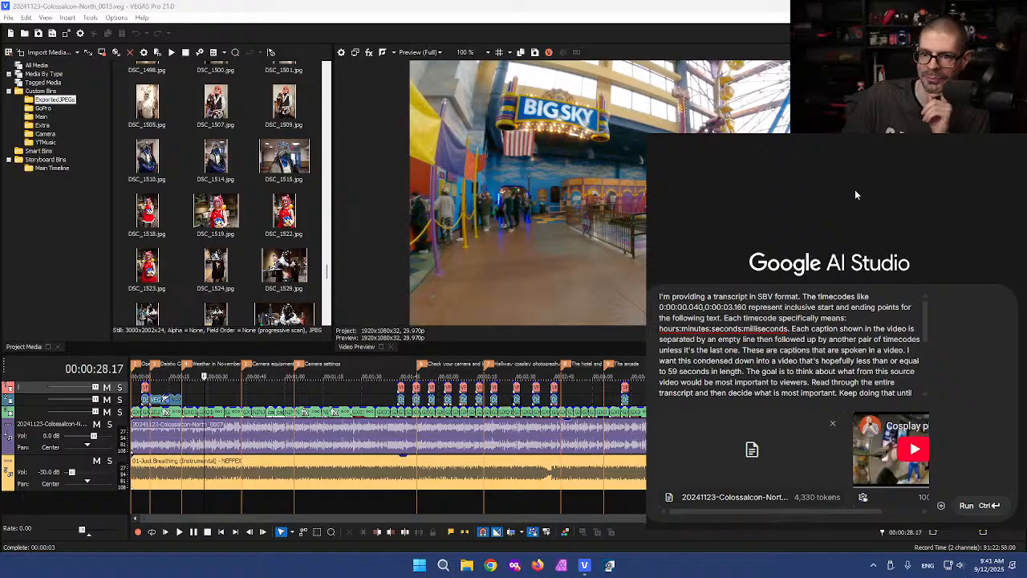
Step: Move the playhead to 00:02:58.08 to preview the hallway footage, then return focus to VEGAS
click(590, 396)
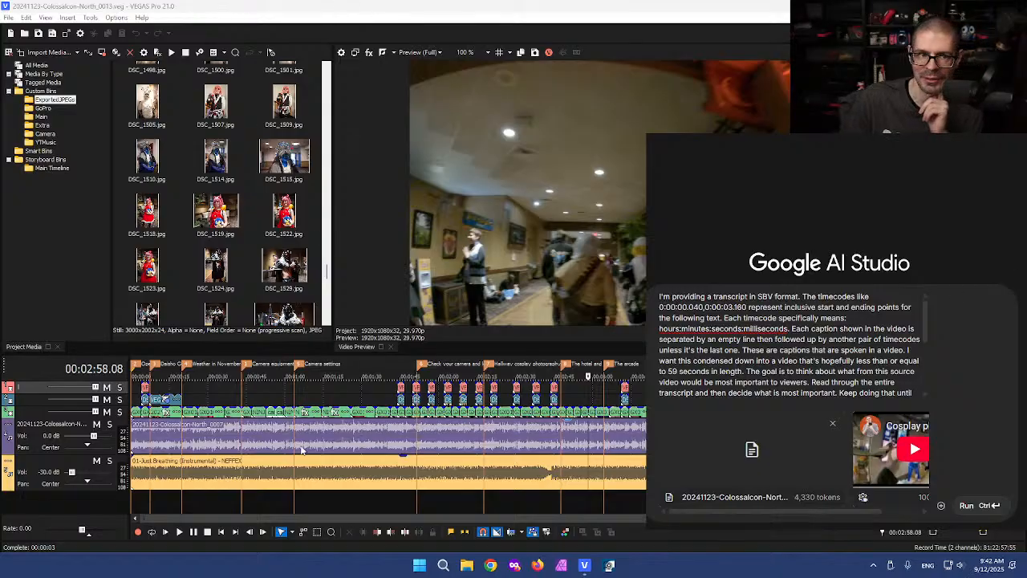
click(434, 259)
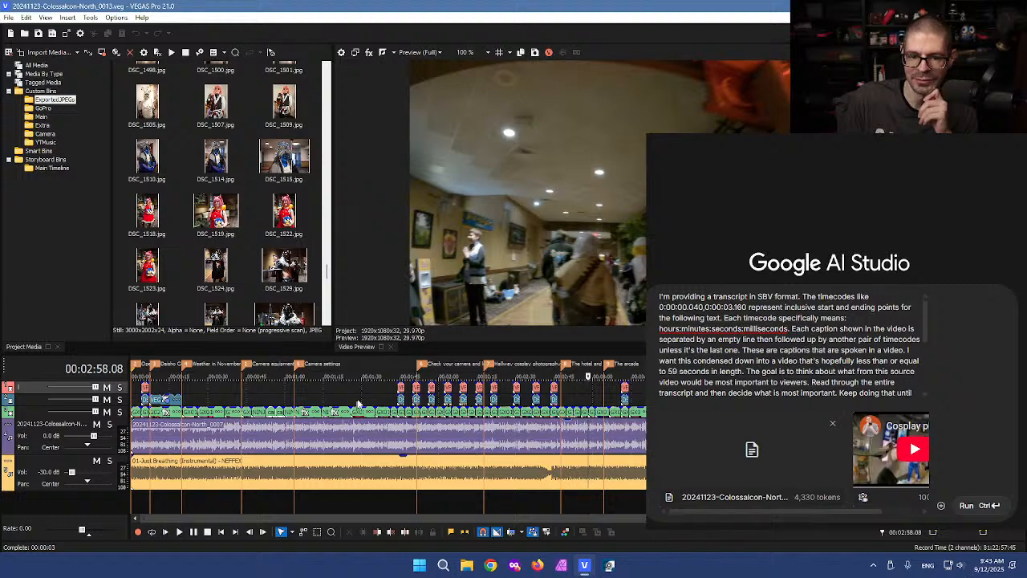
Step: Jump the playhead back to 00:01:37.25 to review the camera-handling arcade shot
click(382, 400)
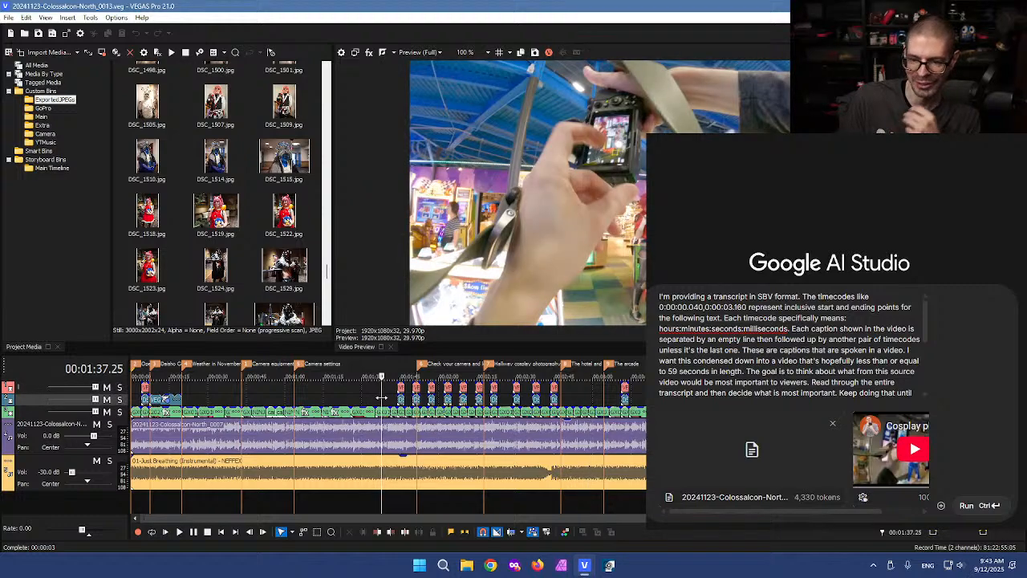
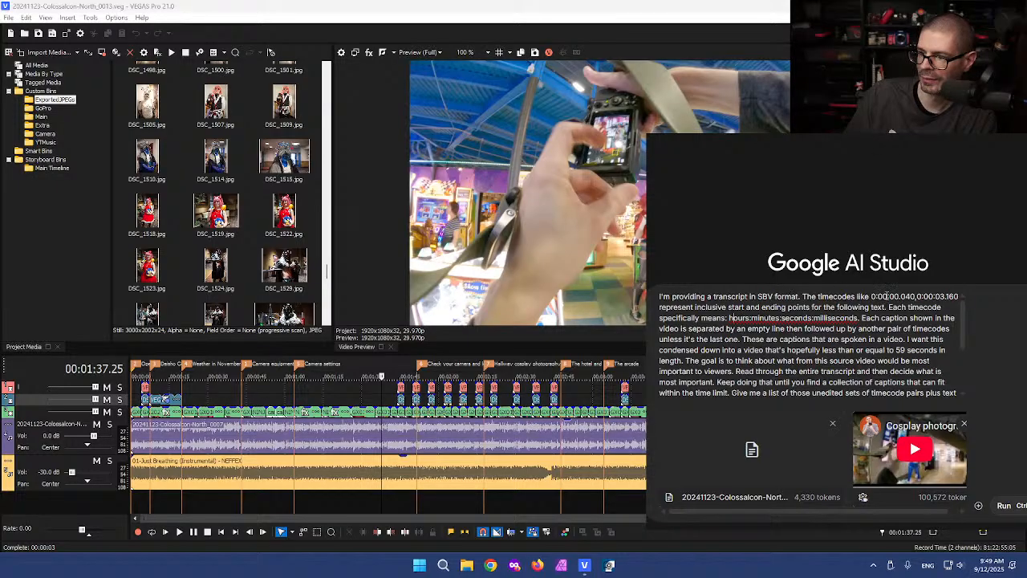
Step: Review the prompt's timecode example and under-59-second highlight request, then return to VEGAS at 00:01:10.21
drag(871, 296, 960, 296)
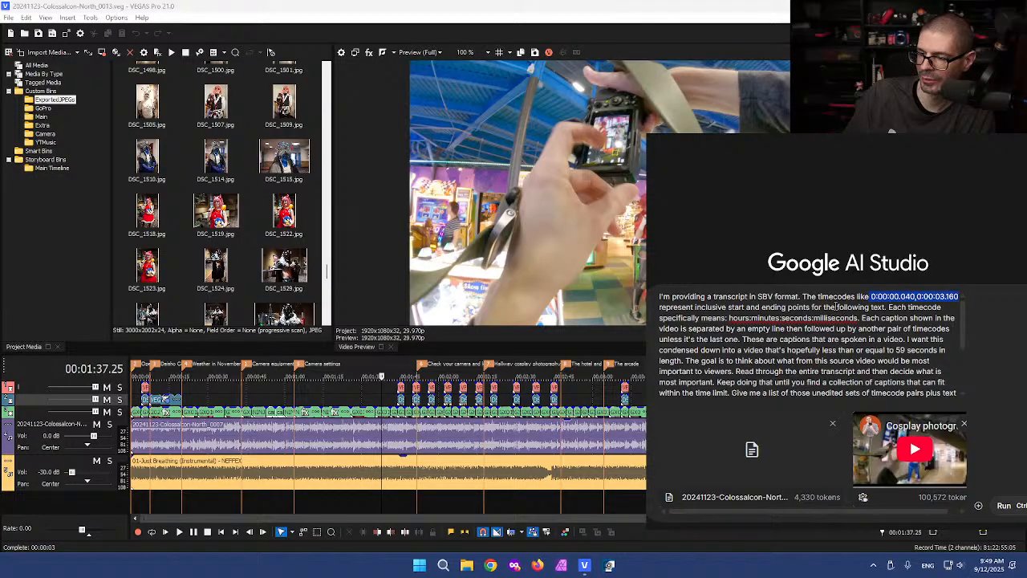
click(788, 307)
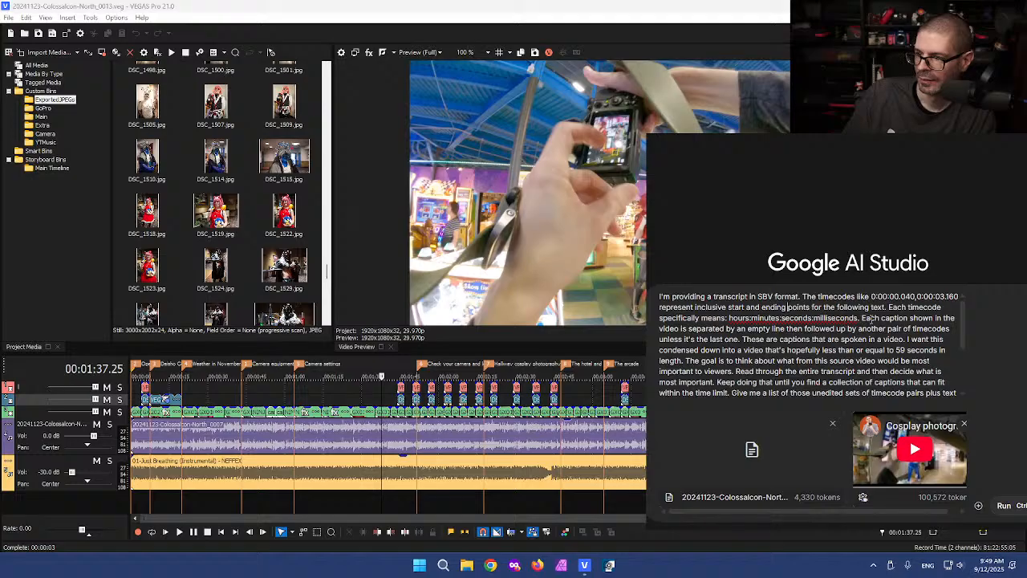
scroll(857, 351, down, 1)
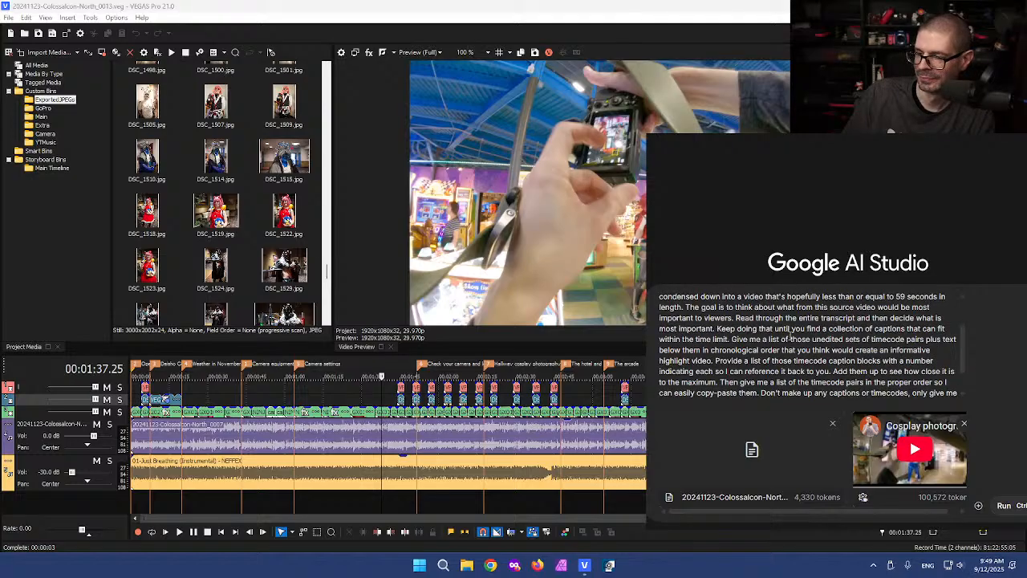
scroll(789, 336, down, 1)
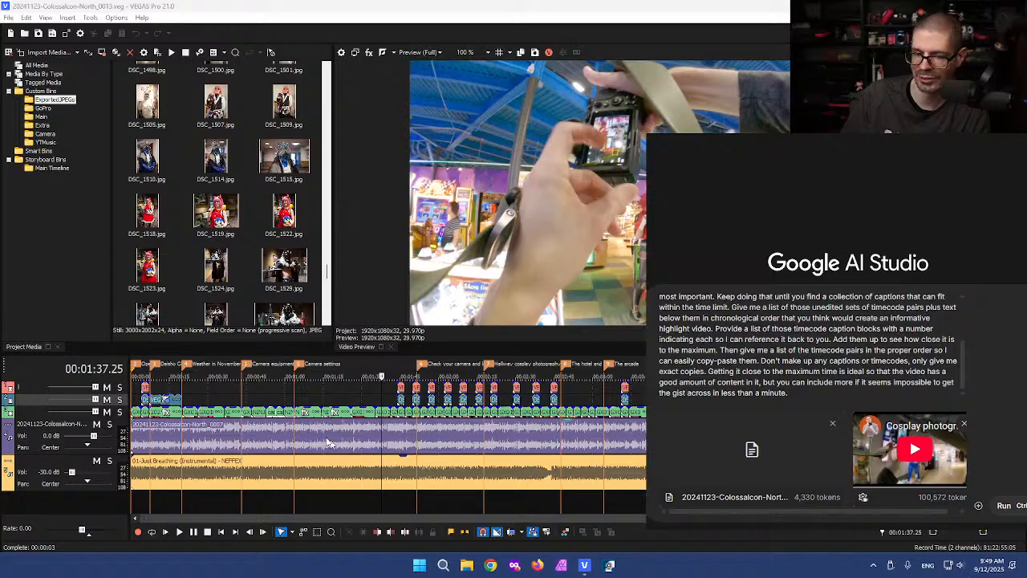
click(313, 398)
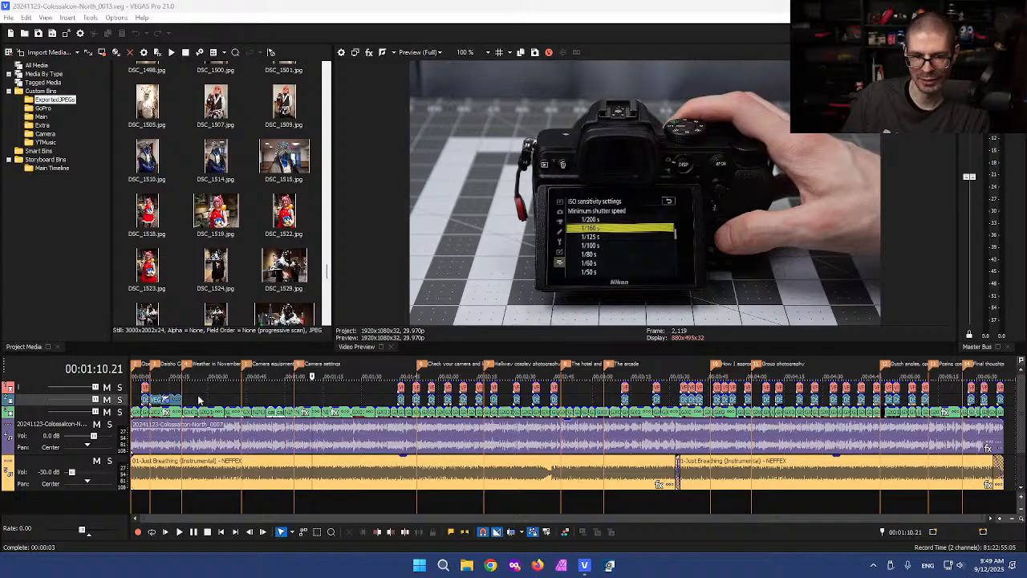
Step: Run the TWOC-Vegas-Pro.dll script from the Debug folder via Tools > Scripting > Run Script
click(134, 397)
scroll(136, 396, up, 4)
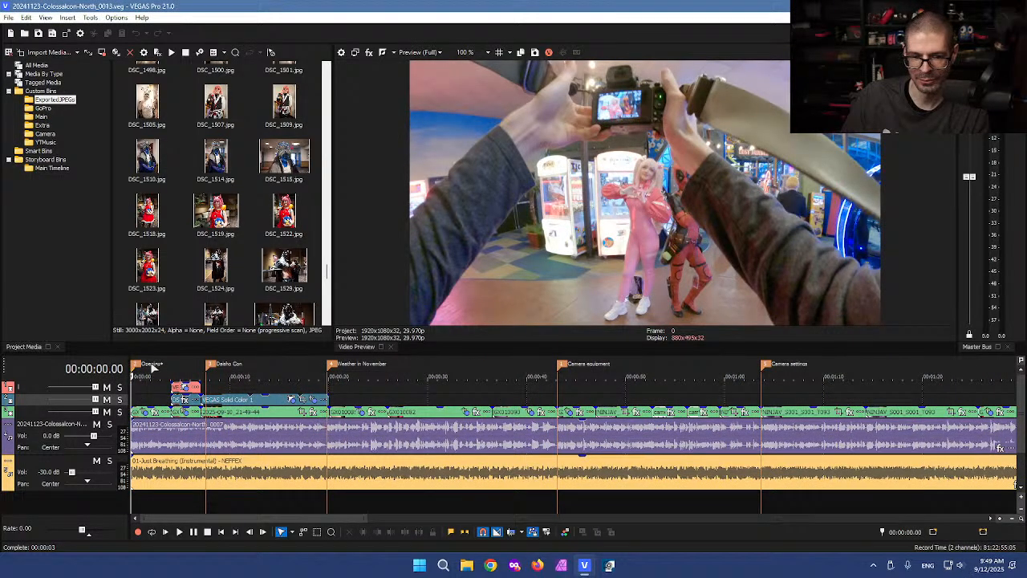
scroll(498, 391, down, 6)
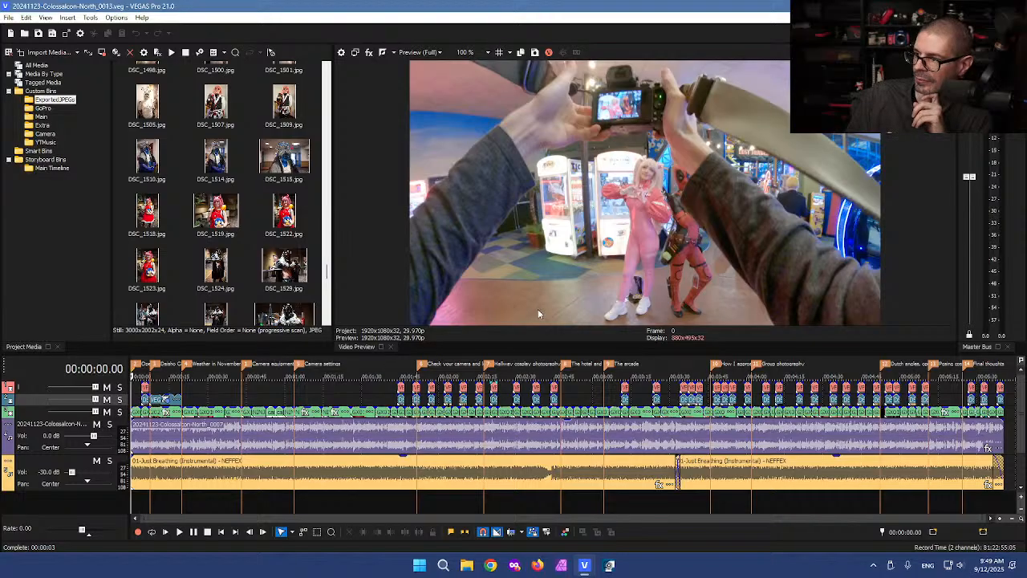
click(91, 18)
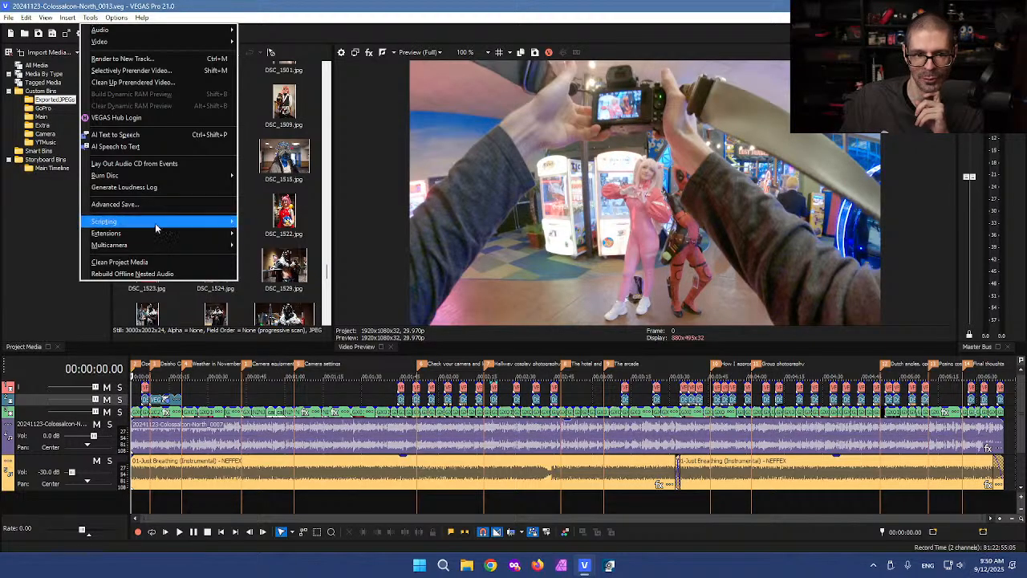
mouse_move(211, 224)
click(279, 223)
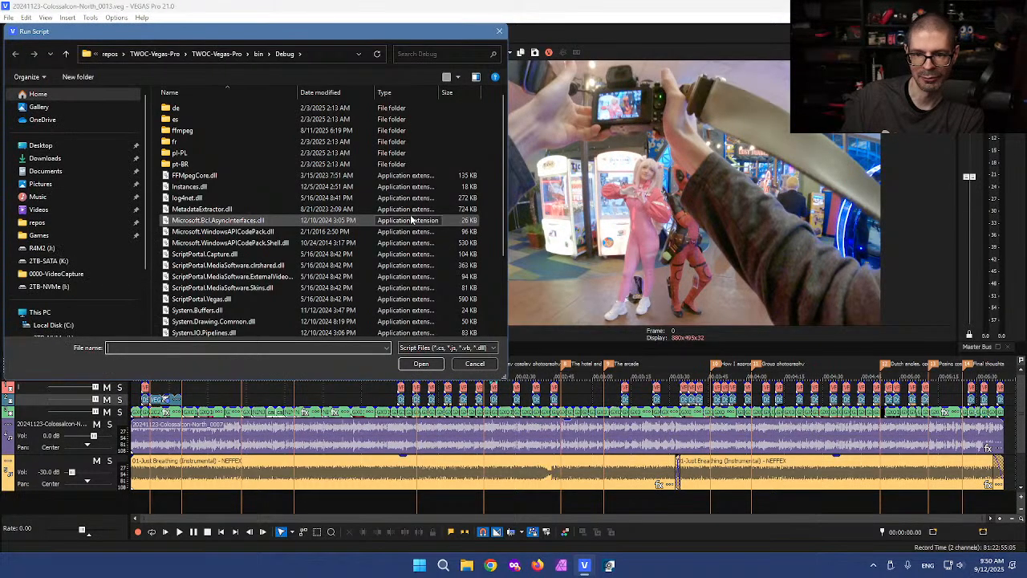
scroll(206, 299, down, 3)
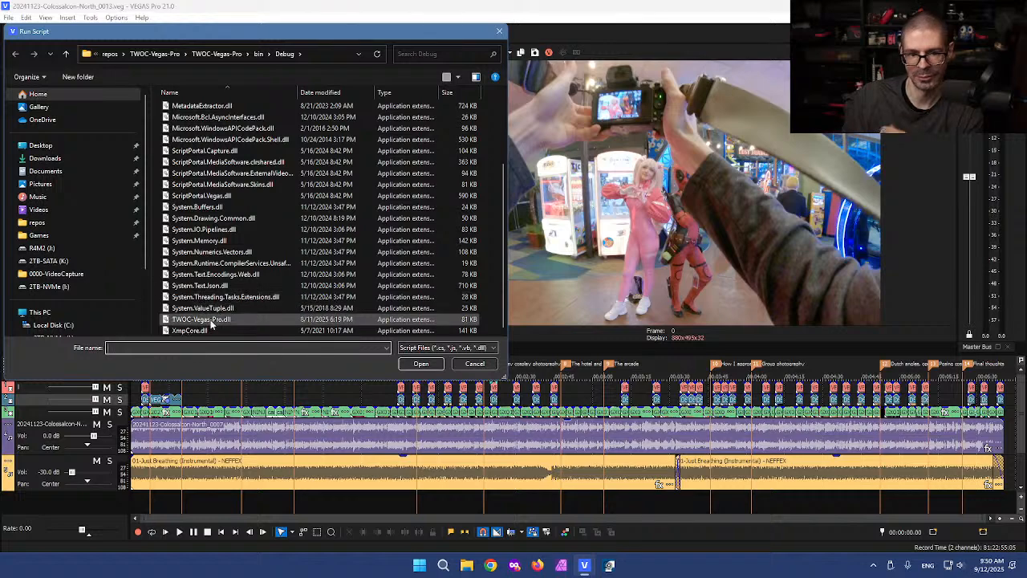
click(207, 319)
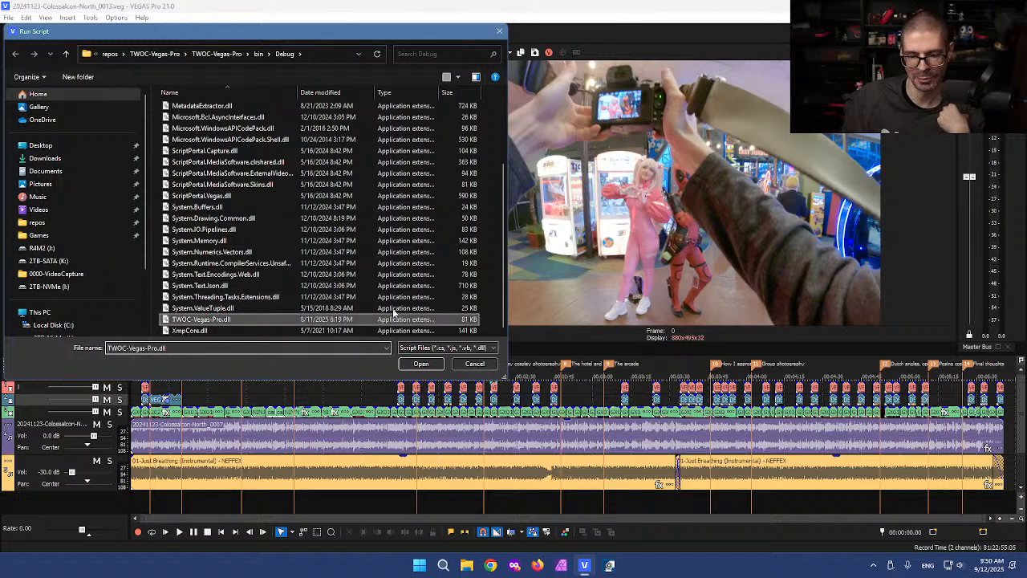
click(417, 365)
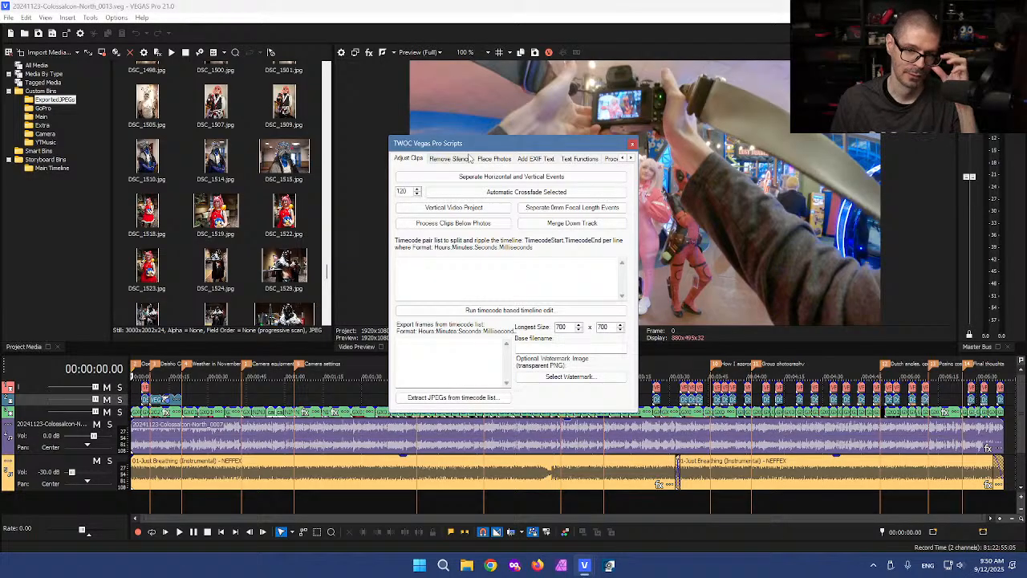
Step: Generate the time-mark list (0:00 Opening to 5:24 Final thoughts), copy it, and close the TWOC window
click(581, 159)
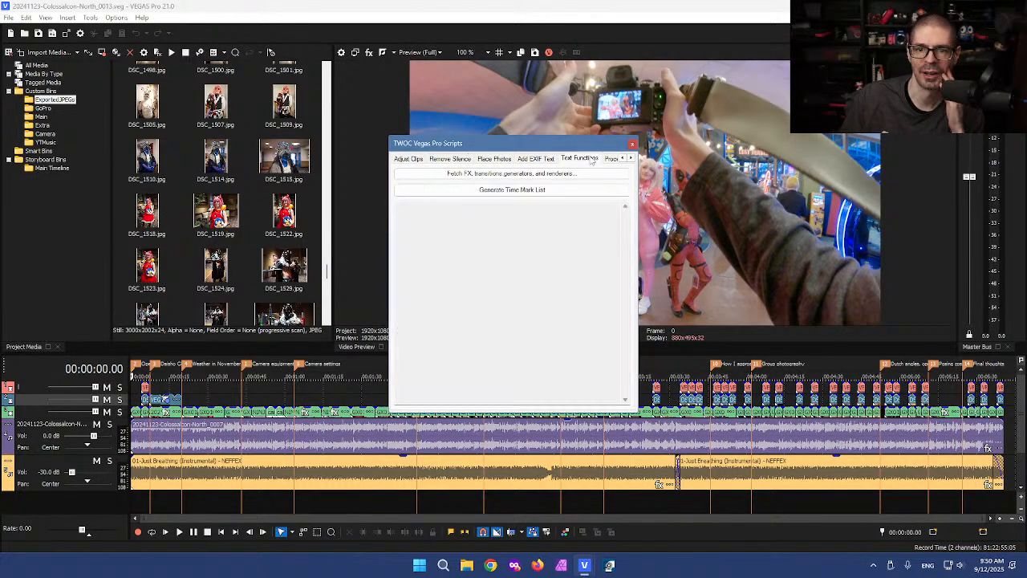
click(521, 191)
key(ctrl+a)
right_click(418, 259)
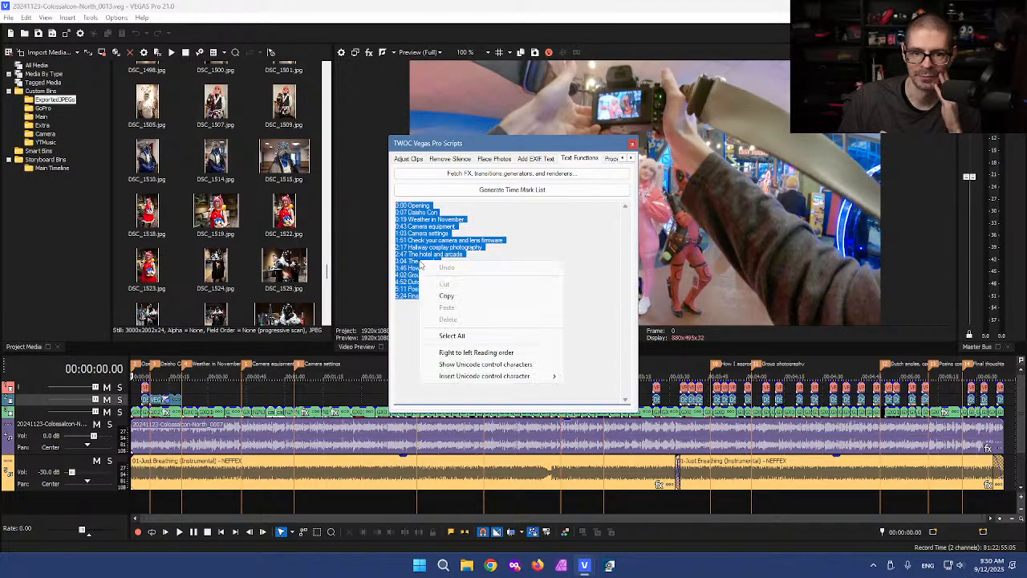
click(449, 295)
click(476, 290)
key(ctrl+a)
click(498, 281)
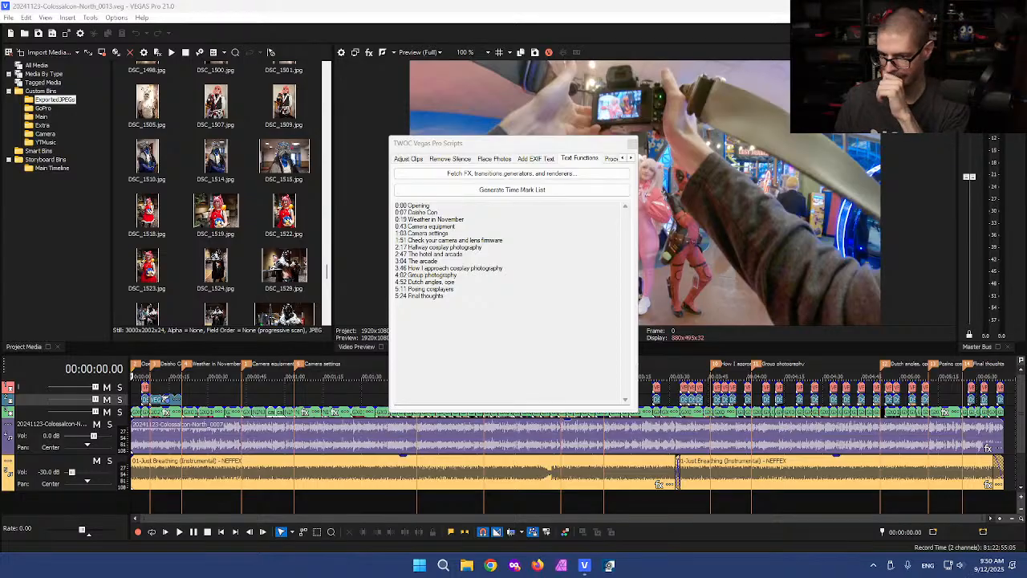
click(559, 143)
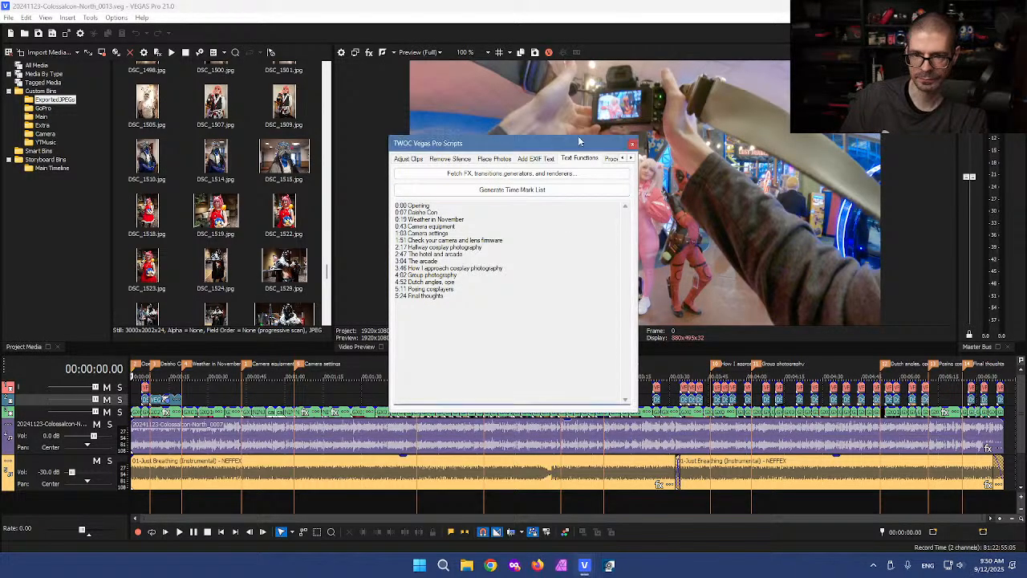
click(632, 144)
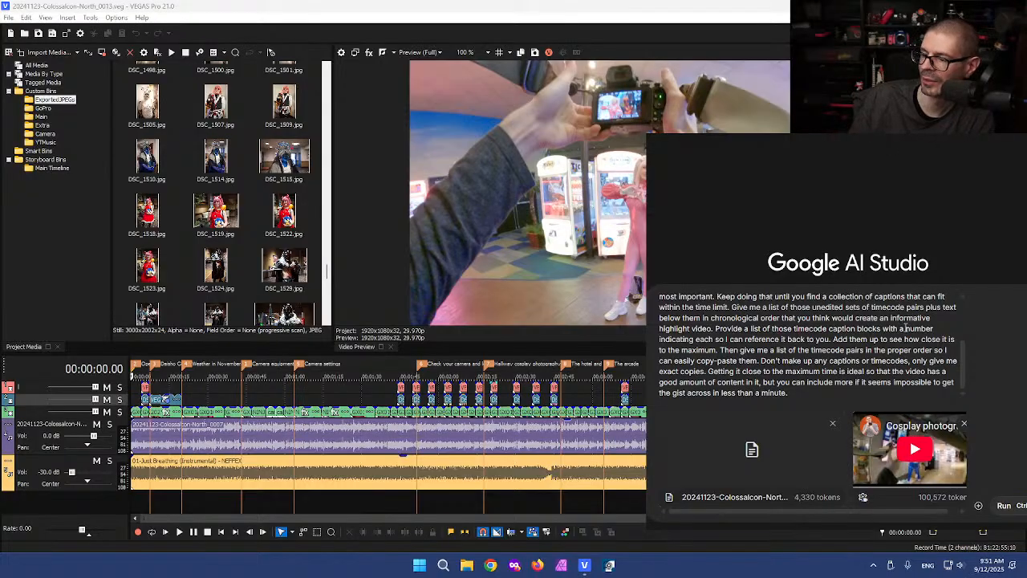
Step: Submit the prompt and get ten captions totalling 47.92 seconds with chronological timecode pairs
click(1003, 505)
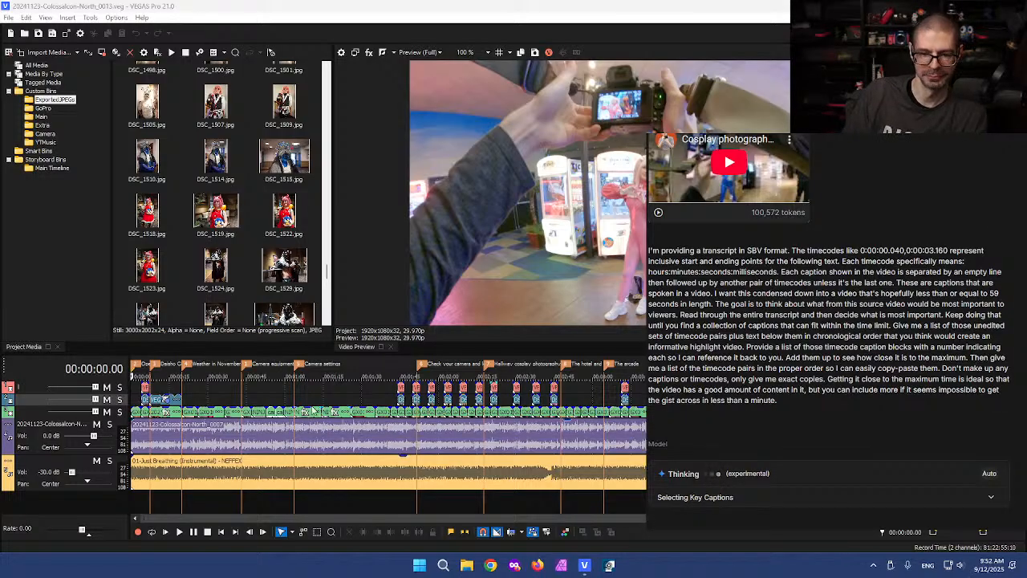
click(330, 398)
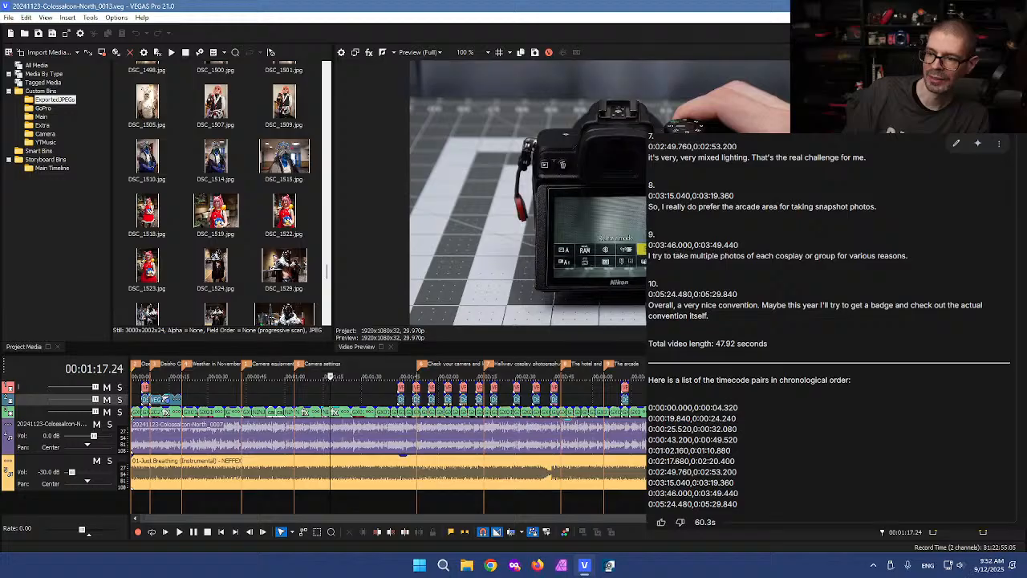
Step: Look over the reply's selected captions and their timecodes
scroll(830, 330, up, 9)
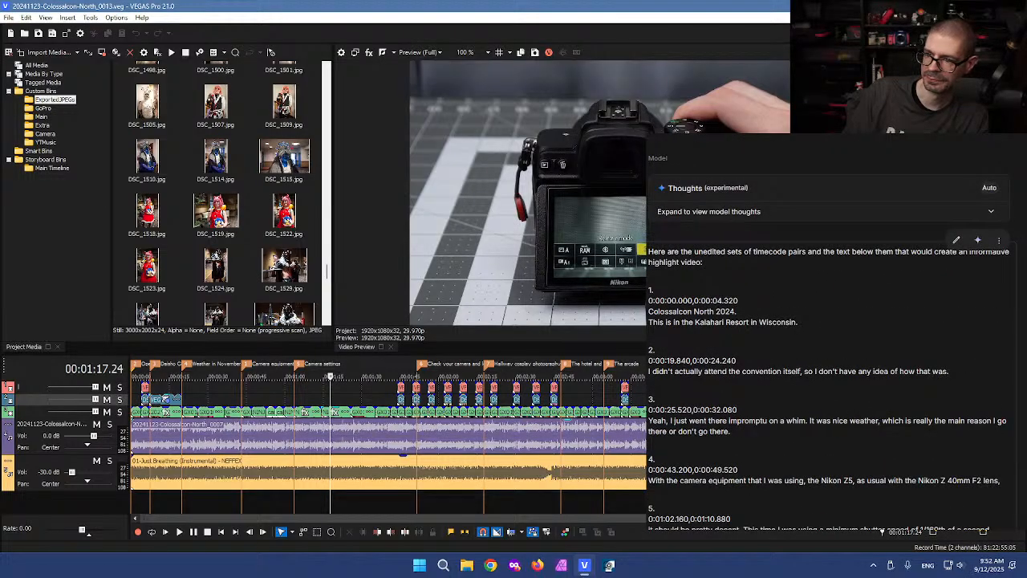
mouse_move(667, 300)
mouse_down()
mouse_move(732, 324)
mouse_move(785, 325)
mouse_move(726, 323)
mouse_move(669, 295)
mouse_up()
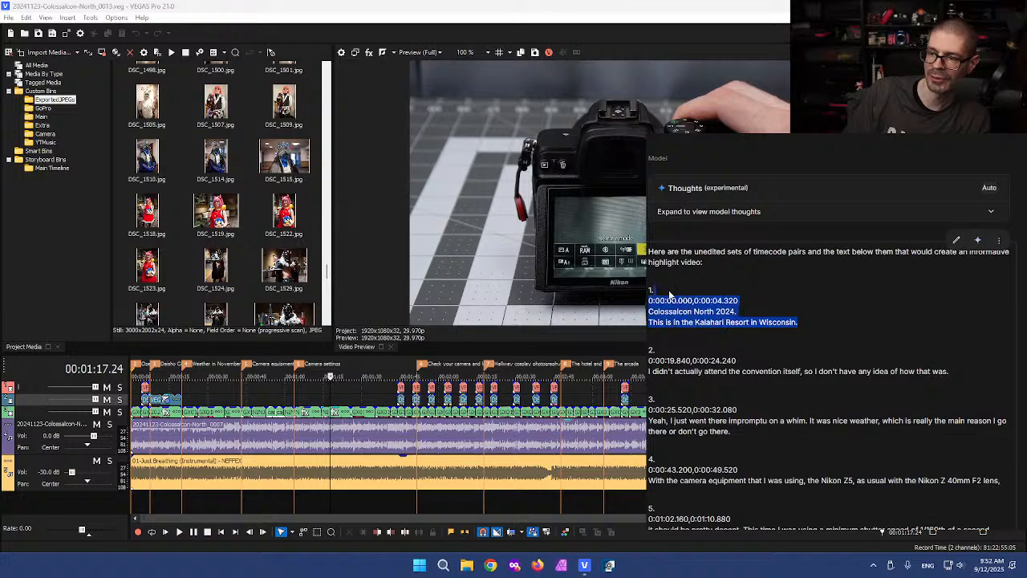
click(692, 312)
scroll(691, 315, down, 2)
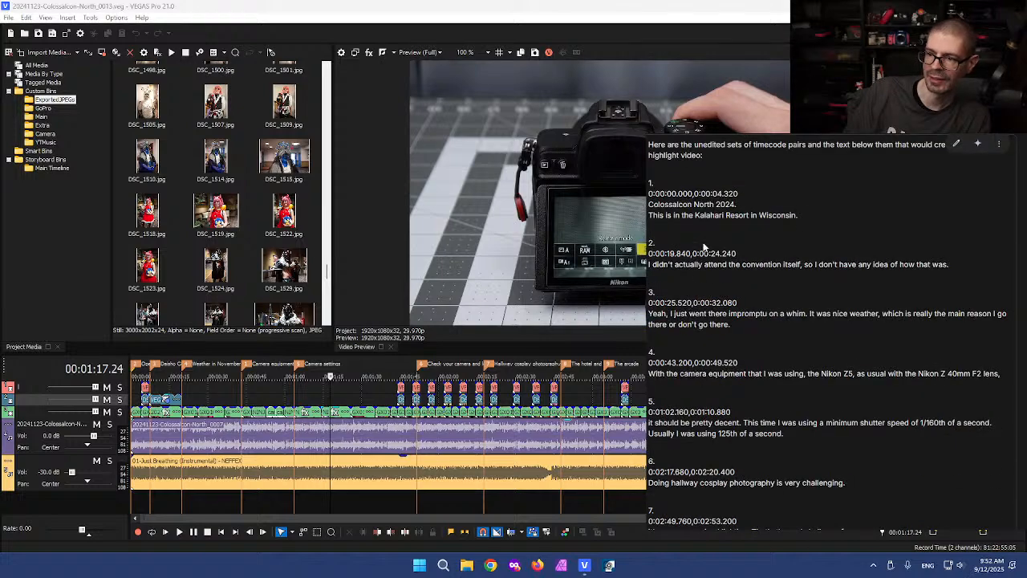
scroll(705, 260, up, 1)
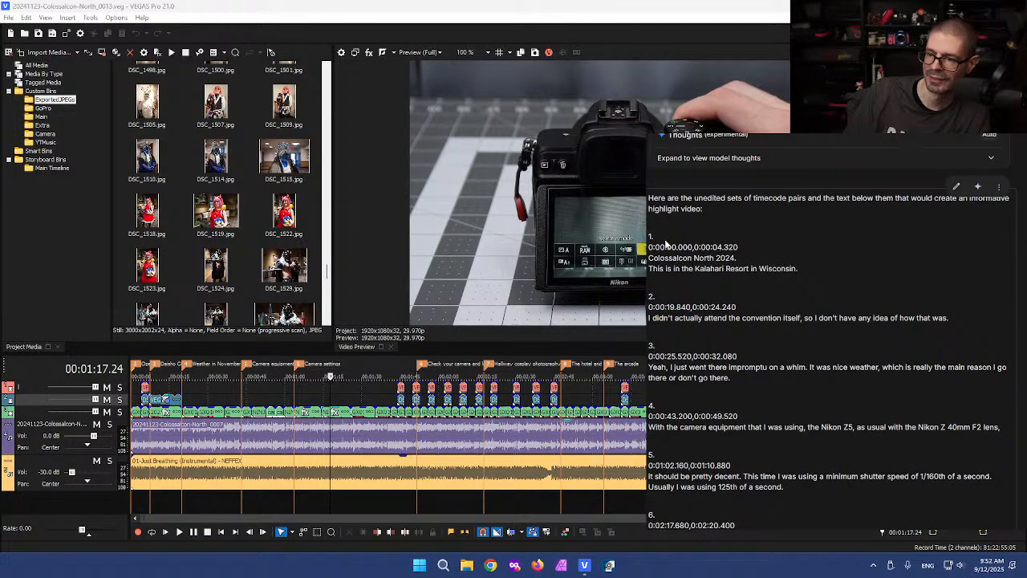
drag(658, 233, 763, 269)
click(776, 268)
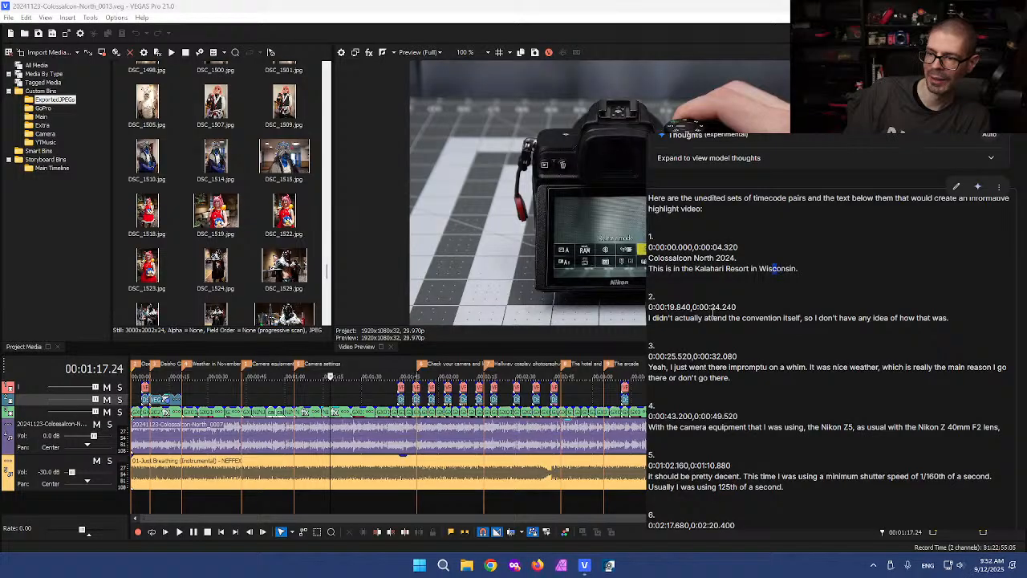
mouse_move(696, 302)
mouse_down()
mouse_move(753, 329)
mouse_move(690, 341)
mouse_move(744, 383)
mouse_up()
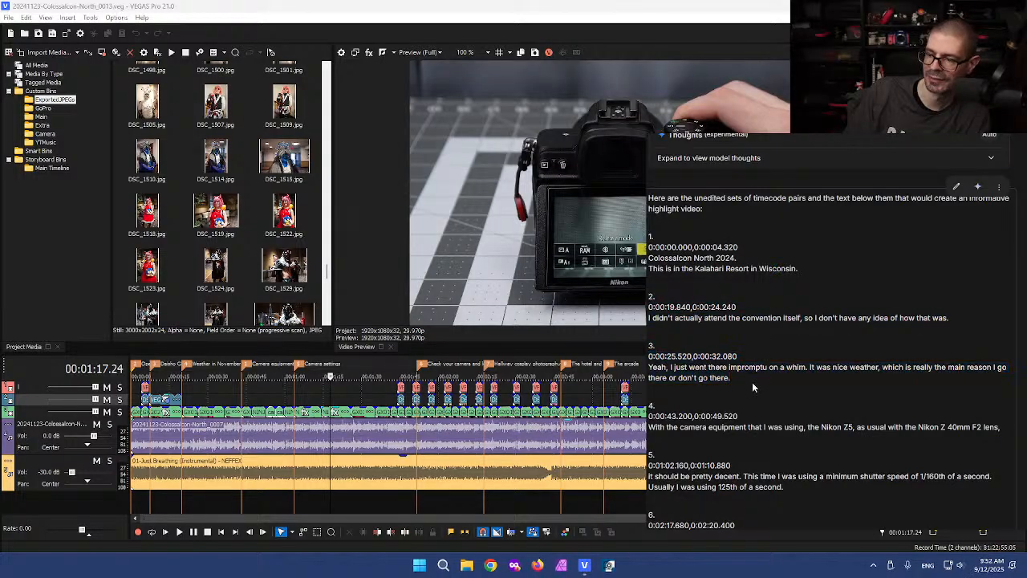
scroll(752, 382, down, 1)
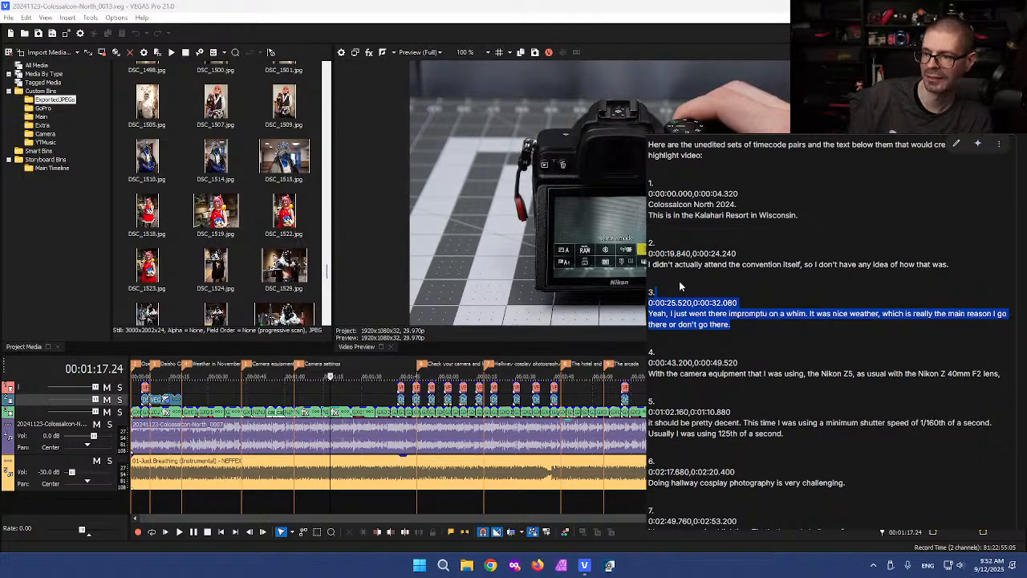
click(730, 296)
Step: Copy the chronological timecode pair list, 0:00:00.000 through 0:05:29.840, and return to VEGAS
scroll(738, 332, down, 5)
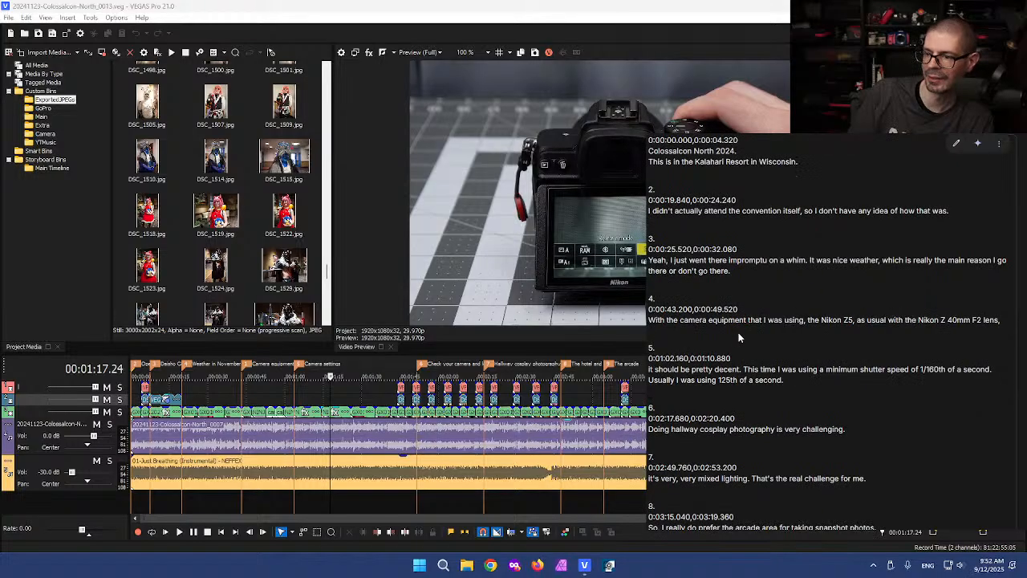
scroll(736, 330, down, 1)
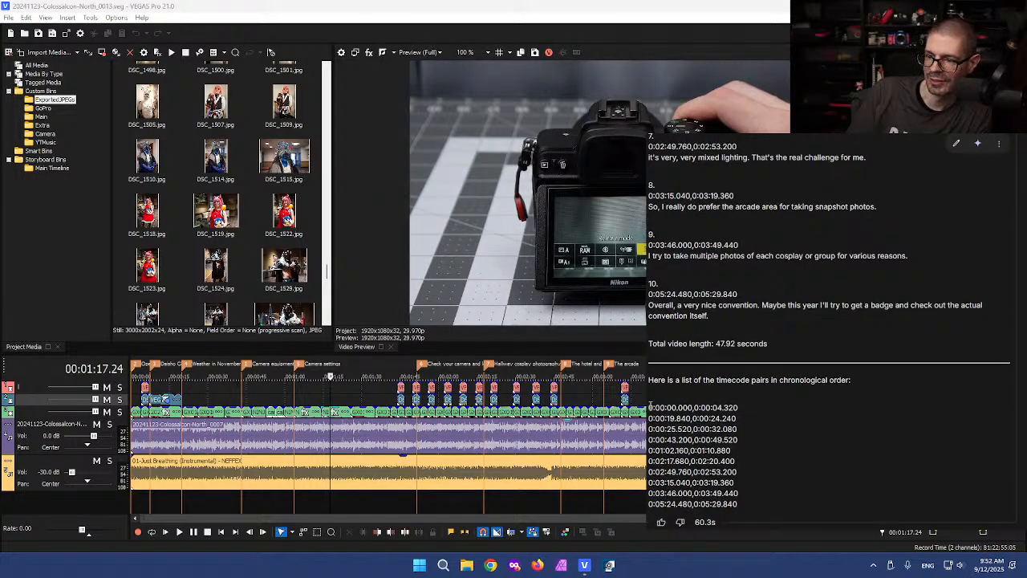
drag(649, 408, 785, 508)
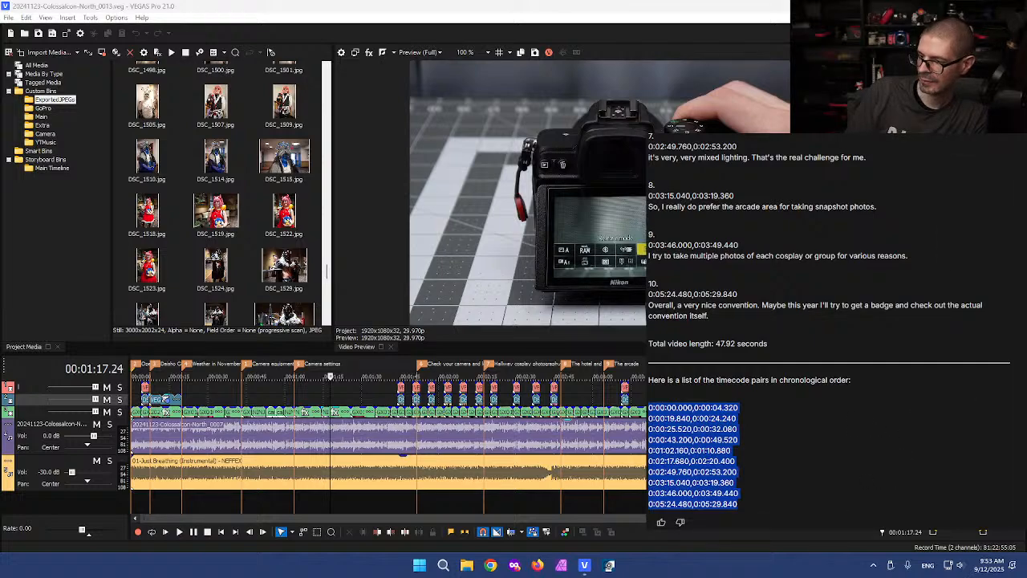
click(165, 4)
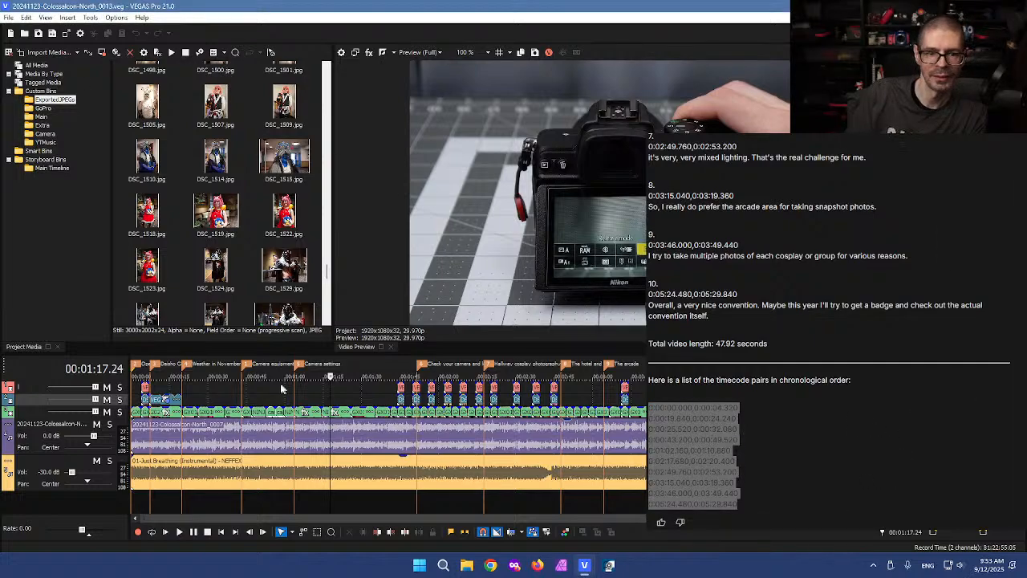
Step: Delete all markers from the timeline ruler
right_click(359, 365)
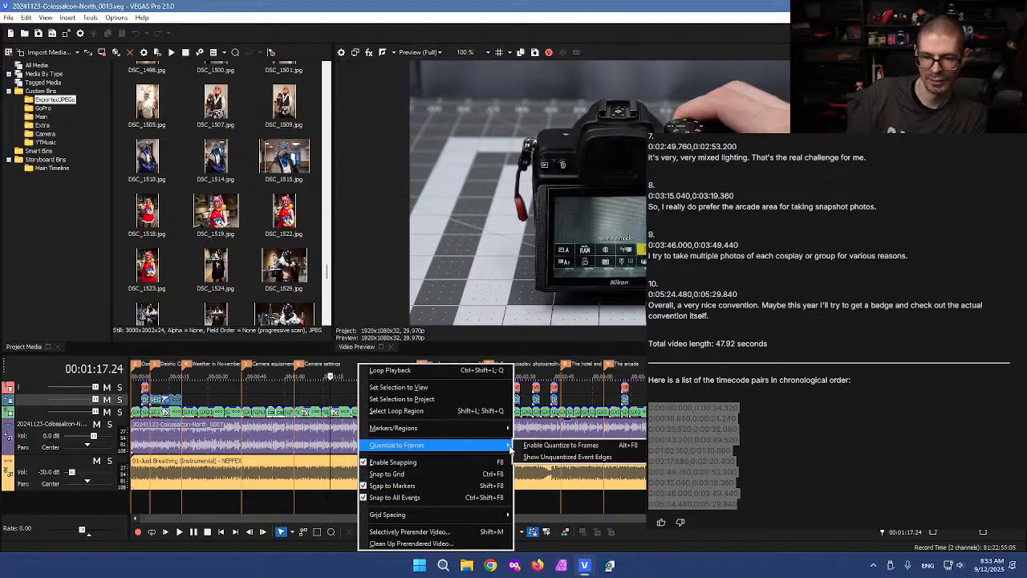
mouse_move(502, 428)
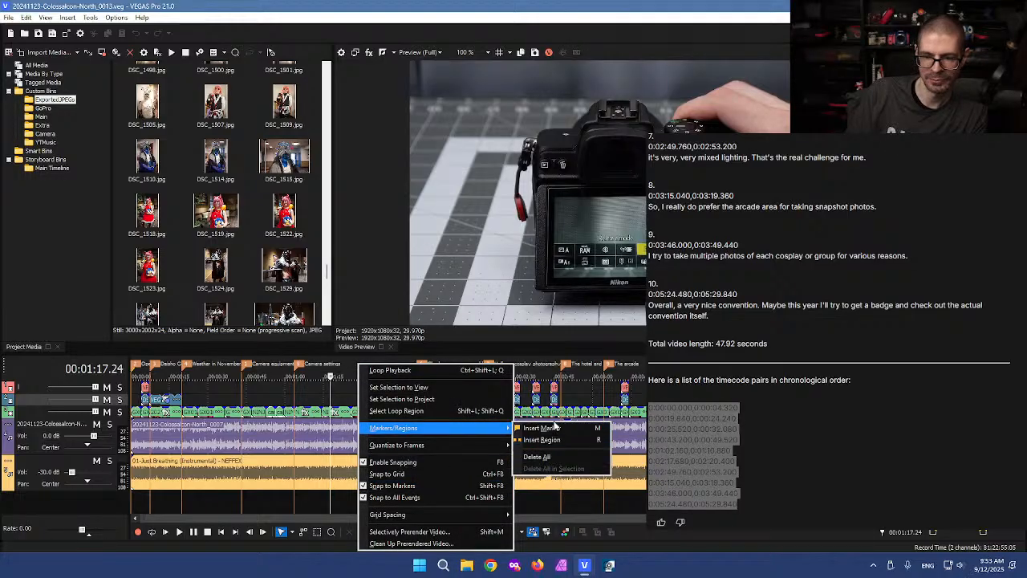
click(552, 457)
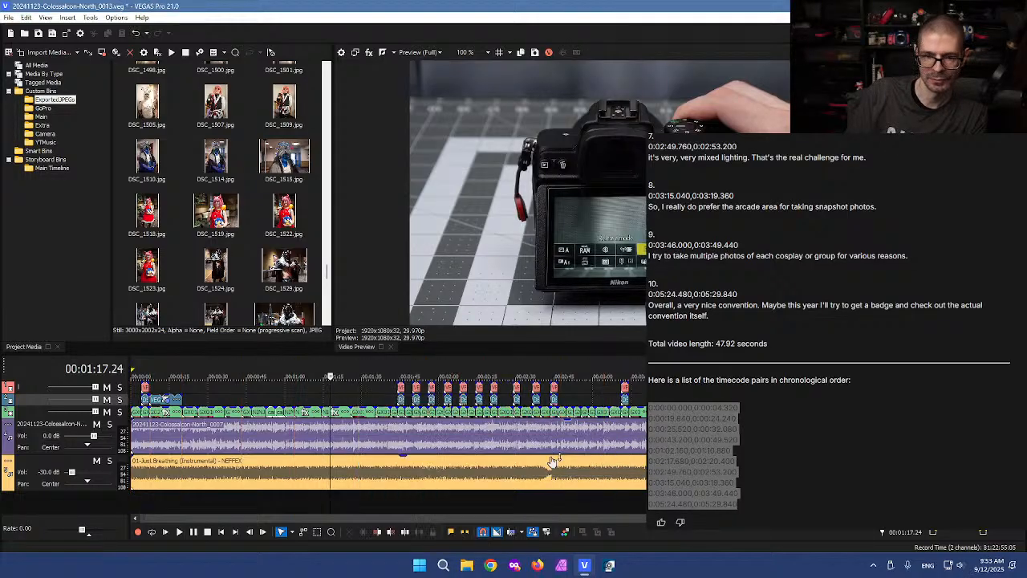
click(313, 394)
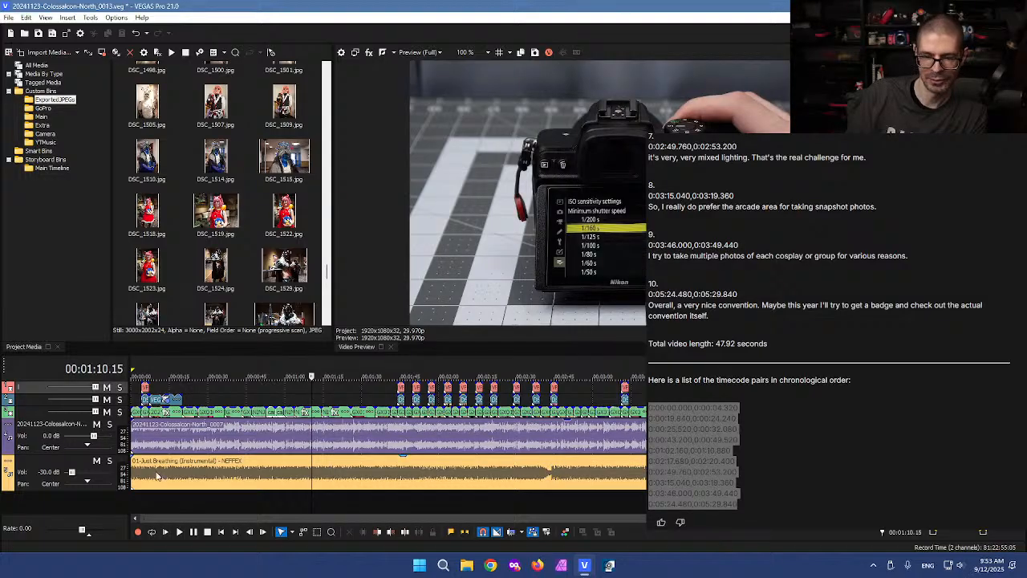
Step: Delete the music track and save the project as 20241123-Colossalcon-North-SHORT.veg
right_click(44, 470)
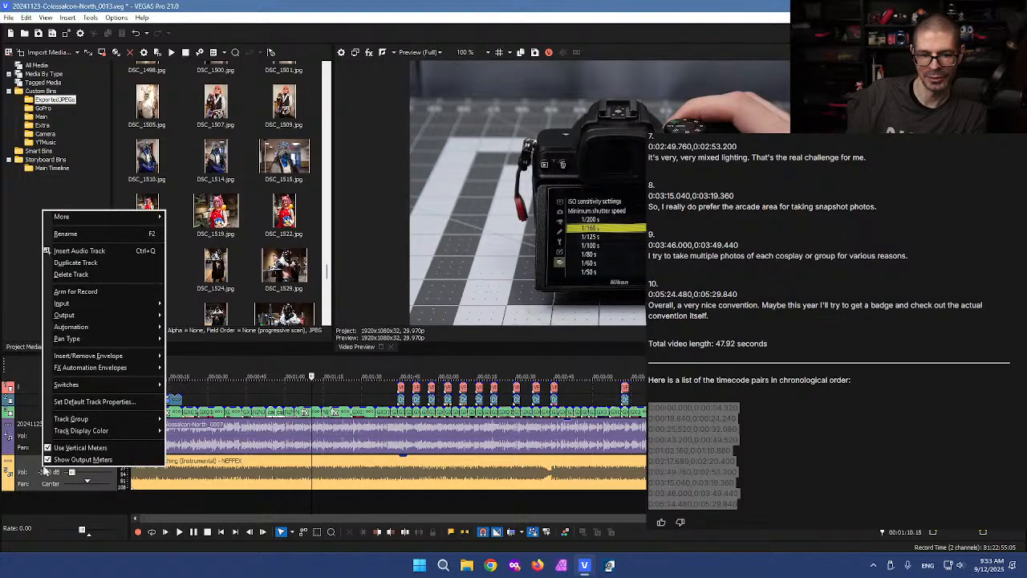
click(98, 275)
click(528, 303)
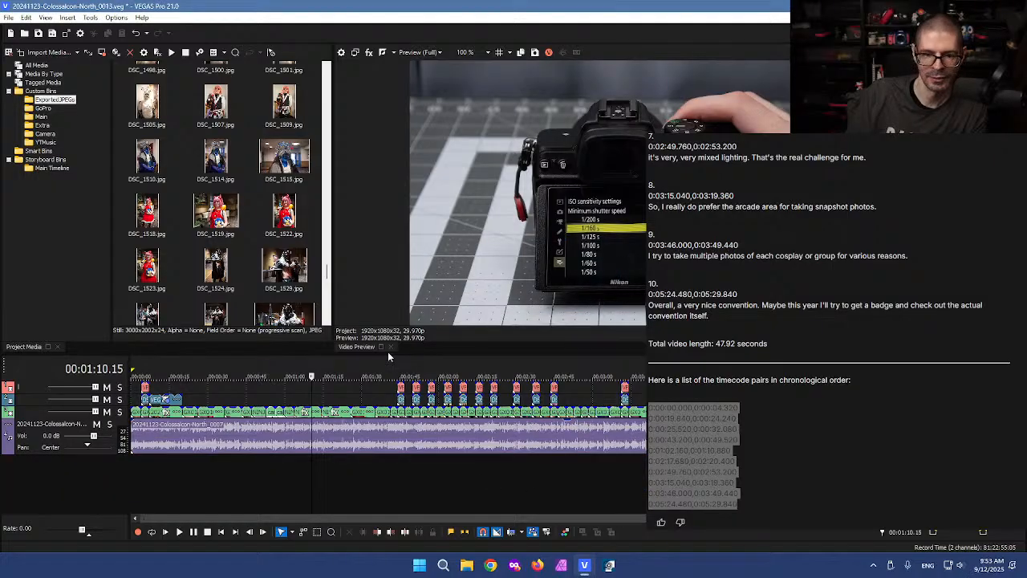
drag(429, 353, 430, 372)
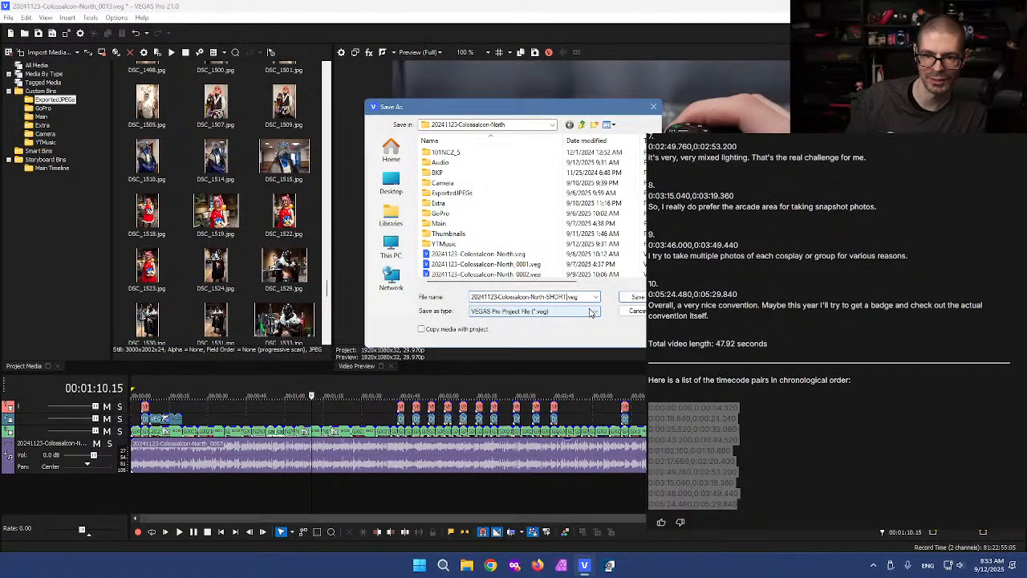
click(636, 298)
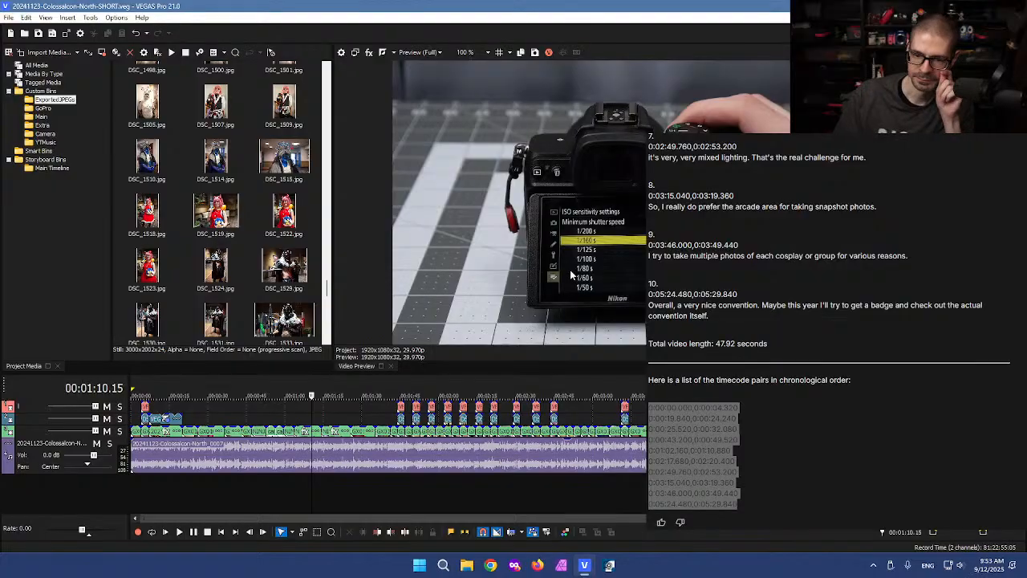
click(335, 418)
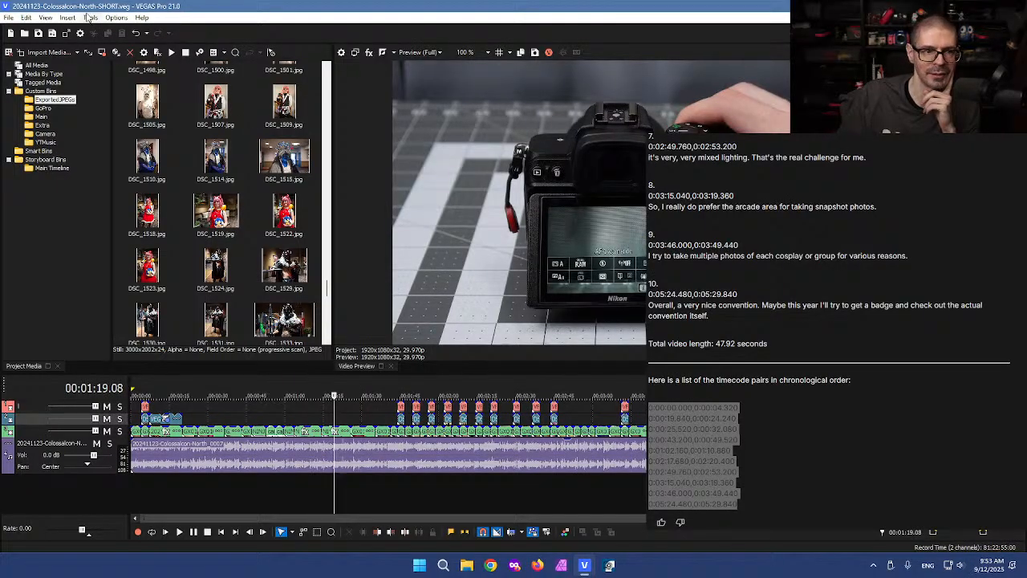
Step: Launch the TWOC-Vegas-Pro.dll script tools again
click(90, 16)
mouse_move(160, 223)
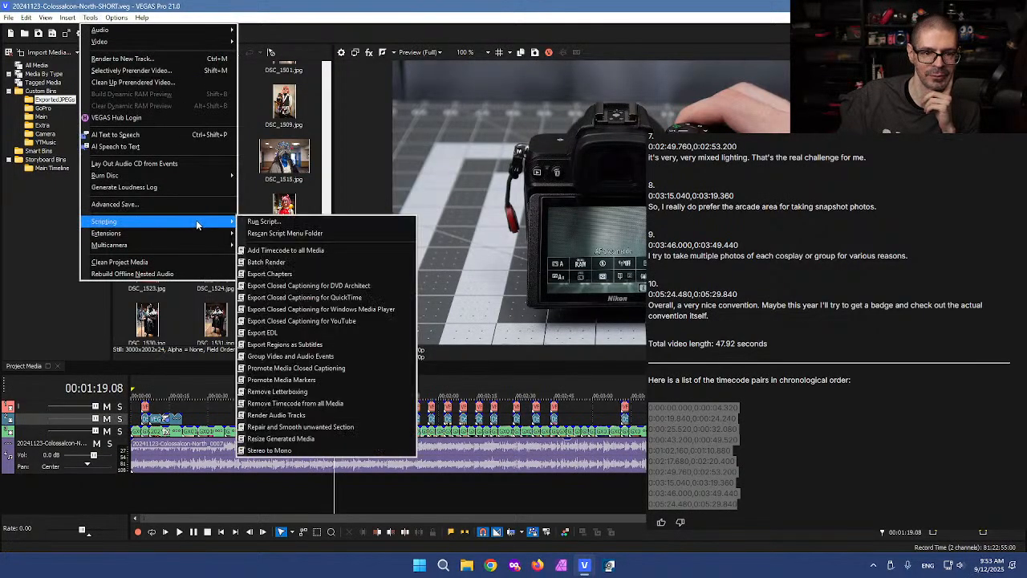
click(285, 224)
scroll(241, 241, down, 5)
click(218, 319)
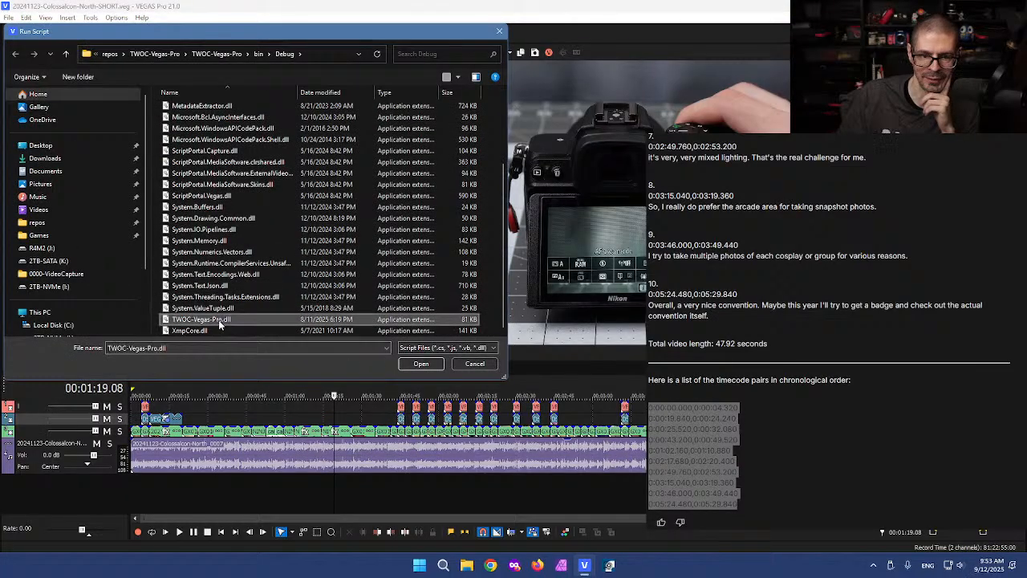
click(421, 363)
Step: Paste the timecode pairs and run the timecode-based timeline edit, leaving ten short segments
click(505, 278)
text(0:00:00.000,0:00:04.320 0:00:19.840,0:00:24.240 0:00:25.520,0:00:32.080 0:00:43.520,0:00:48.520 0:01:02.160,0:01:10.880 0:02:17.680,0:02:20.400 0:02:49.760,0:02:53.200 0:03:15.040,0:03:19.360 0:03:46.000,0:03:49.440 0:05:24.480,0:05:29.840)
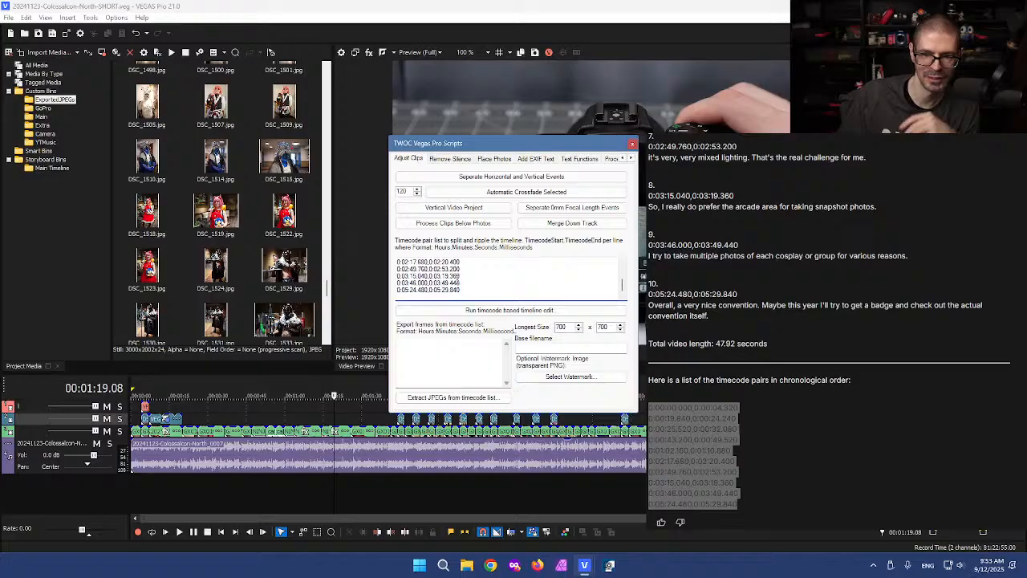
scroll(505, 277, up, 2)
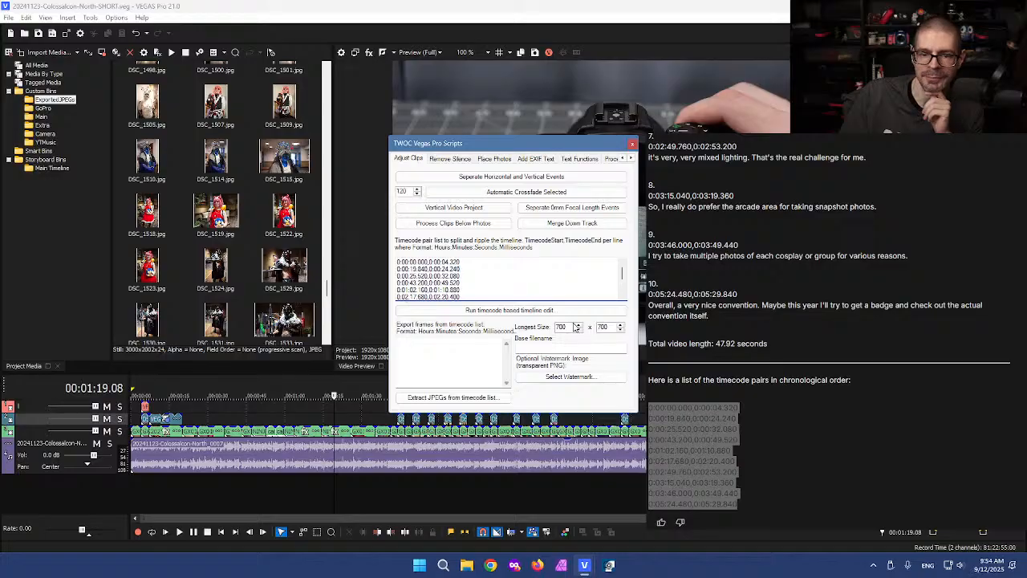
click(533, 310)
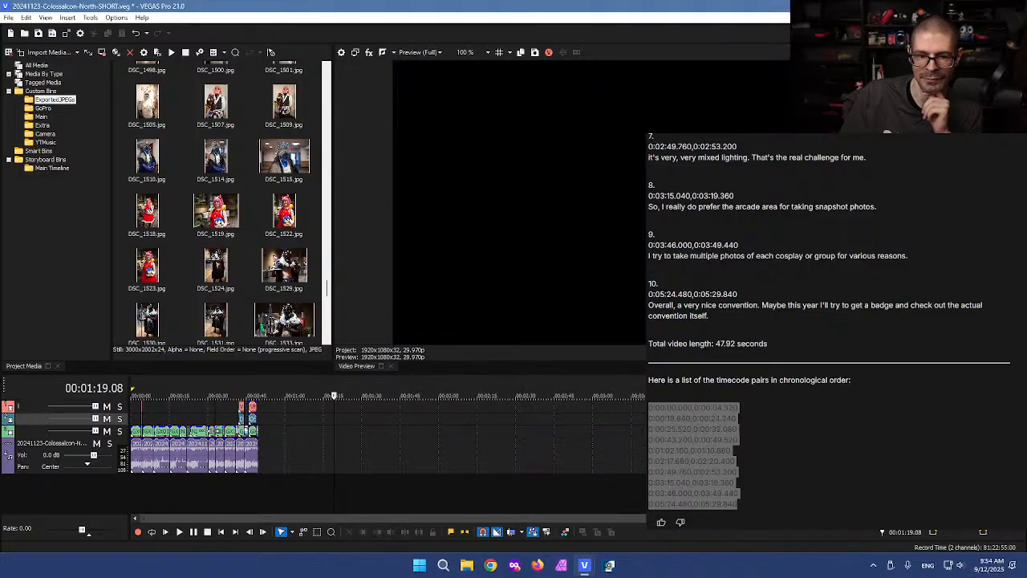
click(193, 418)
click(203, 417)
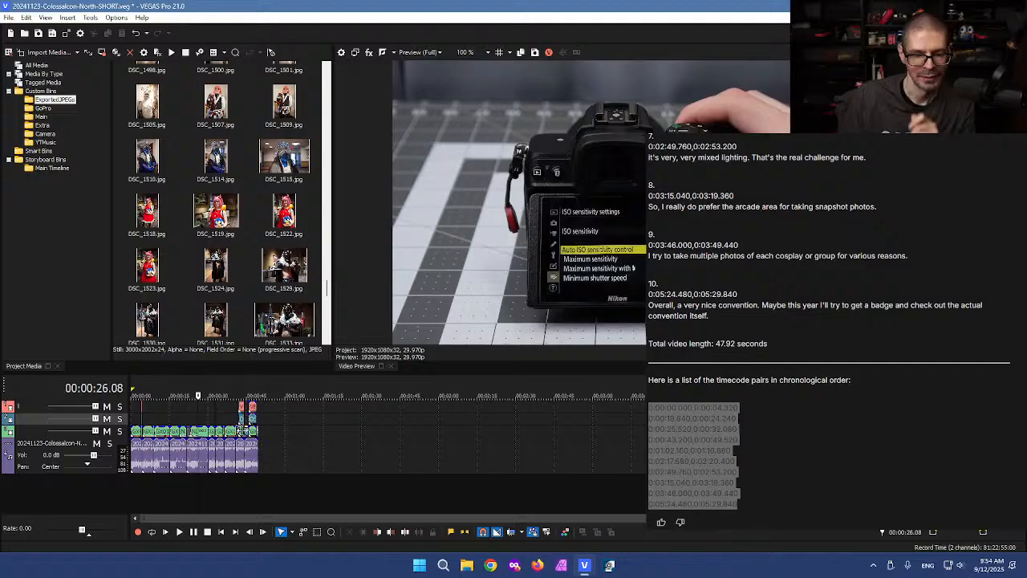
click(270, 454)
key(ctrl+a)
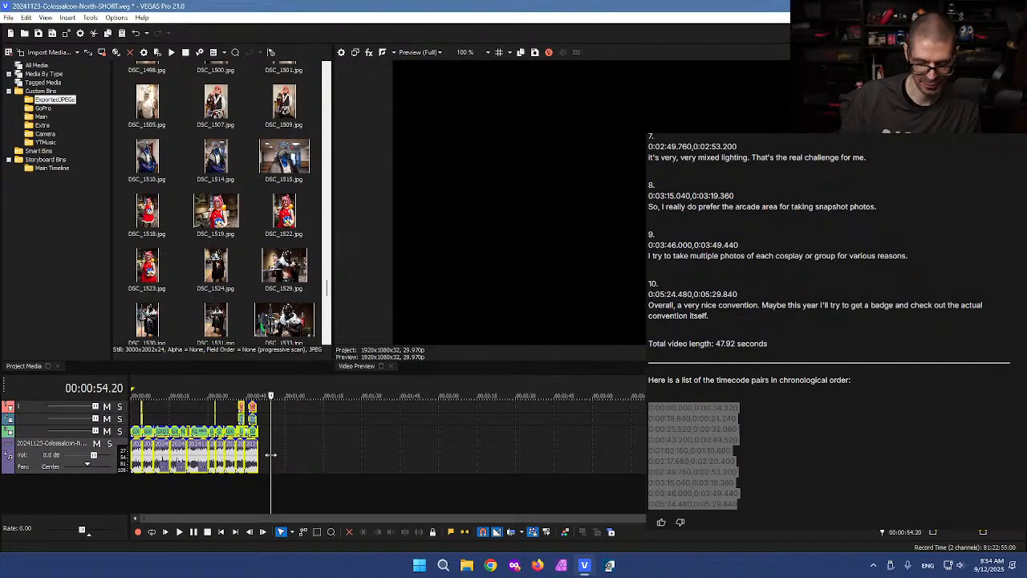
Step: Undo the cut to restore the full edit and push it about two minutes later
click(267, 451)
key(ctrl+z)
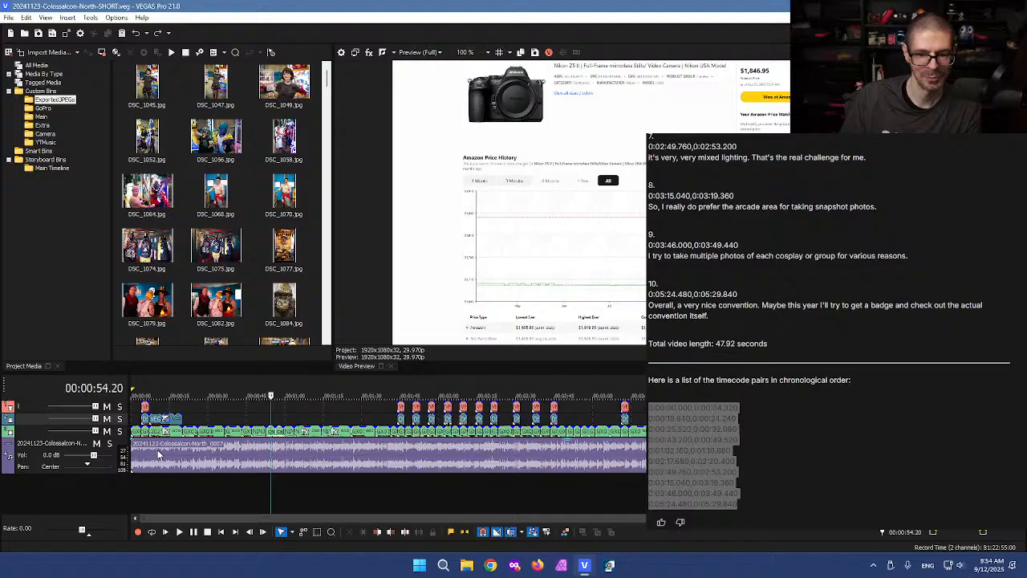
click(157, 454)
key(Right)
key(Right)
key(Right)
key(Right)
key(Right)
key(Right)
drag(156, 455, 503, 455)
Step: Paste the short sequence at the timeline start and pull the full edit back behind it
click(137, 411)
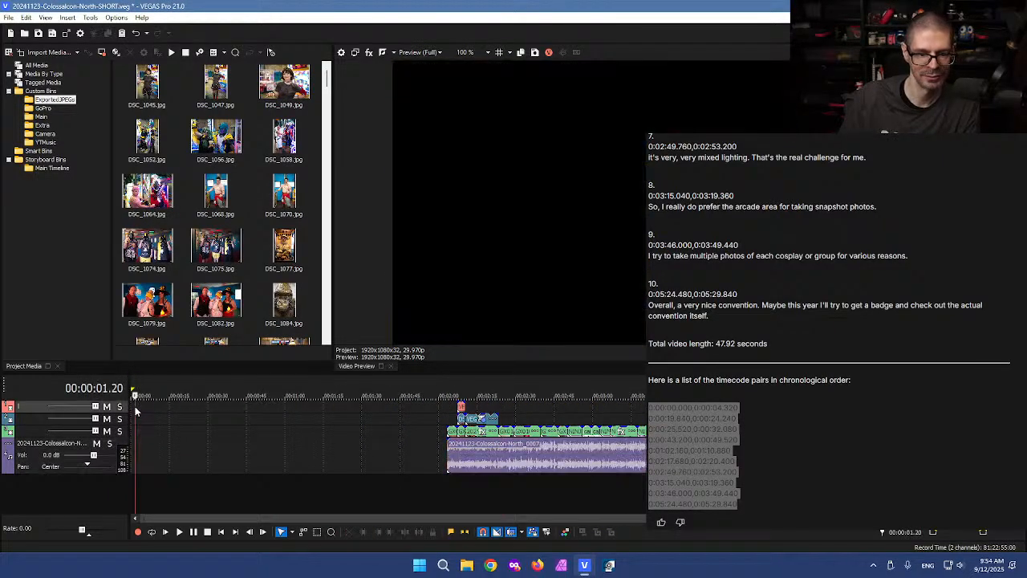
key(ctrl+v)
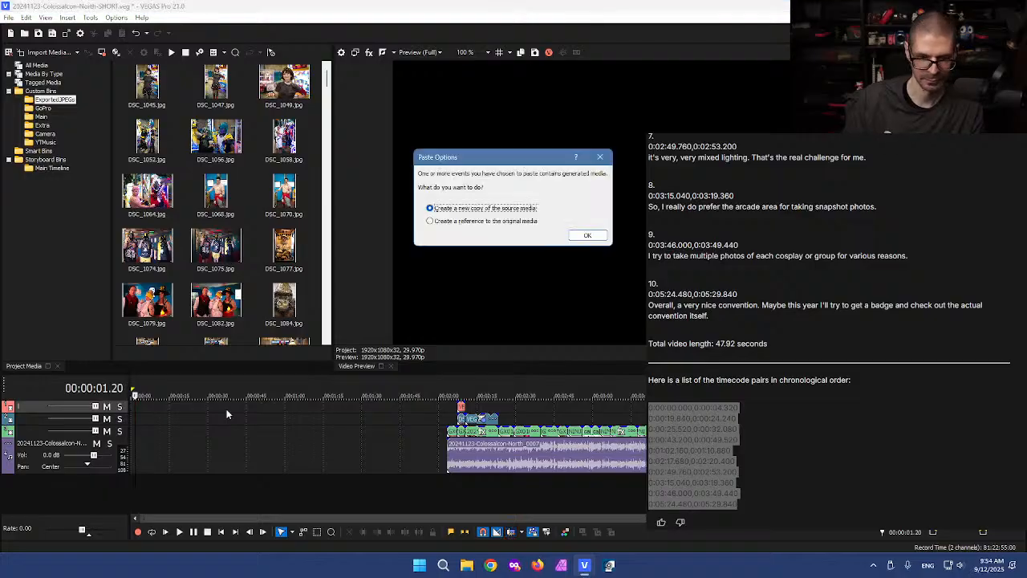
click(598, 237)
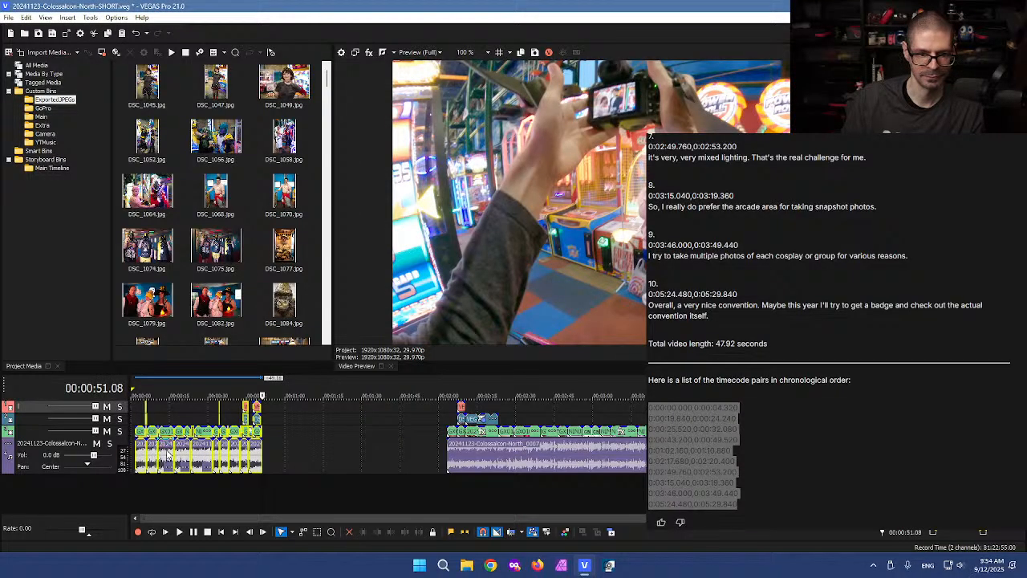
click(465, 453)
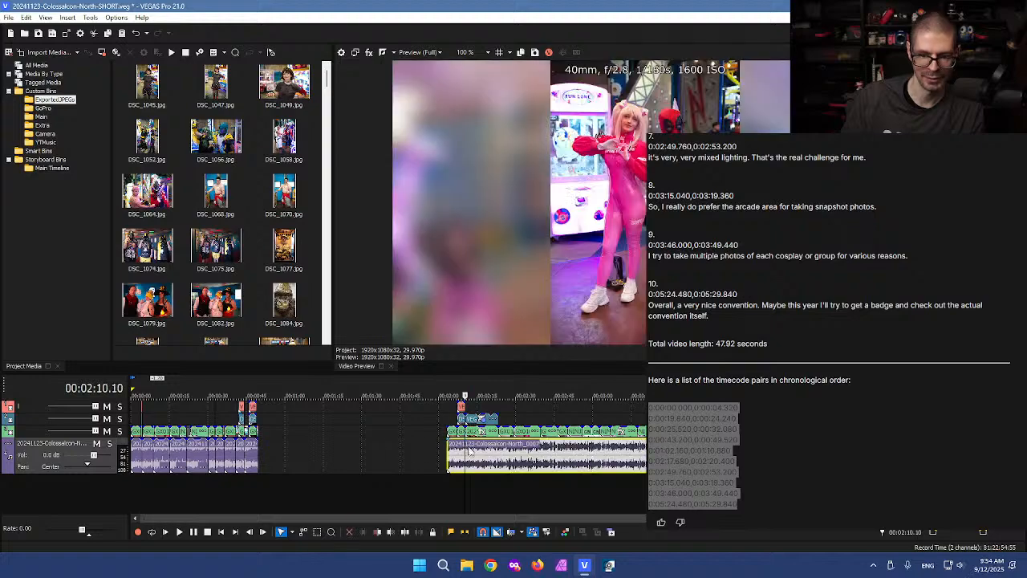
drag(484, 454, 323, 455)
click(270, 411)
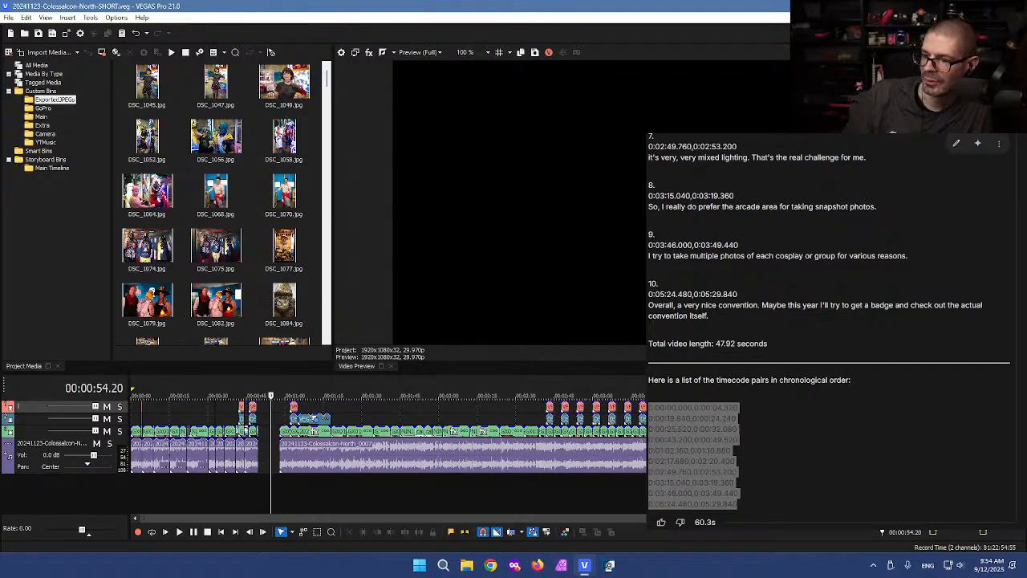
Step: Enlarge VEGAS Pro so the timeline, preview and Master Bus fill the whole screen
click(710, 414)
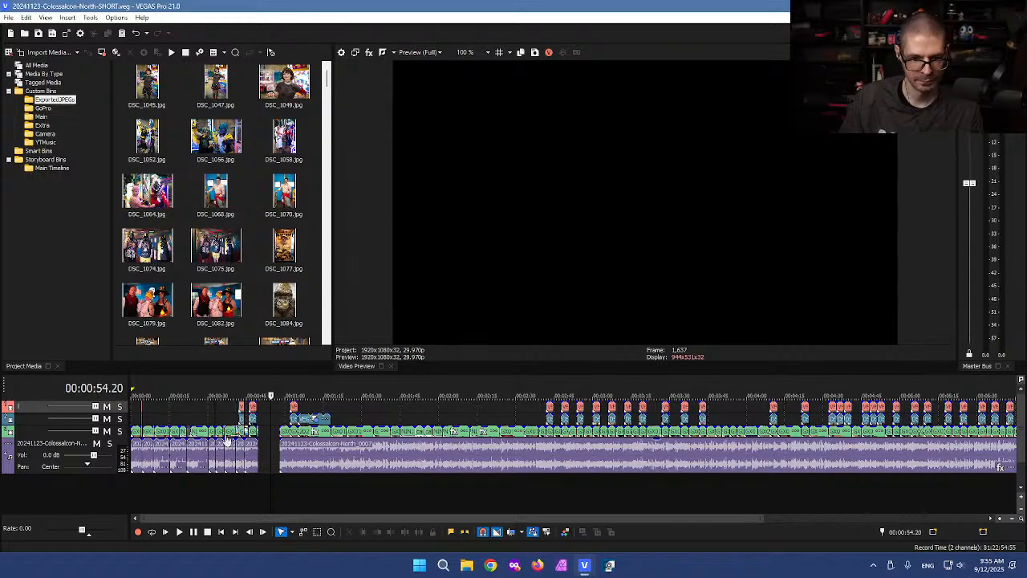
click(148, 424)
scroll(148, 425, up, 5)
click(145, 420)
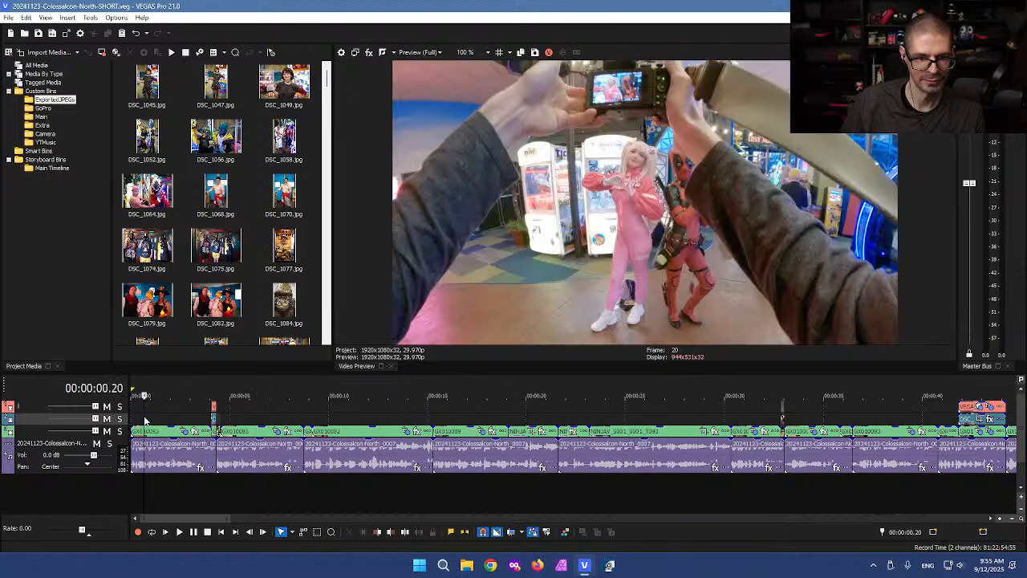
scroll(146, 419, up, 2)
click(136, 419)
click(132, 418)
key(l)
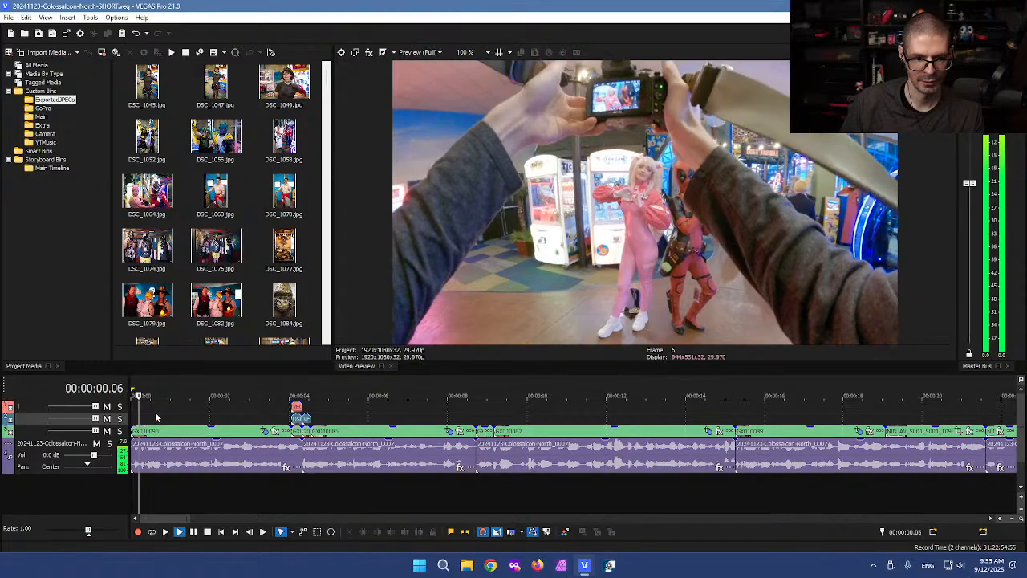
key(l)
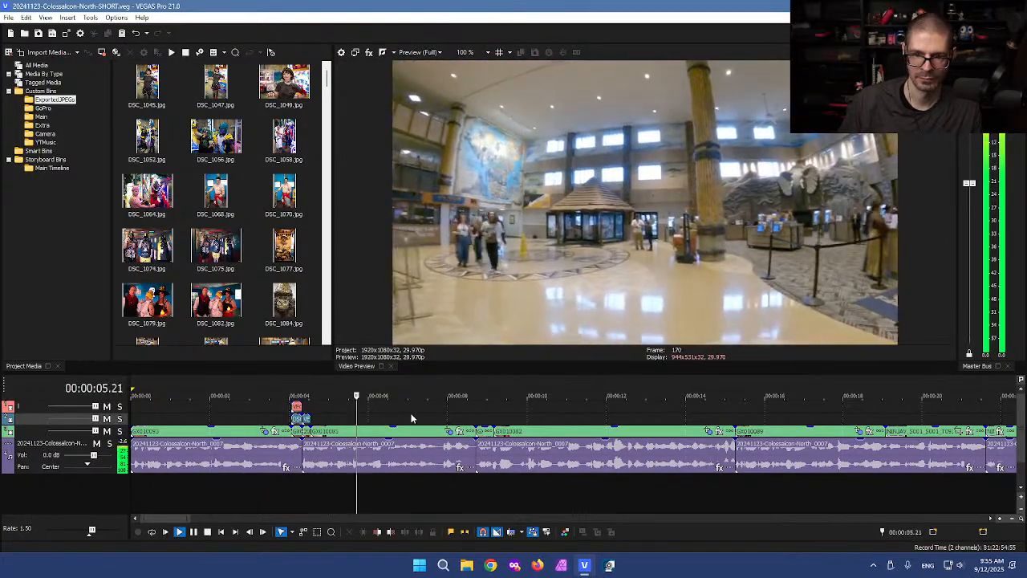
scroll(473, 421, down, 1)
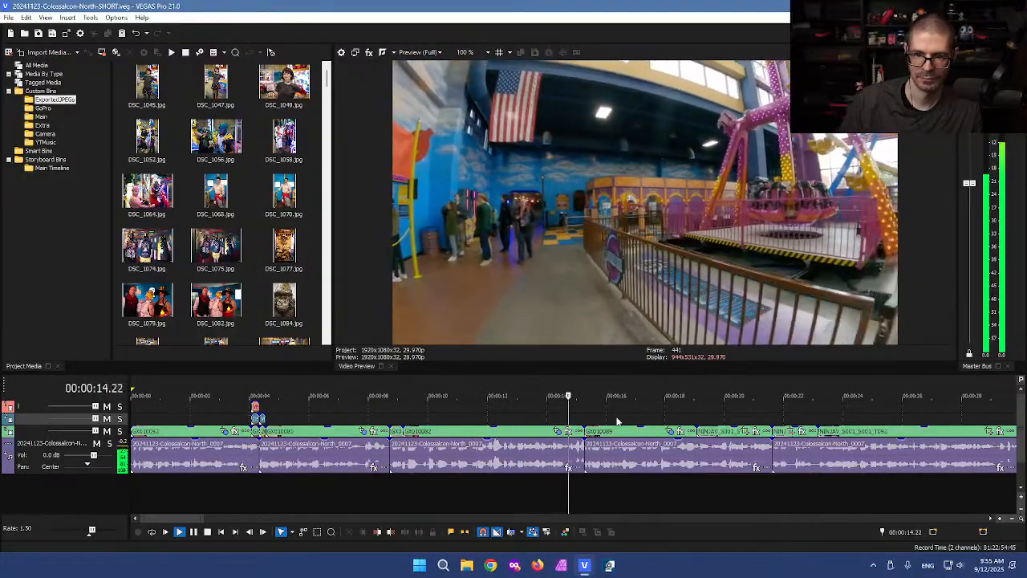
scroll(688, 414, down, 1)
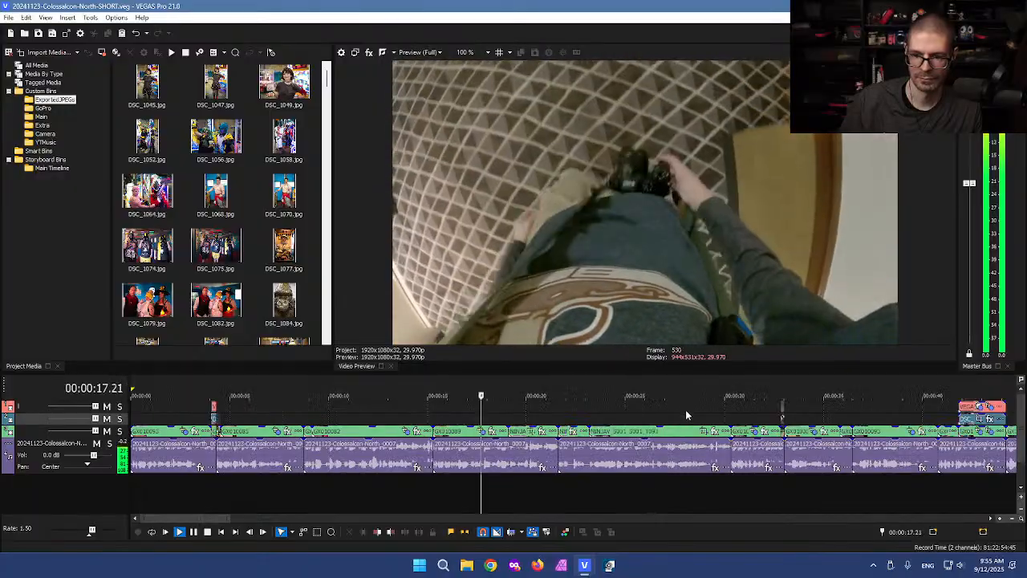
Step: Stop playback and push the clip at 15 seconds and everything after it later
key(k)
double_click(450, 455)
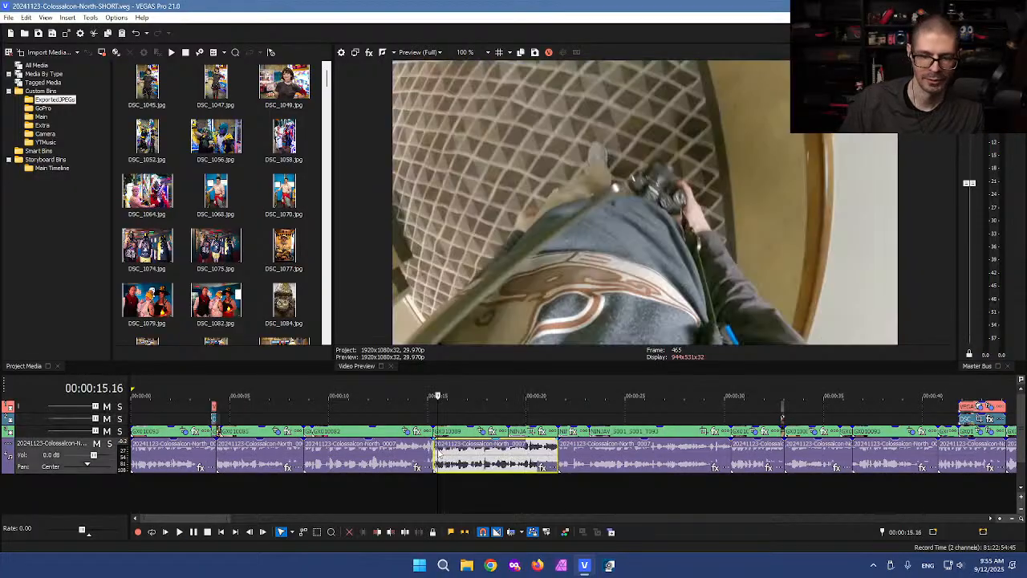
drag(450, 457, 473, 457)
click(445, 457)
scroll(445, 458, up, 3)
Step: Extend the preceding clip's audio and video into the new gap
click(489, 456)
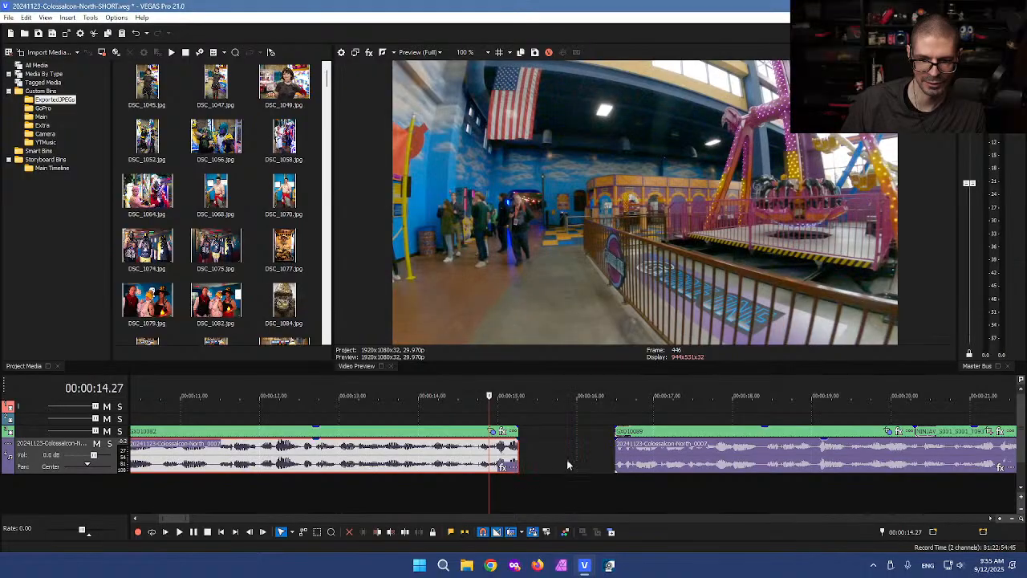
scroll(489, 455, up, 2)
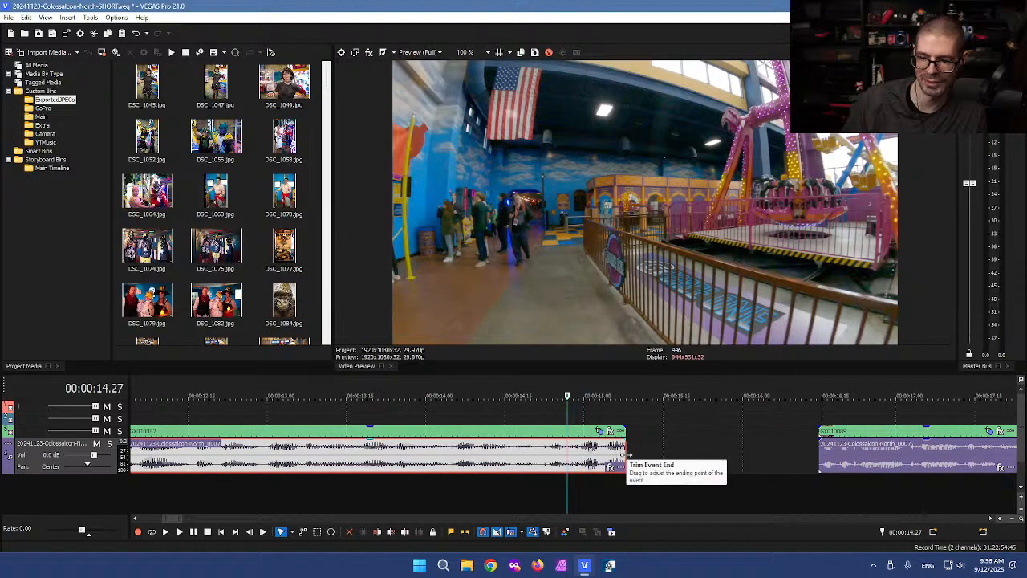
drag(624, 455, 646, 432)
click(571, 420)
scroll(511, 434, down, 1)
scroll(511, 435, down, 1)
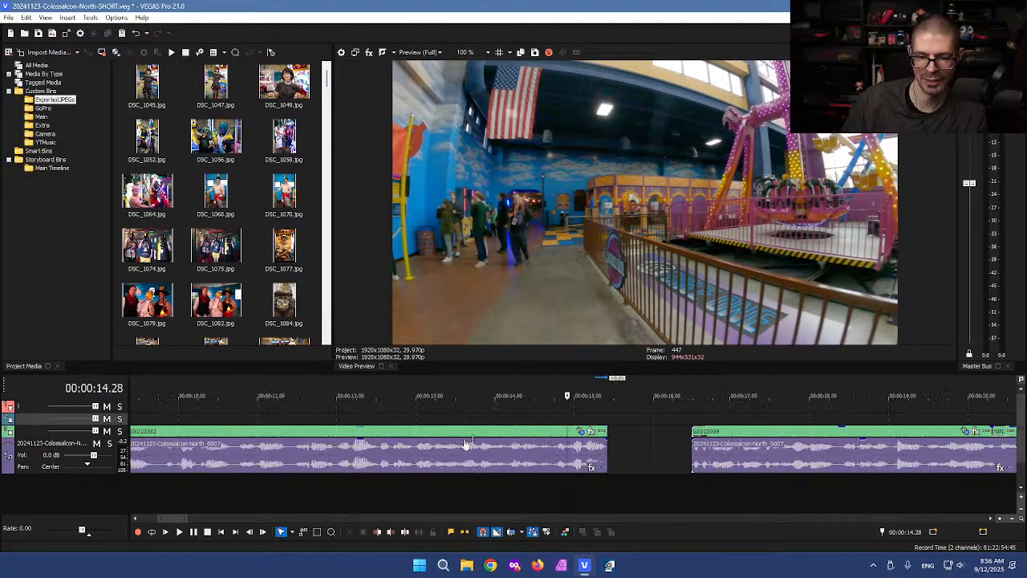
scroll(319, 440, down, 3)
Step: Nudge the clip starting near 4 seconds slightly later
click(399, 453)
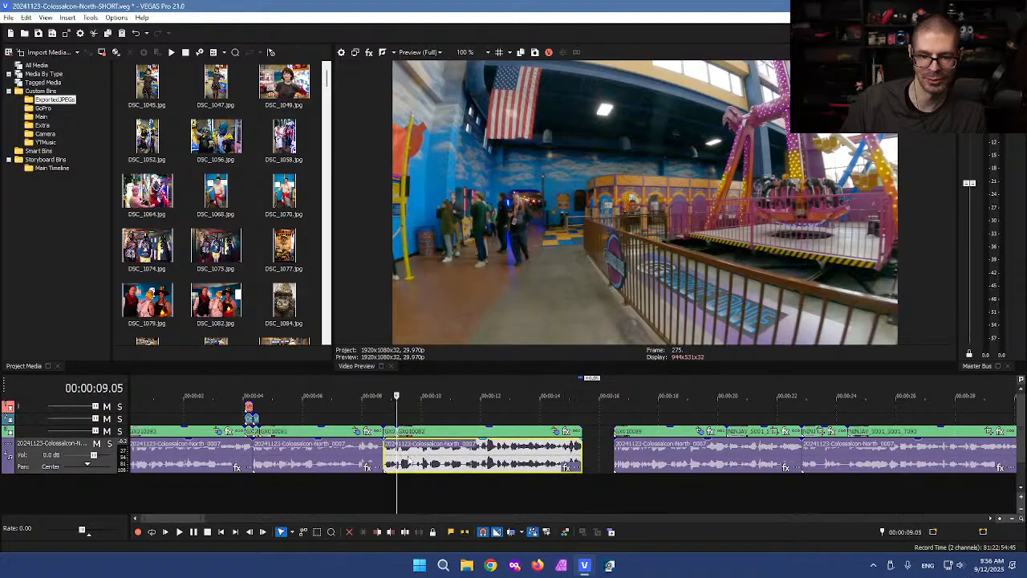
scroll(440, 463, up, 3)
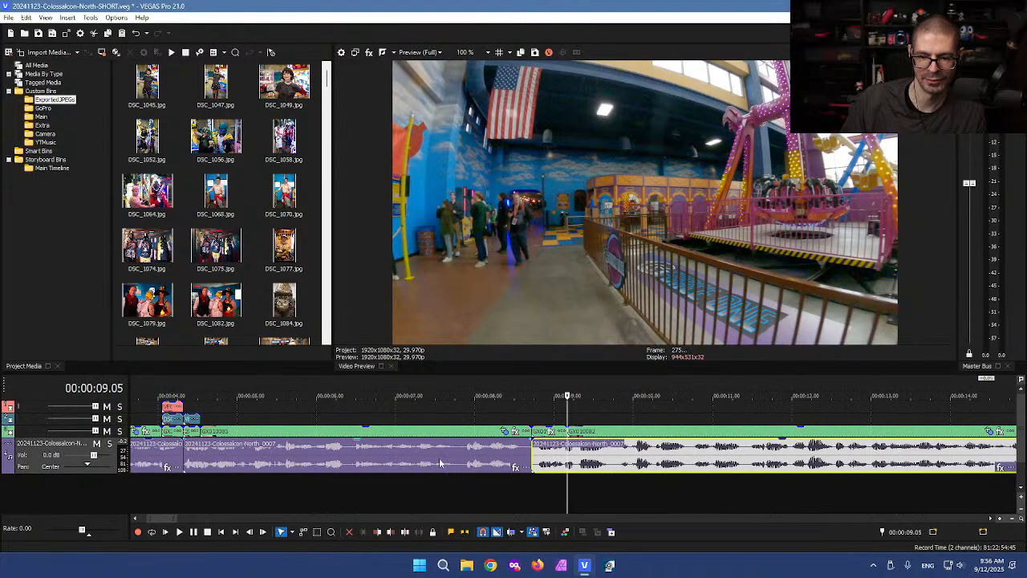
click(520, 417)
click(201, 463)
scroll(308, 471, up, 2)
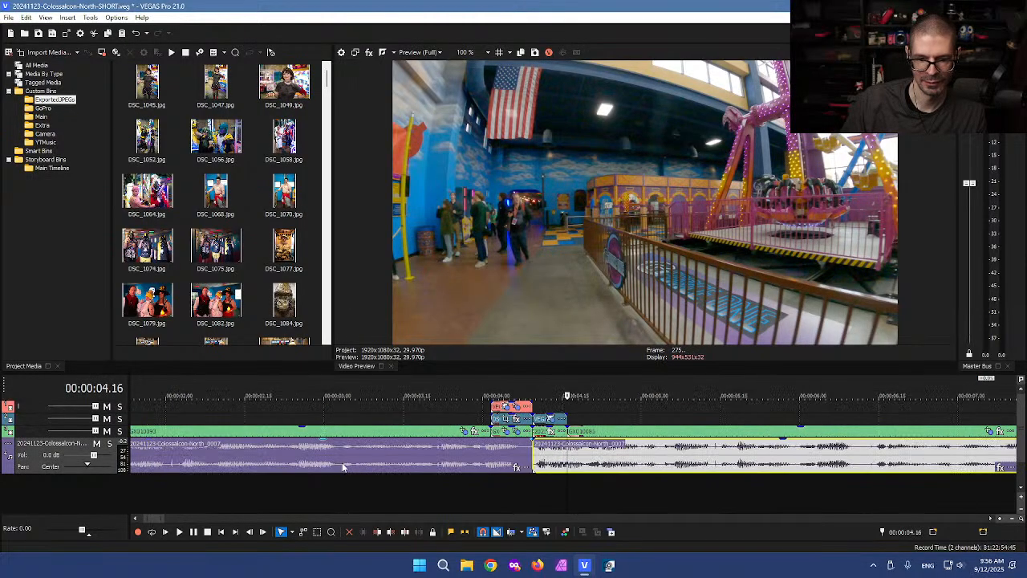
mouse_move(560, 464)
mouse_down()
mouse_move(588, 464)
mouse_move(571, 468)
mouse_up()
click(550, 463)
scroll(547, 462, up, 2)
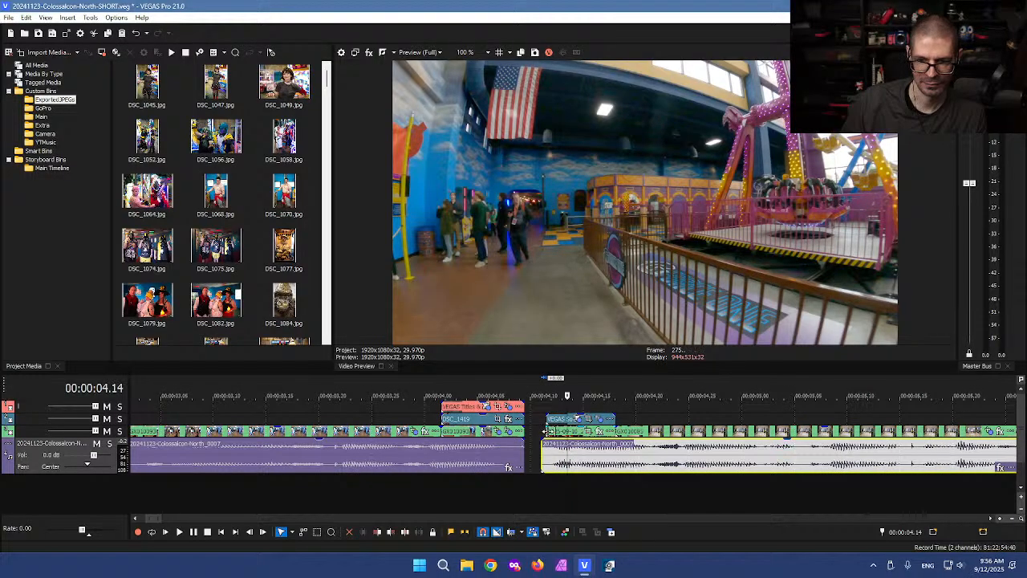
Step: Slide the clips at 4.20 left so they sit against the first clip
click(542, 419)
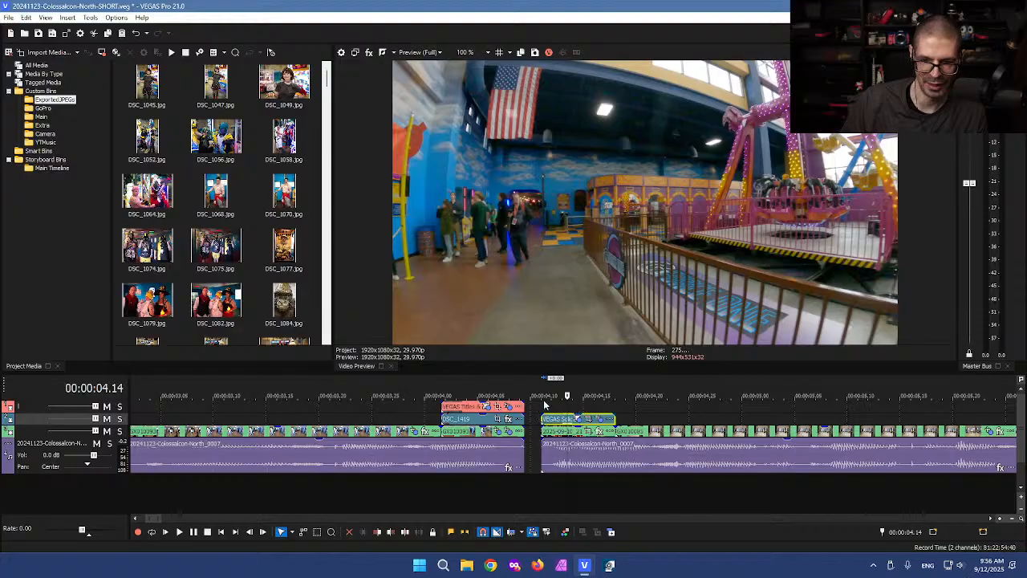
click(635, 410)
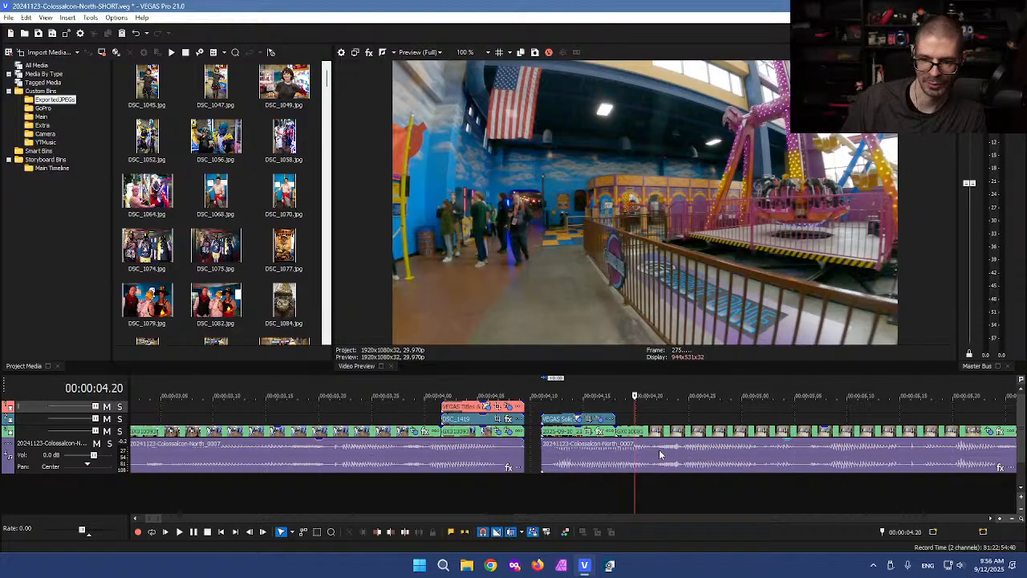
drag(676, 454, 660, 454)
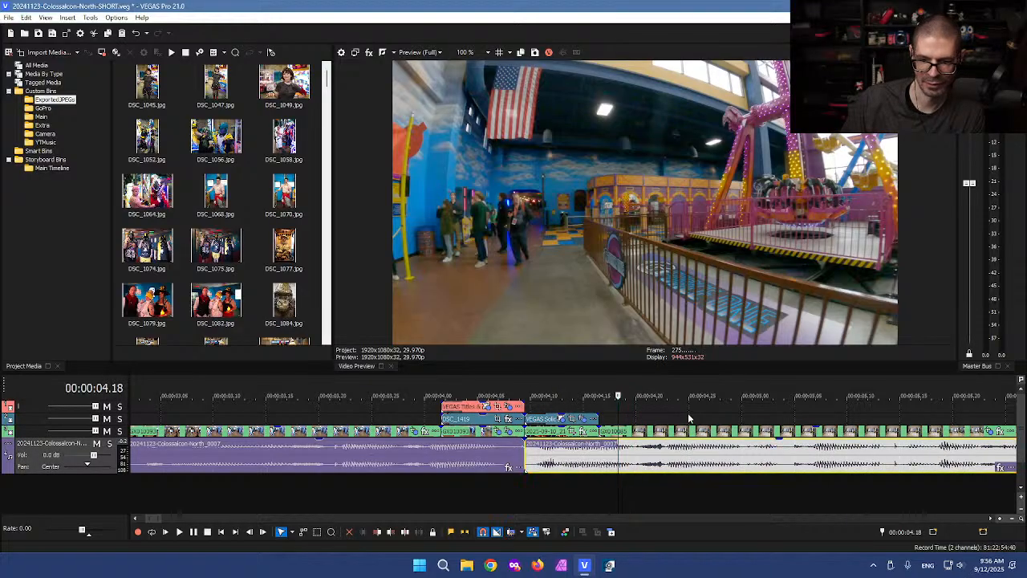
click(687, 418)
scroll(691, 419, down, 1)
scroll(691, 420, down, 4)
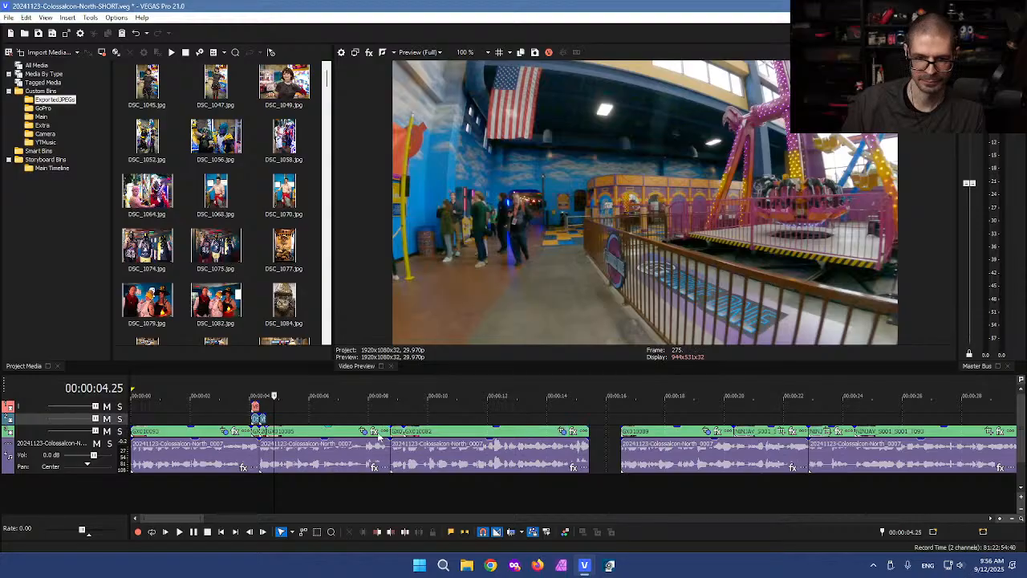
Step: Close the frozen VEGAS Pro, then reopen 20241123-Colossalcon-North-SHORT.veg
click(359, 416)
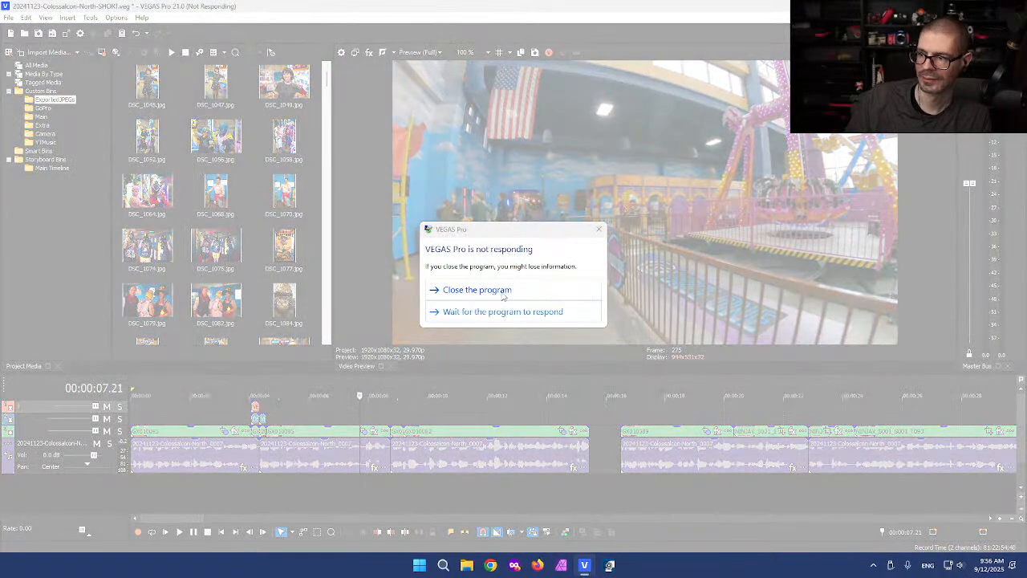
click(503, 296)
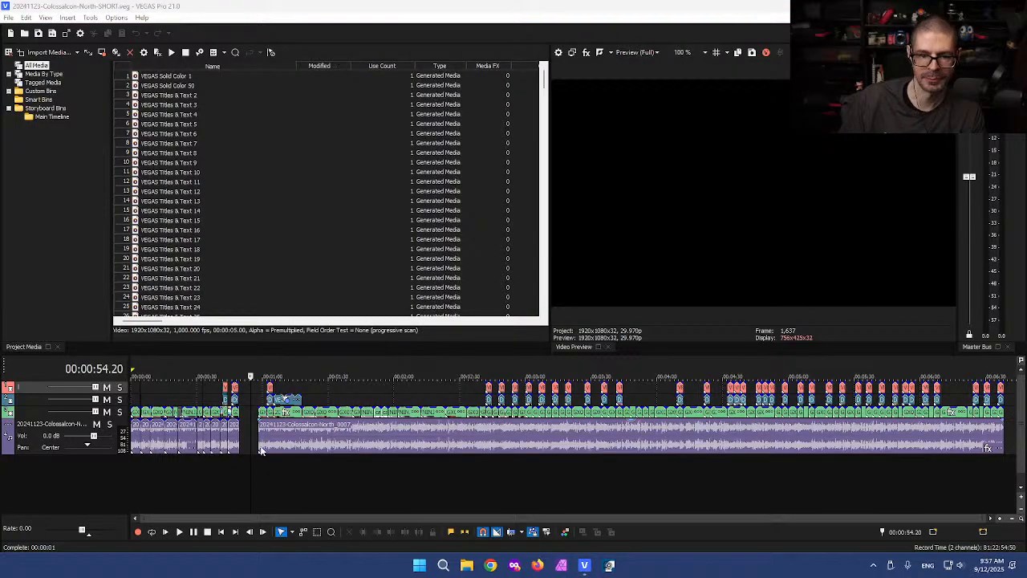
Step: Review the first clip's cut and split all tracks at 4.08 seconds
click(146, 393)
scroll(144, 393, up, 5)
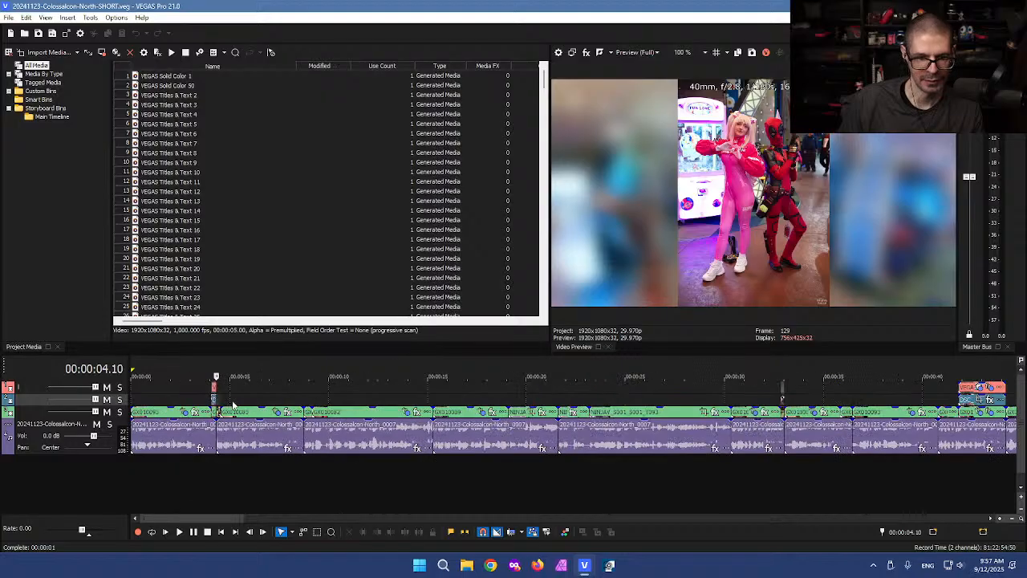
click(261, 442)
scroll(375, 441, up, 4)
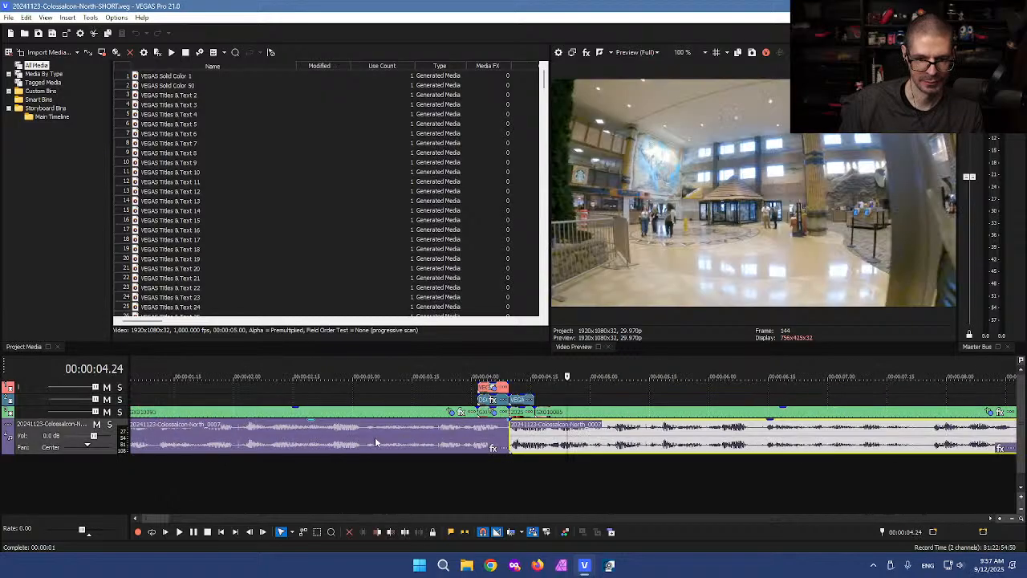
click(470, 429)
key(space)
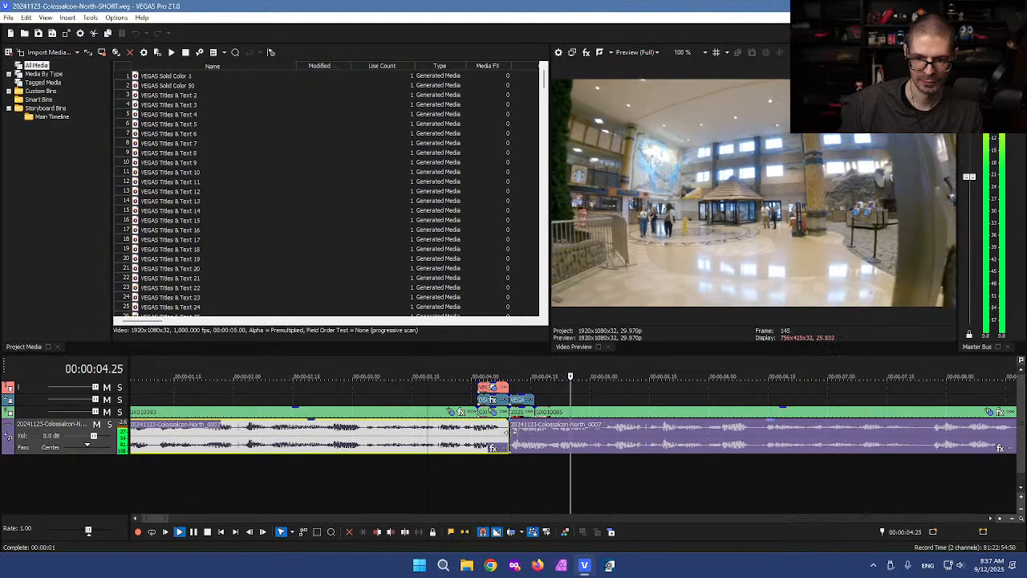
key(space)
click(502, 436)
scroll(528, 439, up, 4)
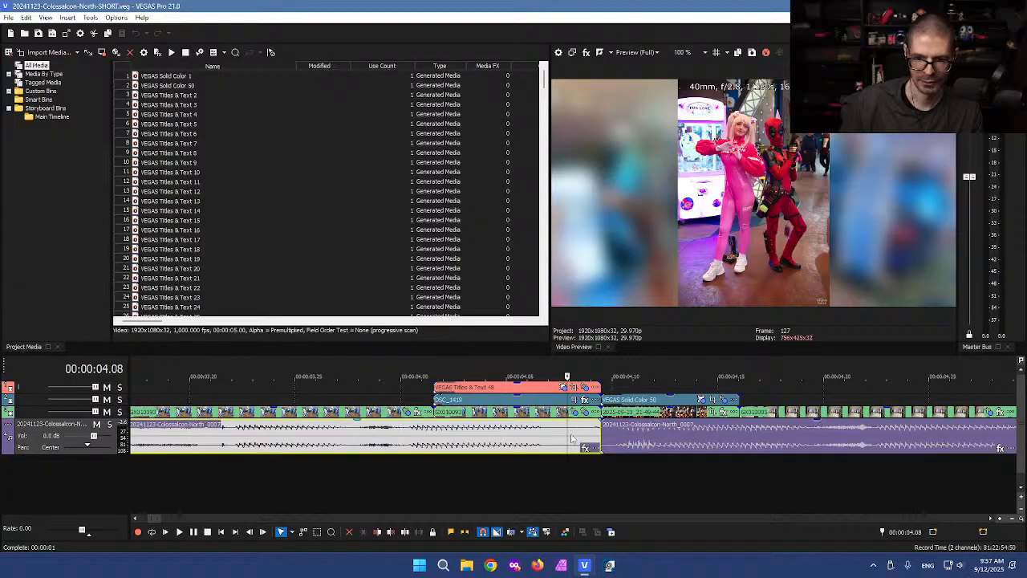
key(s)
click(566, 462)
key(s)
Step: Delete the short leftover pieces and ripple the following clips left to close the gap
key(d)
key(d)
drag(581, 470, 579, 357)
key(Delete)
key(ctrl+l)
drag(672, 432, 646, 433)
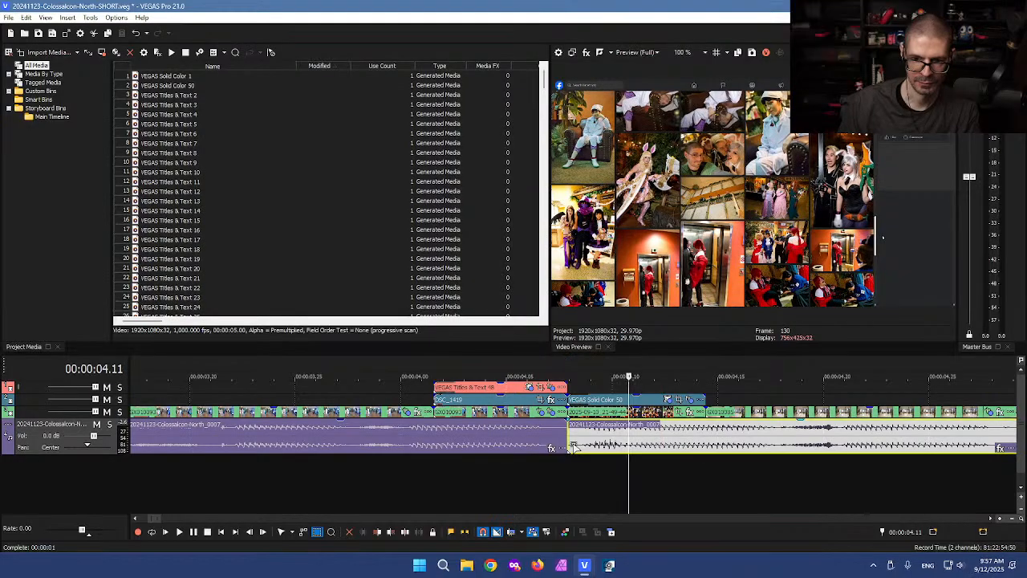
scroll(573, 447, down, 4)
click(454, 396)
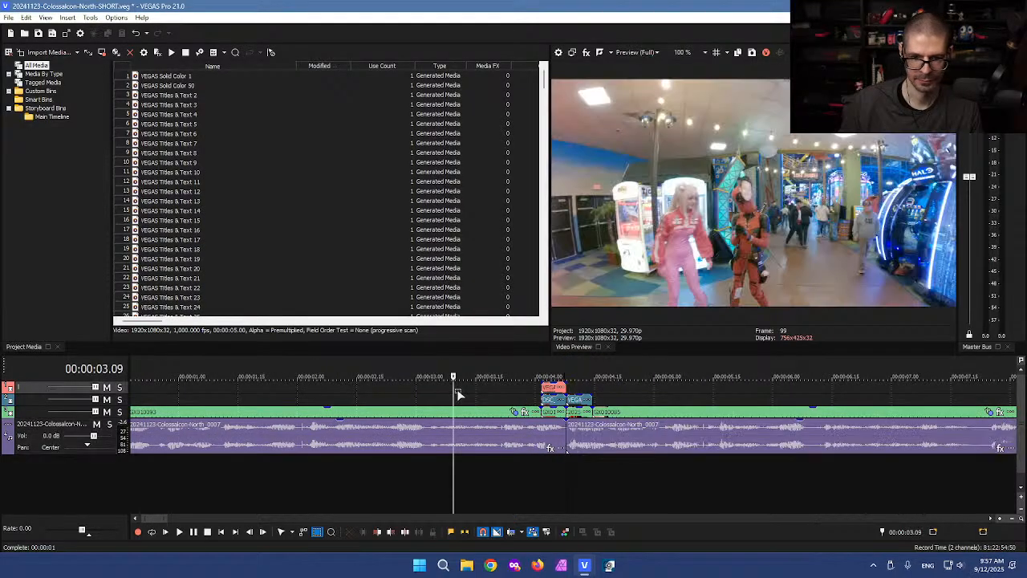
key(space)
scroll(469, 398, down, 6)
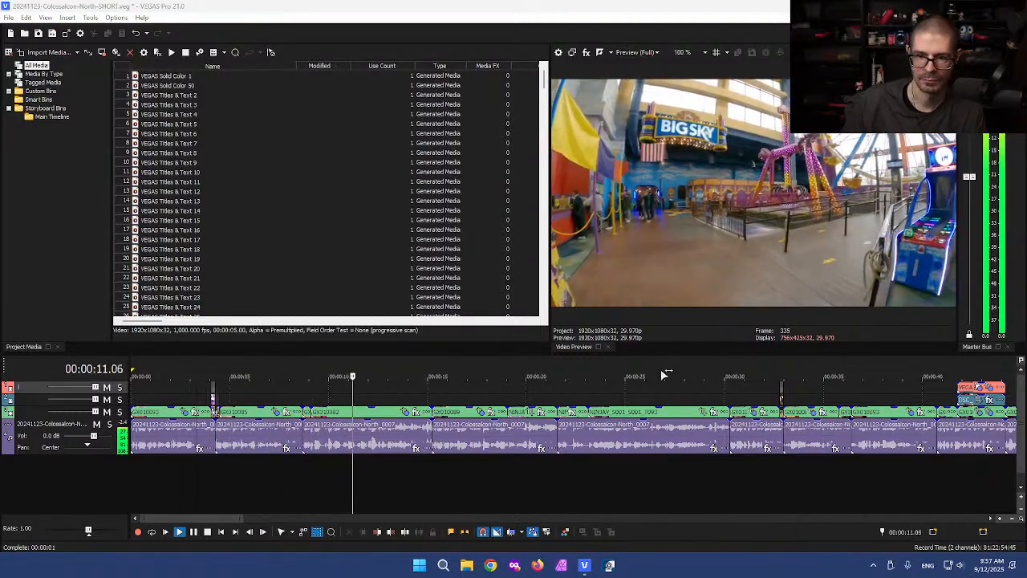
Step: With Normal Edit and Auto Ripple on, push the clips from 15 seconds later to open a gap
click(415, 393)
key(Return)
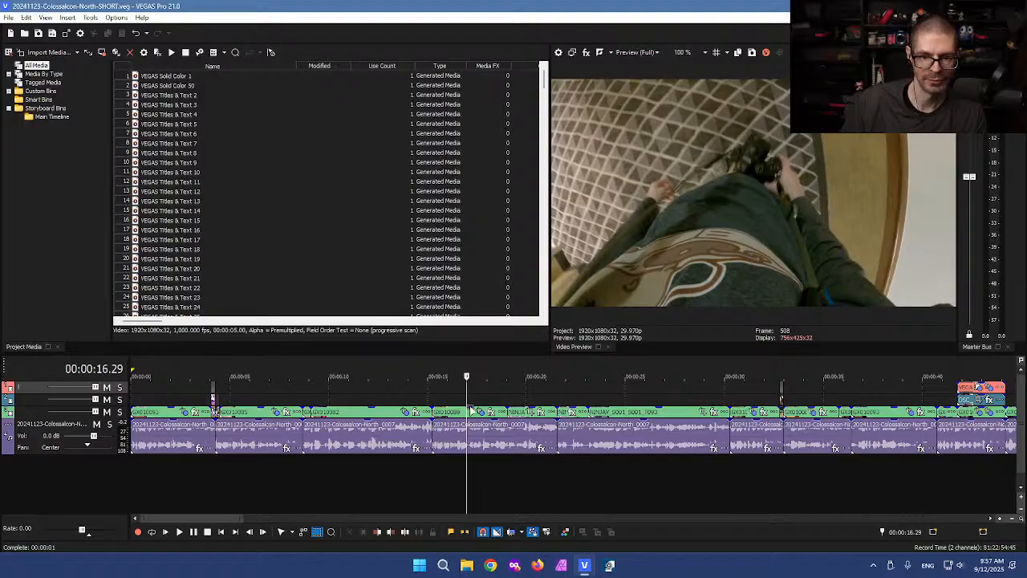
scroll(468, 405, up, 3)
key(ctrl+d)
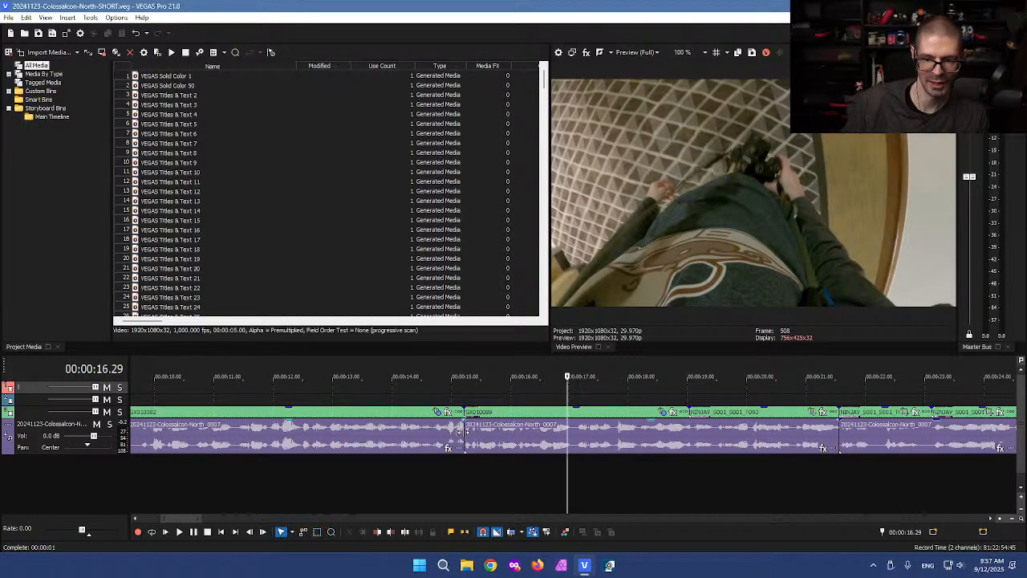
key(ctrl+l)
click(487, 437)
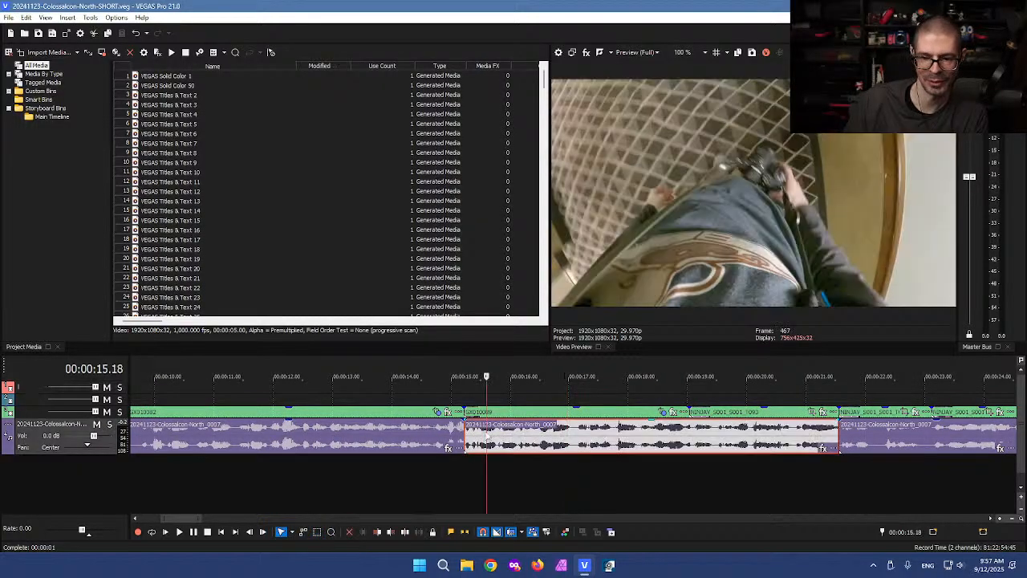
drag(501, 436, 516, 437)
Step: Extend the preceding clip's audio and video ends into the new gap
click(480, 430)
scroll(479, 431, up, 3)
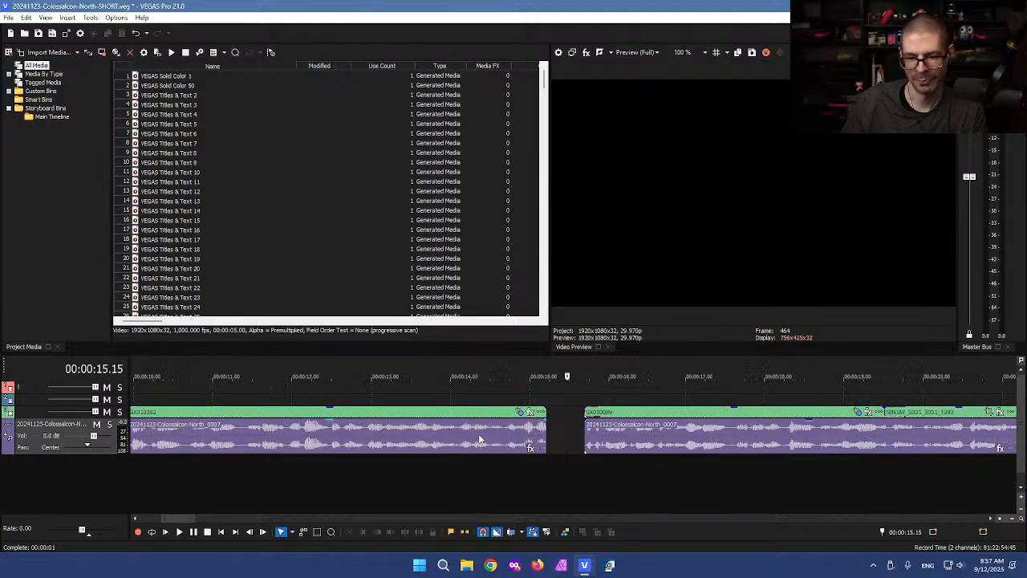
drag(526, 434, 551, 412)
click(518, 397)
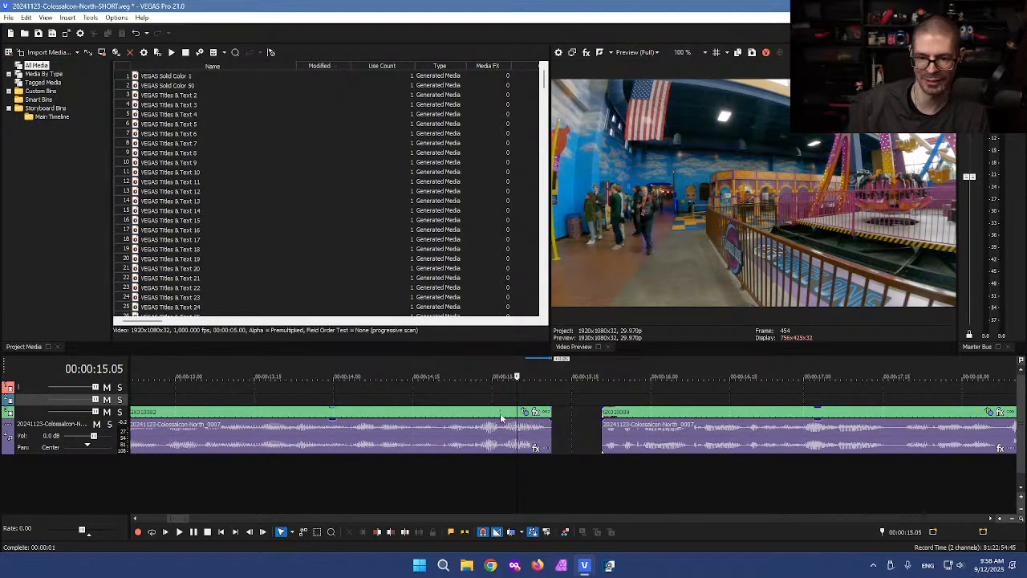
Step: Slide the second clip left until it meets the end of the first clip near 15 seconds
click(578, 431)
scroll(557, 424, down, 8)
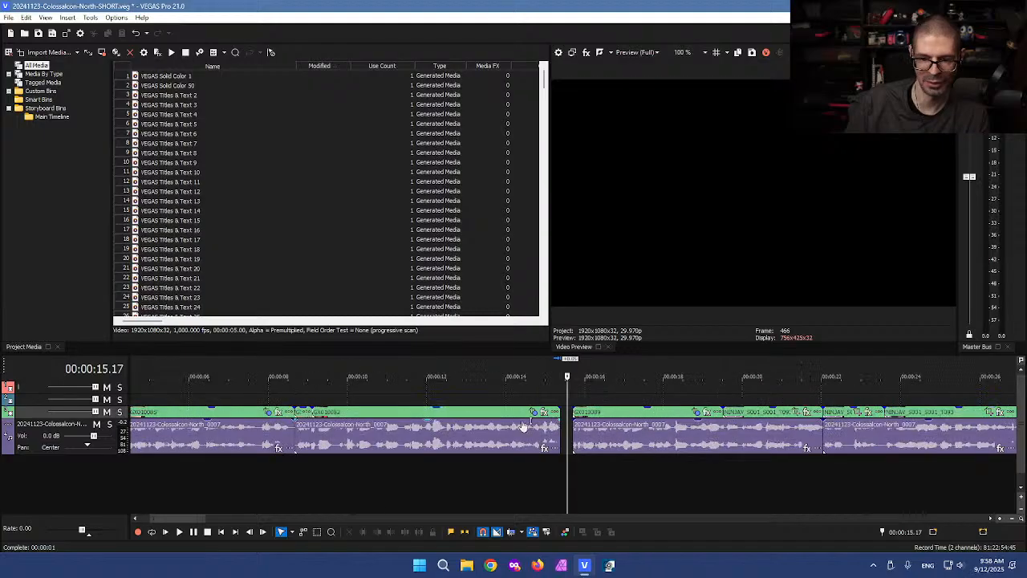
scroll(413, 427, up, 6)
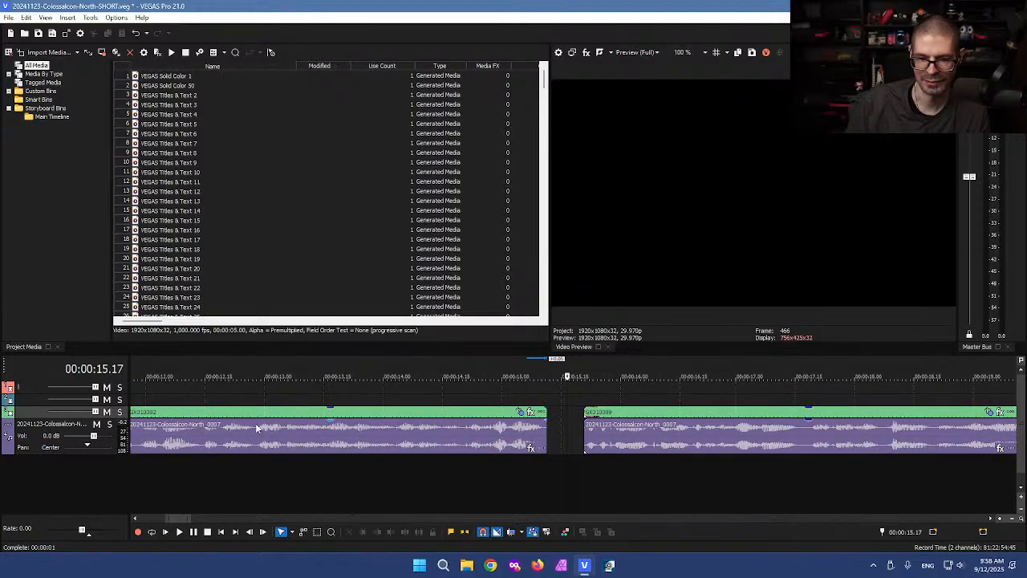
click(556, 433)
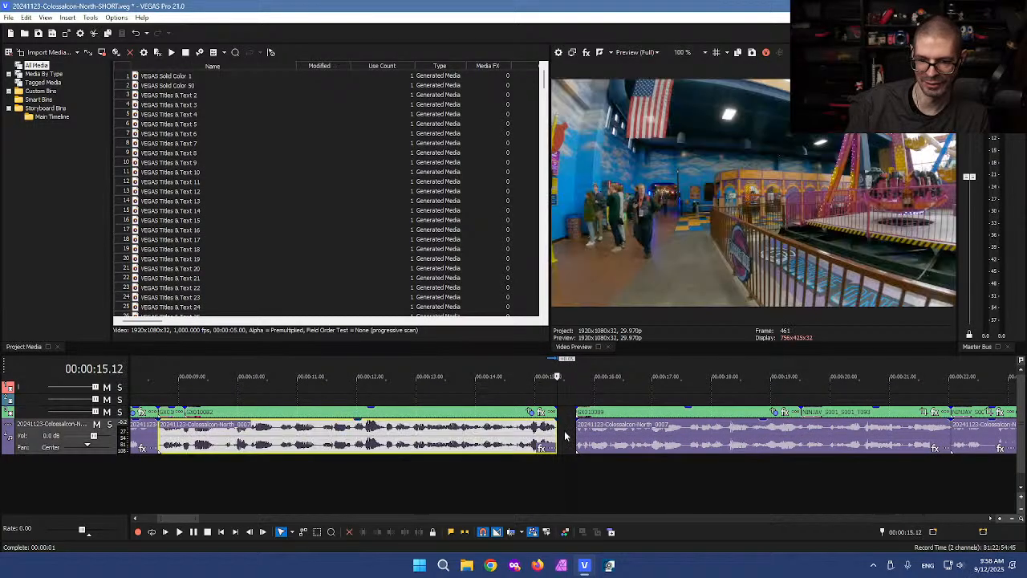
click(567, 434)
scroll(574, 434, up, 4)
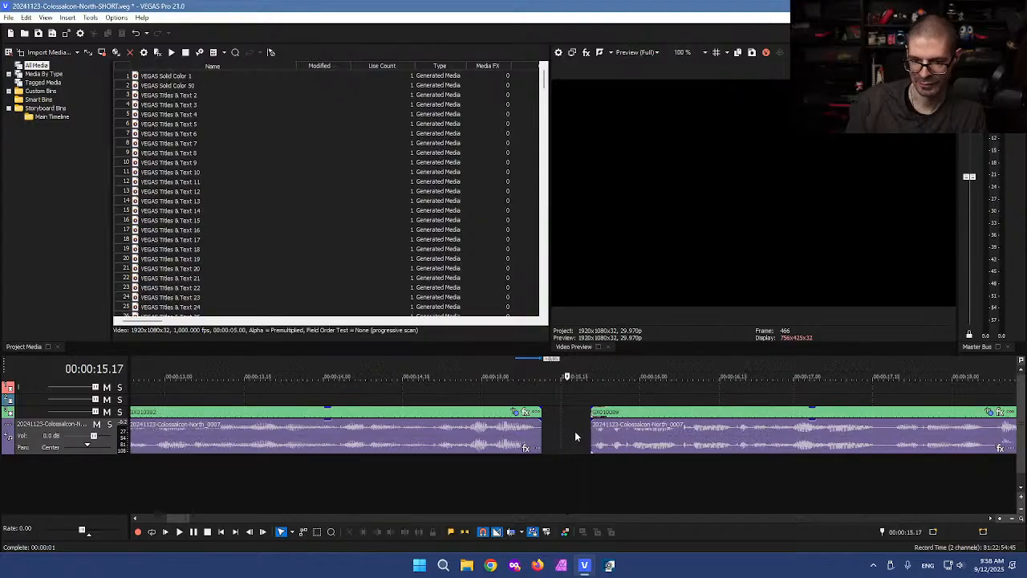
drag(641, 442, 548, 440)
click(546, 393)
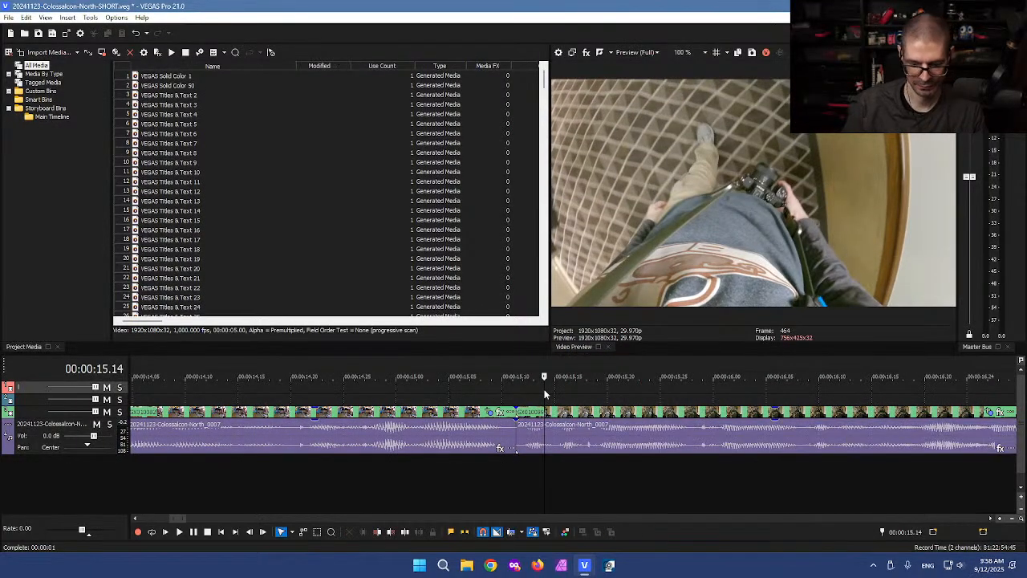
Step: Preview frames around 8, 11 and 15 seconds and play back across the new join
scroll(549, 391, down, 8)
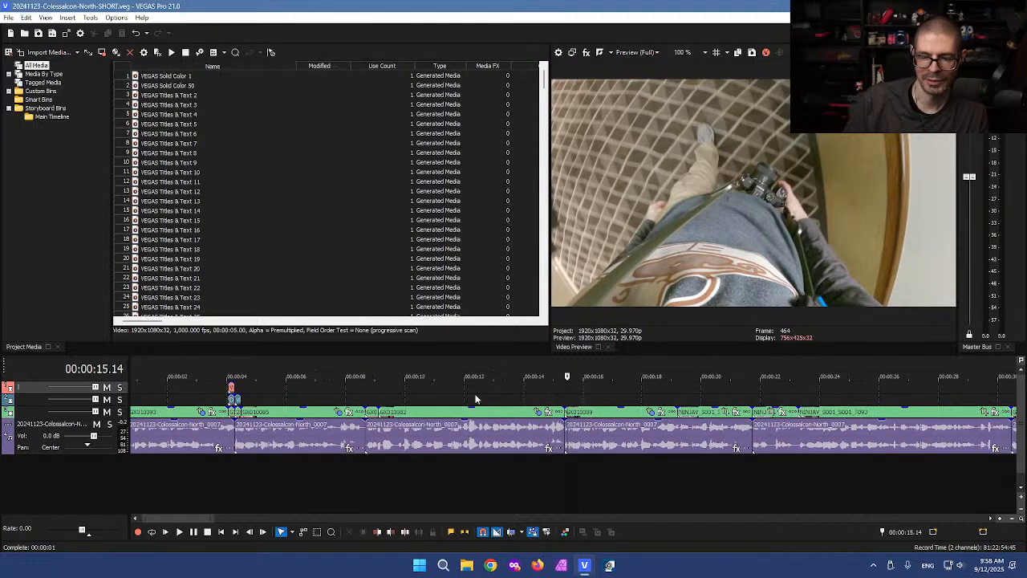
click(457, 393)
click(351, 405)
click(437, 395)
click(541, 397)
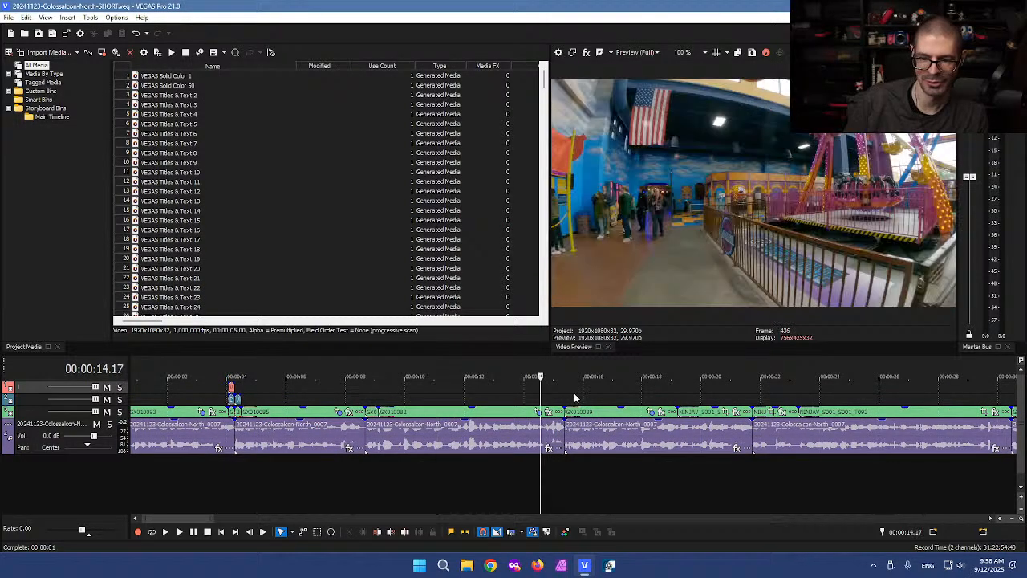
click(573, 397)
click(591, 393)
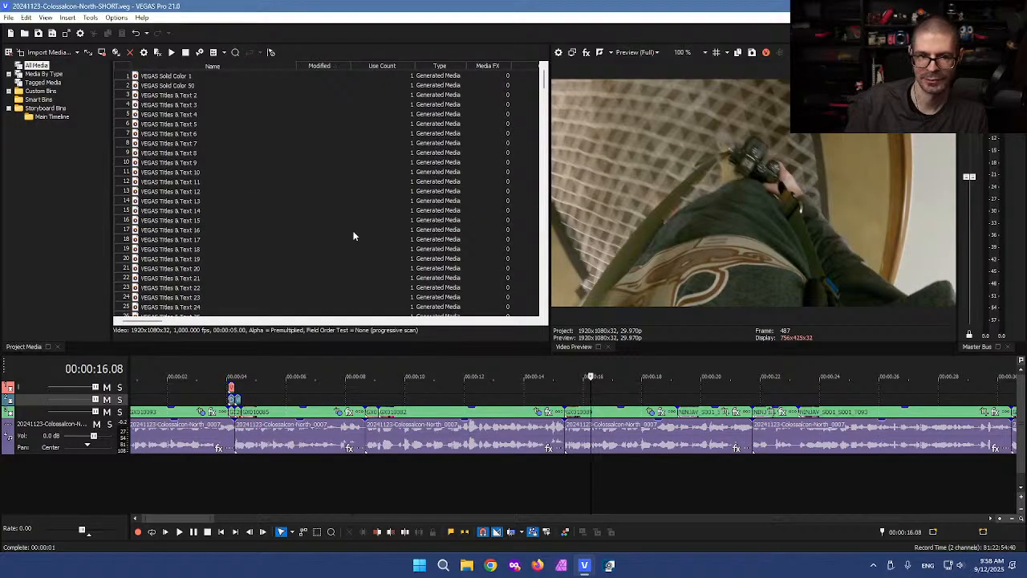
key(space)
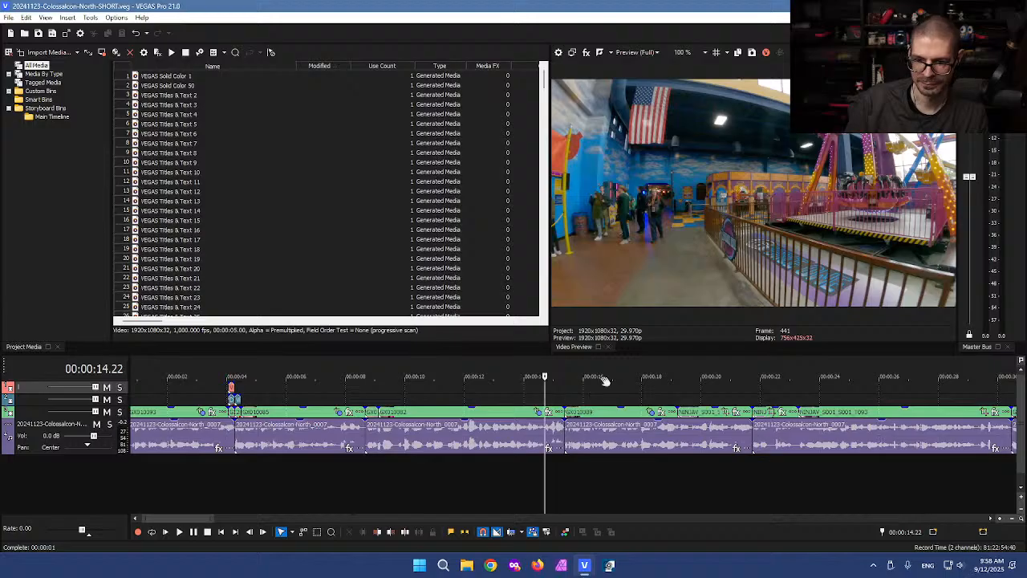
scroll(598, 441, down, 3)
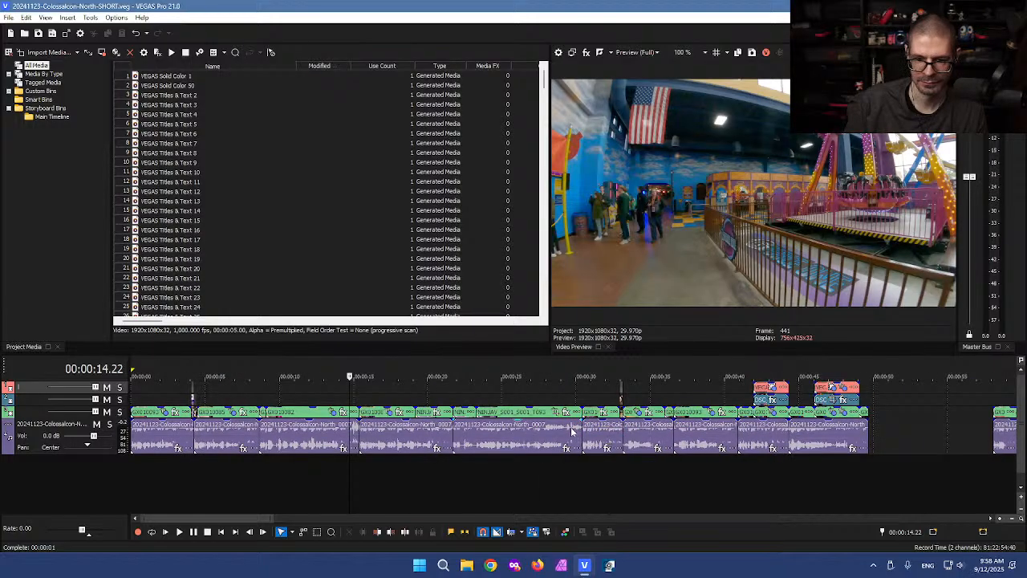
scroll(572, 432, up, 3)
click(564, 398)
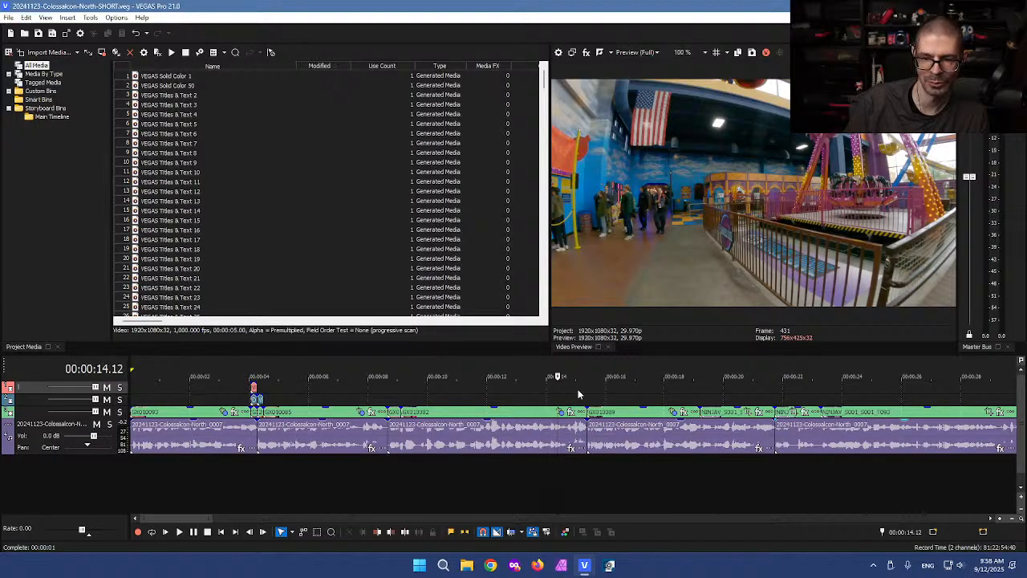
key(space)
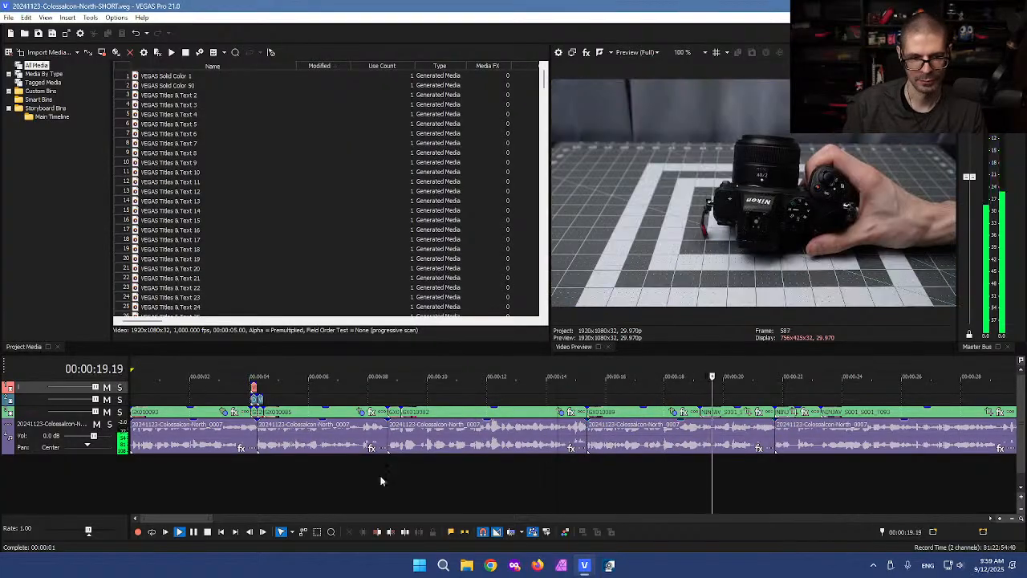
key(space)
Step: Make the audio track taller and replay from about 14 seconds at faster speed
drag(99, 452, 102, 482)
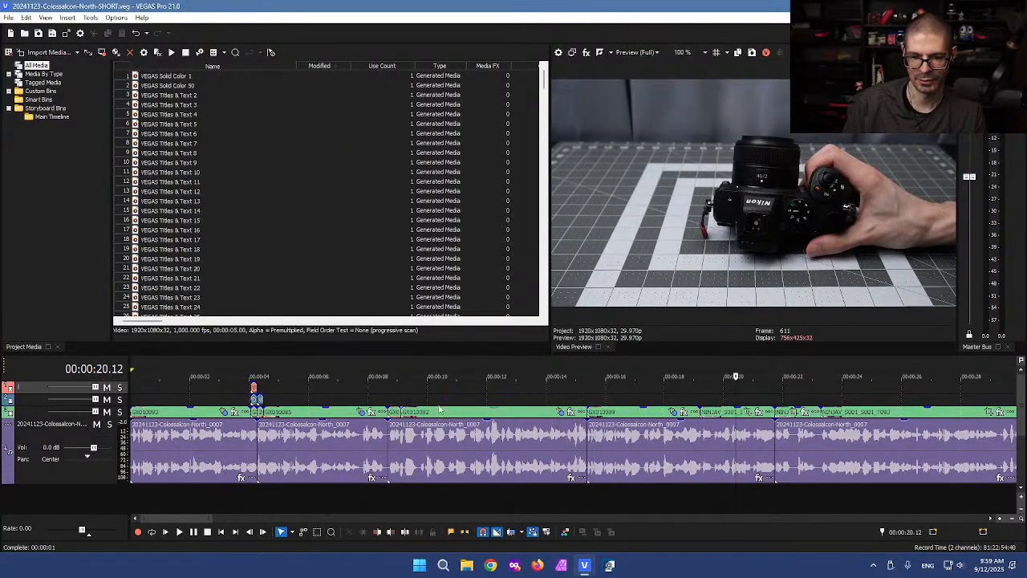
click(636, 399)
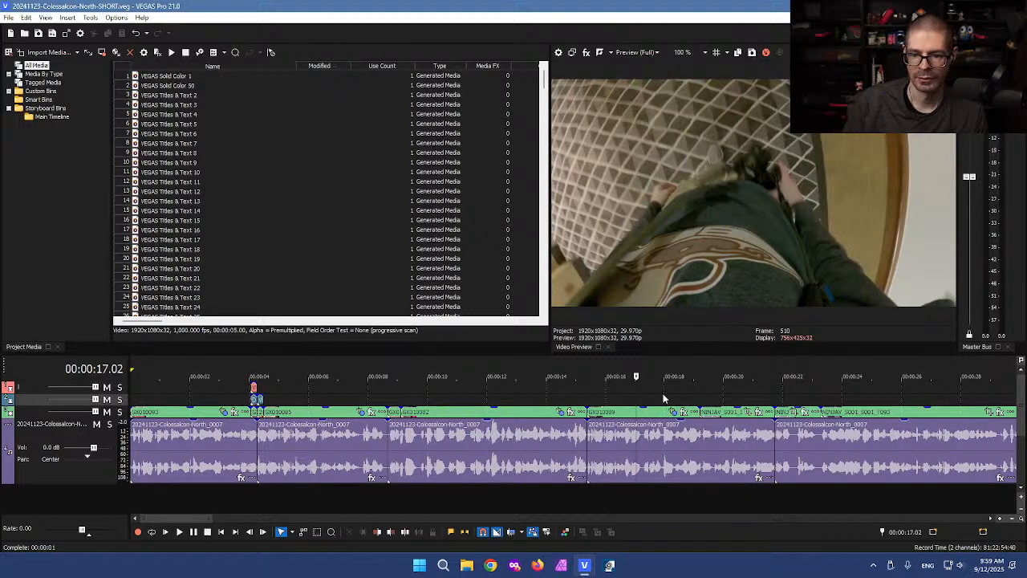
click(552, 398)
key(space)
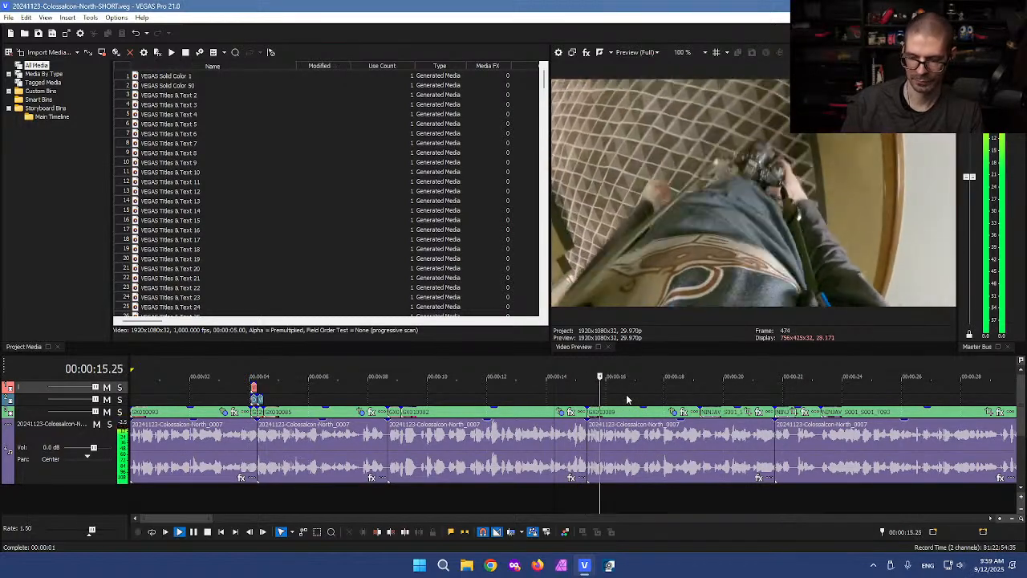
key(l)
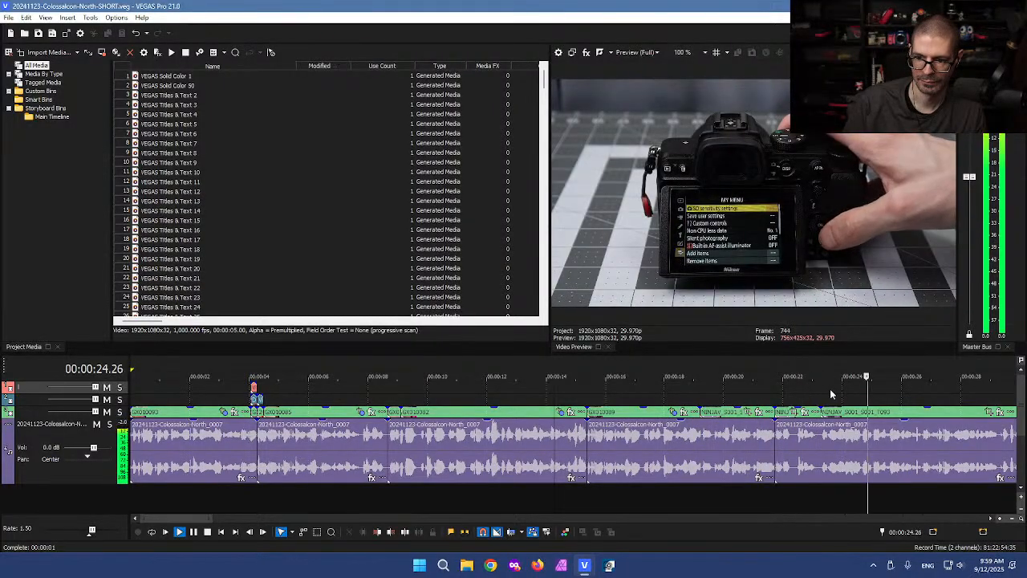
Step: Locate the 22–23 second area and move the NINJAV clip onto the track above
key(k)
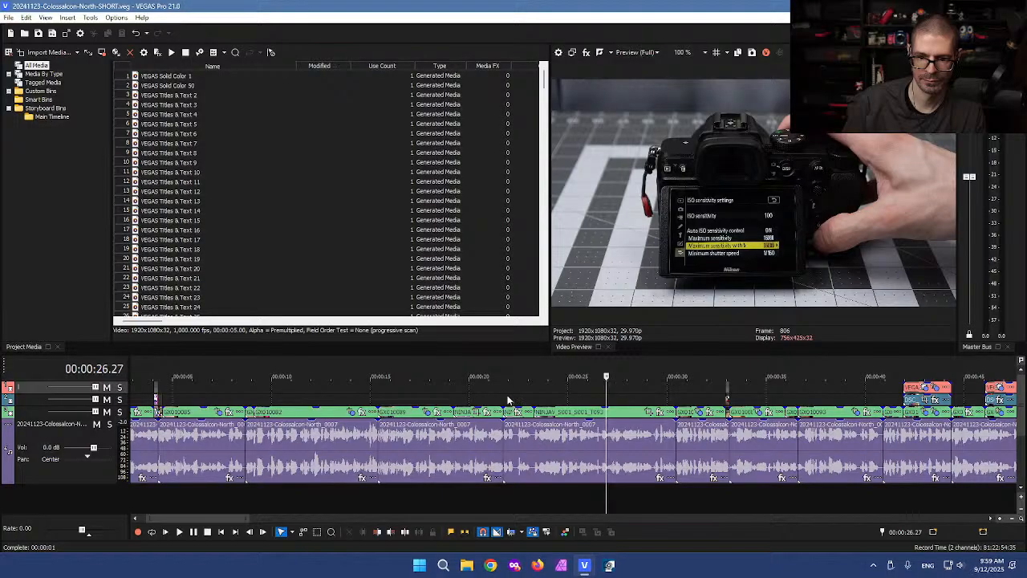
click(514, 403)
scroll(514, 404, up, 3)
click(597, 395)
key(l)
key(k)
click(642, 487)
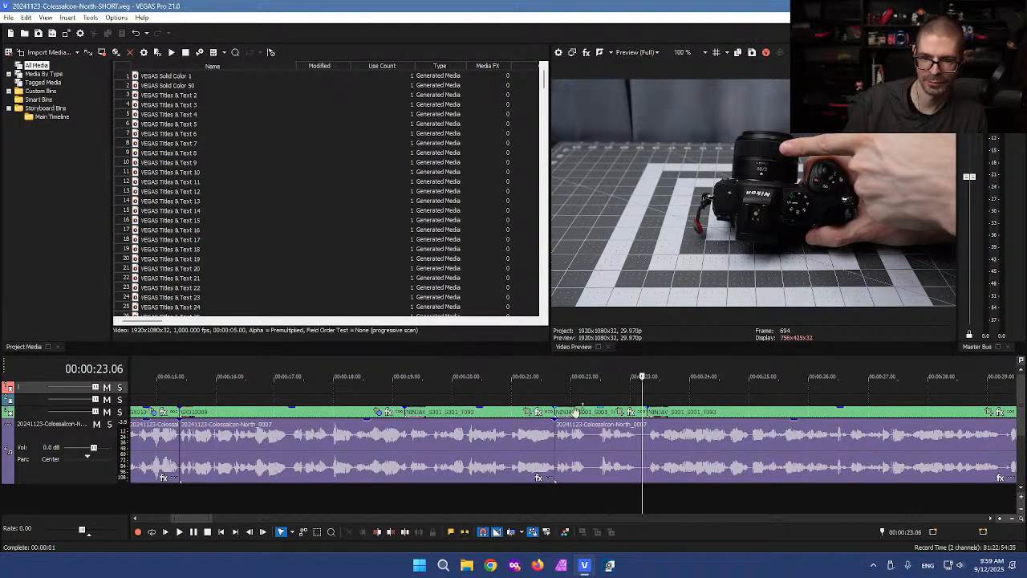
drag(576, 414, 479, 401)
Step: Split the following audio event, delete its left piece, and slide the remainder left
click(647, 468)
key(s)
click(610, 453)
key(Delete)
drag(670, 458, 590, 446)
click(549, 452)
scroll(553, 453, up, 3)
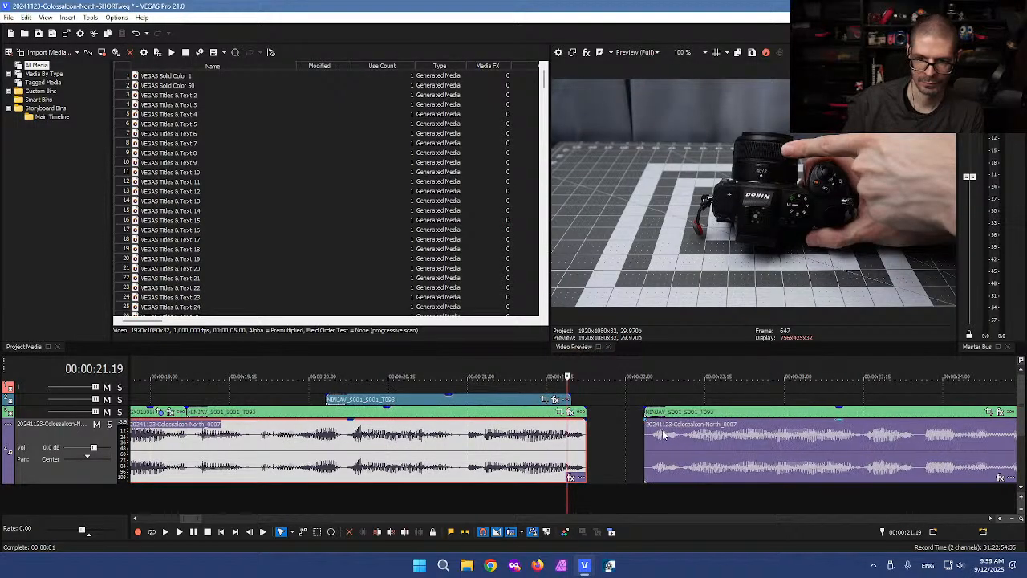
Step: Undo the edge trim, extend the left audio event to about 0:21.20, and enable Automatic Crossfades
key(ctrl+z)
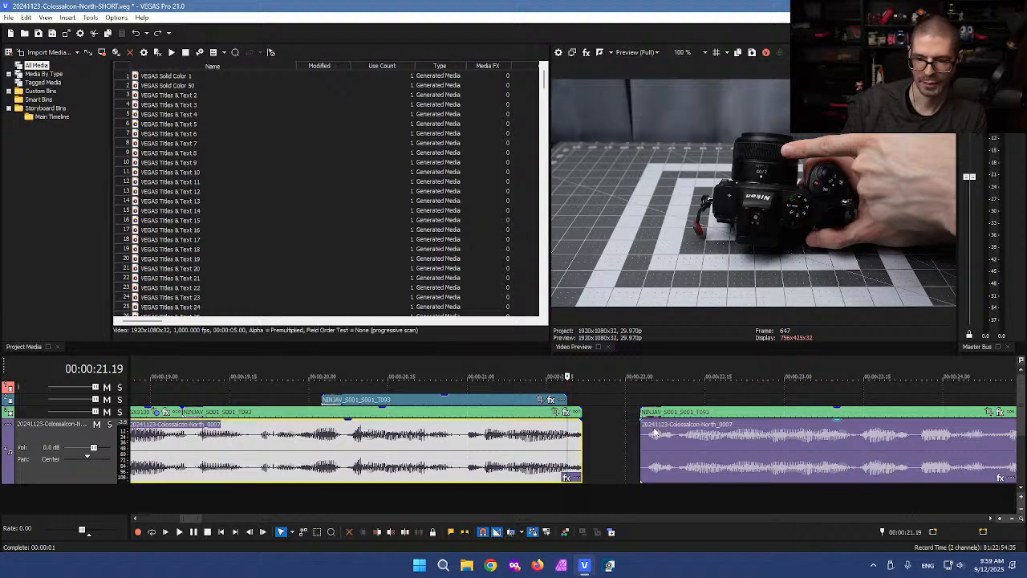
scroll(605, 454, up, 3)
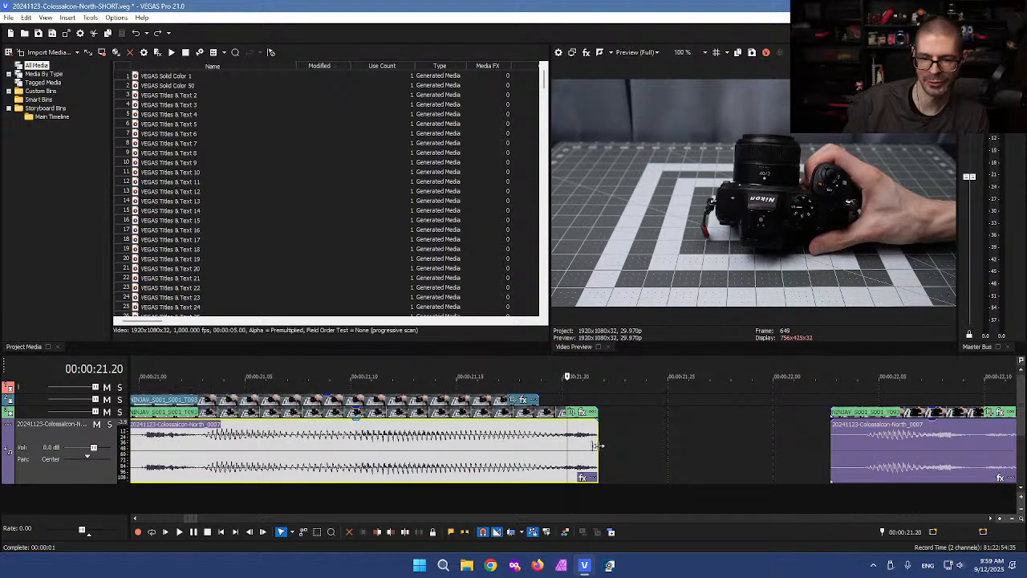
drag(608, 447, 611, 450)
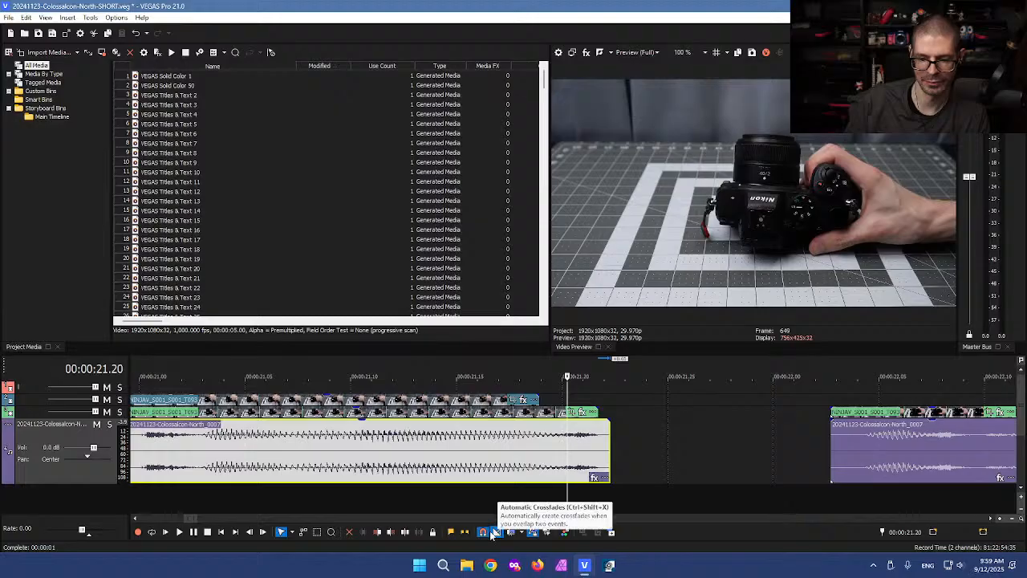
click(496, 531)
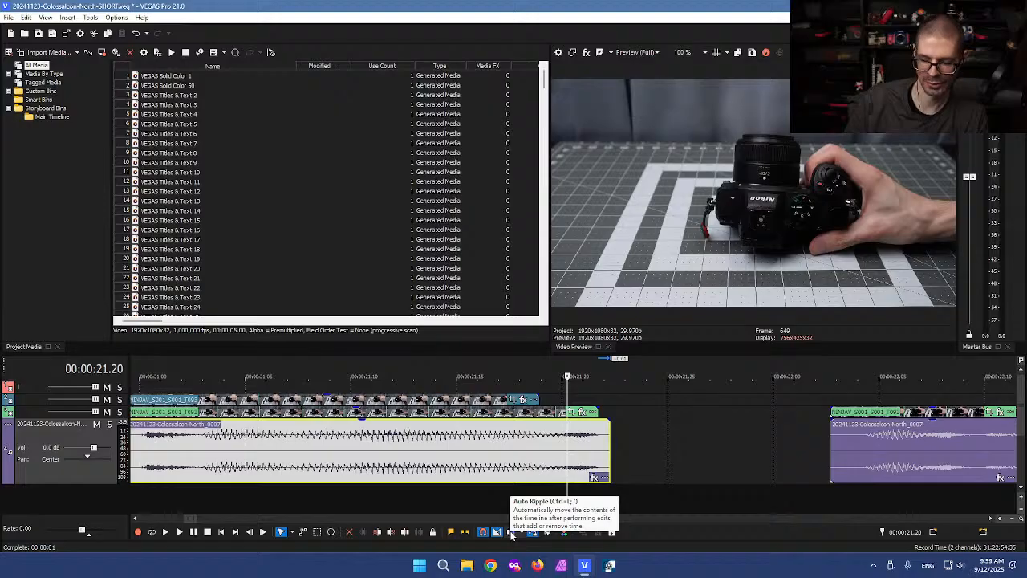
click(510, 531)
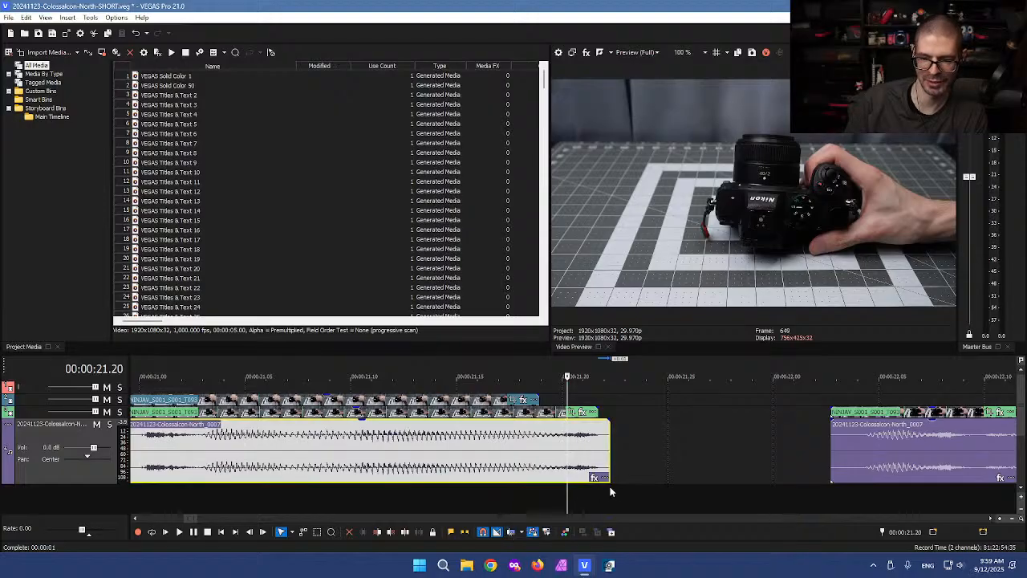
key(ctrl+l)
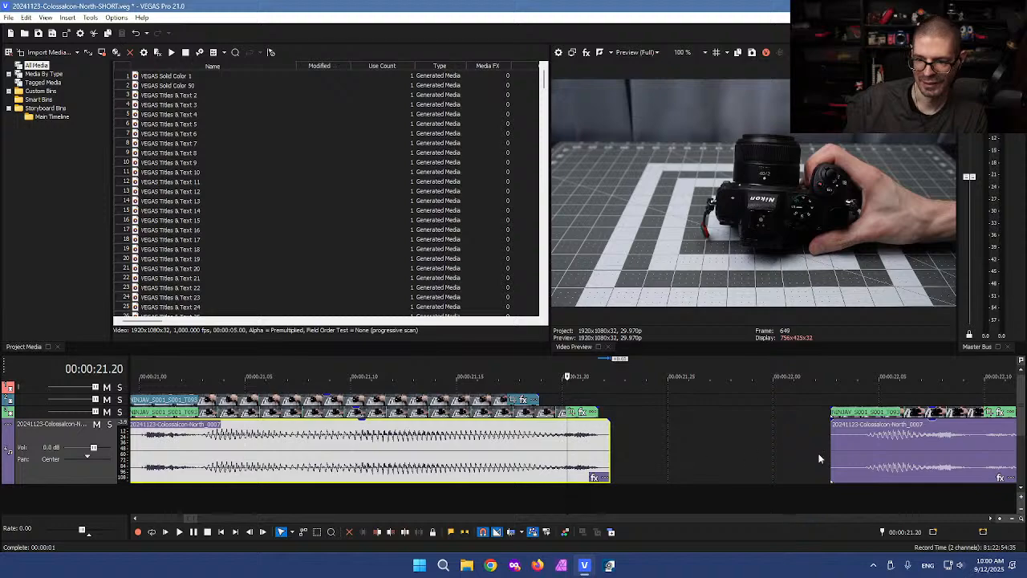
Step: Slide the later clip against the earlier one and delete the short sliver split off at the join
click(851, 448)
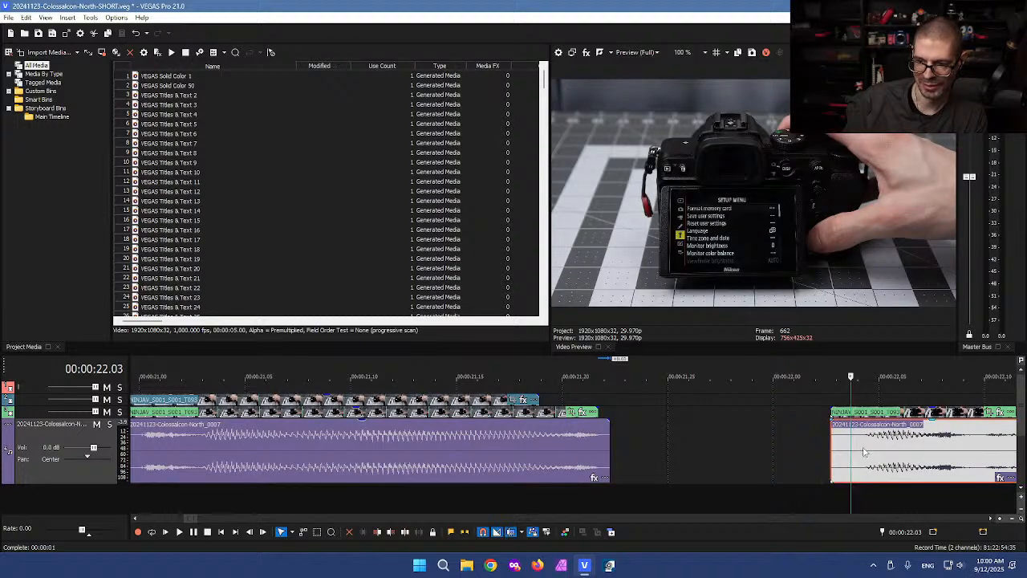
drag(868, 456, 647, 503)
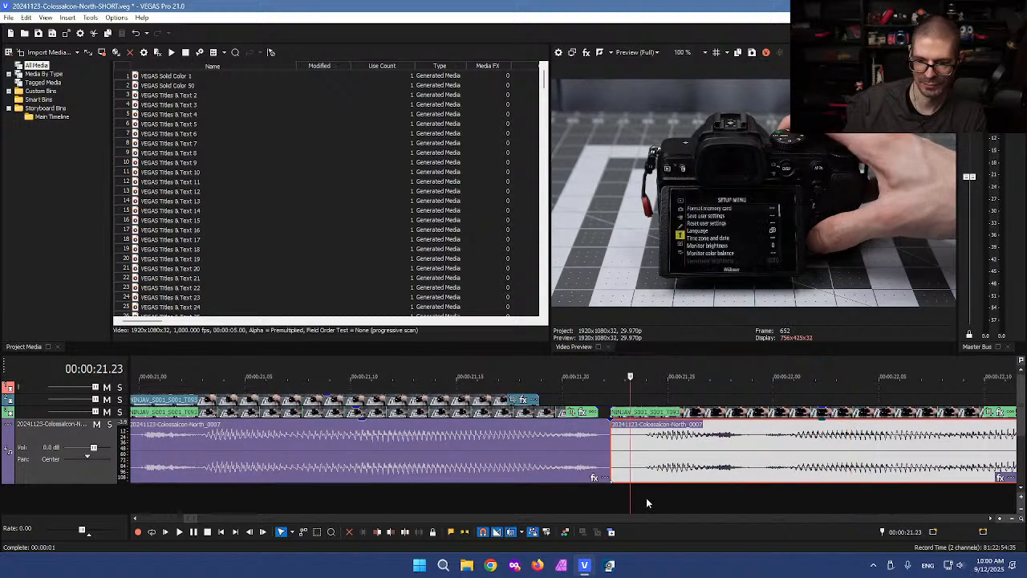
click(637, 501)
key(s)
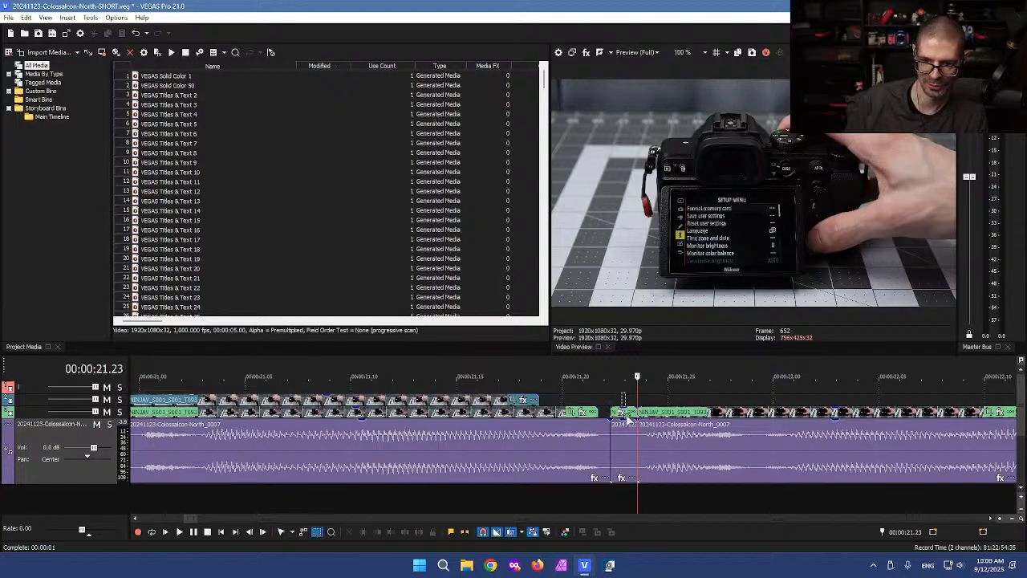
click(634, 478)
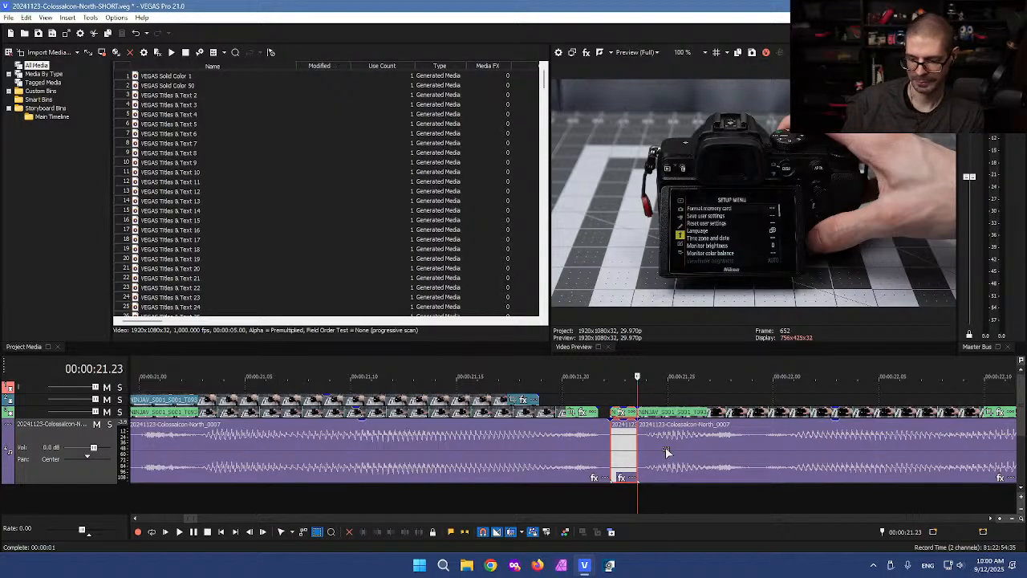
key(Delete)
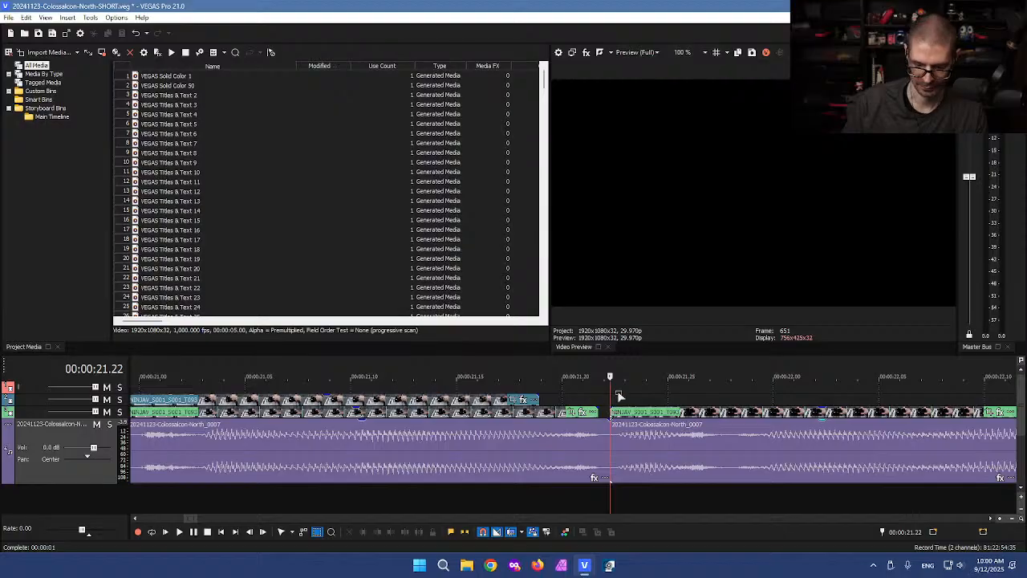
Step: Extend the green video event to meet the next clip at 0:21.21 and save the project
key(ctrl+l)
key(ctrl+d)
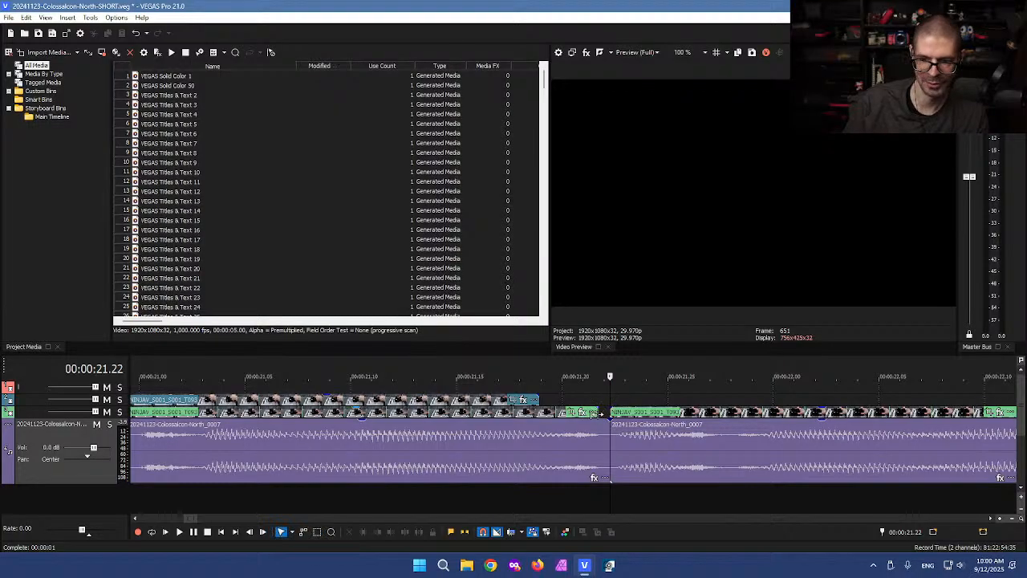
drag(600, 411, 609, 411)
click(594, 395)
key(ctrl+s)
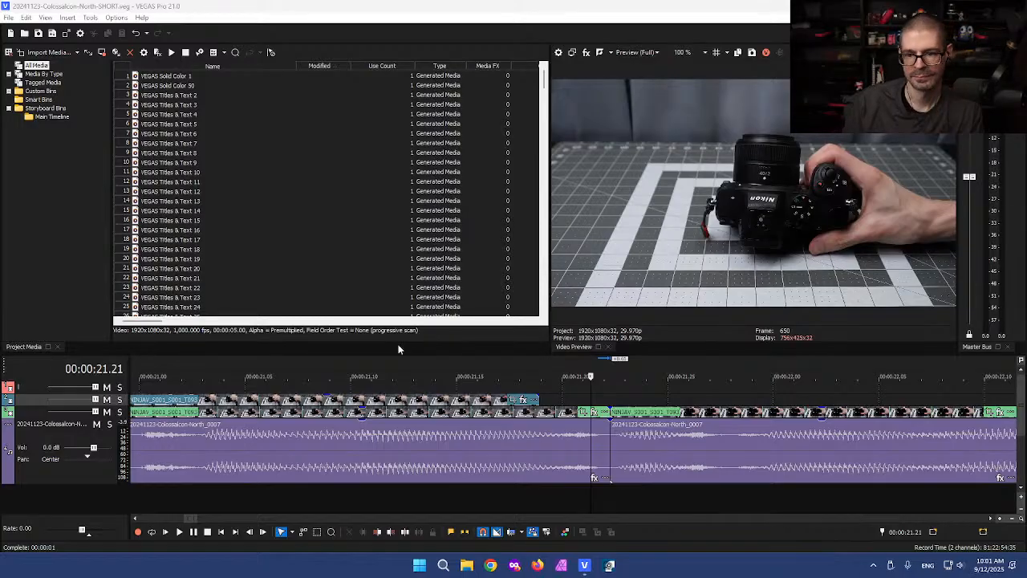
Step: Play back the short at 1.5x speed to review the edit up to about 28 seconds
click(553, 389)
scroll(613, 402, down, 4)
key(l)
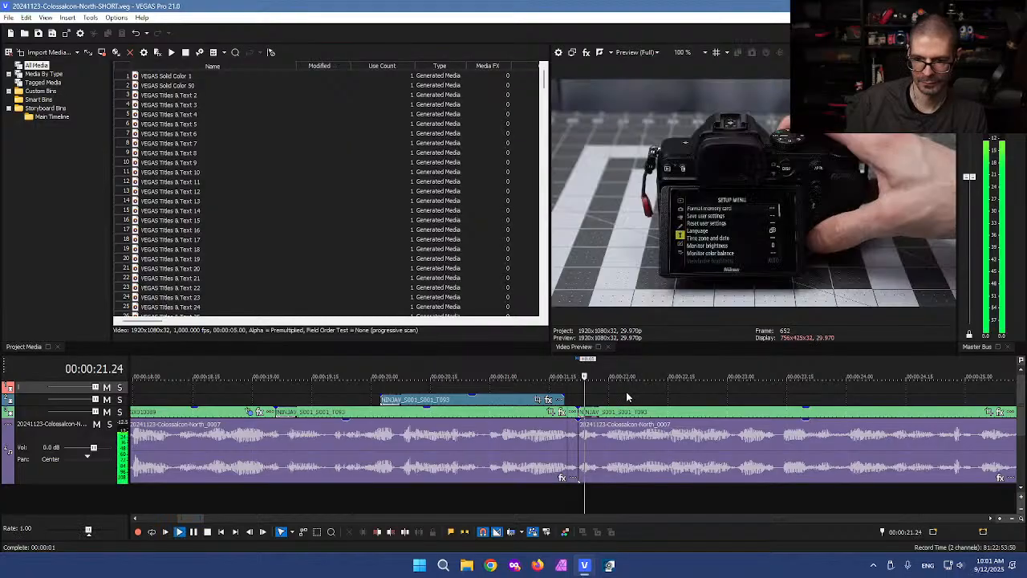
scroll(626, 392, down, 3)
key(l)
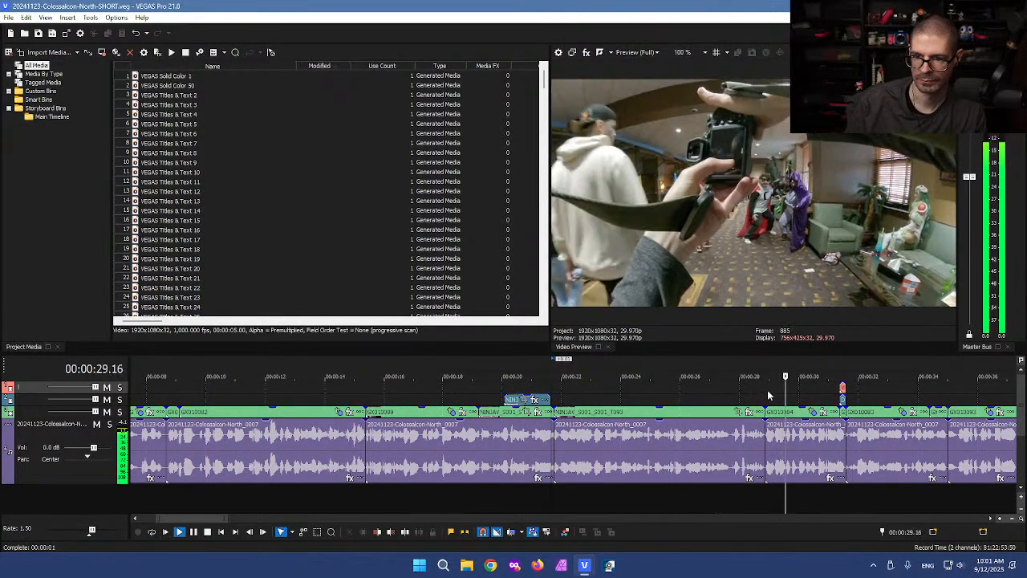
scroll(768, 395, down, 2)
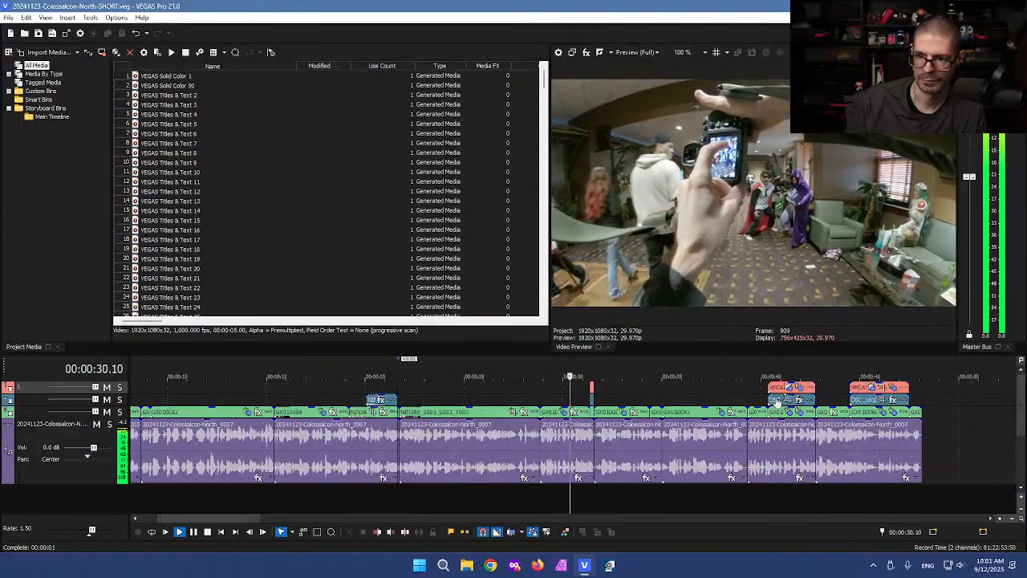
key(k)
Step: Replay around the camera-menu shot and set the playhead exactly at 00:00:28.24
click(532, 442)
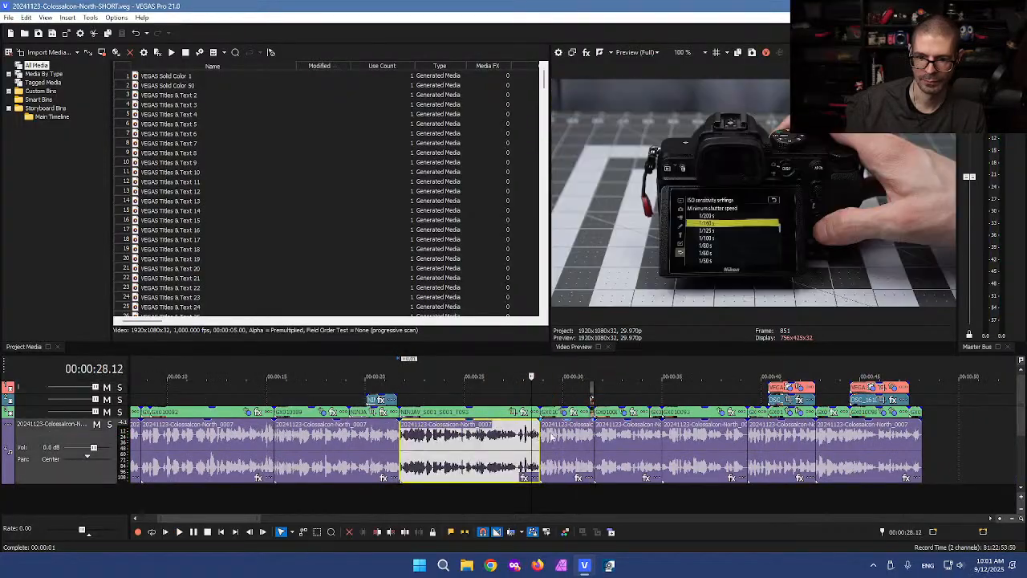
key(space)
scroll(534, 441, up, 4)
key(space)
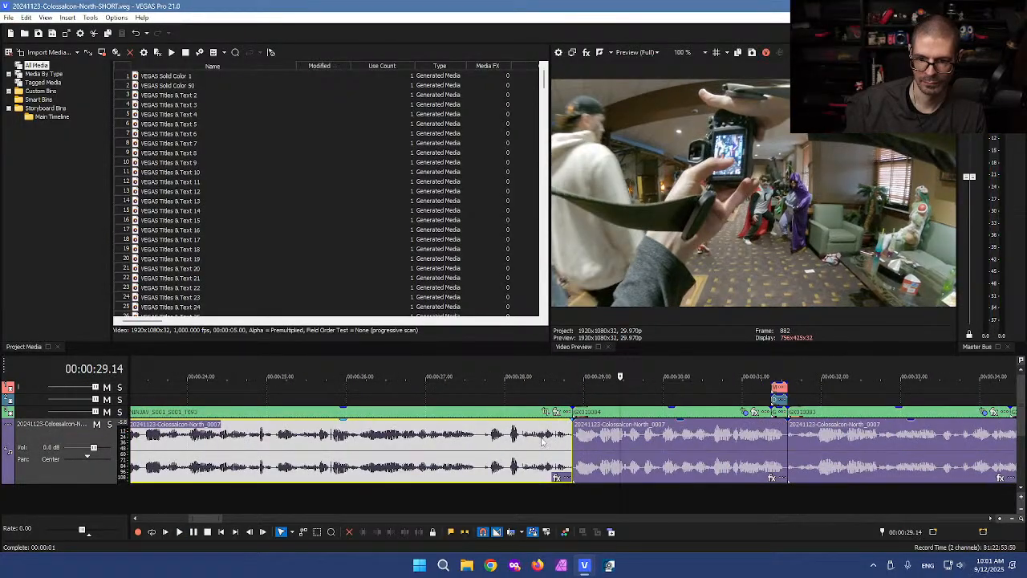
click(542, 442)
key(space)
key(space)
scroll(603, 449, up, 4)
click(587, 448)
click(586, 505)
Step: Split all clips at 00:00:28.24, delete the short pieces, and slide the next clip left
key(s)
key(d)
key(d)
drag(591, 398, 594, 459)
key(Delete)
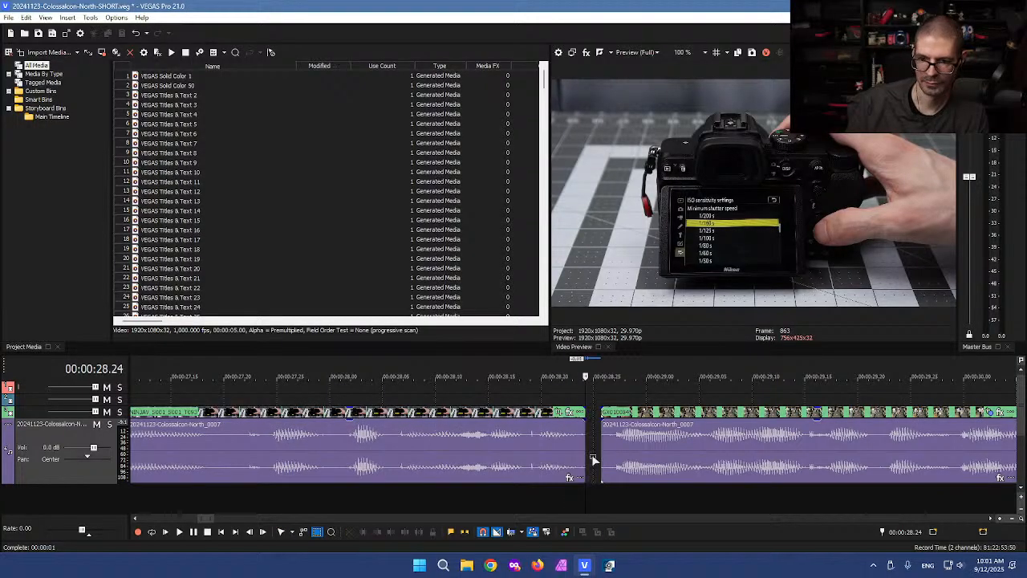
click(655, 454)
drag(682, 451, 666, 454)
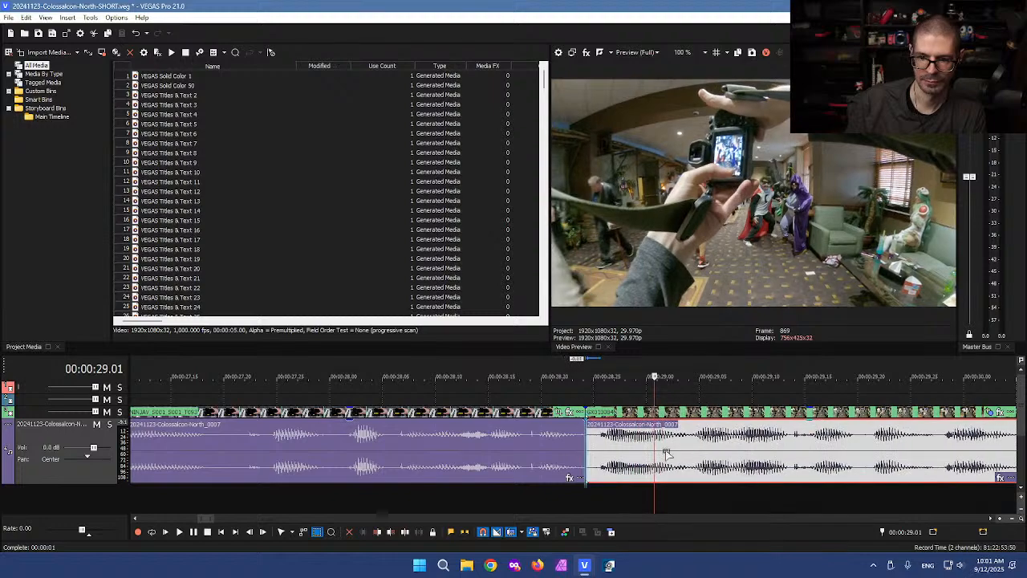
scroll(666, 454, down, 8)
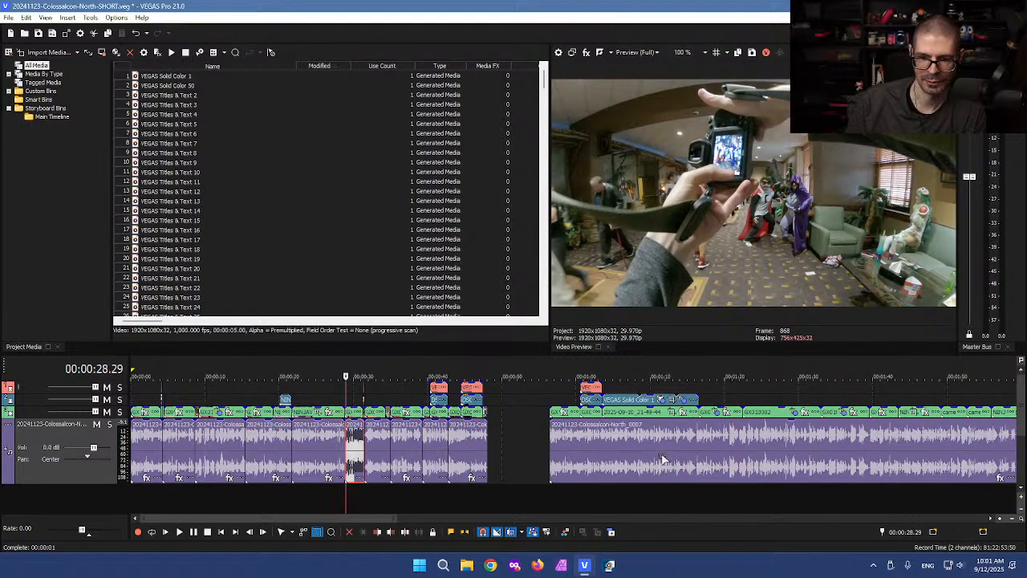
scroll(663, 458, up, 2)
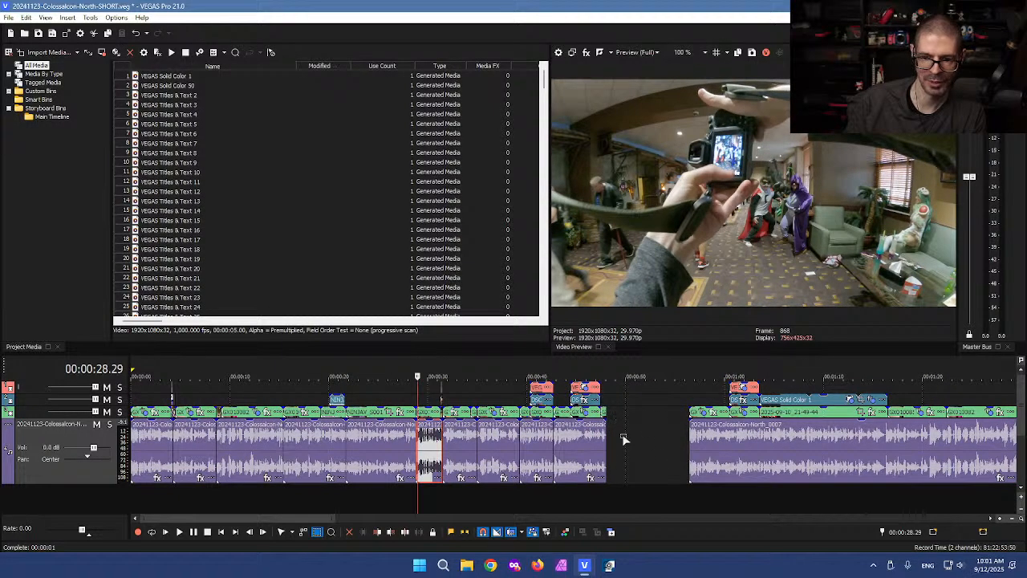
Step: Play back the new cut from about 28.12 at 1.5x speed
click(424, 395)
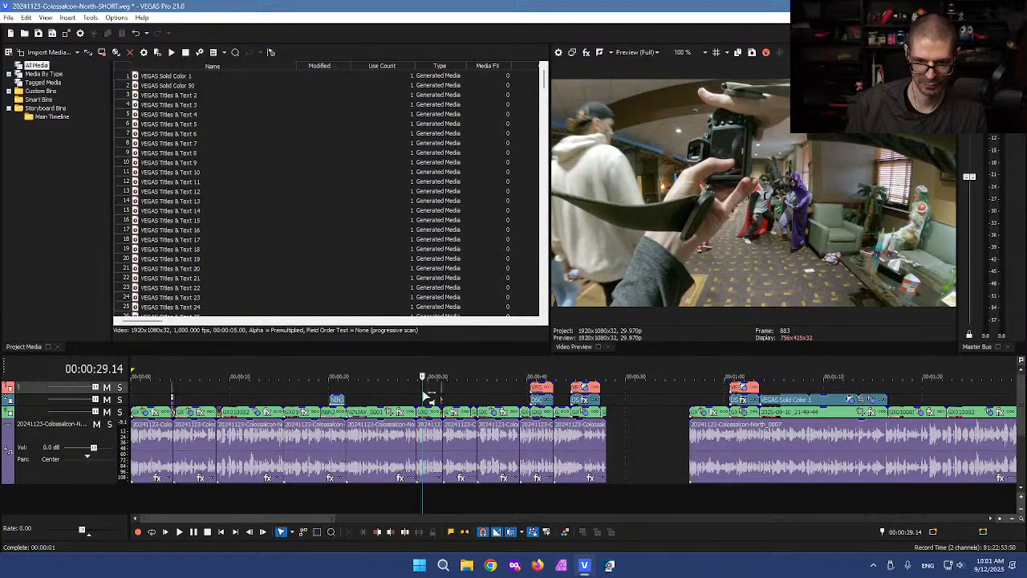
scroll(430, 395, up, 4)
scroll(449, 393, down, 4)
click(506, 394)
key(space)
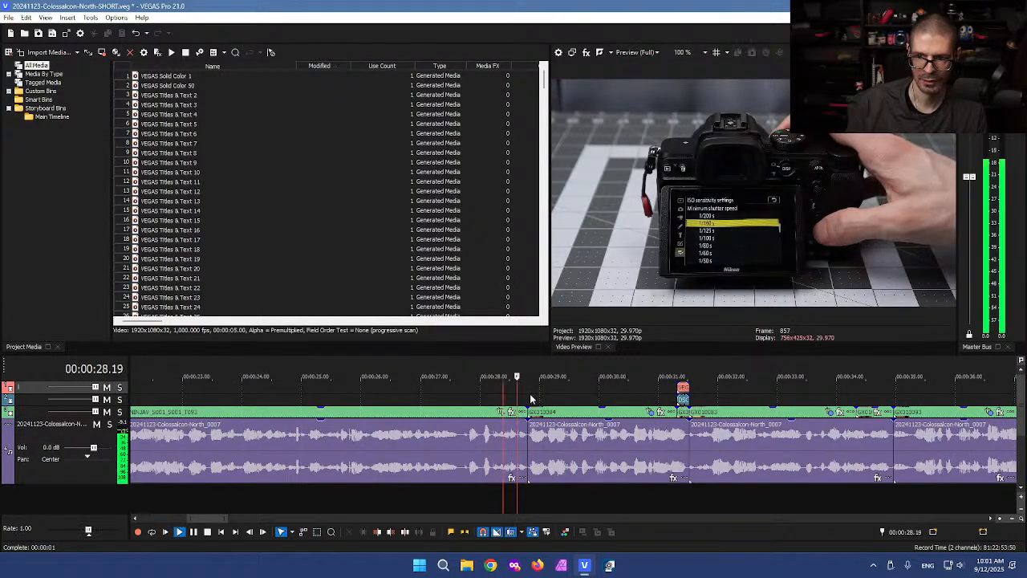
scroll(534, 399, up, 3)
key(l)
scroll(536, 400, down, 1)
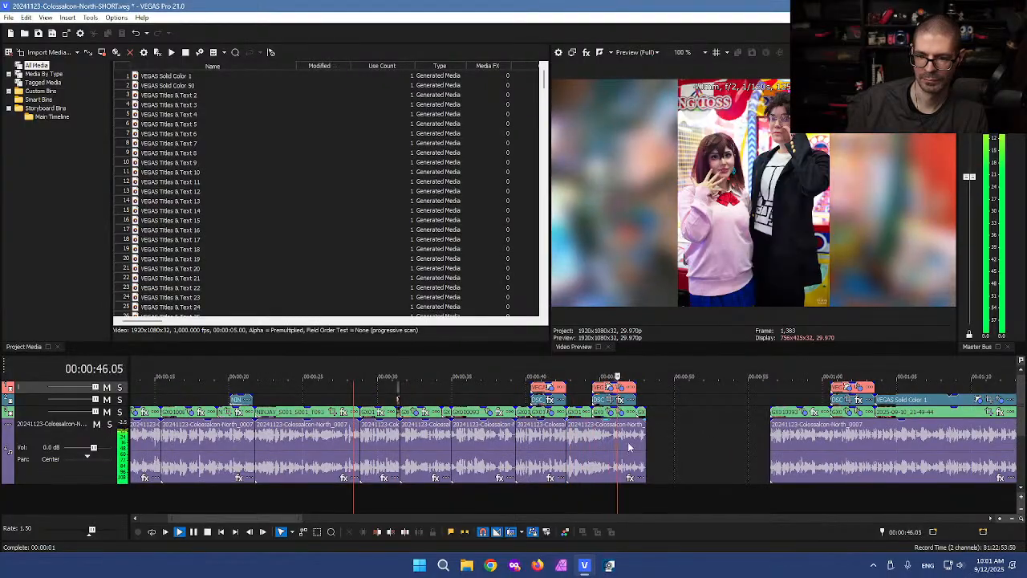
Step: Extend the clip near 44 seconds by about a second, undo it, and review from 41.26
key(k)
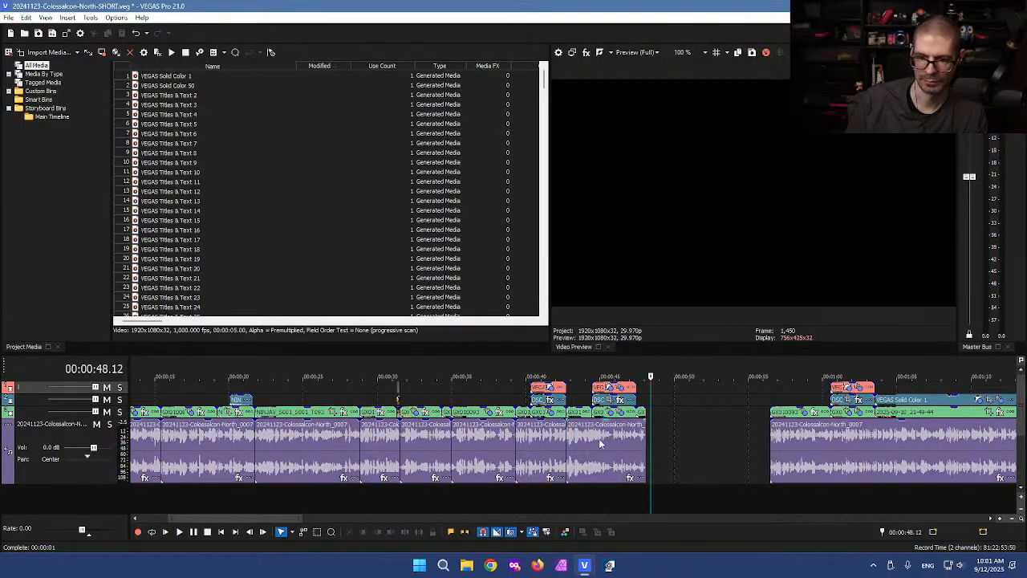
click(594, 439)
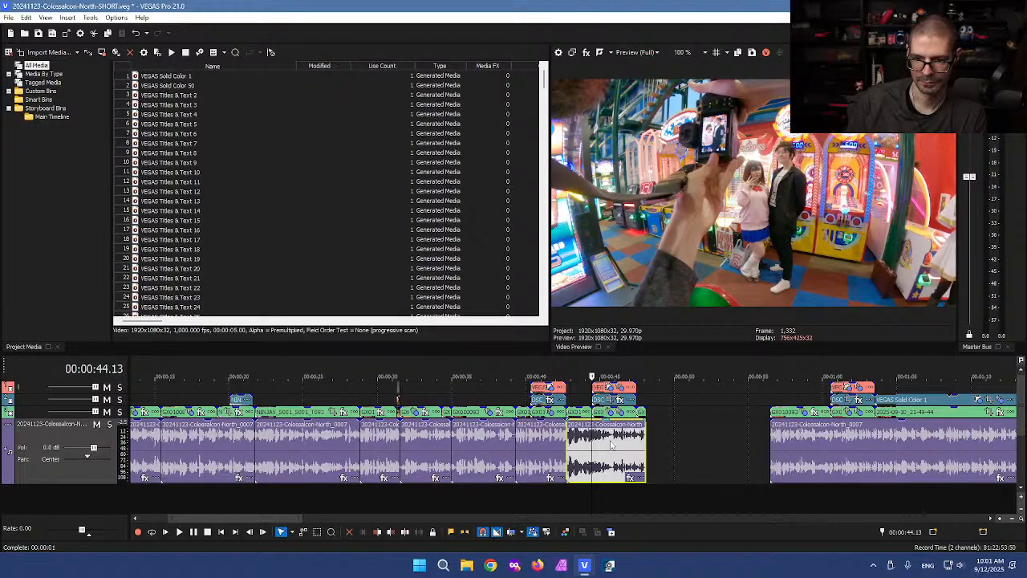
drag(605, 443, 700, 437)
click(565, 434)
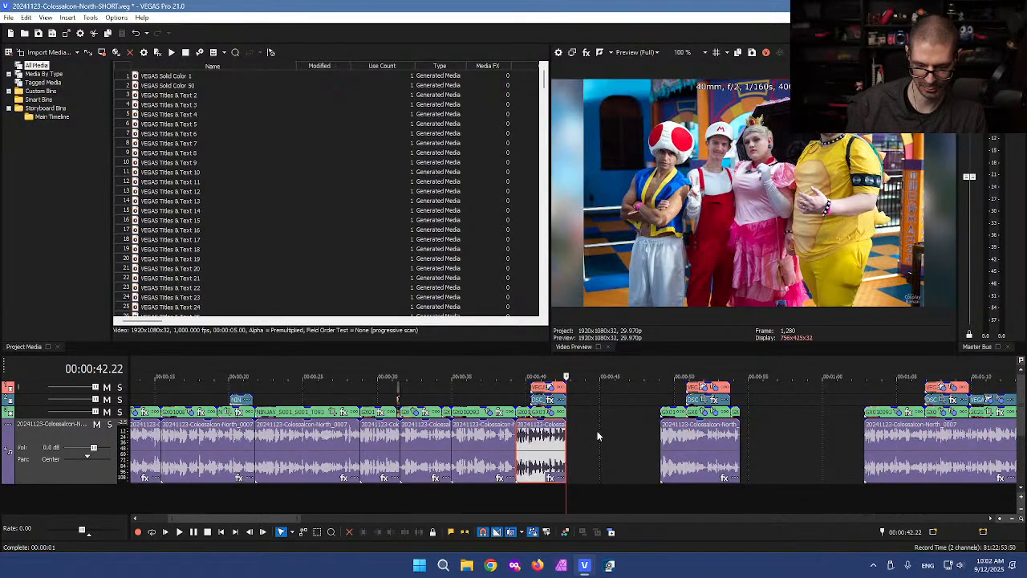
drag(566, 441, 591, 444)
key(ctrl+z)
click(554, 452)
key(l)
key(l)
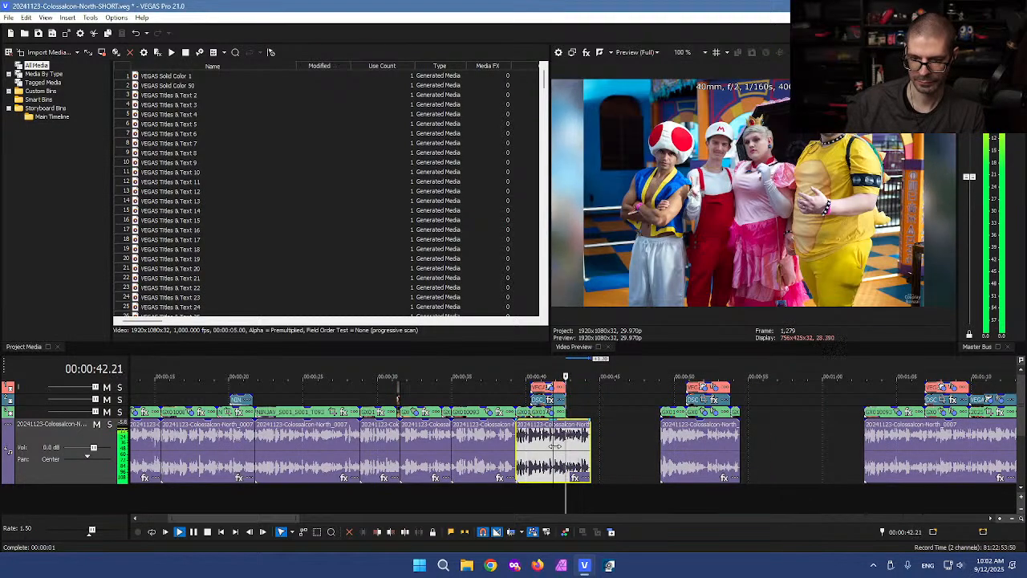
key(k)
Step: Lengthen the final audio event to about 0:50.6, moving the following clip group later
drag(591, 444, 646, 444)
key(l)
key(l)
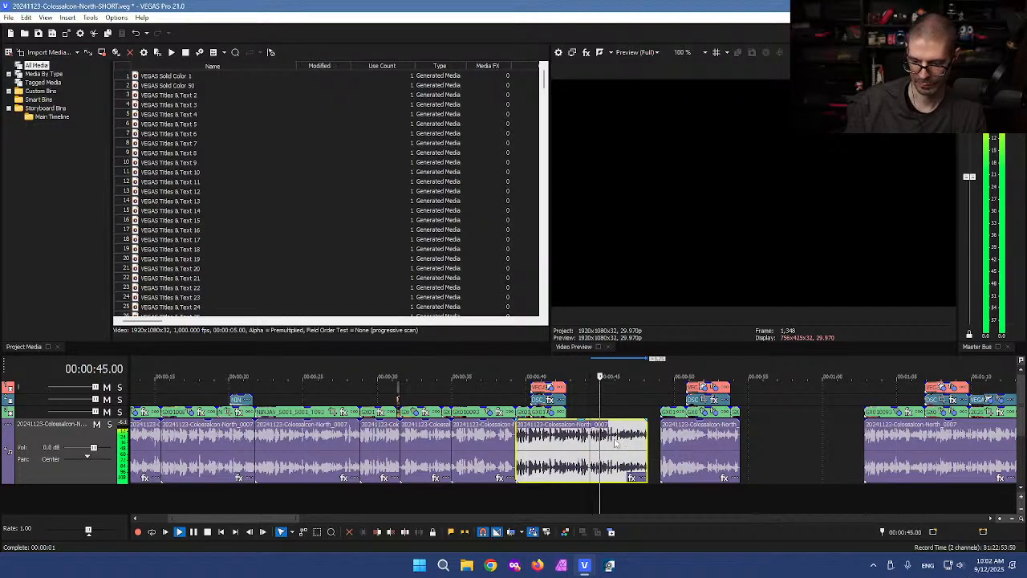
scroll(603, 445, up, 3)
key(k)
drag(624, 441, 777, 439)
drag(567, 453, 648, 450)
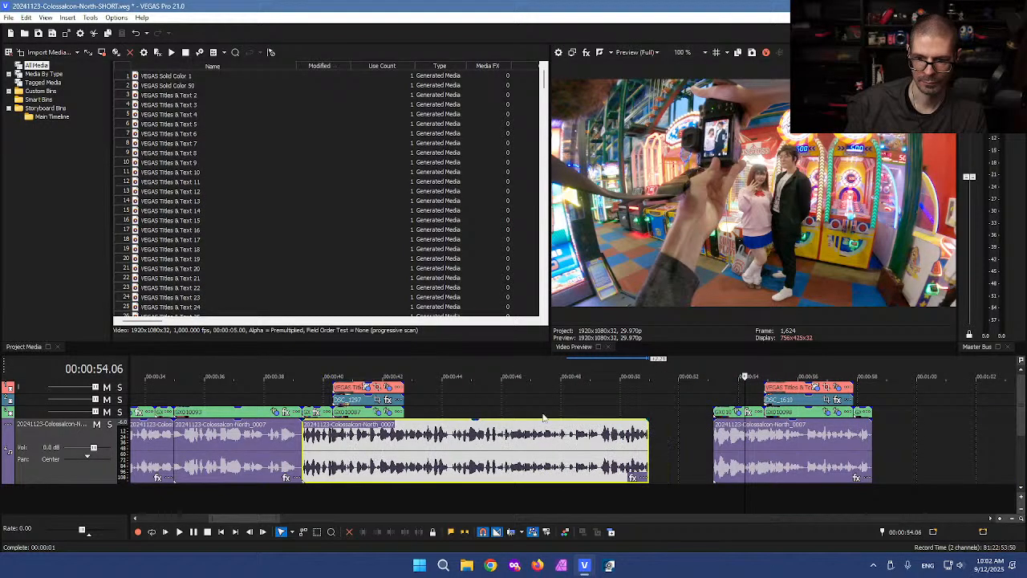
Step: Review the lengthened clip from 47.02 and extend its end slightly further, checking around 50.20
click(545, 419)
key(space)
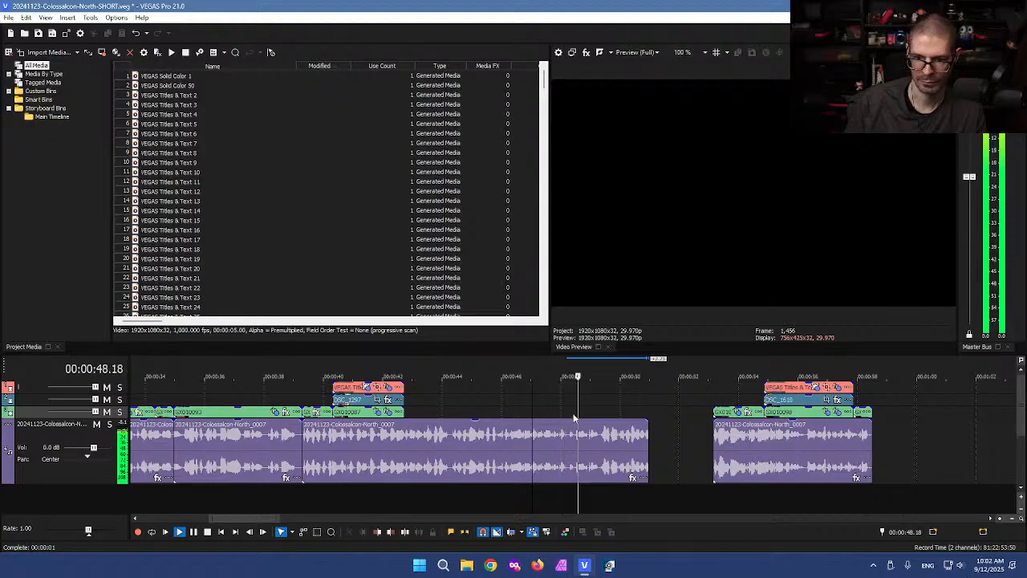
scroll(643, 461, up, 3)
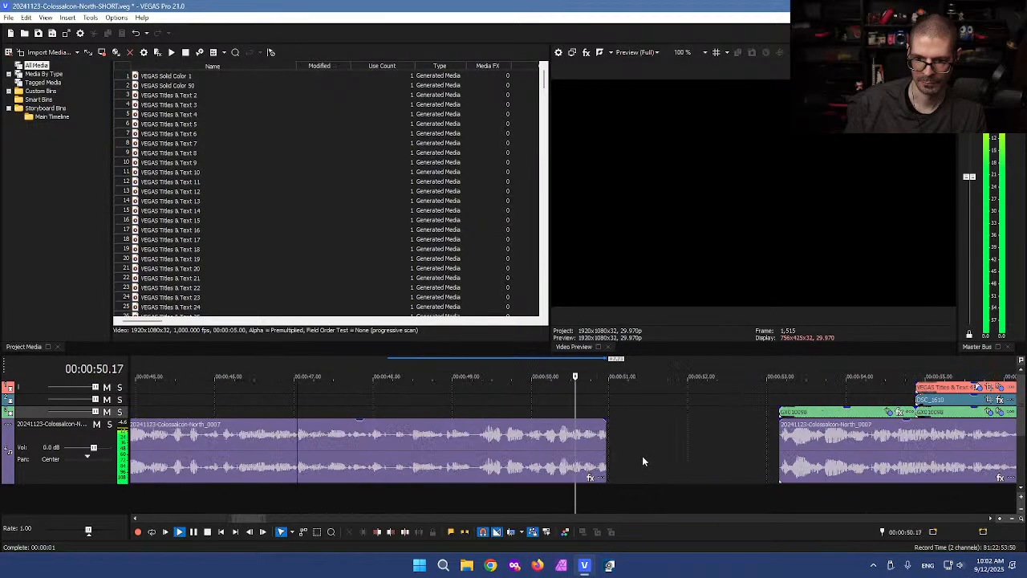
key(space)
drag(606, 453, 632, 448)
click(557, 404)
key(space)
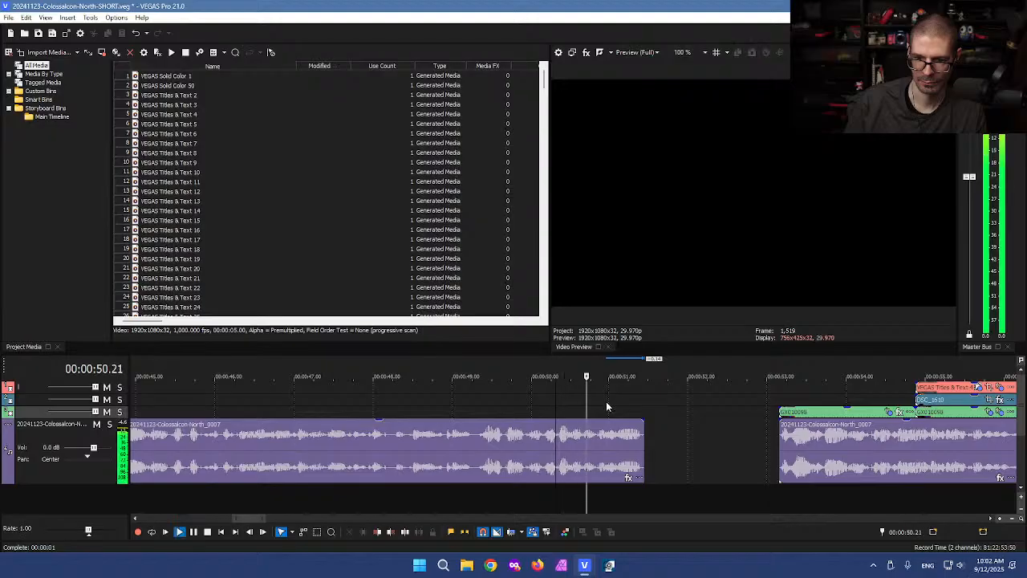
key(space)
Step: Slide the following clip group left to about 52.10 so it butts against the lengthened clip
scroll(620, 462, down, 5)
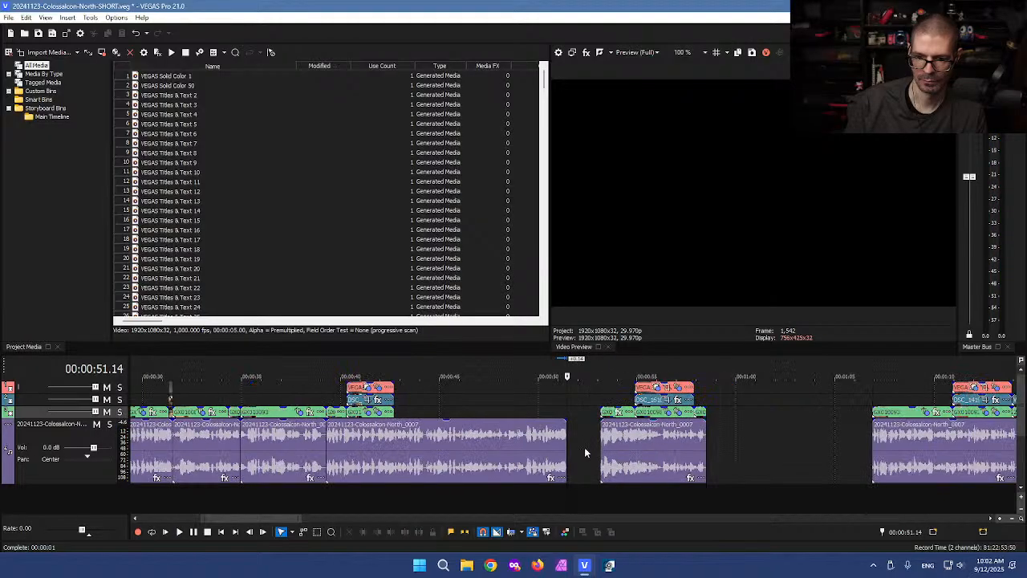
click(585, 451)
scroll(585, 452, up, 2)
click(620, 452)
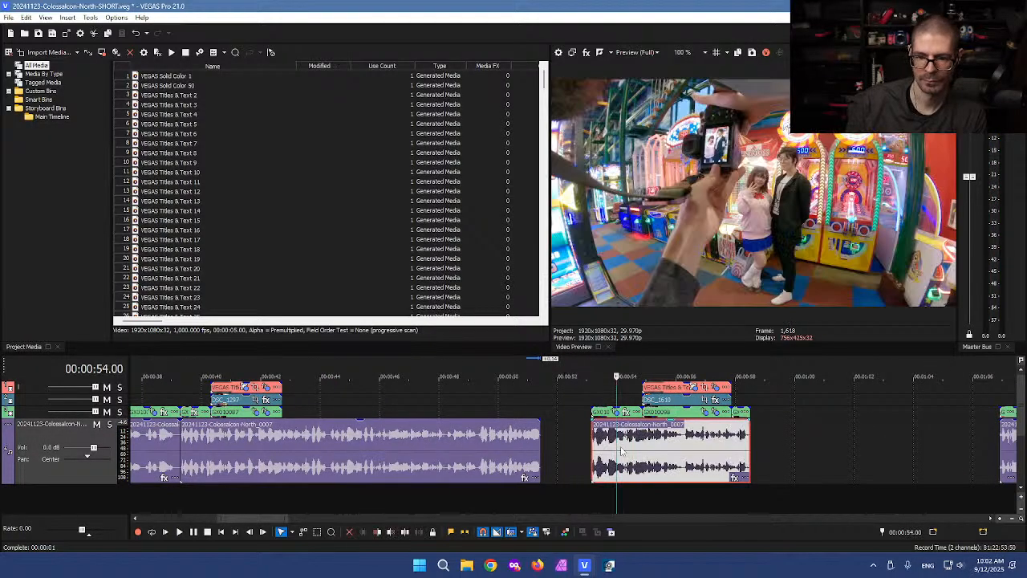
drag(620, 452, 570, 452)
click(566, 450)
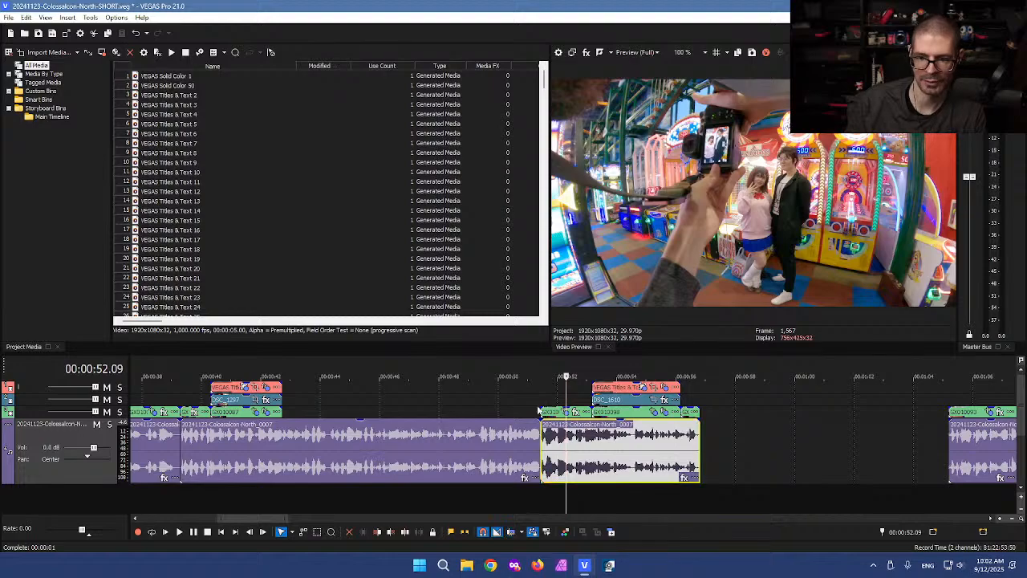
click(490, 394)
scroll(490, 394, down, 6)
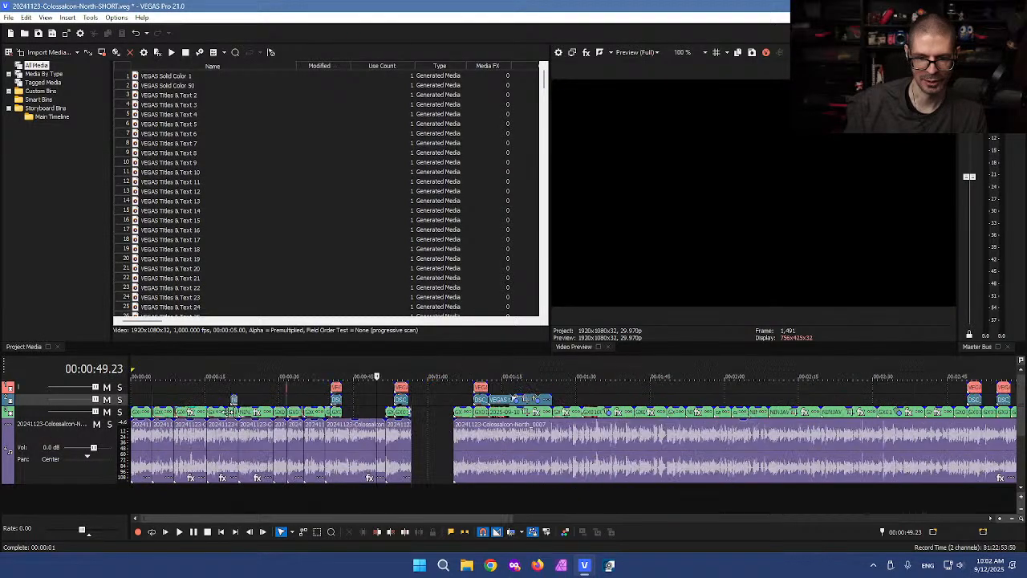
click(184, 400)
scroll(244, 401, up, 3)
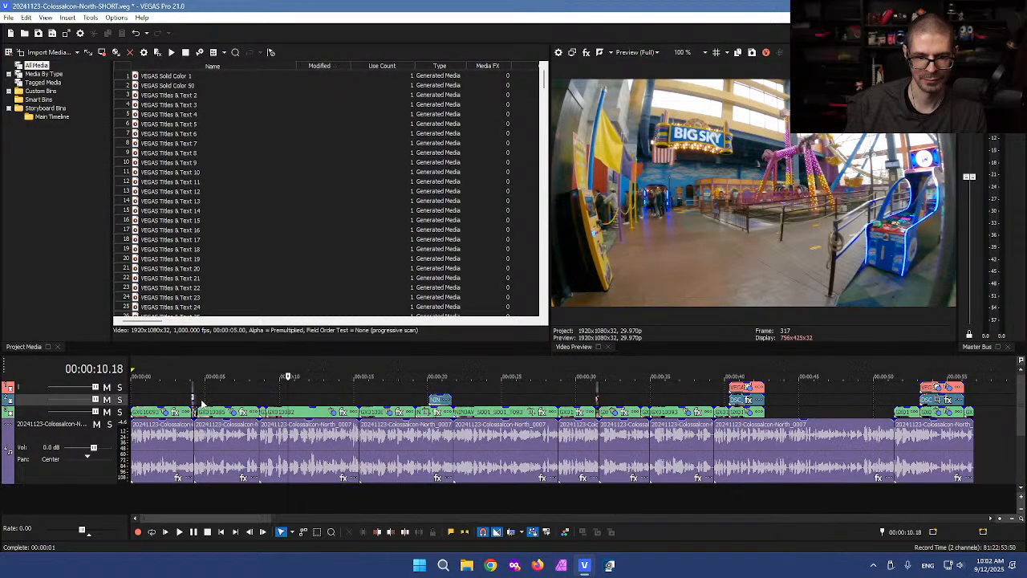
Step: Box-select and delete the two events near the 4-second mark
click(197, 399)
scroll(281, 405, up, 1)
scroll(282, 405, up, 3)
click(243, 401)
click(314, 383)
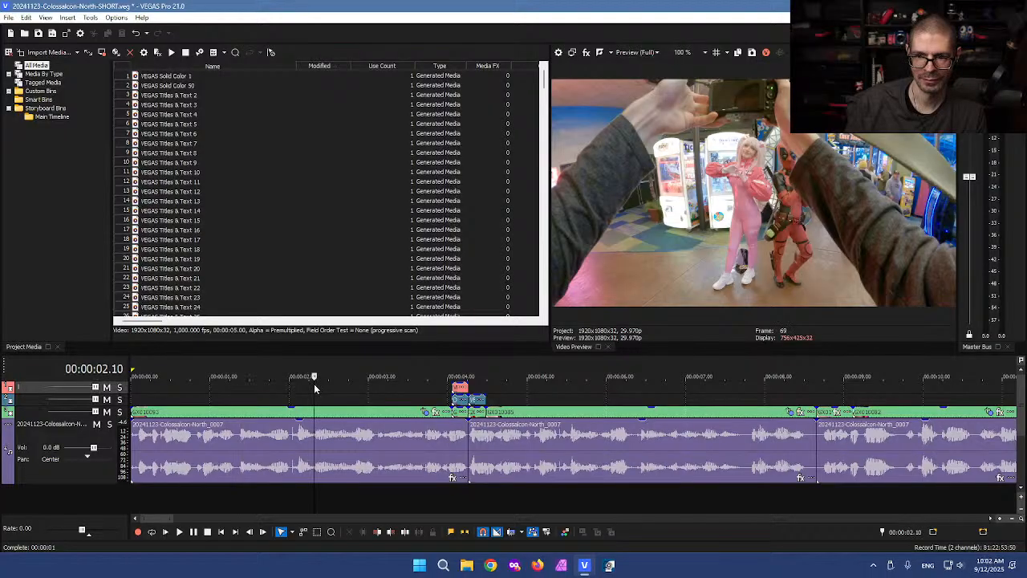
click(504, 390)
click(489, 390)
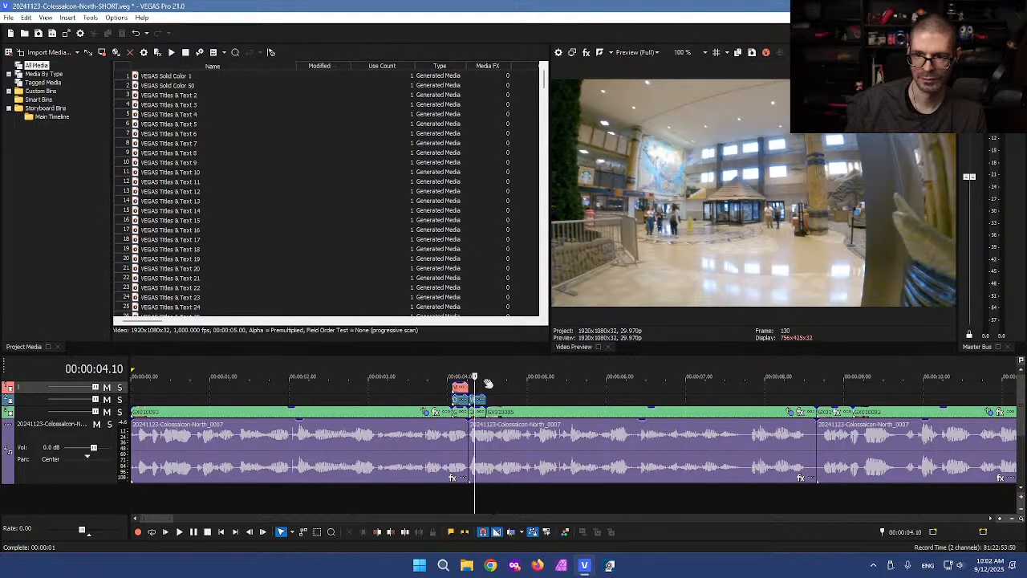
scroll(494, 387, up, 2)
scroll(520, 399, up, 1)
key(d)
key(d)
drag(560, 385, 573, 416)
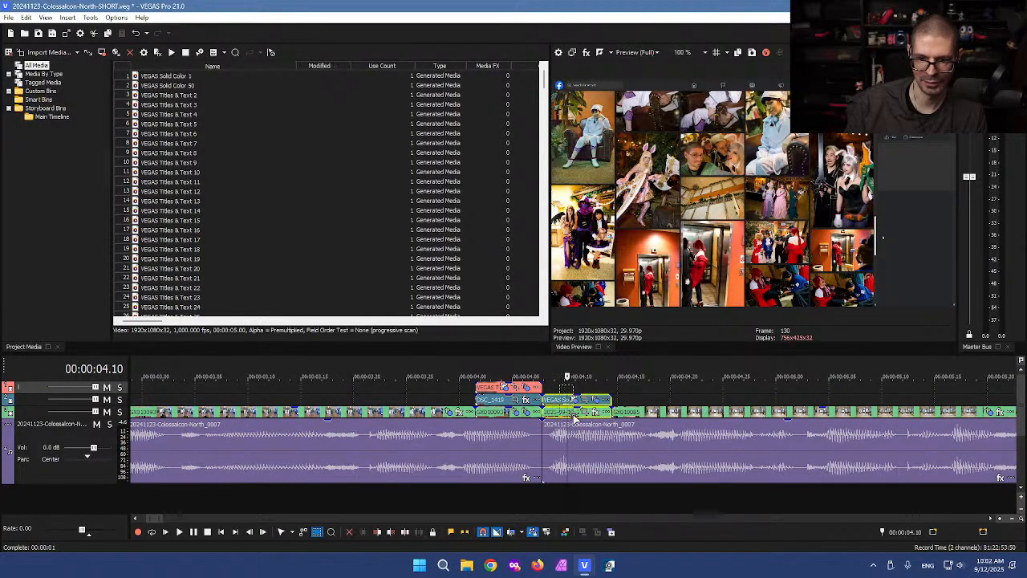
key(Delete)
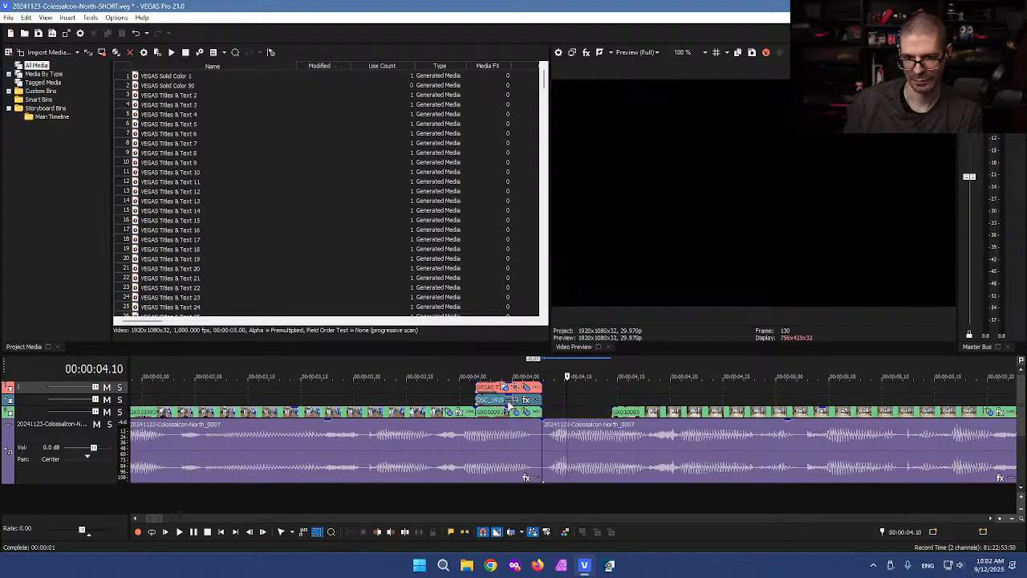
Step: Split the opening GX010093 clip at a chosen cut point and delete its right part
click(499, 434)
click(410, 398)
scroll(409, 399, down, 3)
scroll(414, 413, down, 2)
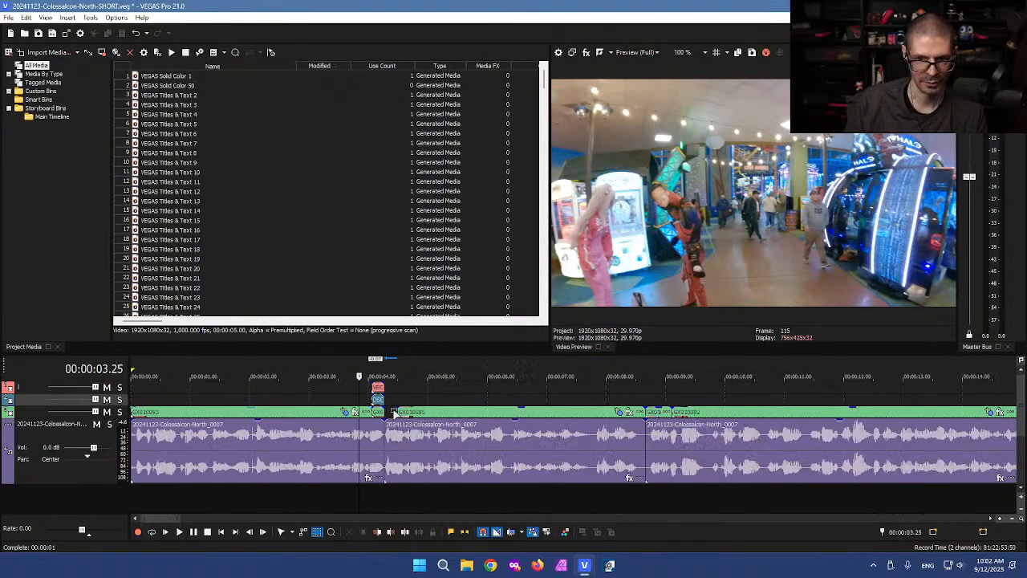
drag(360, 393, 253, 396)
click(255, 414)
key(s)
key(Delete)
Step: Slide the remaining GX010093 piece about 1.5 s later, delete a small clip, and move the overlay clip earlier
drag(199, 416, 274, 416)
drag(372, 413, 347, 414)
key(Delete)
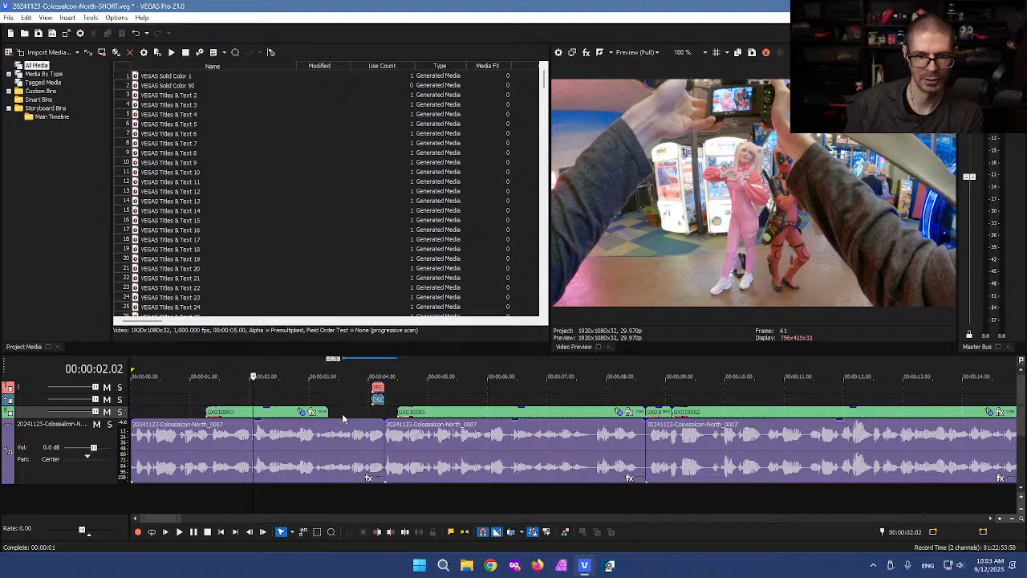
drag(377, 406, 337, 390)
click(335, 389)
scroll(356, 390, down, 2)
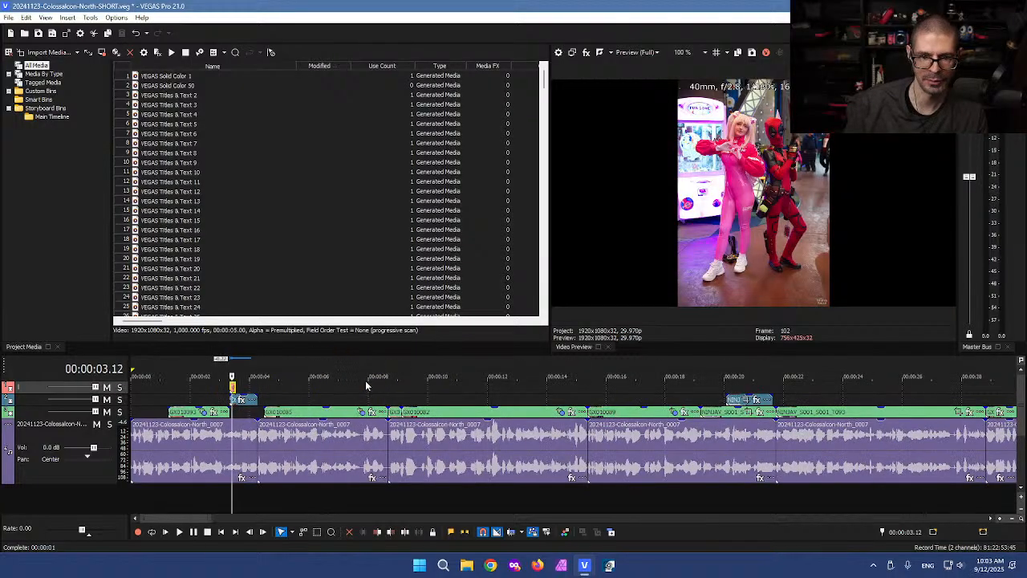
click(233, 388)
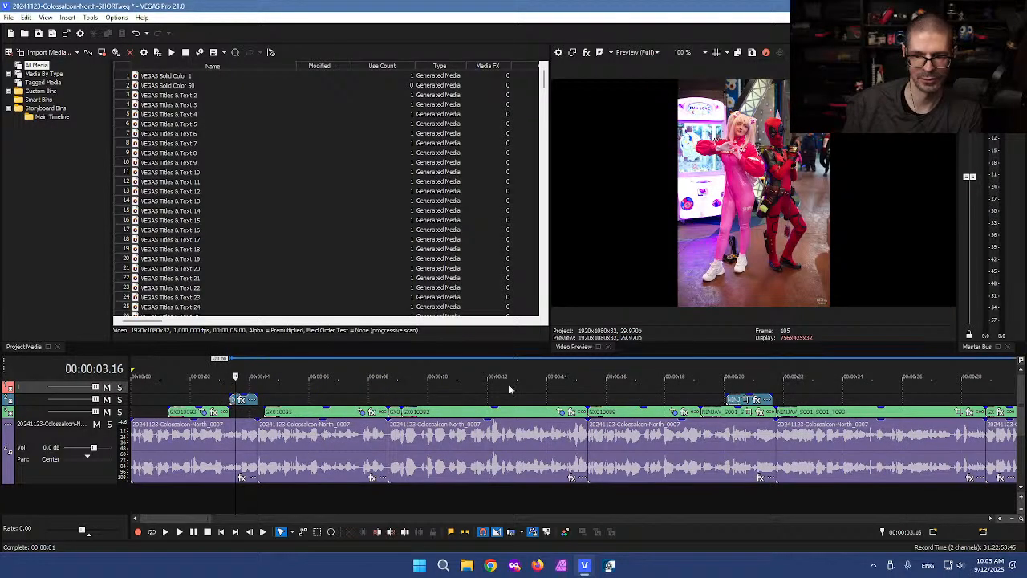
scroll(625, 391, down, 4)
scroll(630, 397, down, 2)
scroll(795, 384, down, 2)
Step: Delete all title events on the top track and save the short as a new version
key(d)
key(d)
drag(1008, 388, 190, 381)
key(Delete)
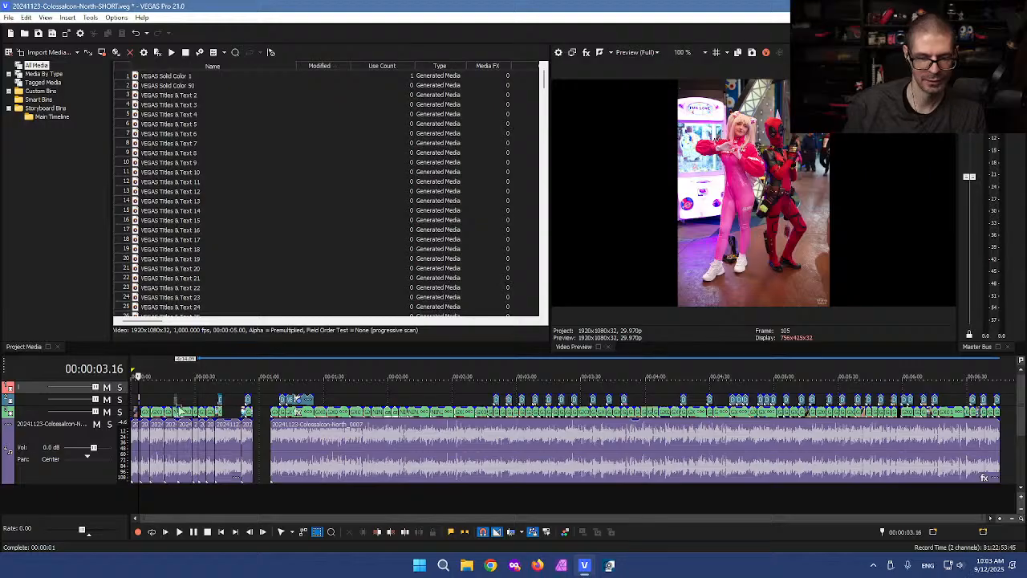
click(171, 388)
scroll(187, 389, up, 3)
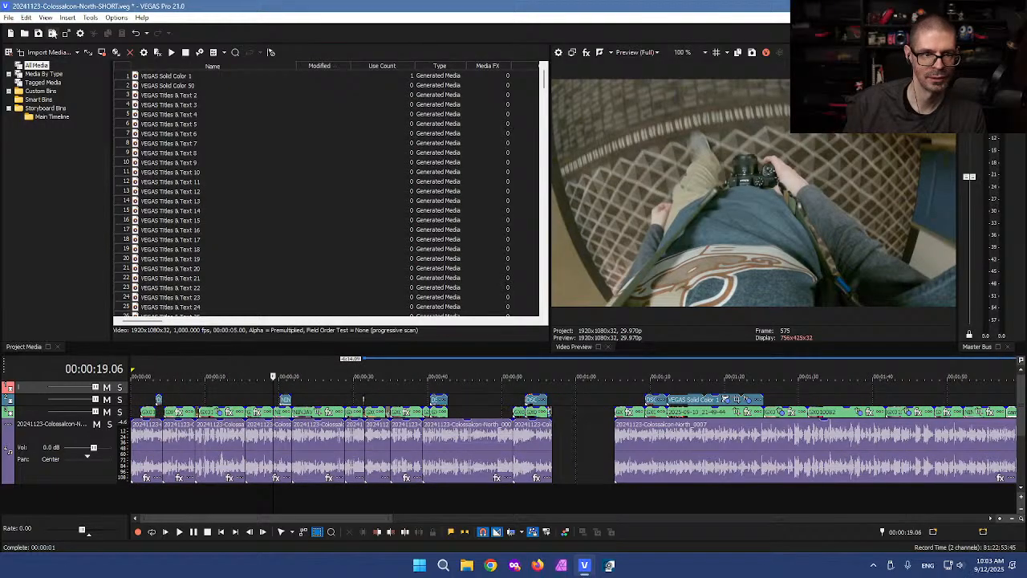
click(51, 33)
Step: Move the DSC_1419 photo slightly earlier, lengthen its end, and extend the video clip beneath to match
click(258, 393)
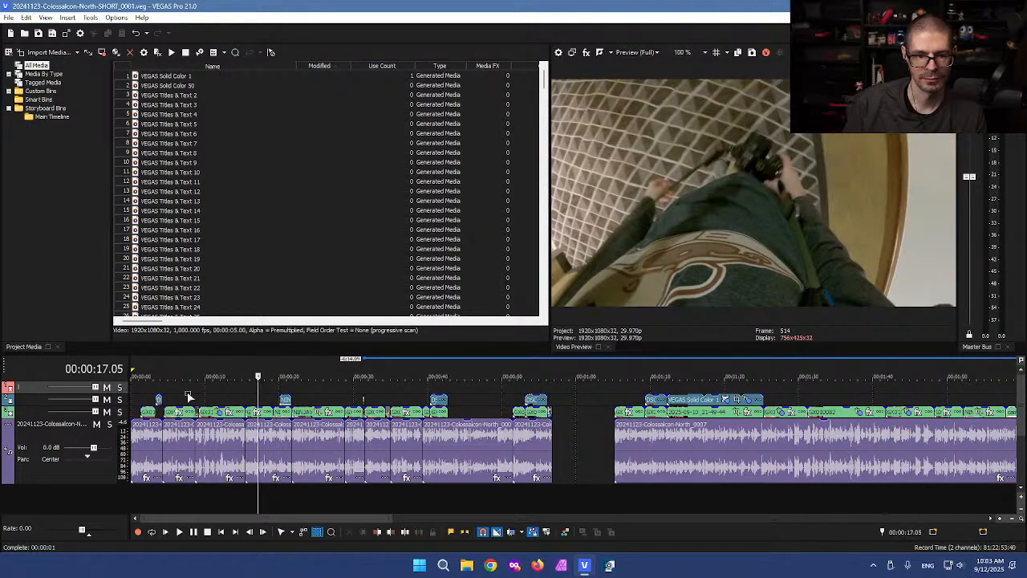
click(166, 395)
scroll(356, 394, up, 5)
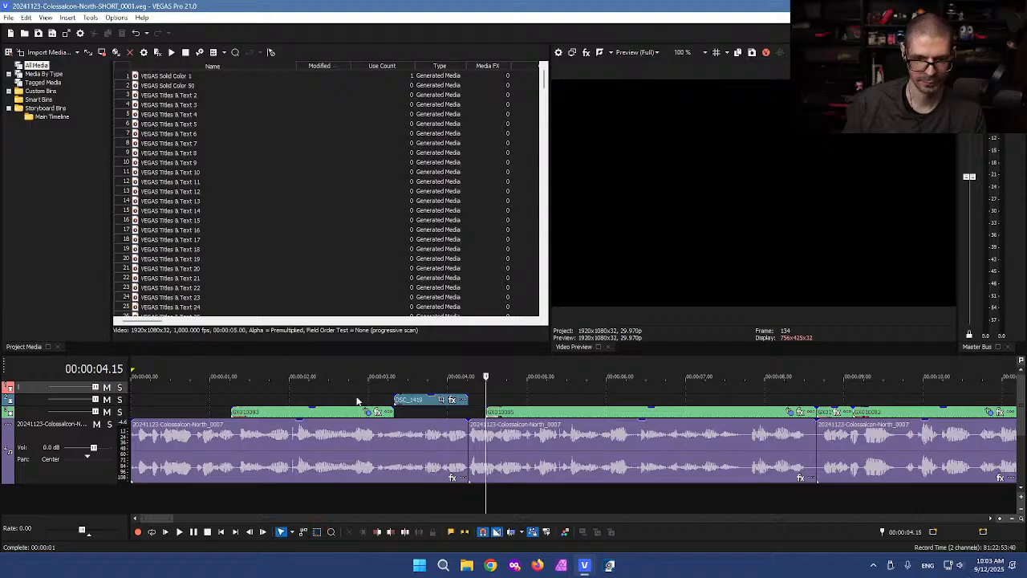
scroll(420, 403, up, 1)
drag(442, 406, 394, 406)
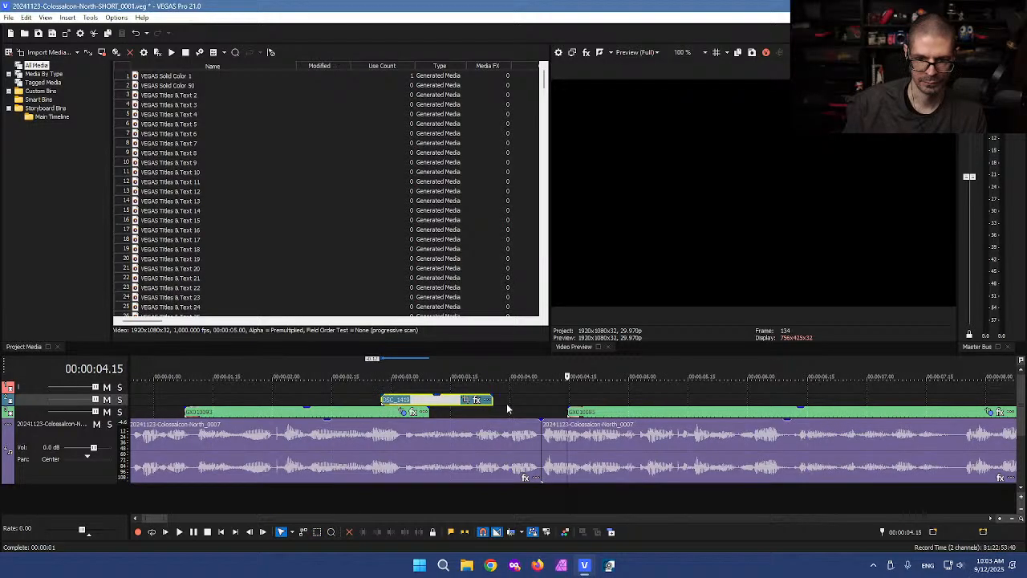
drag(493, 399, 539, 399)
drag(432, 411, 540, 412)
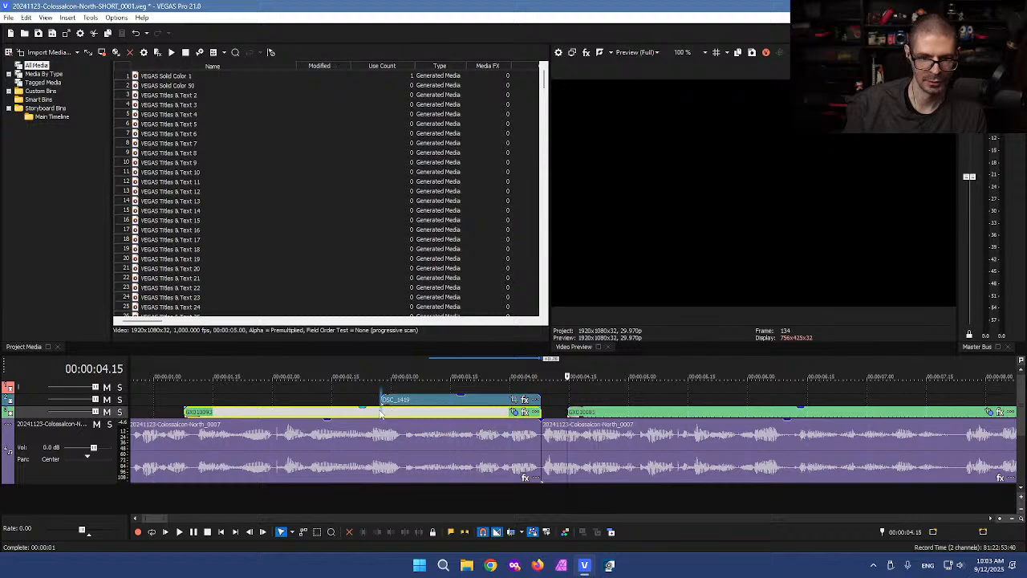
Step: Split the lower clip at 2.28 and extend the first GX010093 clip back to 0
click(380, 414)
key(s)
drag(186, 413, 14, 405)
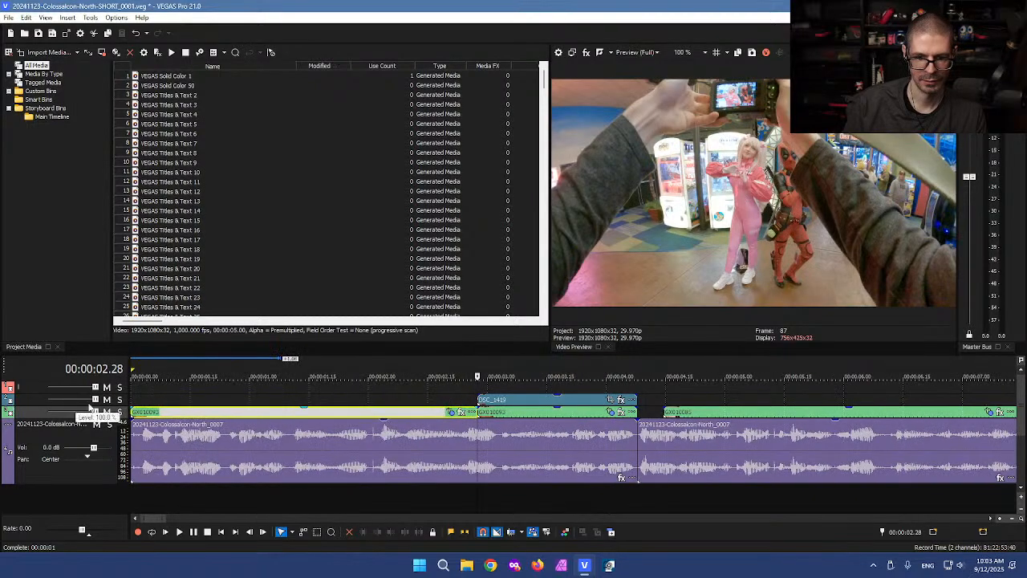
Step: Play the short from the beginning to review the new opening
click(134, 397)
key(space)
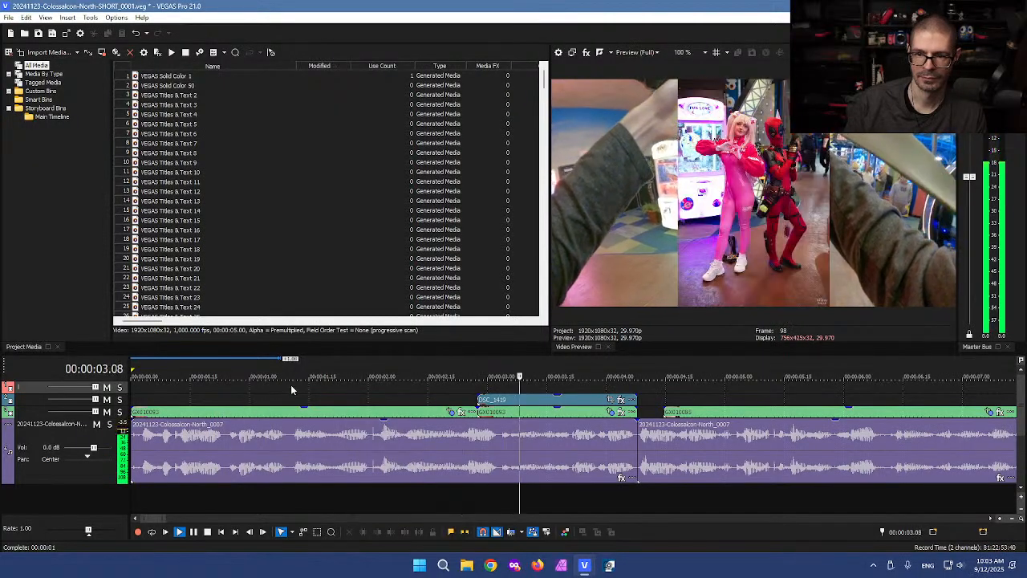
scroll(385, 393, down, 1)
key(Return)
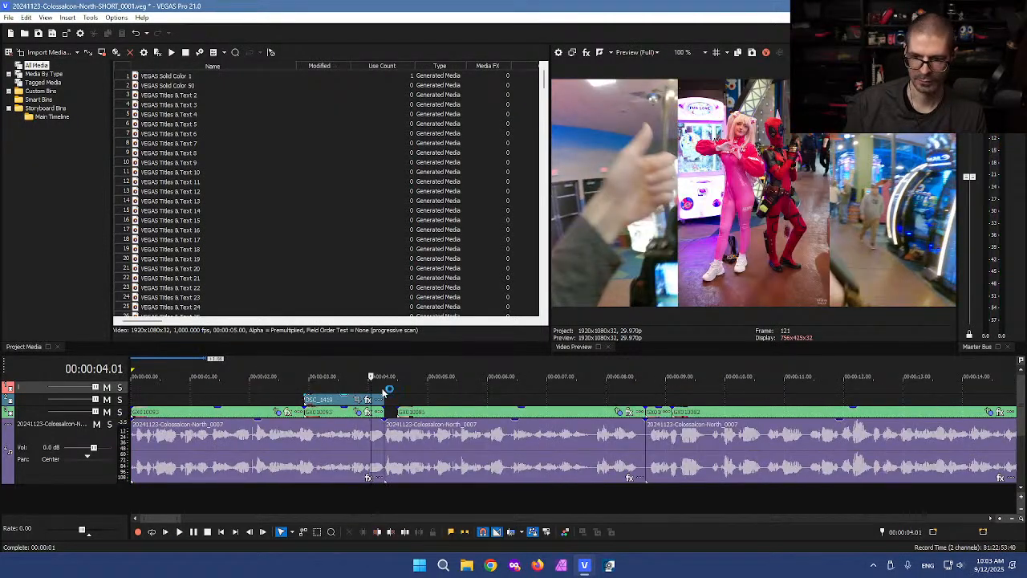
click(386, 410)
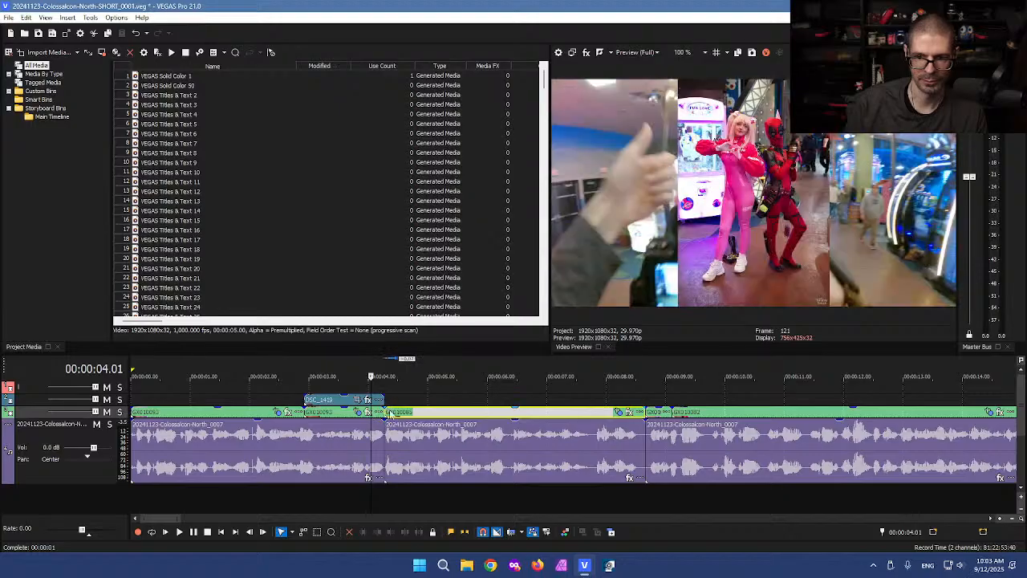
click(406, 399)
scroll(436, 403, down, 1)
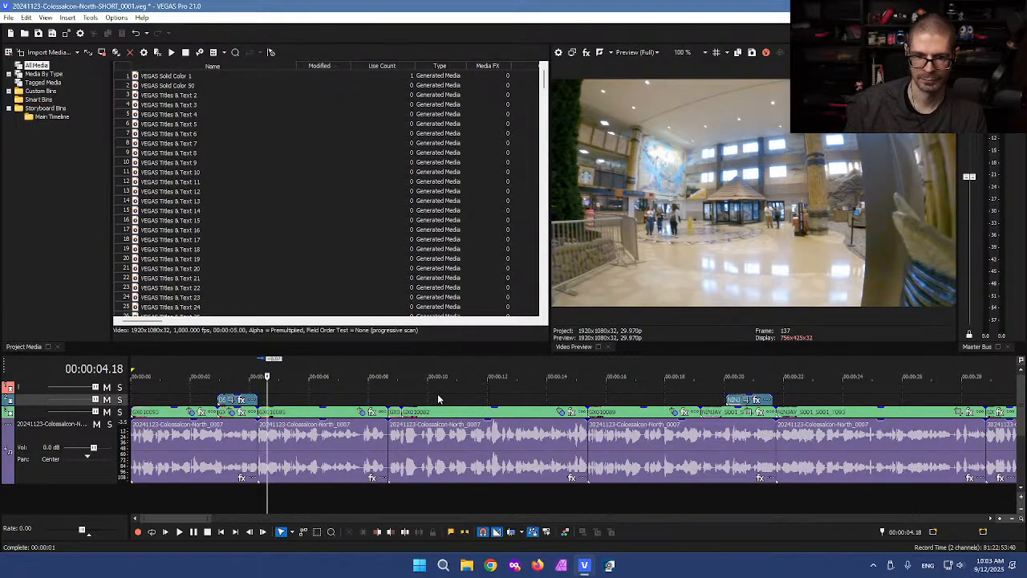
Step: Play back from 4.18 and inspect frames between 8.20 and 9.15 to locate the cut
key(space)
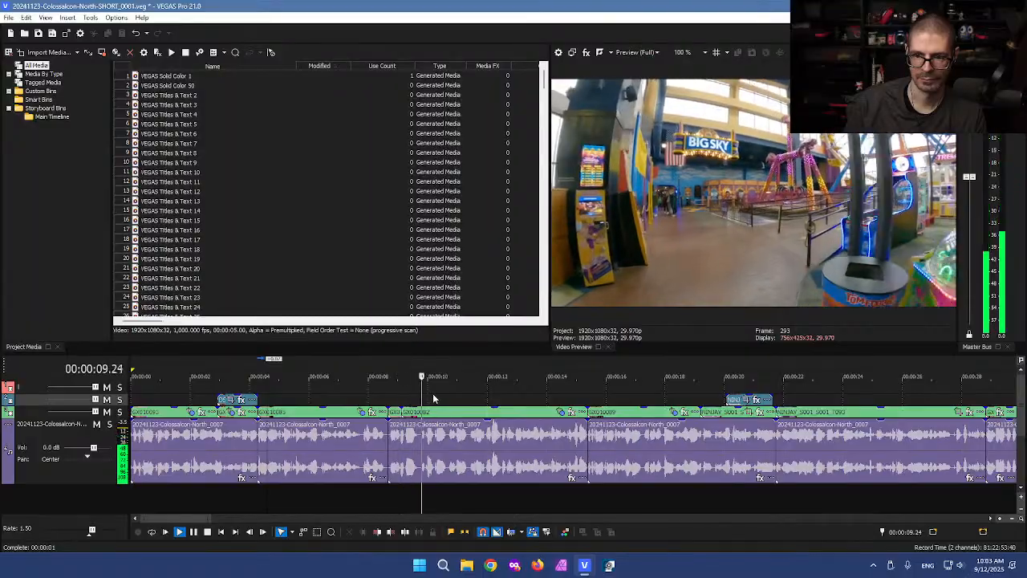
key(space)
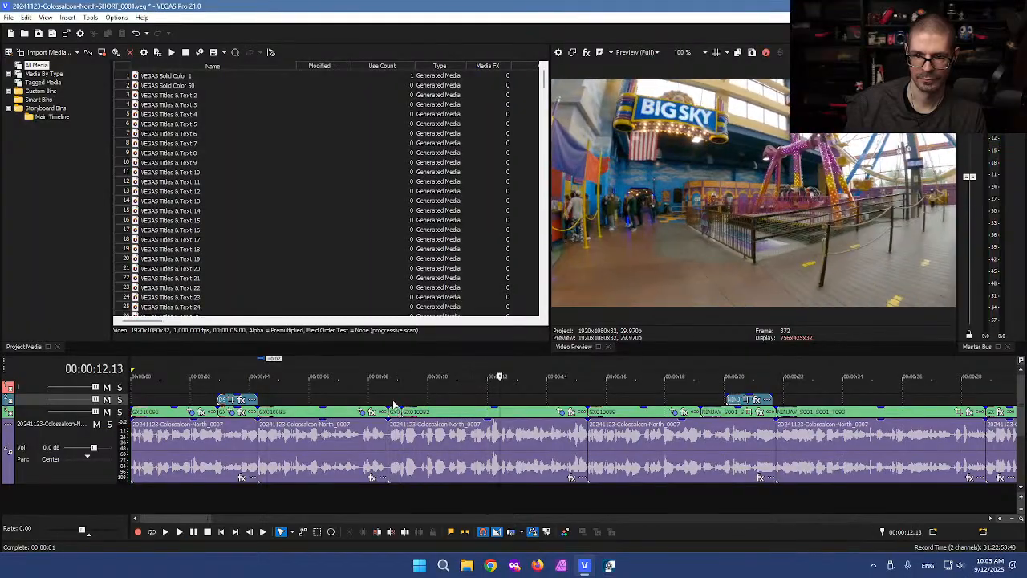
click(393, 406)
scroll(431, 396, up, 2)
click(606, 394)
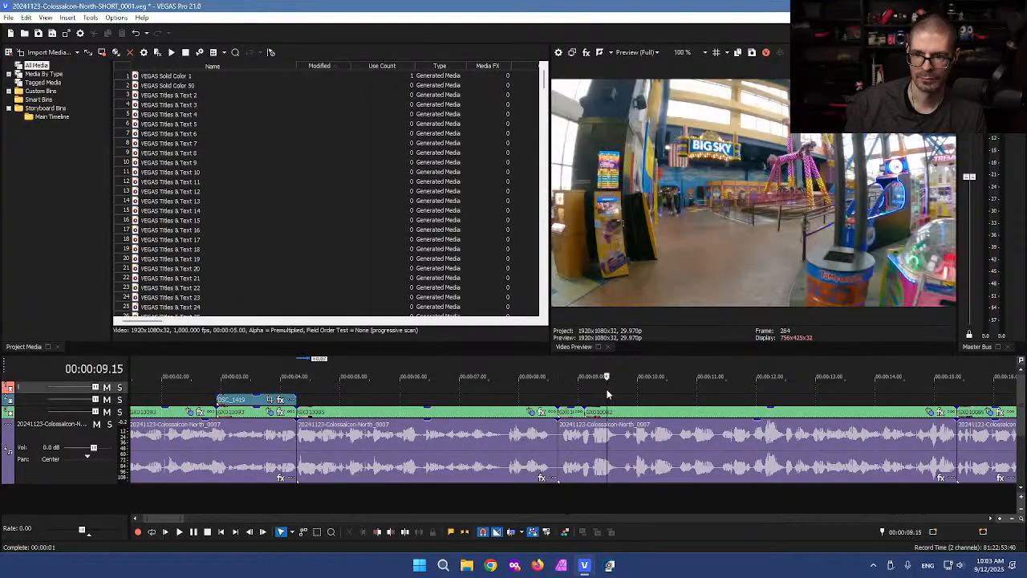
click(558, 410)
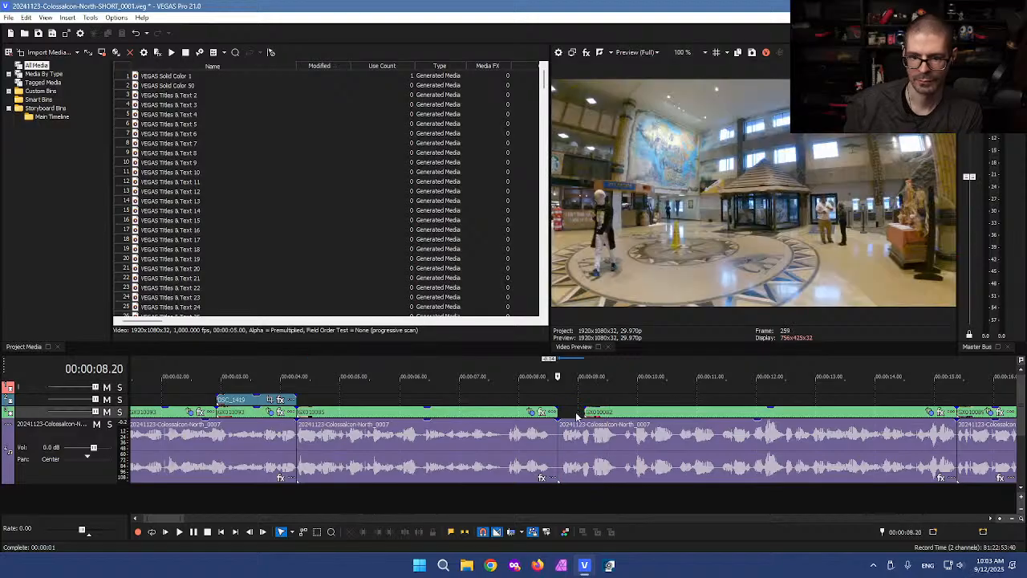
click(573, 407)
click(582, 401)
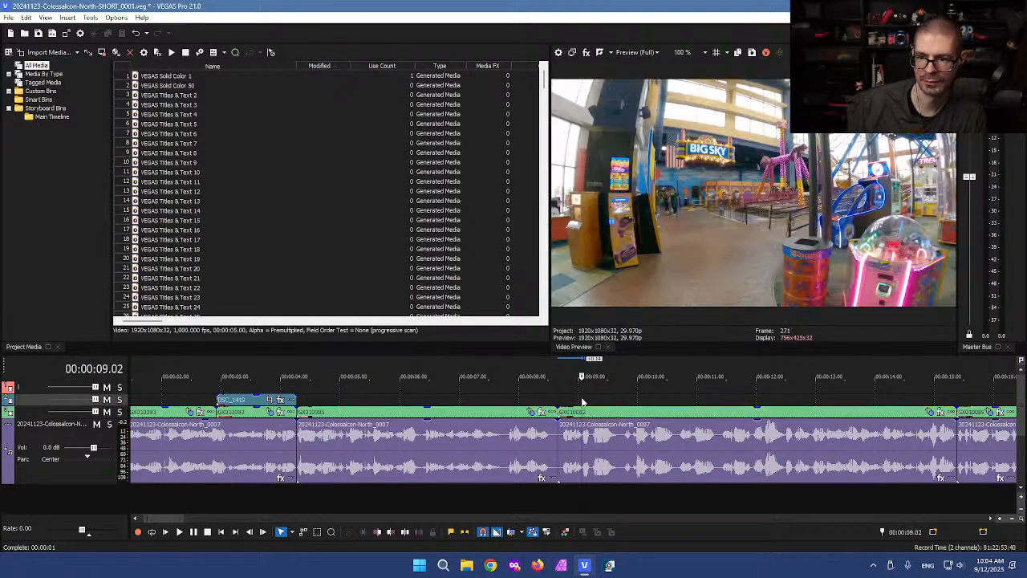
scroll(530, 449, up, 3)
Step: Split at 8.17 and frame 261, delete the piece between, and close the gap
click(488, 499)
key(s)
click(515, 500)
click(512, 503)
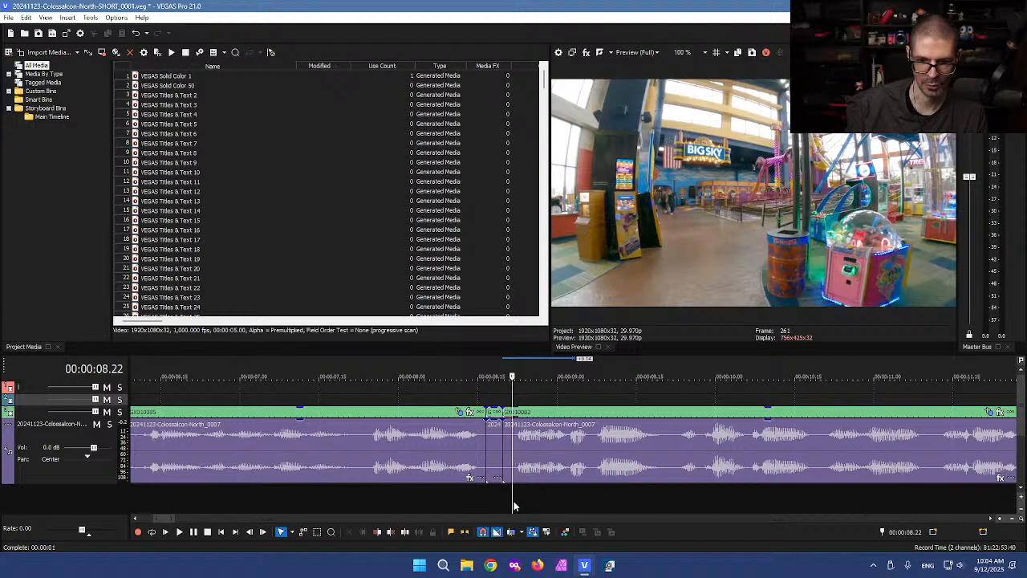
key(s)
click(507, 455)
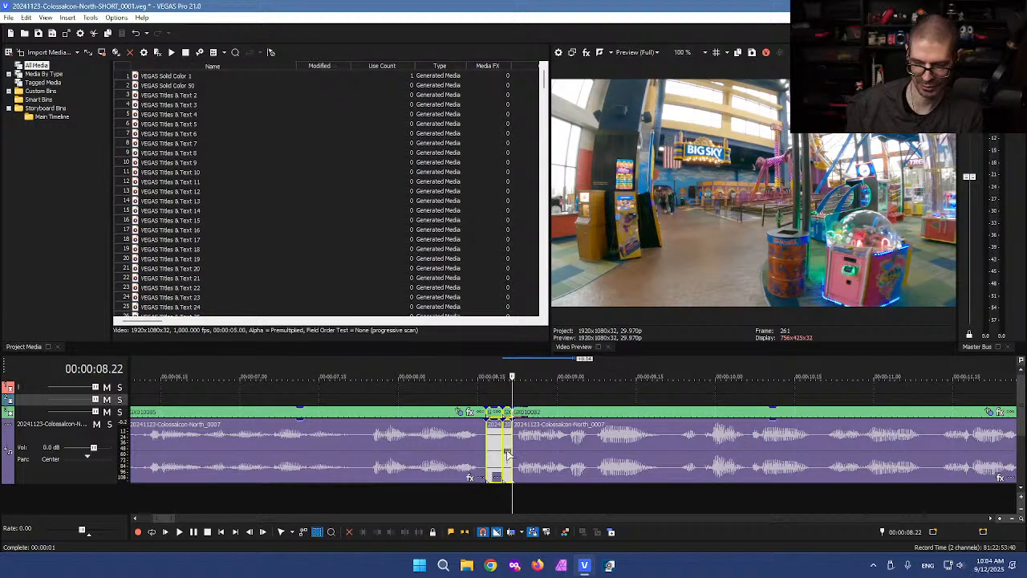
key(Delete)
drag(549, 449, 543, 449)
Step: Review the cut from 8.02 at faster playback, then jump to 3:41 in the timeline
click(521, 395)
scroll(521, 395, down, 4)
click(290, 396)
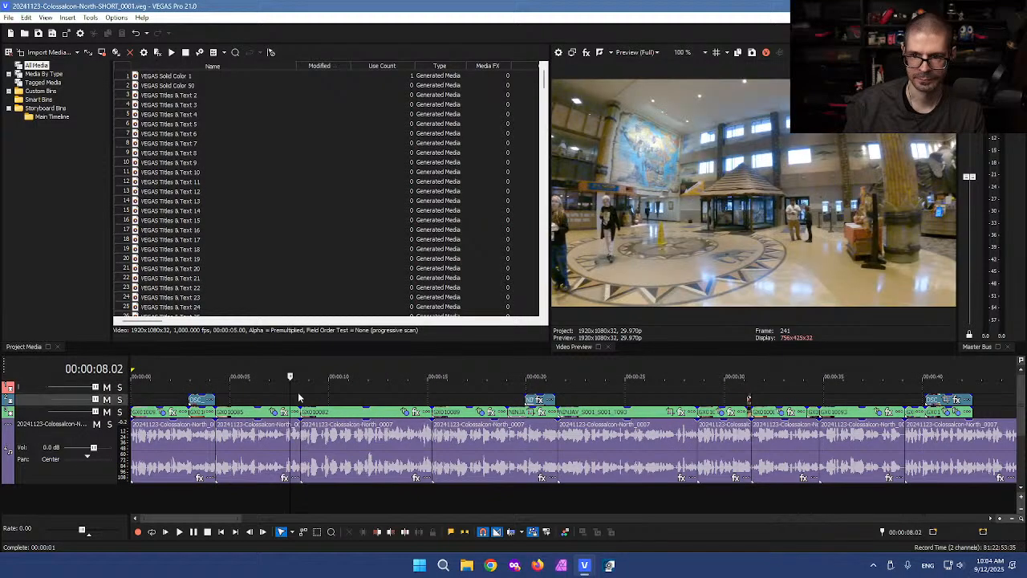
key(space)
key(l)
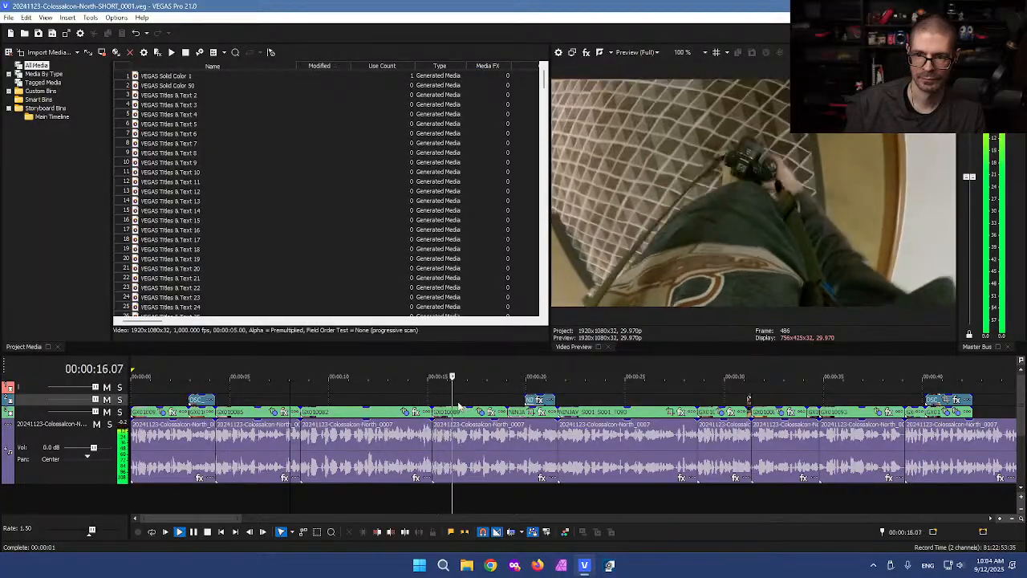
key(k)
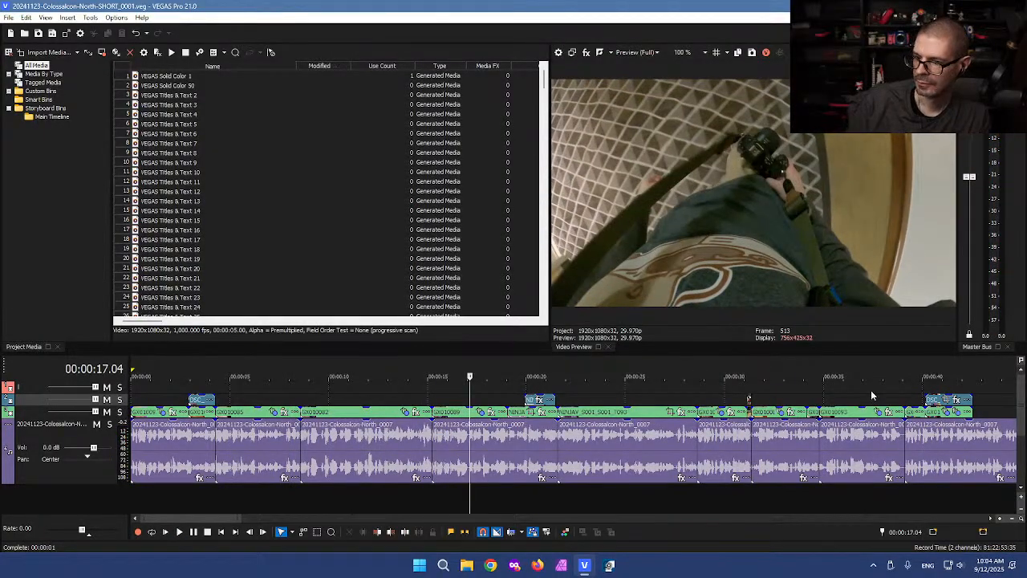
scroll(871, 390, down, 6)
click(686, 393)
scroll(687, 393, up, 4)
scroll(622, 399, up, 3)
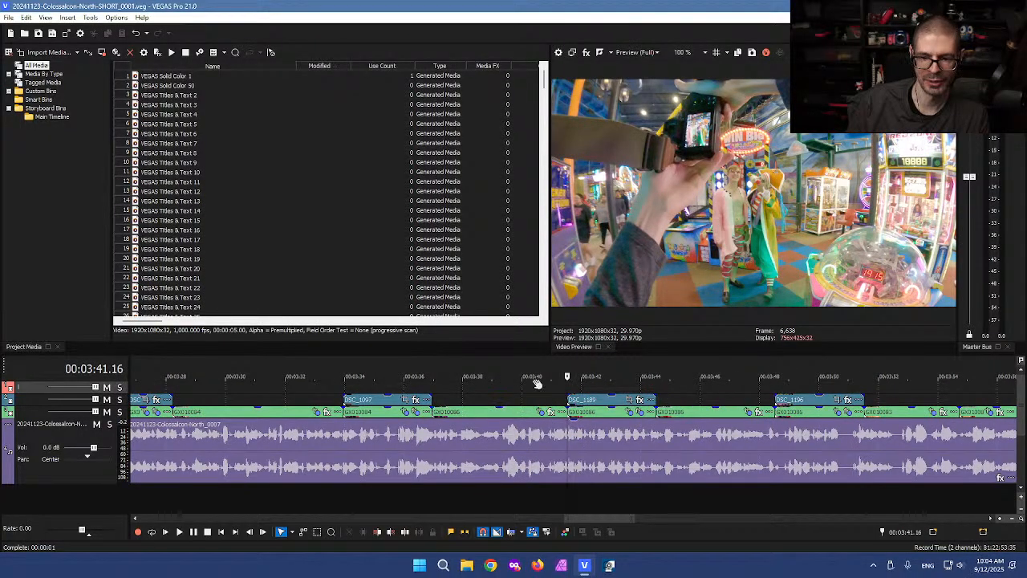
Step: Scroll the timeline view of the full Colossalcon North edit
scroll(561, 390, down, 1)
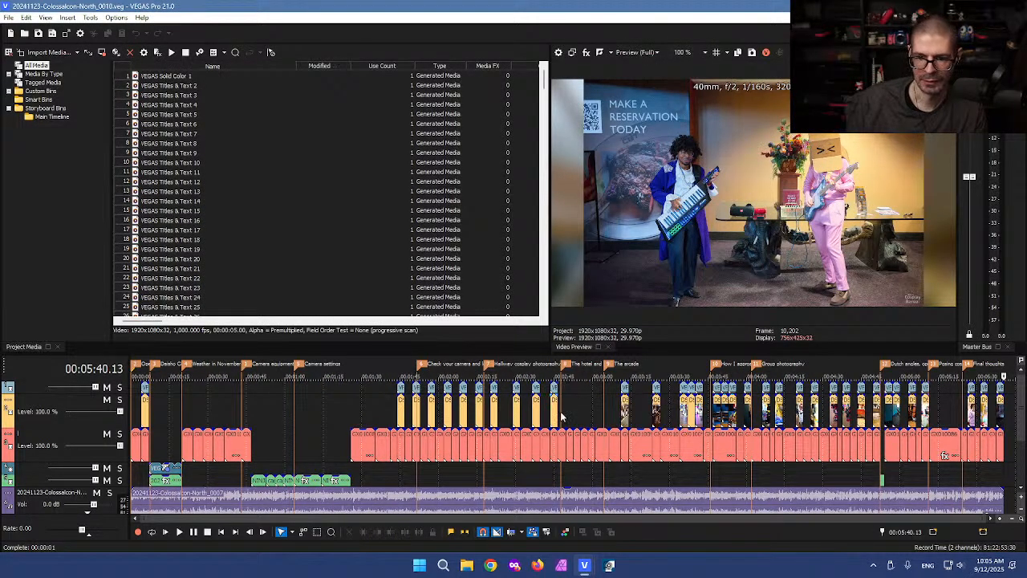
Step: Place the playhead at 2:58 and enlarge the timeline area to show more tracks
click(592, 411)
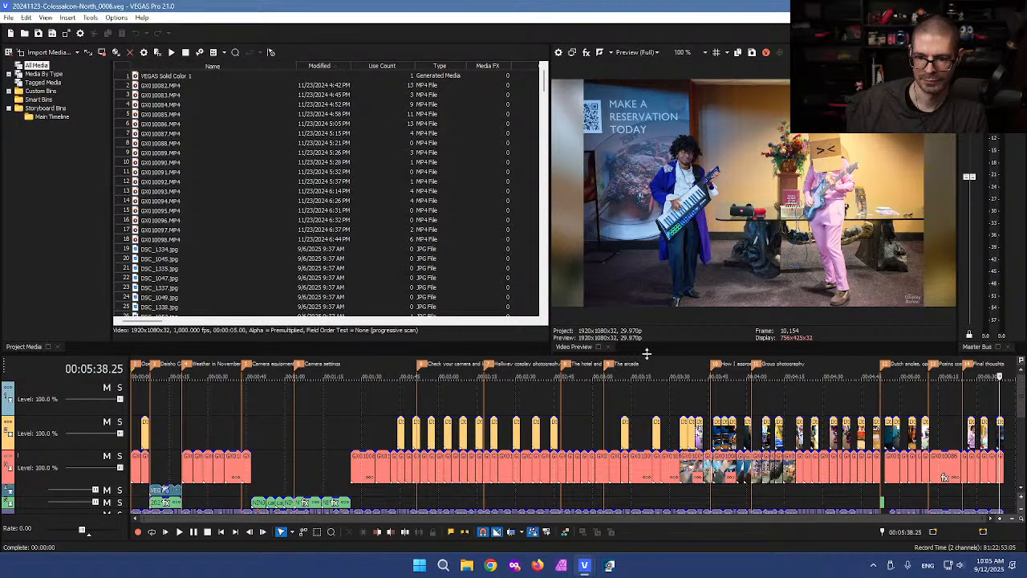
drag(646, 353, 646, 230)
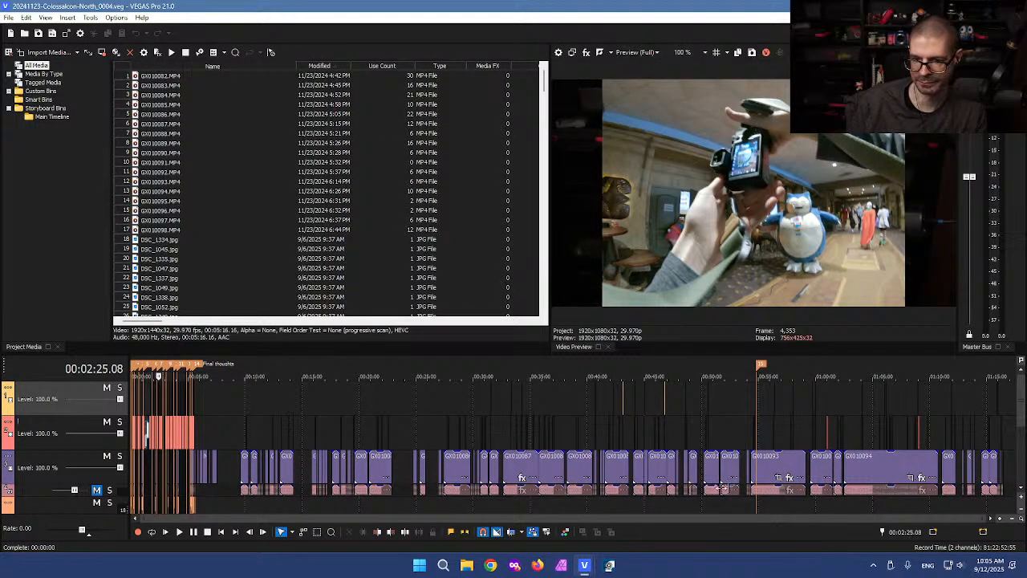
click(588, 406)
click(575, 407)
scroll(621, 417, up, 8)
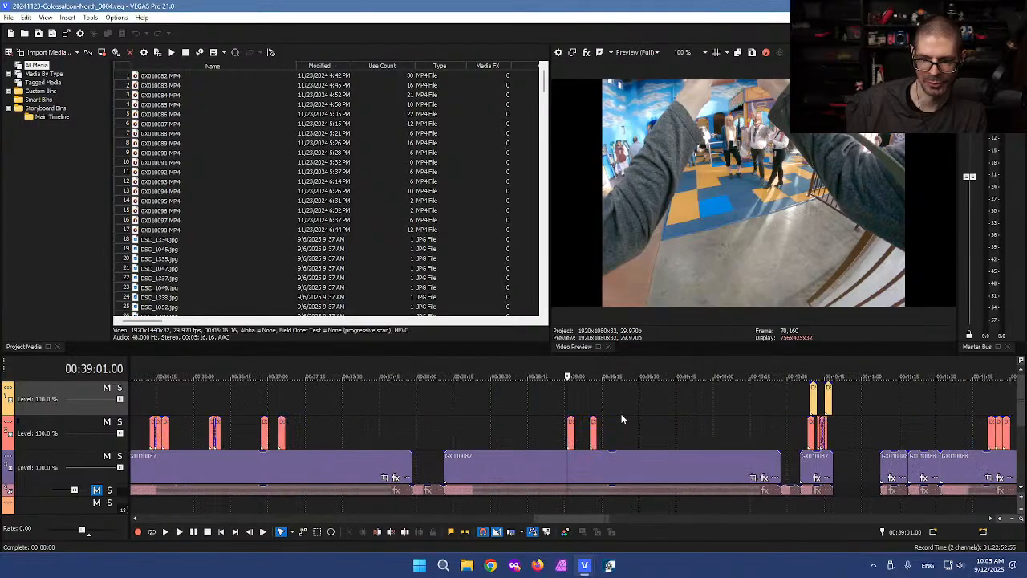
click(580, 410)
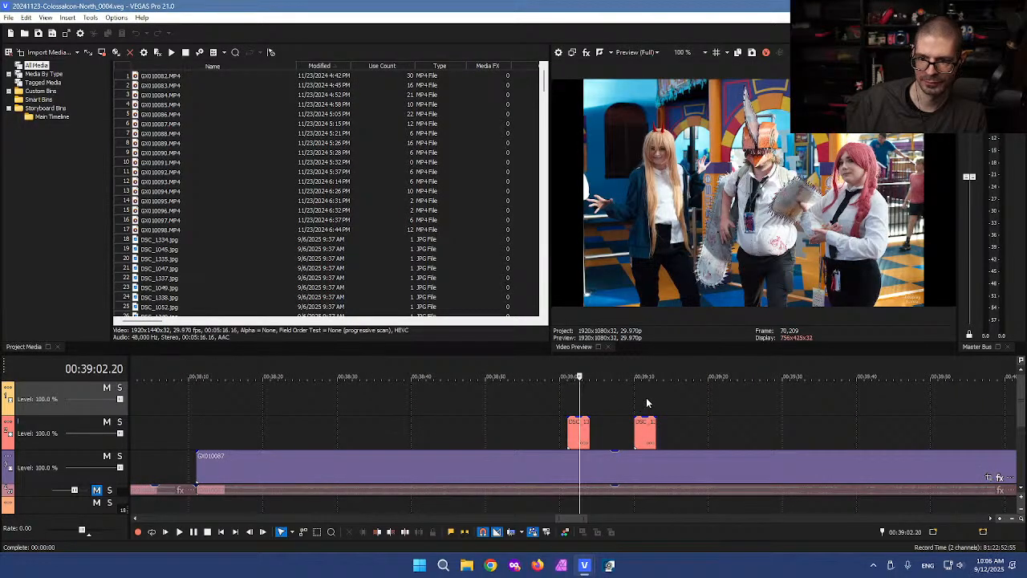
click(646, 403)
click(801, 417)
scroll(801, 417, down, 2)
scroll(801, 417, down, 2)
click(916, 410)
click(754, 410)
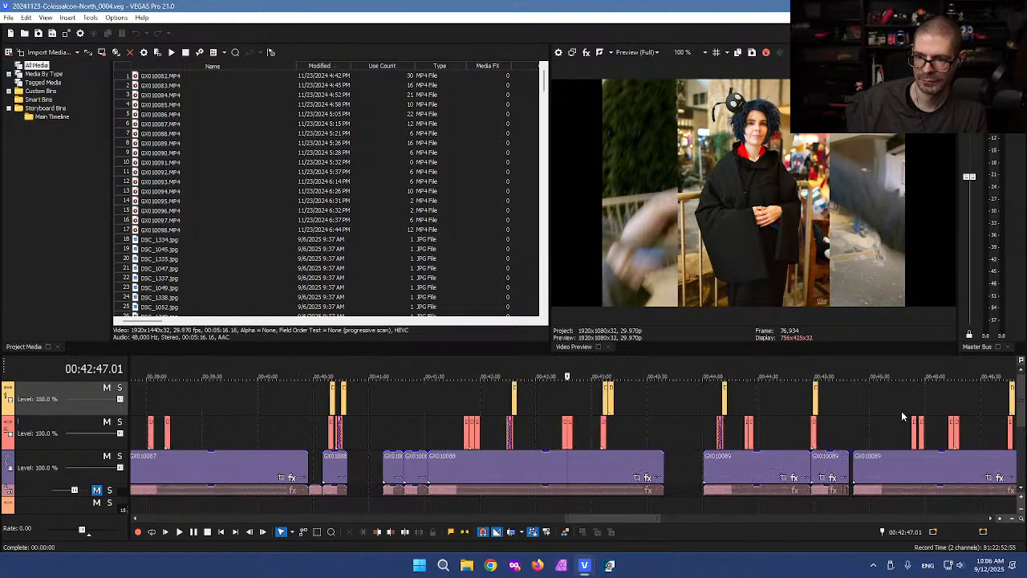
scroll(676, 417, down, 2)
click(666, 406)
scroll(682, 399, up, 4)
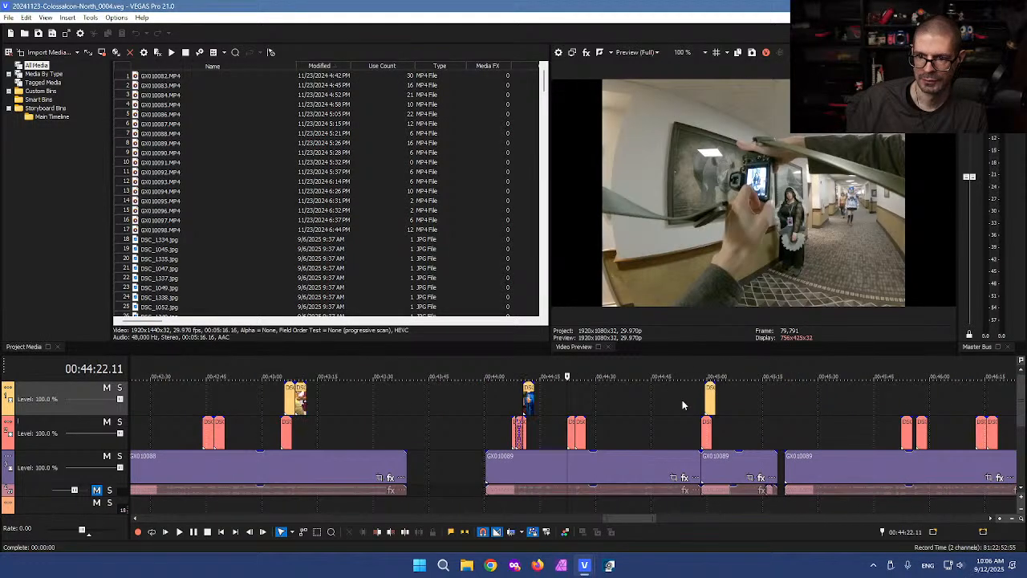
click(572, 406)
scroll(597, 408, up, 4)
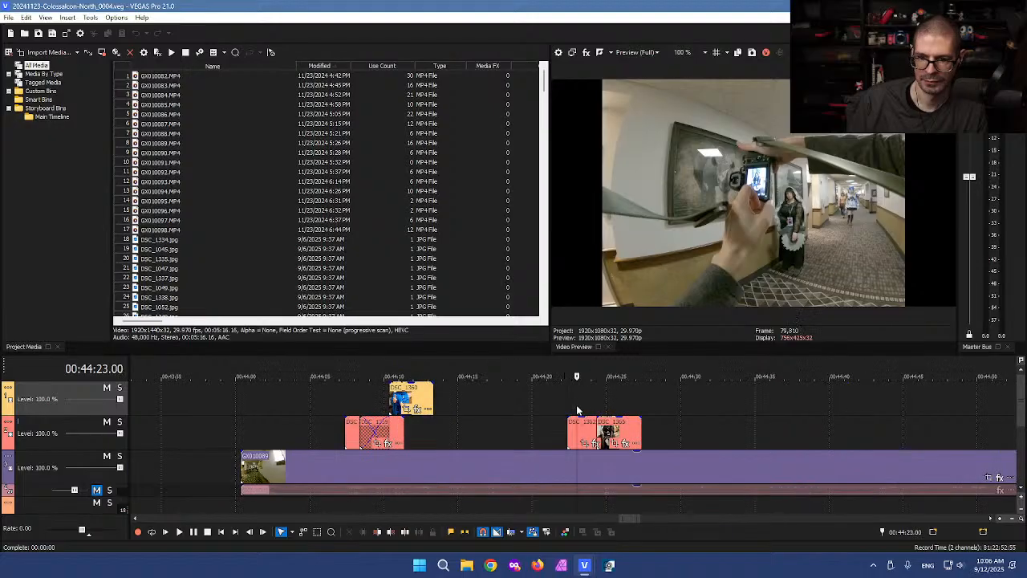
click(646, 401)
scroll(807, 474, down, 4)
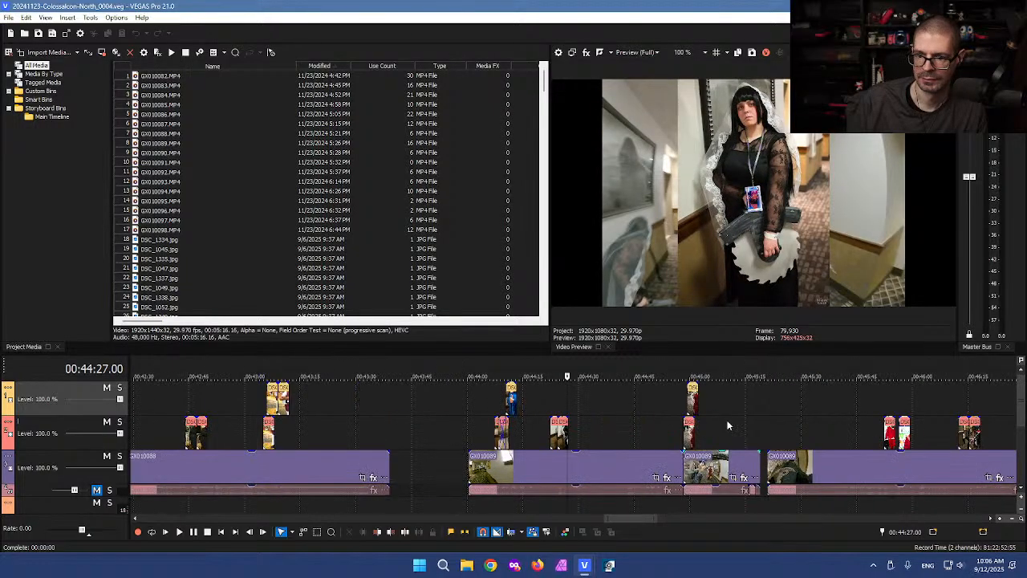
click(889, 406)
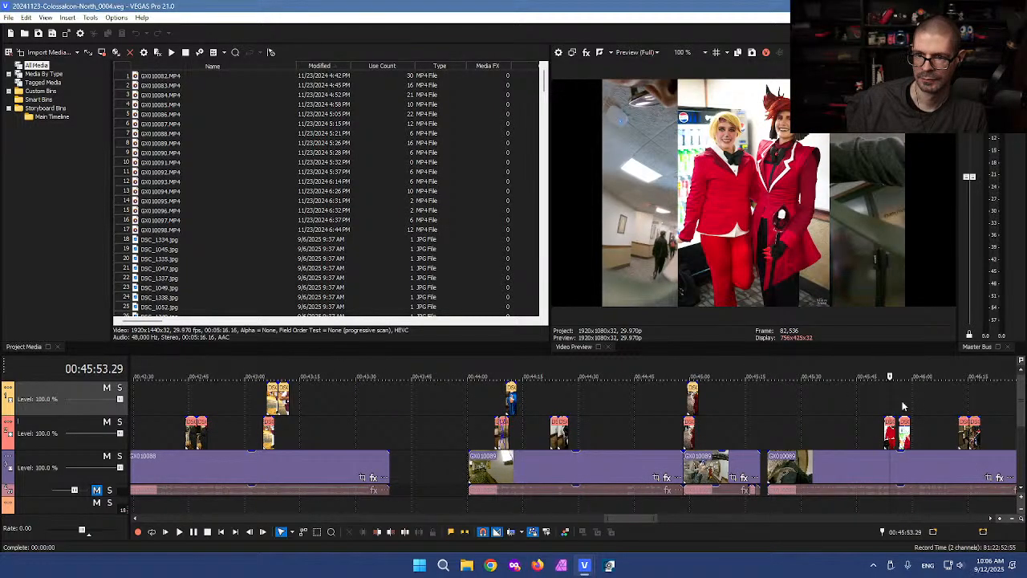
scroll(902, 407, down, 3)
scroll(858, 411, down, 2)
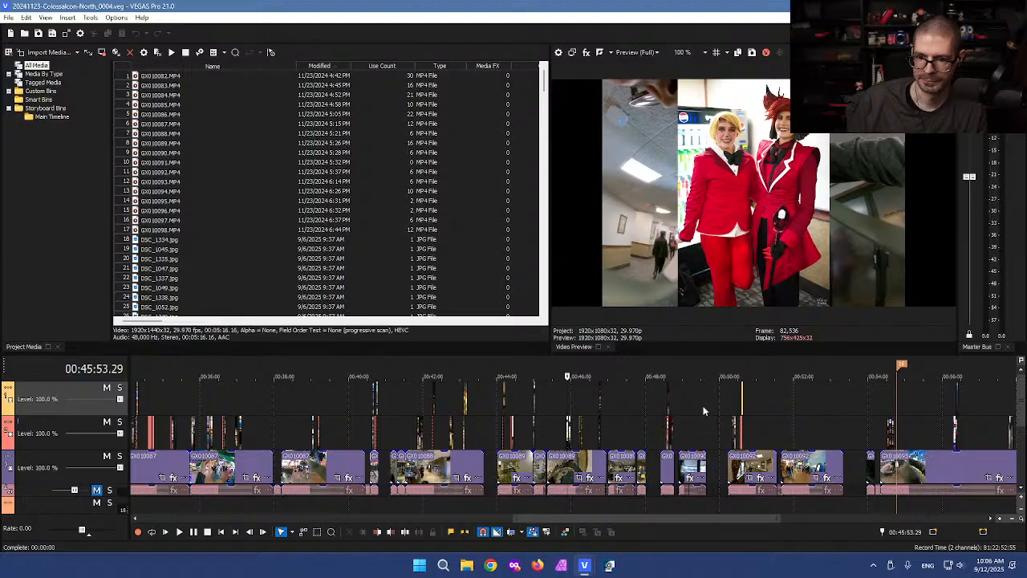
click(733, 416)
click(734, 401)
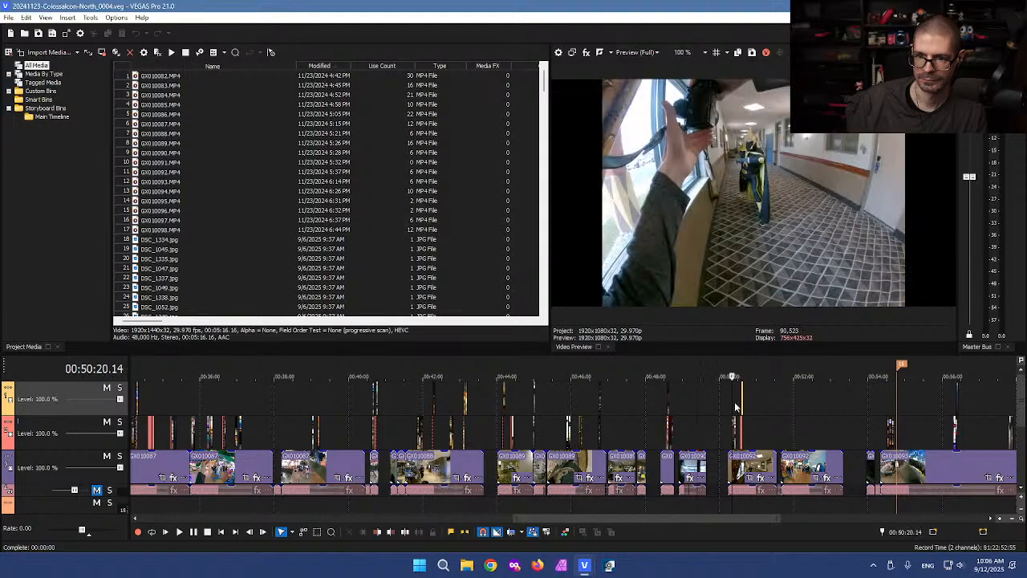
scroll(735, 401, up, 2)
scroll(708, 412, up, 1)
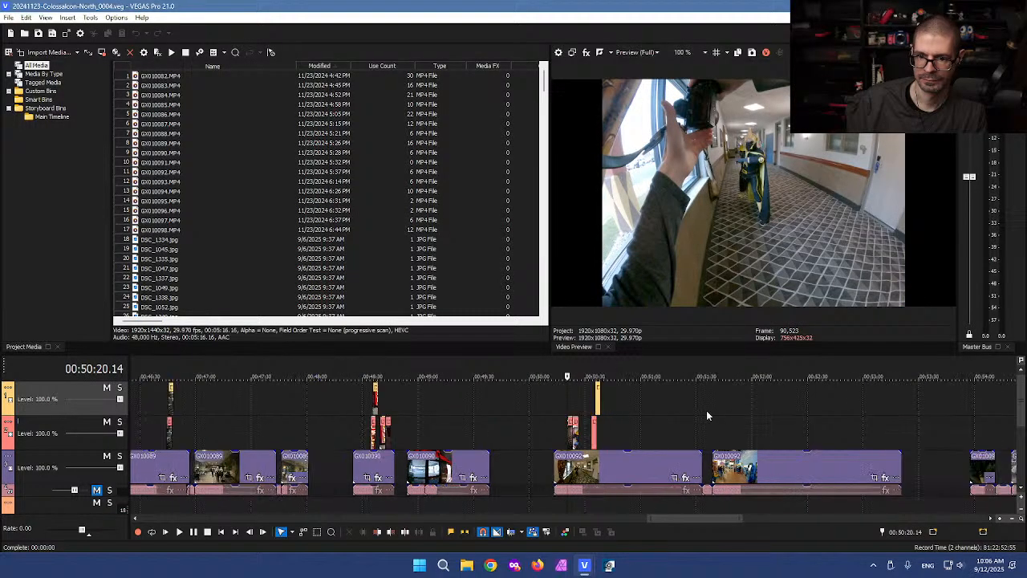
scroll(711, 415, down, 2)
click(726, 407)
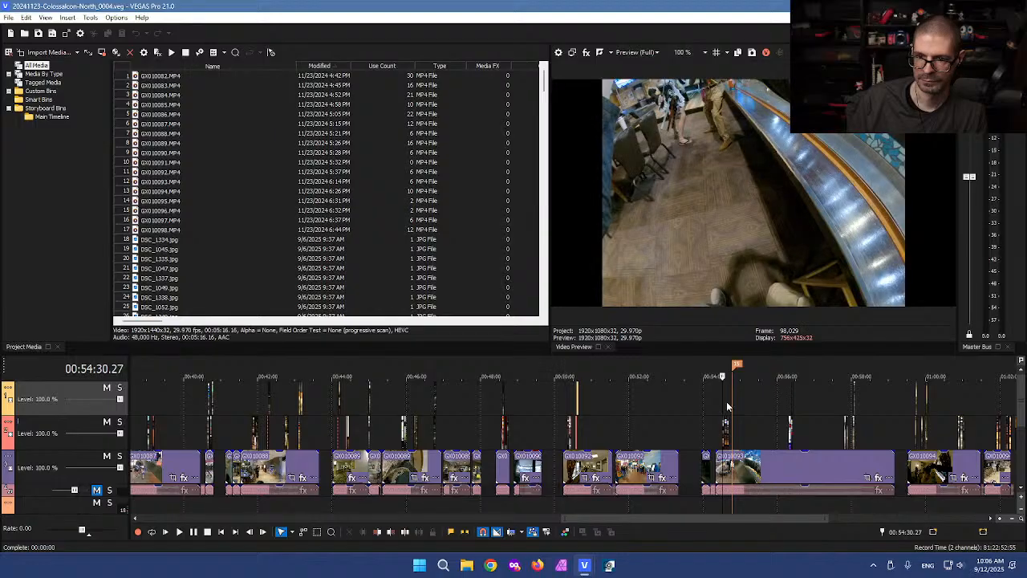
scroll(726, 407, up, 5)
click(591, 410)
scroll(597, 404, up, 3)
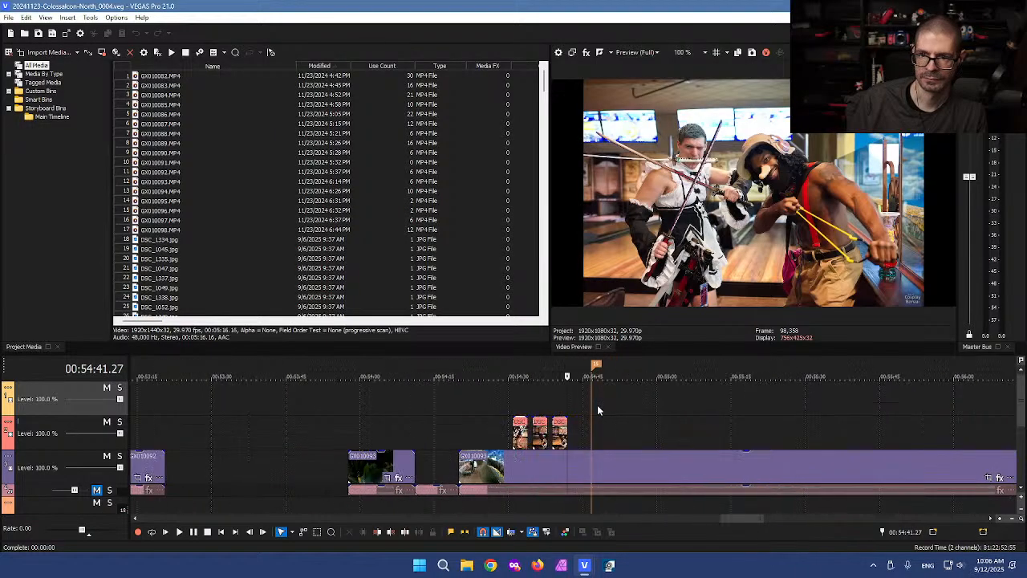
click(549, 410)
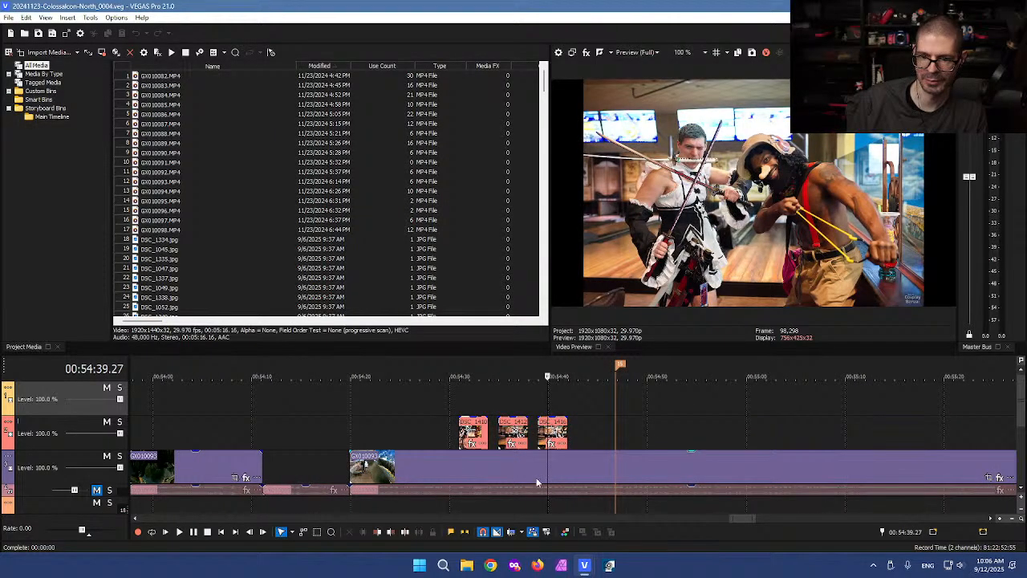
click(538, 475)
click(531, 472)
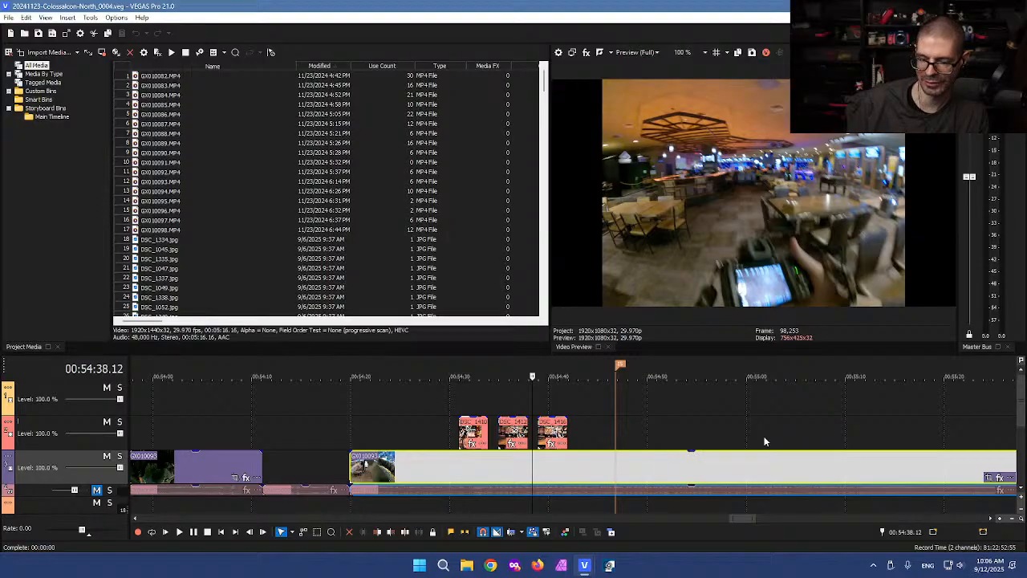
click(740, 407)
scroll(746, 405, down, 5)
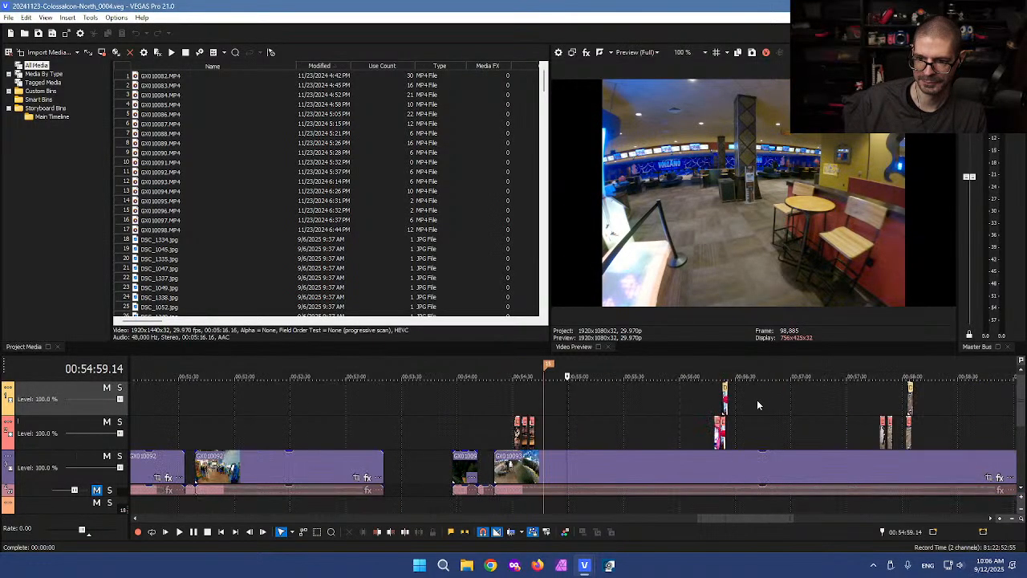
click(723, 398)
scroll(666, 413, up, 6)
scroll(690, 414, down, 5)
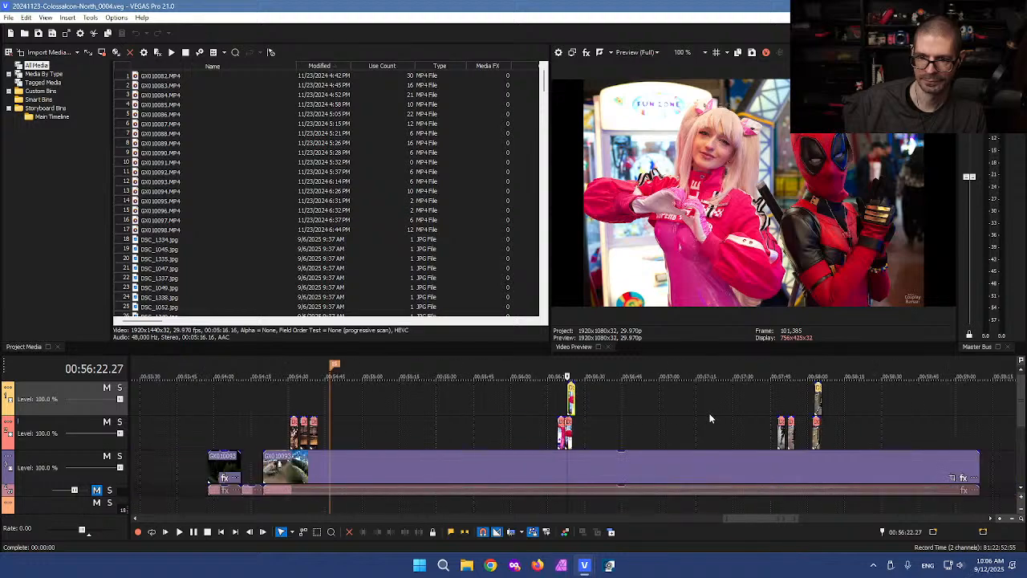
click(785, 403)
scroll(730, 409, up, 4)
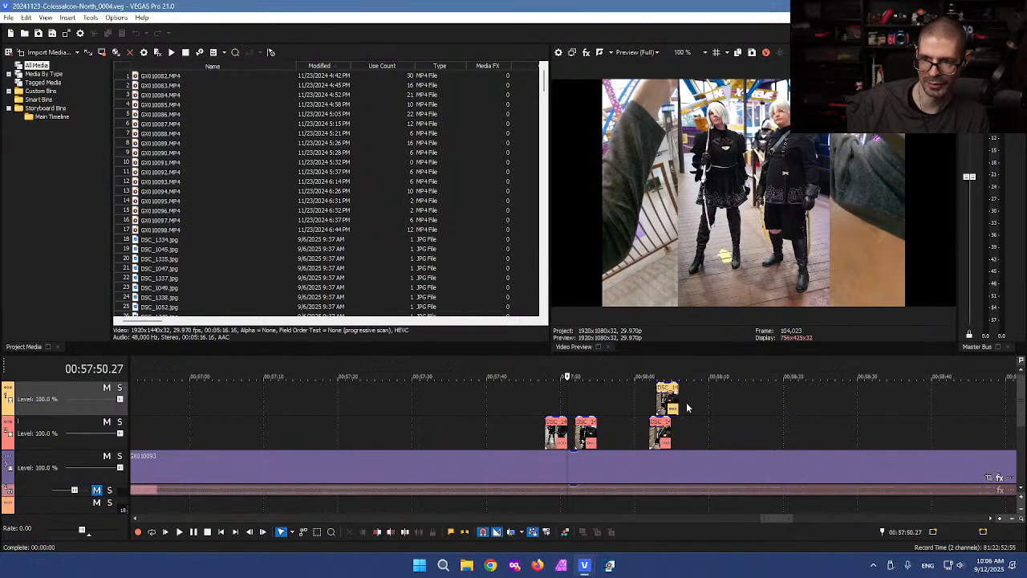
click(593, 398)
click(545, 406)
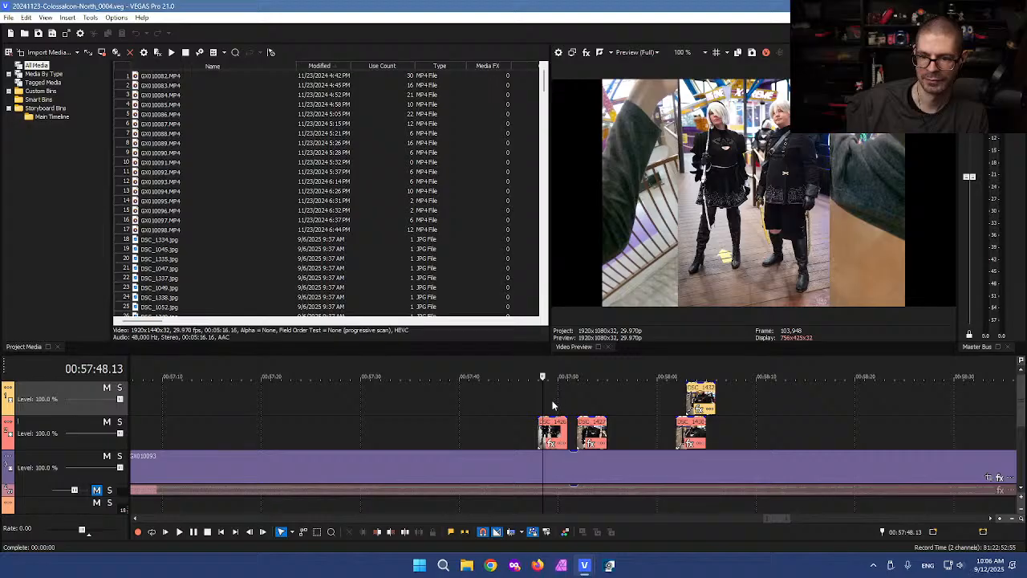
click(551, 405)
click(683, 406)
click(681, 405)
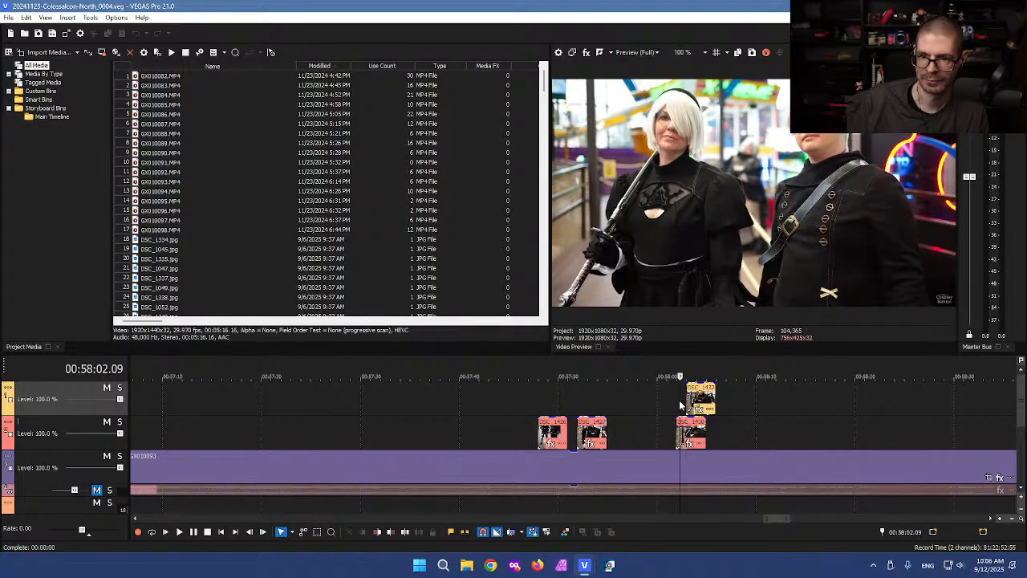
scroll(681, 405, up, 3)
click(626, 403)
click(312, 408)
scroll(413, 486, down, 2)
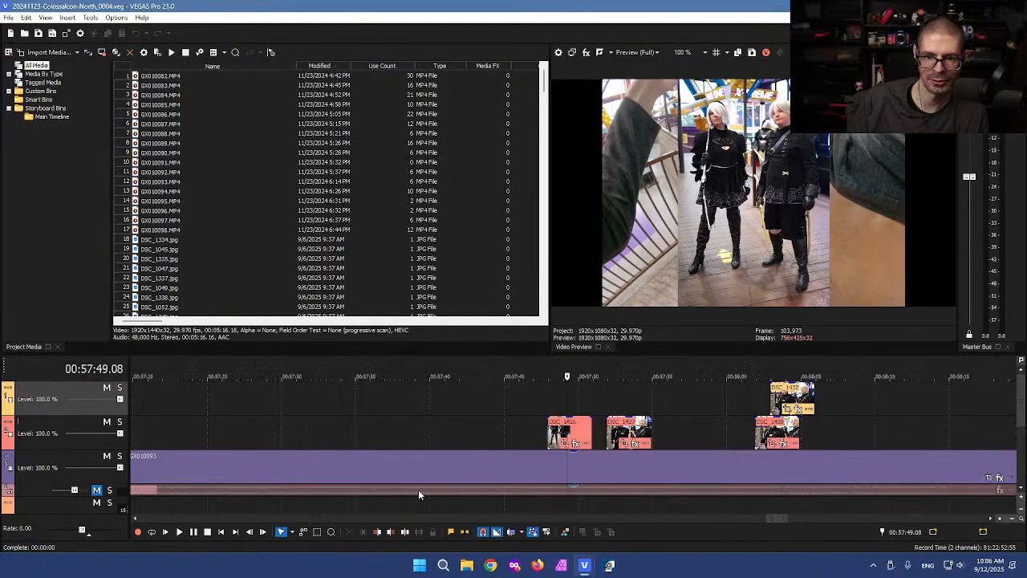
Step: Split the GX010093 footage at the edit position and at 57:44, selecting the middle piece and photo above
click(592, 463)
key(s)
click(495, 466)
key(s)
key(d)
key(d)
drag(519, 399, 564, 471)
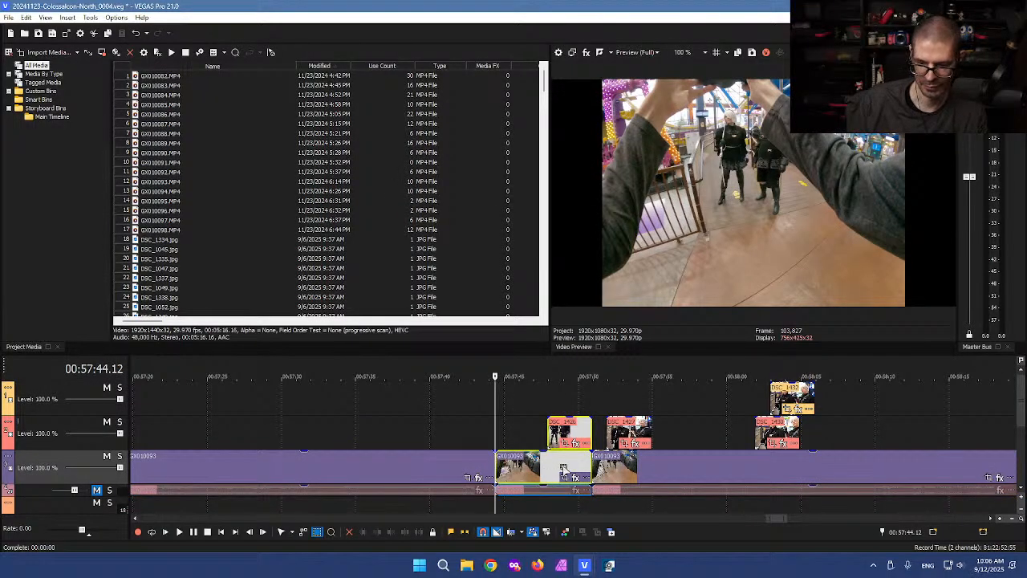
click(525, 433)
key(d)
Step: Find a cut point near 57:45 and slide the pink cosplay photo left to it
scroll(520, 432, up, 2)
mouse_move(568, 422)
mouse_down()
mouse_move(618, 421)
mouse_move(572, 421)
mouse_up()
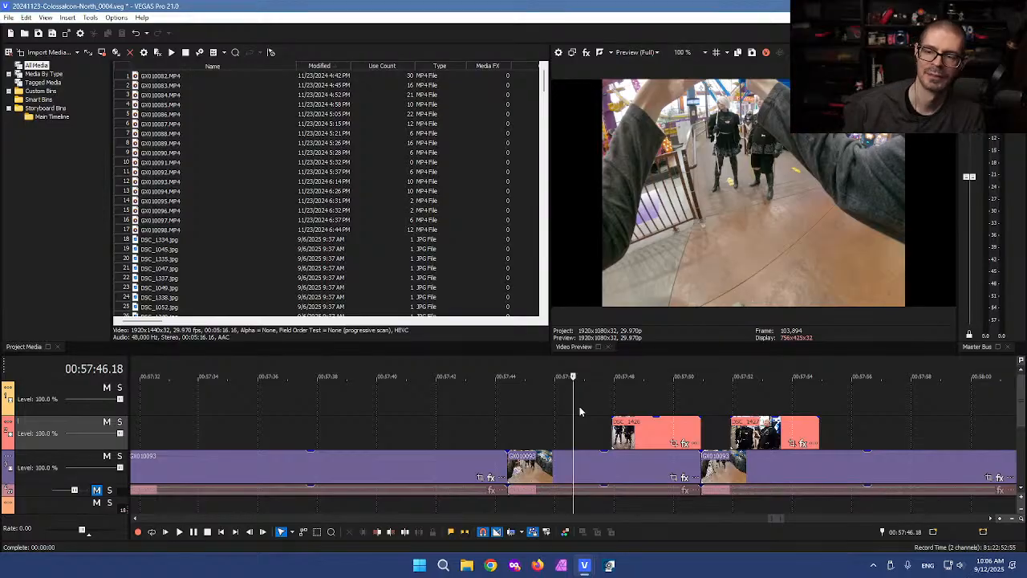
drag(570, 409, 368, 409)
drag(683, 409, 441, 409)
Step: Split GX010093 at 57:42 and 57:36, then delete the photo and footage piece between
click(458, 466)
key(s)
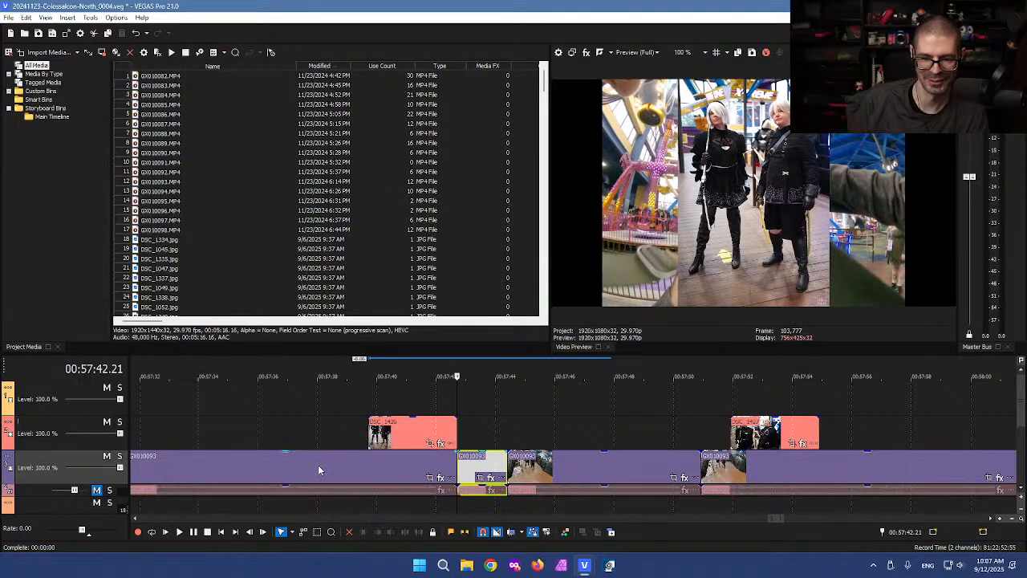
click(283, 466)
key(s)
key(d)
key(d)
drag(327, 392, 399, 464)
key(Delete)
key(d)
scroll(347, 430, down, 10)
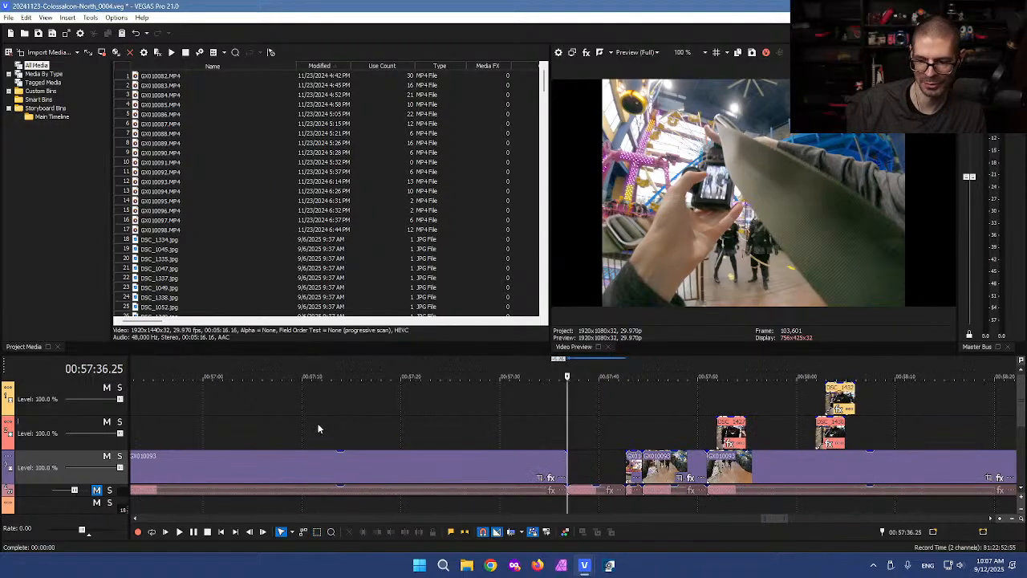
scroll(352, 419, down, 6)
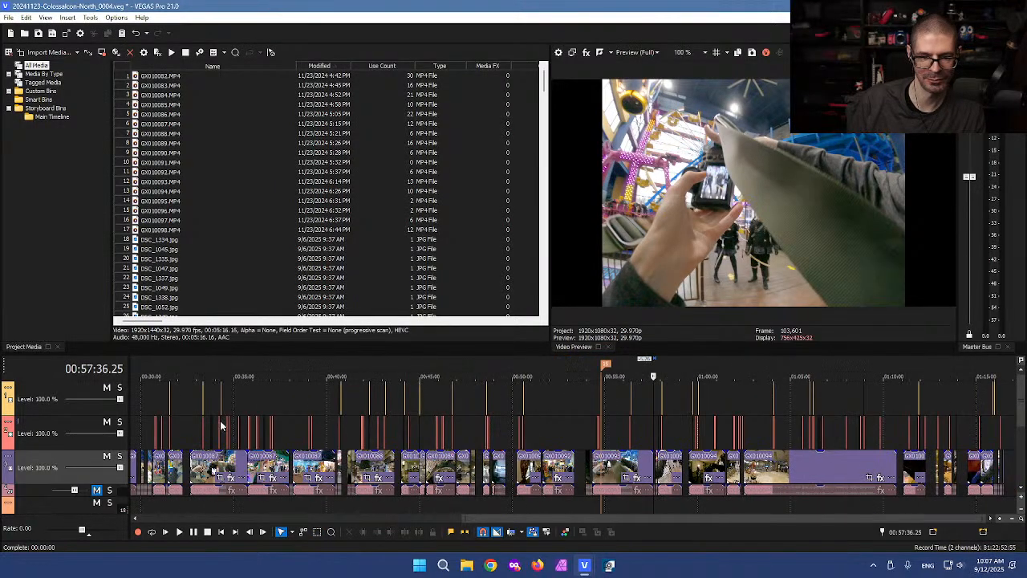
Step: Zoom the timeline in and out to view the SHORT project's clips around 3:41
scroll(137, 405, up, 2)
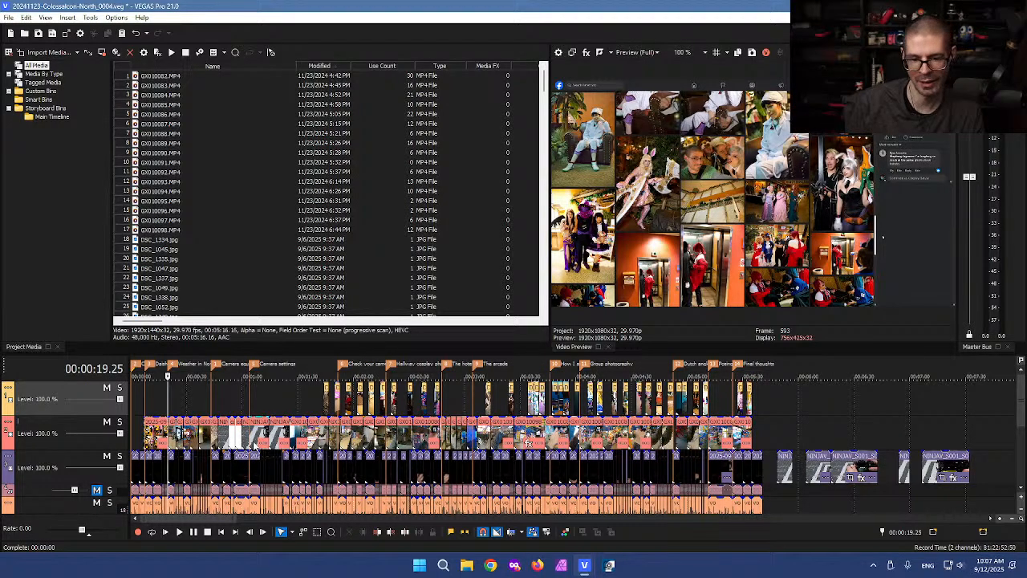
scroll(251, 439, down, 3)
scroll(252, 439, up, 2)
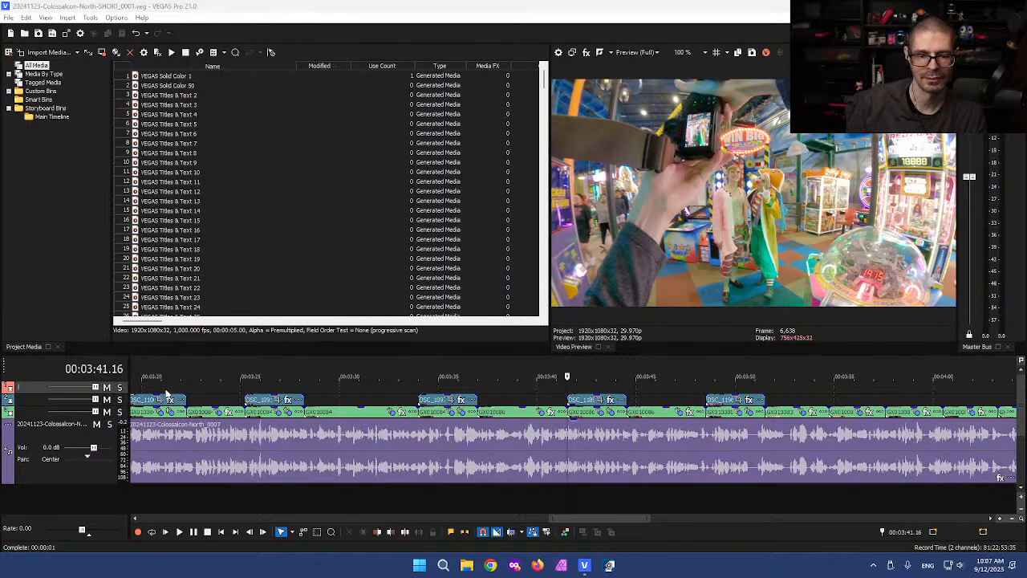
Step: Paste the GX010093 clip and DSC_1426 photo overlays at about 10 seconds, snapped to the cut
click(166, 392)
scroll(210, 393, down, 4)
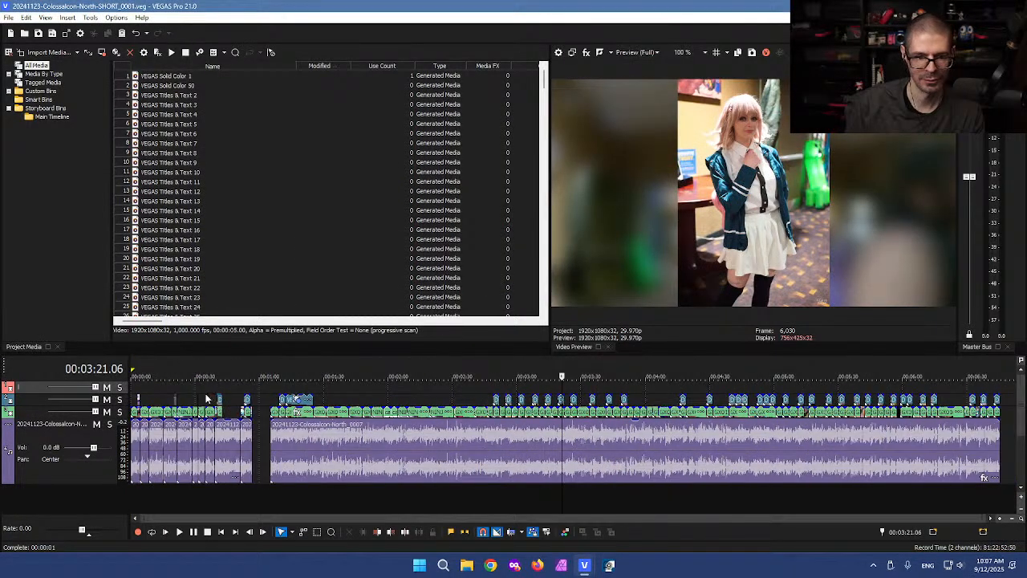
click(158, 393)
scroll(190, 393, up, 5)
click(257, 391)
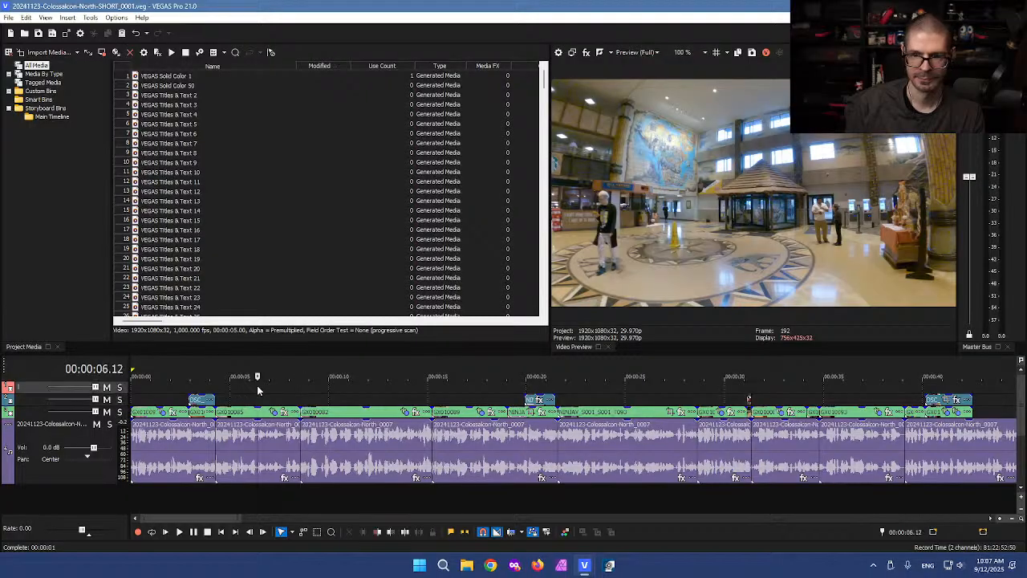
click(329, 389)
key(ctrl+v)
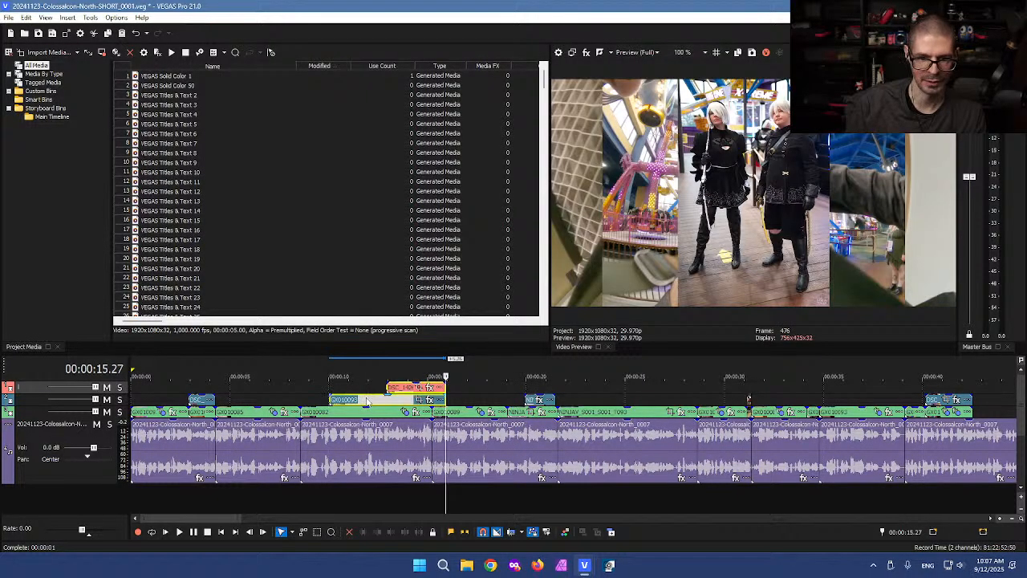
drag(364, 398, 349, 399)
click(317, 397)
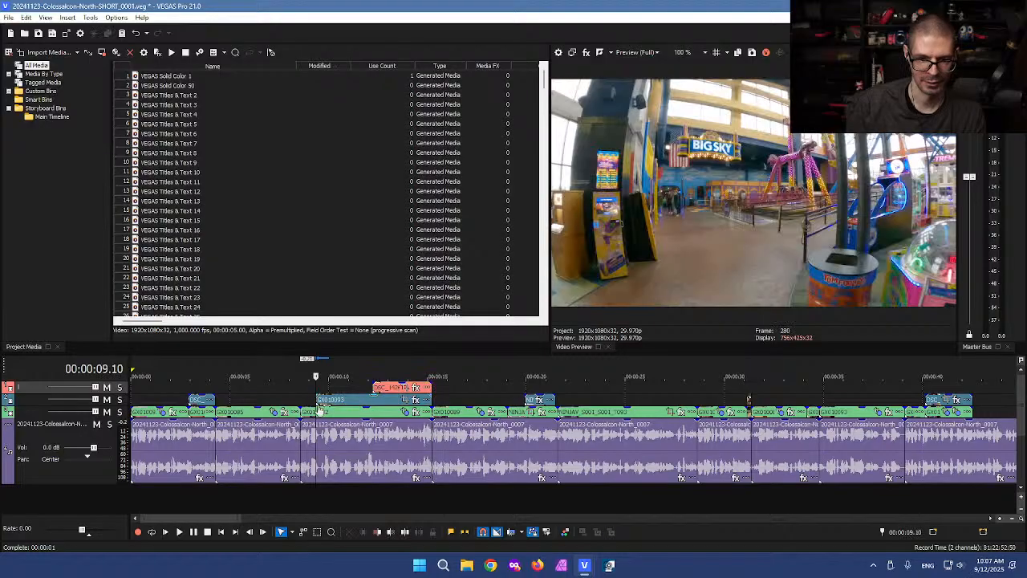
click(327, 415)
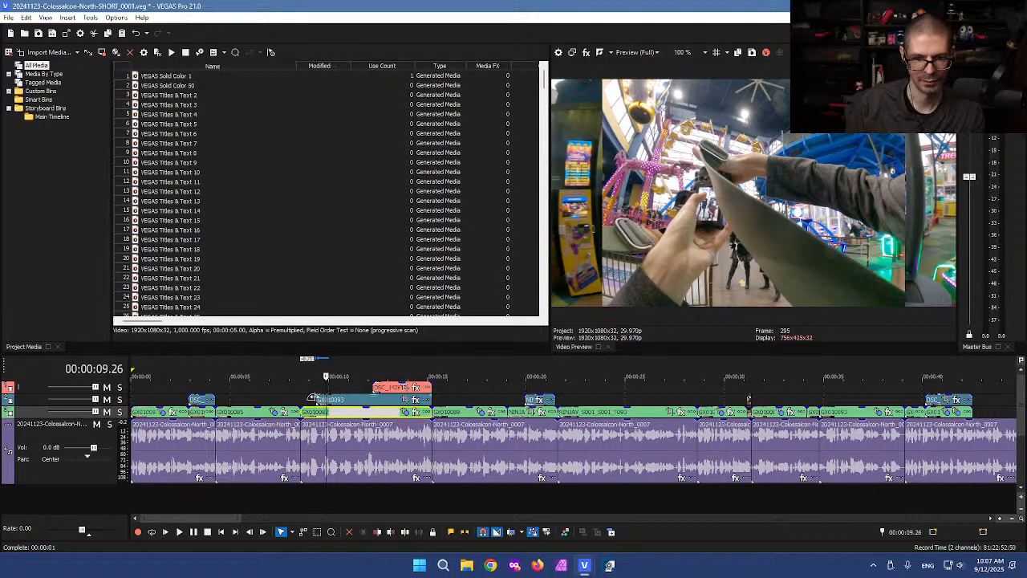
Step: Shift both overlays slightly later together so they sit within the 10–16 second stretch
click(448, 397)
scroll(417, 397, up, 2)
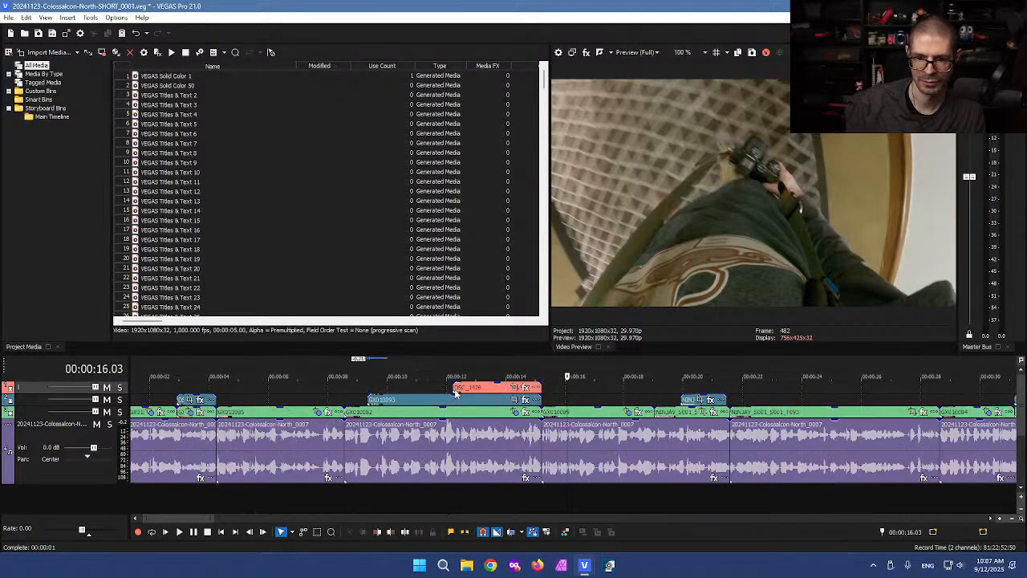
key(d)
drag(393, 388, 482, 400)
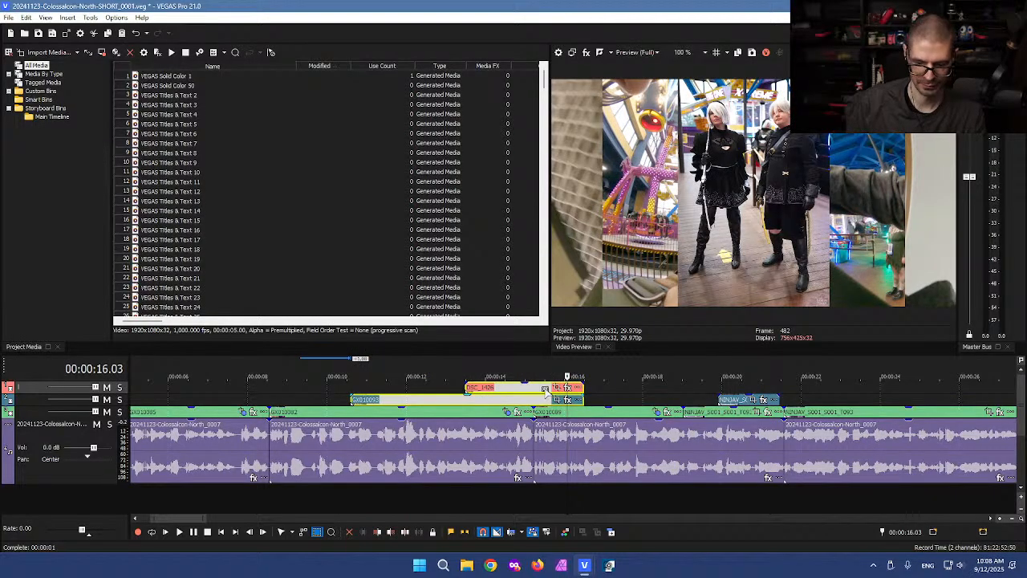
key(ctrl+d)
Step: Open the overlay's Pan/Crop settings and close them without changes
click(566, 401)
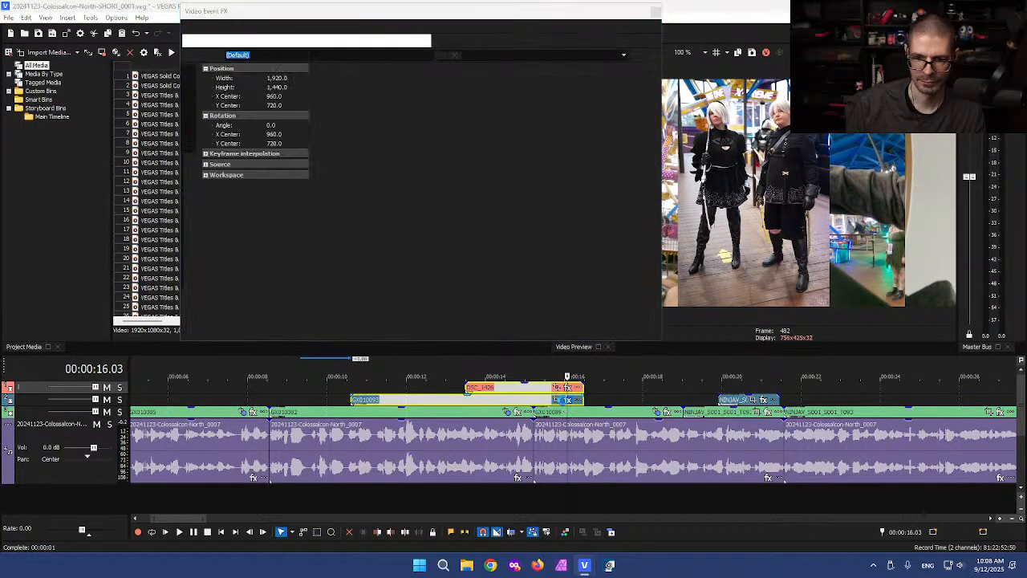
click(829, 145)
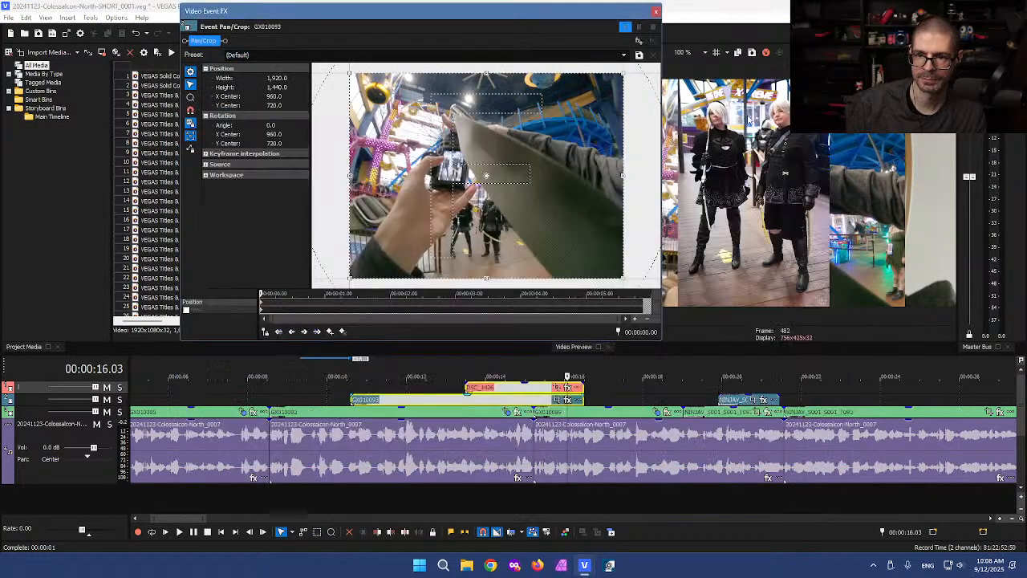
click(655, 12)
Step: Split the GX010093 and DSC_1426 overlays at 16.02 and delete their trailing pieces
scroll(553, 434, up, 4)
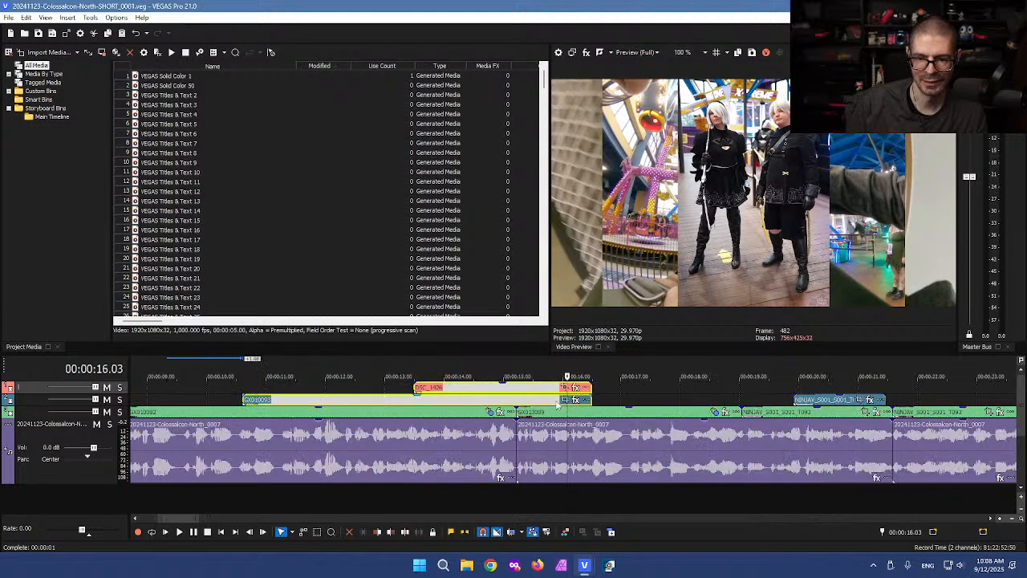
click(564, 399)
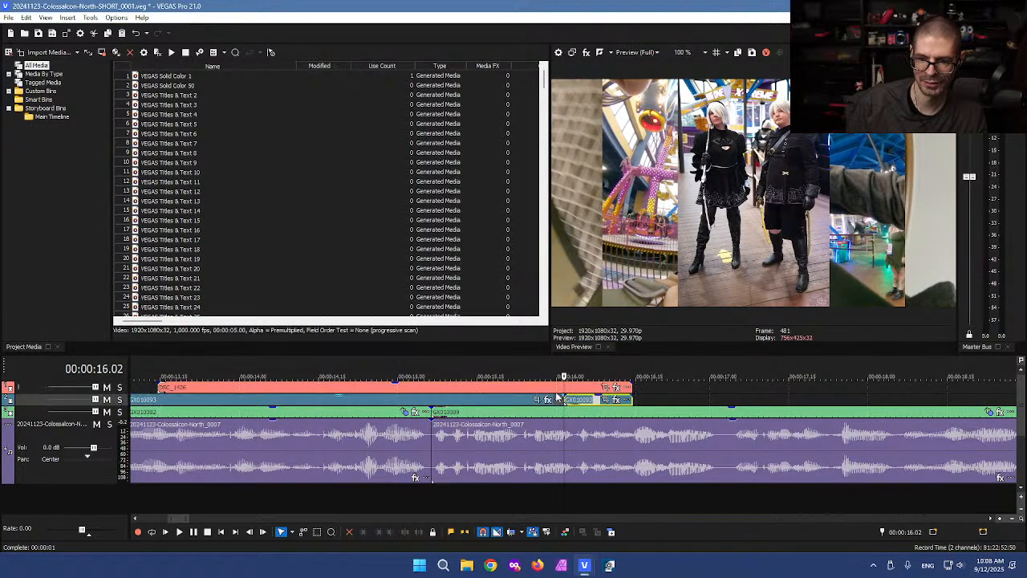
click(564, 387)
key(s)
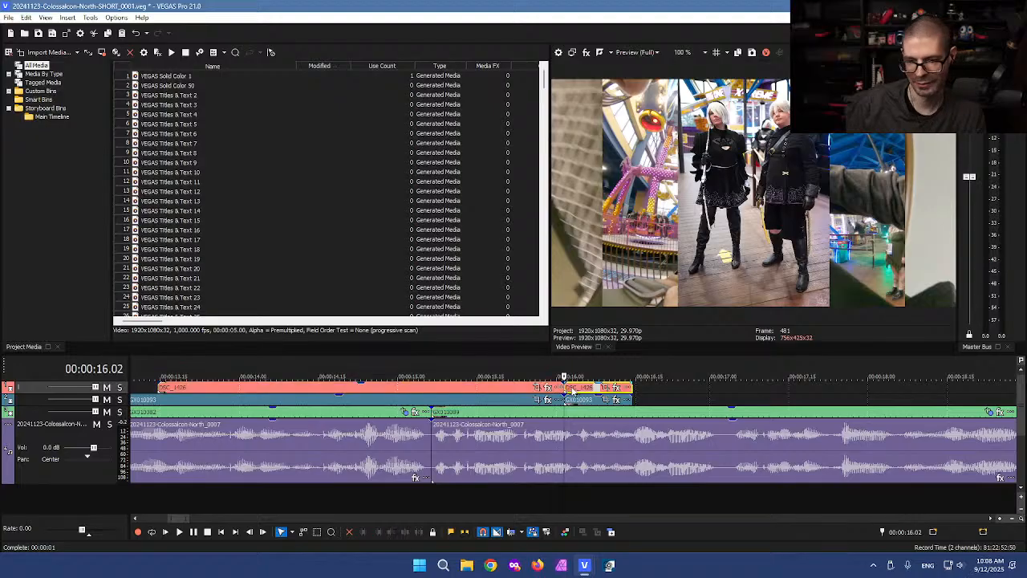
click(576, 389)
key(Delete)
click(576, 399)
key(Delete)
Step: Split the main-track GX010089 footage at 10.18 and 16.02 and select the section between
scroll(346, 414, down, 5)
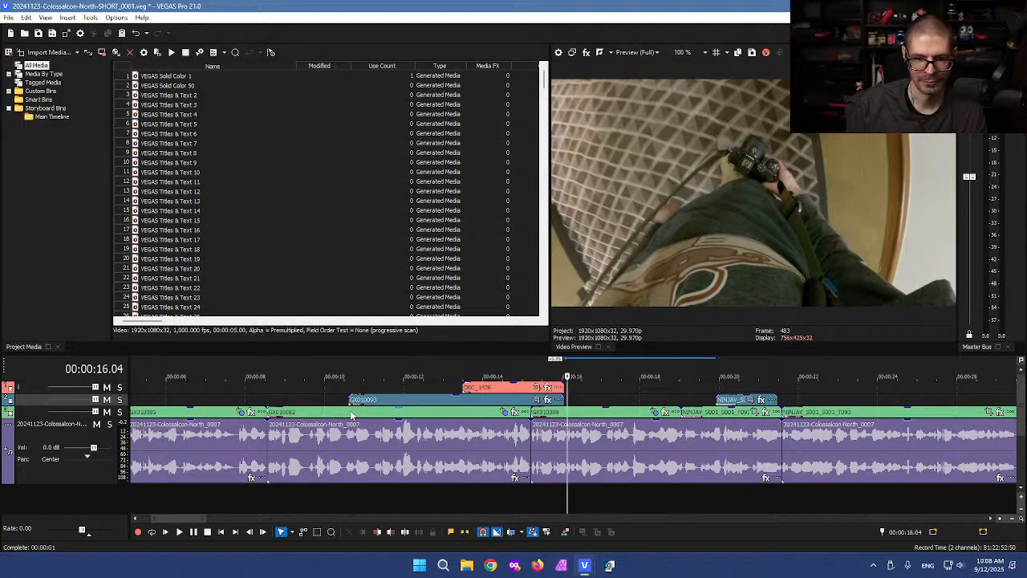
click(350, 414)
key(s)
click(565, 414)
key(s)
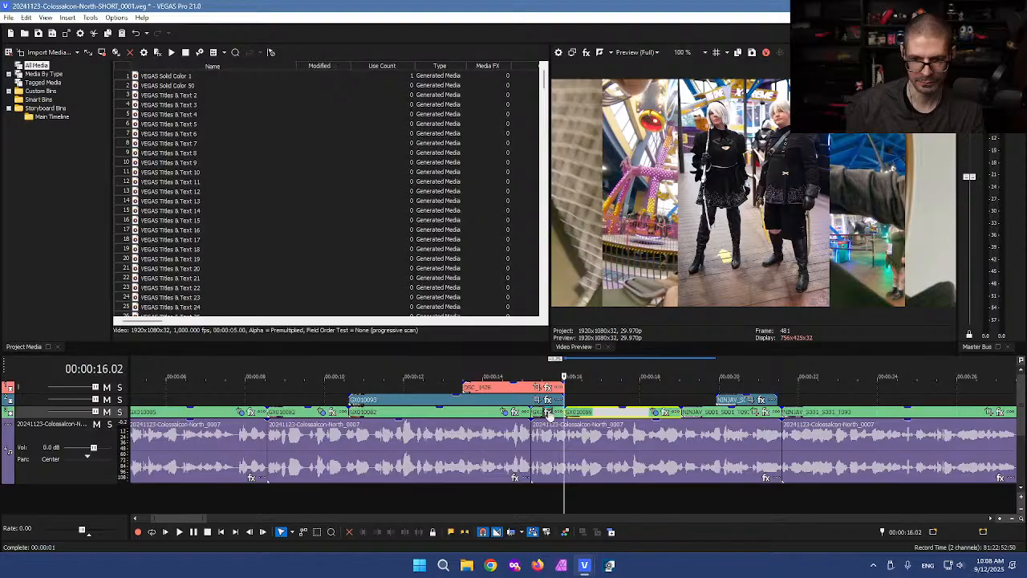
click(534, 416)
click(449, 414)
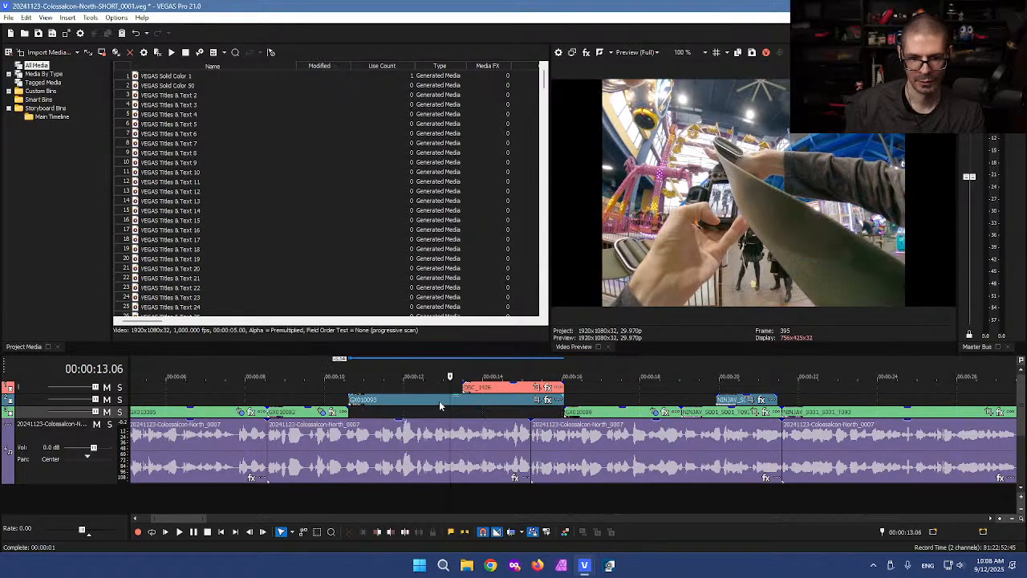
click(273, 392)
scroll(307, 394, down, 1)
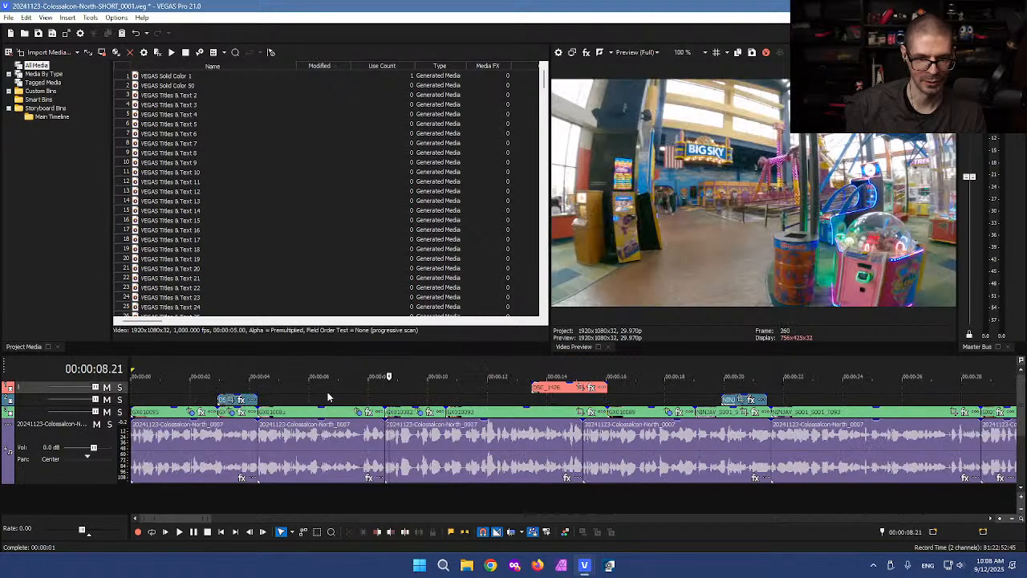
Step: Move the DSC_1426 photo from track 1 down to the second track
drag(383, 411, 449, 416)
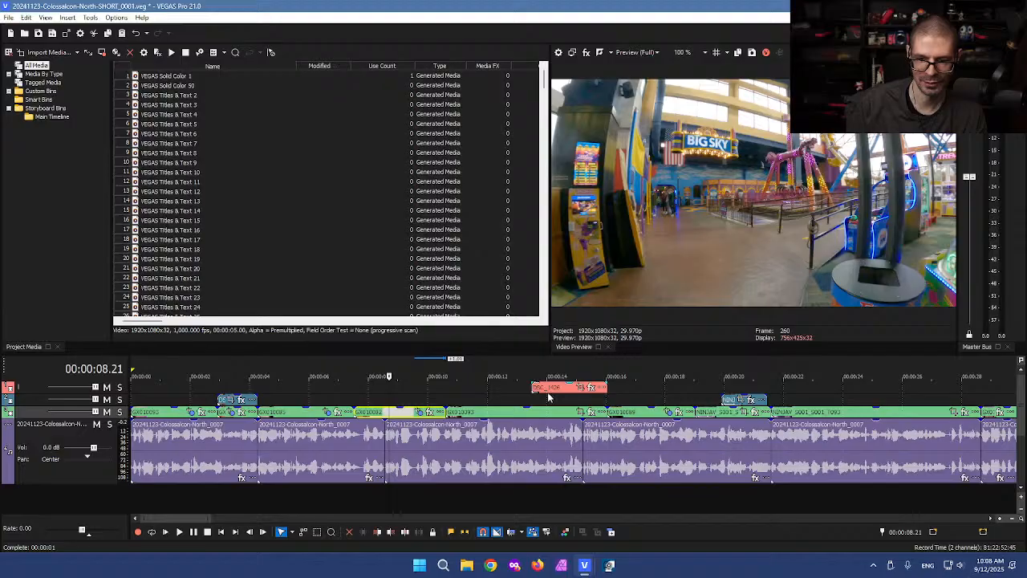
drag(560, 391, 559, 406)
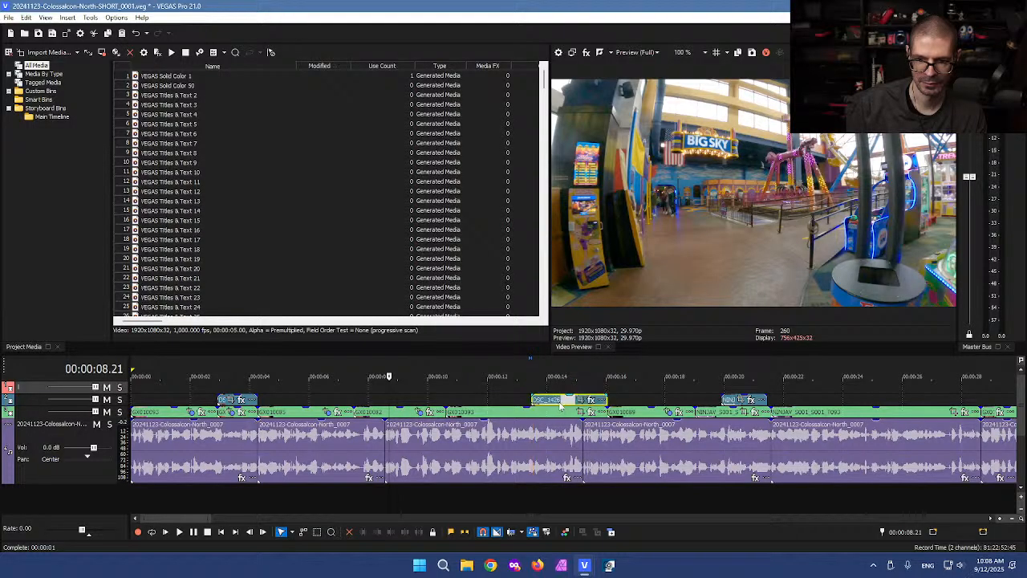
click(742, 377)
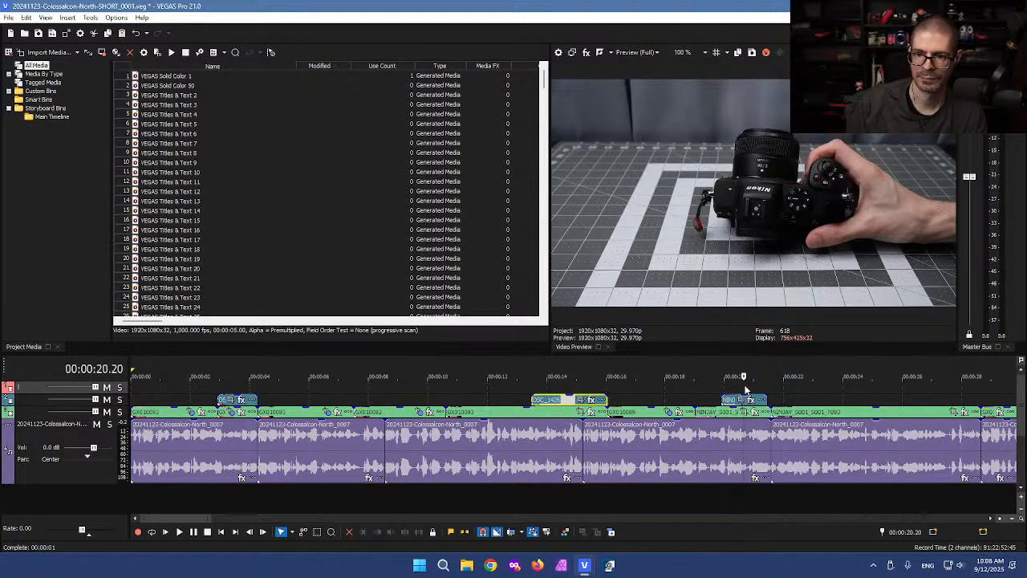
scroll(746, 389, up, 2)
Step: Remove the NINJAV overlay near 20 seconds from the upper video track
drag(549, 400, 624, 401)
click(622, 402)
key(Delete)
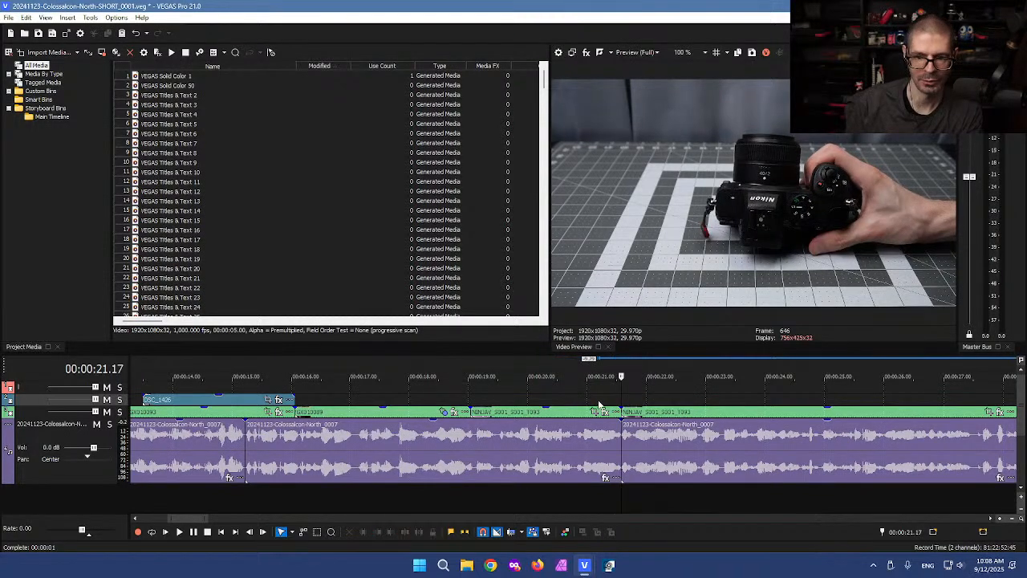
click(529, 401)
scroll(511, 398, down, 5)
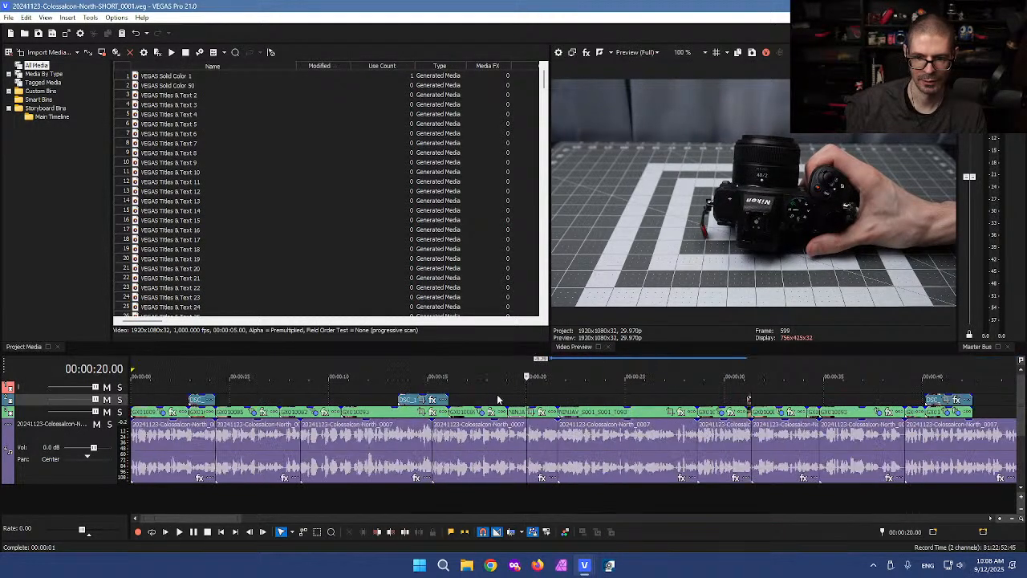
Step: Play the edit back from about 10 seconds to review it
scroll(210, 399, down, 2)
click(287, 396)
key(space)
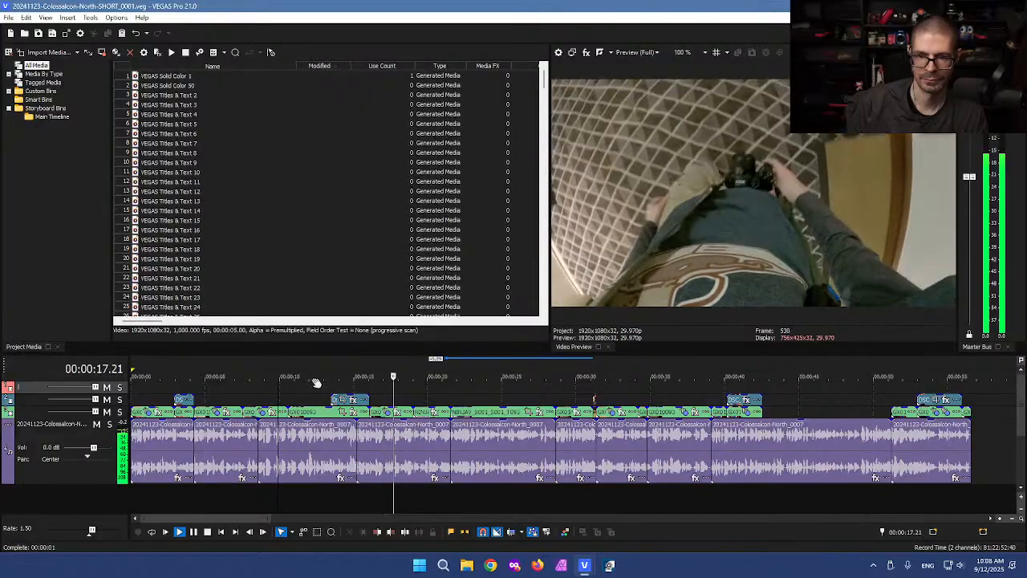
Step: Stop playback and delete the main-track clip starting after 16 seconds
key(space)
click(375, 411)
scroll(183, 411, up, 3)
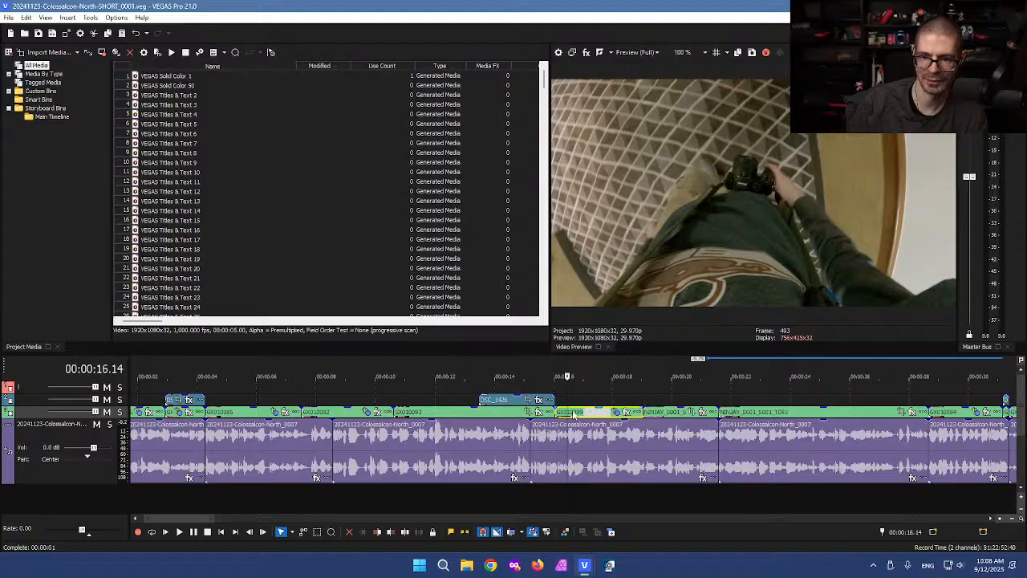
click(574, 414)
key(Delete)
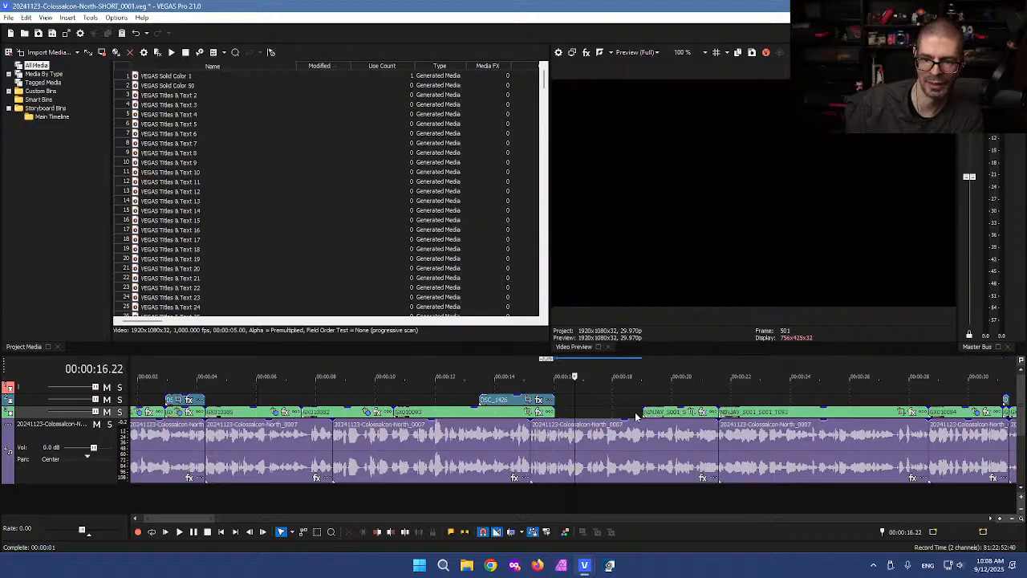
Step: Slide the NINJAV_S001 clip earlier to start just after 0:16, leaving a gap before 0:22
click(758, 389)
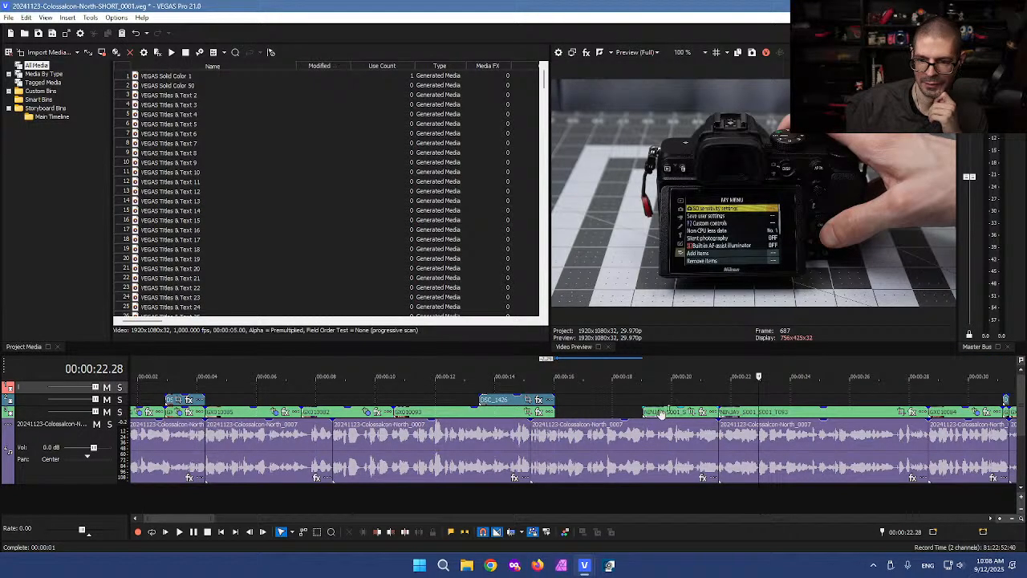
click(661, 415)
mouse_move(660, 414)
mouse_down()
mouse_move(569, 417)
mouse_move(671, 410)
mouse_up()
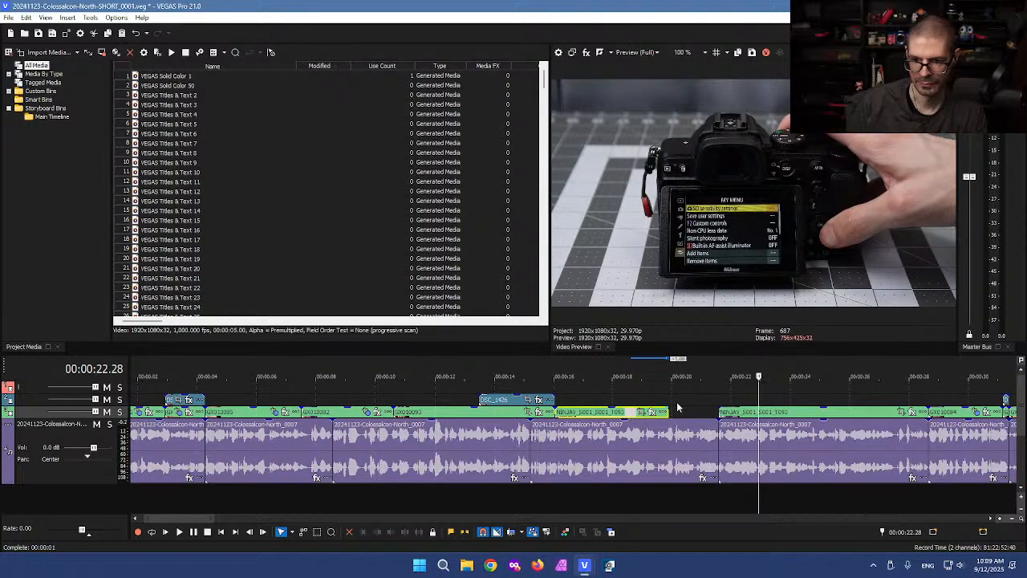
click(676, 408)
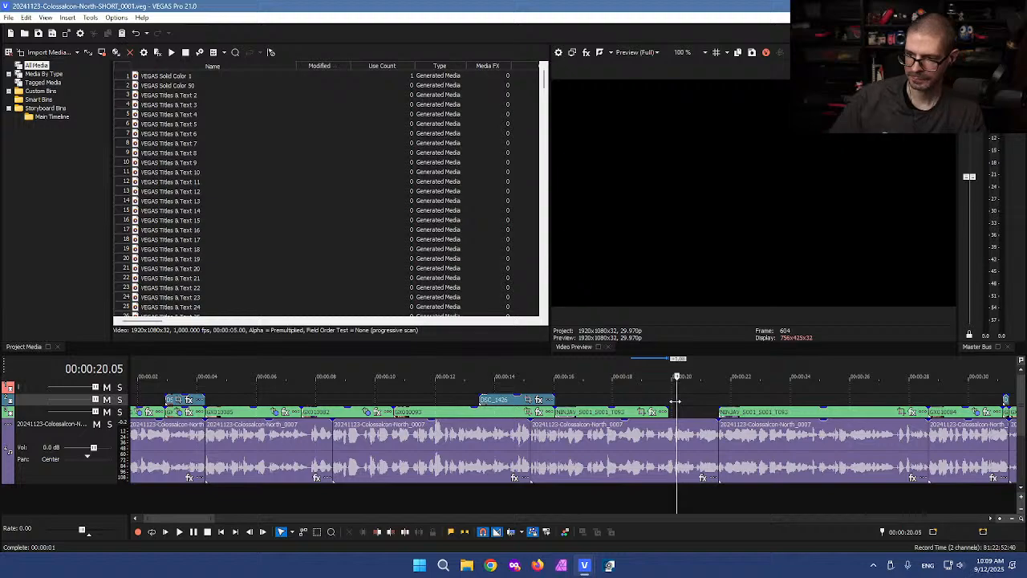
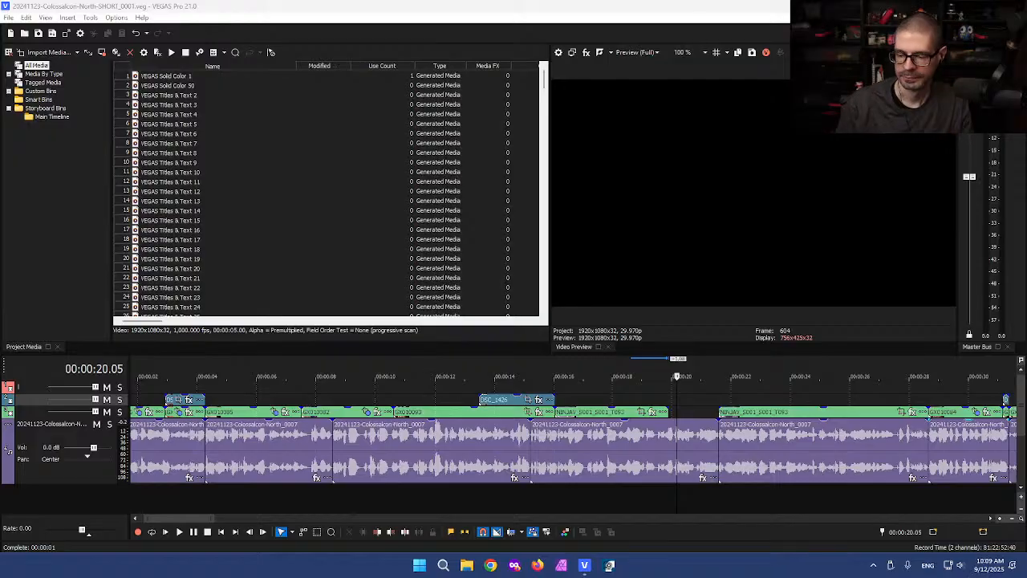
Step: Play back the edit and delete the unwanted short video clip where playback stops
click(564, 394)
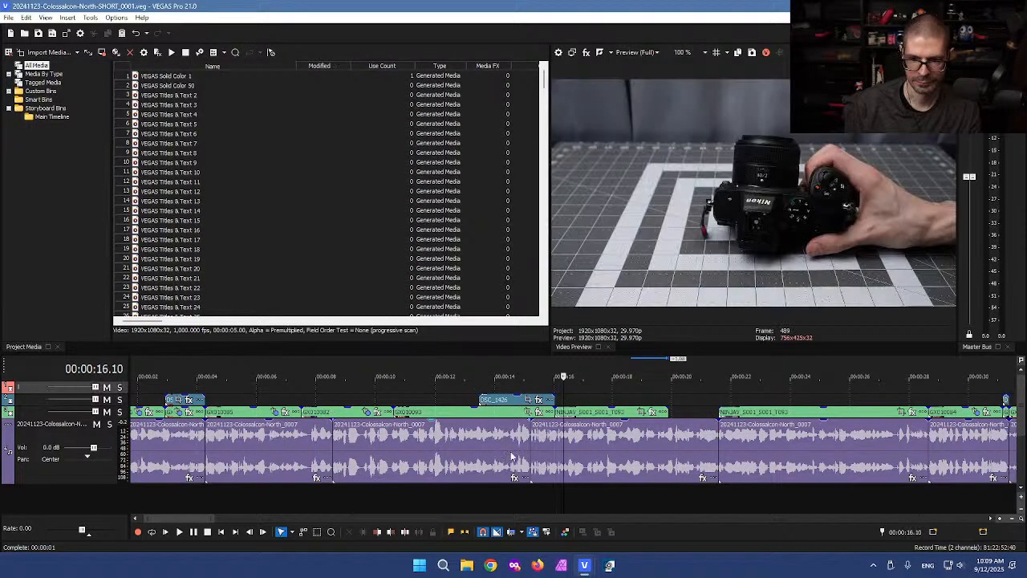
click(516, 452)
key(l)
key(l)
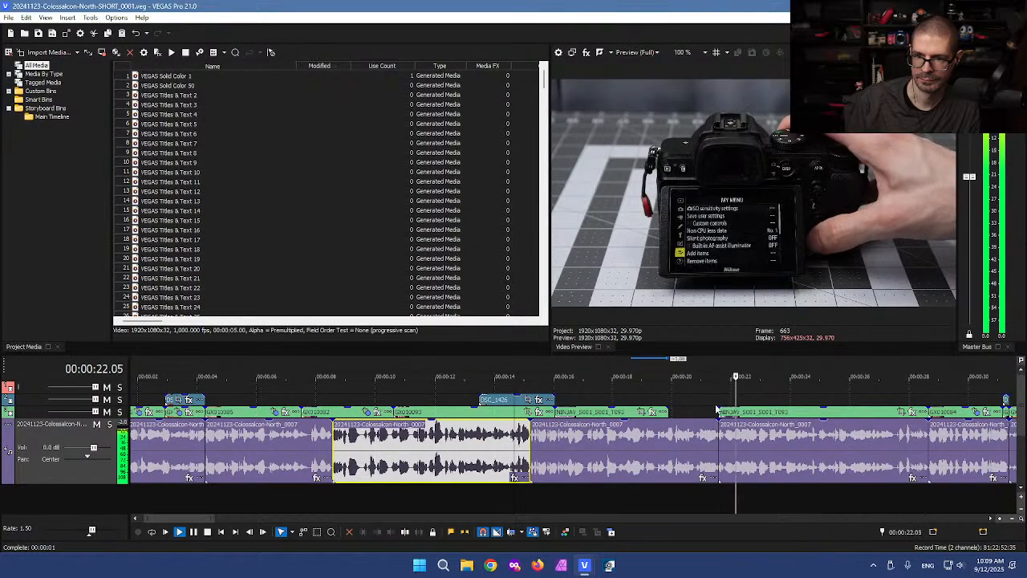
scroll(746, 427, down, 3)
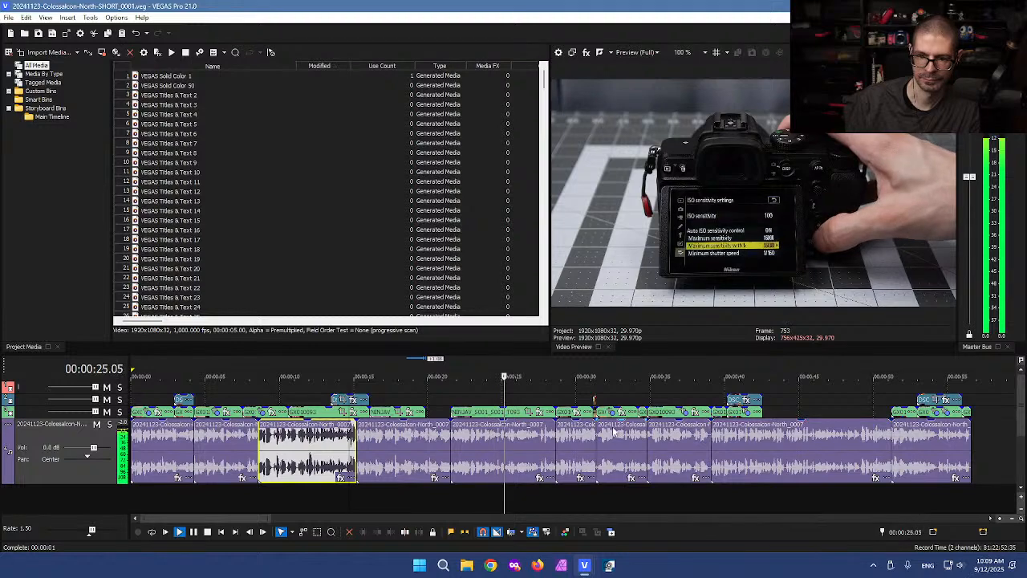
click(505, 412)
click(511, 414)
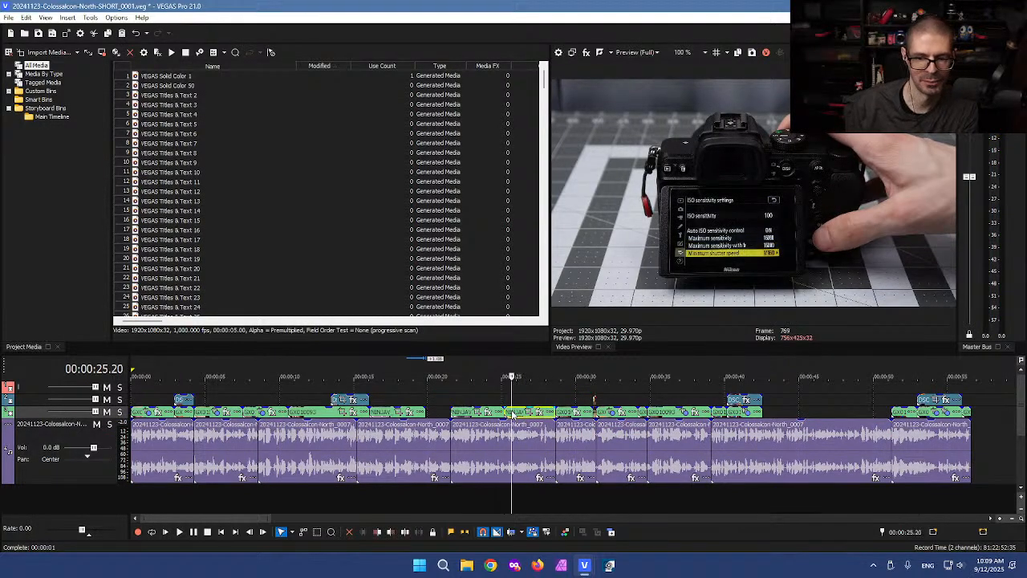
key(Delete)
Step: Box-select the clip and photo around 30 seconds and delete them, leaving a gap
click(566, 412)
scroll(620, 402, up, 4)
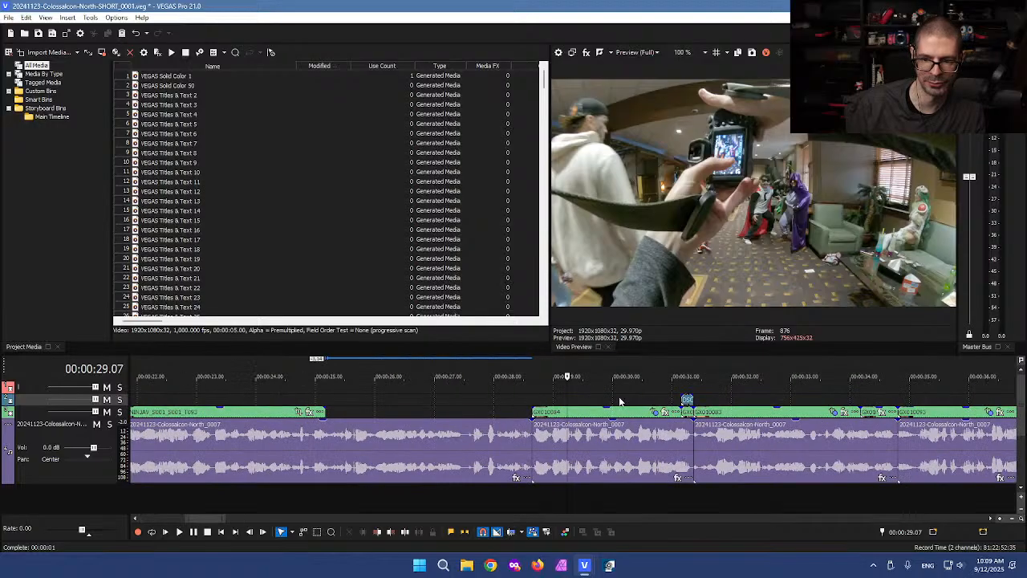
click(687, 392)
scroll(686, 395, up, 2)
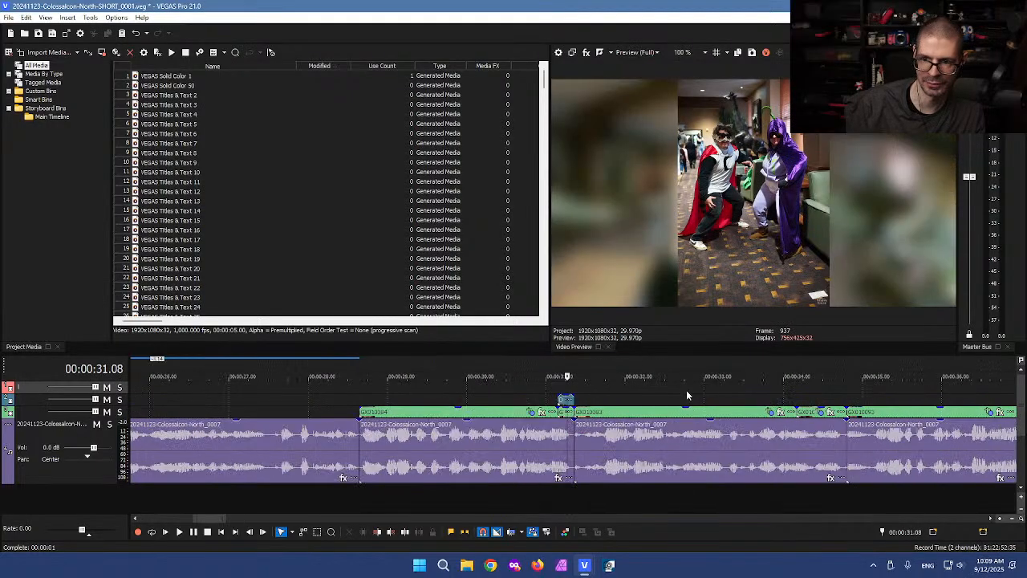
click(473, 401)
drag(434, 390, 573, 411)
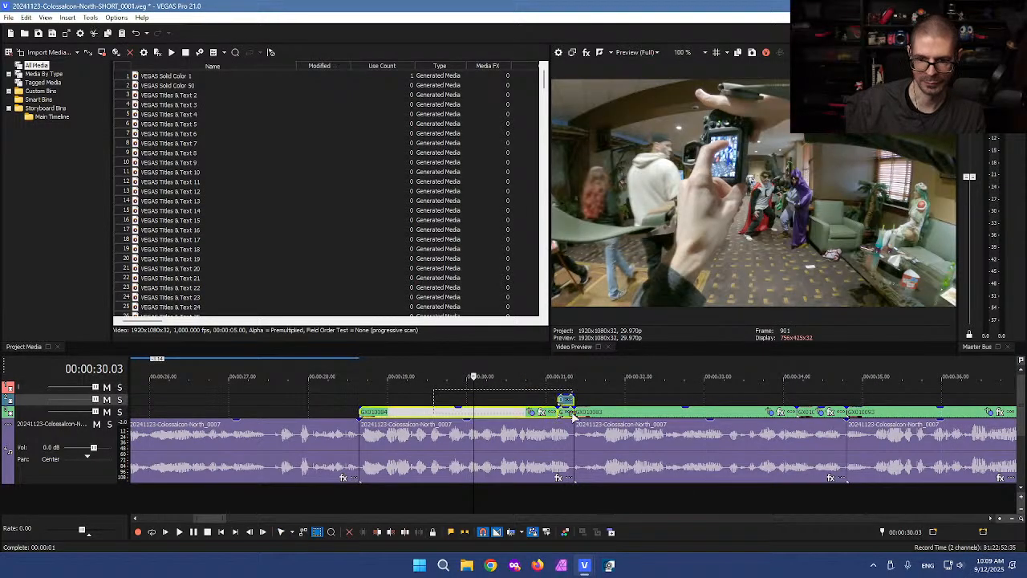
key(Delete)
click(525, 397)
key(ctrl+d)
Step: Switch to the full-length Colossalcon project and find the shot around 16:07–16:09
mouse_move(584, 564)
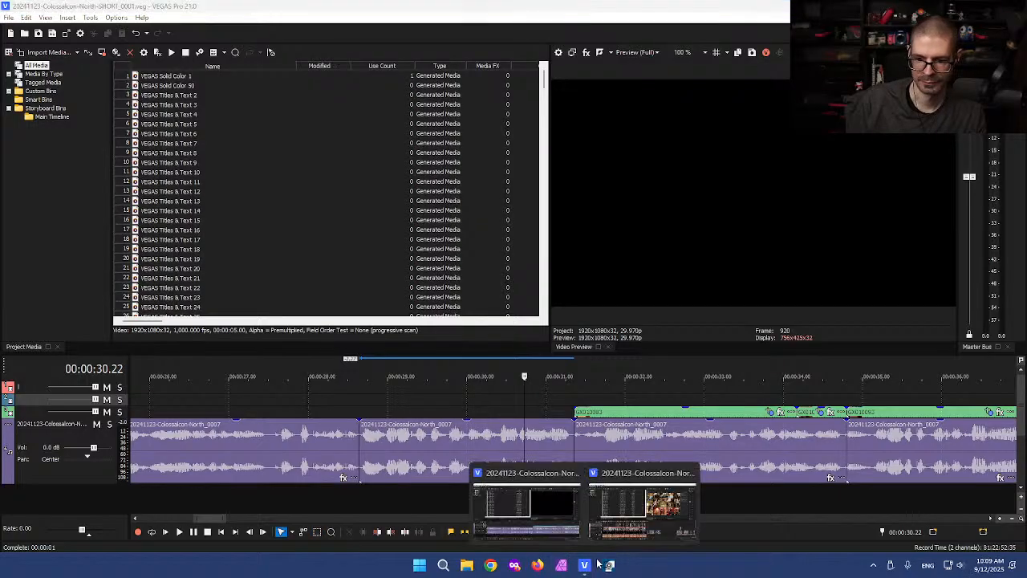
click(633, 508)
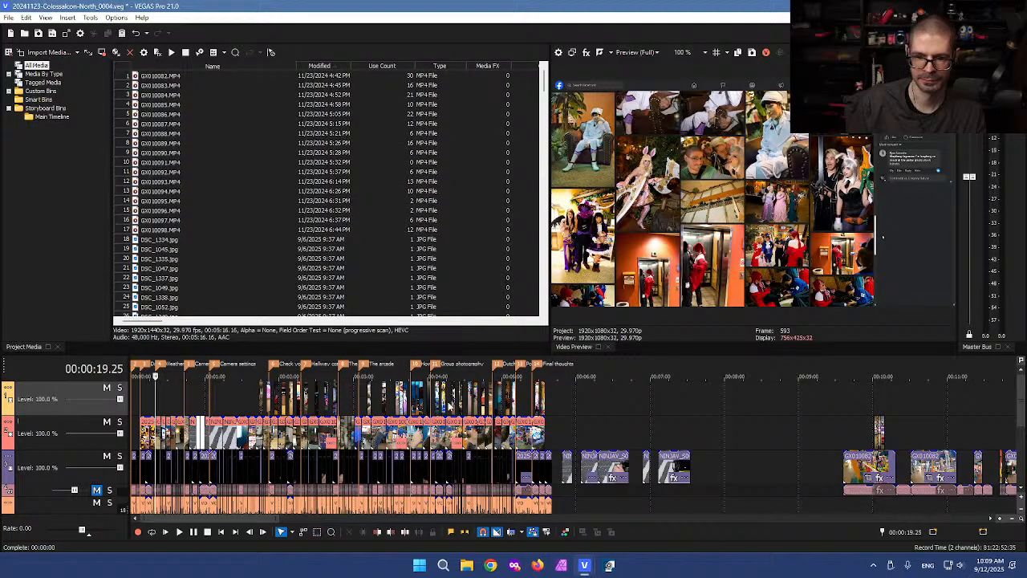
scroll(762, 418, down, 4)
click(729, 403)
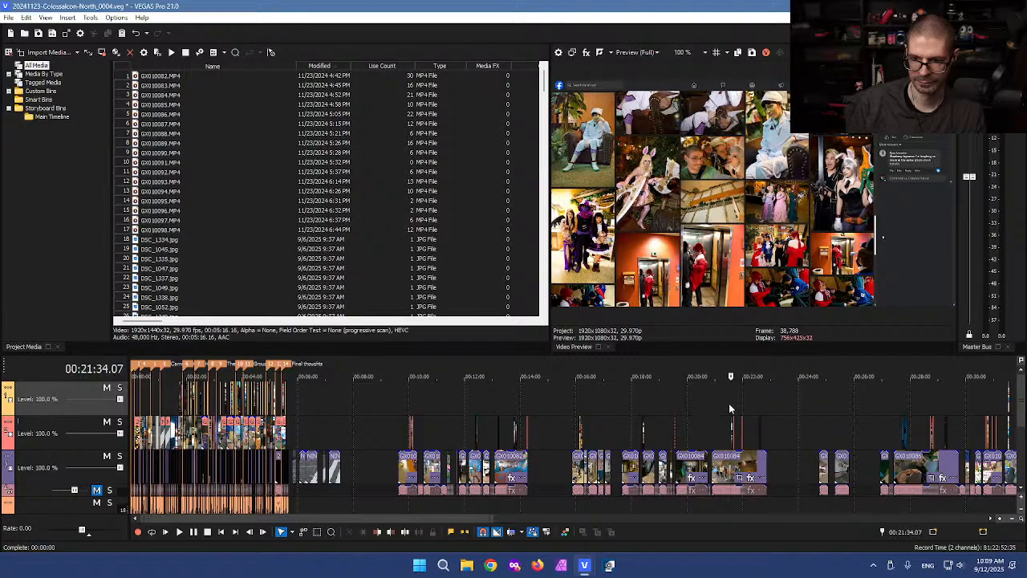
scroll(728, 403, up, 5)
click(538, 422)
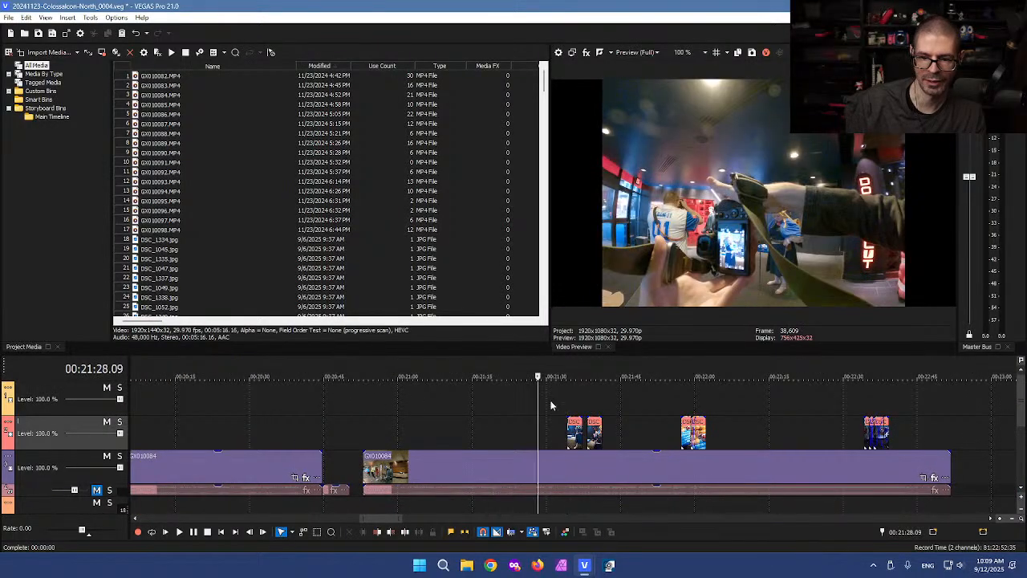
drag(538, 399, 450, 399)
scroll(526, 410, down, 2)
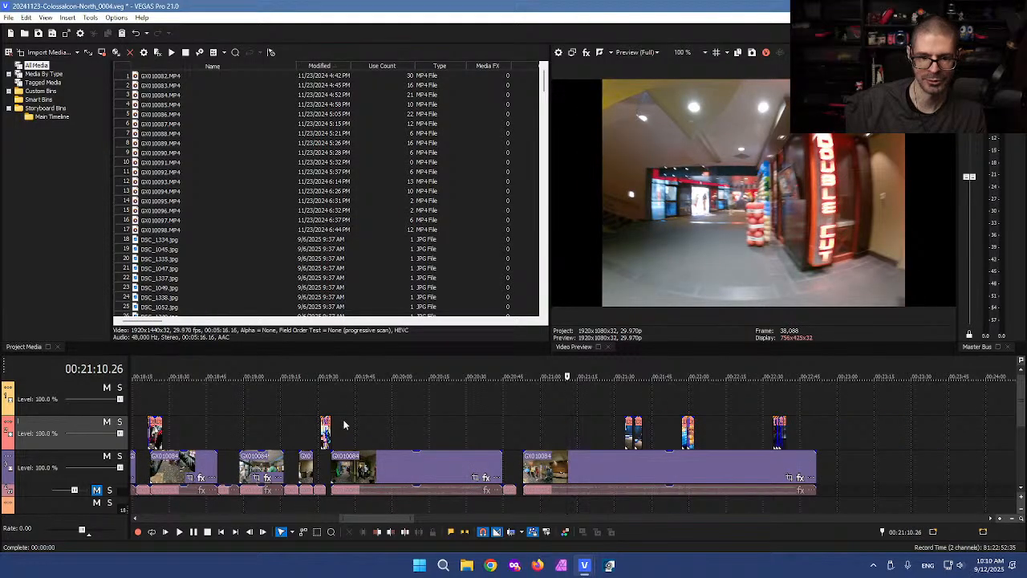
scroll(332, 406, down, 2)
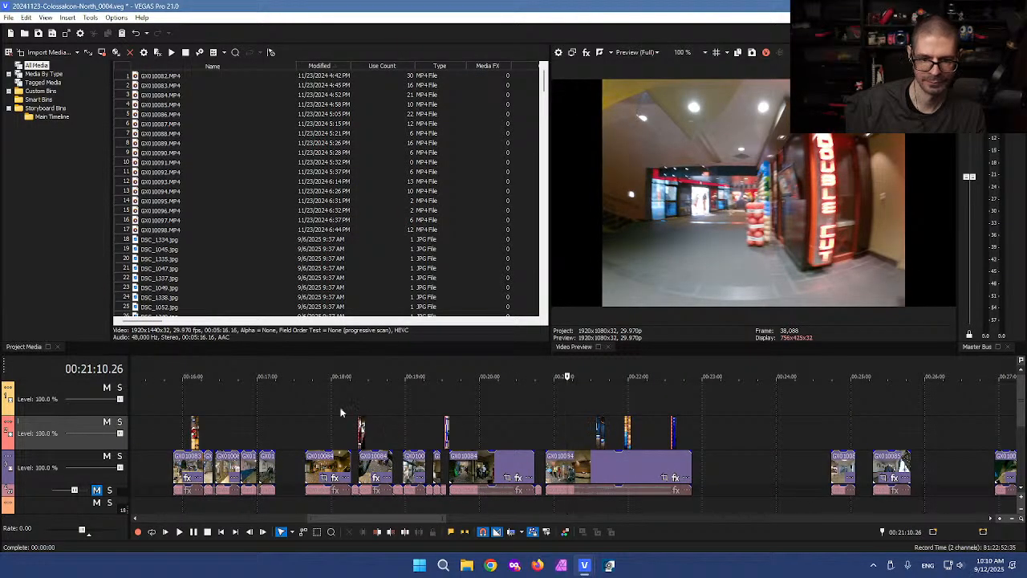
click(194, 409)
scroll(216, 405, up, 5)
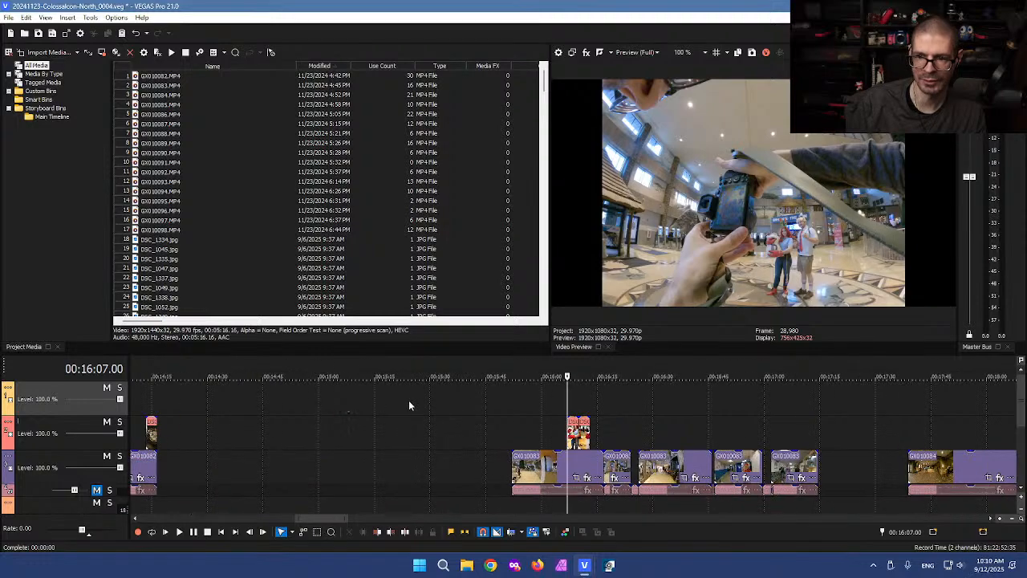
scroll(610, 401, up, 3)
click(587, 405)
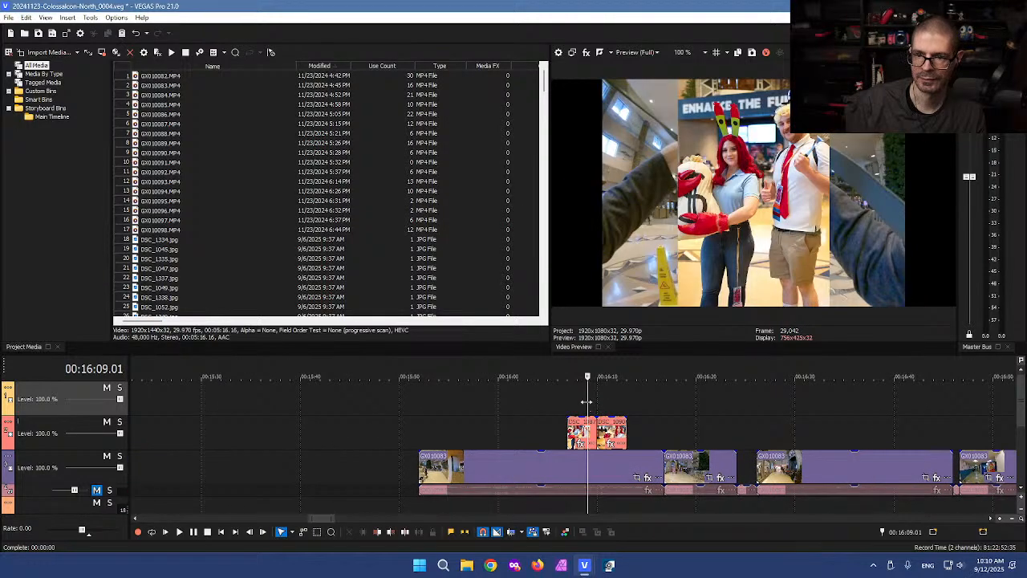
scroll(549, 413, up, 3)
drag(567, 399, 513, 415)
scroll(567, 405, up, 4)
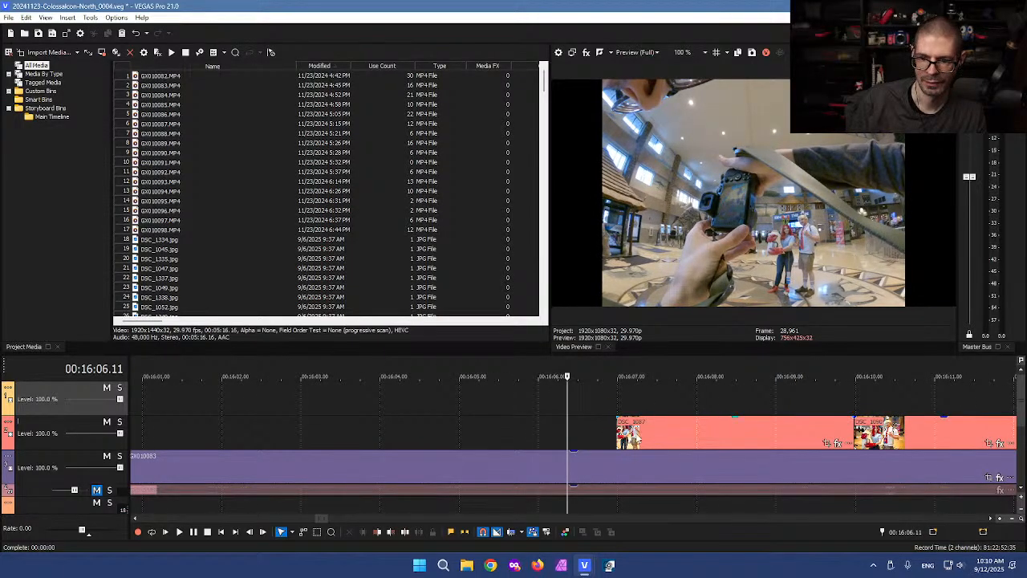
Step: Paste a photo at the playhead, delete the extra DSC_1087 photo, and align DSC_1086 to the playhead
key(ctrl+v)
click(594, 403)
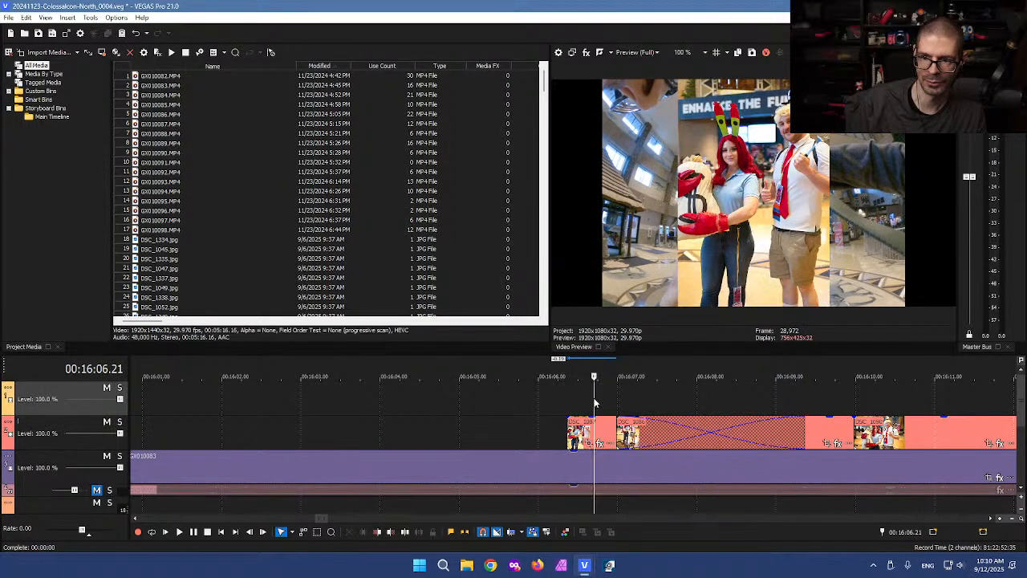
click(830, 396)
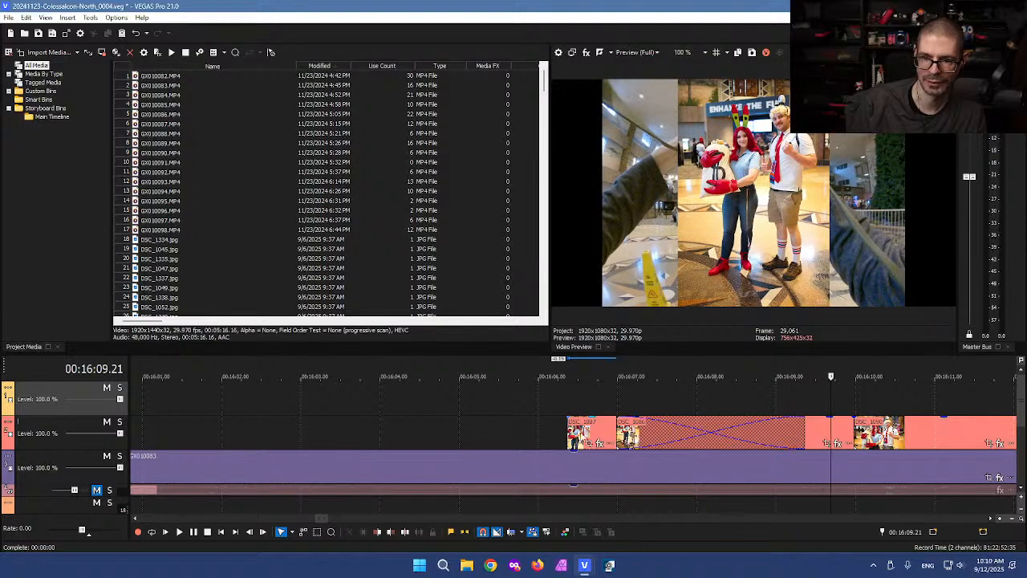
click(580, 429)
key(Delete)
drag(682, 422, 648, 436)
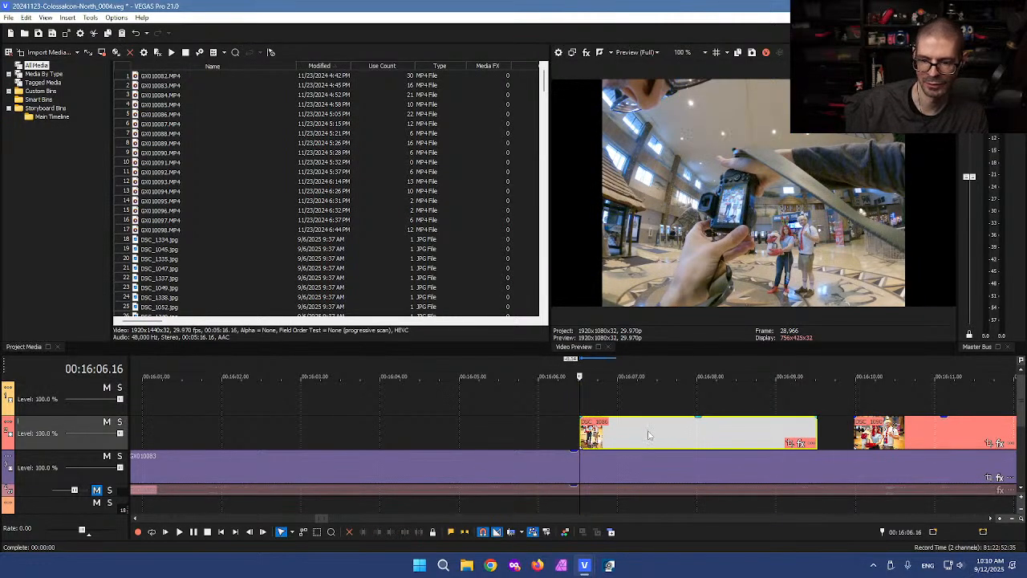
Step: Split GX010083 at 16:09 and 16:04, then cut DSC_1086 and the footage piece beneath it
click(816, 465)
key(s)
click(404, 469)
click(362, 472)
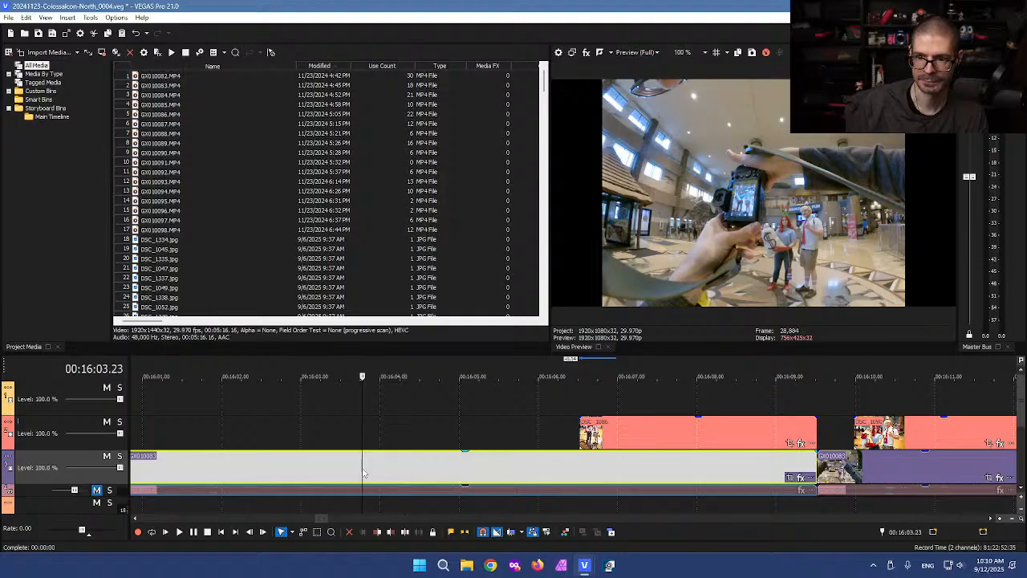
click(380, 470)
key(s)
key(d)
key(d)
drag(476, 390, 623, 470)
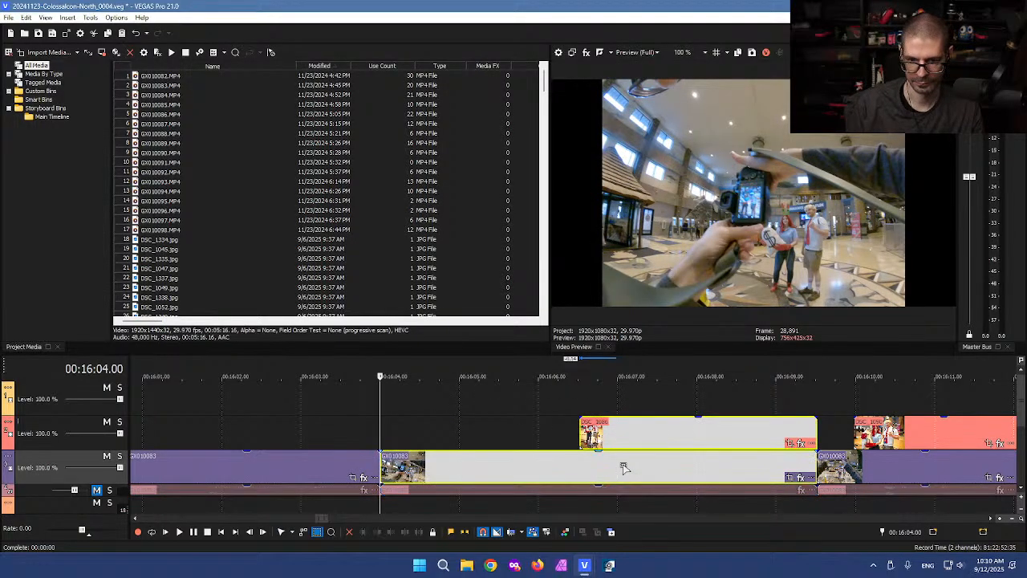
key(Delete)
scroll(525, 456, down, 10)
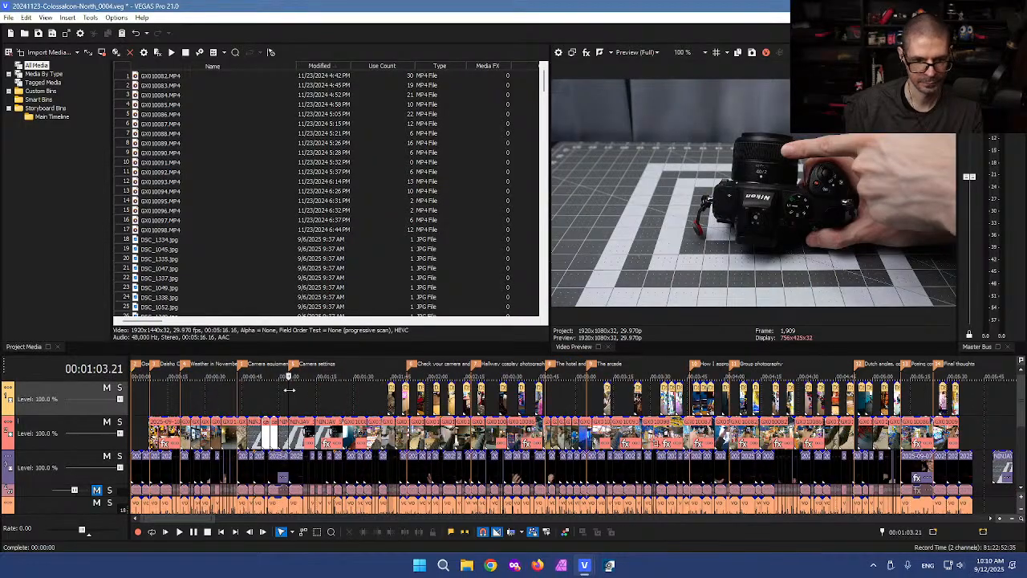
scroll(275, 395, down, 5)
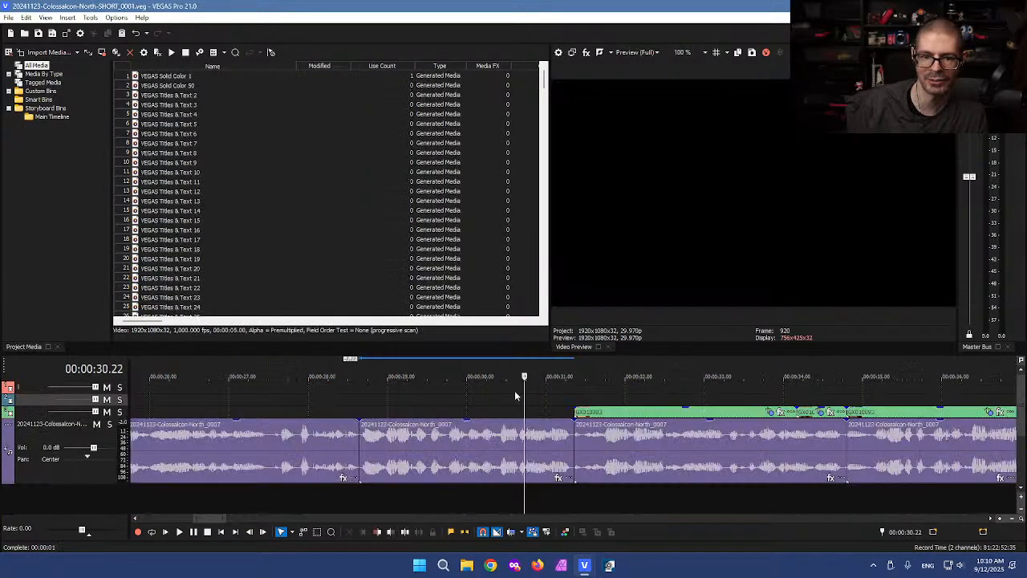
Step: Paste DSC_1086 and its GX010083 footage at the gap start and move them down one track
scroll(431, 403, down, 3)
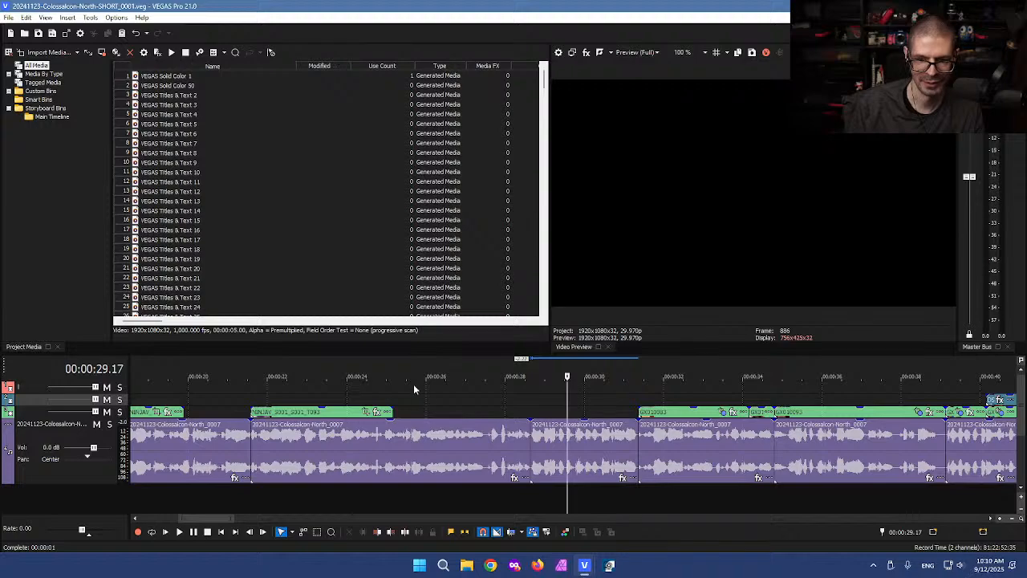
click(415, 385)
key(ctrl+v)
mouse_move(463, 404)
mouse_down()
mouse_move(451, 416)
mouse_move(469, 418)
mouse_up()
Step: Split GX010083 and DSC_1086 at 30.29 and delete the excess right-hand pieces
click(610, 418)
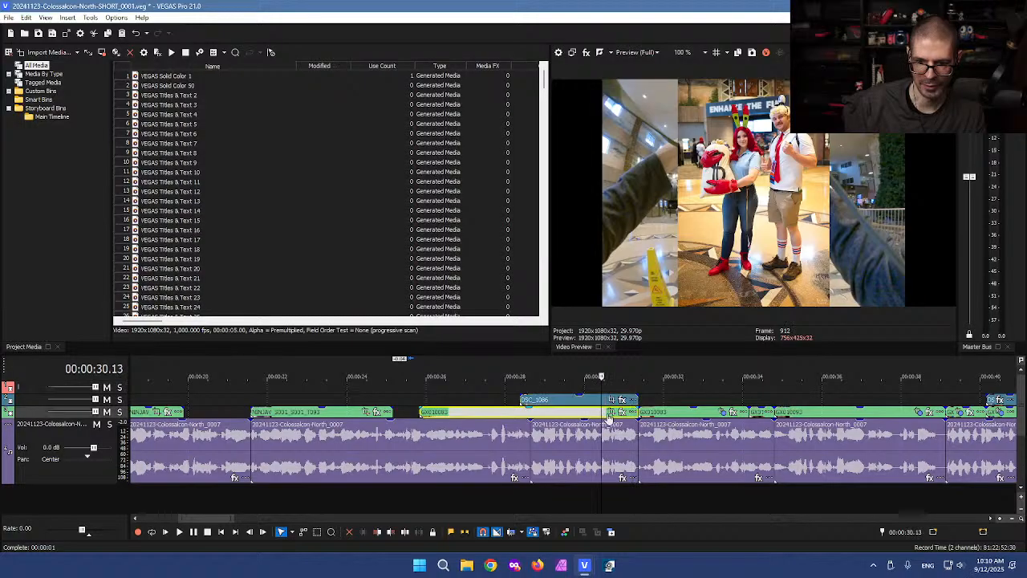
scroll(613, 416, up, 3)
click(652, 413)
key(s)
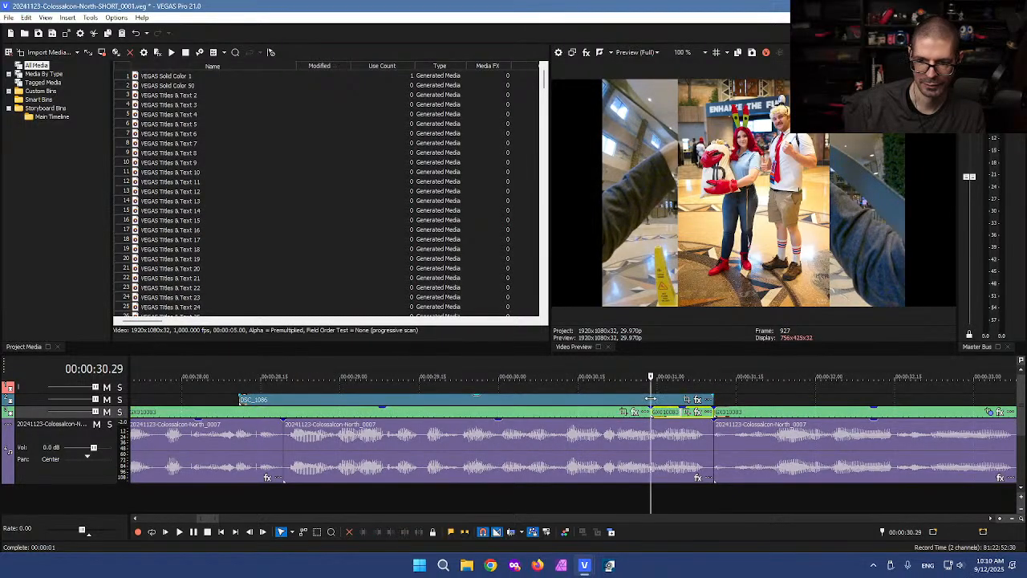
click(652, 402)
key(s)
click(661, 402)
key(Delete)
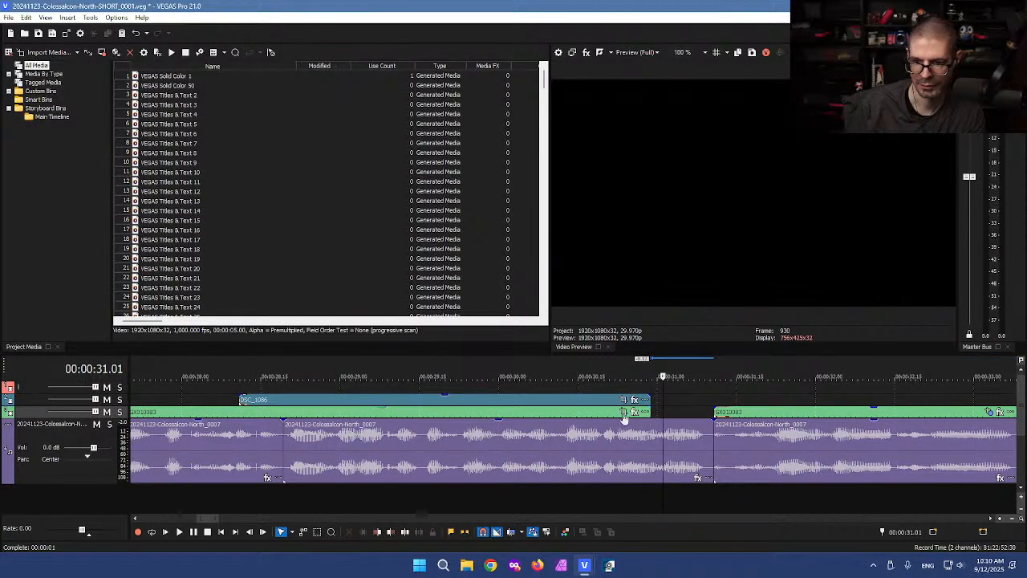
Step: Shift the pasted clips right and extend the preceding clip's end to close the gap
drag(482, 397, 574, 414)
scroll(443, 413, down, 3)
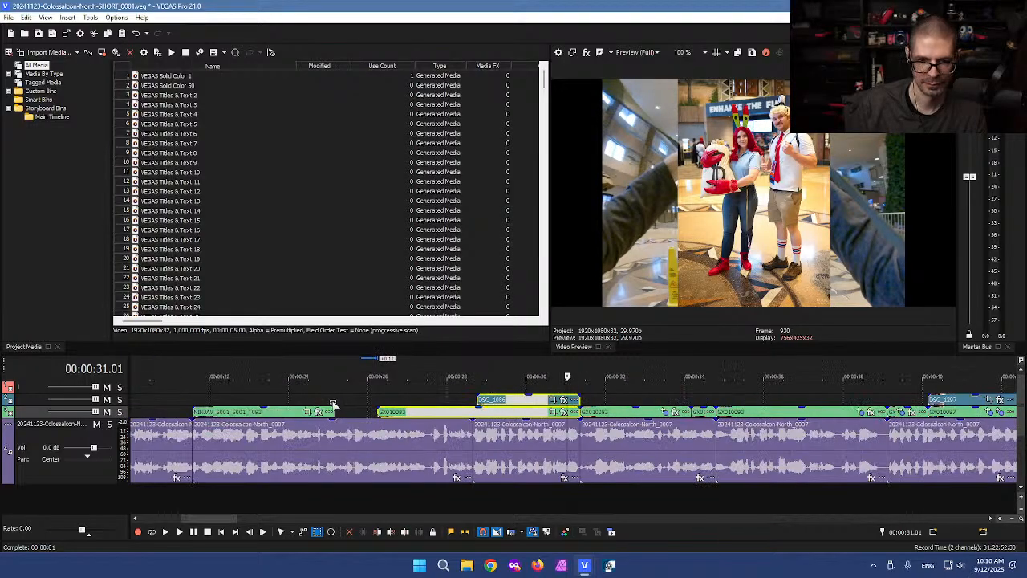
click(346, 405)
drag(334, 412, 368, 411)
Step: Lengthen the camera-desk clip to close the remaining gap before GX010083, then save
click(353, 399)
scroll(353, 401, down, 2)
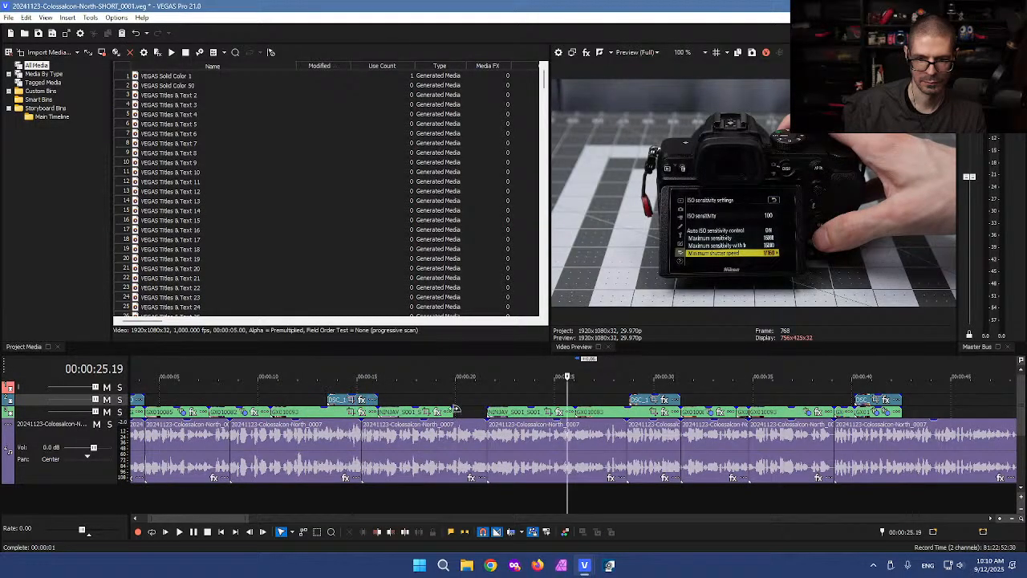
click(460, 411)
mouse_move(452, 412)
mouse_down()
mouse_move(483, 413)
mouse_move(472, 412)
mouse_up()
click(462, 397)
key(ctrl+s)
Step: Play back the edit, trim a video clip's start slightly later, and save the SHORT project
key(l)
key(l)
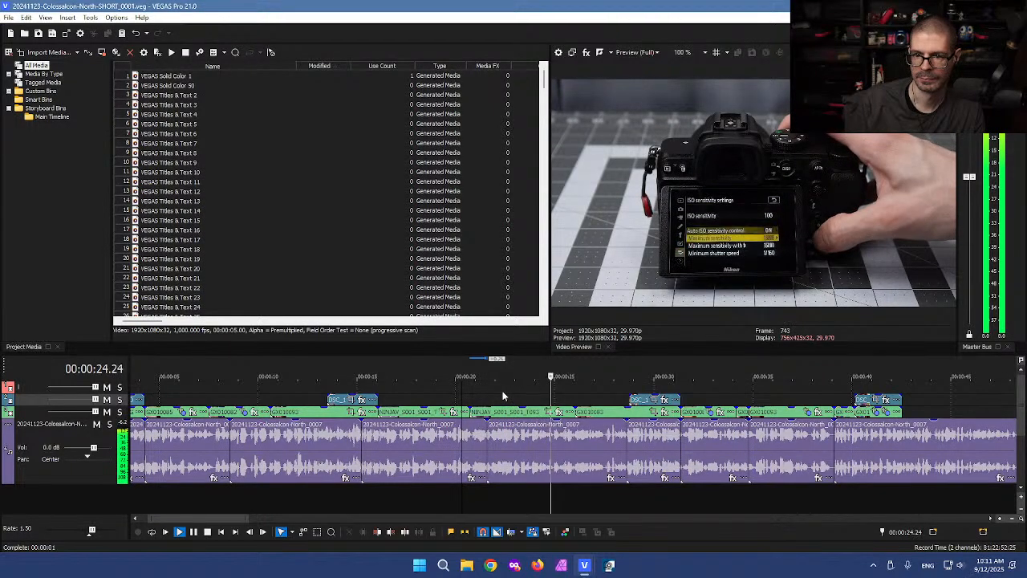
key(k)
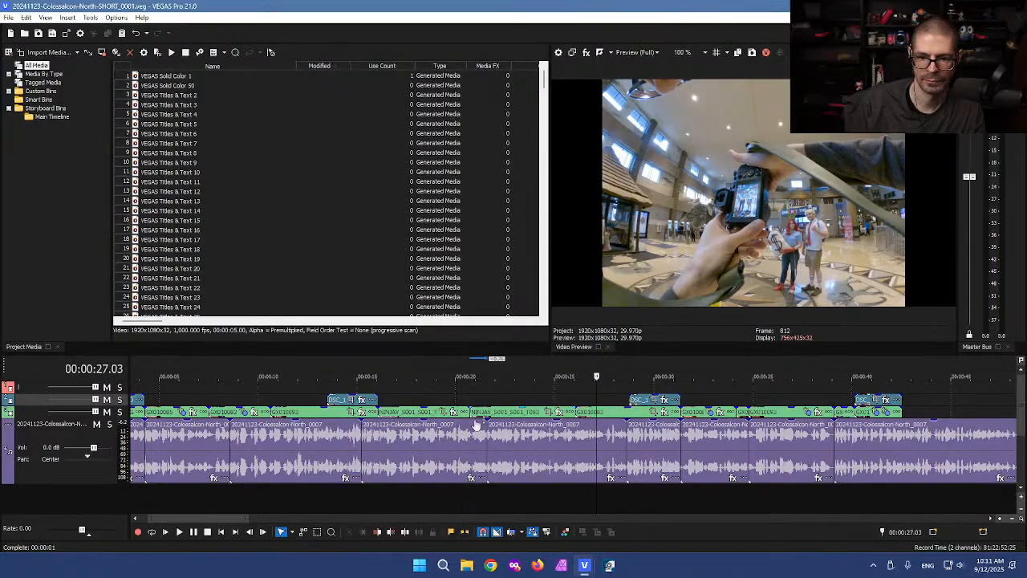
drag(473, 413, 574, 411)
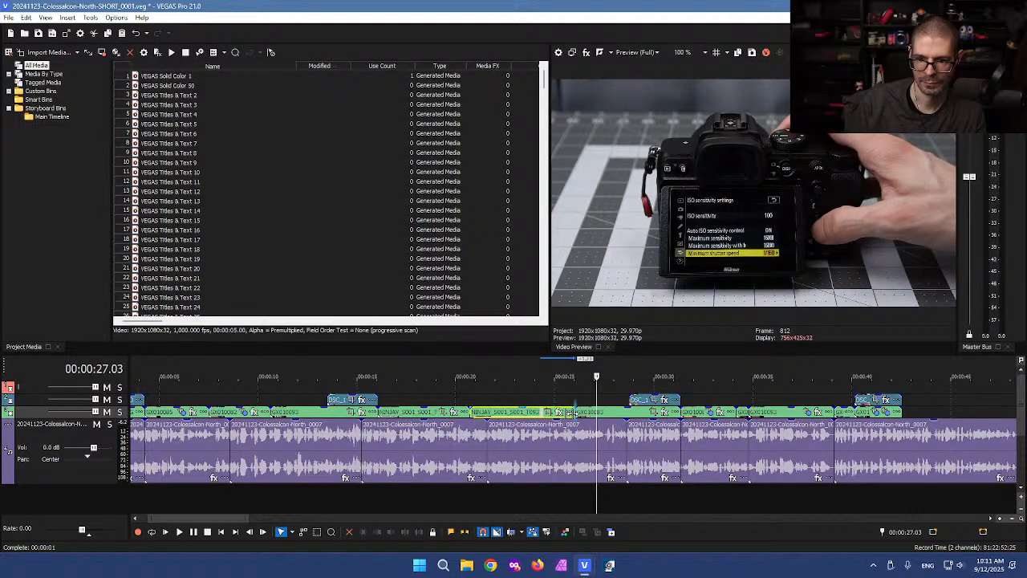
click(522, 399)
key(ctrl+s)
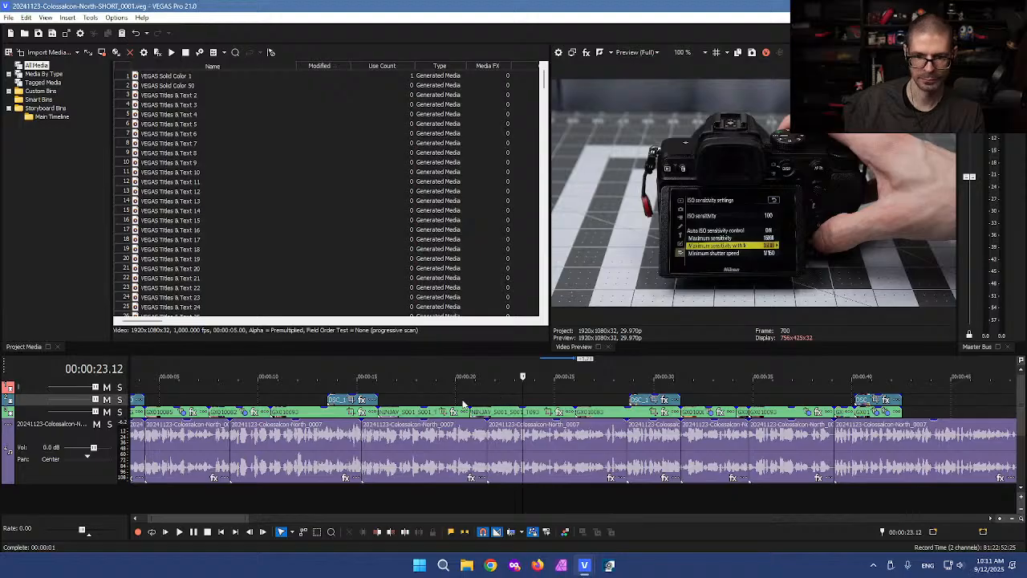
Step: Review from about 19 seconds, delete the short clip at 34 seconds, then undo the deletion
click(454, 396)
key(l)
key(l)
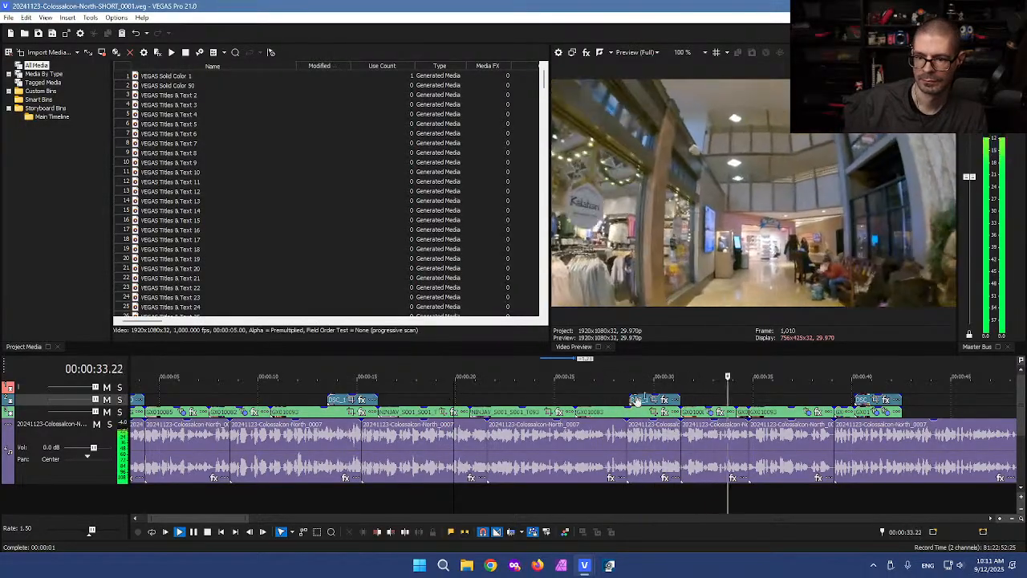
key(k)
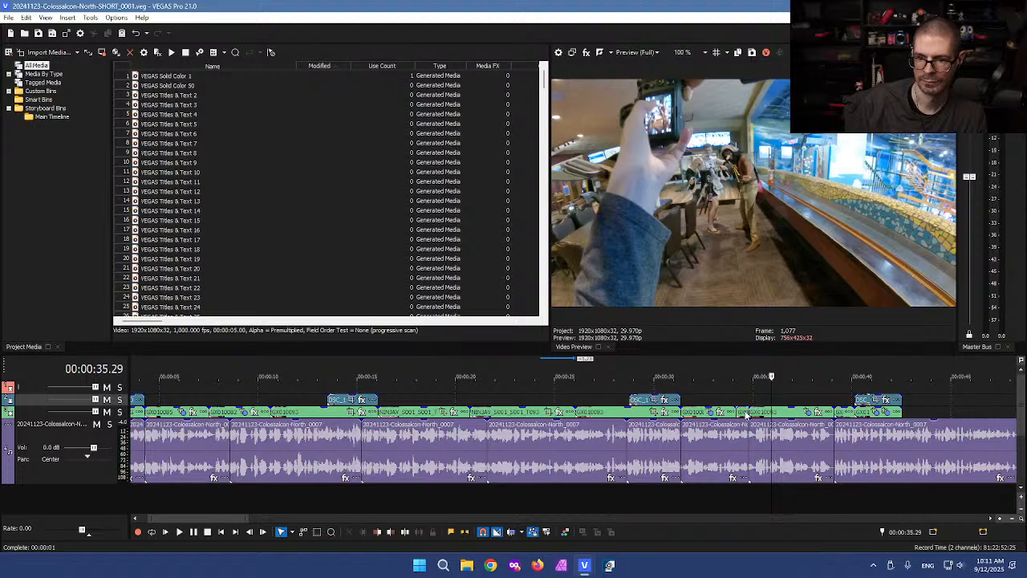
click(743, 413)
key(Delete)
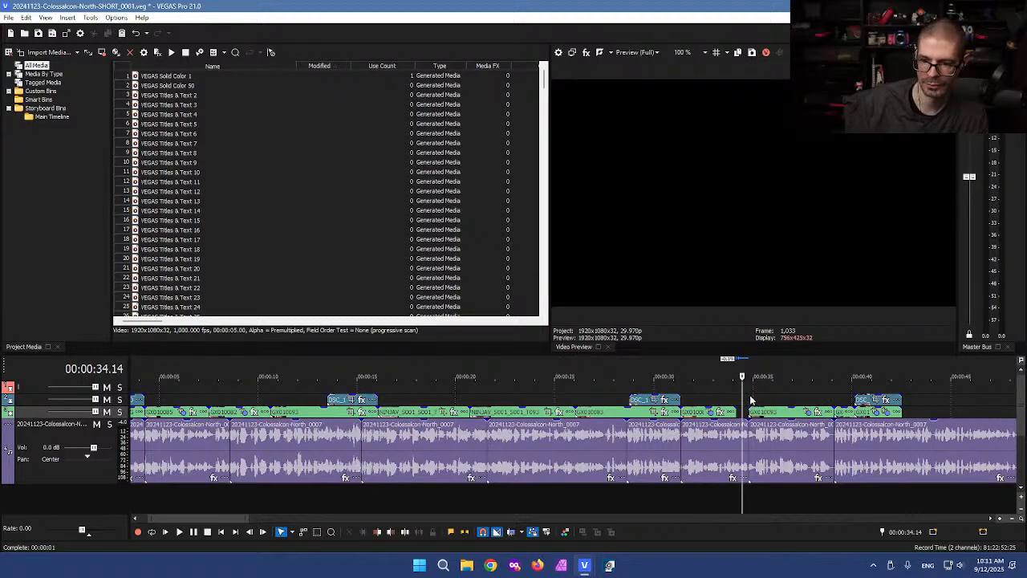
key(ctrl+z)
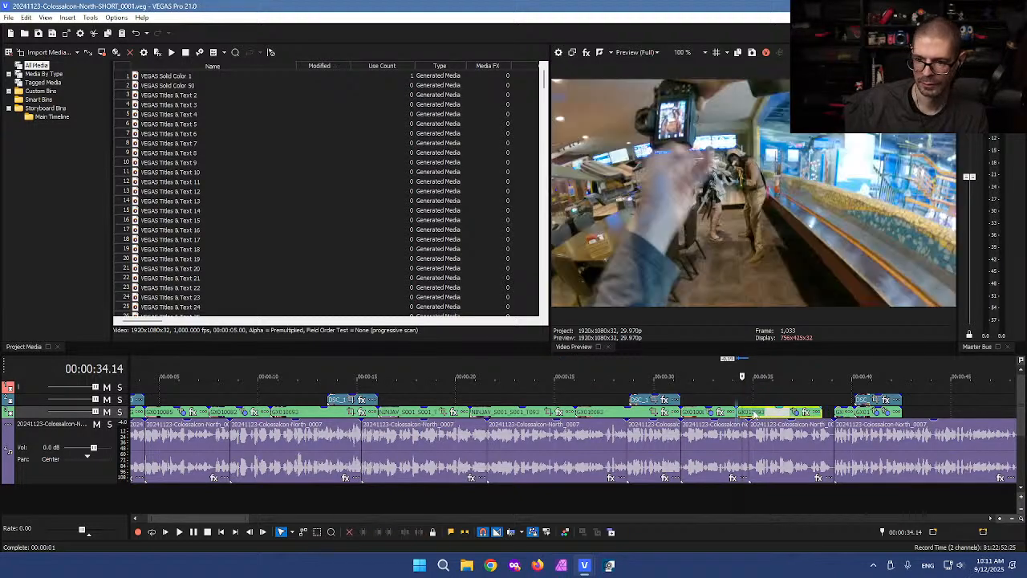
click(789, 388)
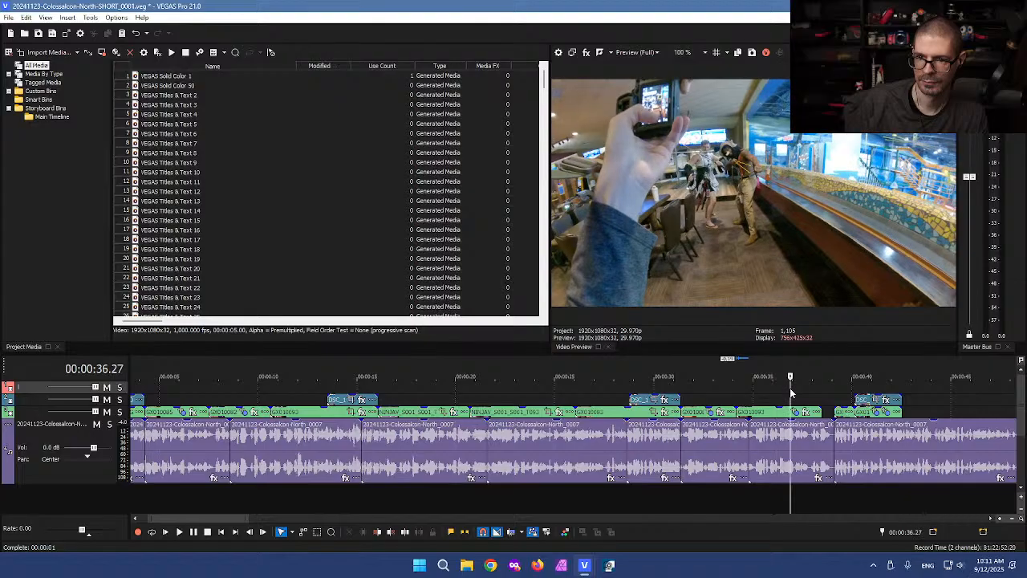
scroll(789, 387, up, 3)
scroll(789, 388, up, 2)
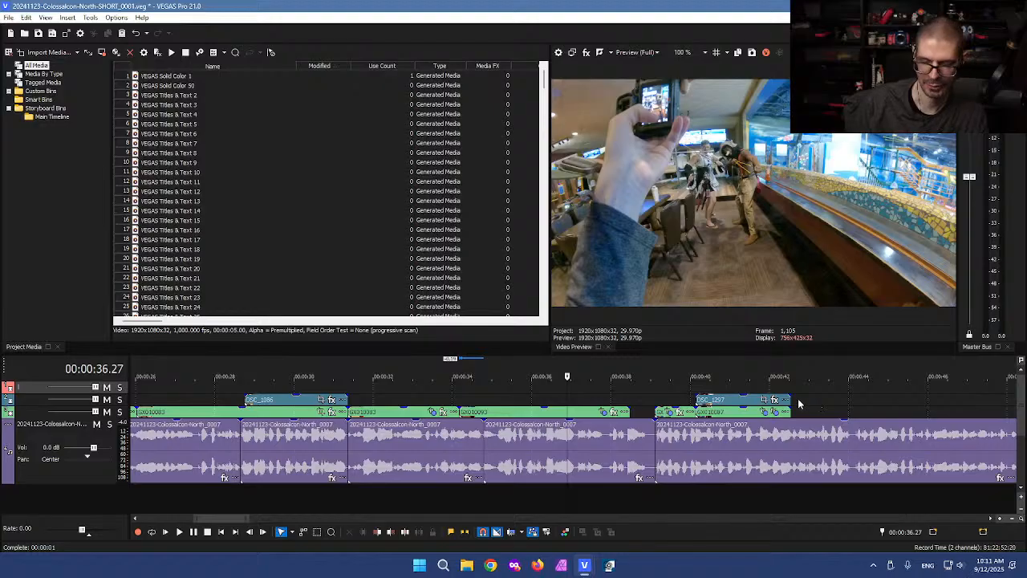
scroll(866, 442, down, 5)
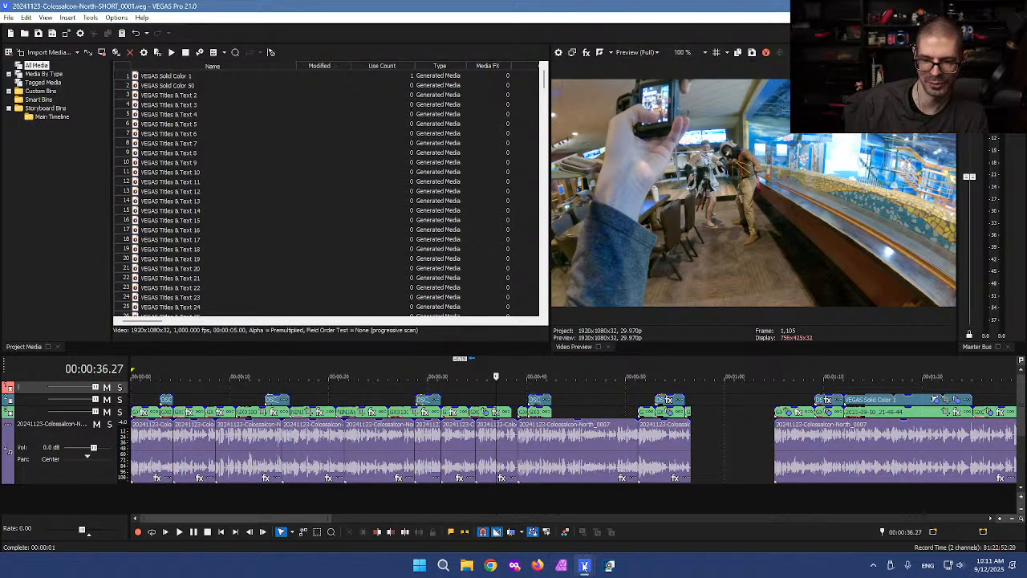
Step: Switch to the North_0004 project and zoom to the third photo around 54:40
mouse_move(584, 564)
click(633, 513)
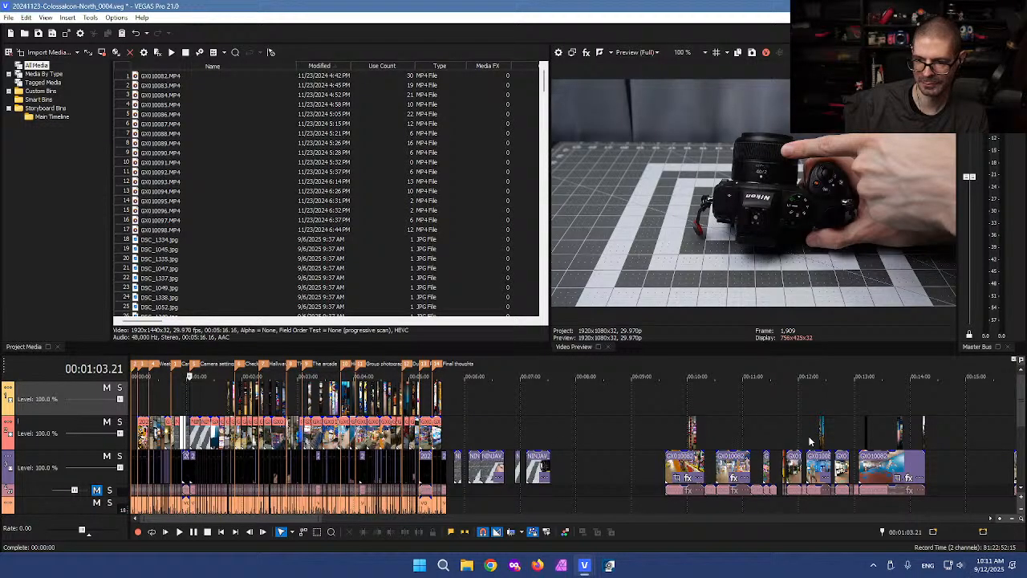
scroll(762, 439, up, 5)
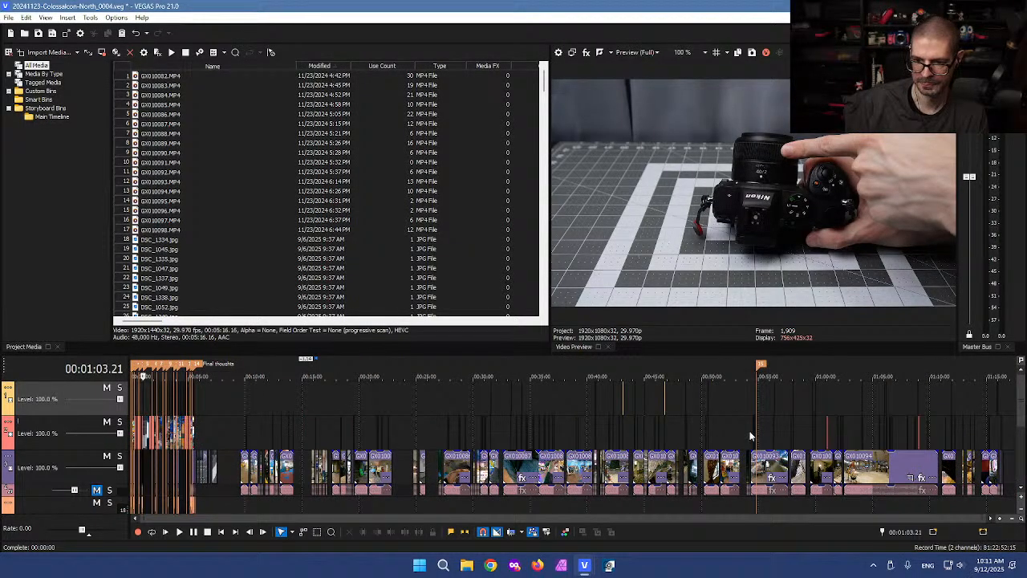
click(758, 430)
scroll(758, 429, up, 5)
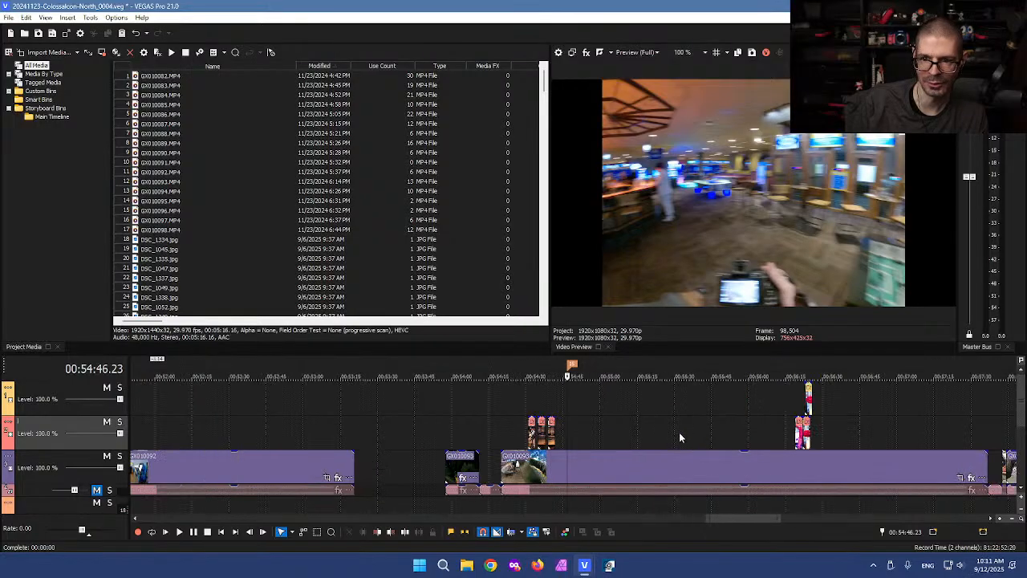
scroll(553, 433, up, 3)
scroll(498, 409, up, 3)
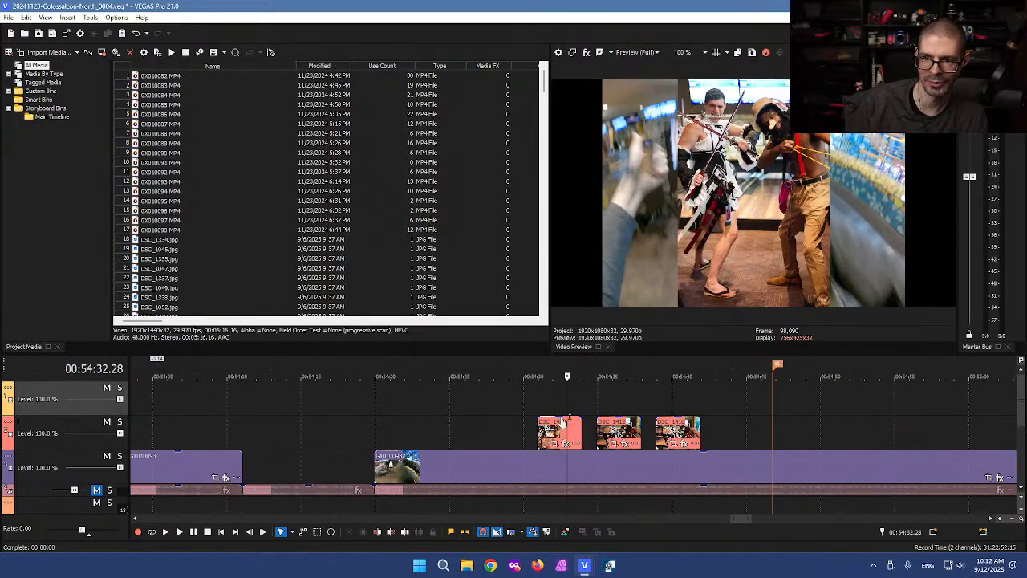
click(620, 406)
click(675, 406)
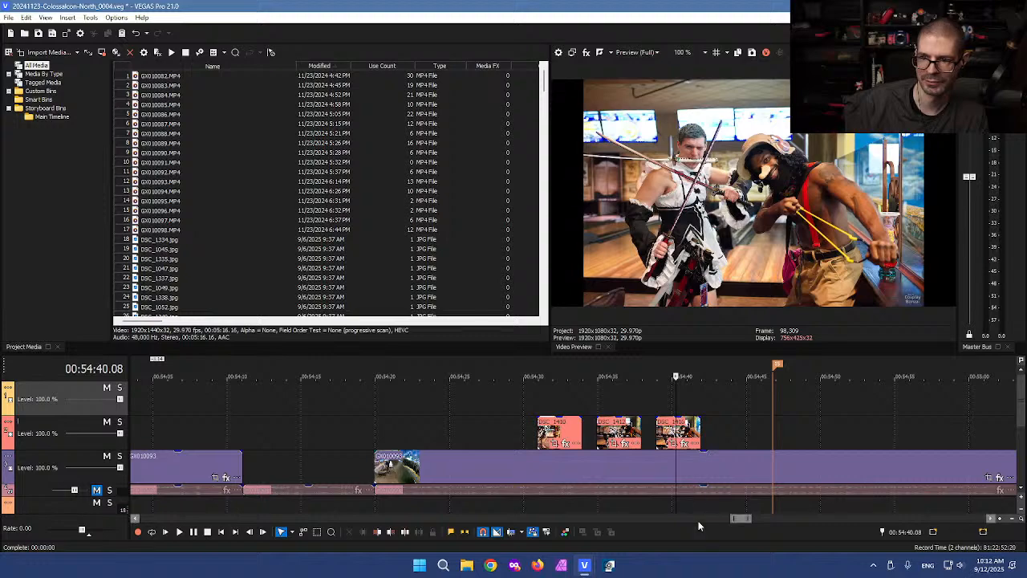
Step: Split the long GX010093 clip twice and delete the piece and photo between the cuts
click(700, 461)
key(s)
click(615, 466)
key(s)
drag(648, 395, 683, 469)
key(Delete)
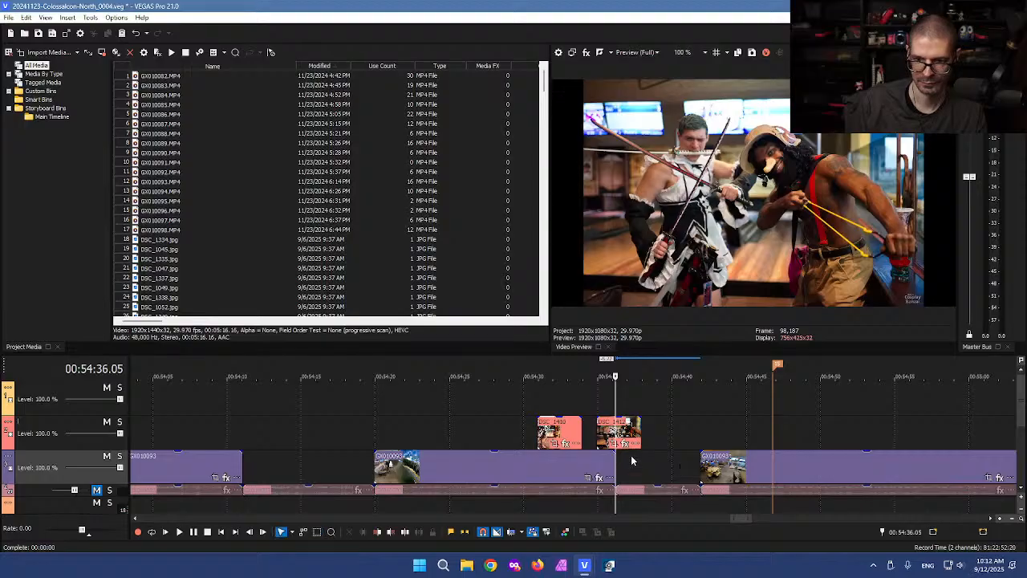
scroll(631, 461, down, 15)
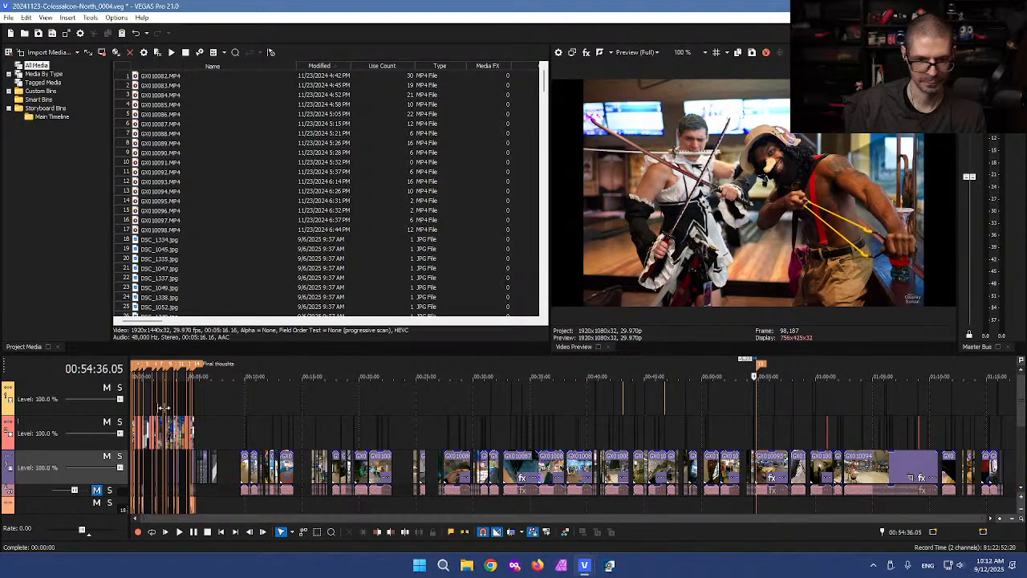
Step: Return to SHORT_0001 and extend the clip near 40 seconds leftward to close the gap
mouse_move(583, 572)
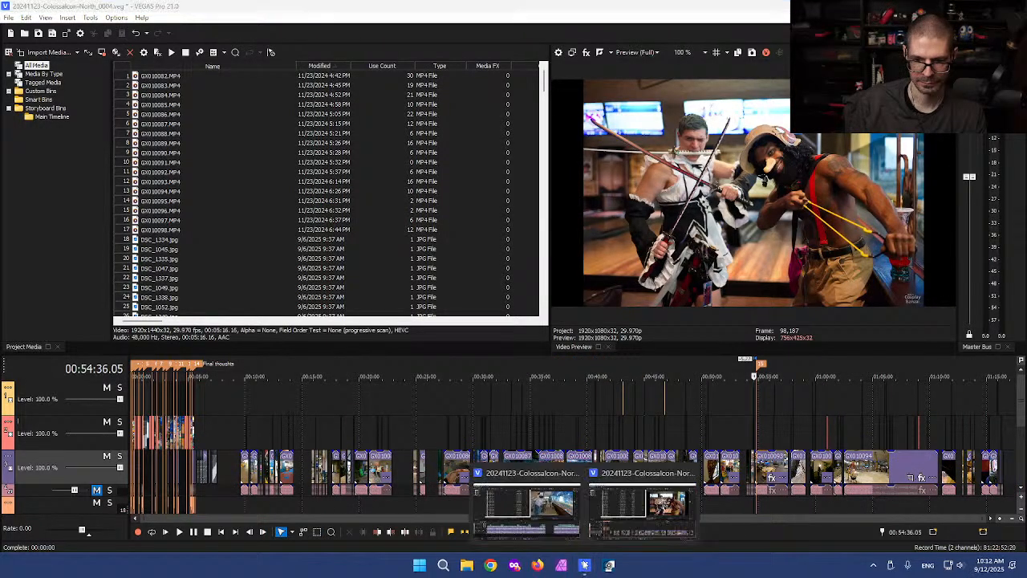
click(529, 497)
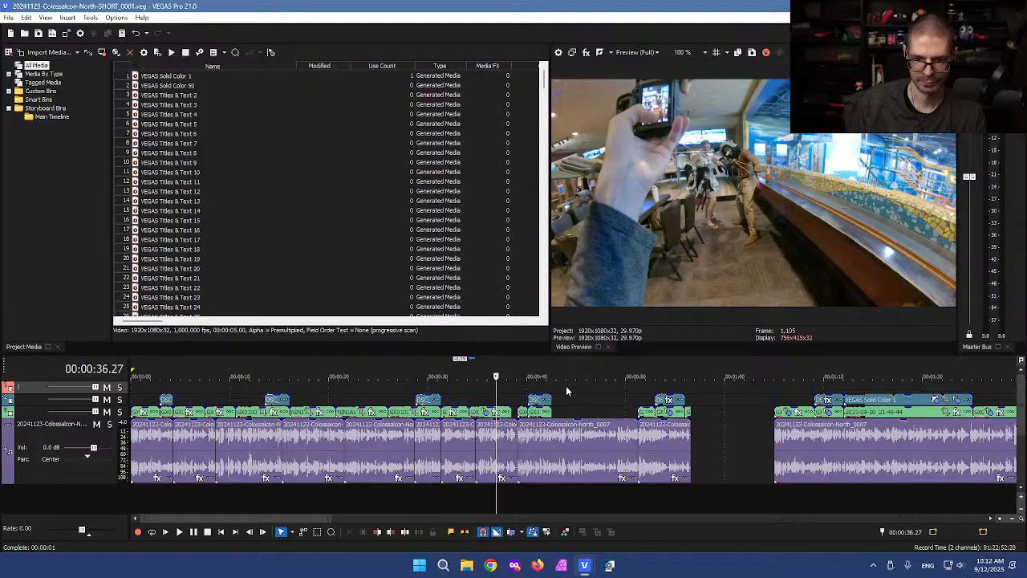
click(565, 385)
scroll(565, 385, up, 4)
click(555, 385)
click(476, 387)
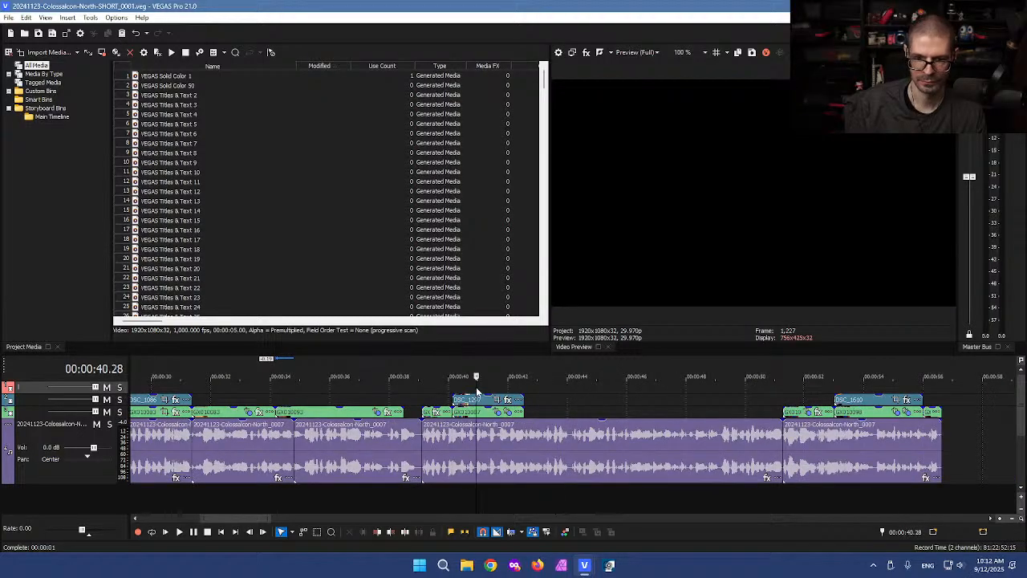
click(419, 410)
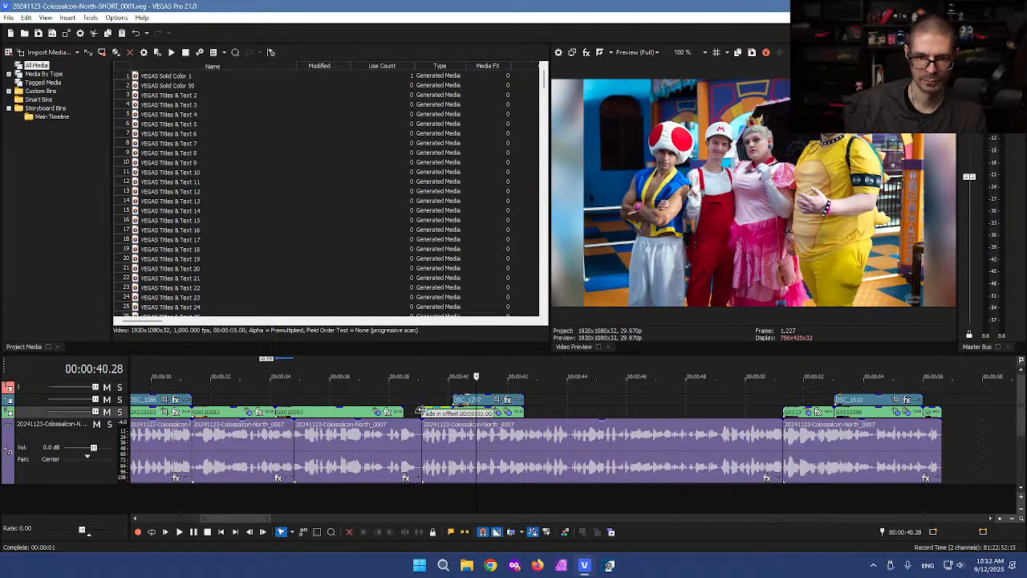
drag(420, 411, 404, 412)
Step: Check the timeline by jumping the playhead between about 10 and 43 seconds
click(385, 388)
scroll(372, 398, down, 3)
scroll(369, 397, down, 2)
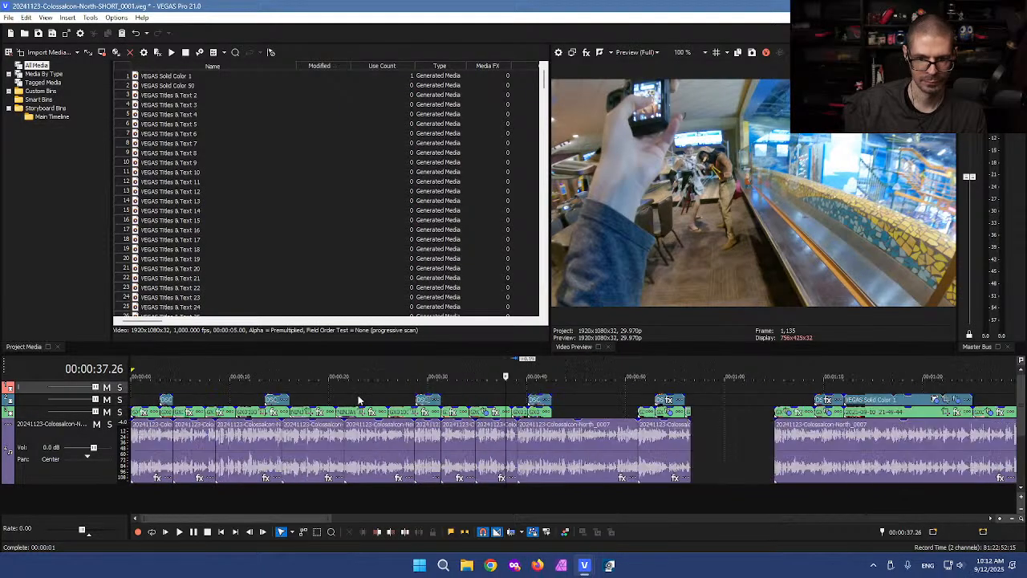
scroll(332, 401, down, 2)
click(204, 390)
click(183, 390)
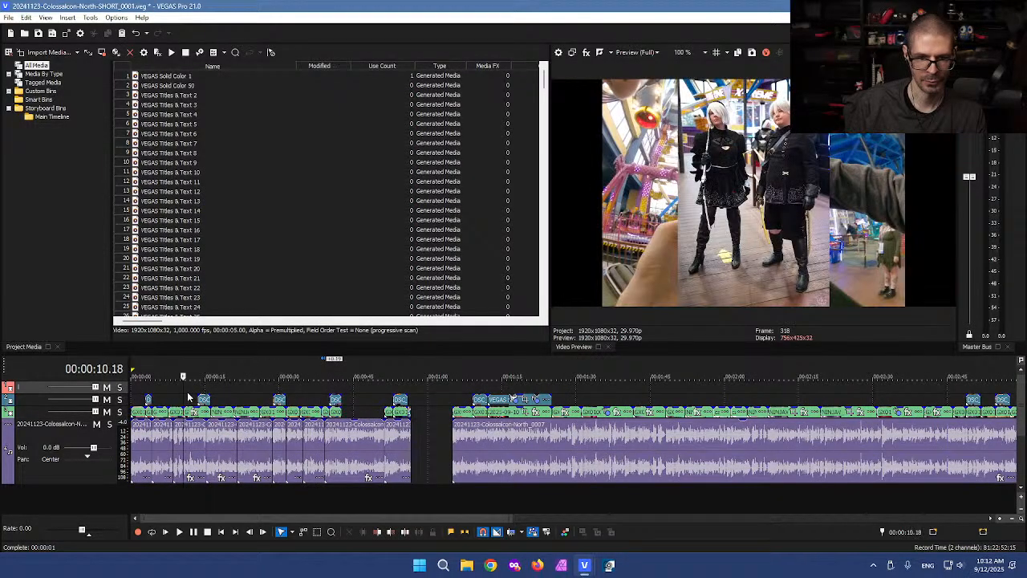
scroll(454, 391, up, 4)
click(527, 390)
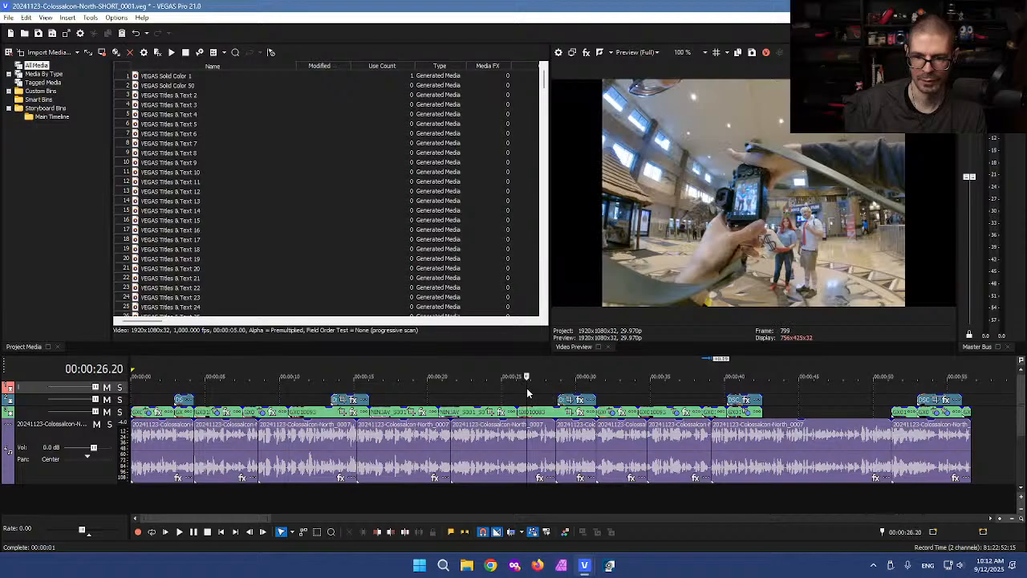
click(746, 391)
click(774, 385)
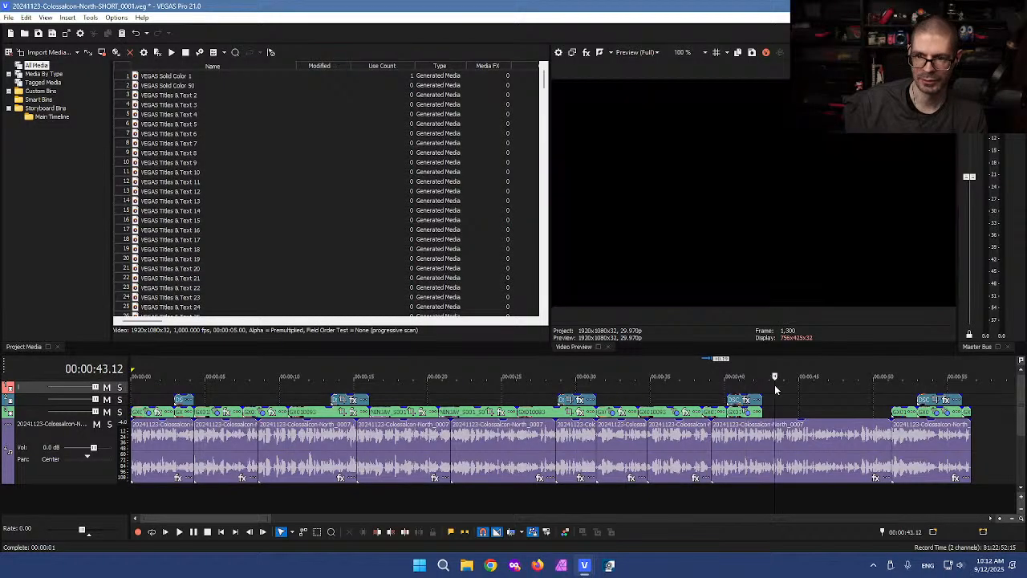
click(711, 394)
click(686, 394)
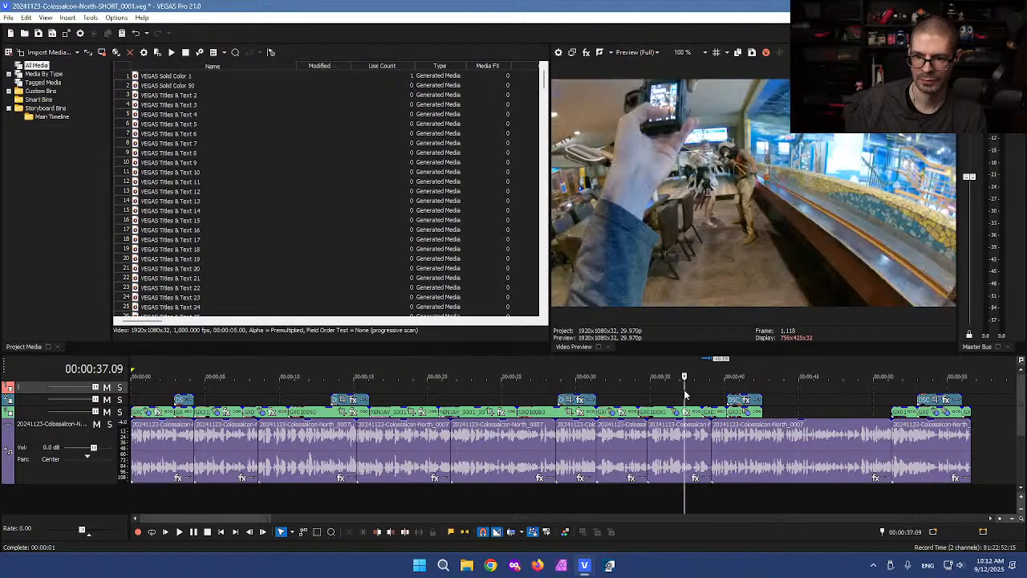
scroll(659, 397, up, 3)
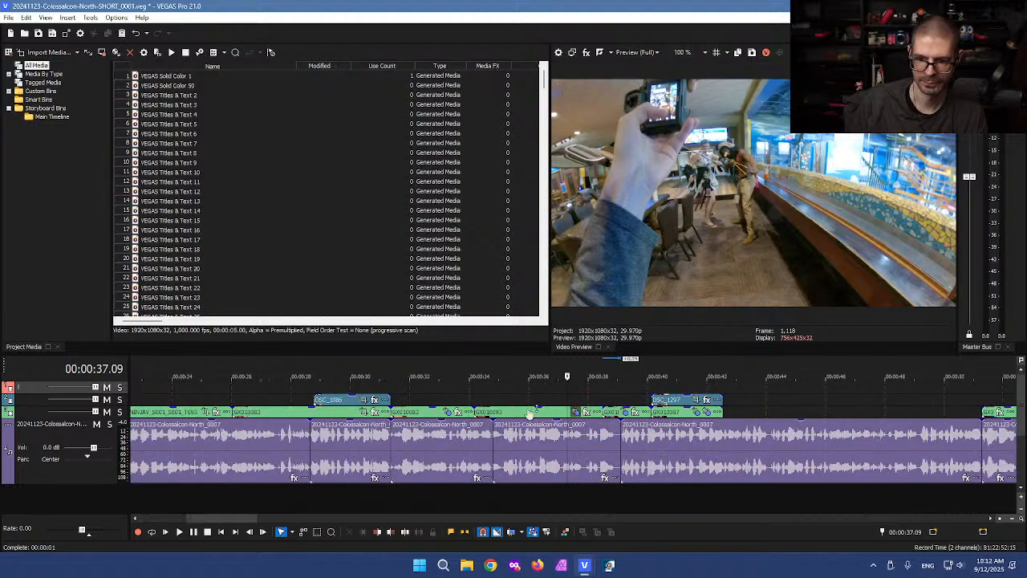
click(506, 391)
Step: Paste GX010093 and DSC_1416, pushing DSC_1297 and GX010087 later to make room
click(474, 387)
key(ctrl+v)
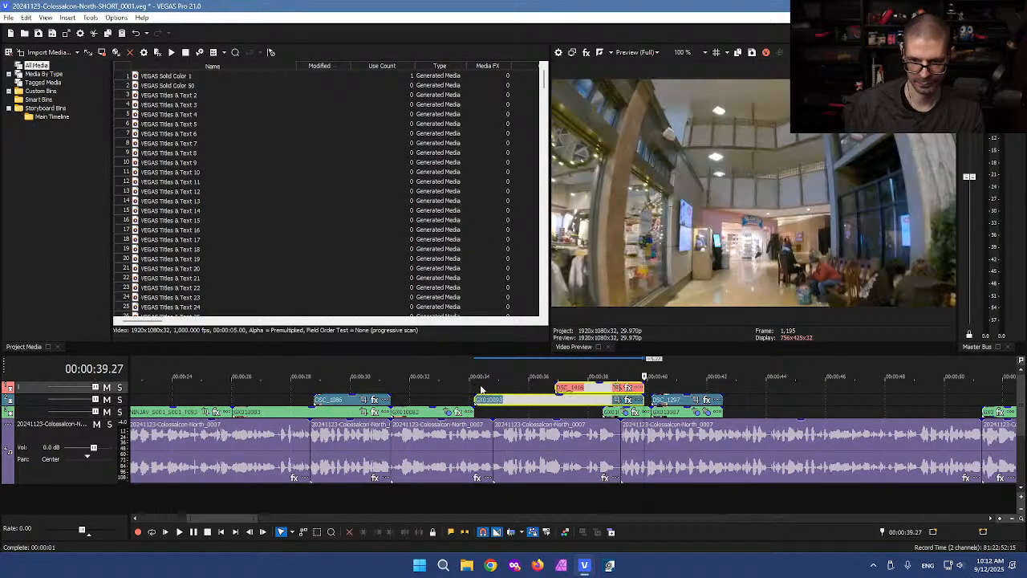
drag(513, 402, 505, 402)
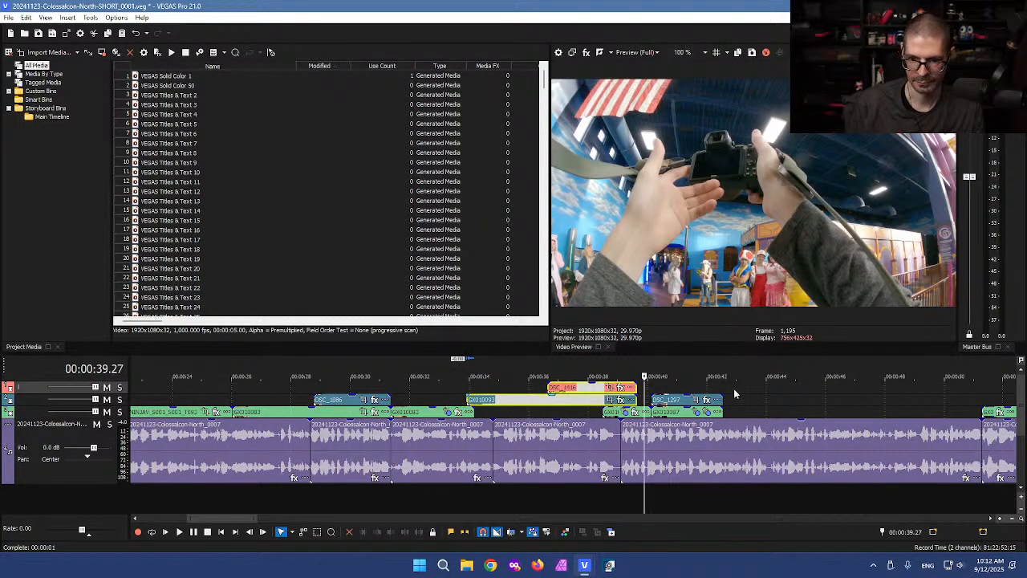
drag(749, 394, 680, 412)
click(656, 404)
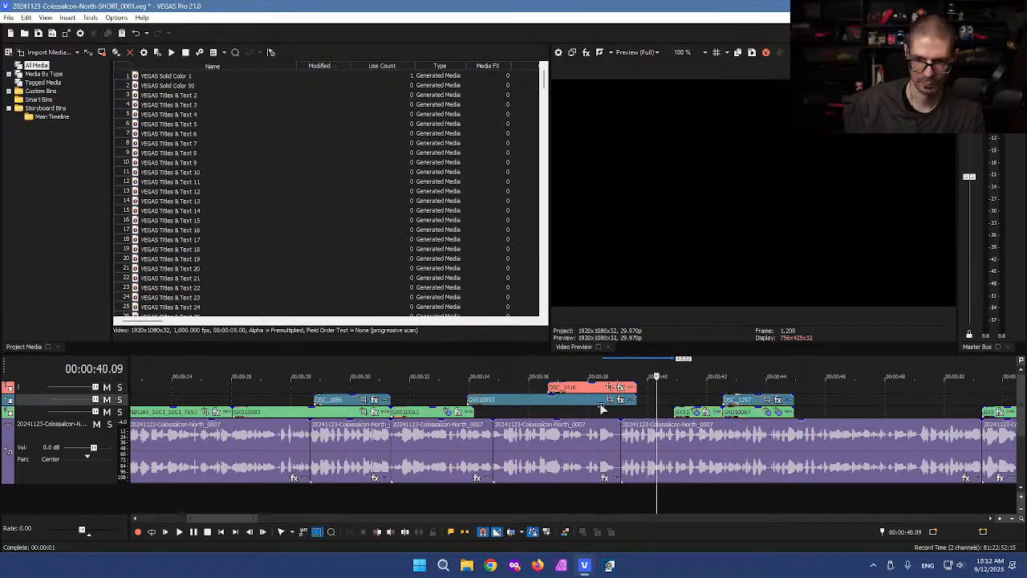
drag(521, 383, 553, 414)
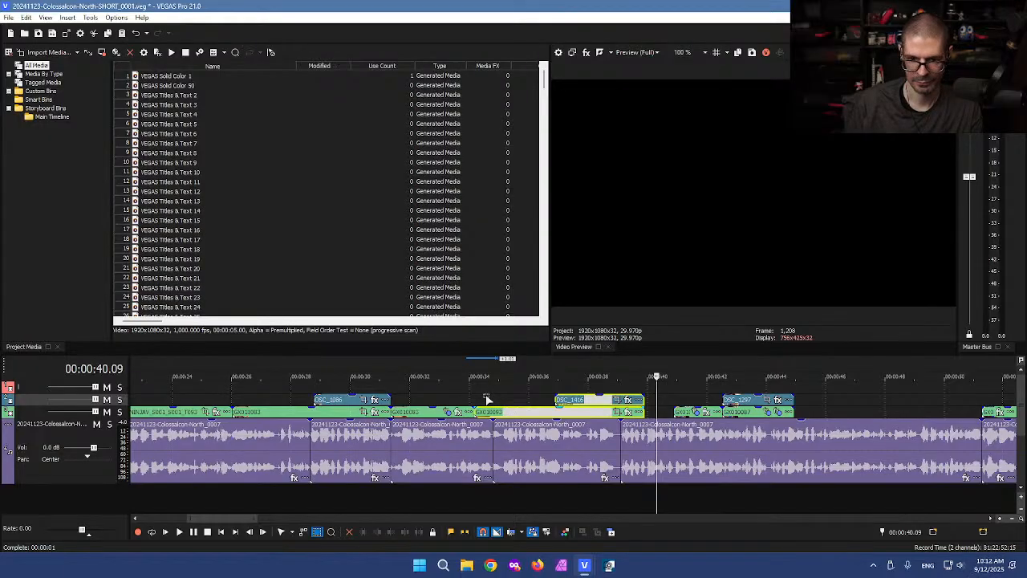
Step: Play from about 31 seconds, then move GX010093 to the top track and stretch it back to about 23 seconds
click(487, 400)
click(429, 396)
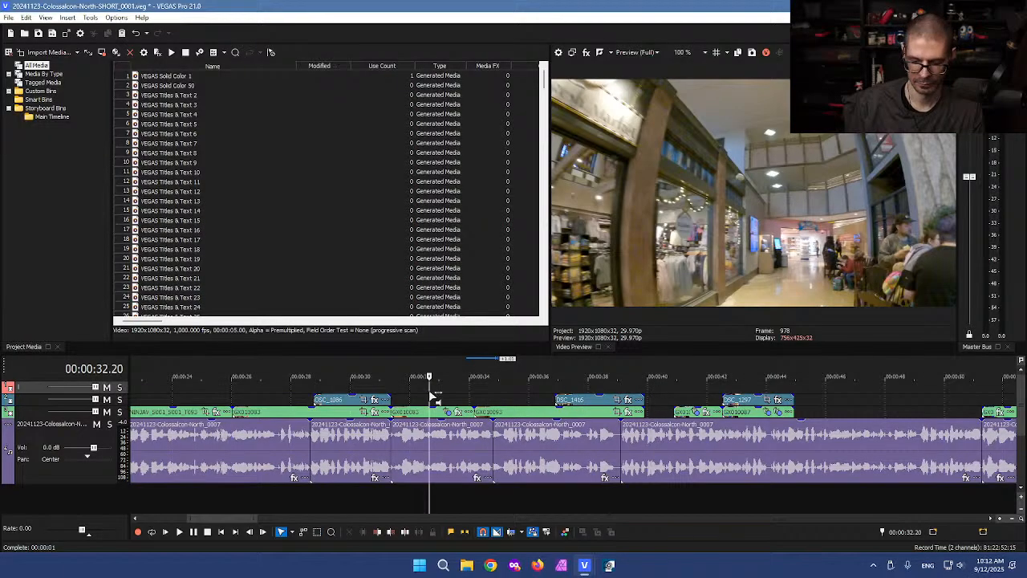
click(380, 388)
key(l)
key(l)
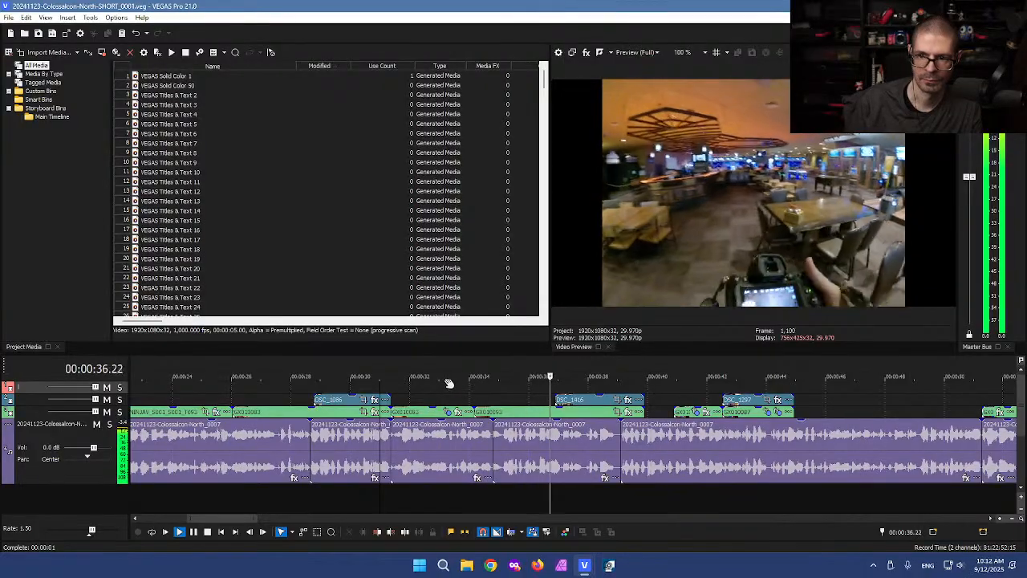
key(k)
drag(503, 412, 388, 389)
drag(520, 388, 451, 387)
drag(350, 388, 152, 399)
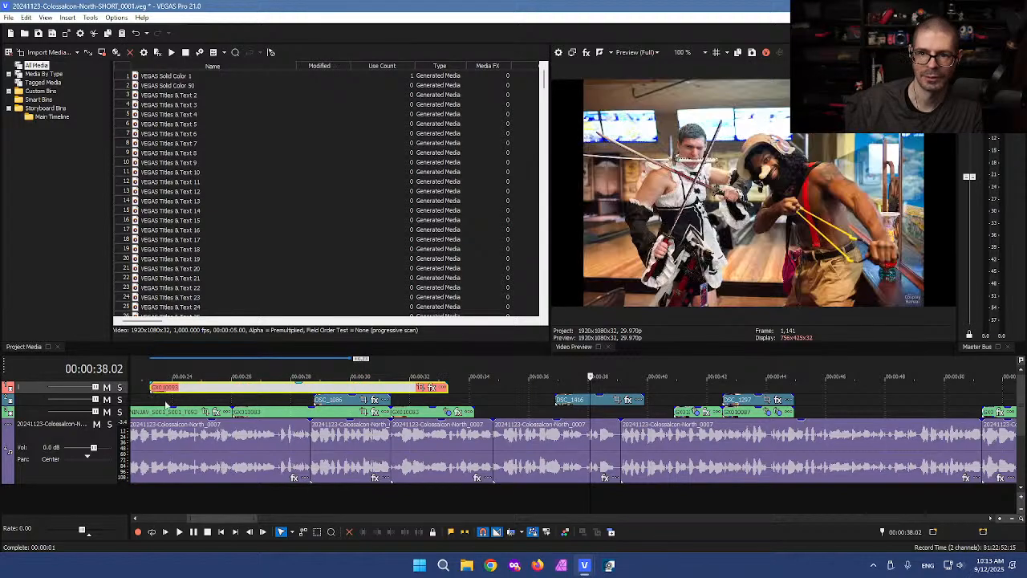
Step: Extend the top-track clip to start earlier, split it with S and delete the right part
scroll(257, 413, down, 4)
drag(345, 387, 233, 377)
click(289, 390)
key(s)
click(337, 389)
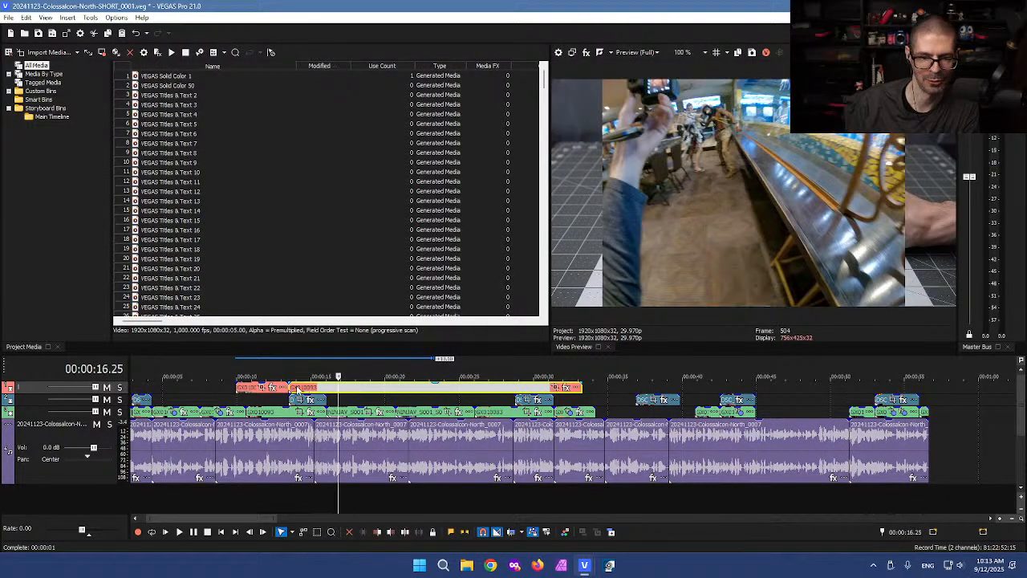
key(Delete)
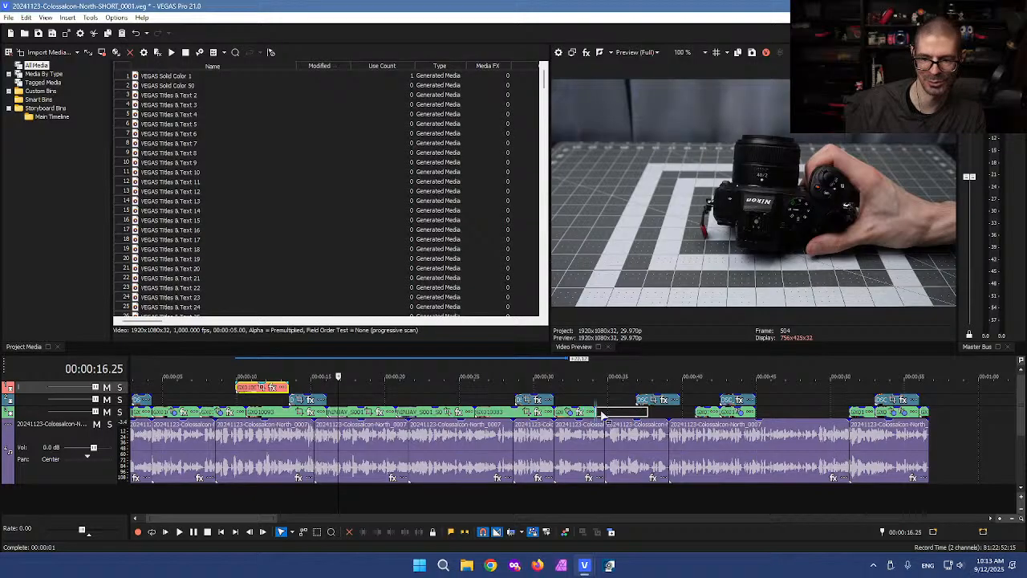
Step: Move the trimmed GX010093 clip onto the second video track and play back from 33.20 to review
drag(603, 415, 681, 411)
click(588, 395)
key(space)
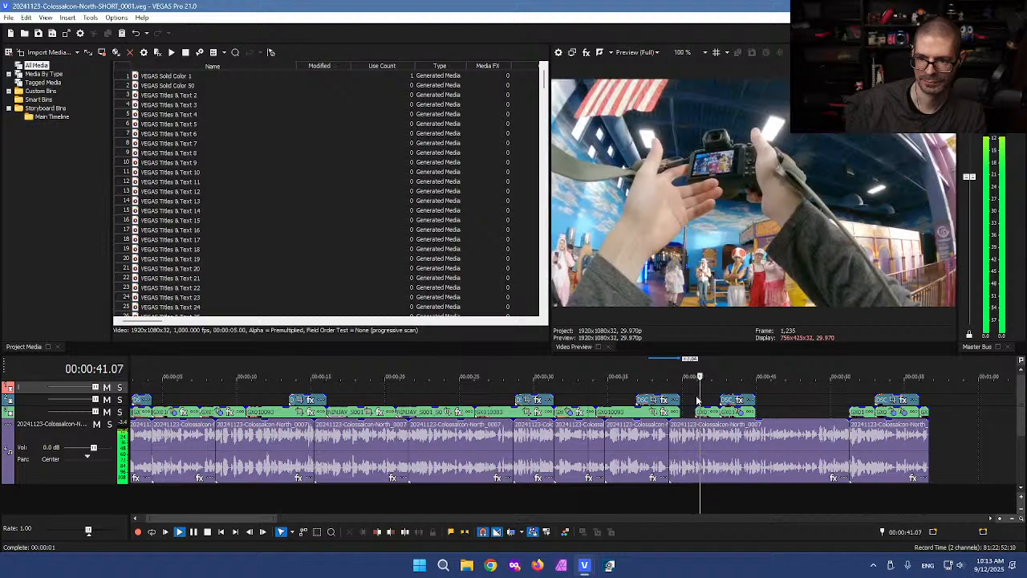
key(space)
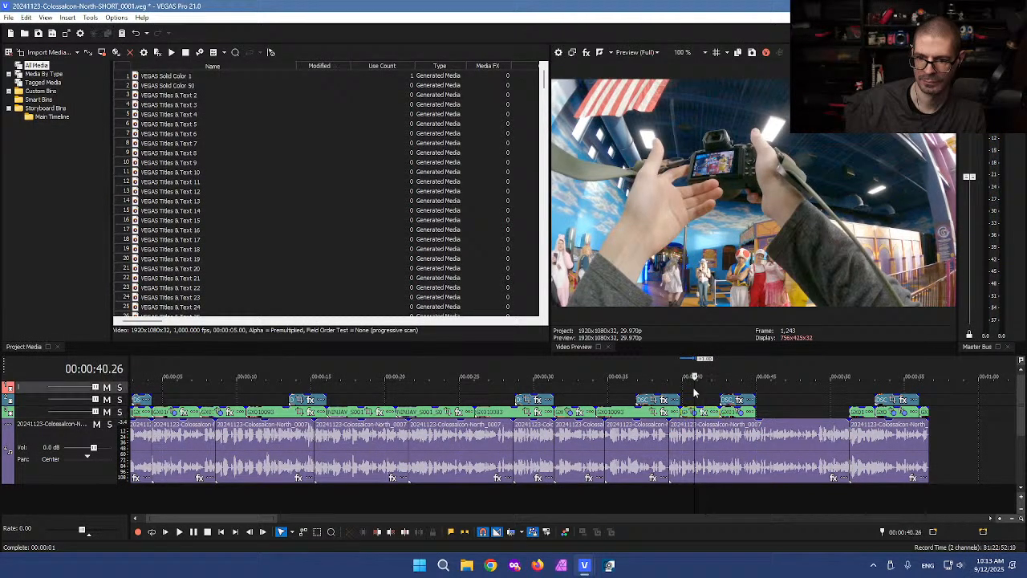
Step: Delete GX010083 and shift DSC_1416 and GX010093 left to fill the gap
click(695, 391)
scroll(634, 398, up, 3)
click(523, 385)
scroll(522, 393, up, 1)
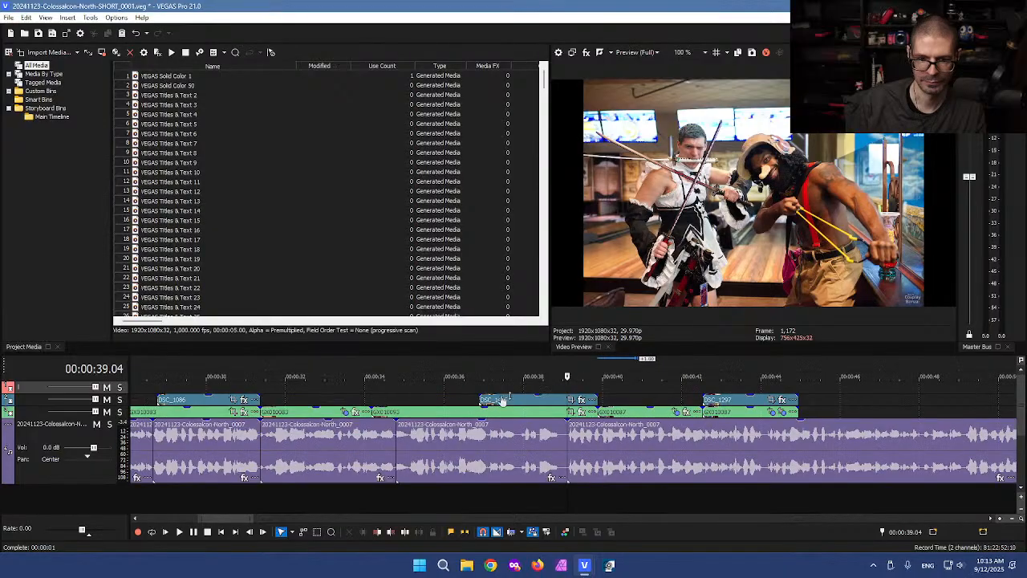
click(339, 412)
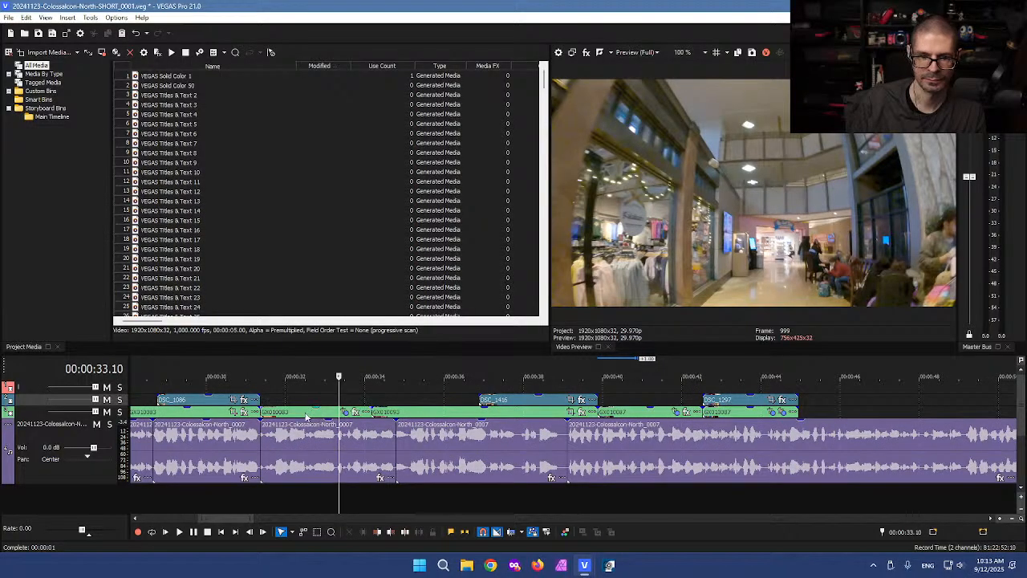
click(301, 413)
key(Delete)
key(d)
drag(447, 386, 393, 414)
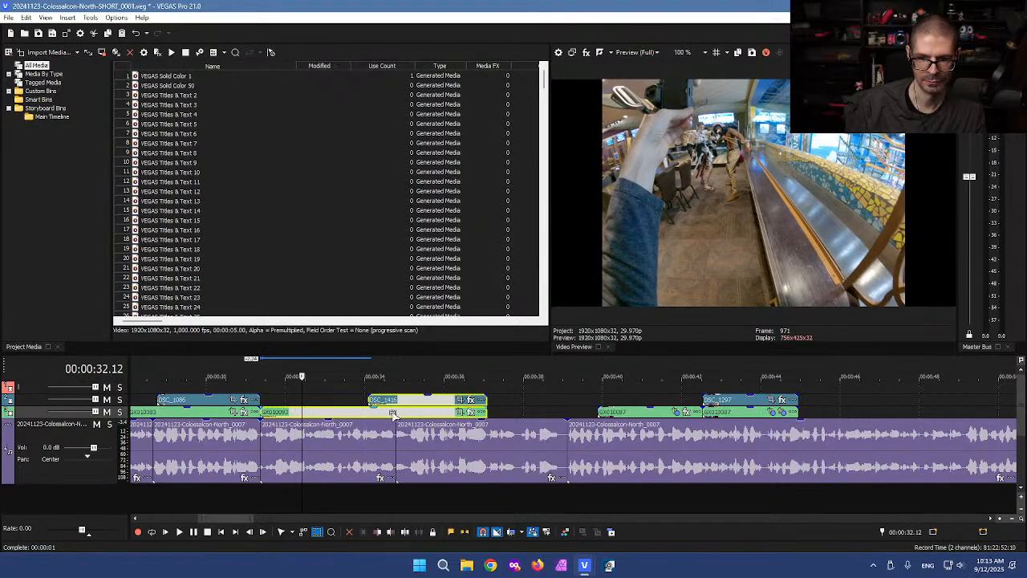
Step: Extend GX010087's start, shift the three later clips left, and lengthen GX010087's end slightly
click(607, 411)
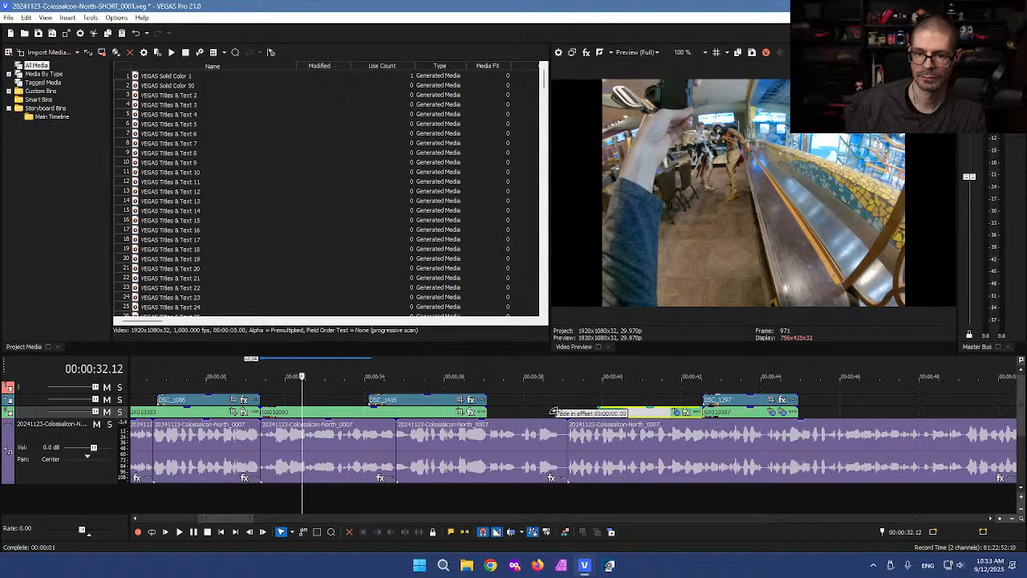
drag(598, 412, 535, 412)
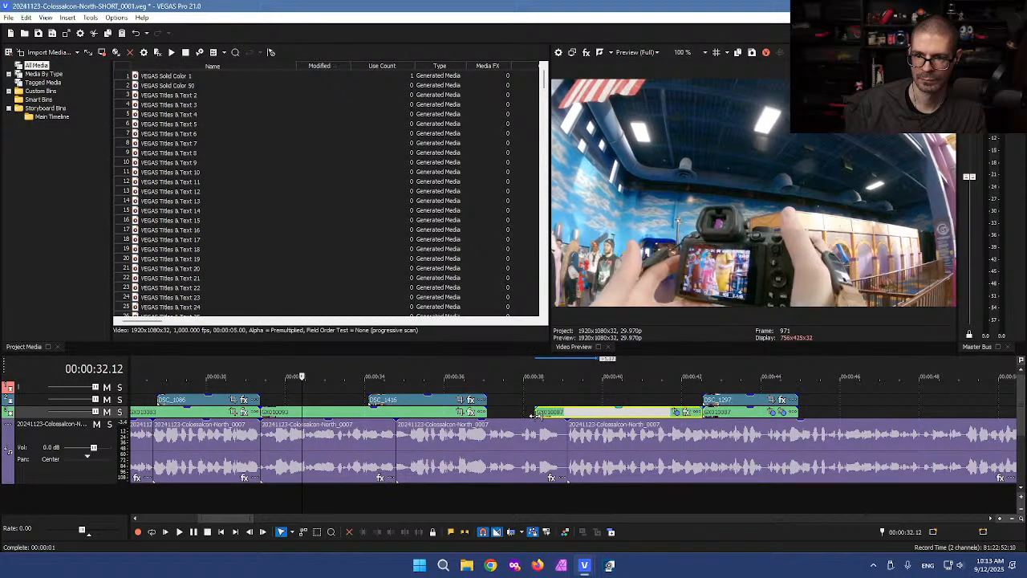
key(d)
key(d)
drag(580, 386, 745, 406)
drag(627, 414, 579, 415)
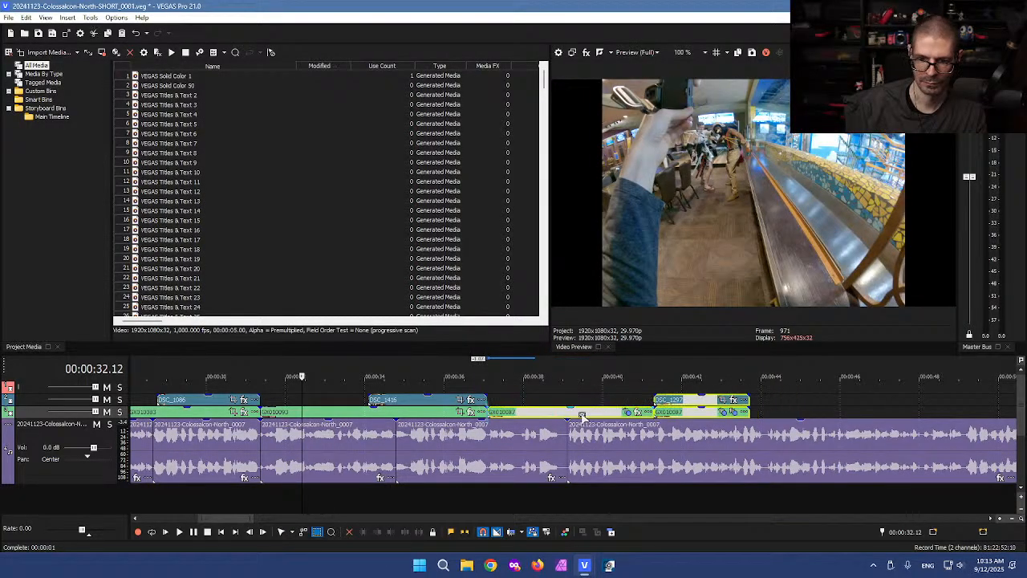
key(d)
key(d)
click(768, 403)
drag(747, 413, 762, 411)
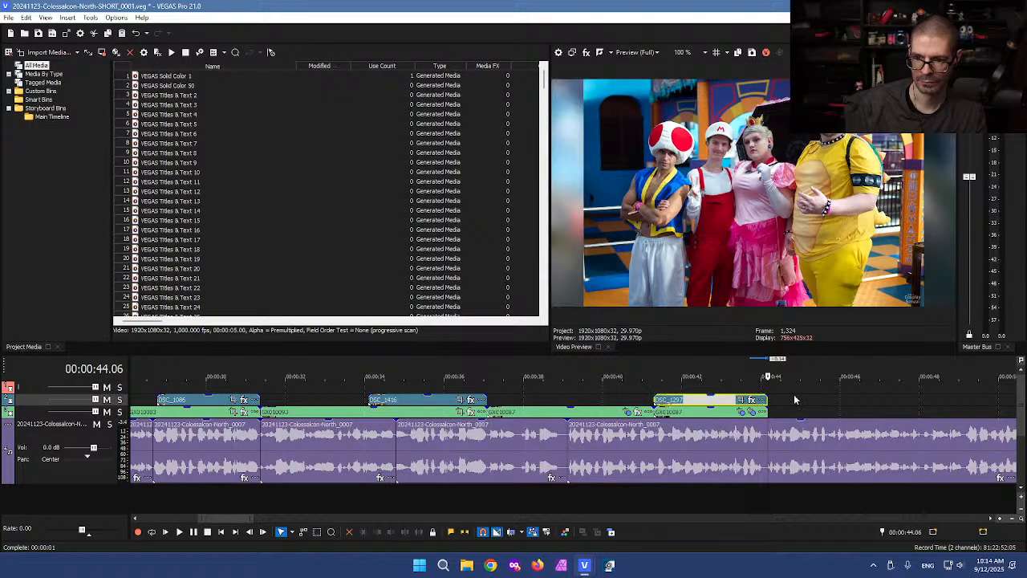
Step: Extend GX010098 to start earlier and review it with fast playback around 52 seconds
click(794, 397)
scroll(794, 399, down, 3)
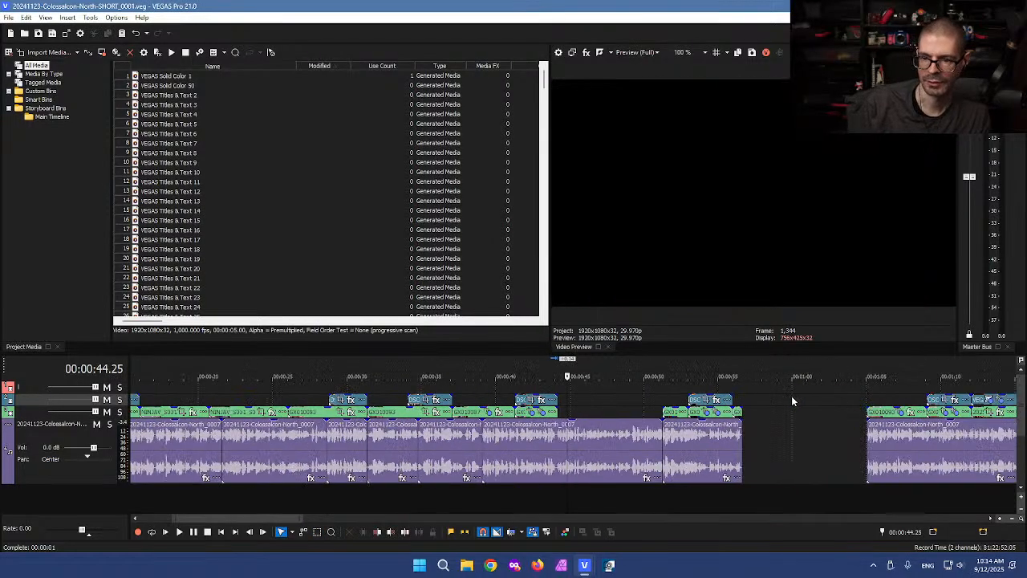
click(701, 391)
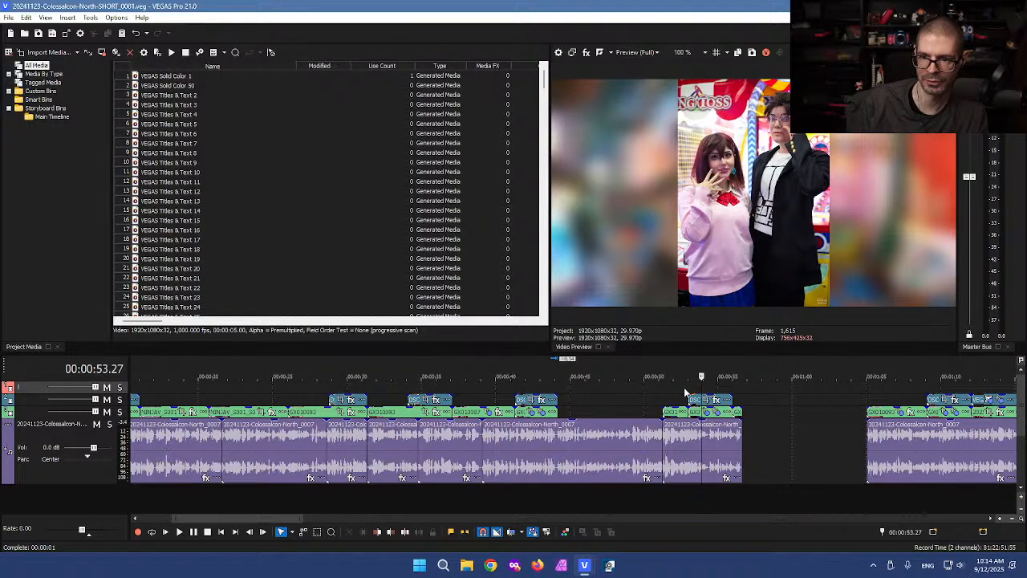
click(679, 393)
scroll(671, 397, up, 3)
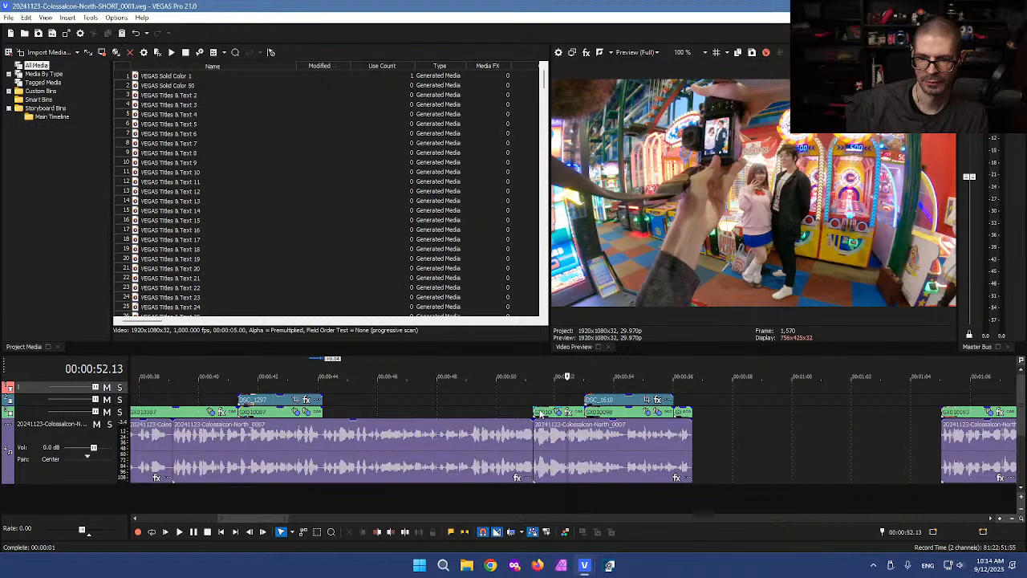
drag(530, 412, 488, 412)
click(520, 392)
key(space)
key(l)
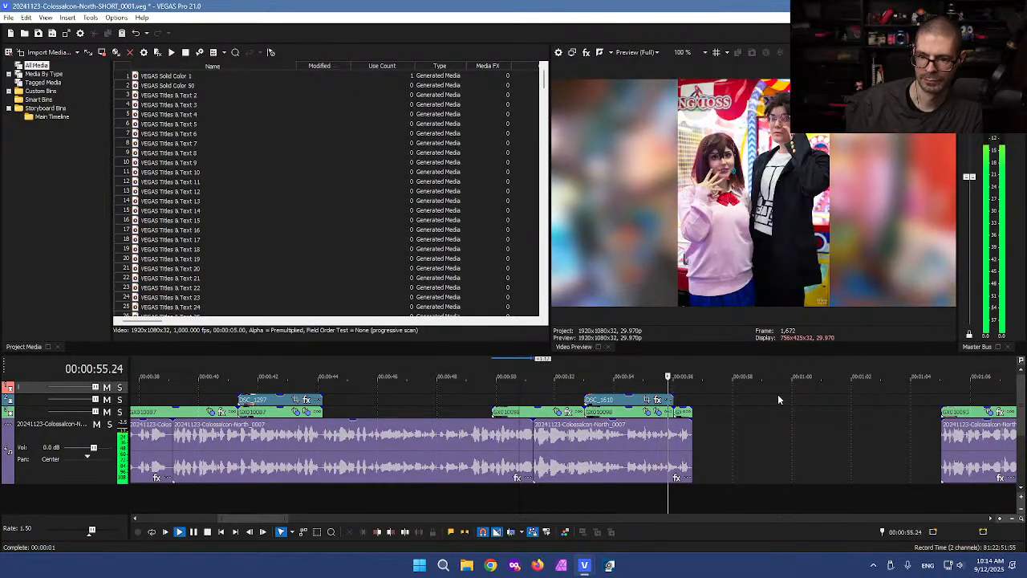
key(k)
Step: Shift GX010098 and the DSC_1610 photo slightly later on the timeline
click(678, 401)
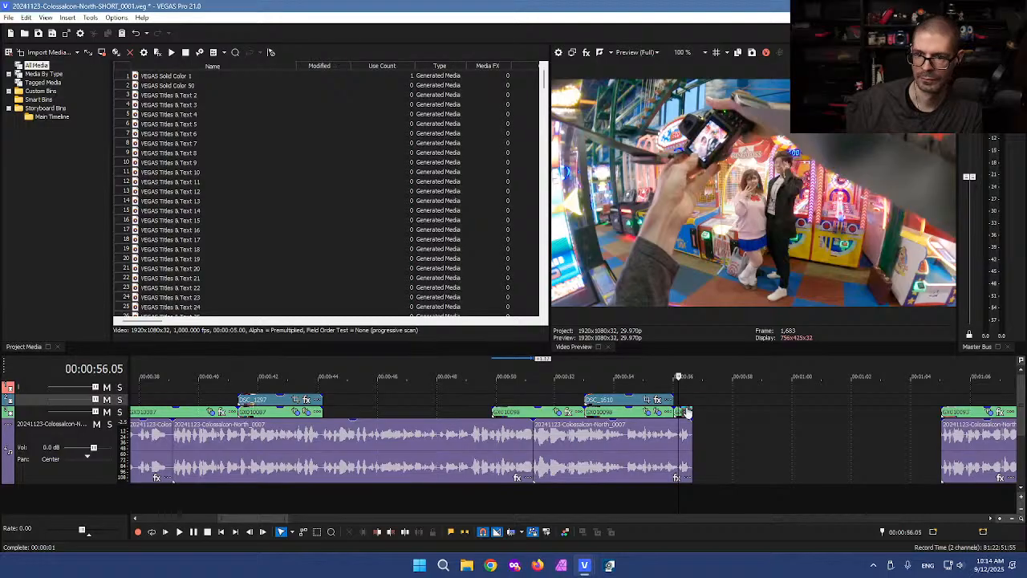
right_click(681, 414)
click(680, 415)
right_click(681, 415)
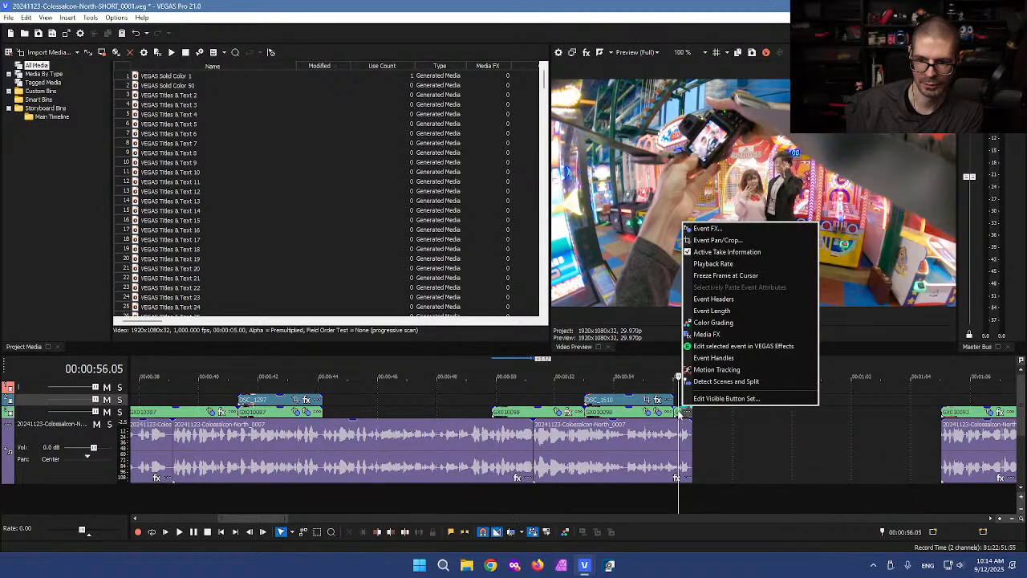
click(679, 415)
key(super+shift+s)
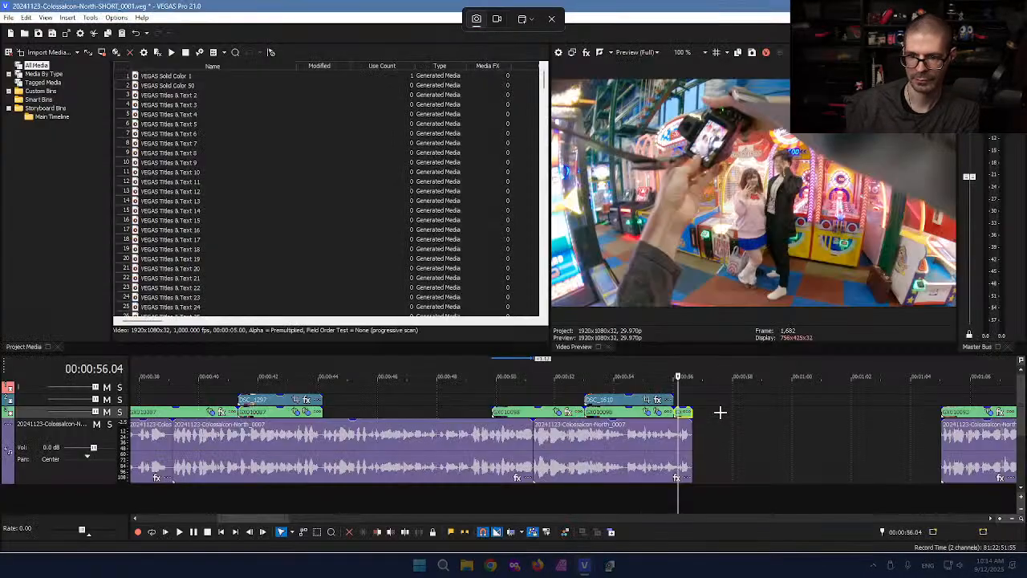
key(Escape)
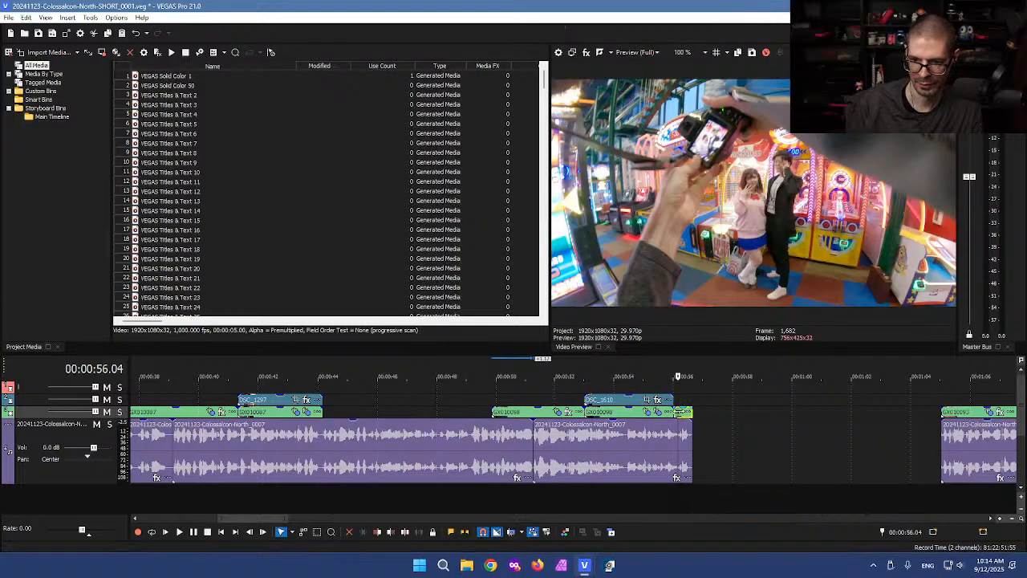
click(713, 406)
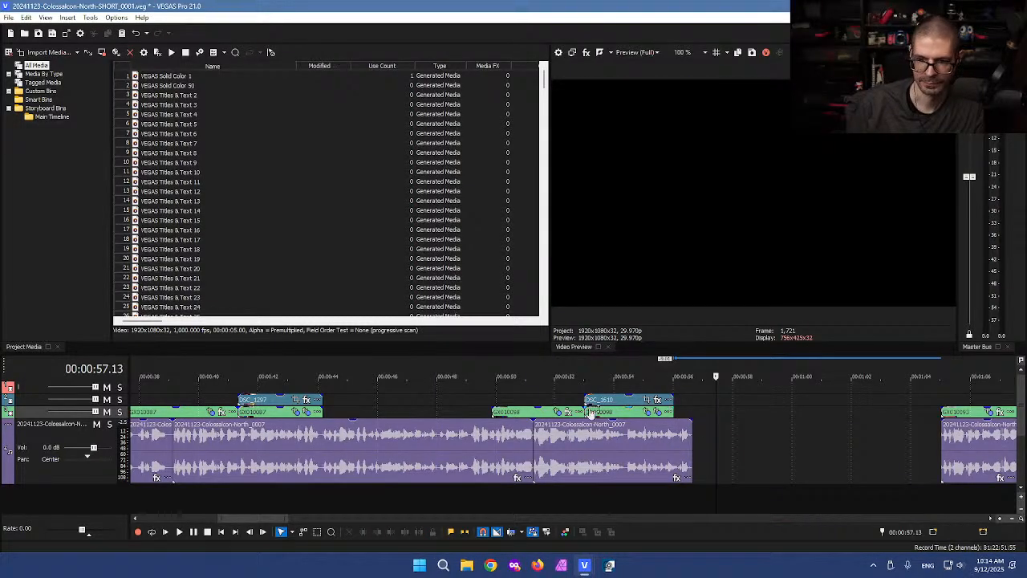
drag(538, 412, 557, 412)
click(497, 405)
key(ctrl+d)
click(439, 404)
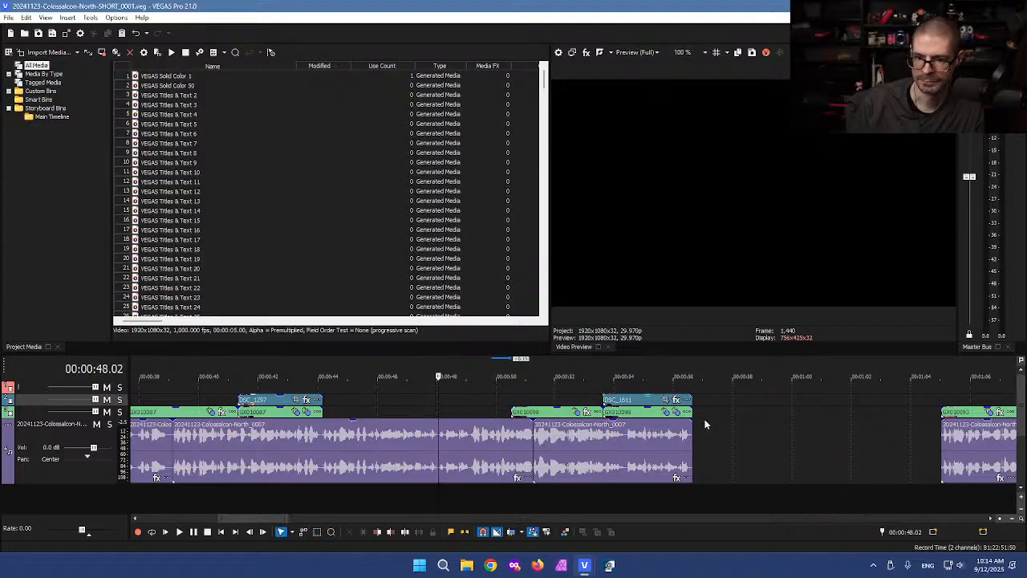
scroll(814, 446, down, 3)
Step: Switch to the full North_0004 project and locate the photo near 01:09:47
mouse_move(577, 567)
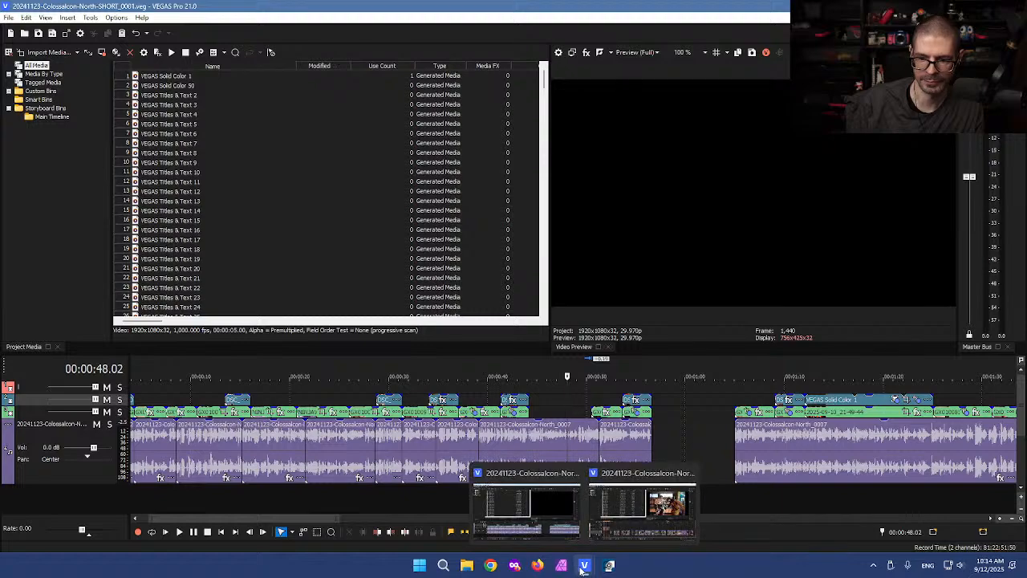
click(621, 504)
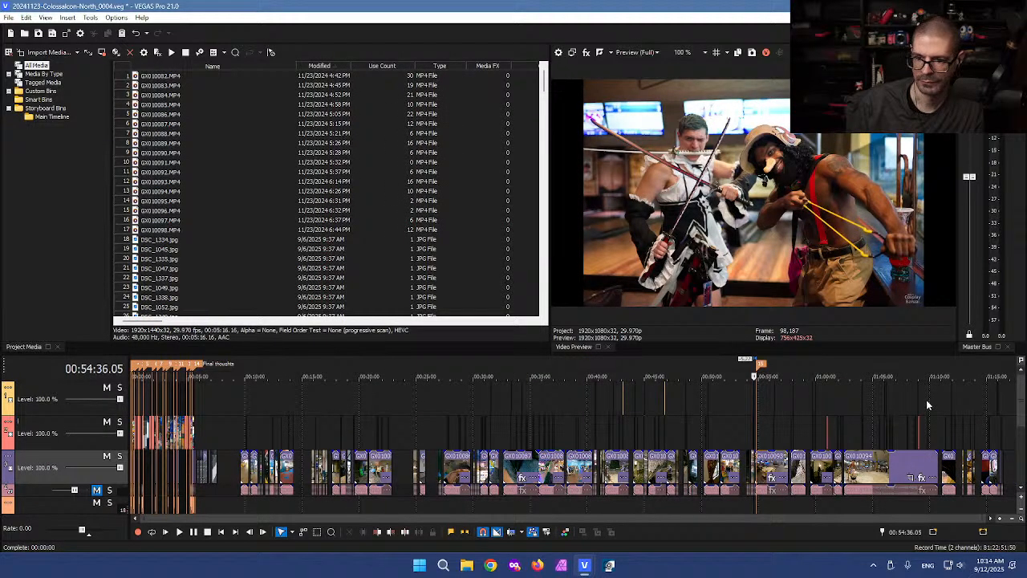
click(919, 406)
scroll(927, 401, up, 5)
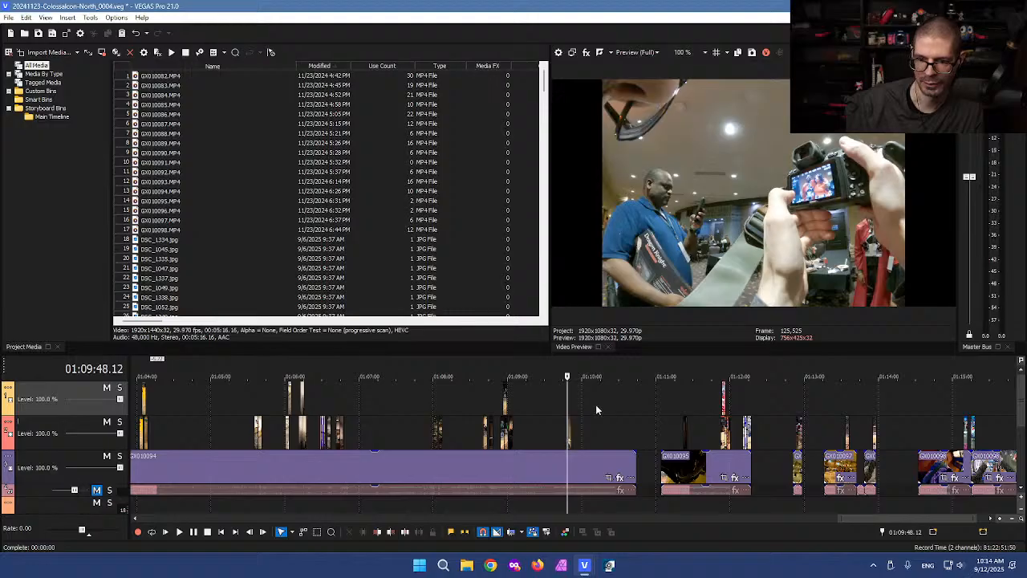
scroll(596, 409, up, 4)
click(572, 409)
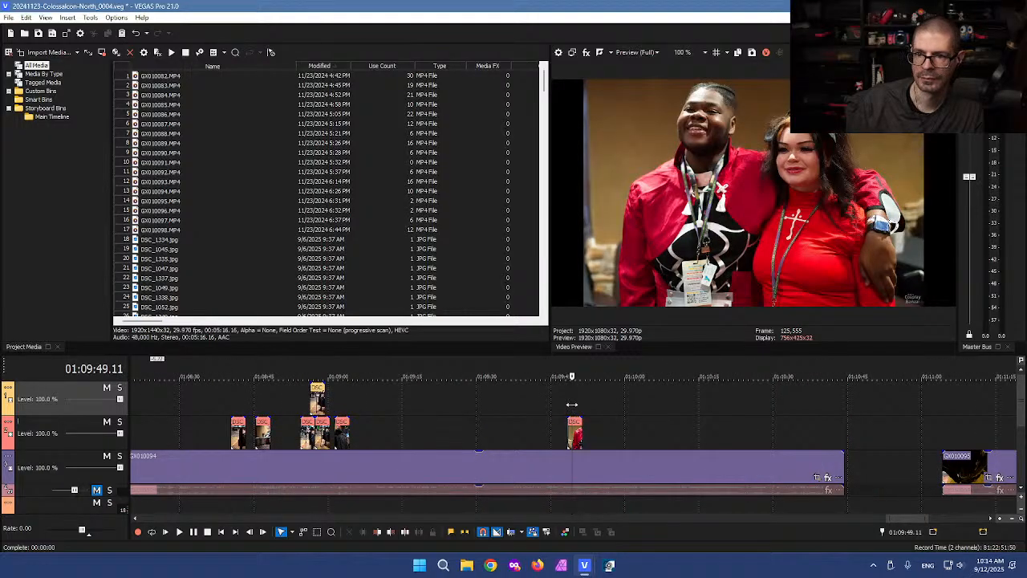
click(539, 442)
scroll(561, 438, up, 3)
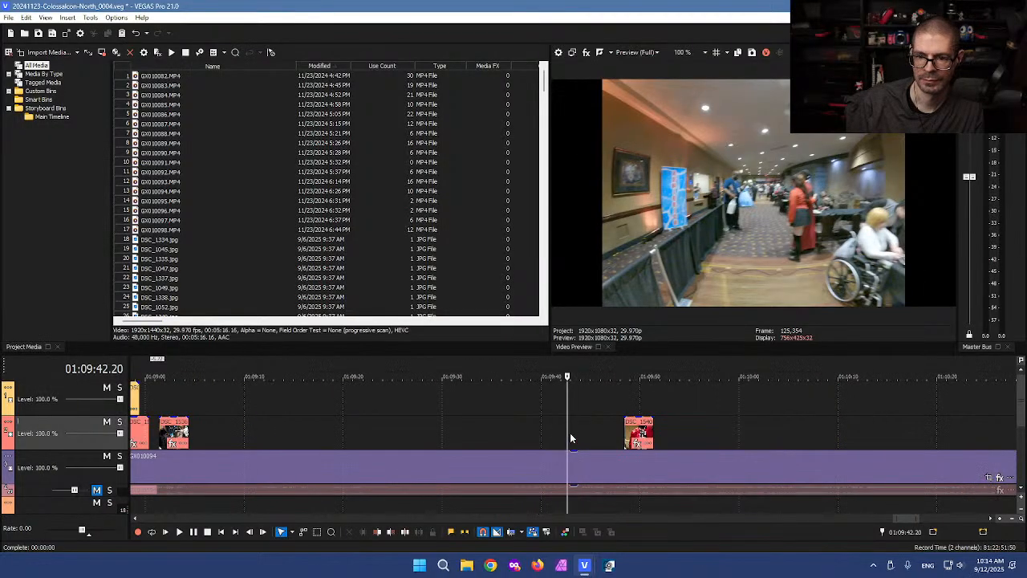
click(624, 431)
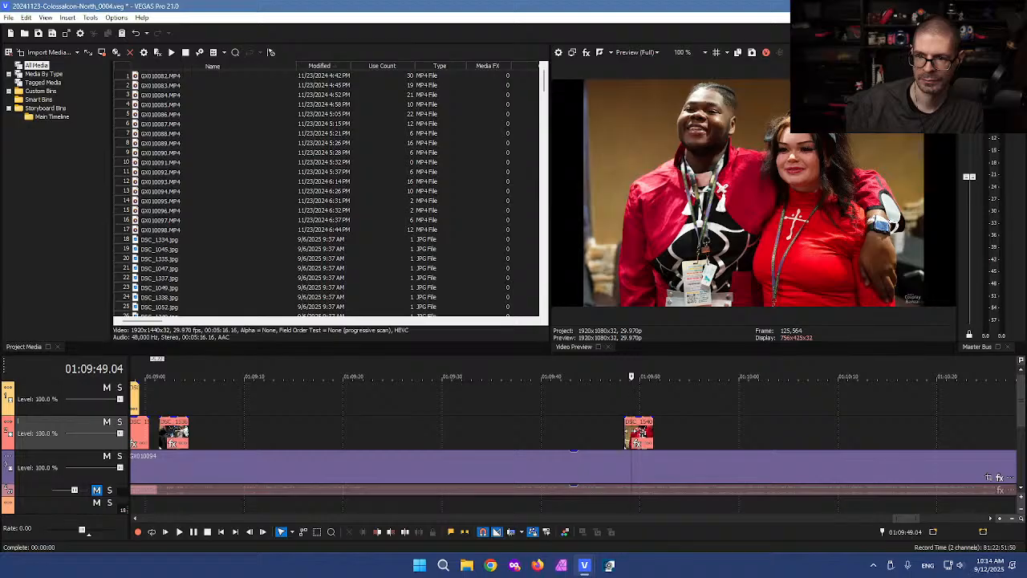
click(617, 431)
click(617, 431)
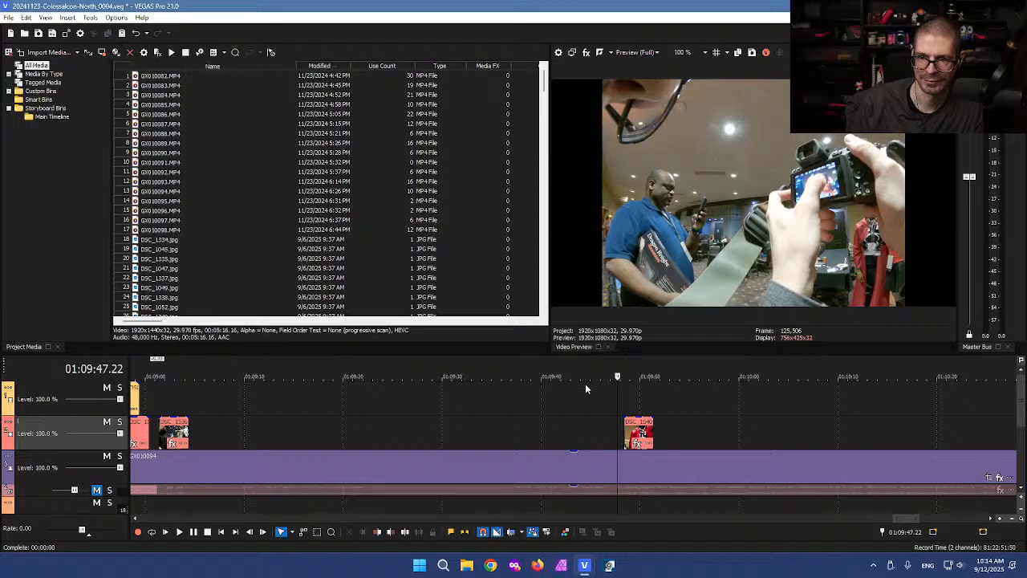
Step: Scan the GX010094 footage between 01:08:41 and 01:09:03 for the cut range
scroll(589, 401, down, 2)
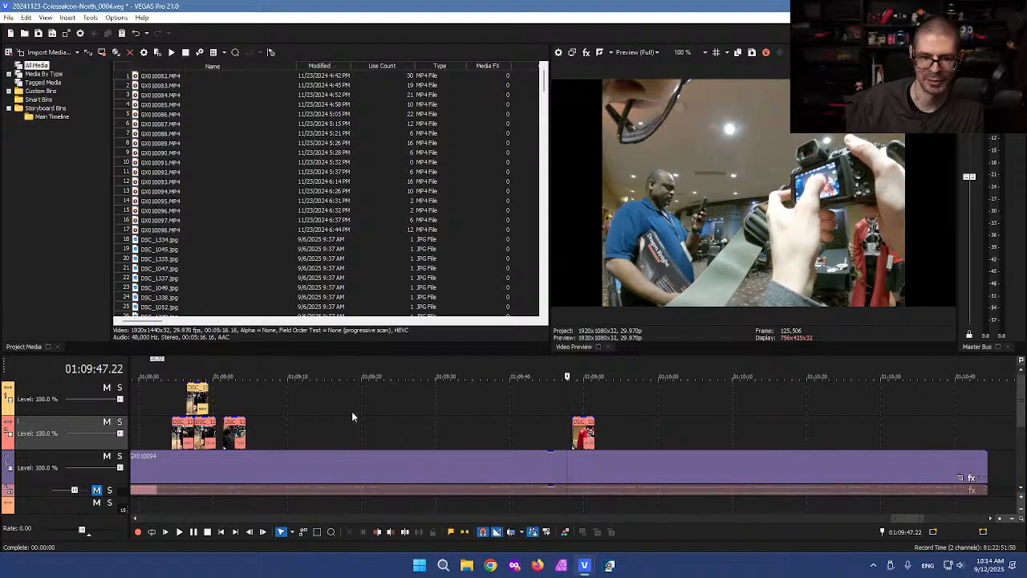
click(235, 409)
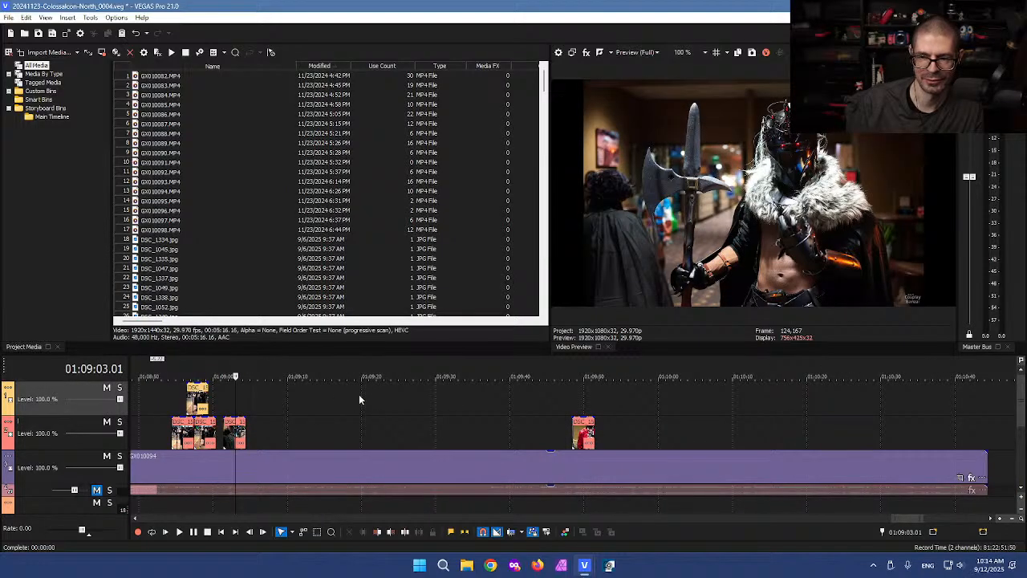
scroll(297, 409, down, 1)
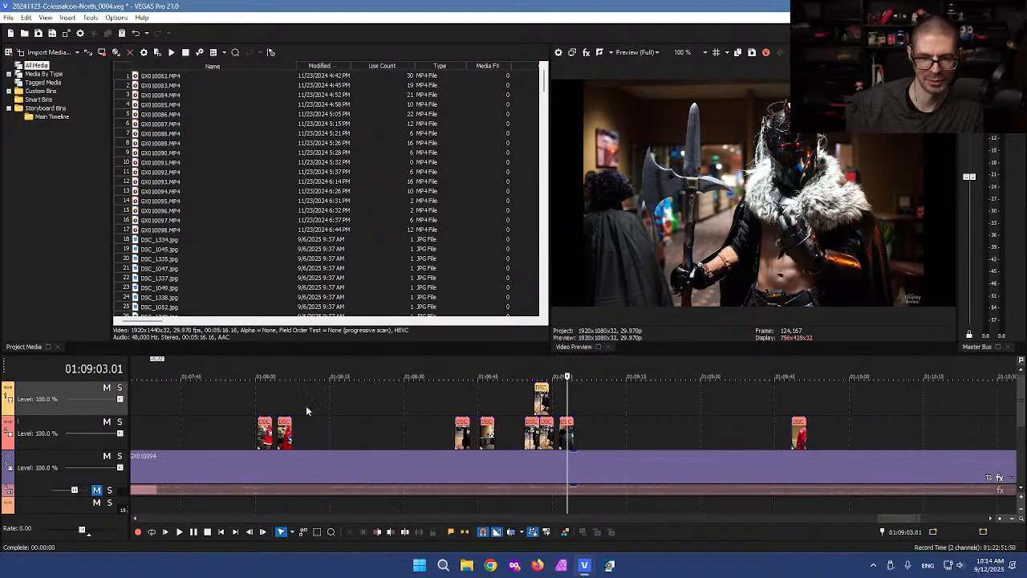
click(461, 409)
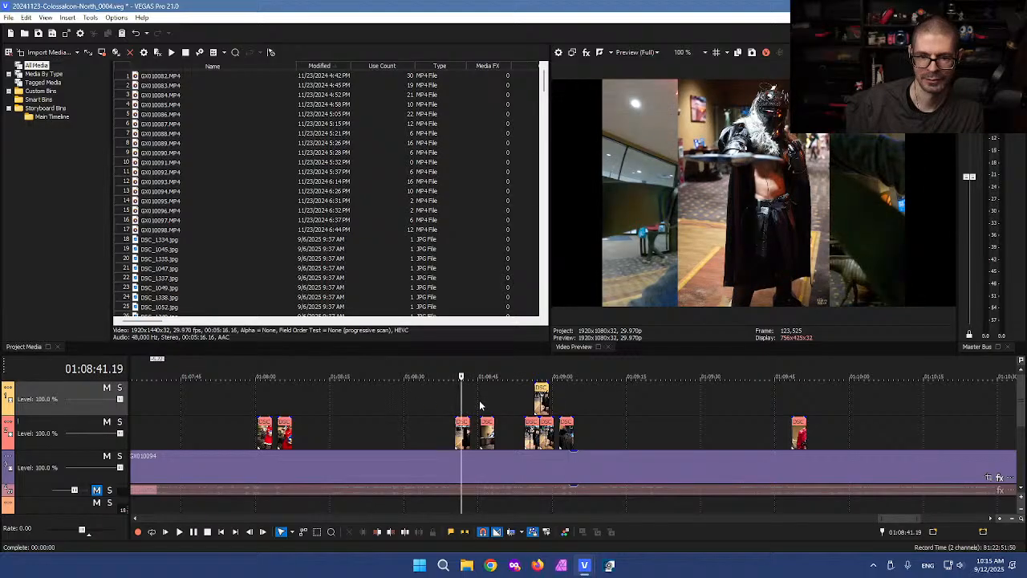
scroll(597, 407, up, 1)
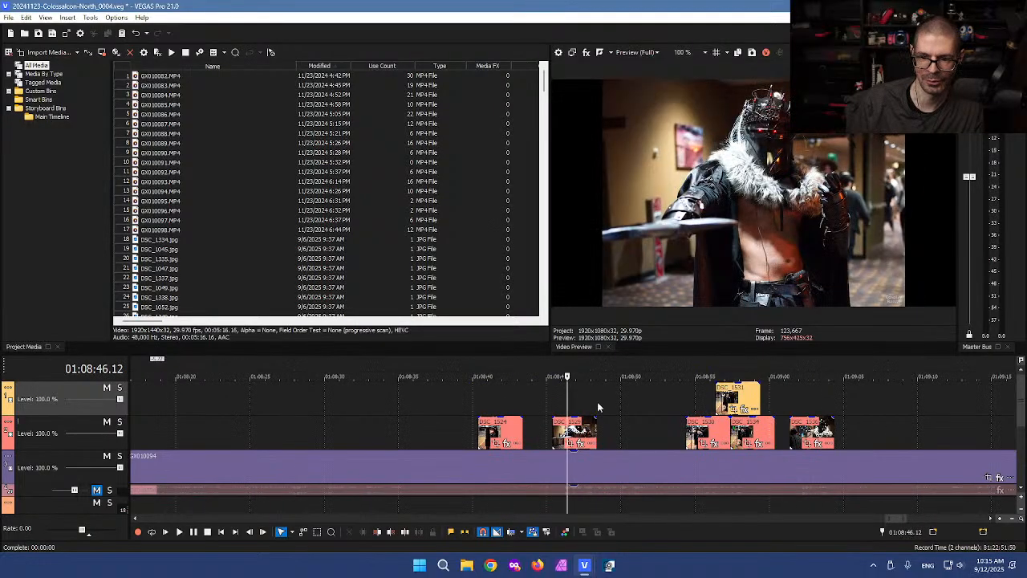
click(703, 392)
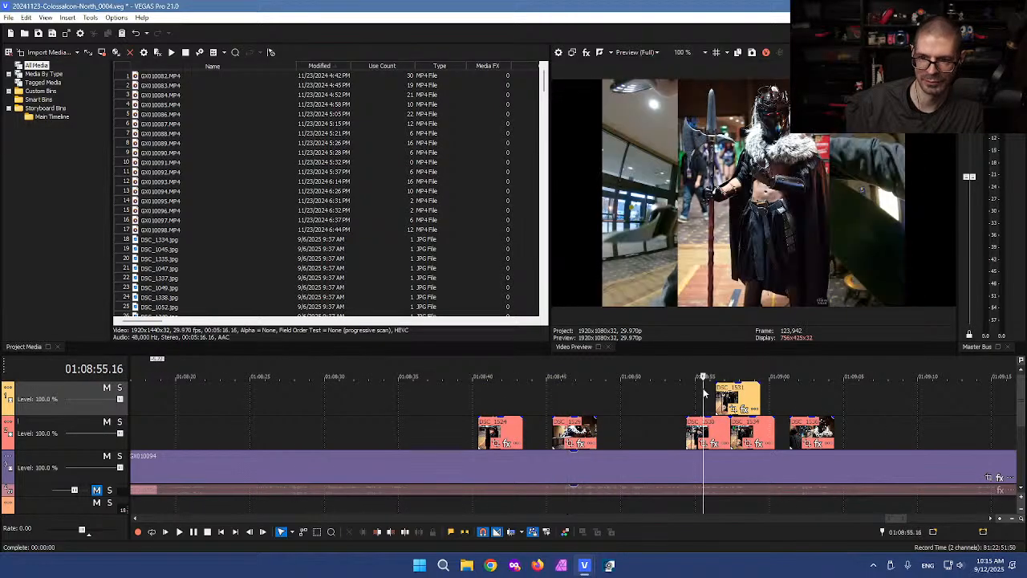
Step: Split GX010094 on both sides of DSC_1530 and cut the photo with the middle piece
click(662, 464)
mouse_move(660, 431)
mouse_down()
mouse_move(681, 435)
mouse_move(649, 434)
mouse_up()
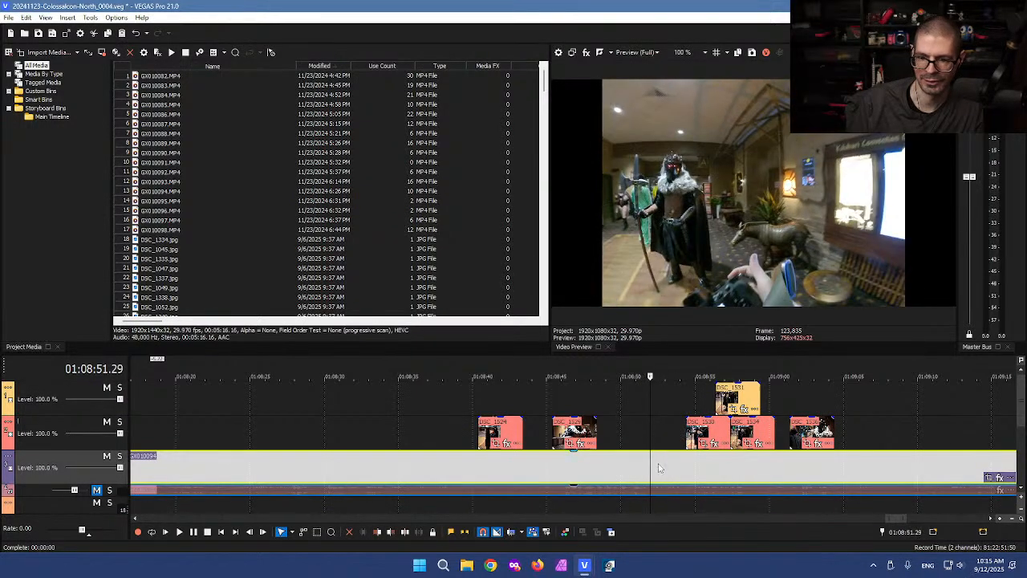
key(s)
click(730, 464)
key(s)
drag(673, 394, 698, 465)
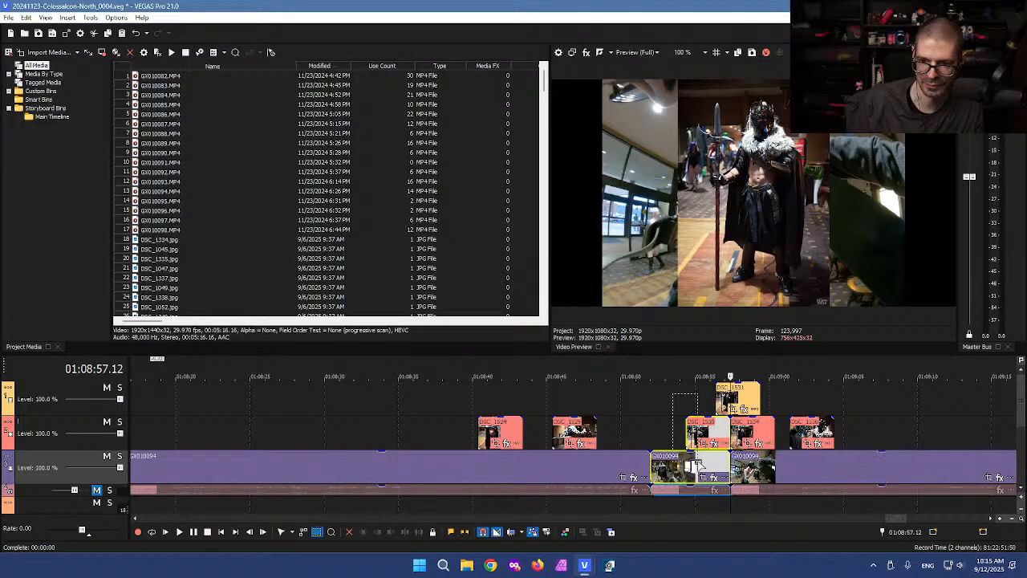
key(u)
key(Delete)
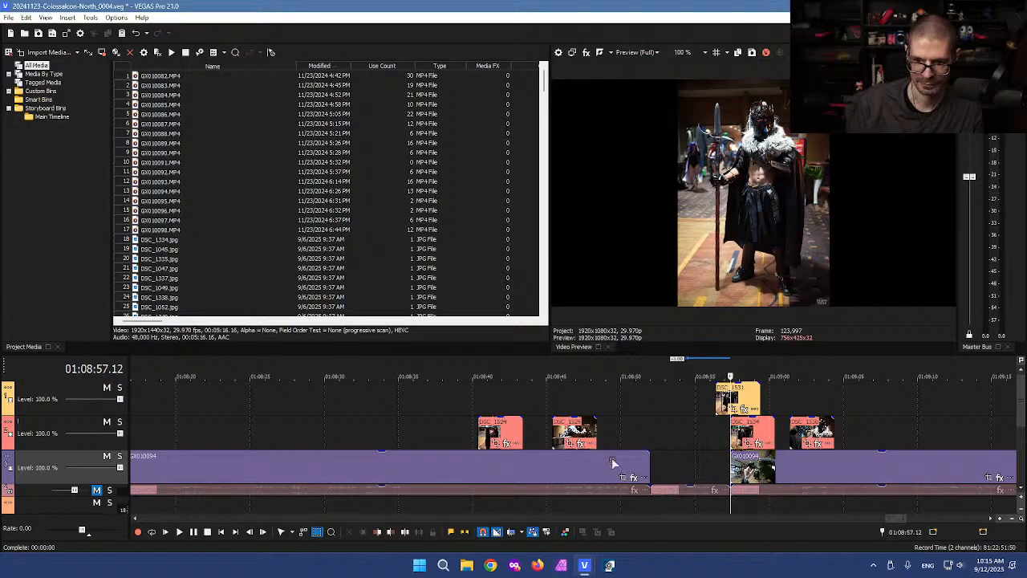
Step: Switch back to the SHORT_0001 project window
scroll(626, 426, down, 10)
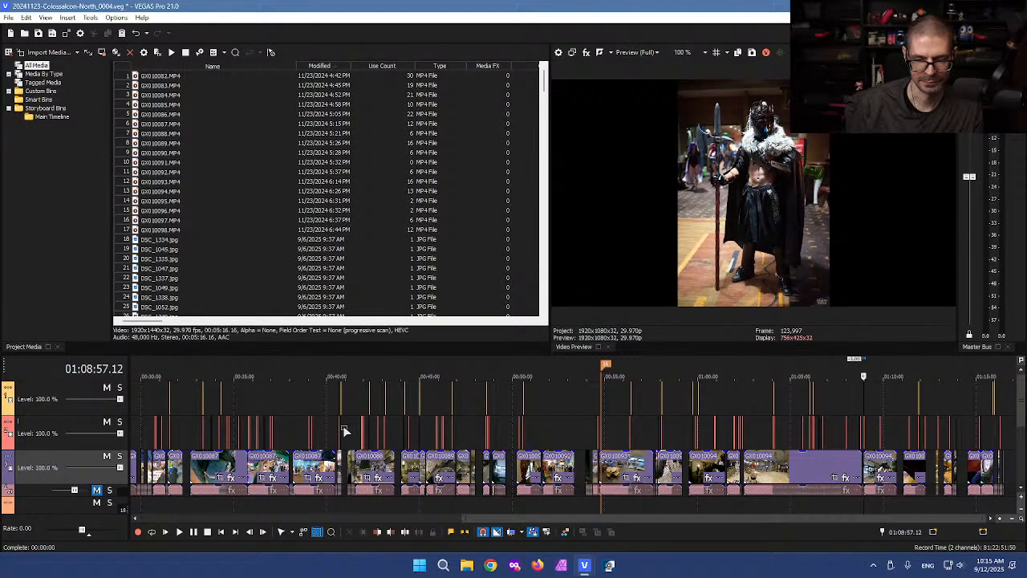
click(584, 564)
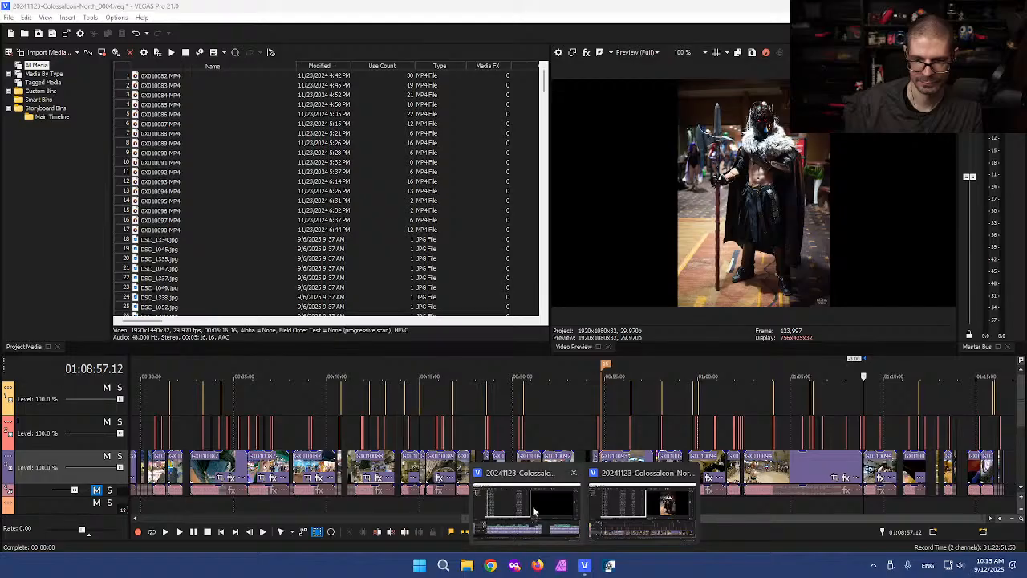
click(492, 486)
Step: Trim the starts of the clip near 6 seconds, GX010082 and GX010085, then butt GX010082 against GX010085
click(273, 399)
scroll(439, 408, up, 5)
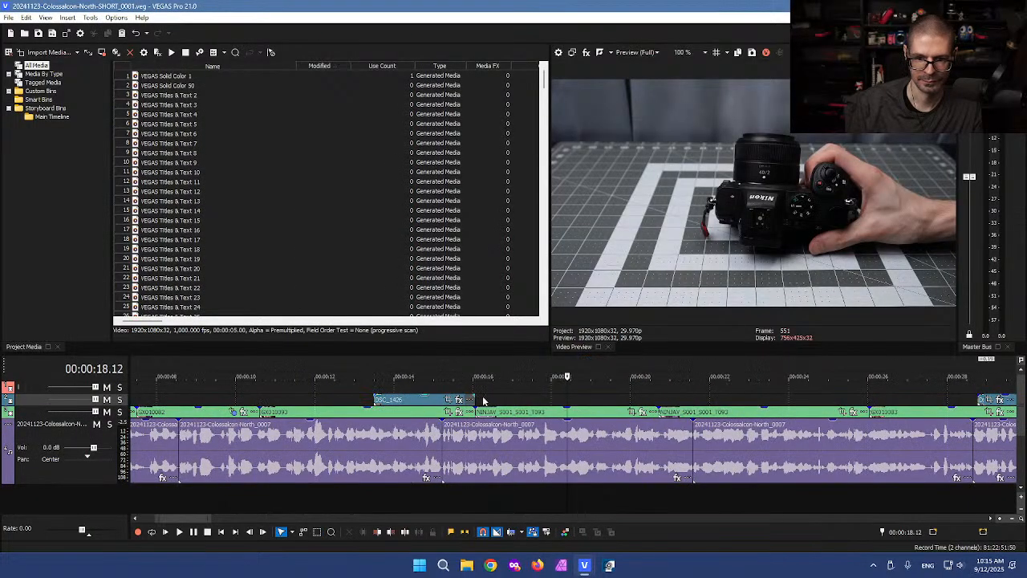
scroll(571, 387, down, 2)
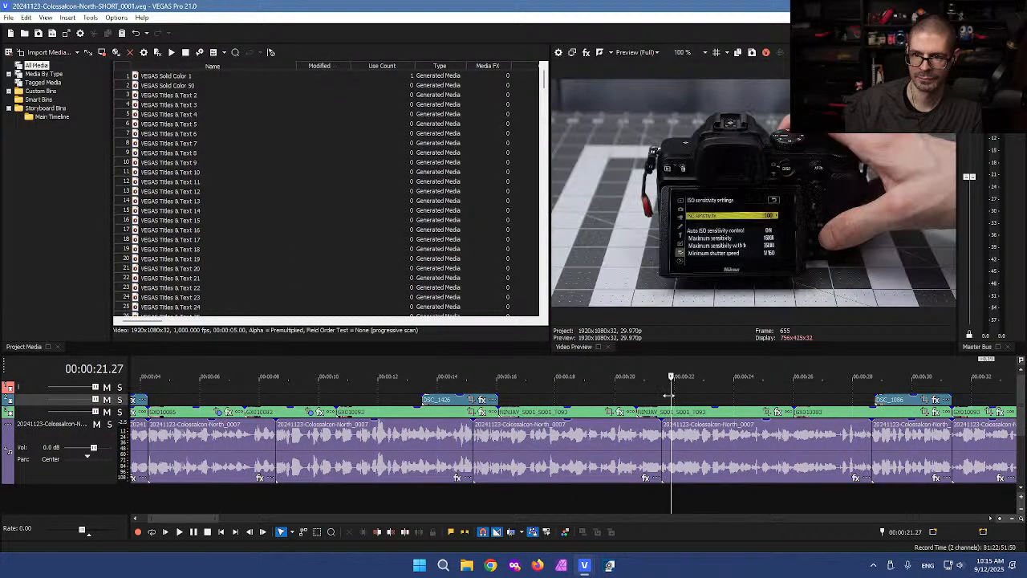
click(566, 397)
click(386, 395)
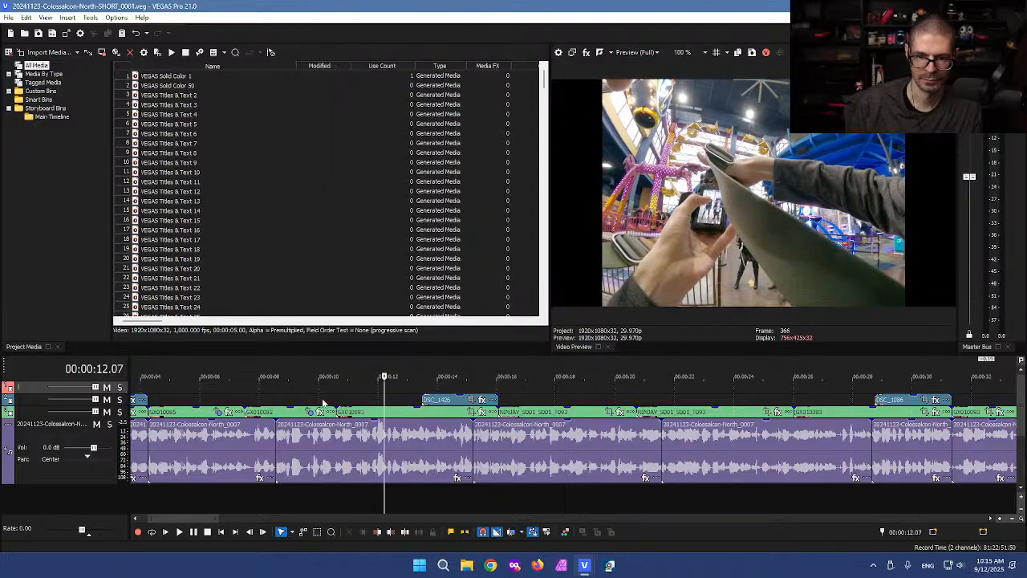
click(290, 398)
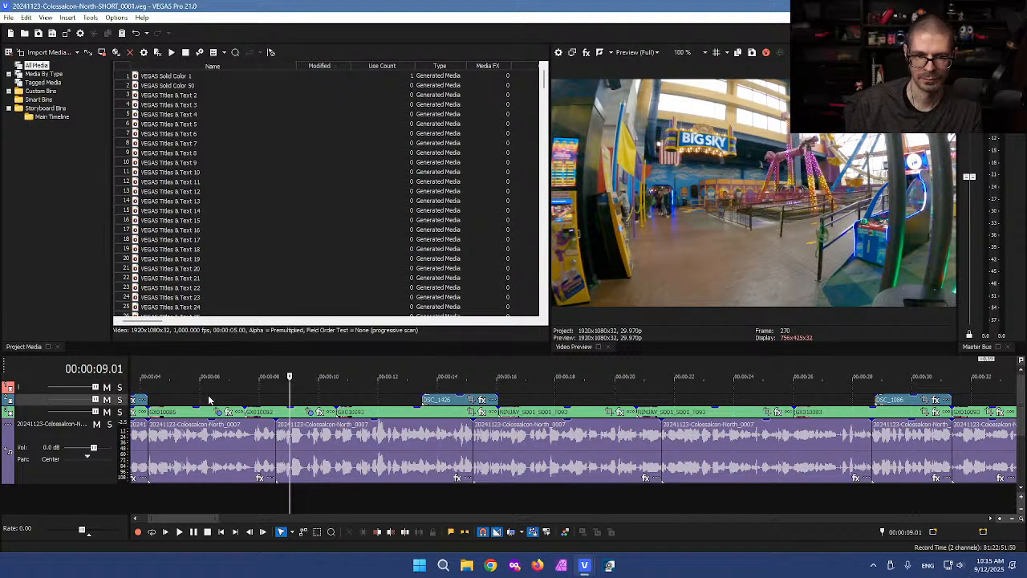
click(208, 399)
scroll(208, 393, up, 1)
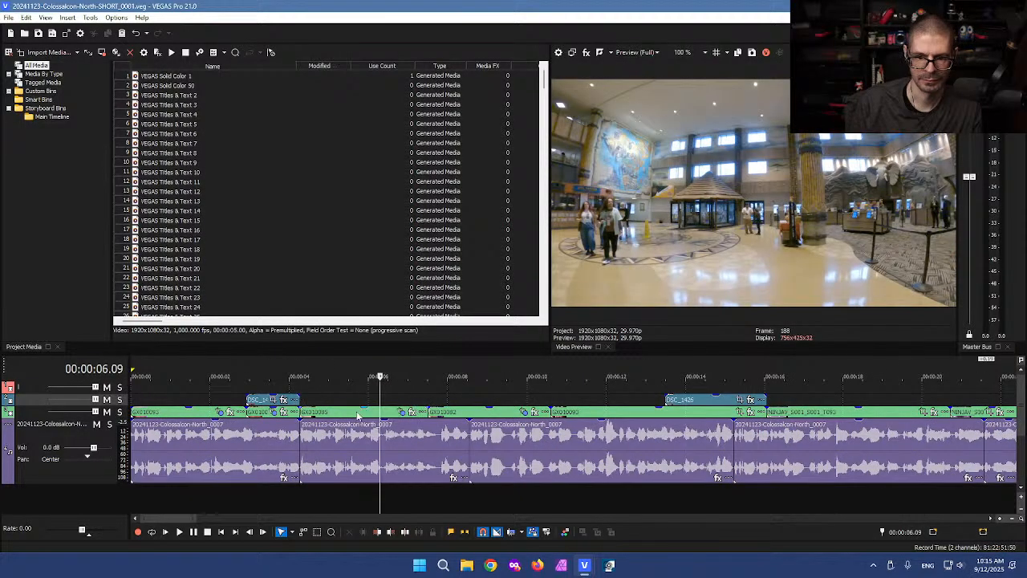
drag(302, 418, 311, 413)
drag(431, 414, 438, 414)
mouse_move(313, 413)
mouse_down()
mouse_move(323, 412)
mouse_move(307, 415)
mouse_up()
drag(463, 417, 431, 417)
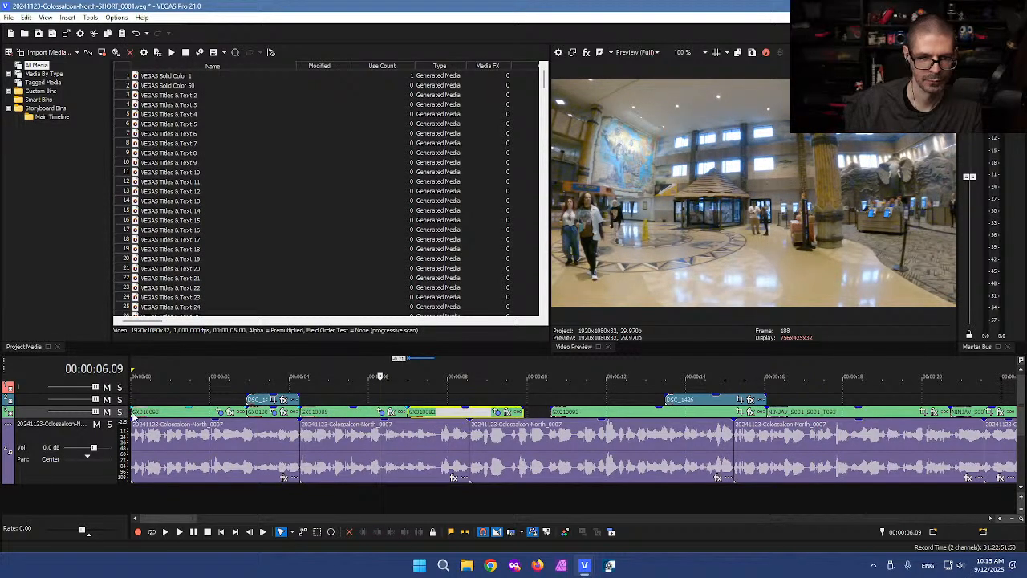
Step: Trim the starts of the first clip and the GX010093 clip near 10 seconds
drag(132, 411, 428, 416)
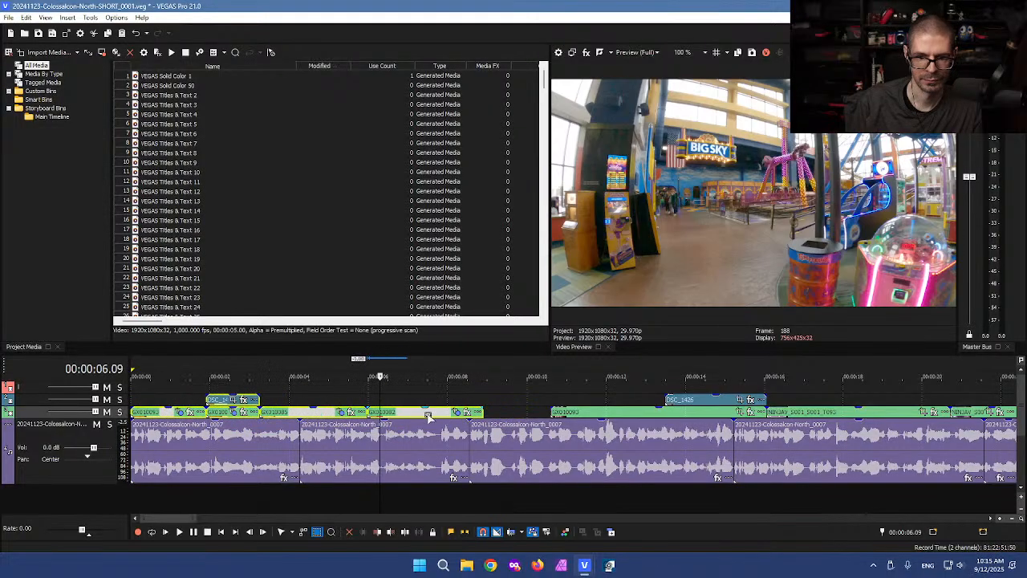
click(533, 412)
drag(550, 414, 646, 412)
Step: Trim both NINJAV clip starts and slide the earlier one right to meet the later one
click(763, 407)
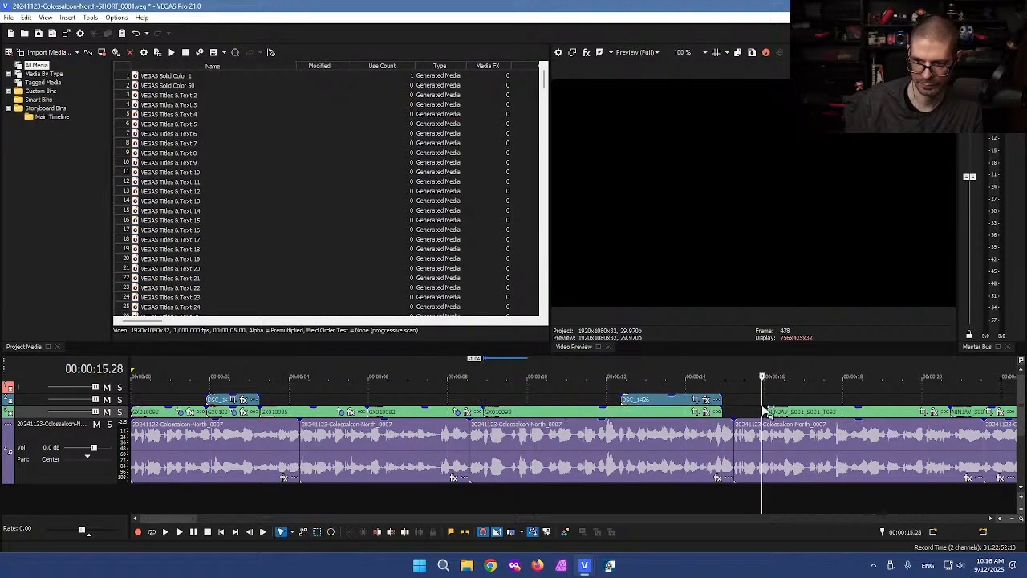
key(ctrl+d)
scroll(762, 411, down, 2)
scroll(760, 411, up, 1)
key(space)
drag(571, 412, 611, 412)
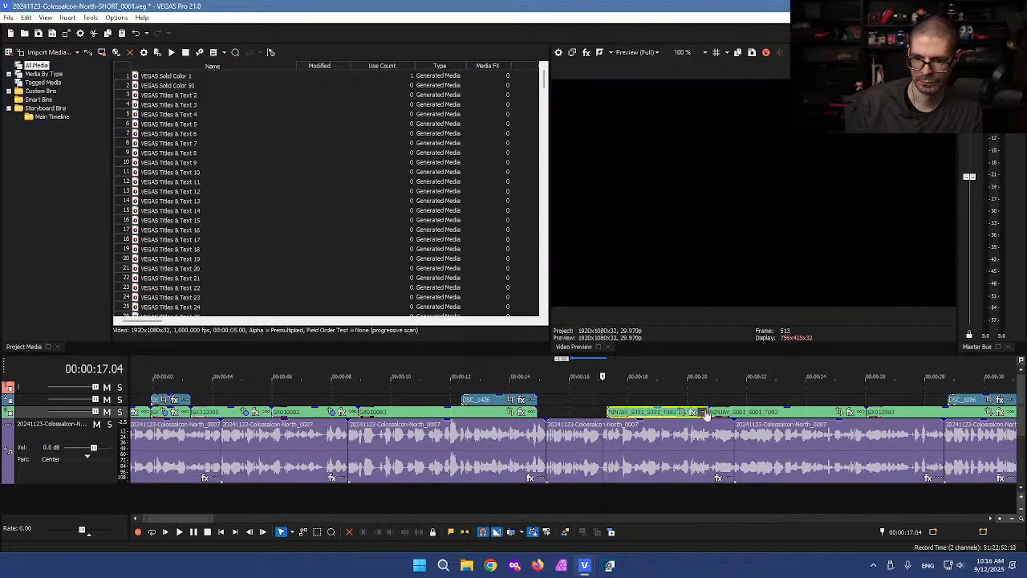
drag(708, 412, 754, 412)
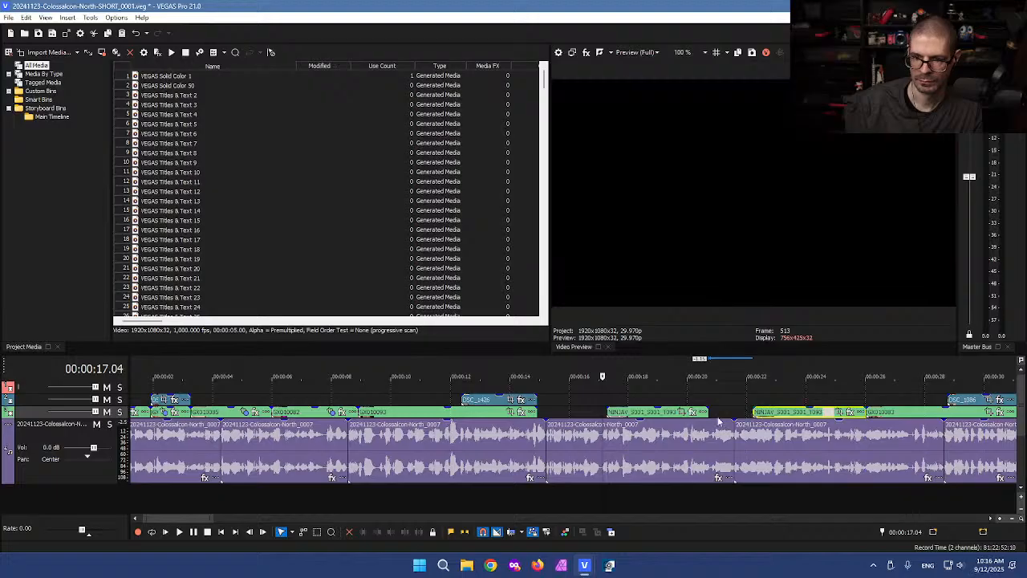
drag(634, 416, 667, 416)
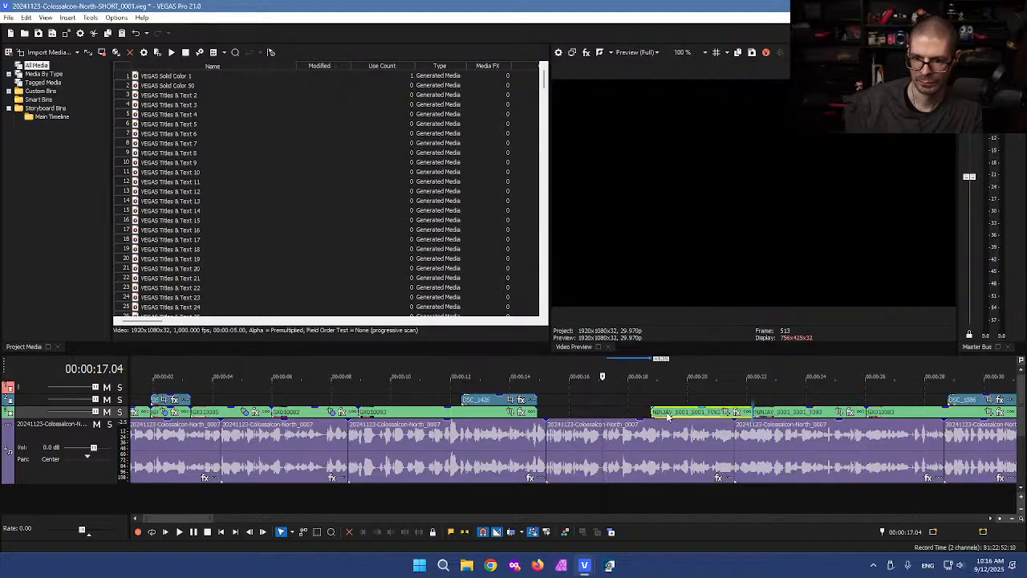
Step: Paste the DSC_1530 photo and GX010094 clip at 15.16 and snap them into place
click(555, 390)
key(ctrl+v)
mouse_move(584, 402)
mouse_down()
mouse_move(565, 410)
mouse_move(552, 400)
mouse_move(567, 404)
mouse_up()
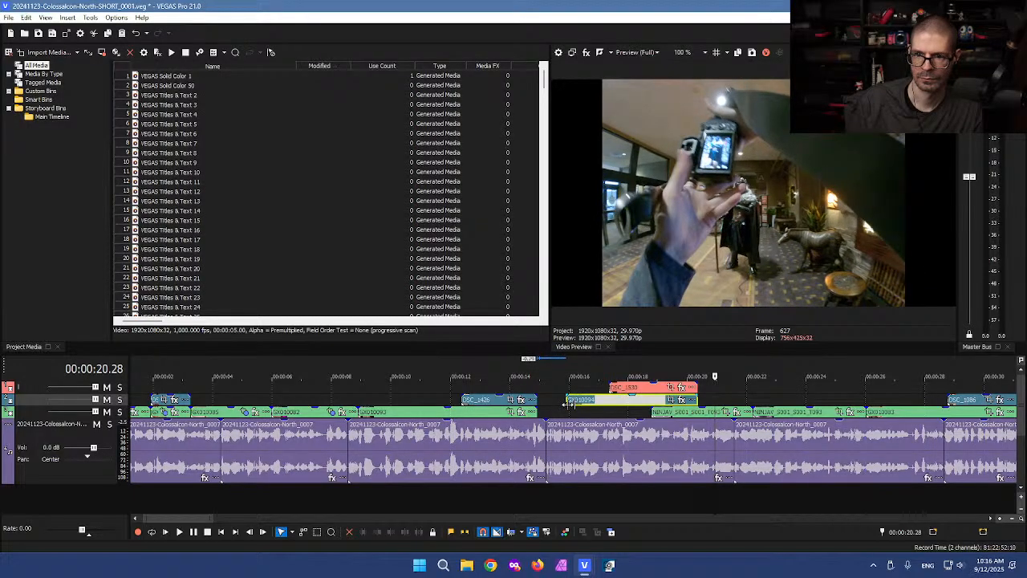
Step: Trim the DSC_1530 photo's start and shift it with GX010094 slightly left
drag(611, 387, 627, 388)
click(615, 391)
click(618, 389)
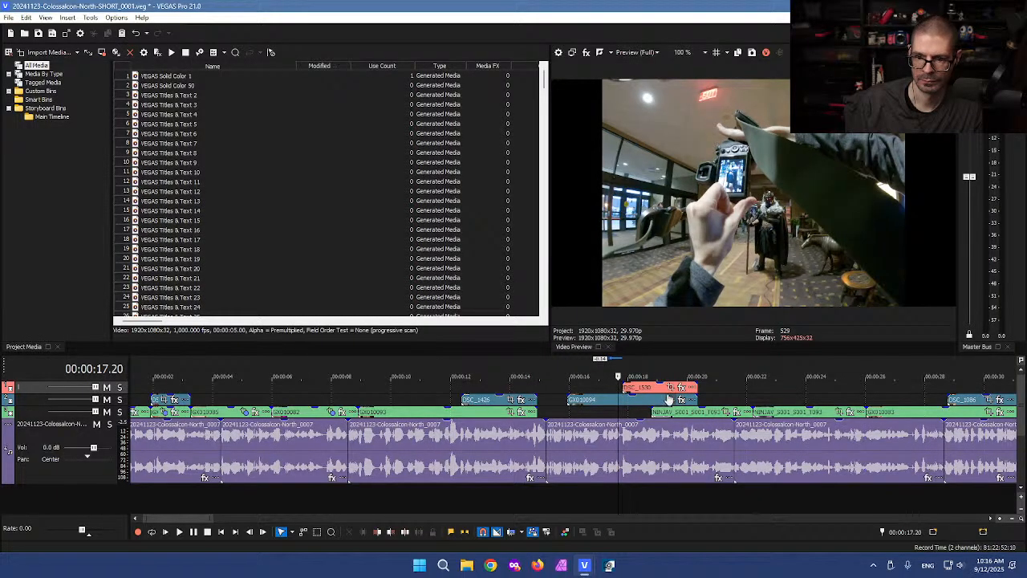
drag(612, 393, 598, 400)
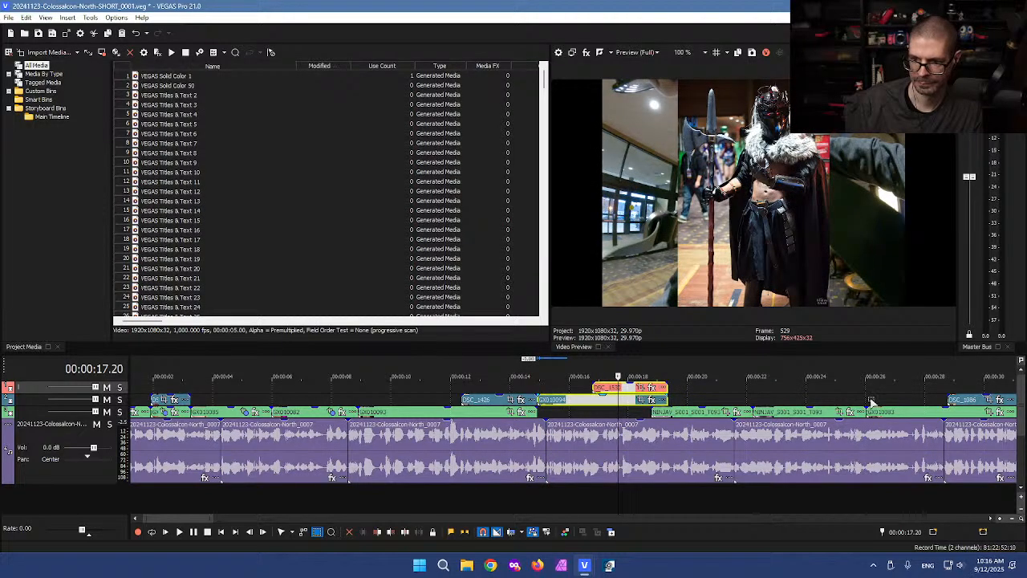
Step: Trim the later NINJAV clip's start and slide the earlier NINJAV clip right to meet it
click(871, 402)
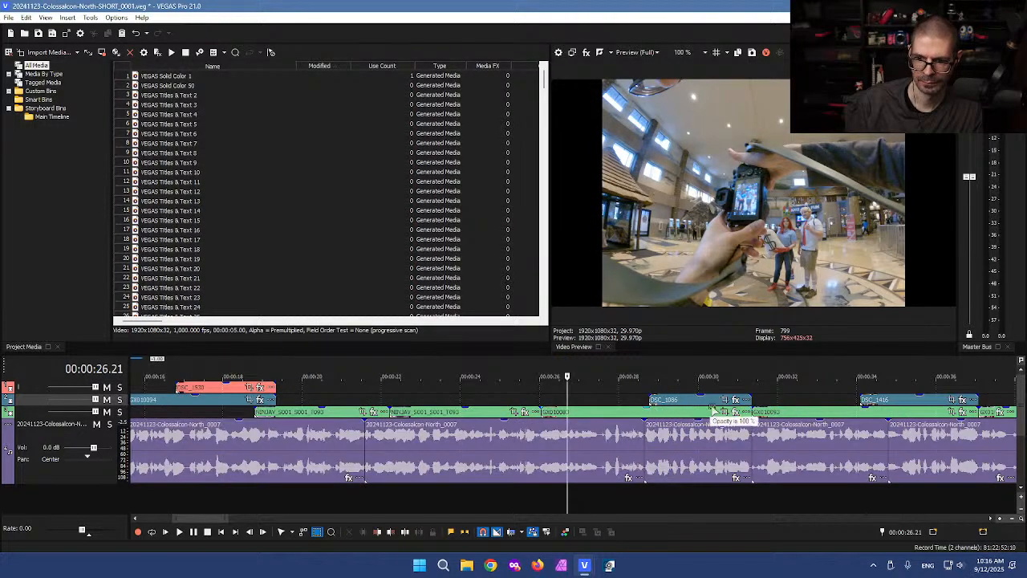
click(399, 414)
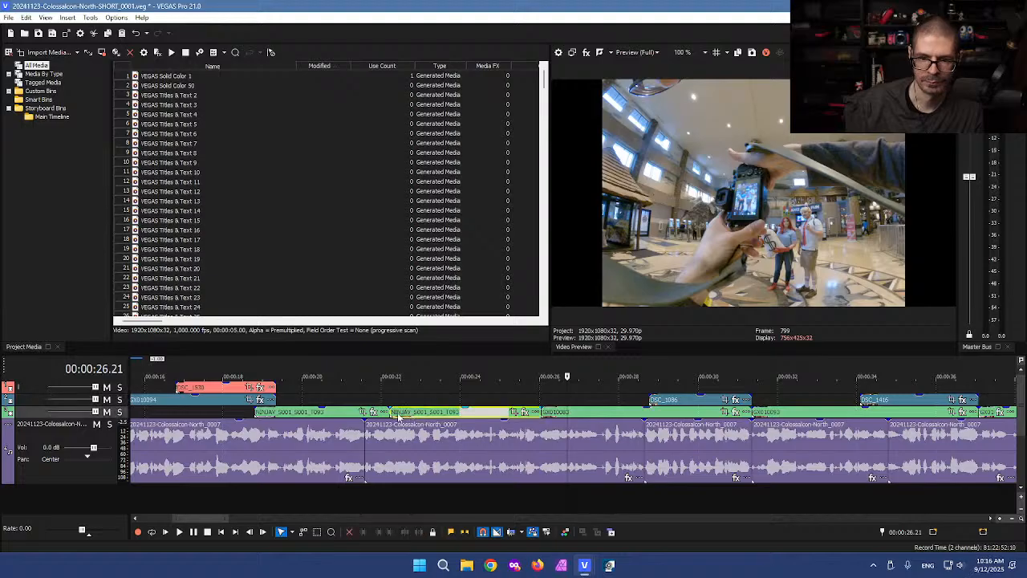
drag(392, 413, 411, 413)
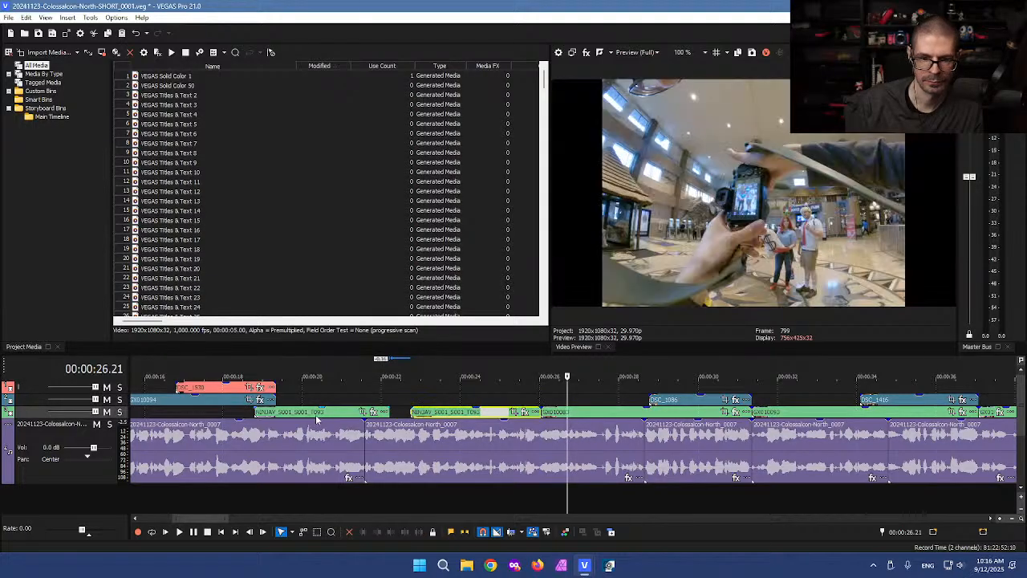
drag(315, 416, 335, 414)
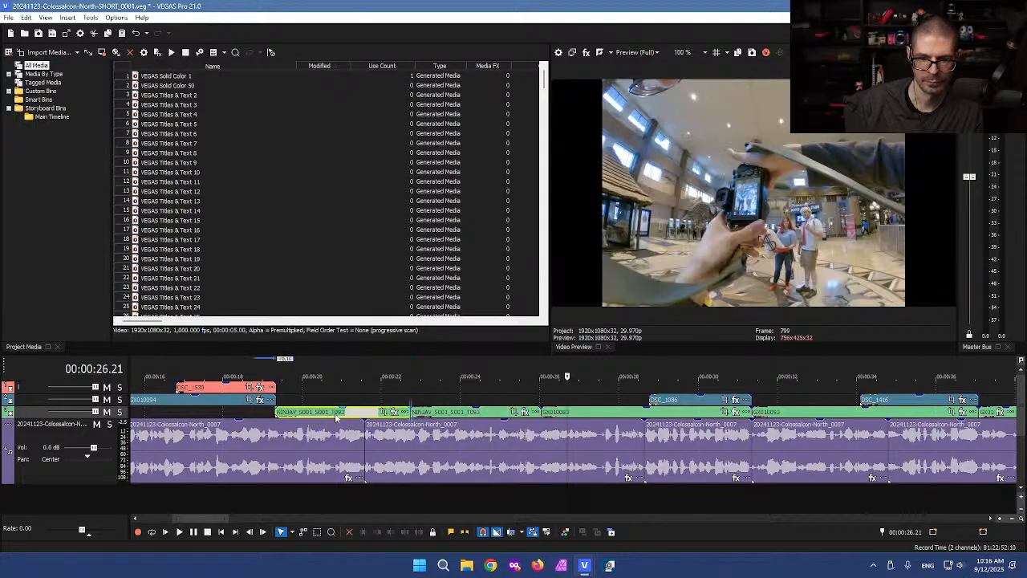
Step: Trim the end of the DSC_1530 photo slightly and select it together with GX010094
click(274, 401)
drag(277, 388, 275, 387)
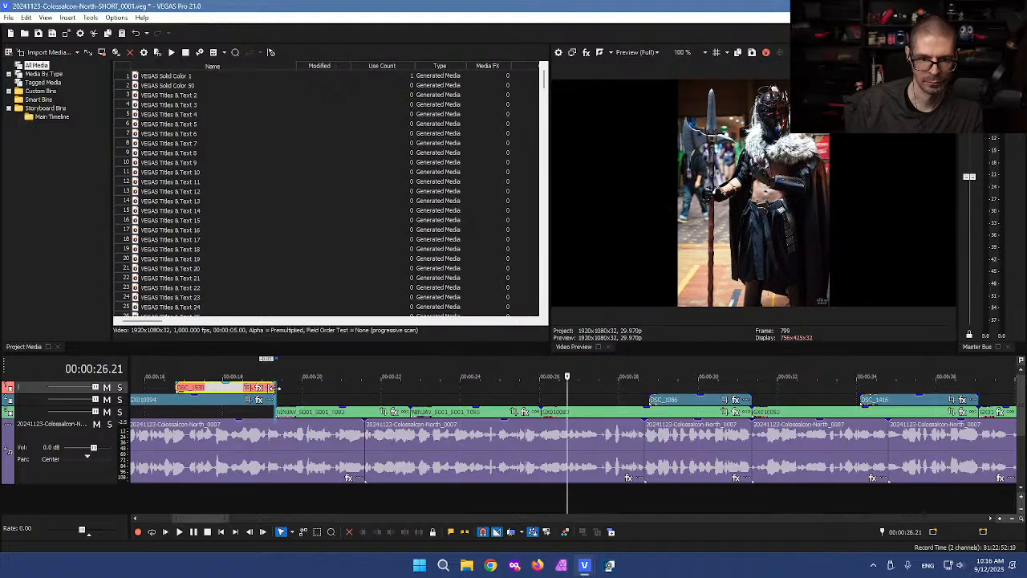
key(d)
key(d)
drag(155, 382, 194, 410)
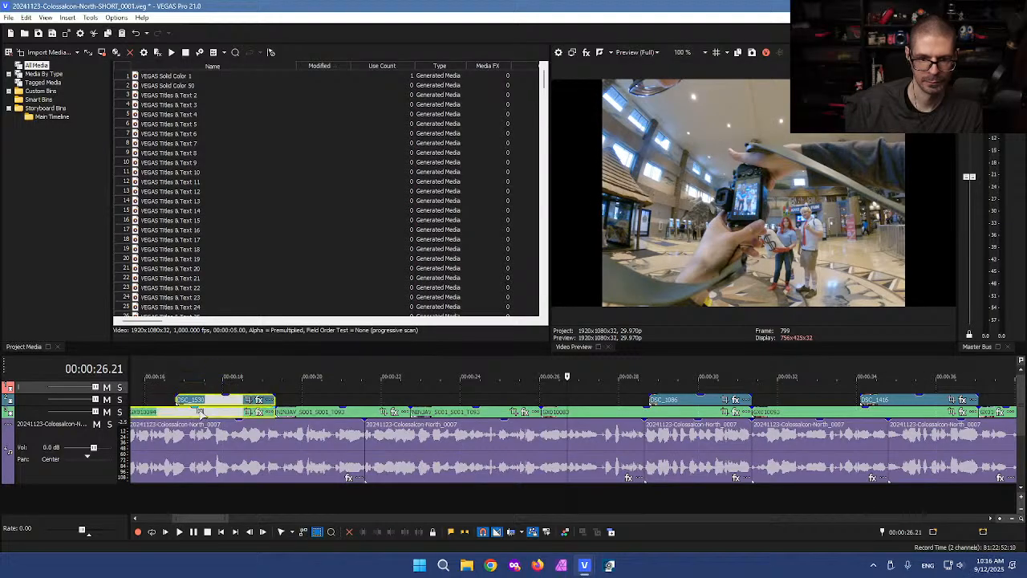
scroll(225, 411, down, 3)
click(359, 396)
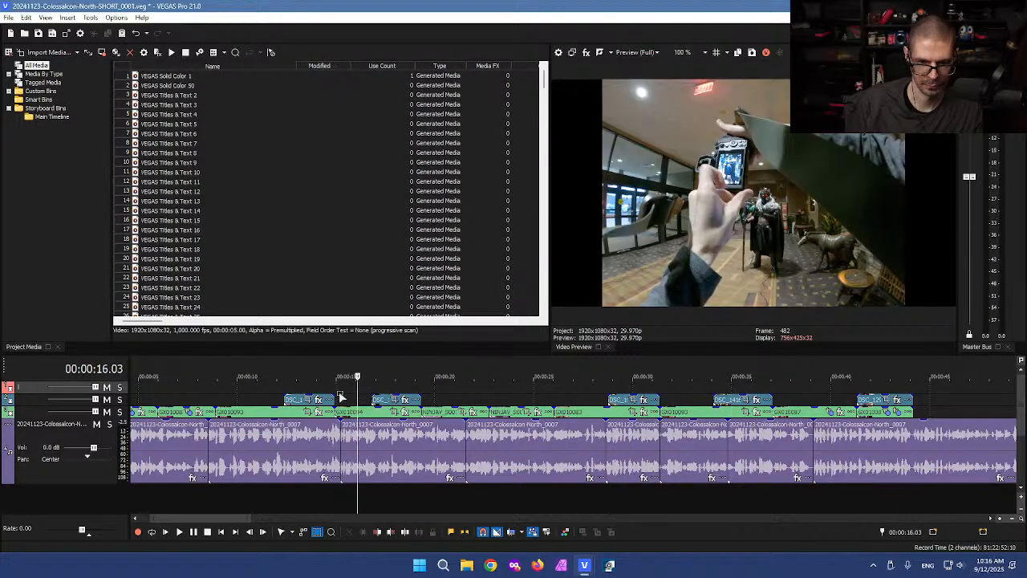
key(ctrl+d)
Step: Save SHORT_0001 and play back from about 16 seconds, then check 26.20 and 45.18
key(ctrl+s)
click(312, 389)
key(space)
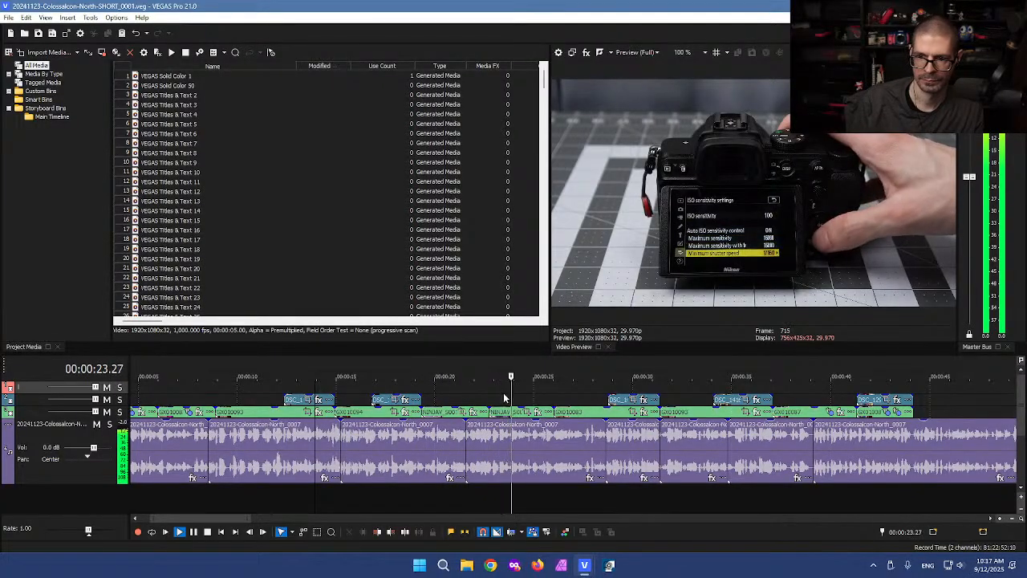
key(Return)
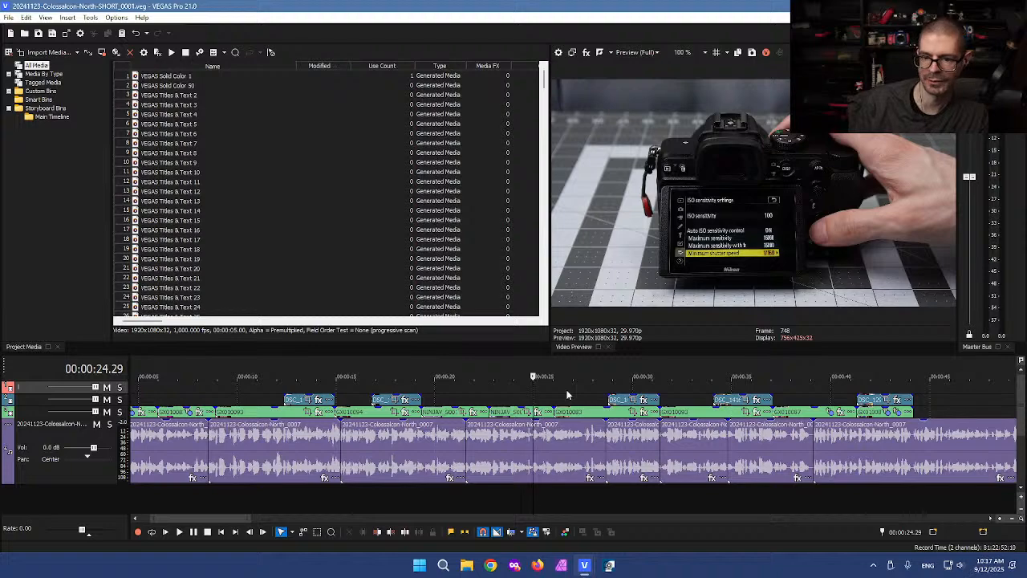
click(566, 395)
scroll(763, 405, down, 2)
click(807, 395)
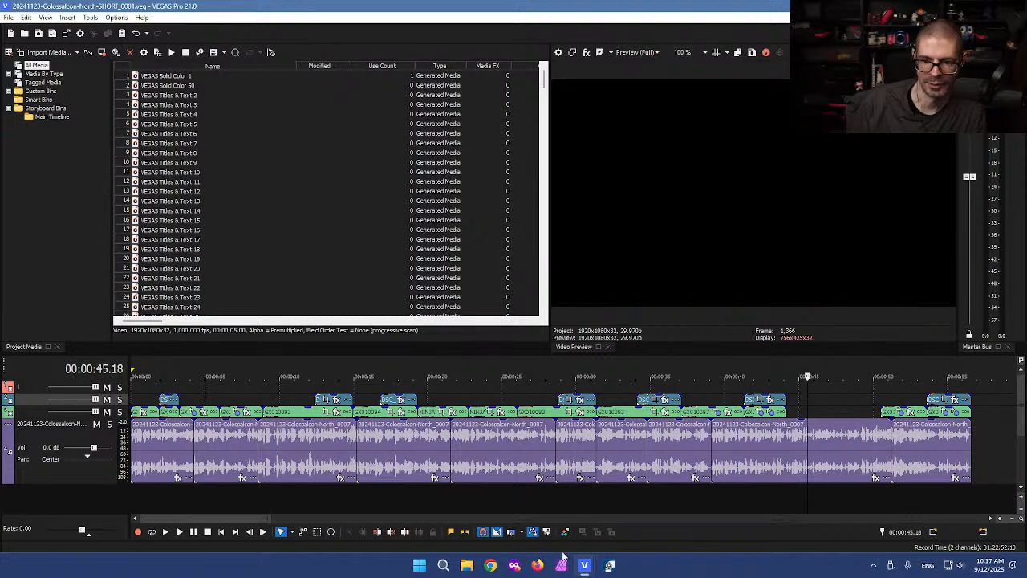
Step: Return to the North_0004 project and preview the photos around 01:05–01:06
mouse_move(584, 564)
click(637, 521)
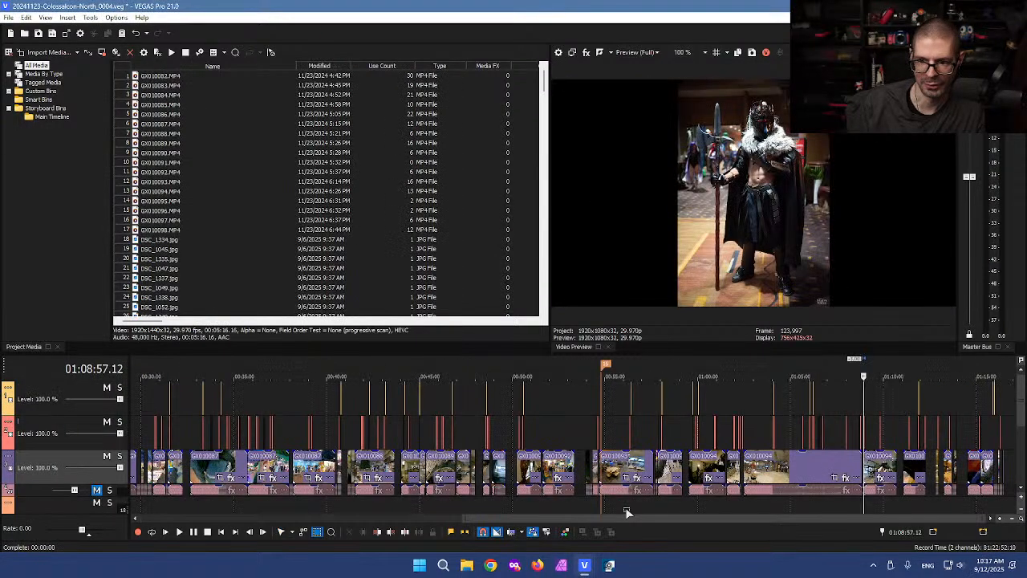
click(744, 414)
scroll(770, 409, up, 2)
click(690, 409)
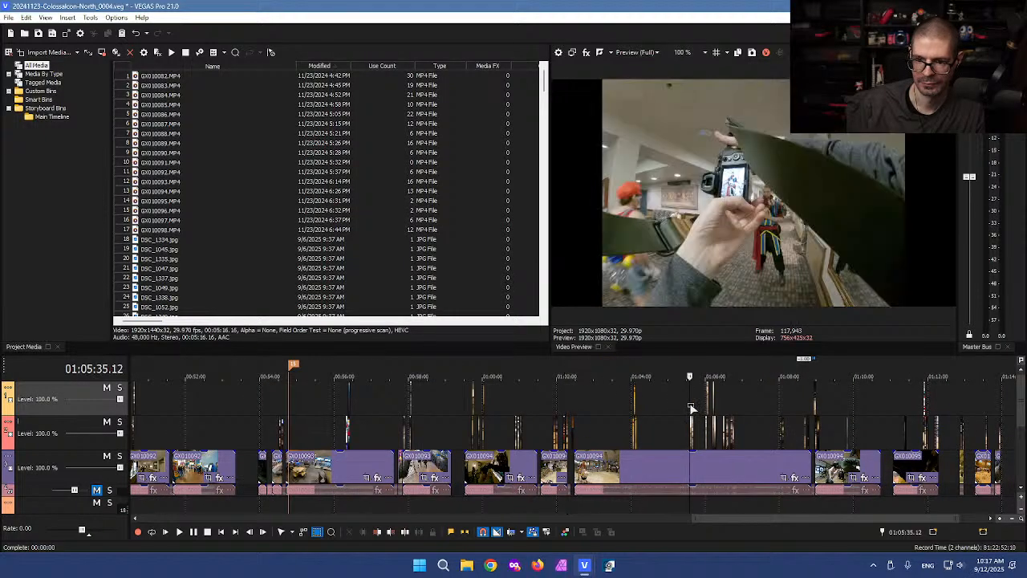
scroll(735, 401, up, 4)
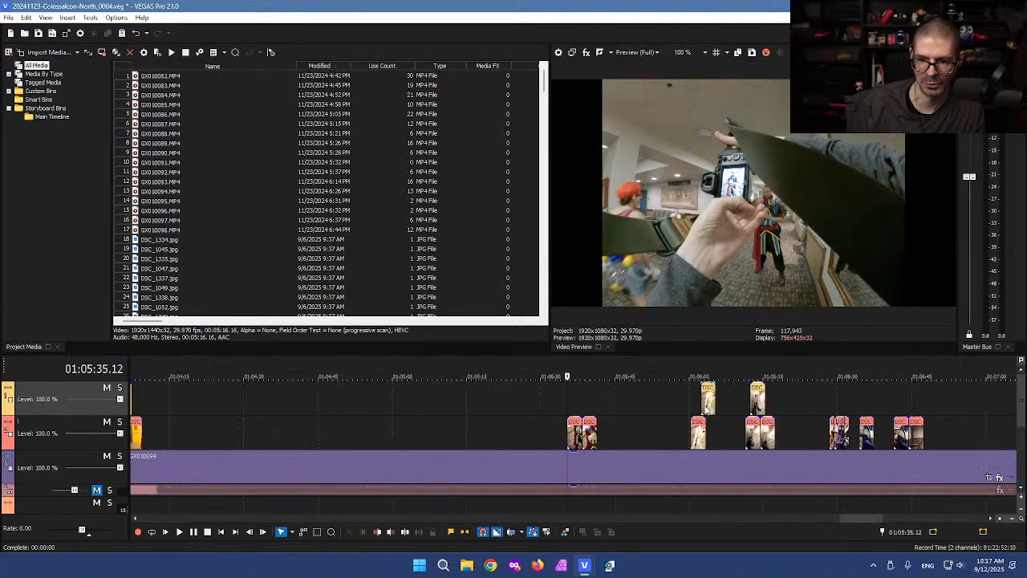
click(573, 409)
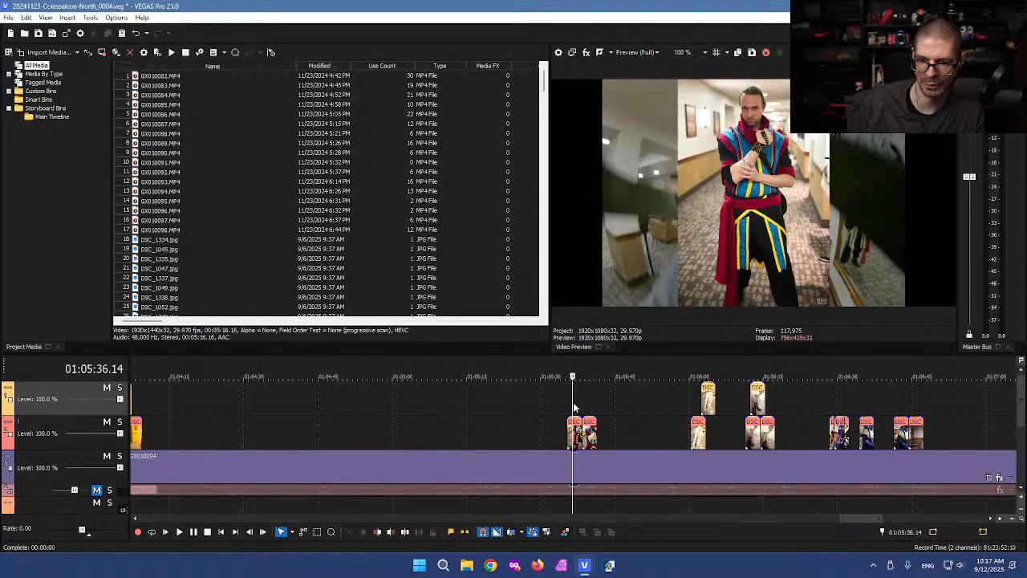
click(596, 411)
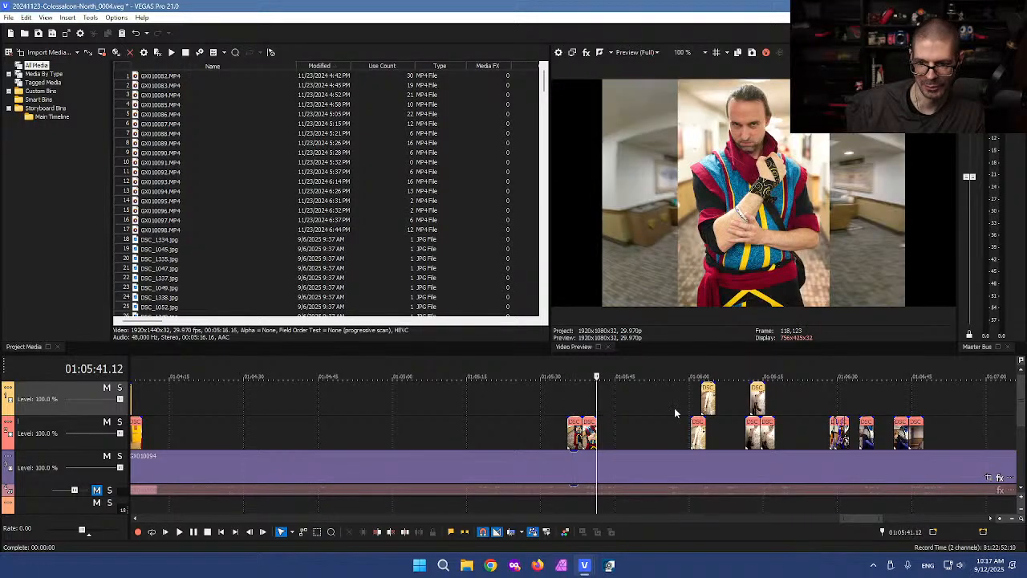
click(696, 406)
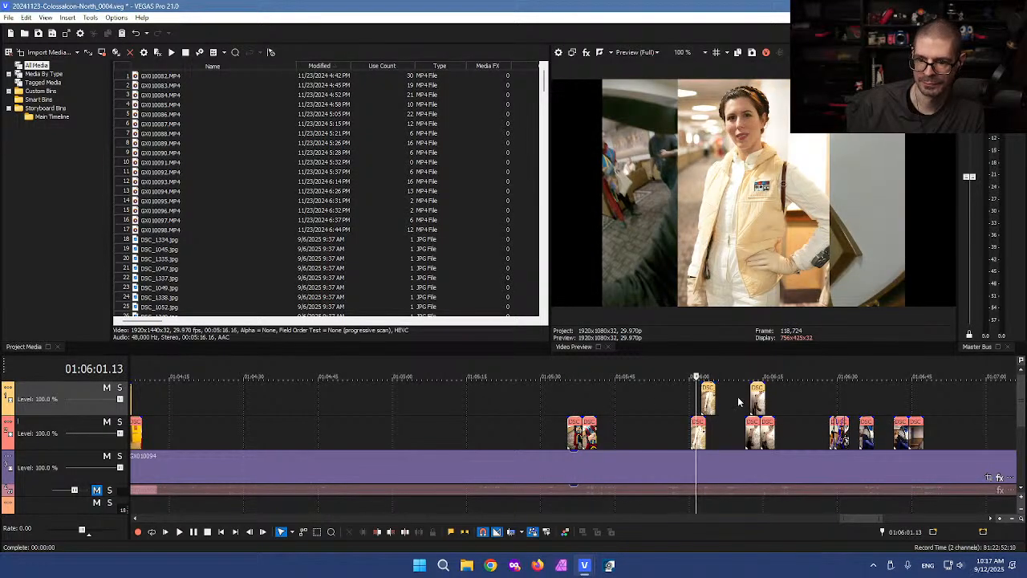
click(739, 401)
click(750, 399)
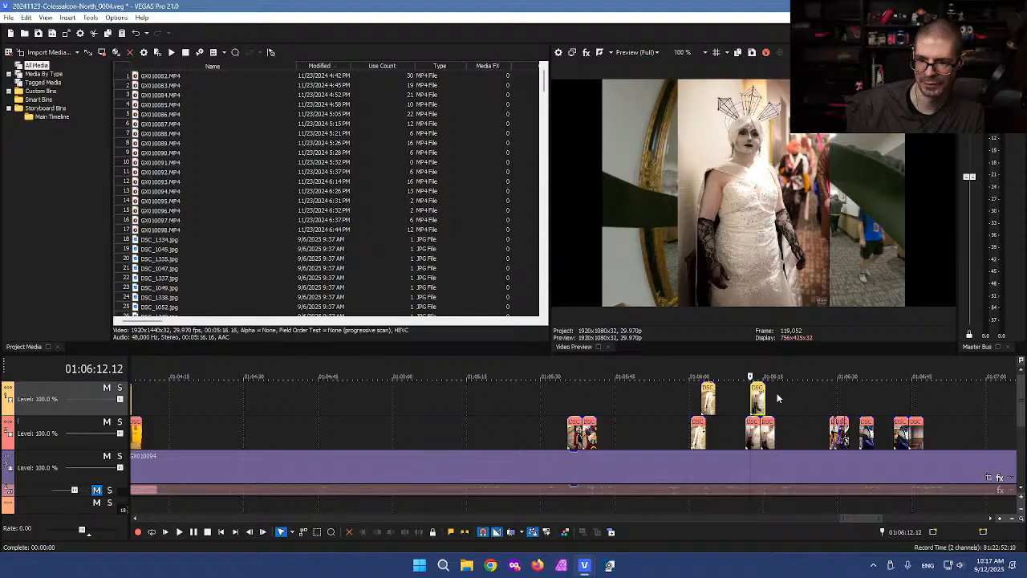
click(778, 399)
scroll(470, 414, down, 2)
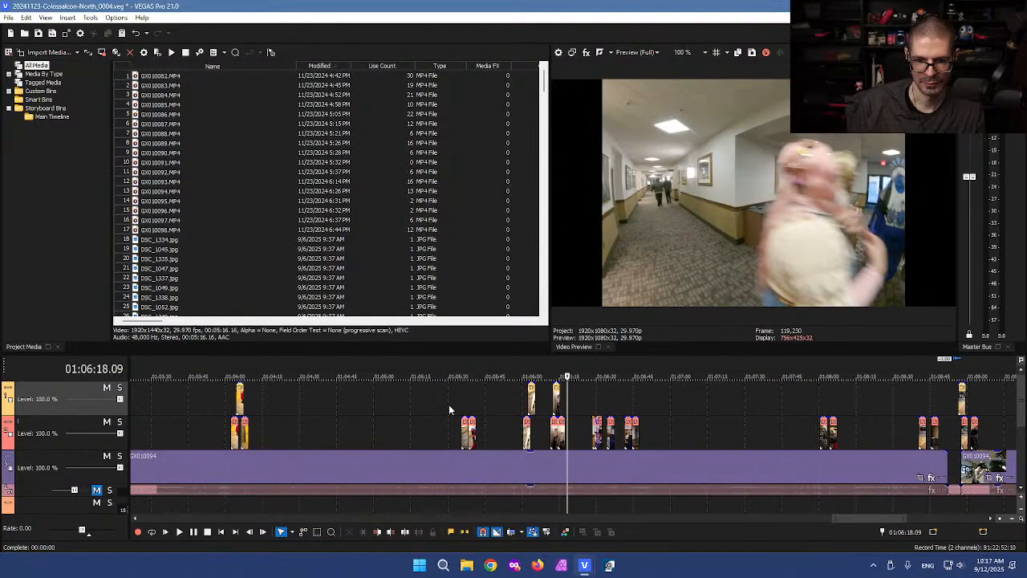
Step: Scan back through the timeline from 01:04:07 to about 01:00:02, previewing frames
click(242, 405)
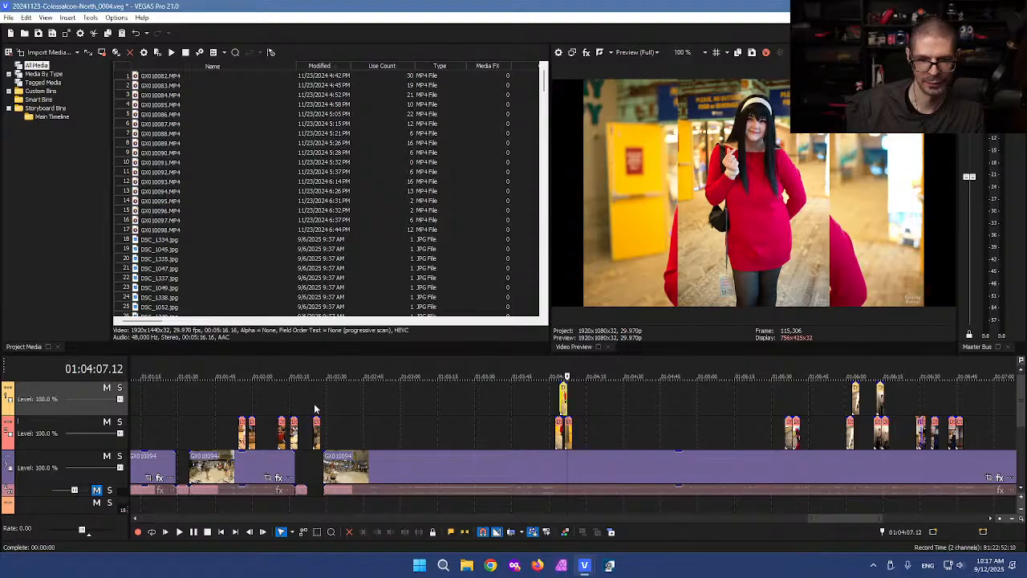
click(249, 404)
scroll(269, 403, up, 3)
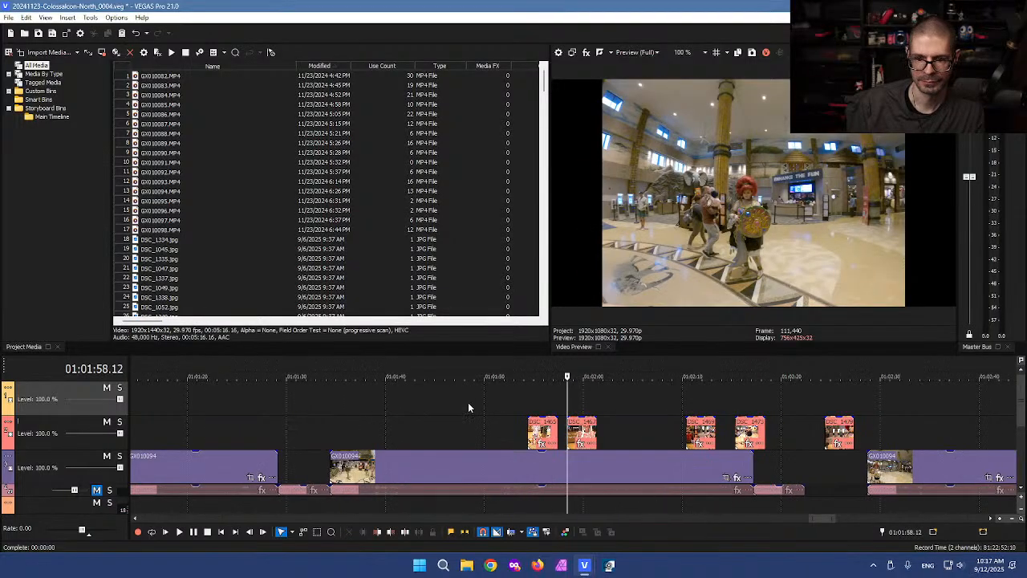
click(533, 406)
scroll(412, 417, down, 2)
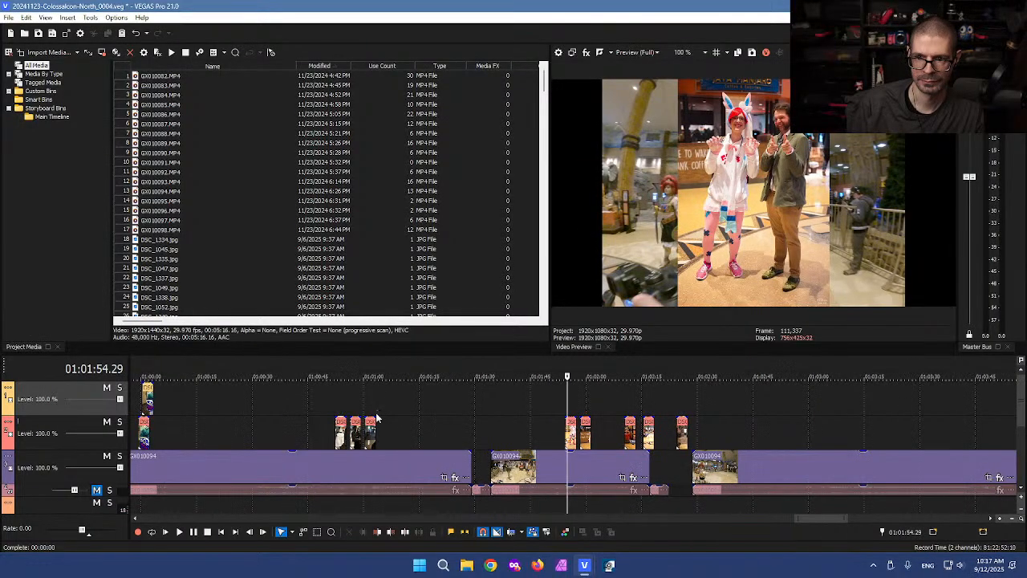
scroll(513, 393, up, 3)
scroll(319, 403, down, 2)
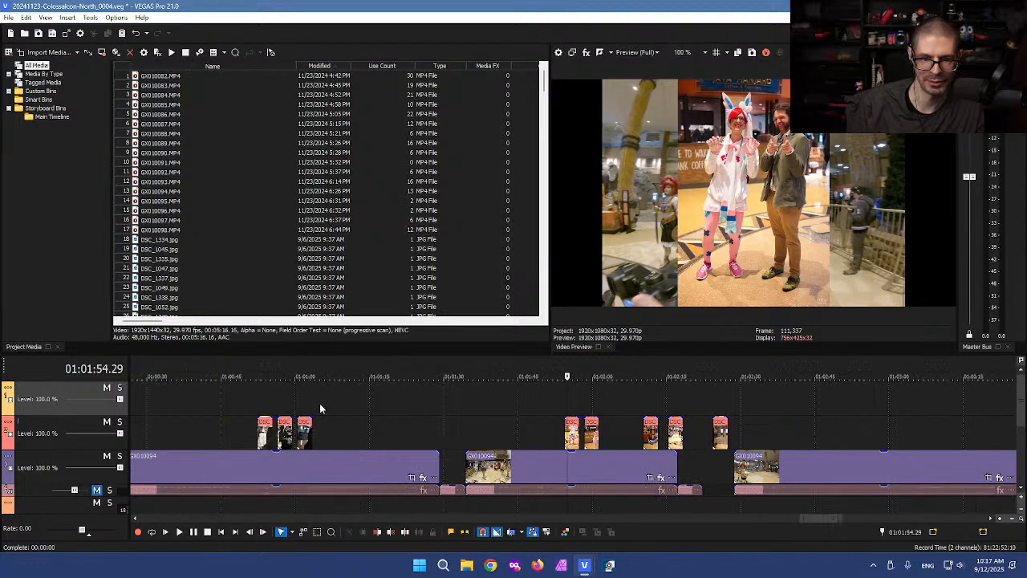
click(303, 409)
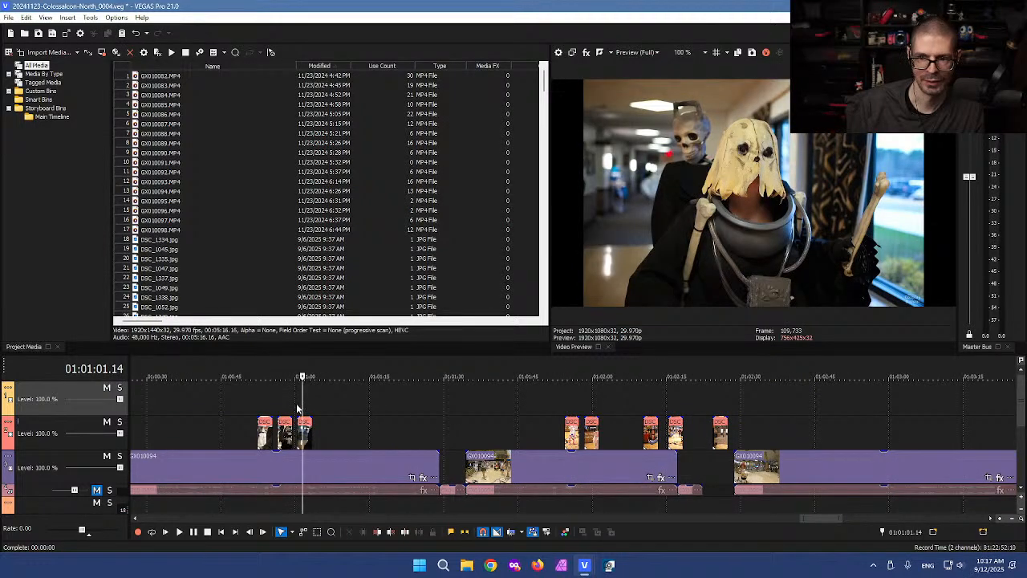
click(289, 409)
click(265, 412)
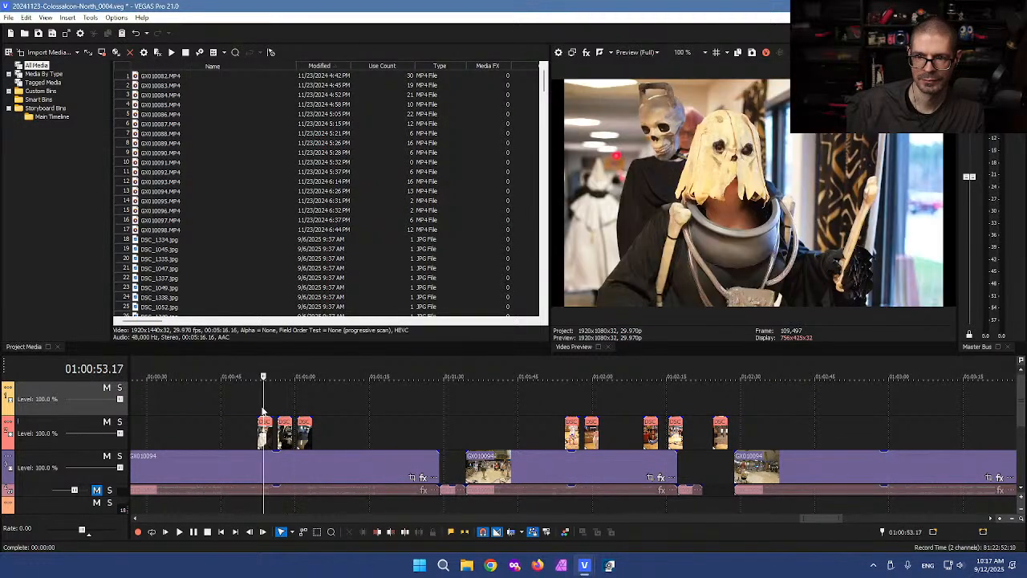
scroll(261, 416, down, 2)
click(437, 431)
scroll(455, 431, up, 3)
click(477, 411)
scroll(295, 415, down, 3)
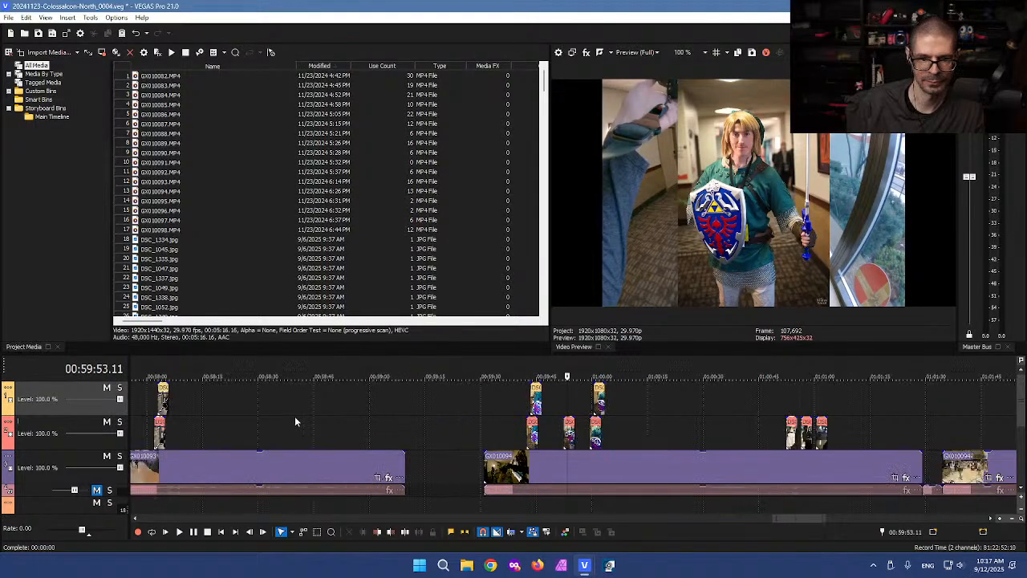
Step: Keep stepping back past 00:58 and 00:48 until the cosplay photo at 00:46:13
click(281, 417)
click(165, 421)
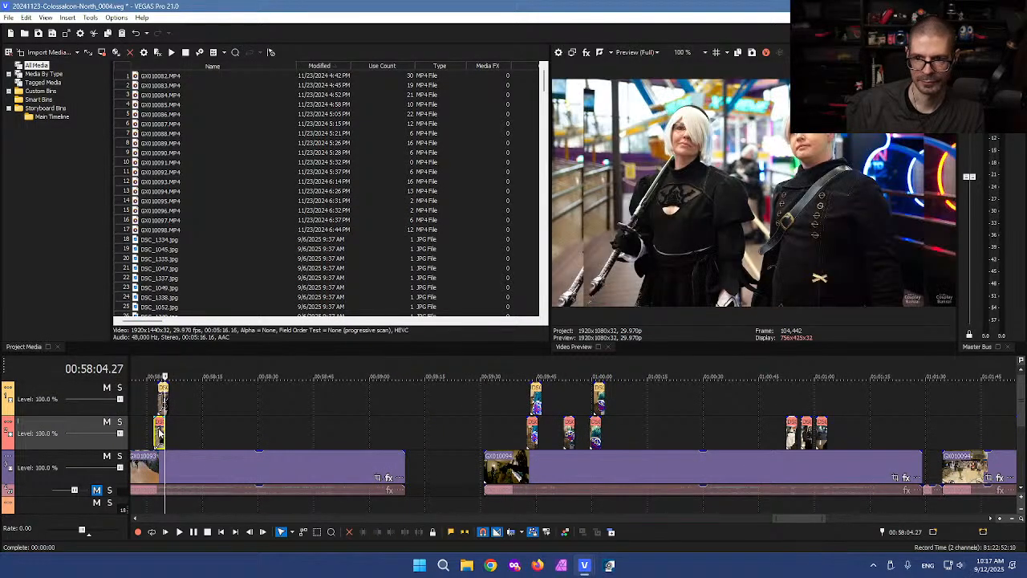
click(158, 432)
scroll(217, 437, up, 3)
click(391, 418)
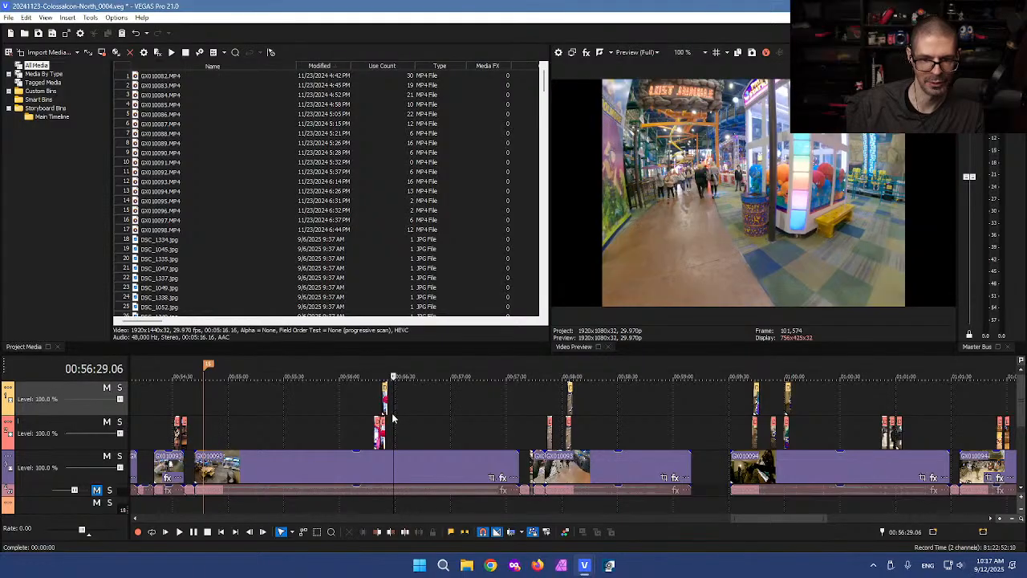
click(380, 421)
click(325, 428)
scroll(322, 425, down, 3)
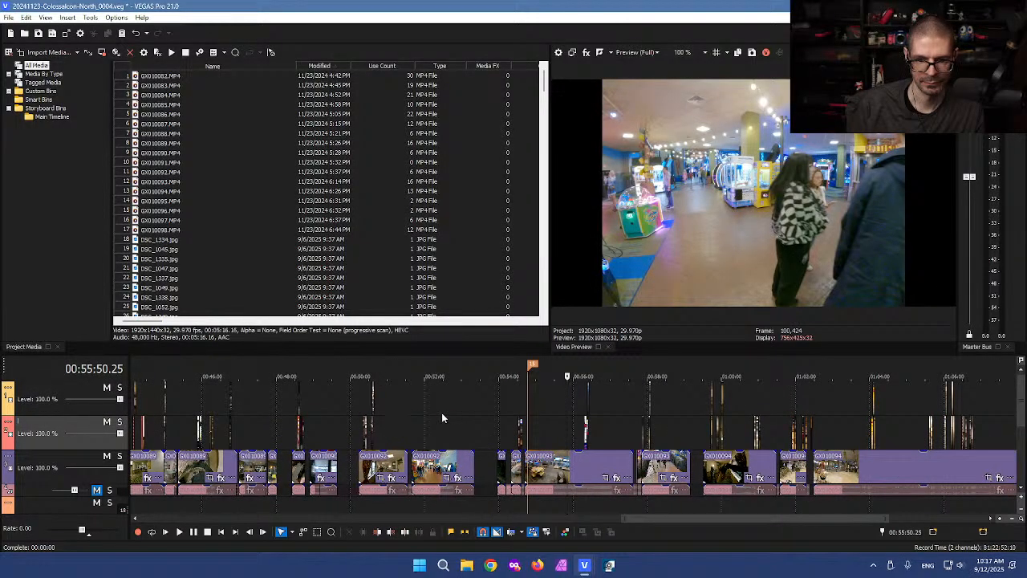
click(374, 421)
scroll(388, 423, up, 4)
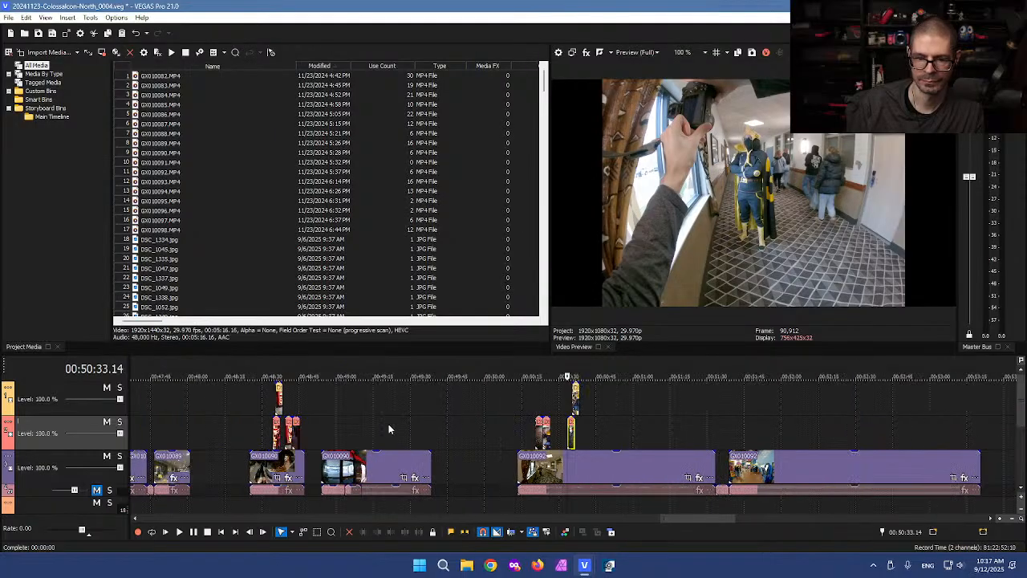
click(293, 428)
scroll(290, 431, down, 2)
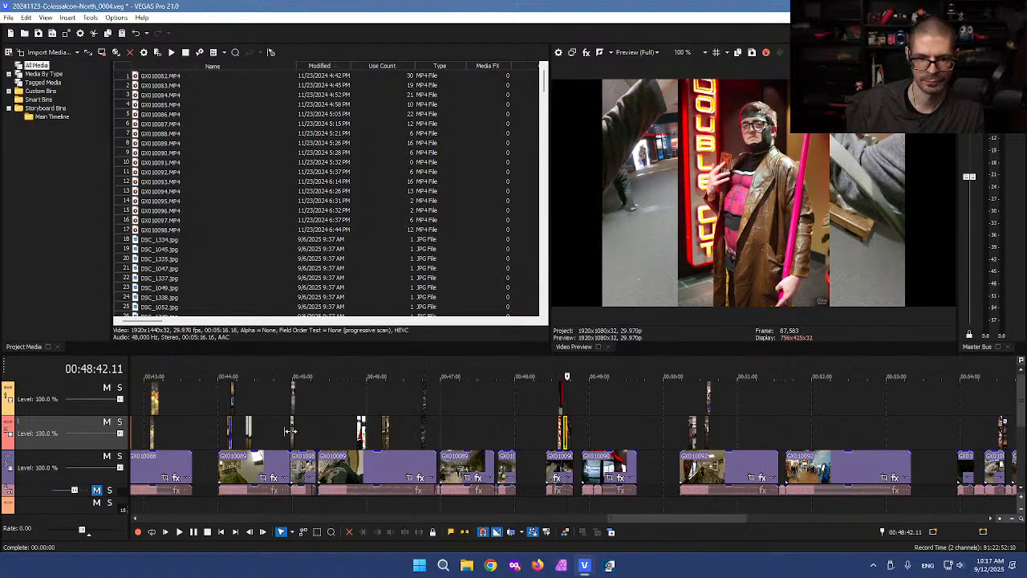
click(422, 420)
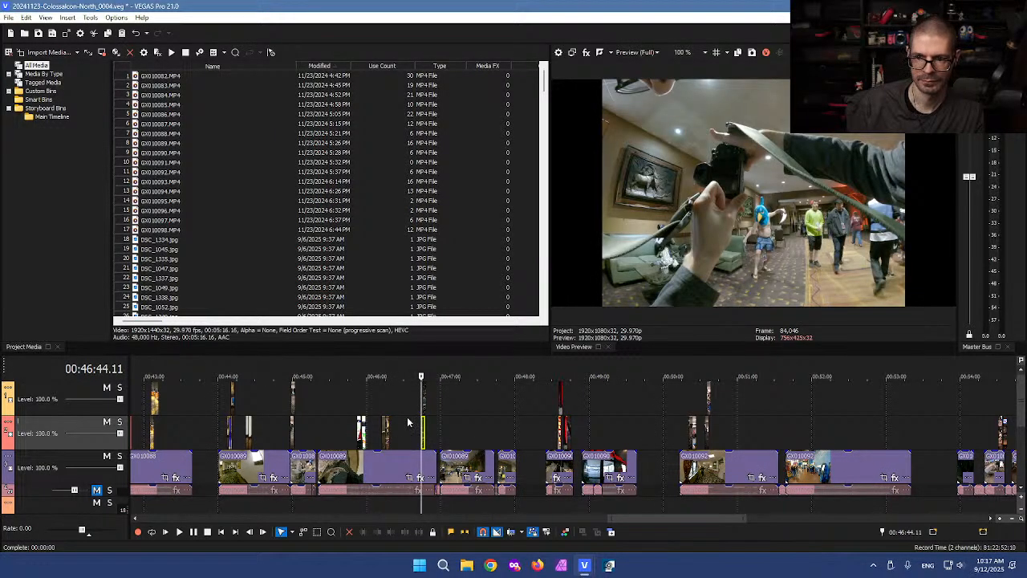
click(384, 406)
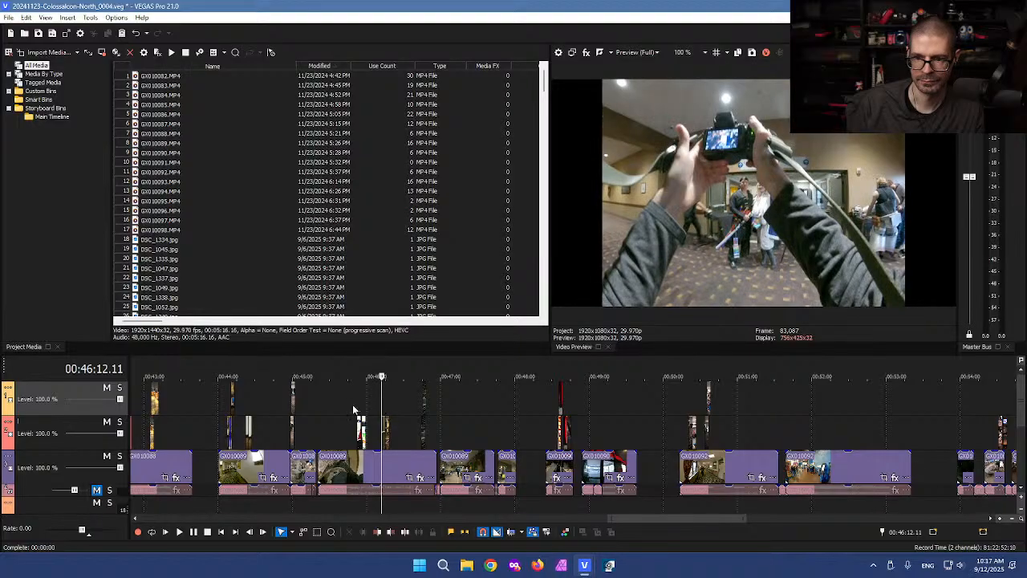
scroll(466, 401, up, 3)
scroll(466, 407, up, 3)
click(589, 409)
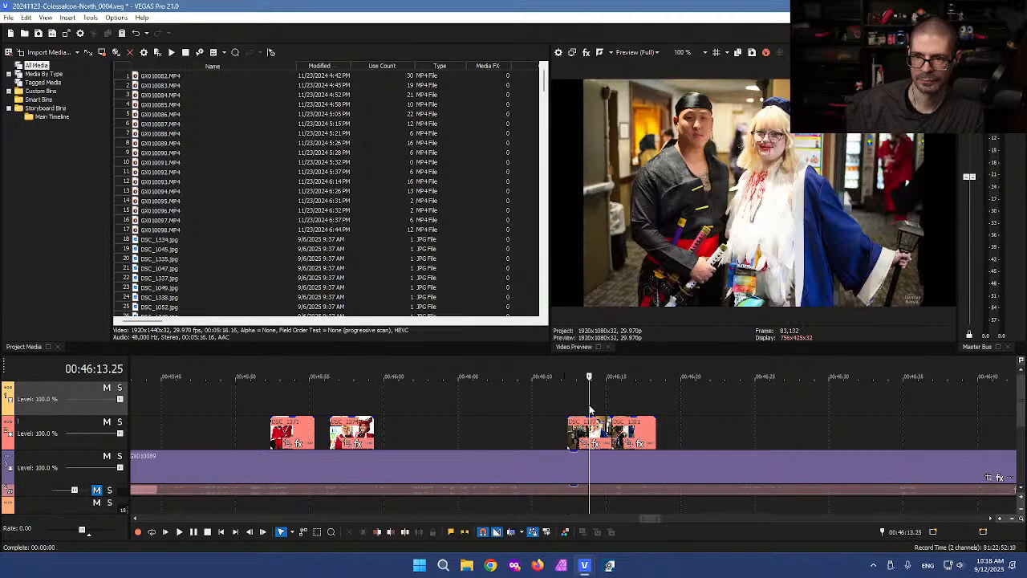
Step: Split the GX010089 clip at 00:46:18 and 00:46:10
click(643, 408)
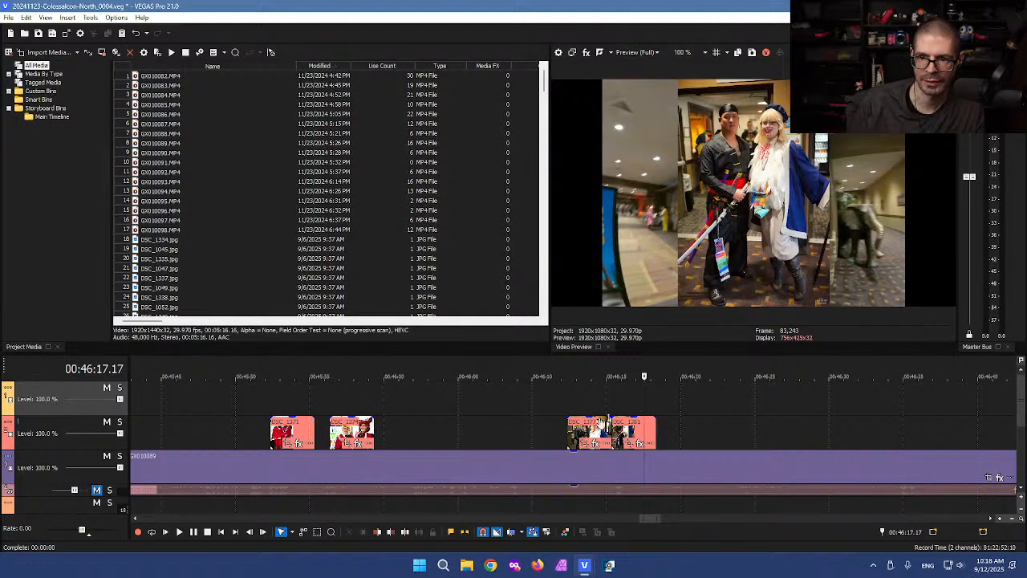
scroll(602, 418, up, 4)
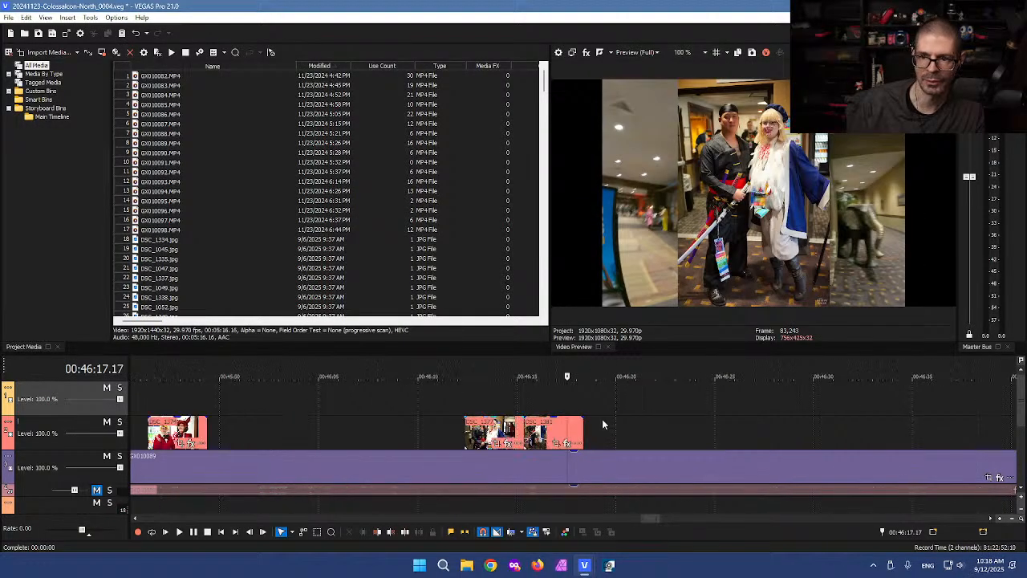
click(596, 469)
key(s)
click(302, 467)
key(s)
Step: Marquee-select DSC_1381 and the middle GX010089 piece and move them up a track
key(d)
key(d)
drag(506, 396, 806, 405)
click(447, 401)
Step: Trim the GX010089 piece at 00:46:19, then cut it with the DSC_1381 photo above
click(688, 407)
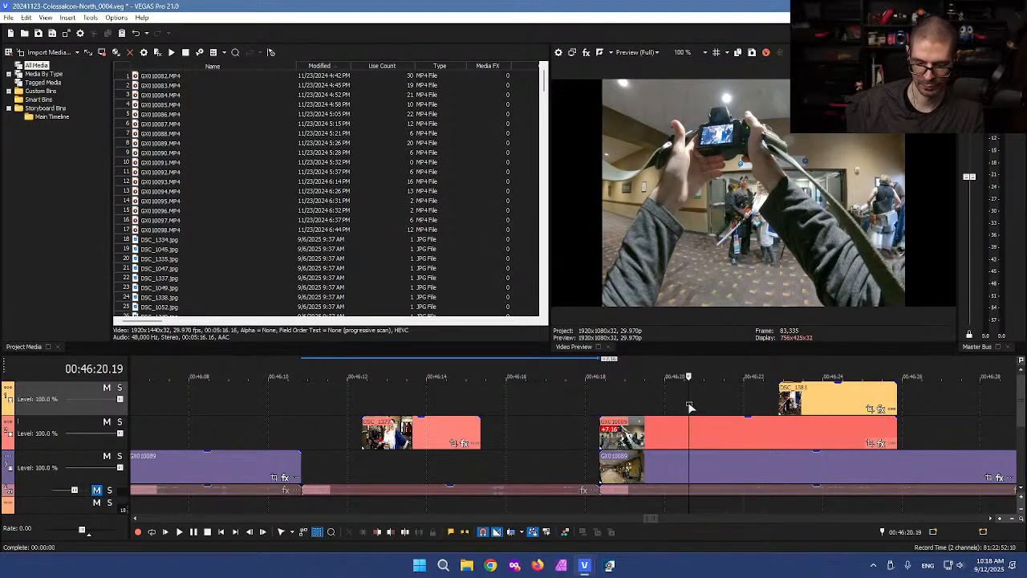
drag(687, 400, 738, 404)
click(656, 429)
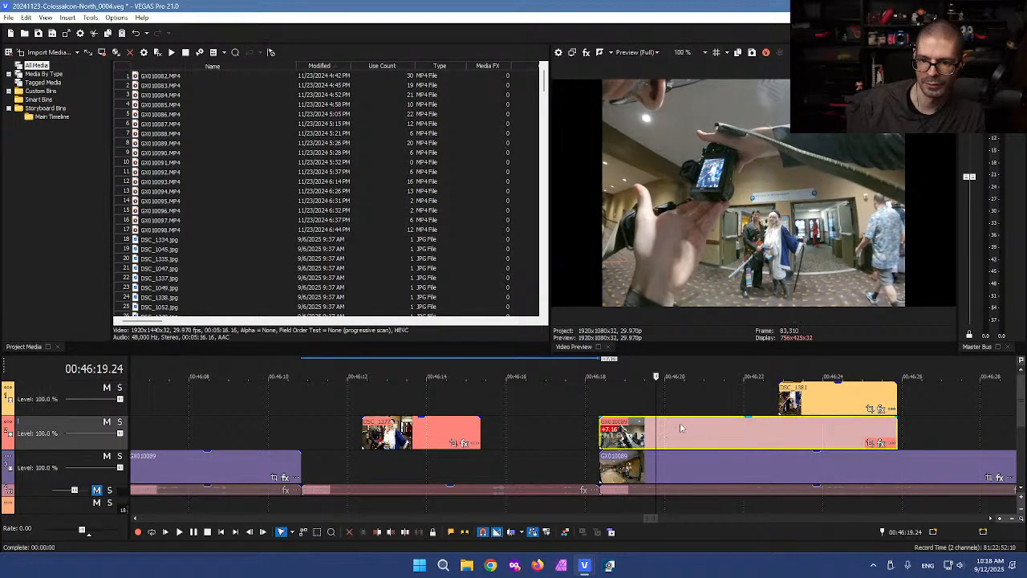
key(s)
click(630, 427)
key(Delete)
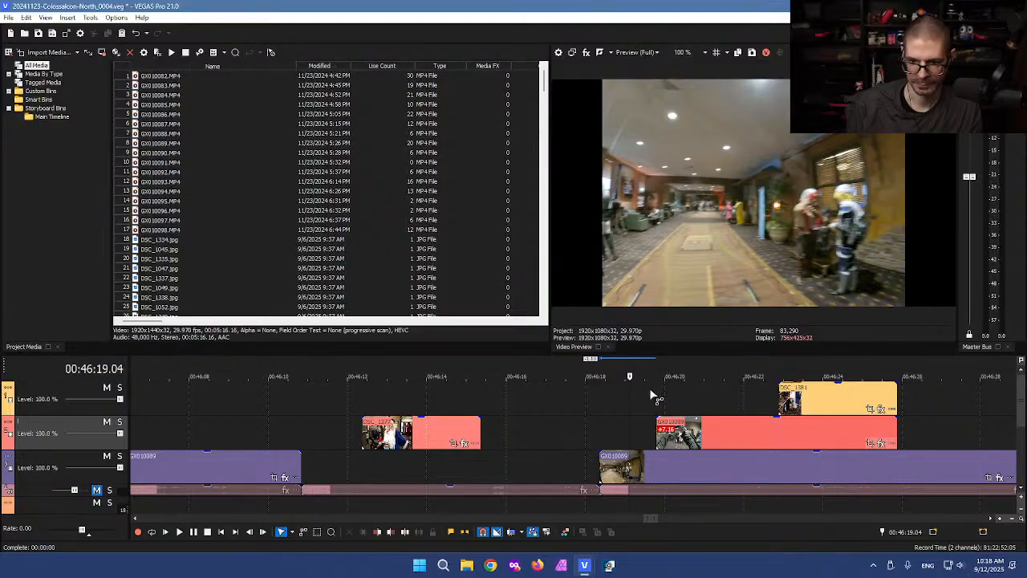
click(820, 420)
key(Delete)
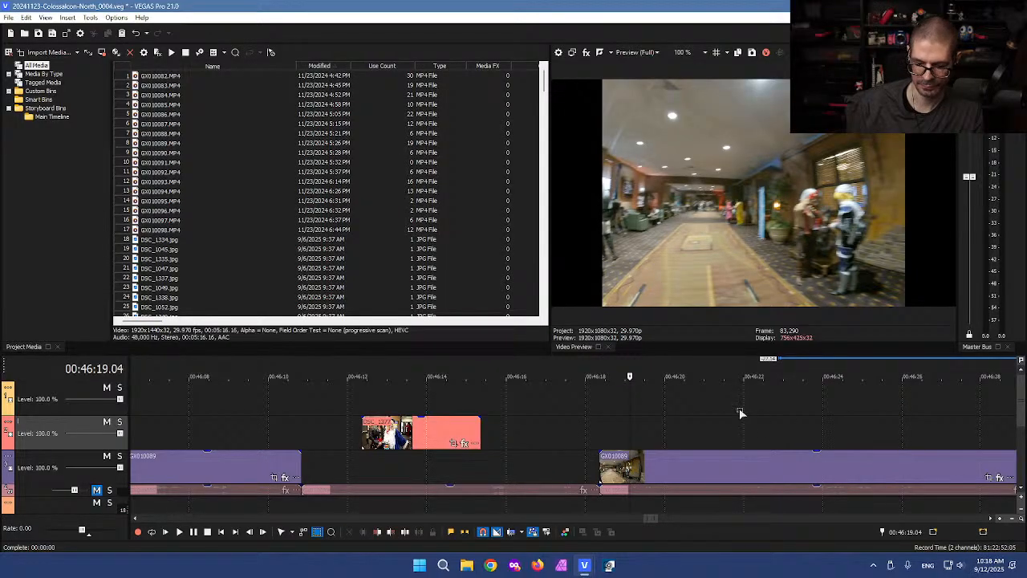
Step: Paste the GX010089 and DSC_1381 clips into the SHORT project near 00:00:44
mouse_move(583, 567)
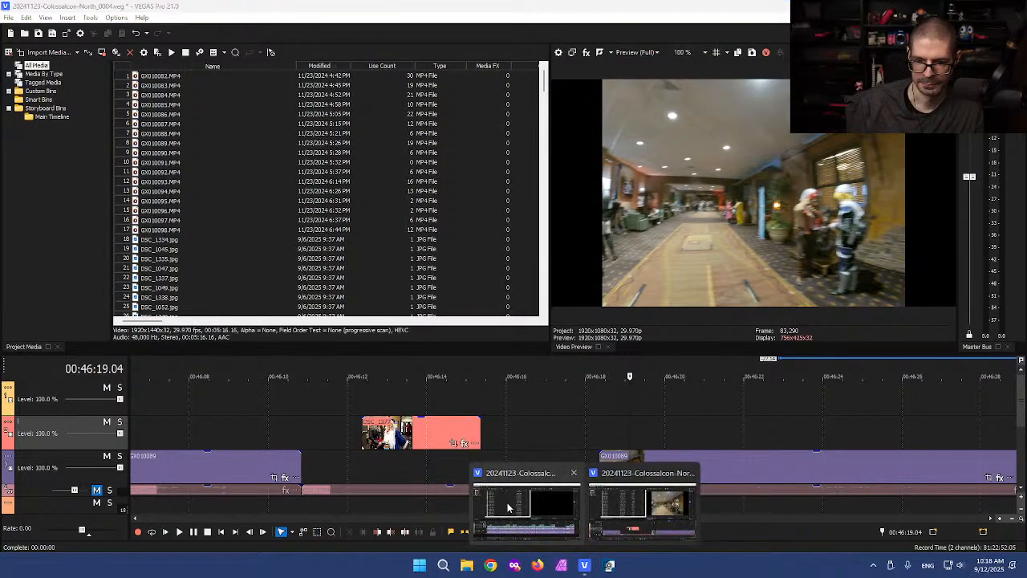
click(499, 503)
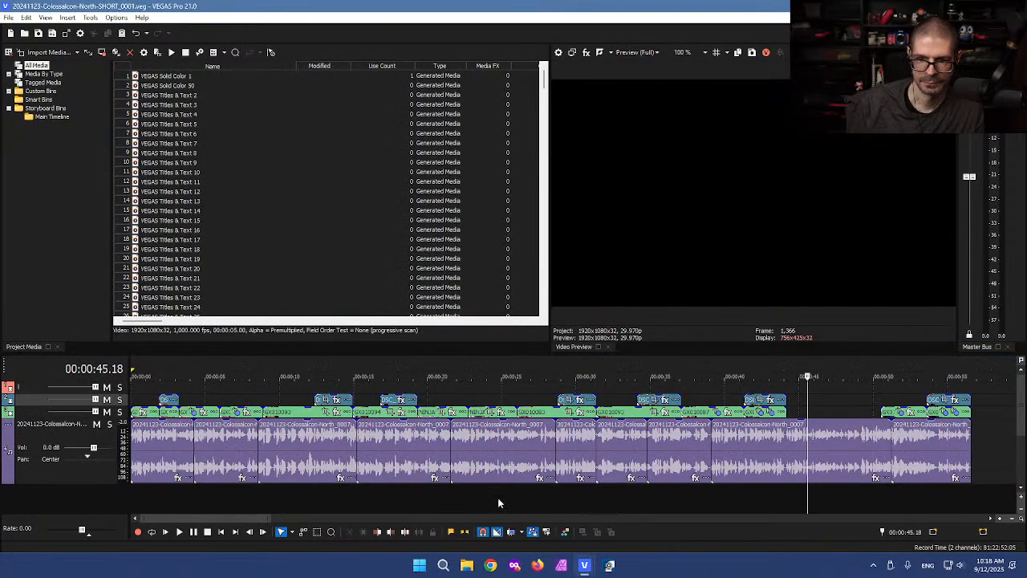
click(797, 388)
key(ctrl+v)
scroll(764, 421, up, 4)
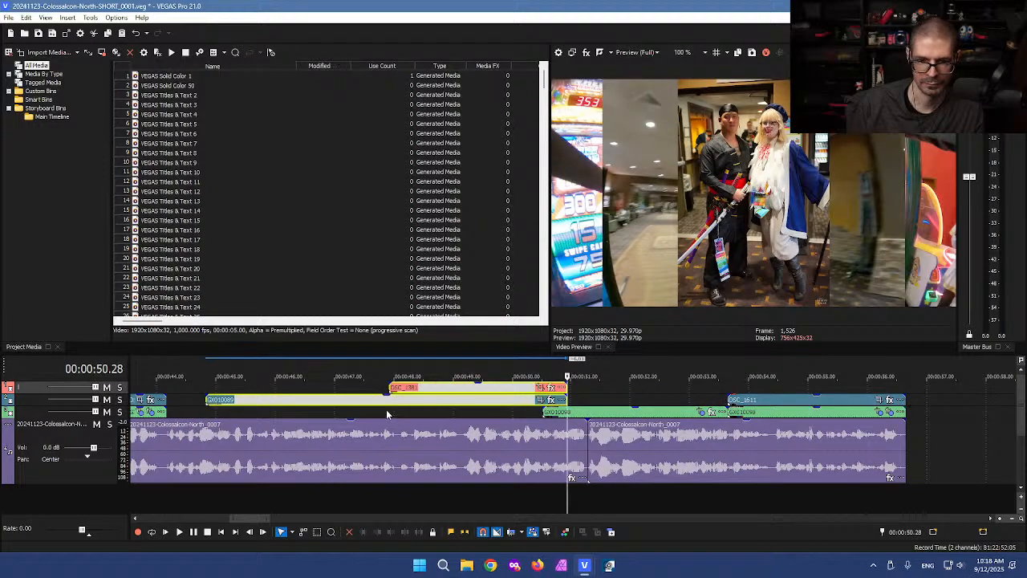
scroll(390, 411, down, 1)
drag(368, 402, 348, 419)
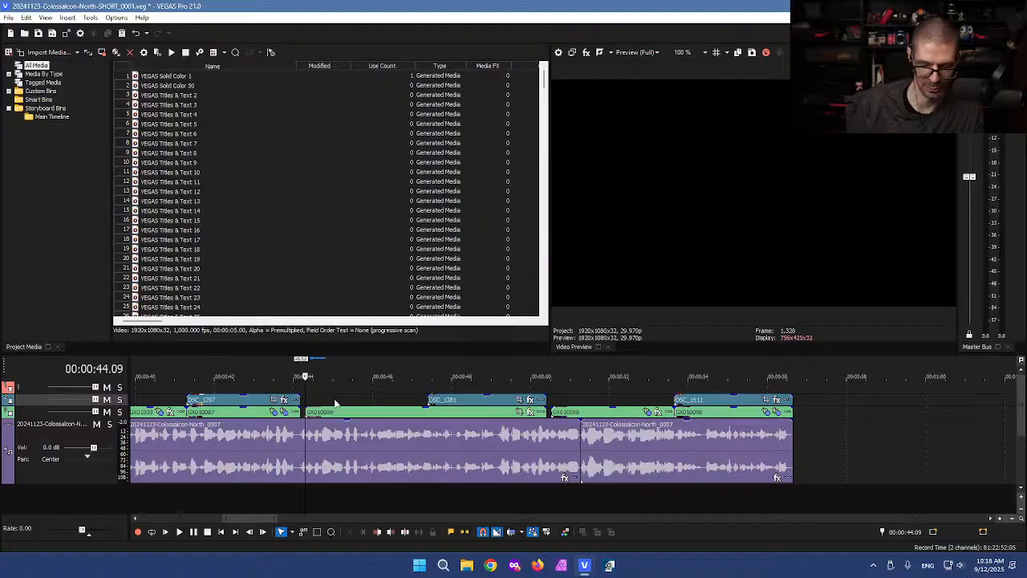
Step: Marquee-select GX010089 and DSC_1381 and nudge them left
scroll(333, 413, up, 2)
click(585, 411)
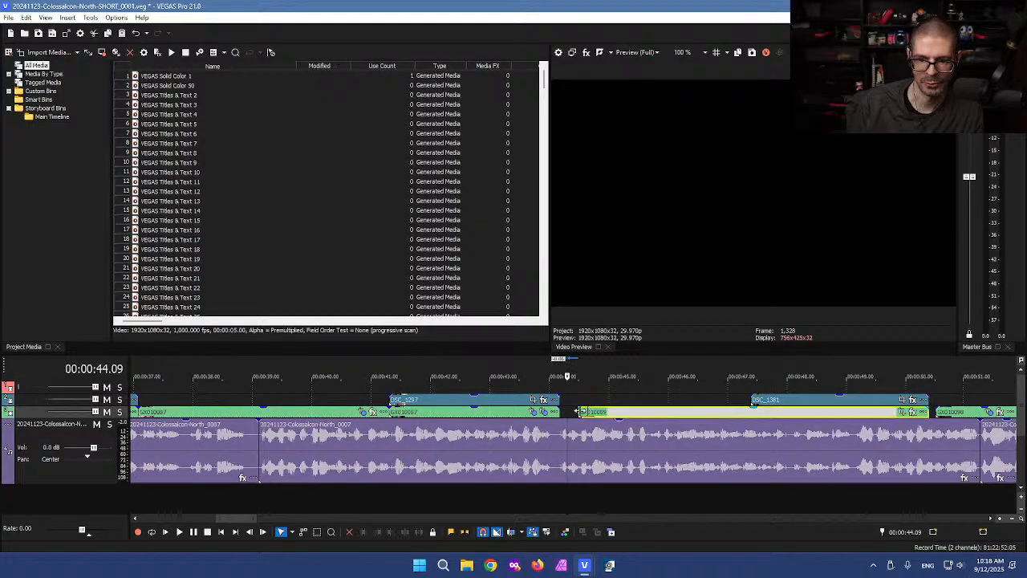
key(d)
drag(659, 384, 769, 413)
Step: Extend GX010098's left edge to close the gap near 50 seconds
scroll(802, 401, down, 2)
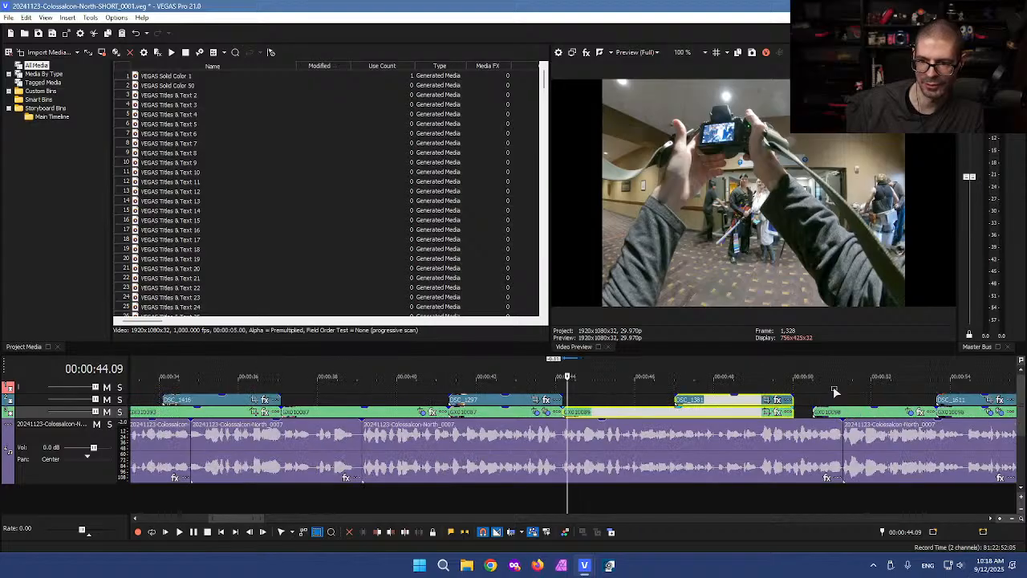
click(835, 391)
key(ctrl+d)
drag(815, 412, 795, 412)
click(813, 391)
scroll(813, 404, down, 2)
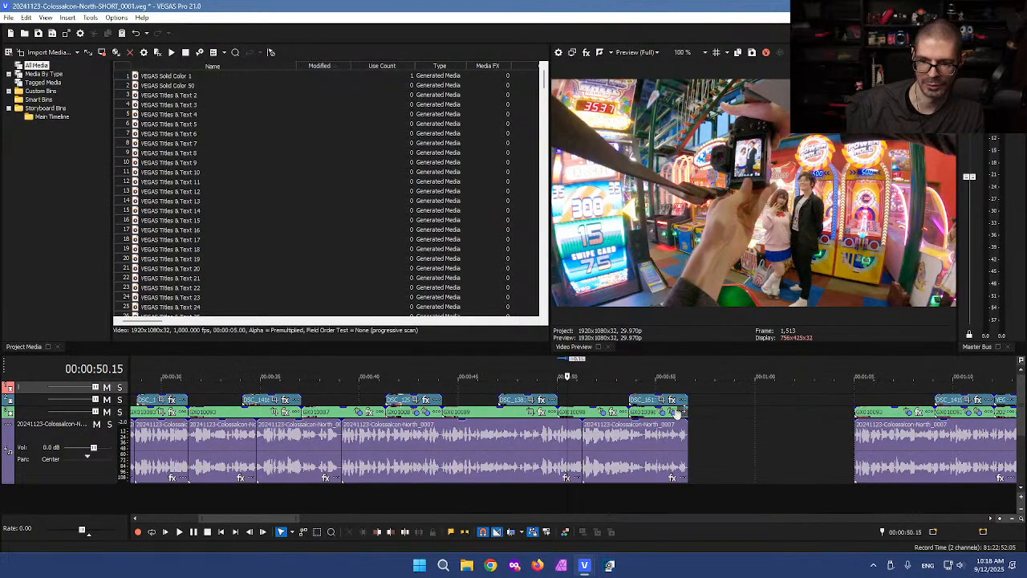
key(Right)
scroll(573, 408, down, 5)
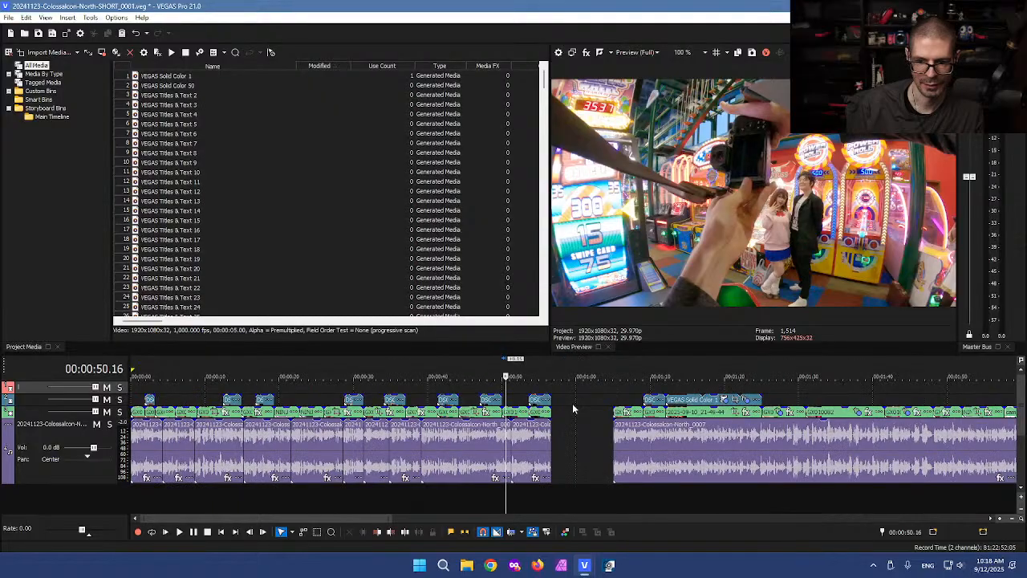
click(353, 402)
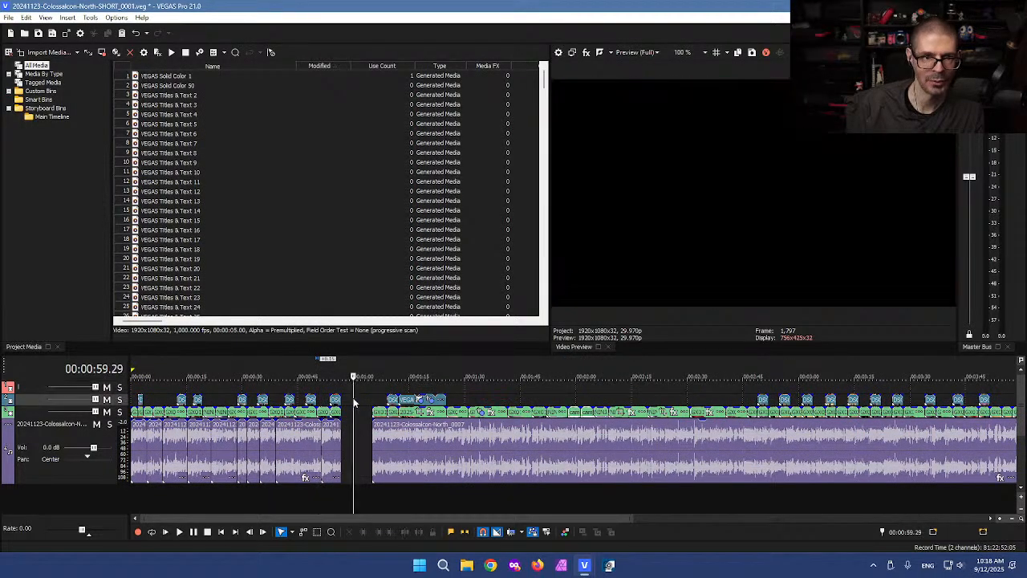
Step: Save the project as SHORT_0002 and delete every event after the one-minute mark
click(52, 33)
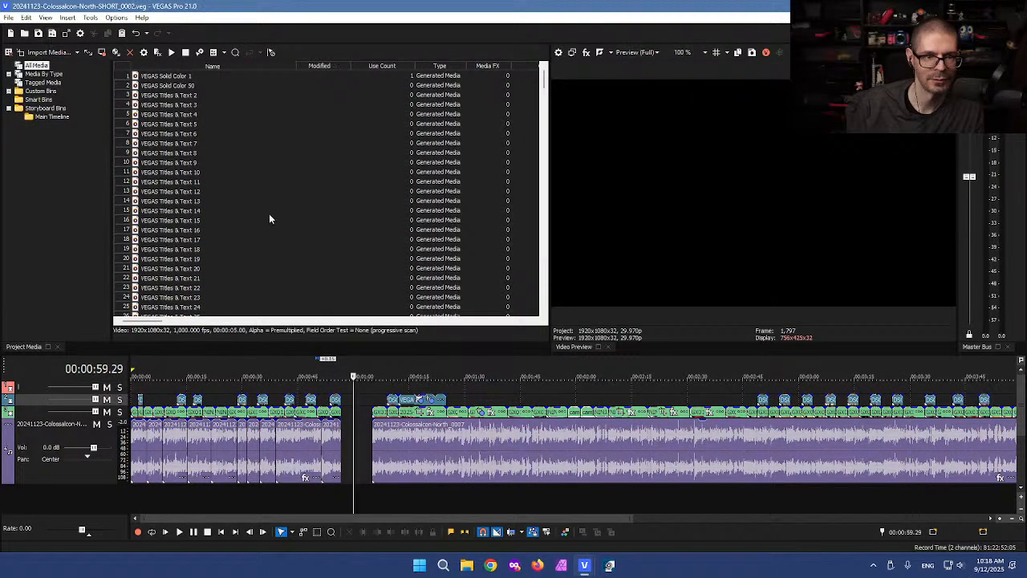
click(360, 398)
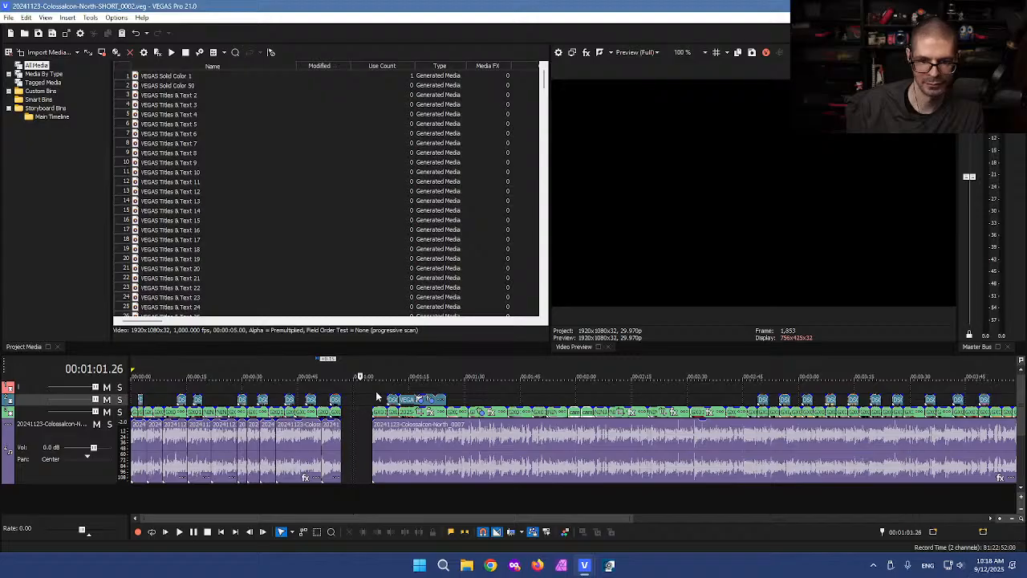
scroll(504, 433, down, 2)
key(d)
key(d)
drag(1004, 494, 266, 365)
key(Delete)
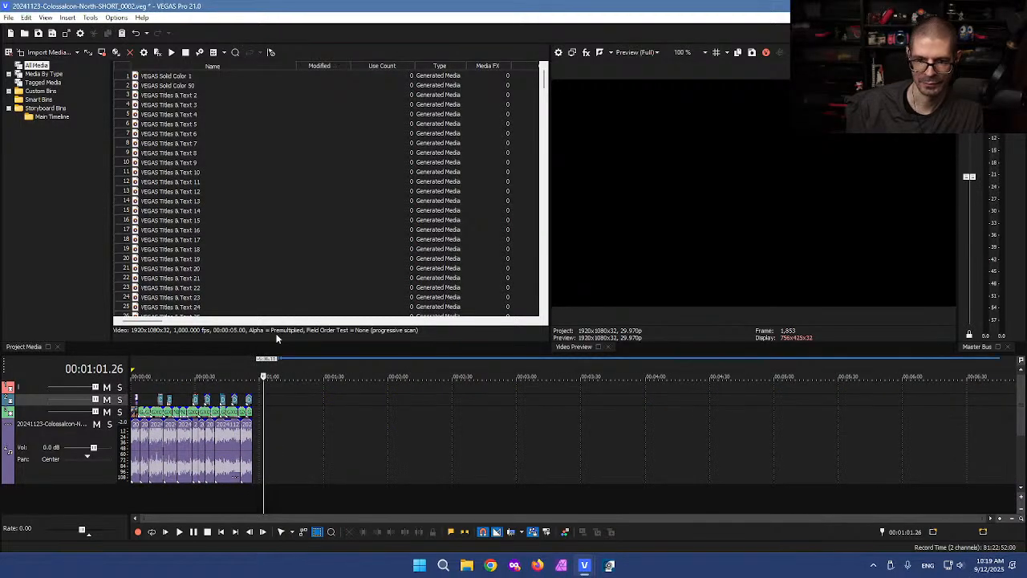
click(287, 411)
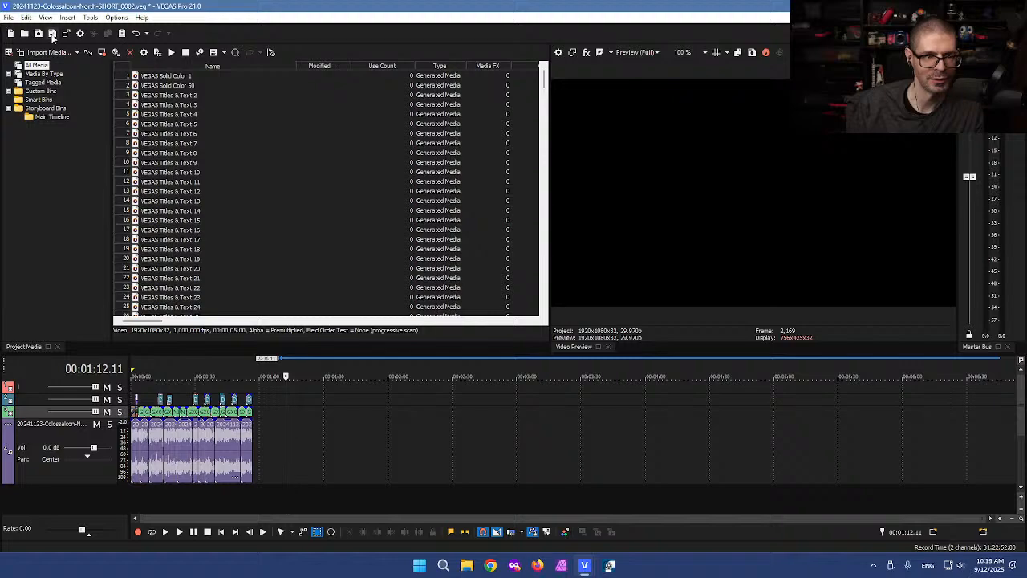
Step: Restore the SHORT window to a smaller size, widen its media list and enlarge the timeline
click(279, 417)
key(ctrl+d)
drag(349, 6, 406, 29)
drag(332, 157, 455, 102)
drag(450, 33, 501, 11)
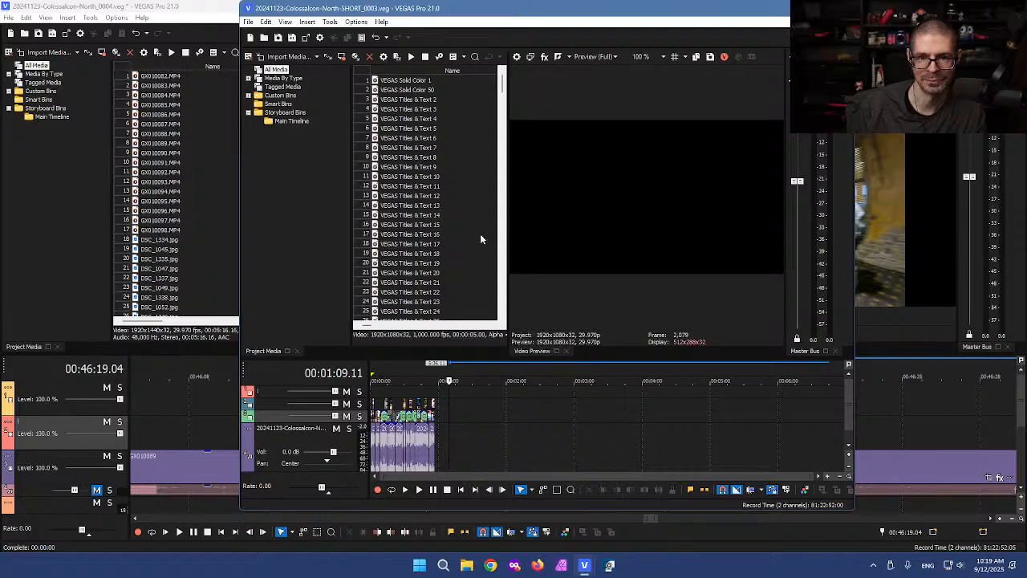
drag(410, 358, 419, 317)
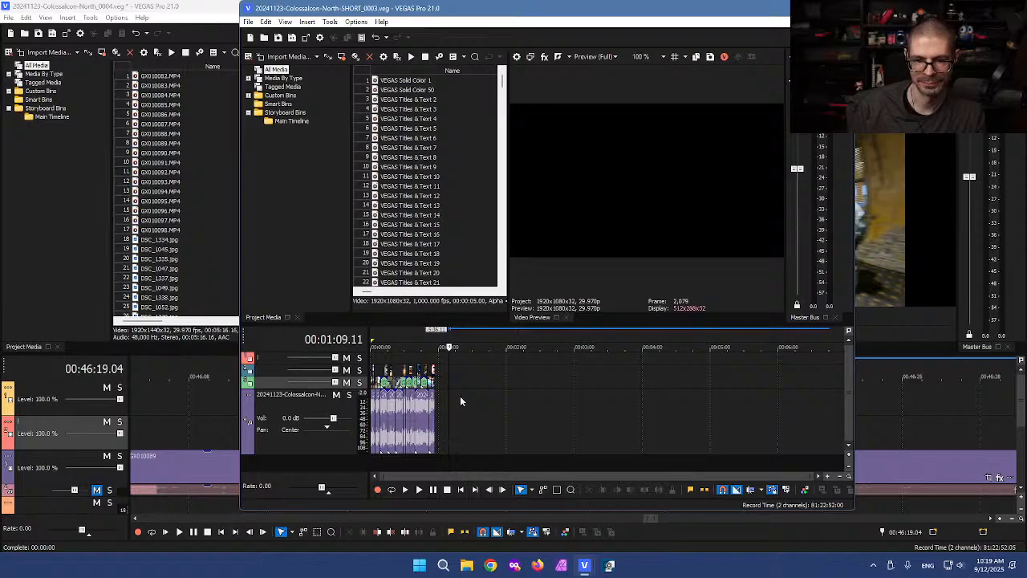
click(419, 565)
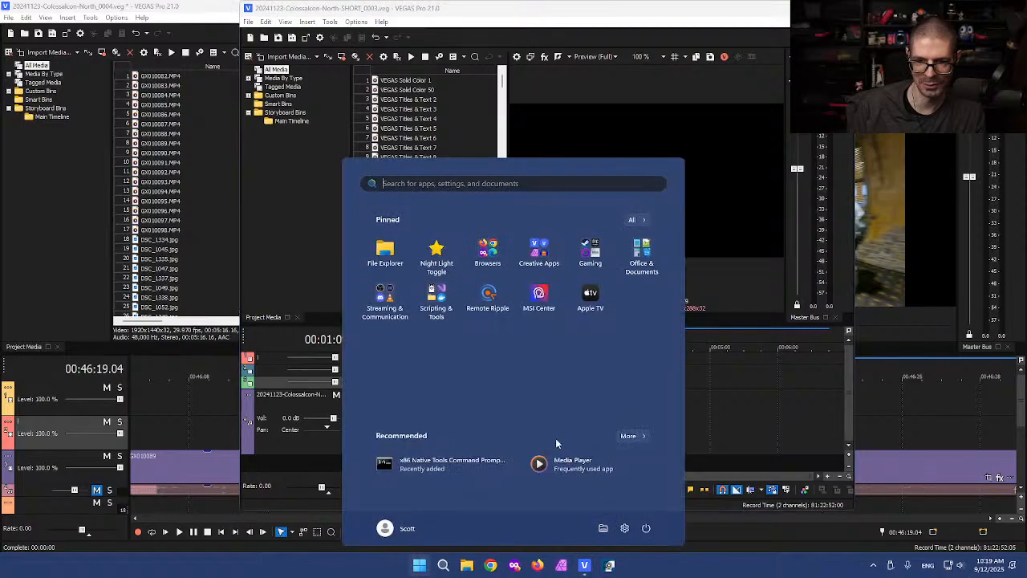
Step: Launch VEGAS Pro 19.0 from the Creative Apps folder in the Start menu
click(540, 255)
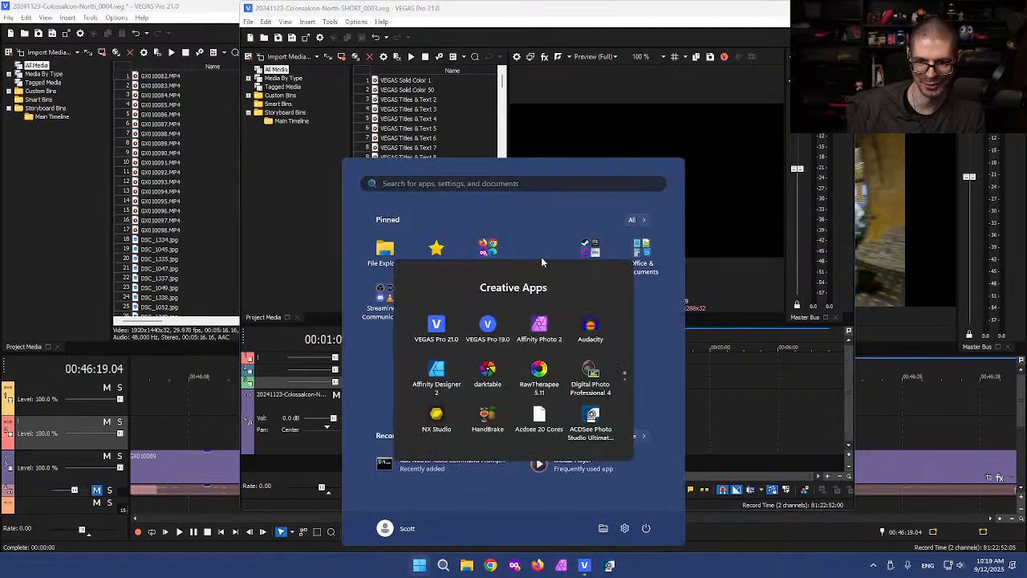
click(476, 323)
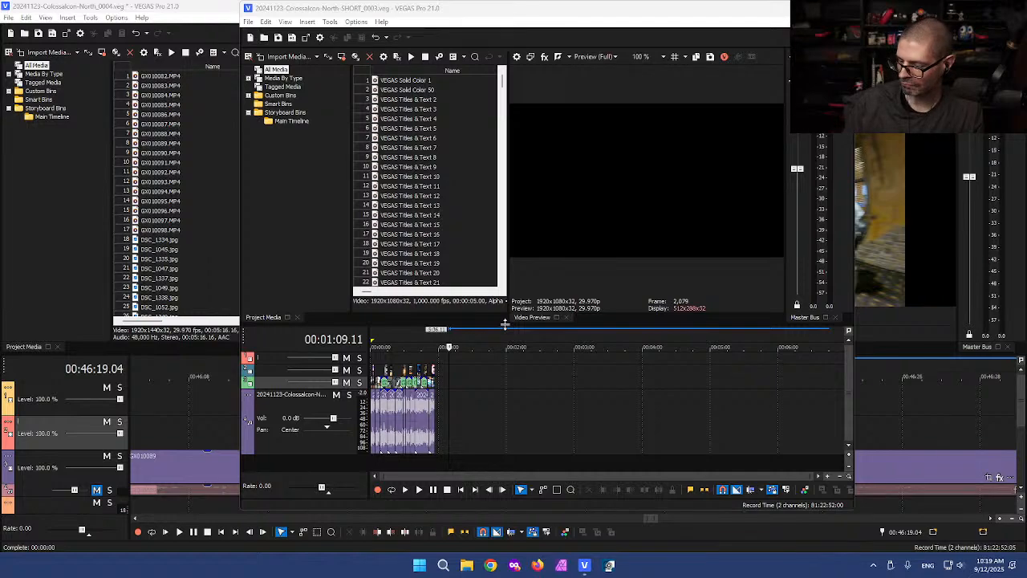
click(604, 566)
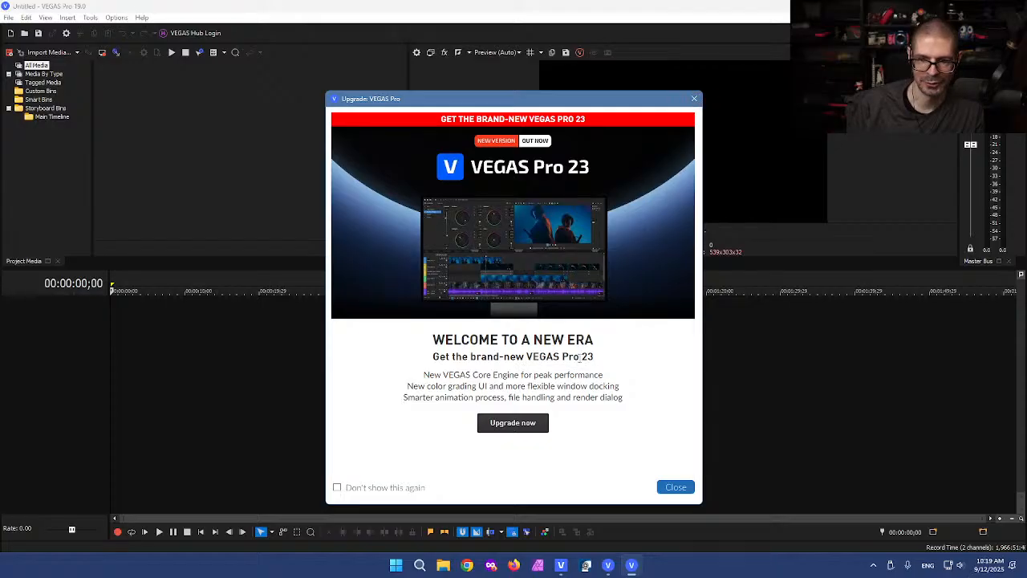
Step: Dismiss the upgrade promo, arrange both VEGAS windows, and select all short-edit events
click(694, 99)
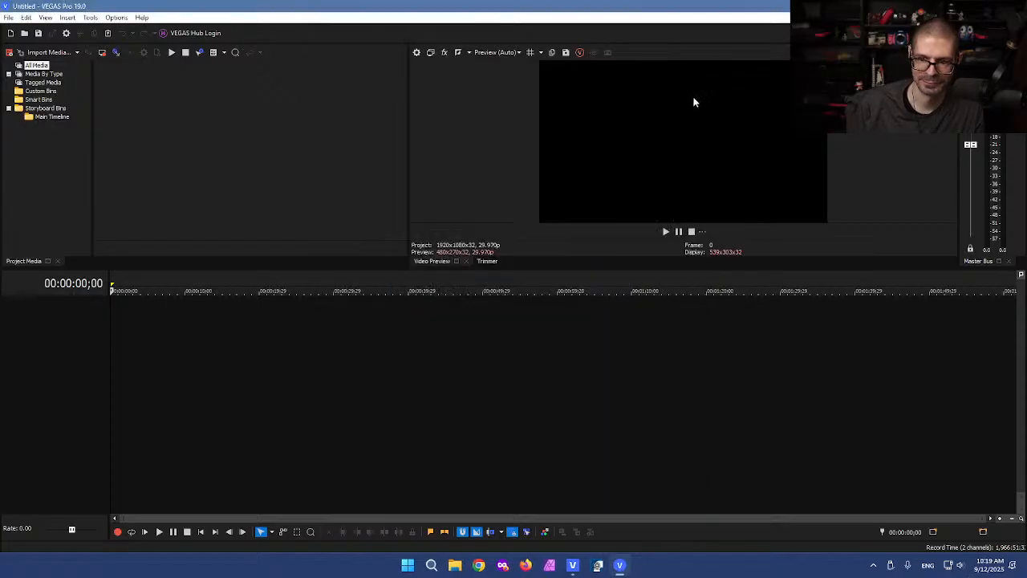
drag(353, 6, 374, 28)
drag(301, 123, 431, 127)
drag(403, 16, 392, 66)
click(421, 8)
drag(422, 8, 529, 15)
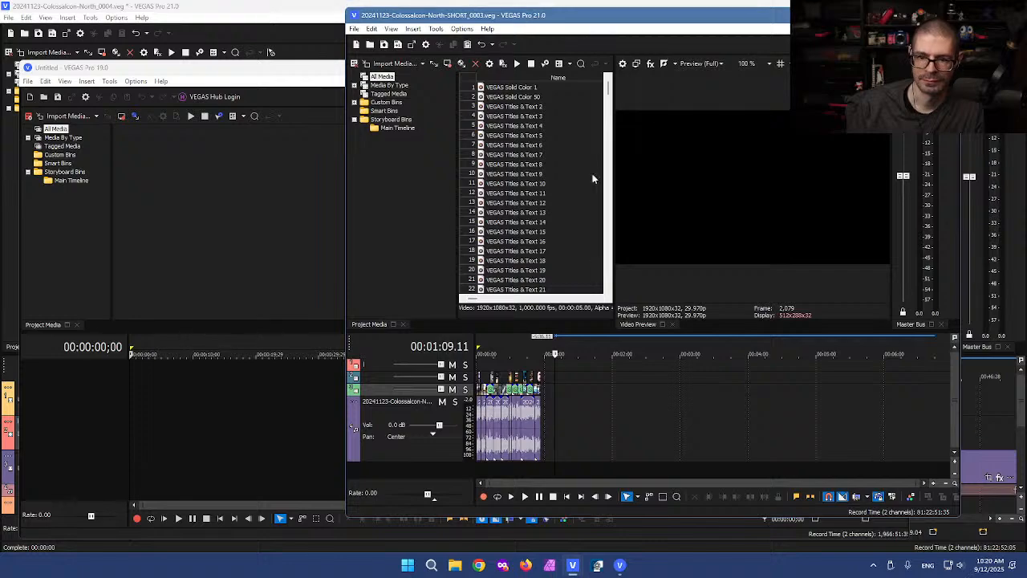
click(556, 371)
key(ctrl+a)
Step: Set the VEGAS 19 project to 1080x1920 and paste the short's events near the start
click(191, 214)
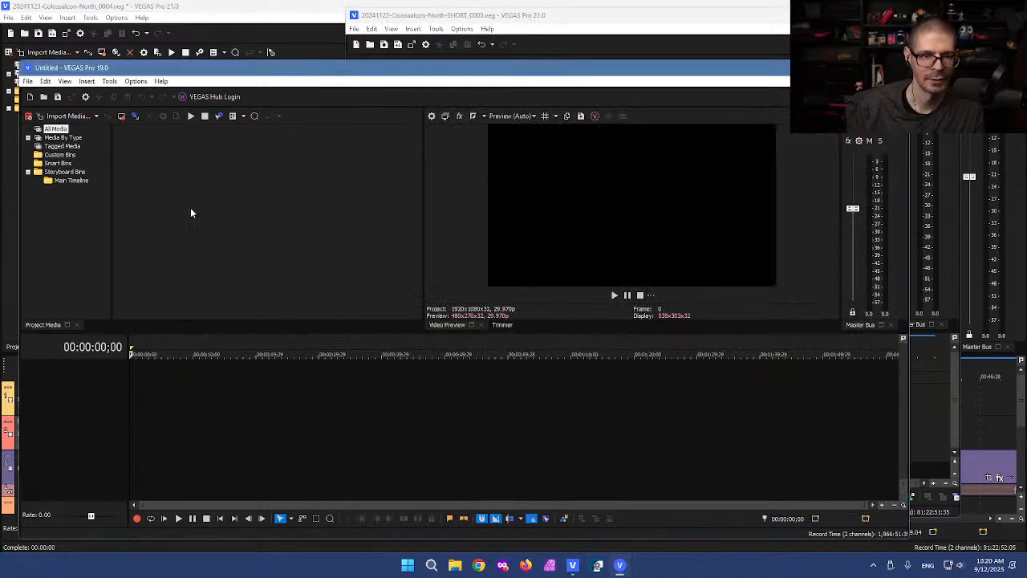
click(24, 81)
click(89, 273)
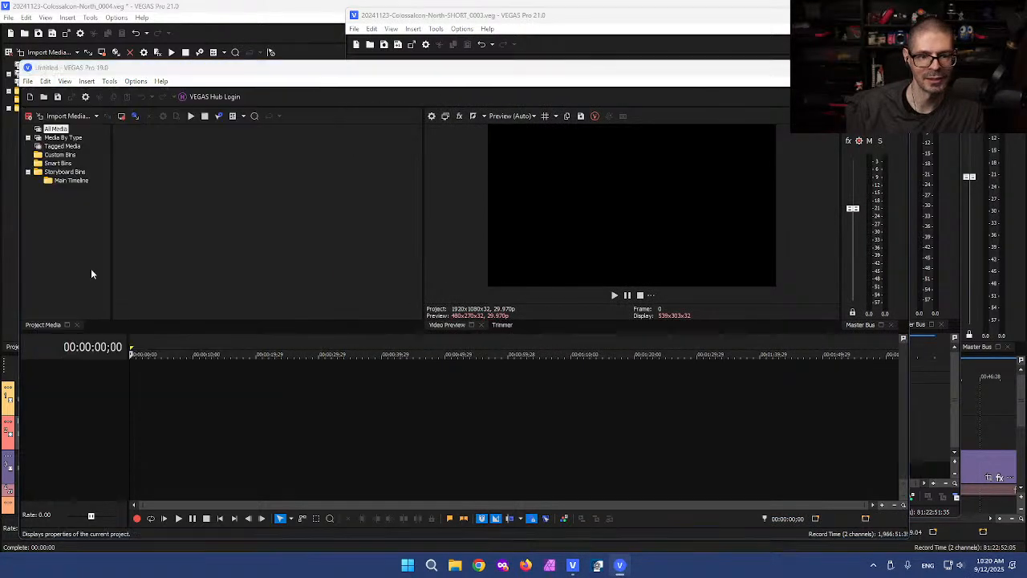
double_click(413, 145)
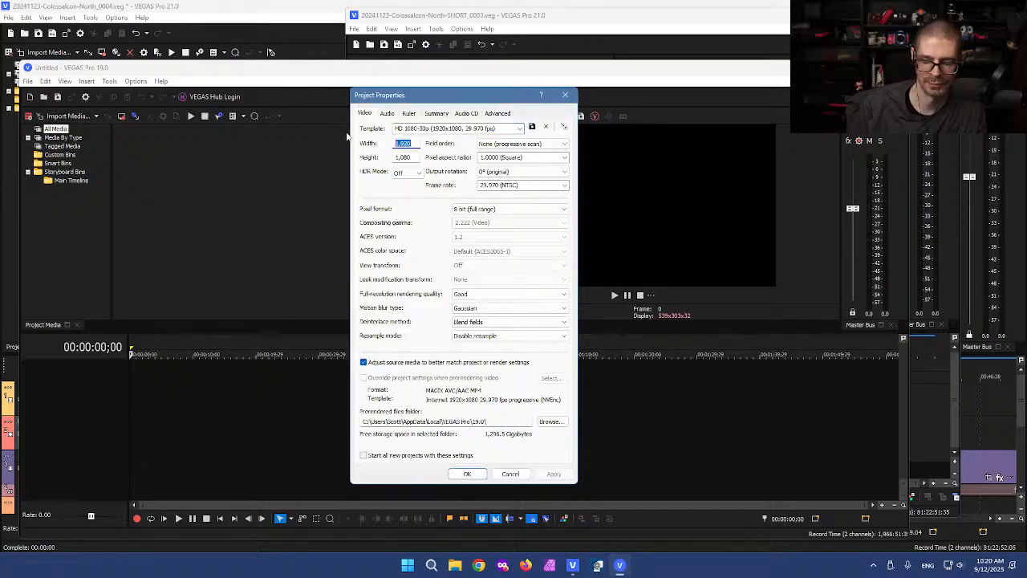
text(1080)
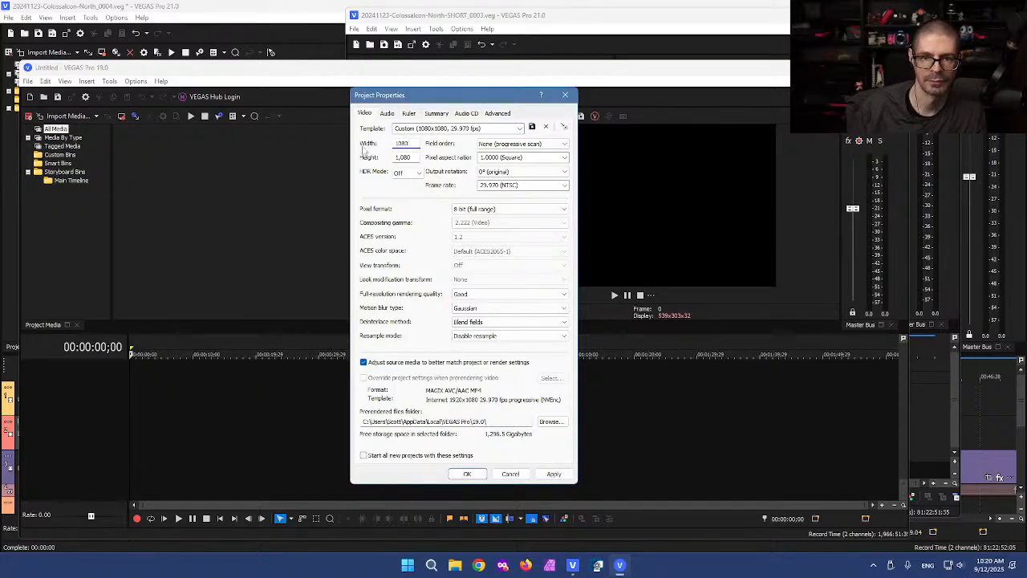
double_click(411, 157)
text(1920)
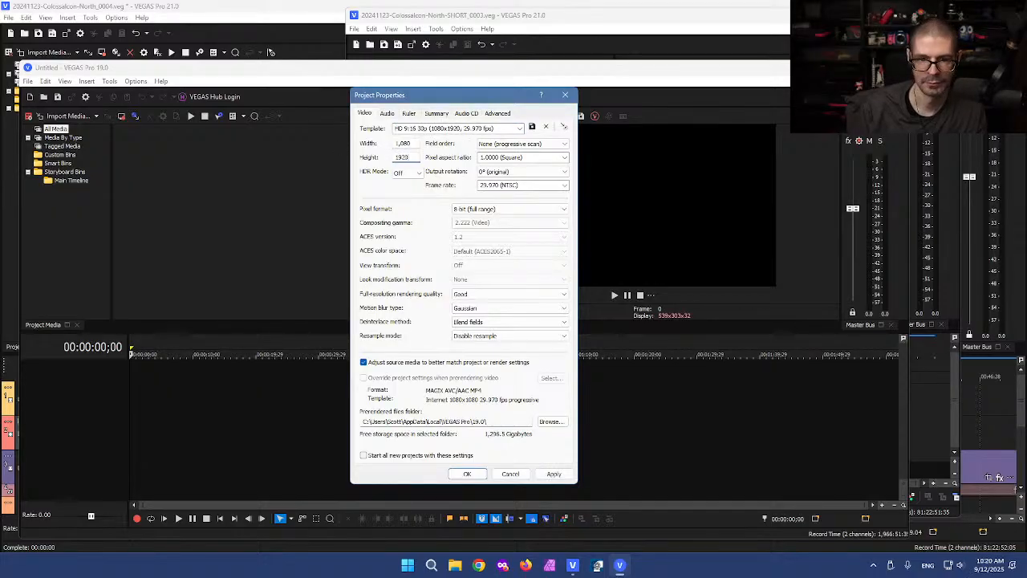
click(467, 473)
click(137, 372)
key(ctrl+v)
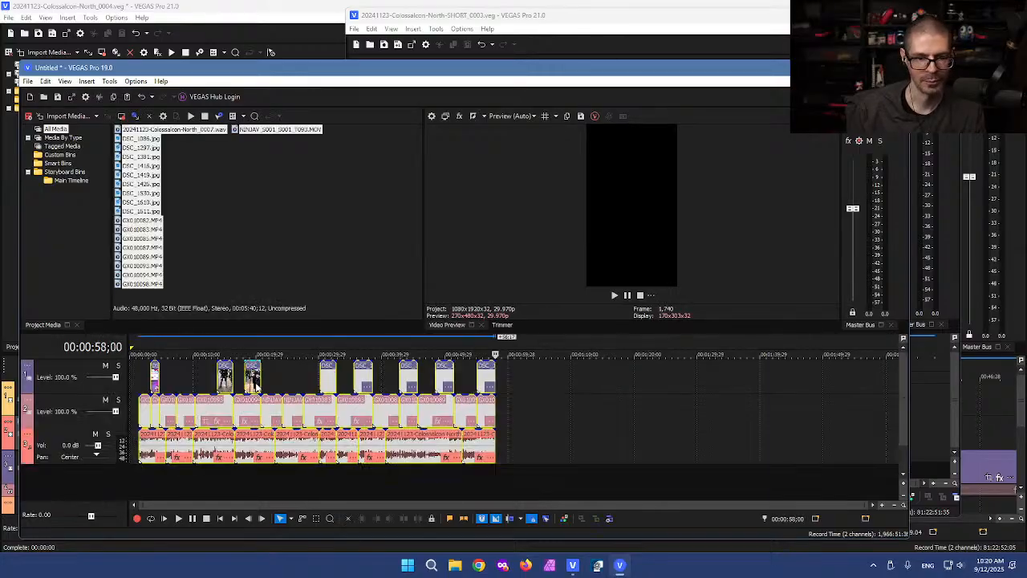
Step: Close the VEGAS 21 North_0004 project without saving
click(933, 405)
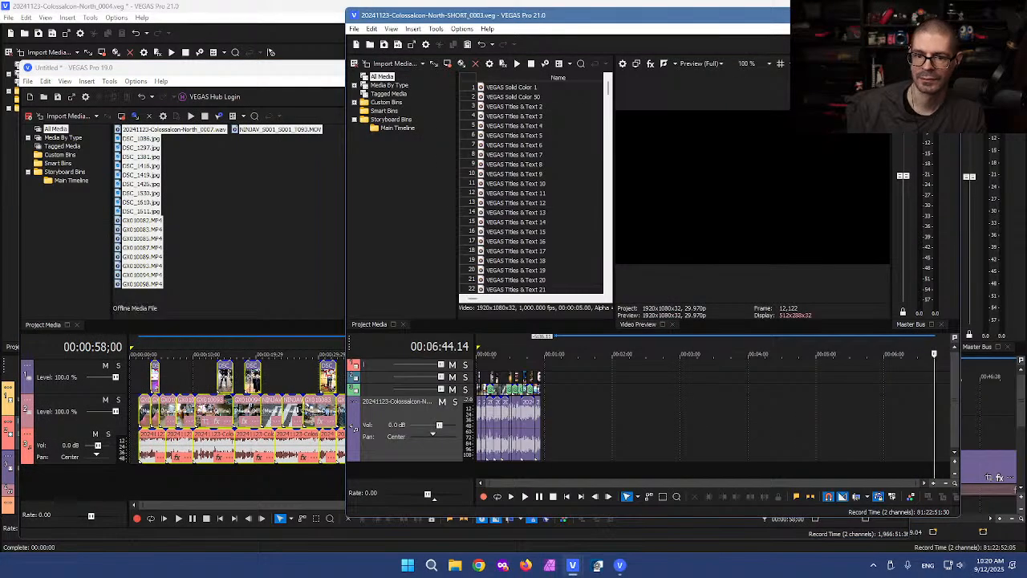
click(897, 15)
click(747, 5)
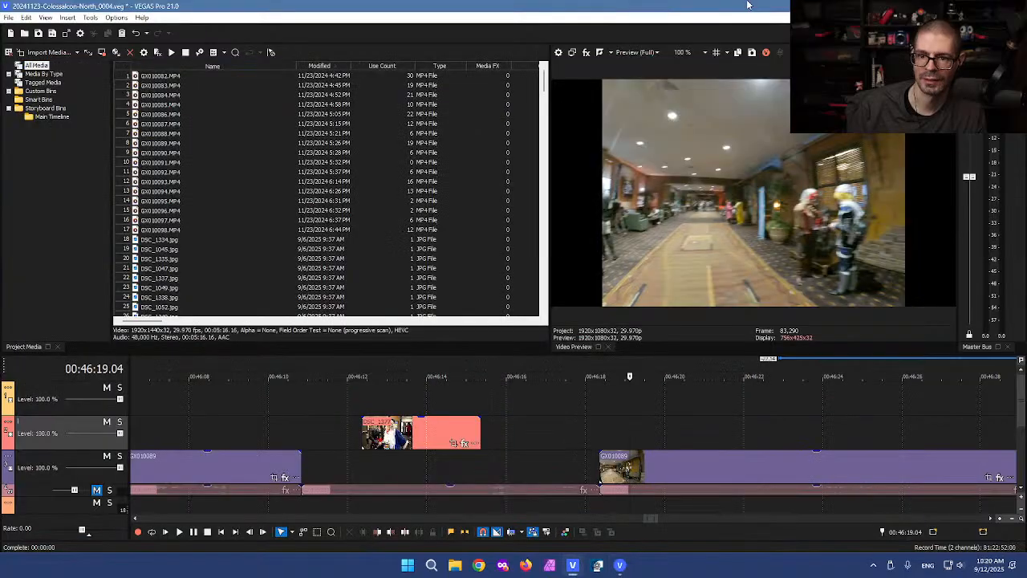
click(1017, 5)
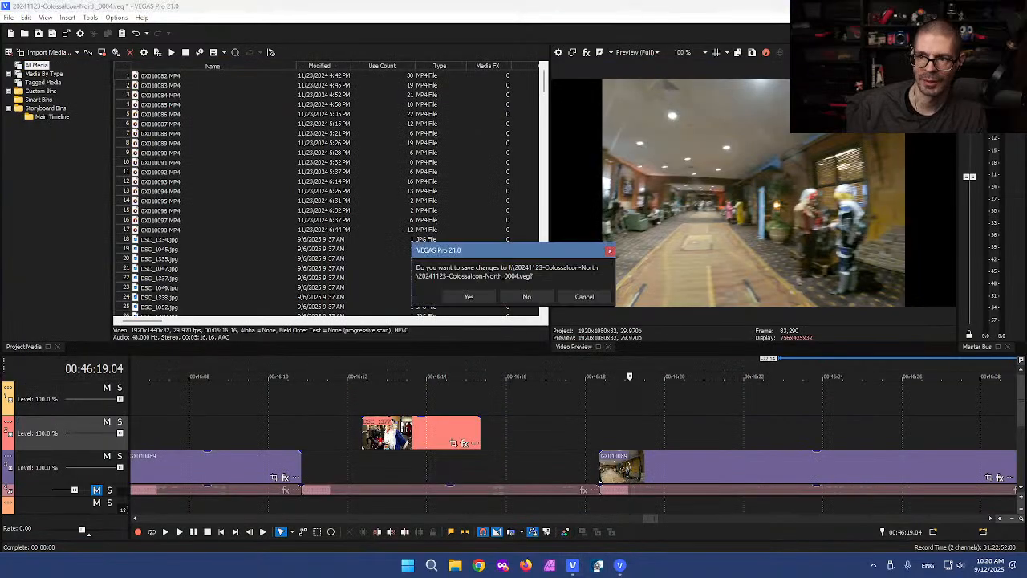
click(531, 296)
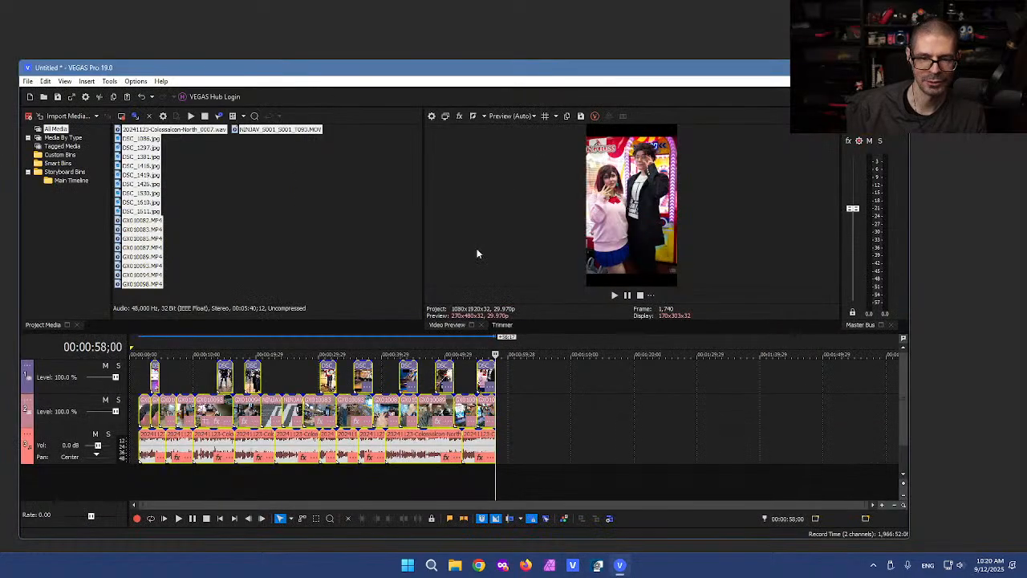
Step: Maximize VEGAS 19, slide the pasted events to start at zero, and deselect everything
double_click(409, 66)
drag(133, 377, 116, 377)
click(154, 315)
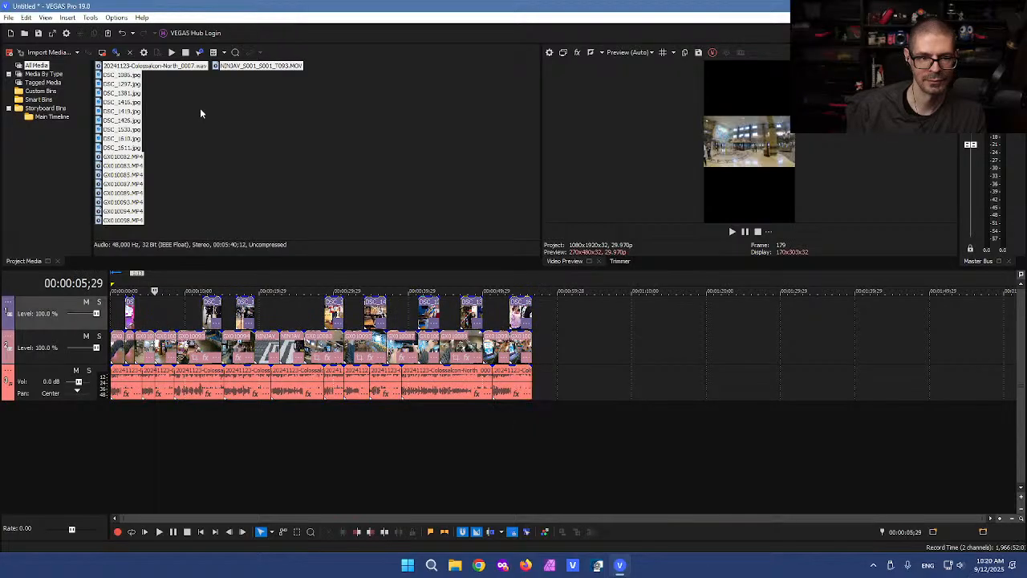
click(199, 120)
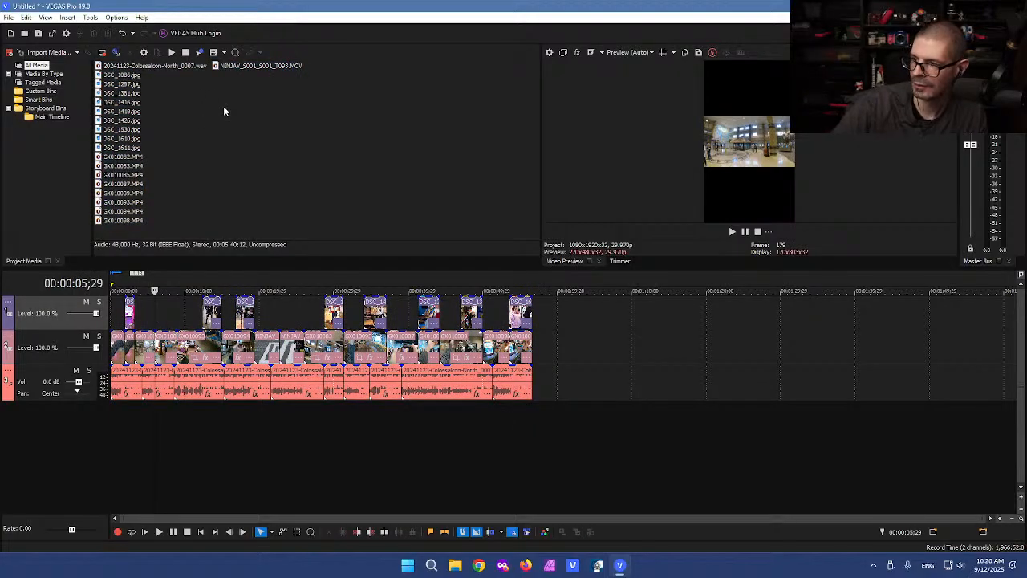
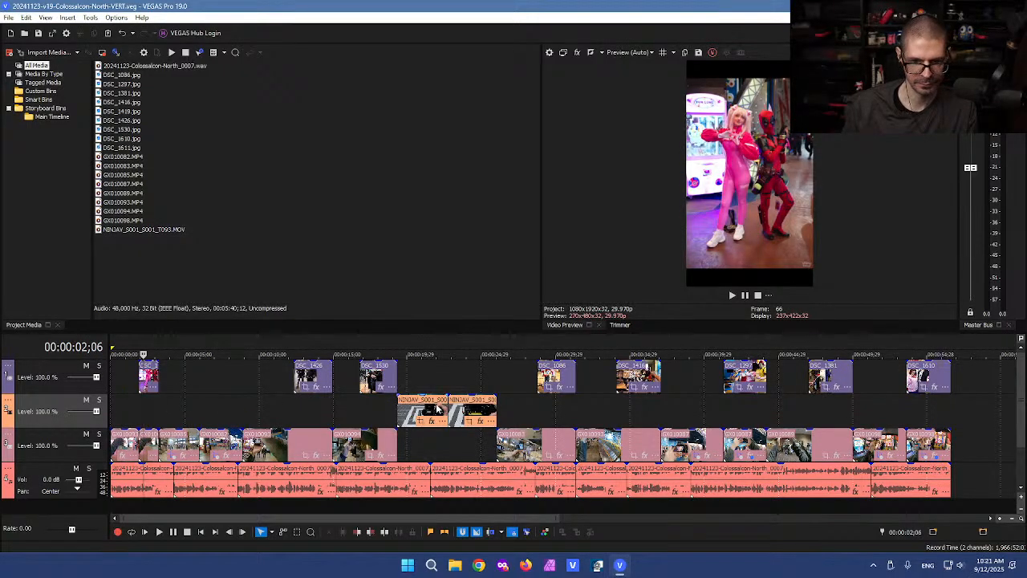
Step: Park the playhead on the GX010093 event, zoom the timeline in, and open its Pan/Crop window
click(130, 451)
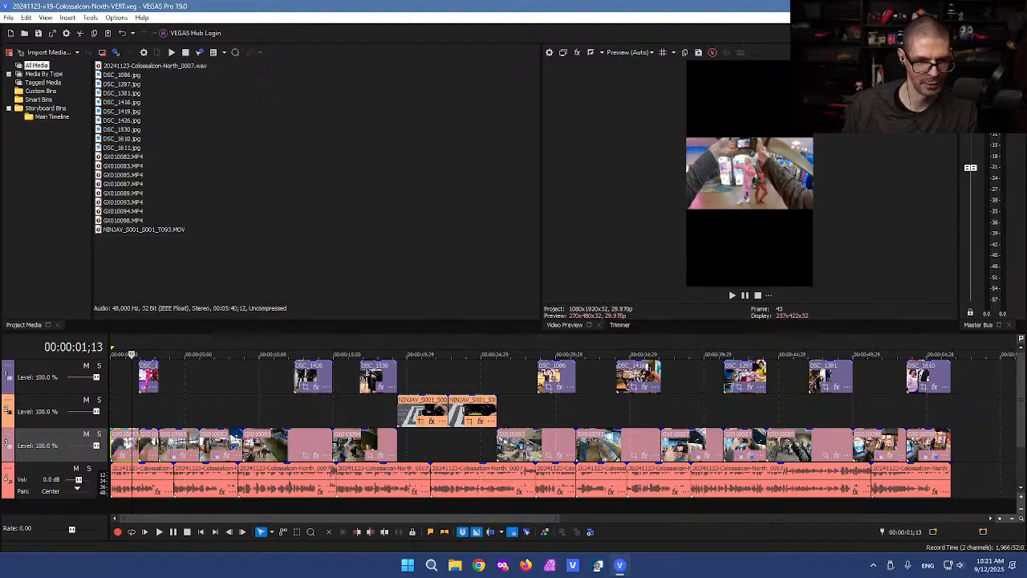
scroll(202, 464, up, 5)
click(199, 461)
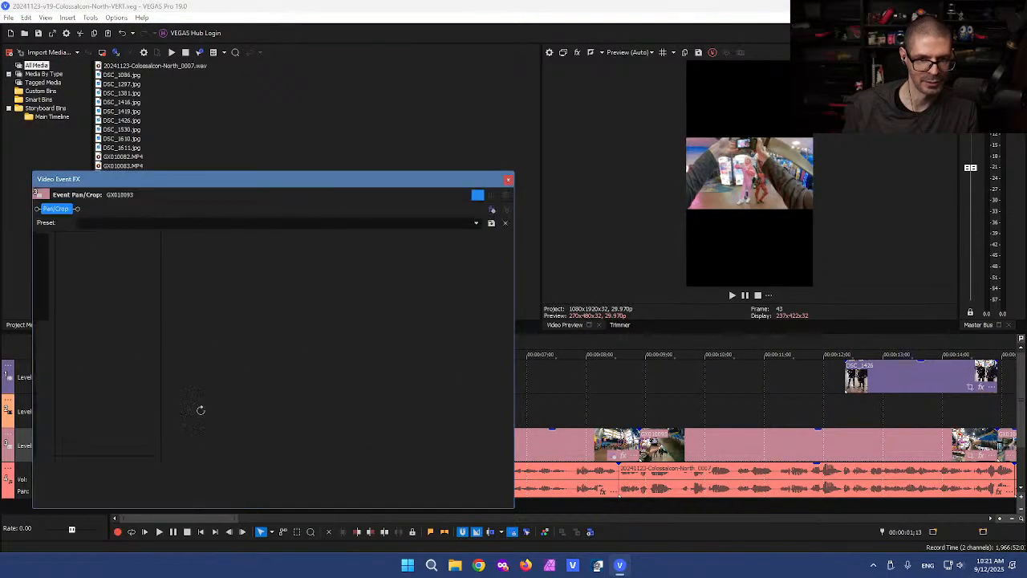
Step: Restore GX010093's crop, then set it to Match Output Aspect for the vertical frame
right_click(317, 325)
click(338, 332)
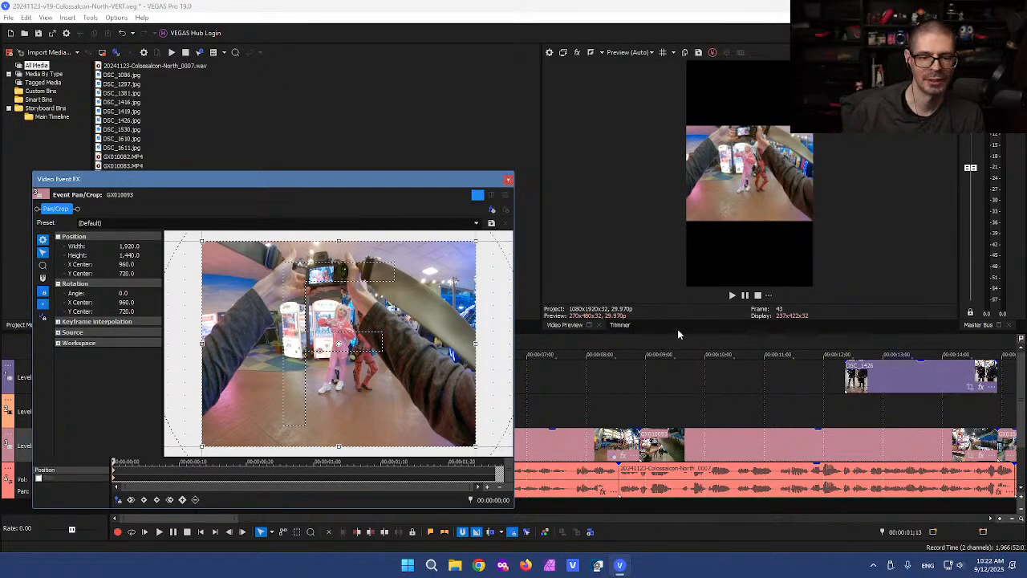
right_click(238, 364)
click(276, 418)
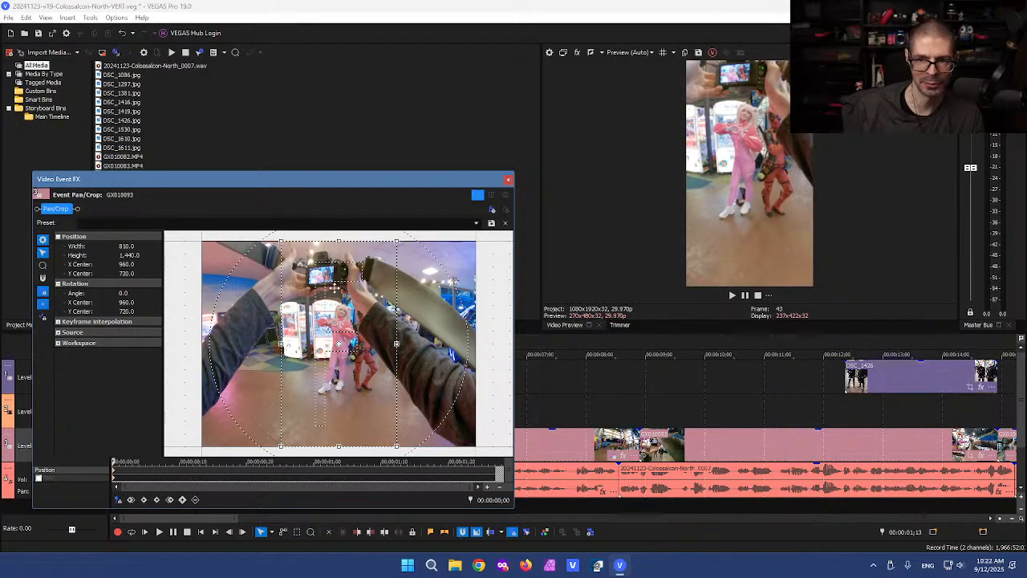
click(508, 180)
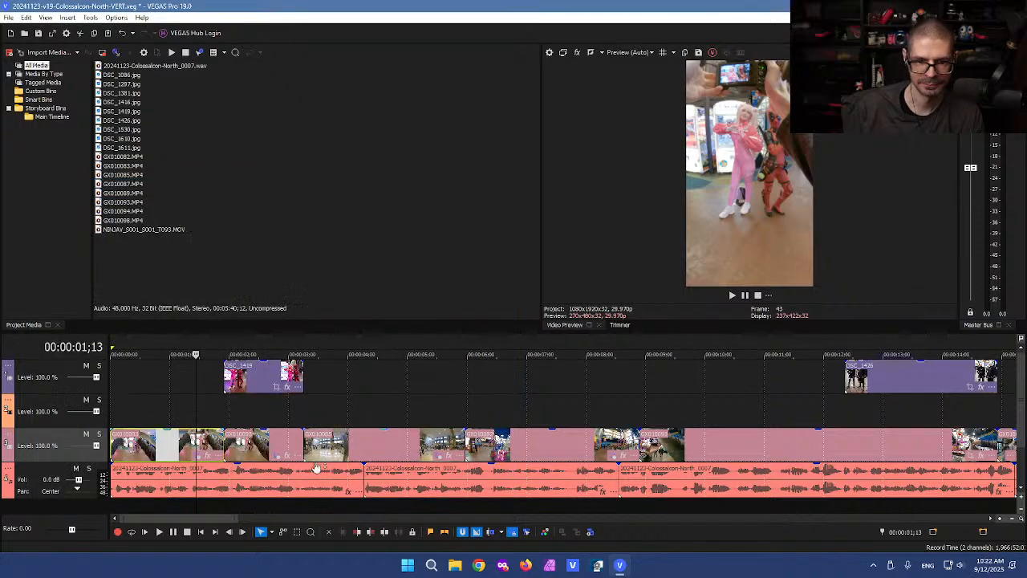
Step: Copy GX010093 and paste its event attributes onto the other track 3 clips
right_click(143, 445)
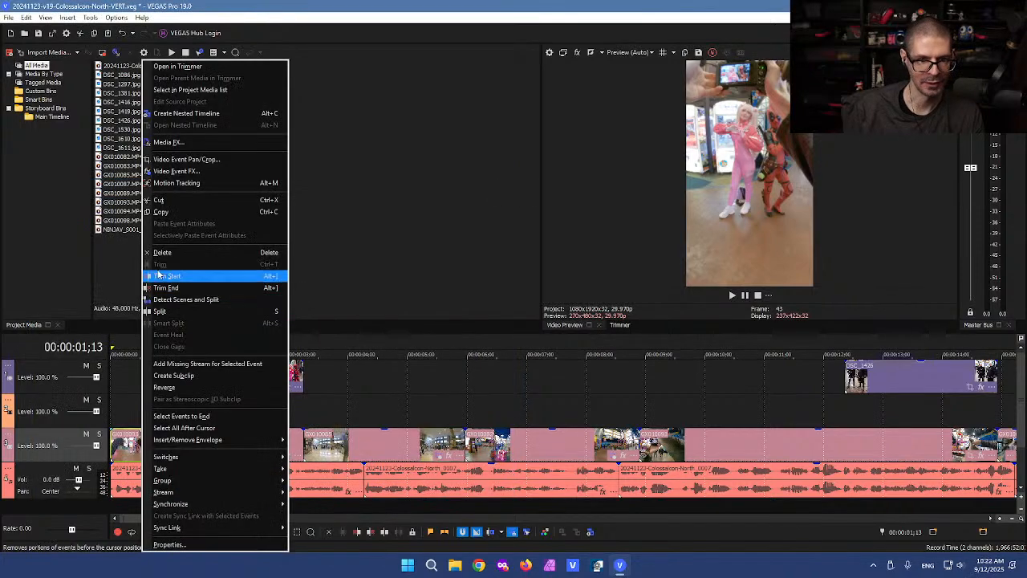
click(152, 214)
click(347, 388)
scroll(350, 391, down, 3)
key(d)
key(d)
drag(588, 438, 138, 446)
right_click(139, 446)
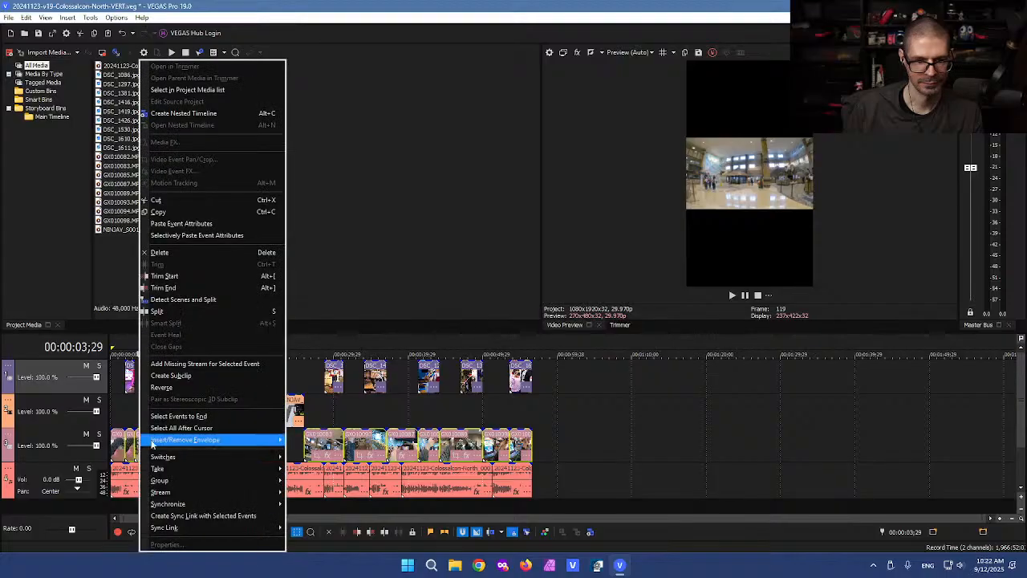
click(181, 223)
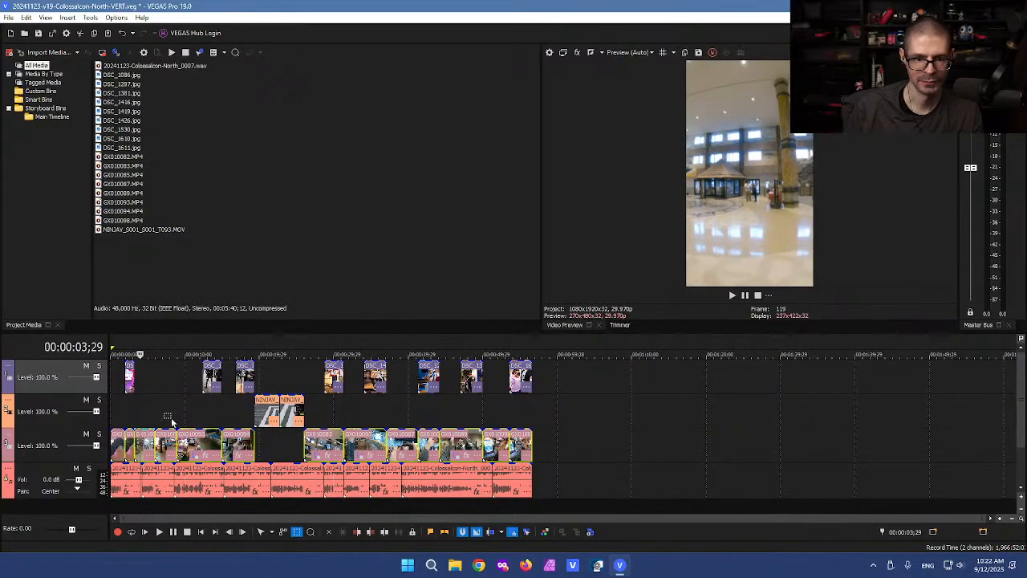
click(150, 412)
key(d)
scroll(159, 411, up, 3)
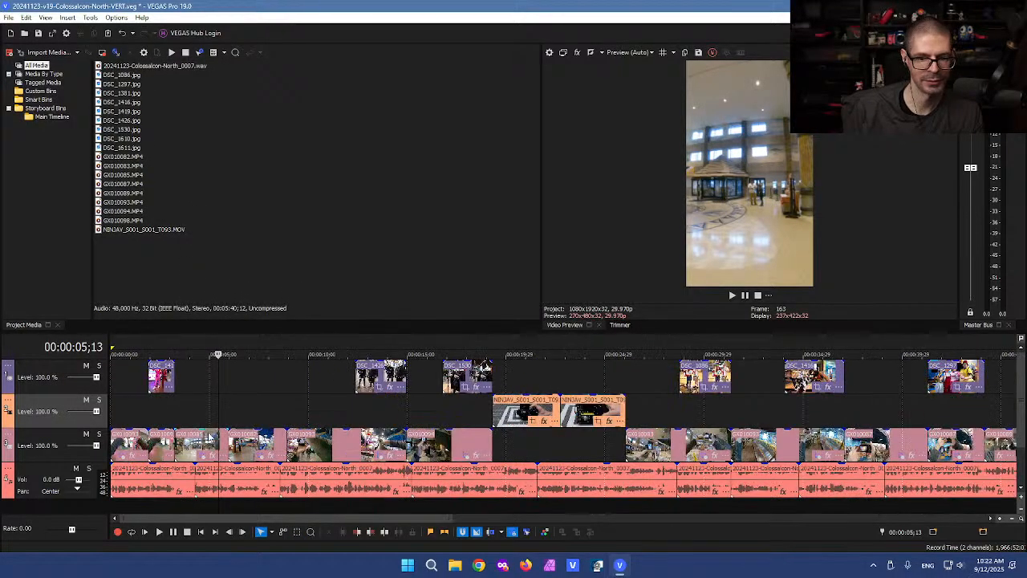
click(518, 381)
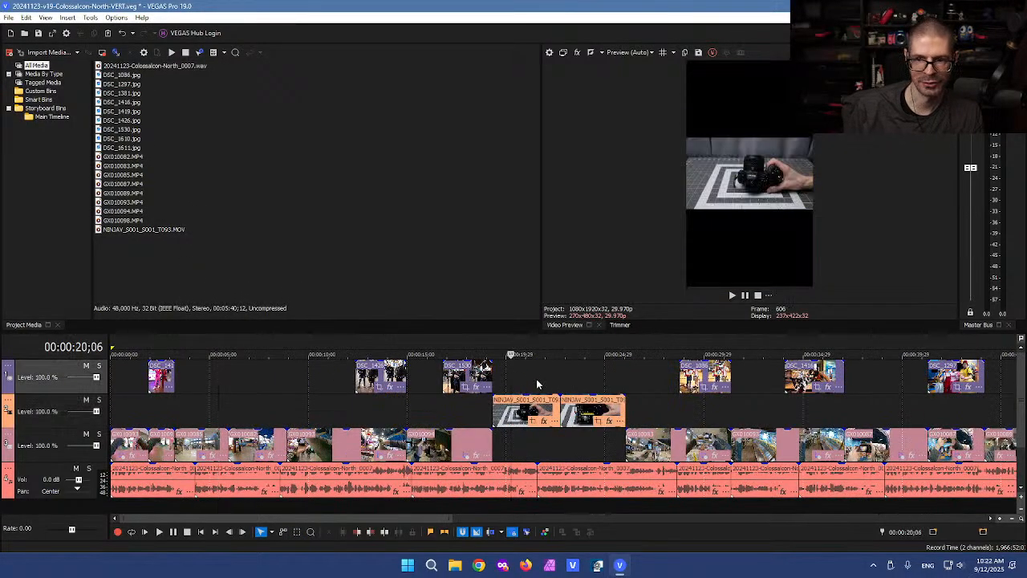
Step: Match the first NINJAV clip's crop to output aspect and nudge it right onto the camera body
click(533, 423)
right_click(296, 321)
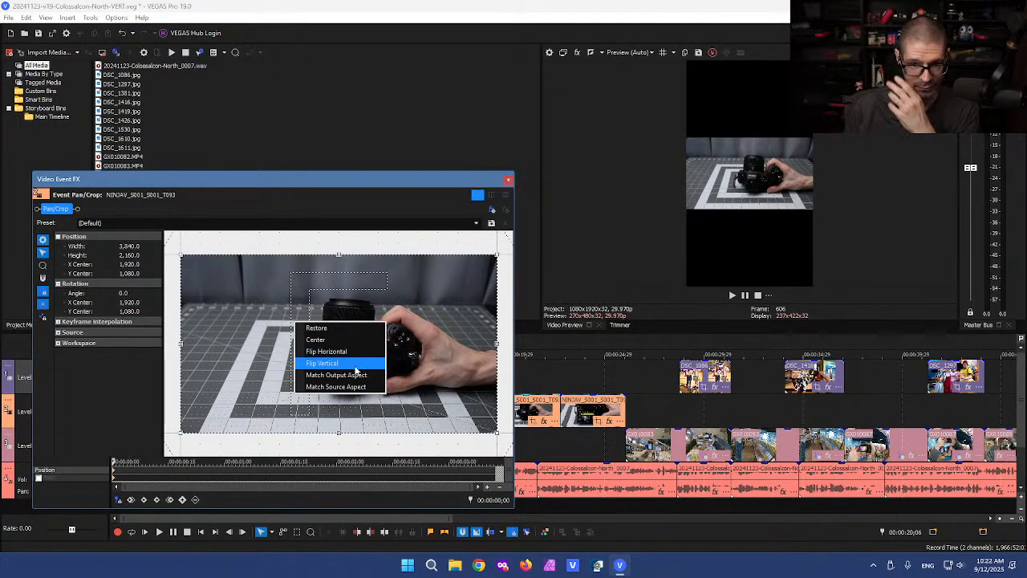
click(353, 375)
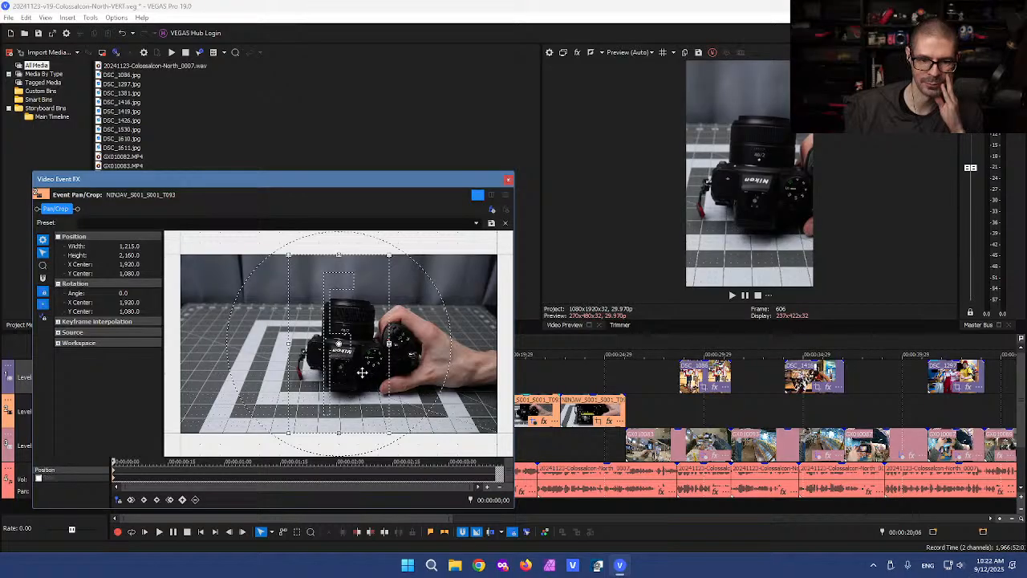
key(Right)
key(Right)
key(Right)
key(Right)
key(Right)
key(Right)
key(Right)
key(Right)
key(Right)
key(Right)
key(Right)
key(Right)
key(Right)
key(Right)
key(Right)
key(Right)
key(Right)
key(Right)
key(Right)
key(Right)
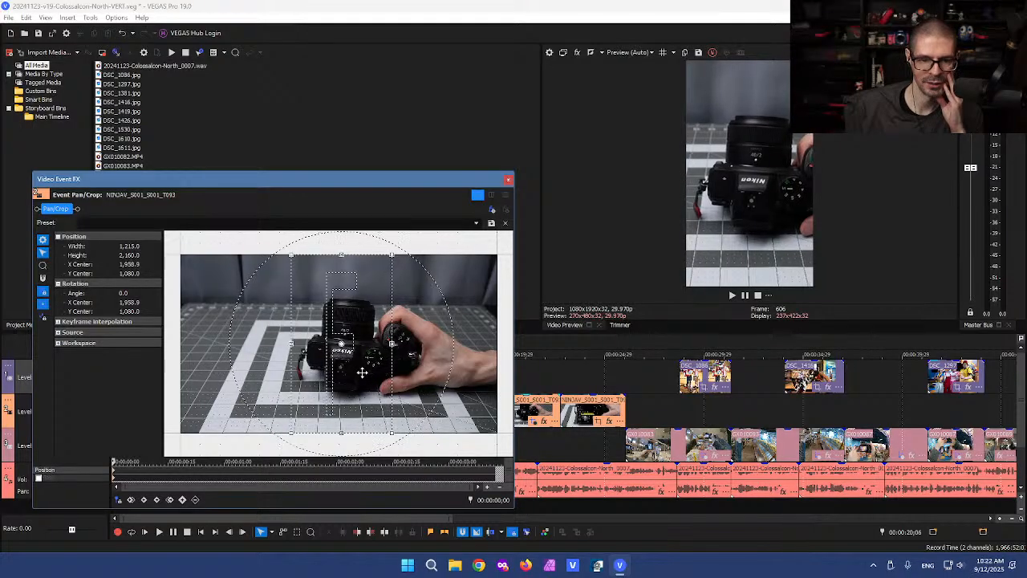
key(Right)
key(Right)
key(Right)
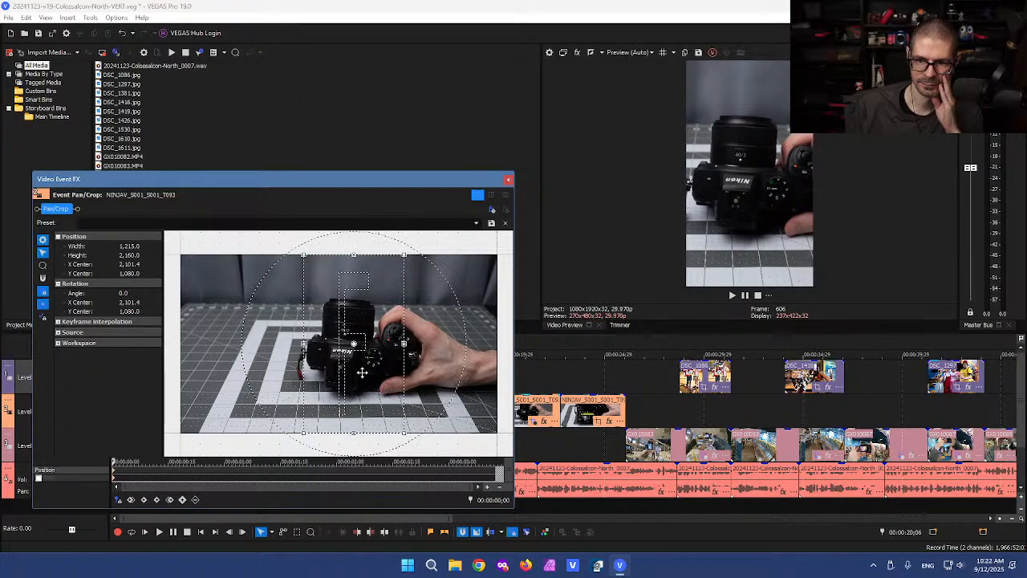
click(507, 178)
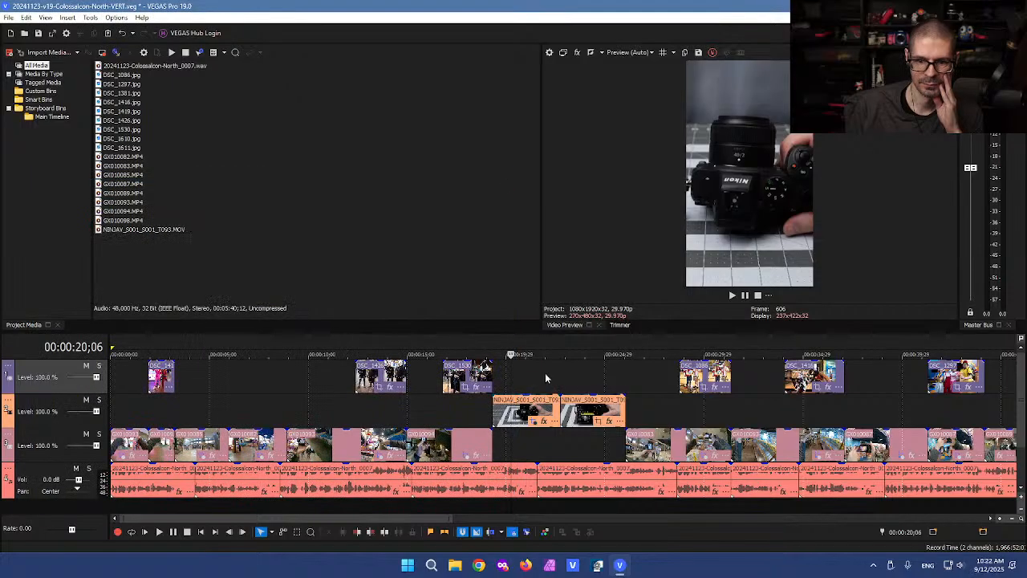
Step: Match the second NINJAV clip's crop to output aspect and nudge it left onto the rear screen (X center 1,673.8)
click(575, 417)
click(597, 420)
right_click(347, 380)
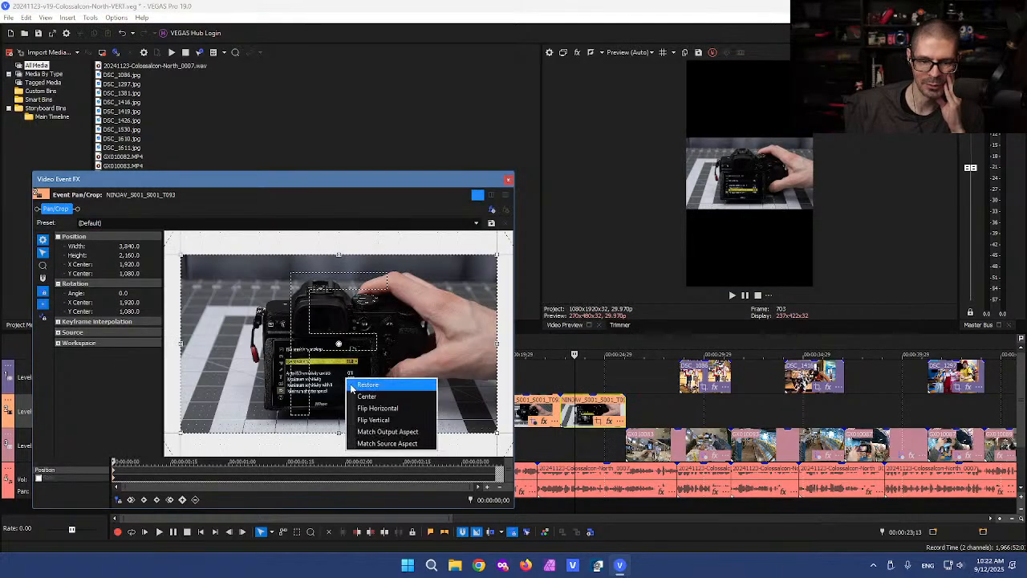
click(386, 431)
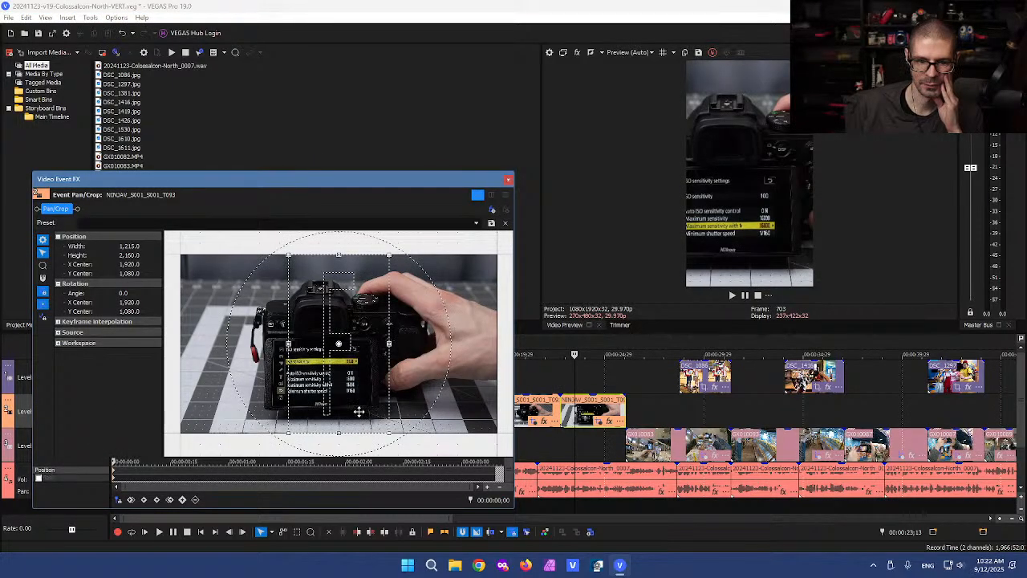
key(Left)
key(Left)
key(Left)
key(Left)
key(Left)
key(Left)
key(Left)
key(Left)
key(Left)
key(Left)
key(Left)
key(Left)
key(Left)
key(Left)
key(Left)
key(Left)
key(Left)
key(Left)
key(Left)
key(Left)
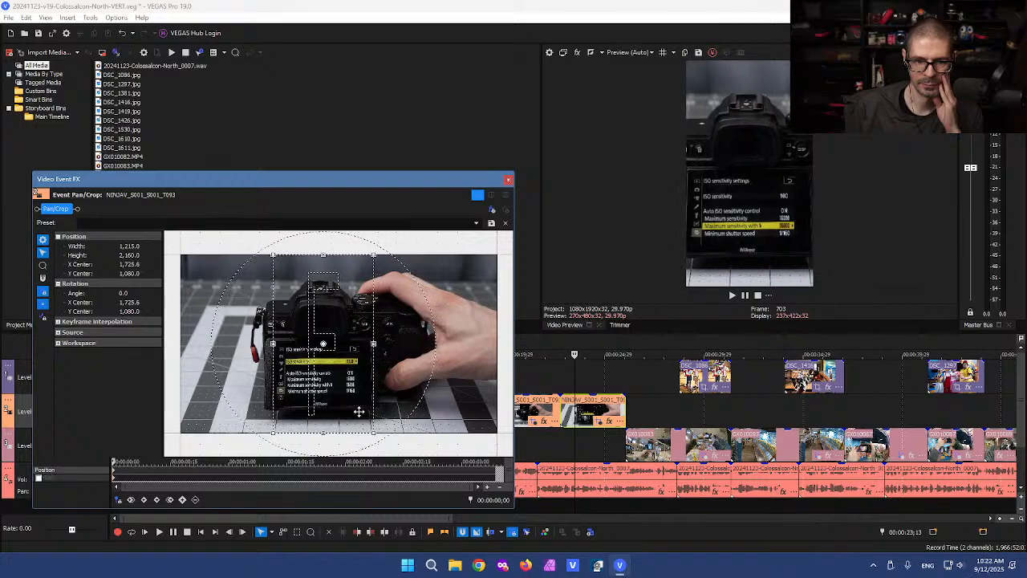
key(Left)
key(Left)
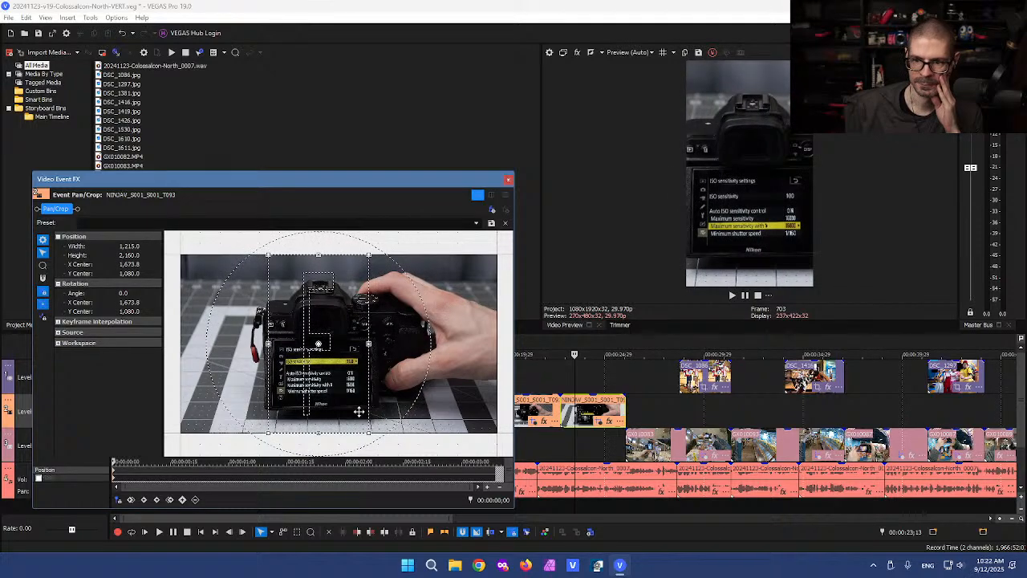
click(507, 178)
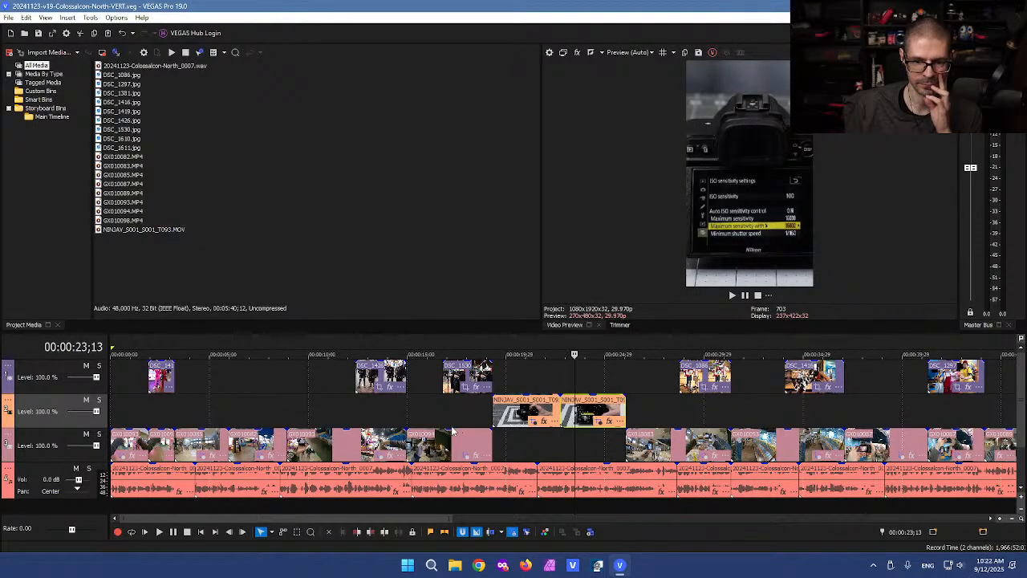
scroll(401, 437, down, 2)
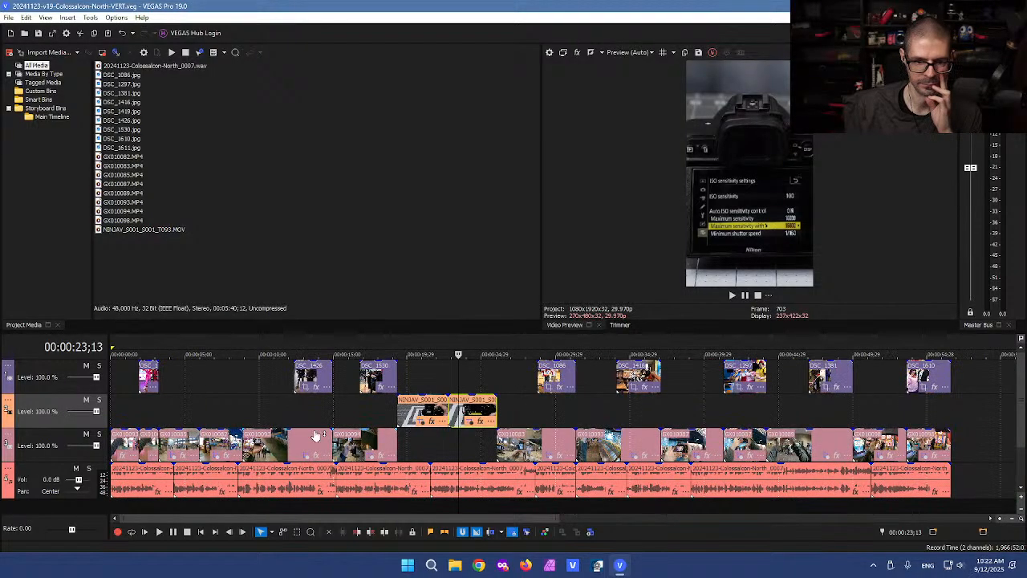
Step: Play the edit from the start and scrub back through the opening seconds
click(122, 422)
scroll(137, 417, up, 2)
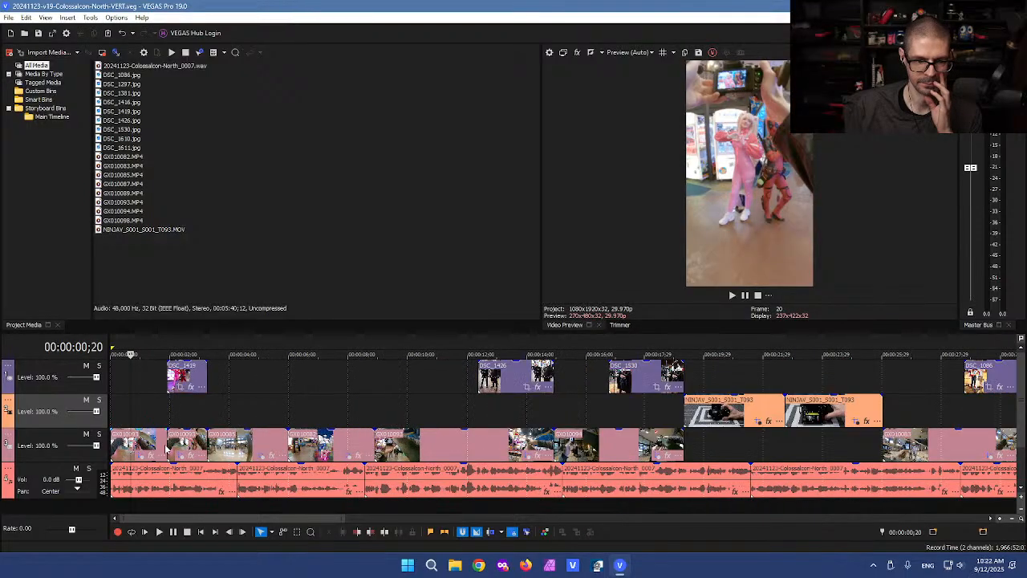
key(space)
drag(167, 415, 150, 417)
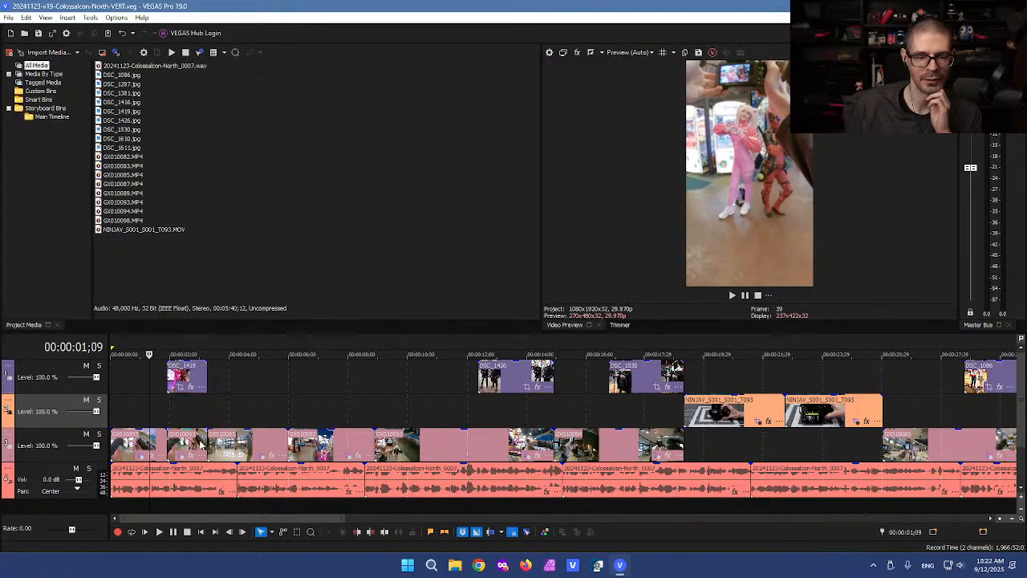
scroll(336, 395, up, 5)
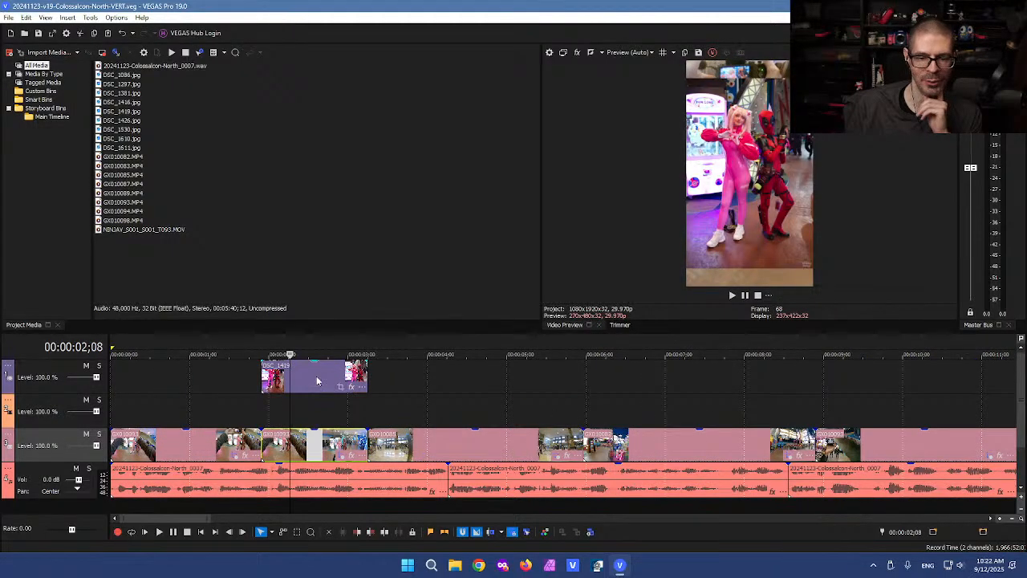
Step: Add a default VEGAS Gaussian Blur after GX010093's Pan/Crop and scrub from 3;07 to 5;05
click(351, 458)
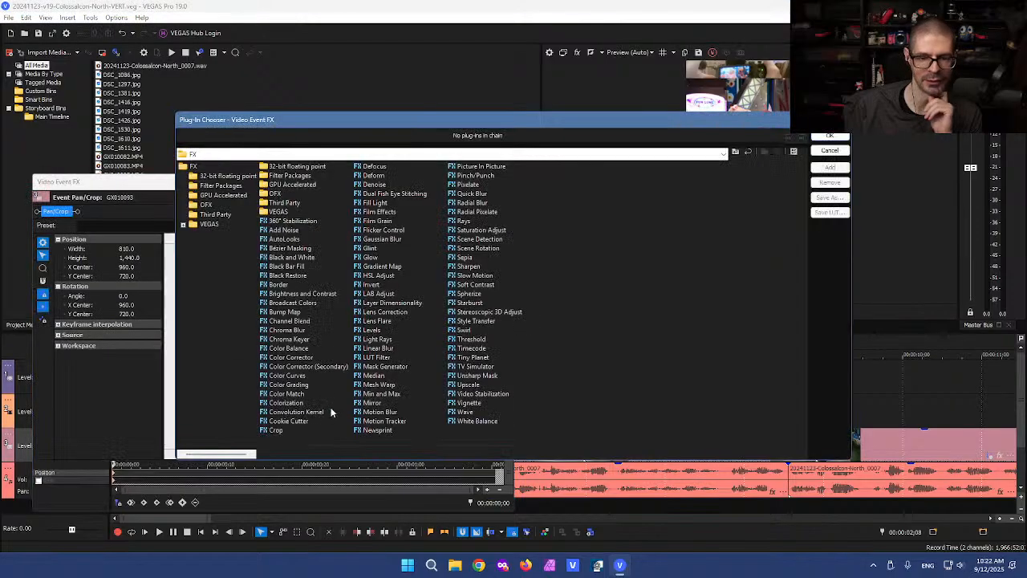
double_click(382, 240)
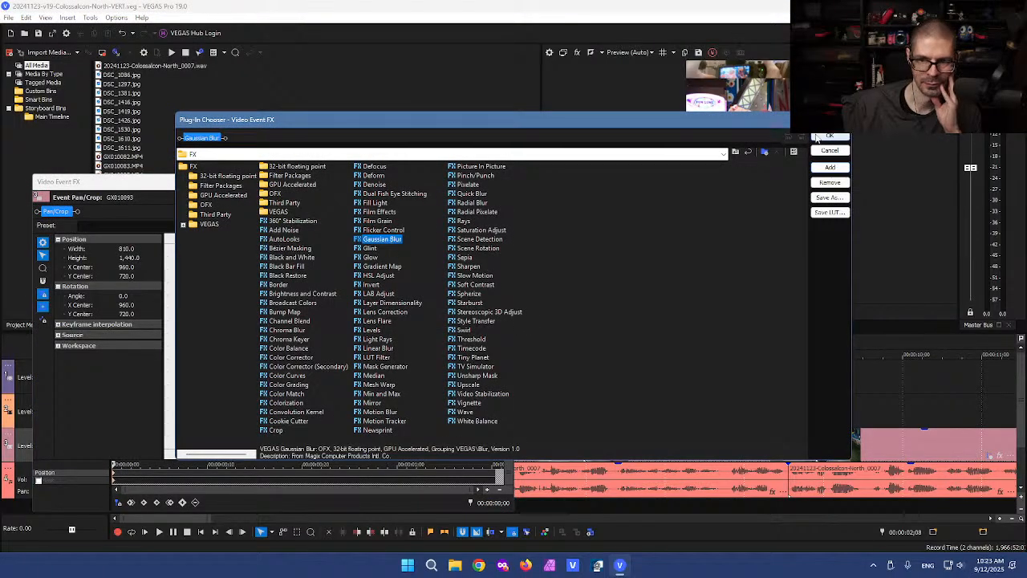
click(829, 137)
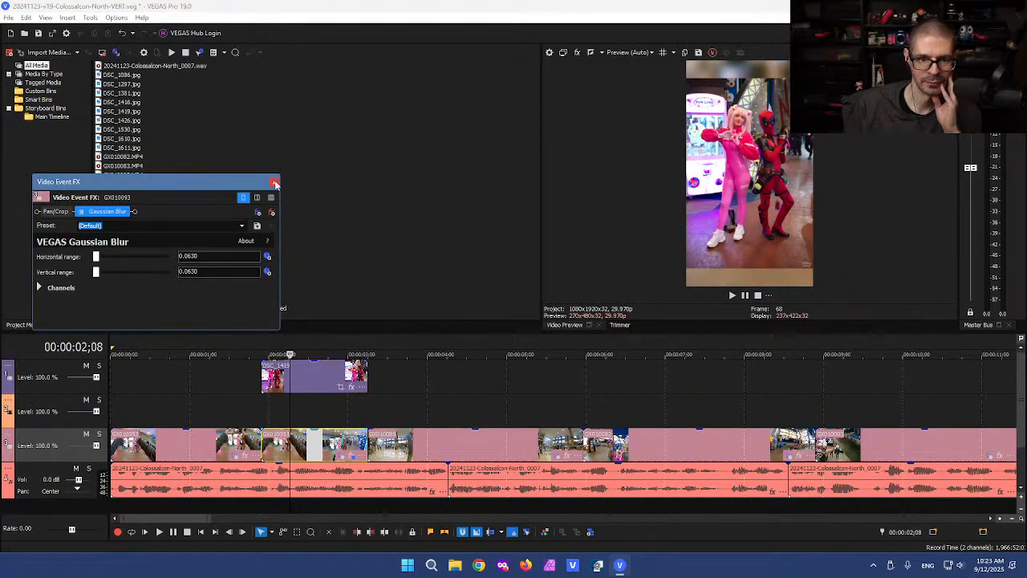
click(275, 184)
click(440, 443)
scroll(425, 447, down, 2)
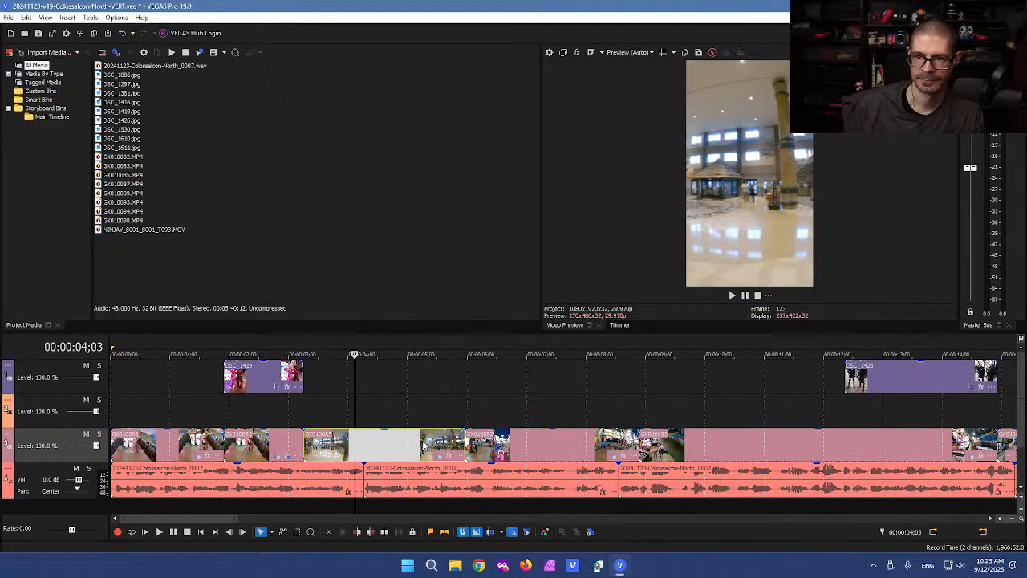
scroll(425, 447, down, 2)
drag(273, 408, 530, 406)
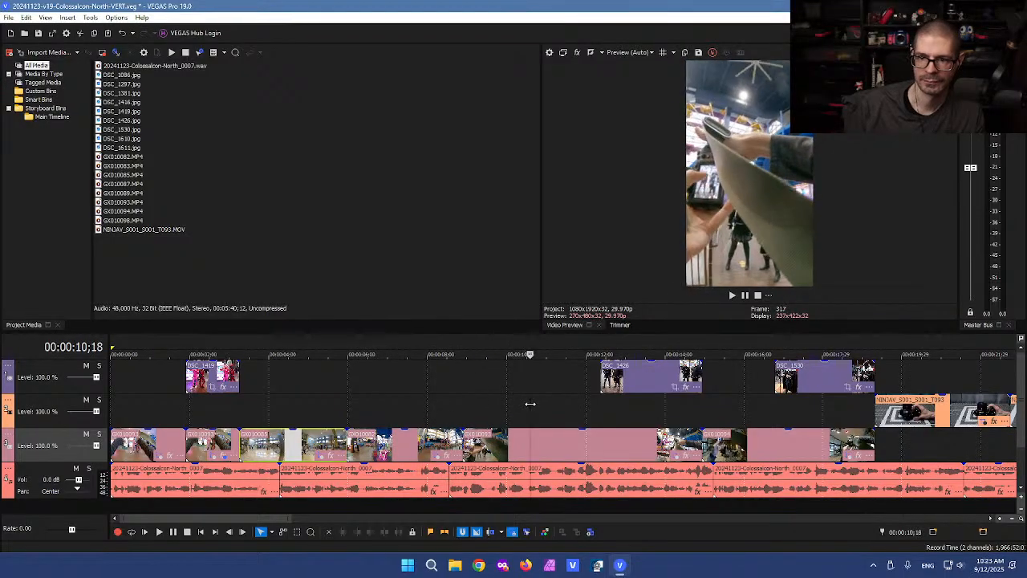
Step: Shift the crop of the clip at 10;18 left to X Center 720
click(683, 456)
drag(332, 385, 303, 385)
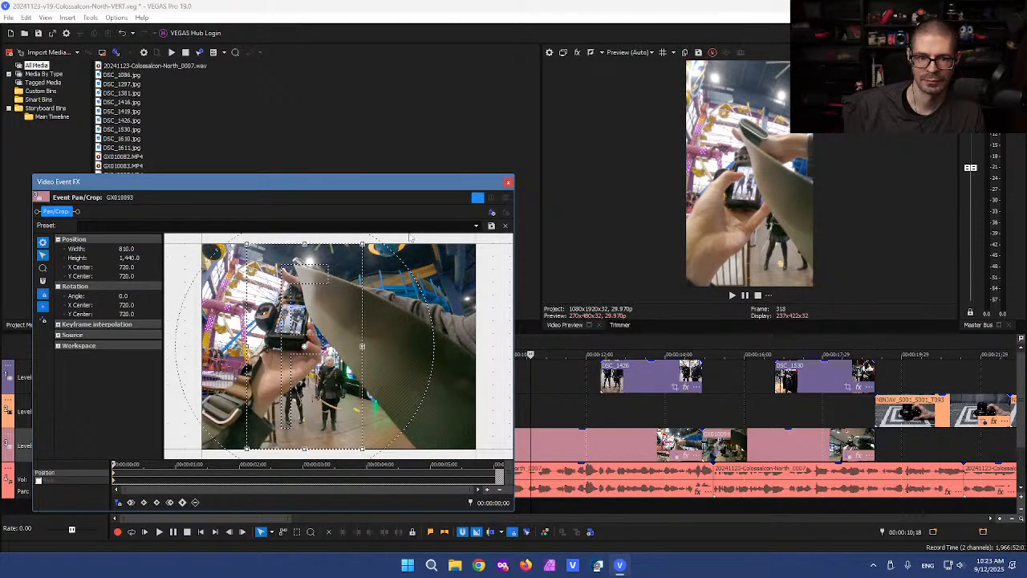
click(506, 182)
Step: Preview around the edit, then add a default Gaussian Blur to GX010093's effect chain
click(600, 354)
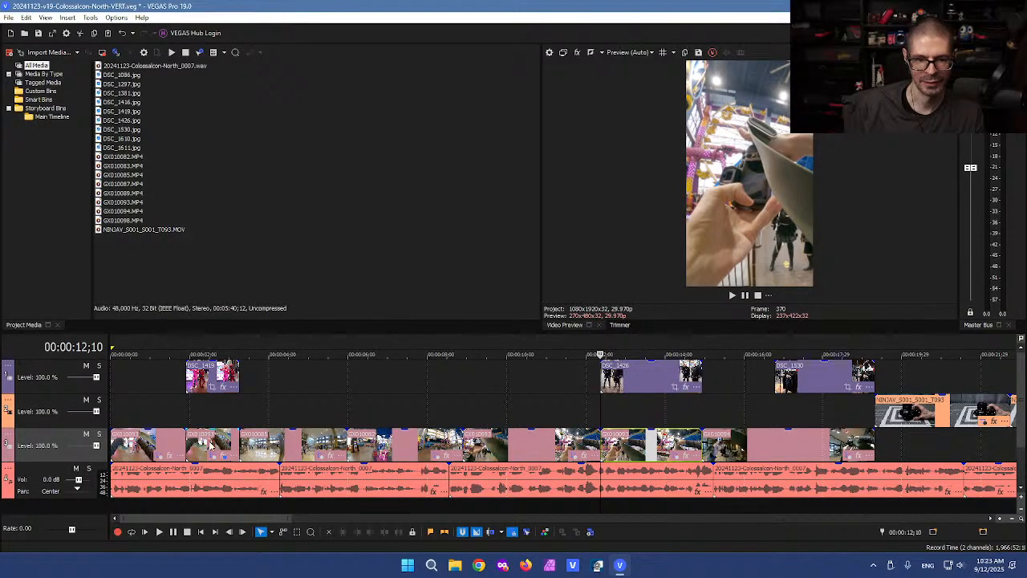
click(496, 409)
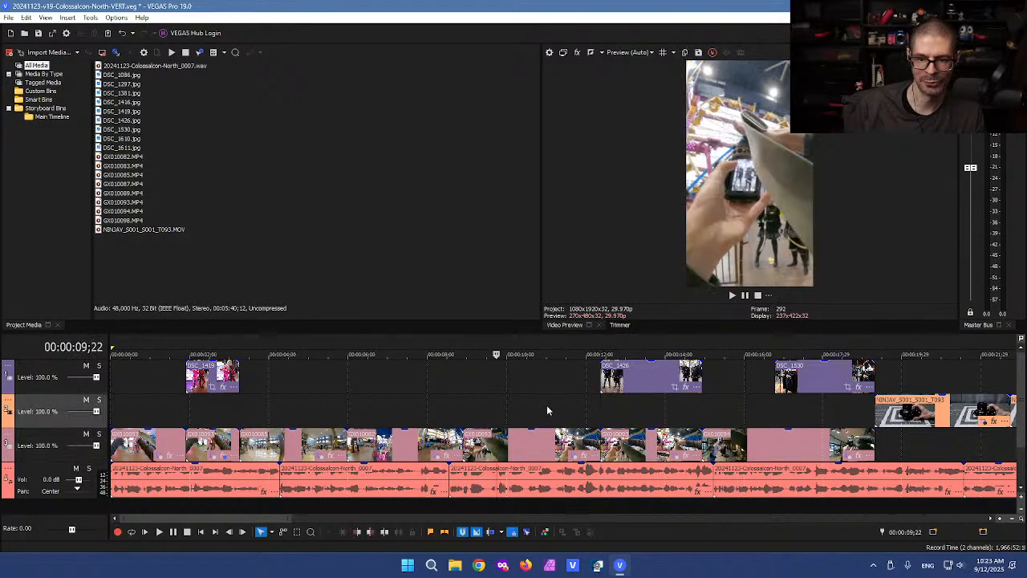
click(215, 449)
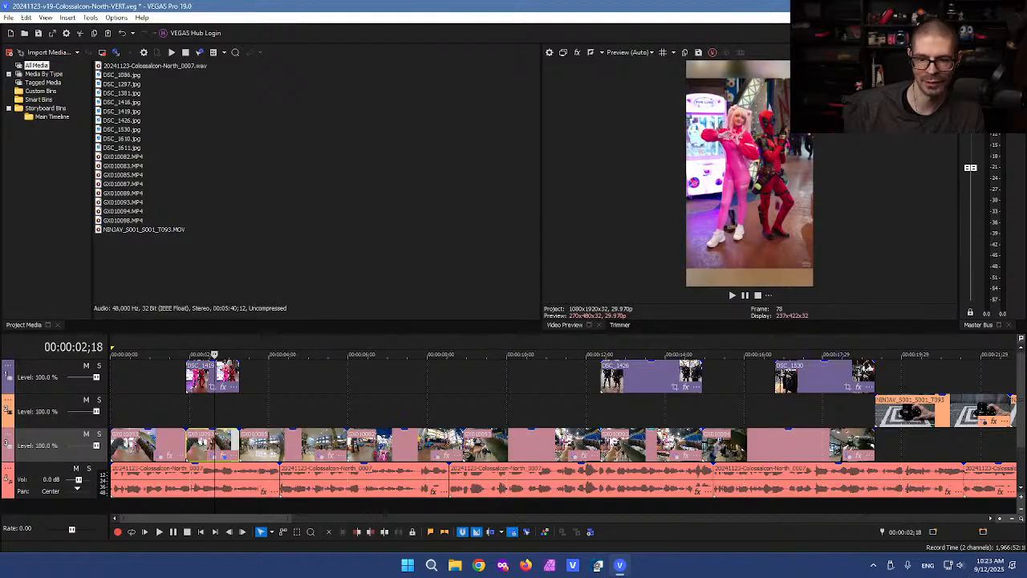
click(620, 445)
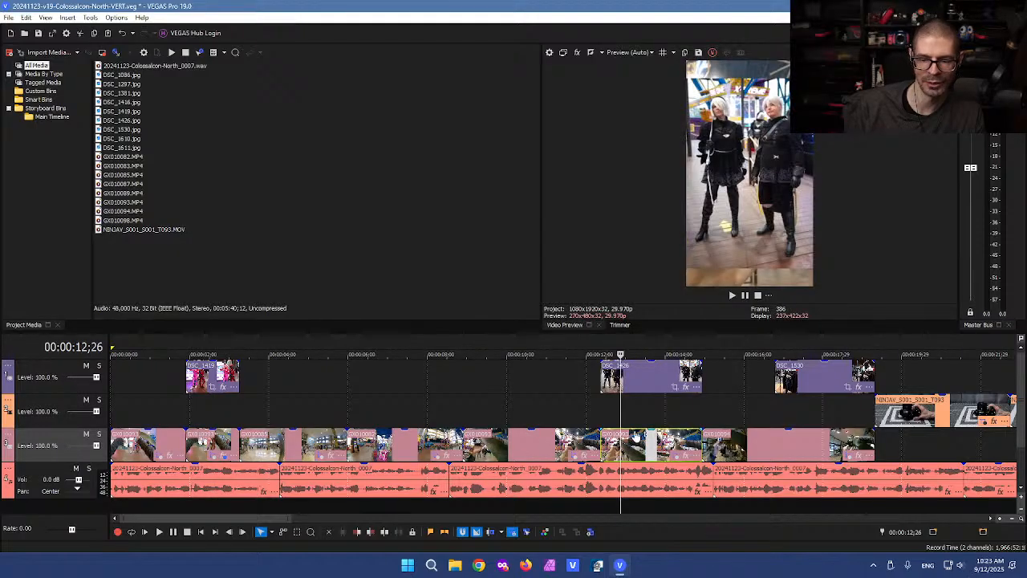
click(687, 457)
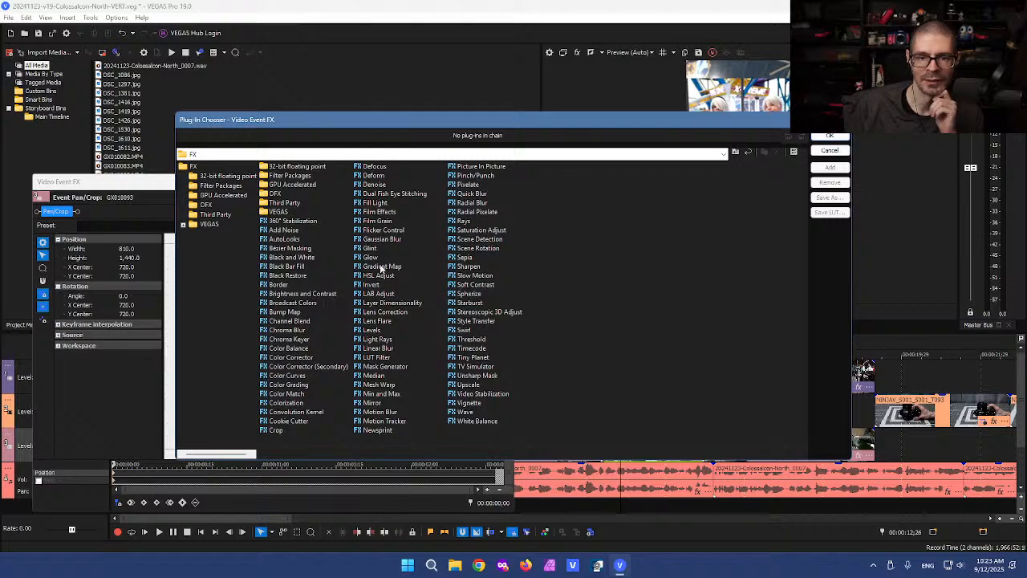
double_click(382, 239)
click(827, 137)
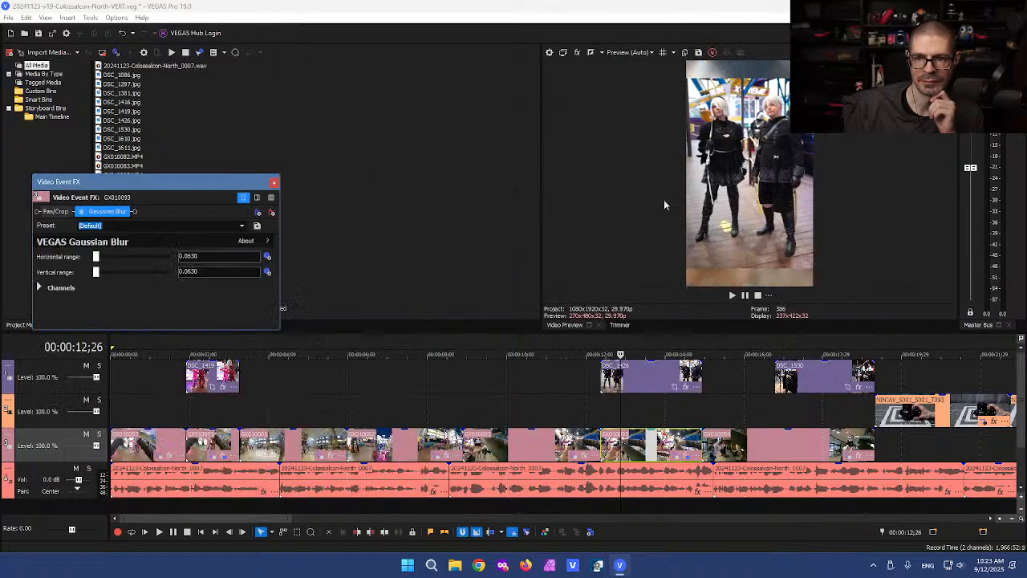
Step: Review the blurred GX010093 clip from 10;00 through about 15;15
click(557, 418)
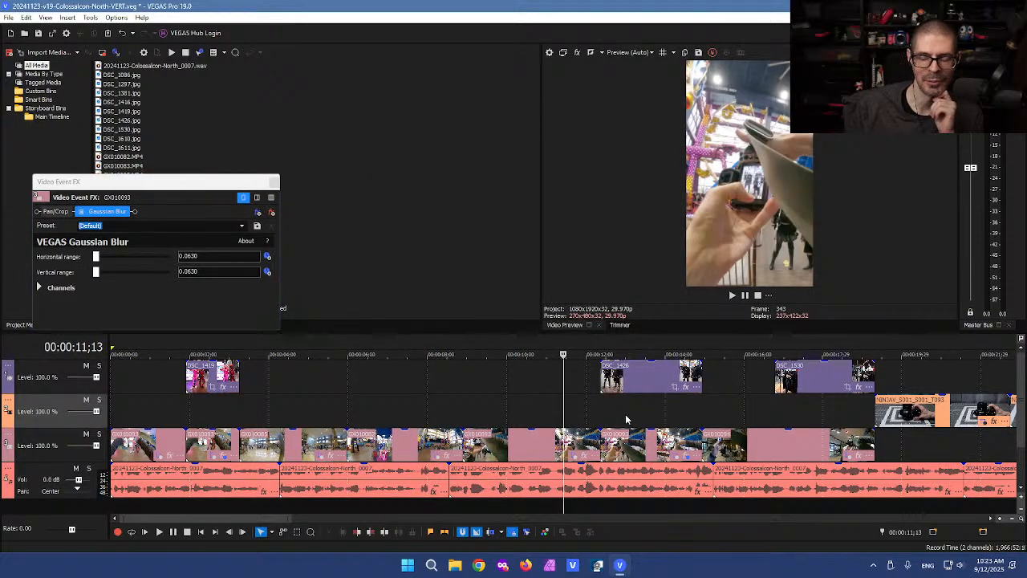
click(506, 410)
drag(506, 410, 542, 410)
click(275, 182)
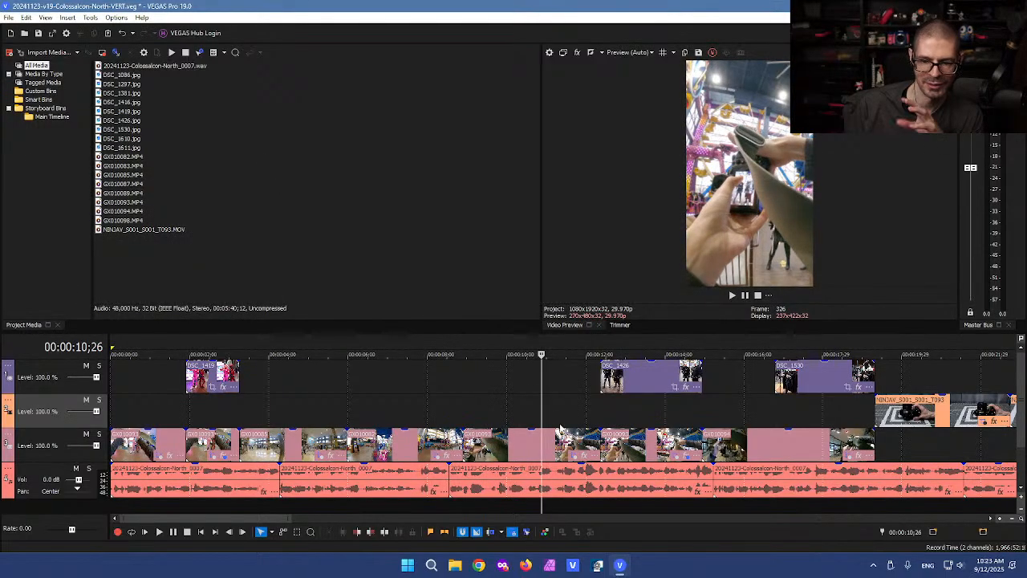
mouse_move(544, 408)
mouse_down()
mouse_move(597, 403)
mouse_move(542, 401)
mouse_up()
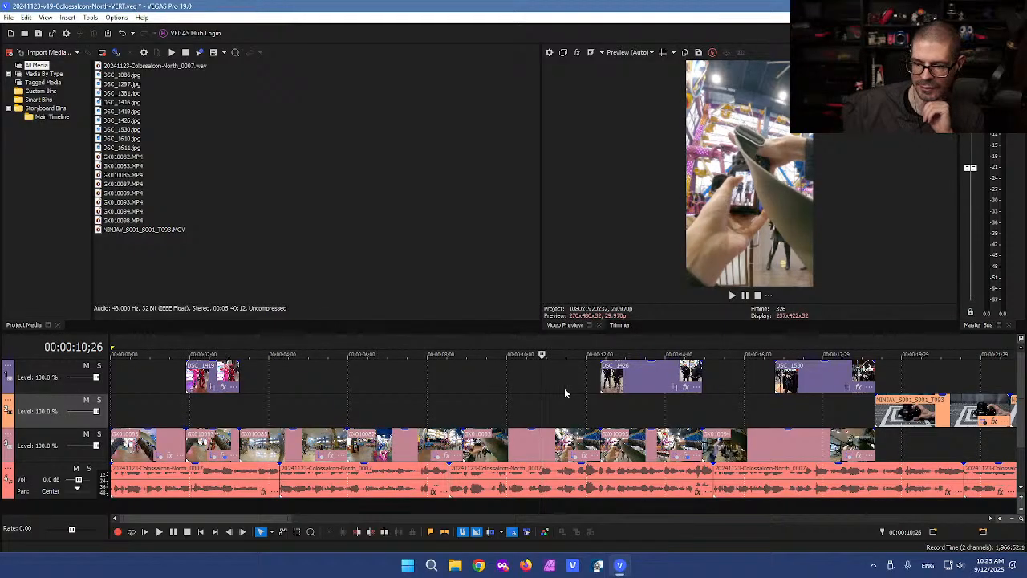
click(628, 414)
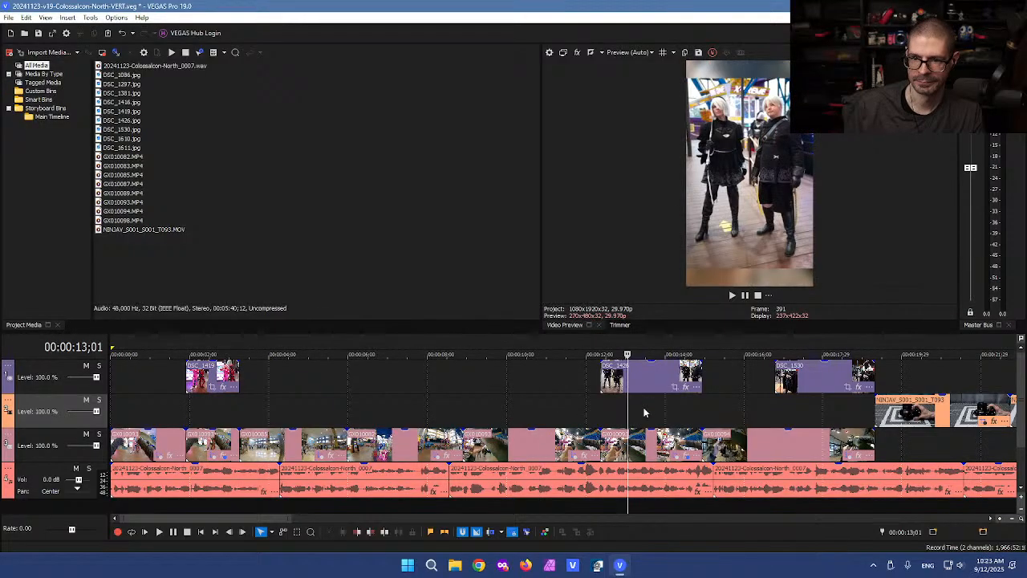
click(725, 407)
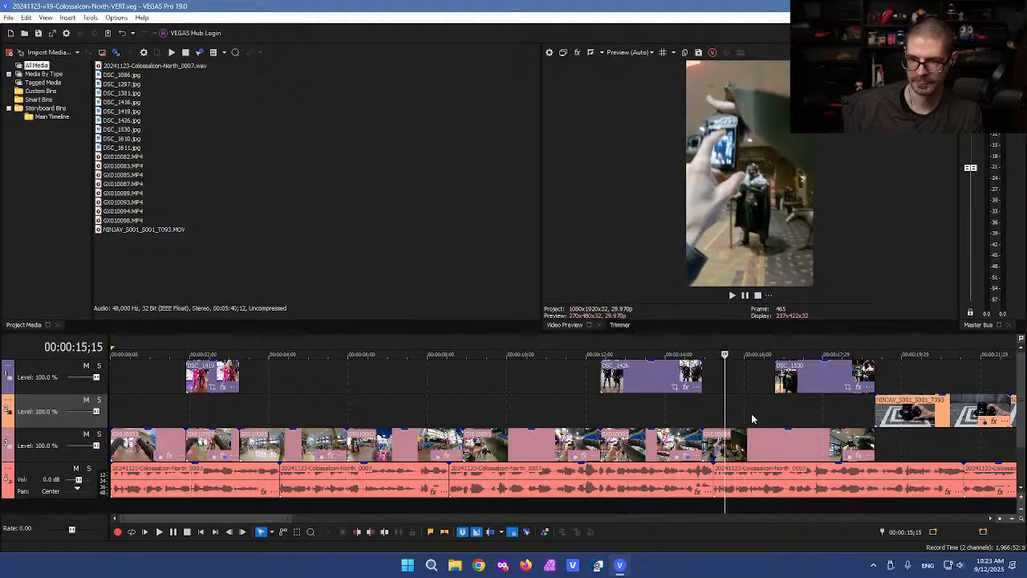
scroll(706, 433, up, 3)
Step: Review the short clip at 15;27 and add a default Gaussian Blur to GX010094
click(635, 448)
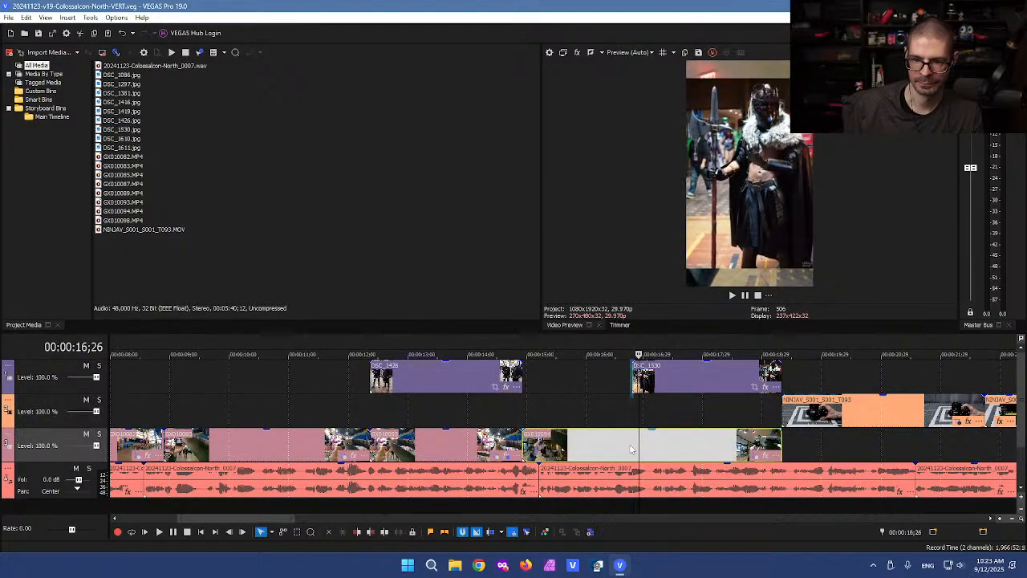
click(661, 413)
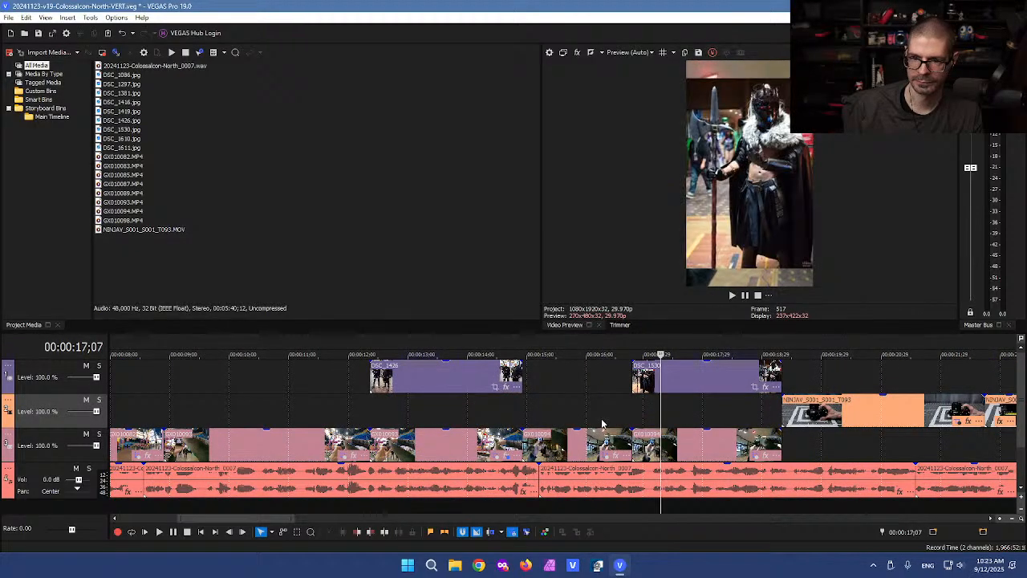
click(580, 440)
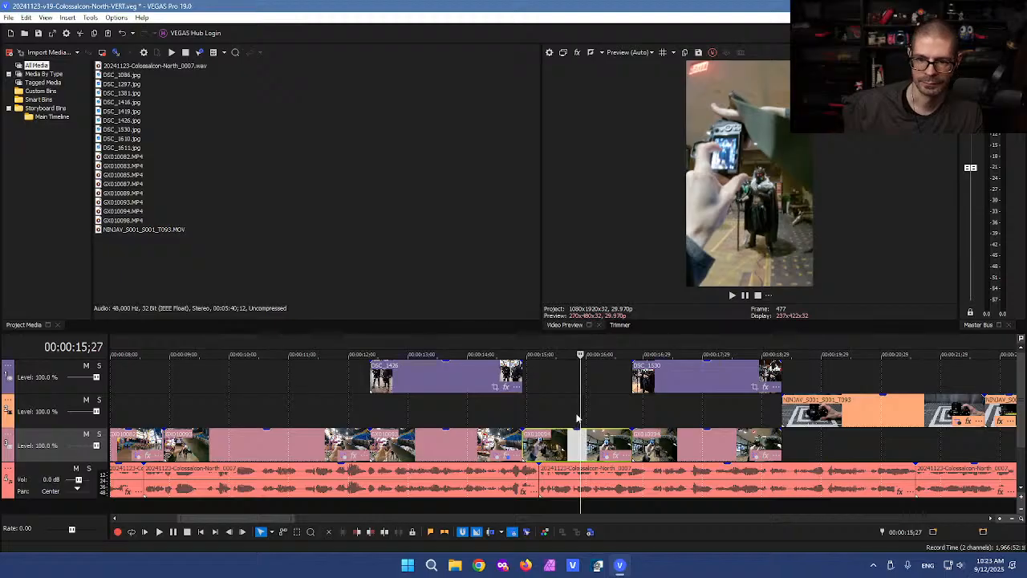
drag(580, 413, 682, 418)
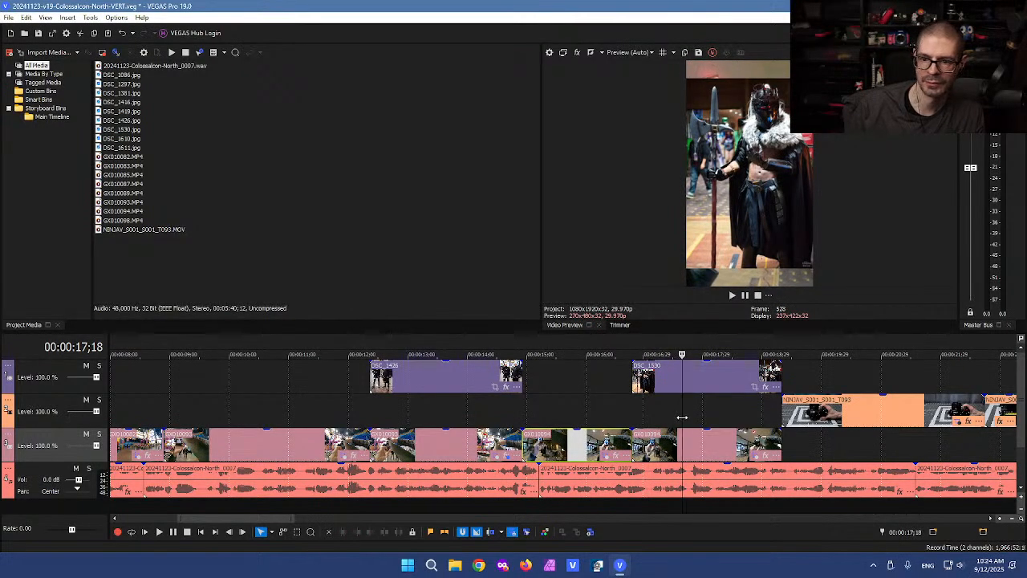
click(757, 456)
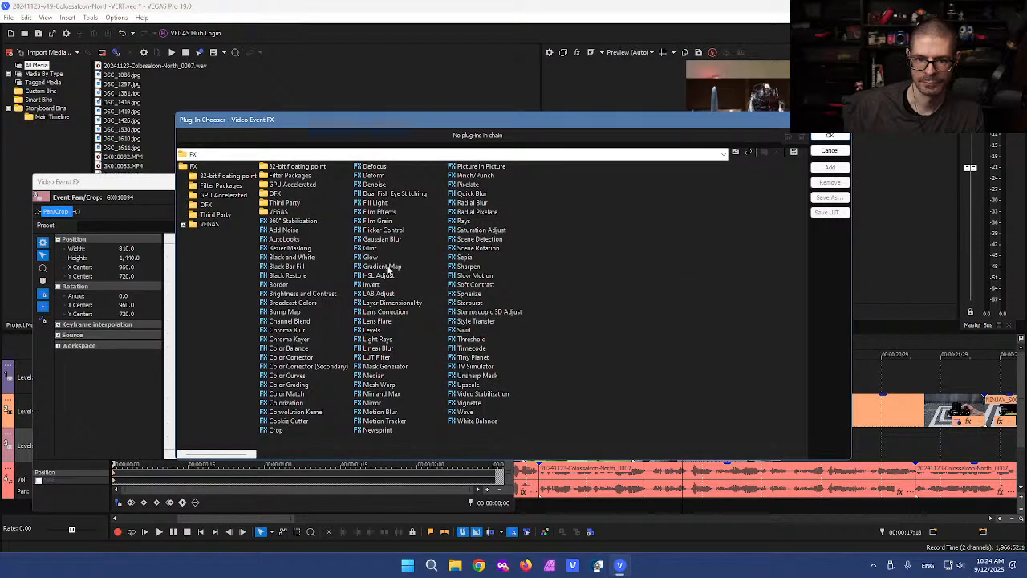
double_click(377, 239)
key(Return)
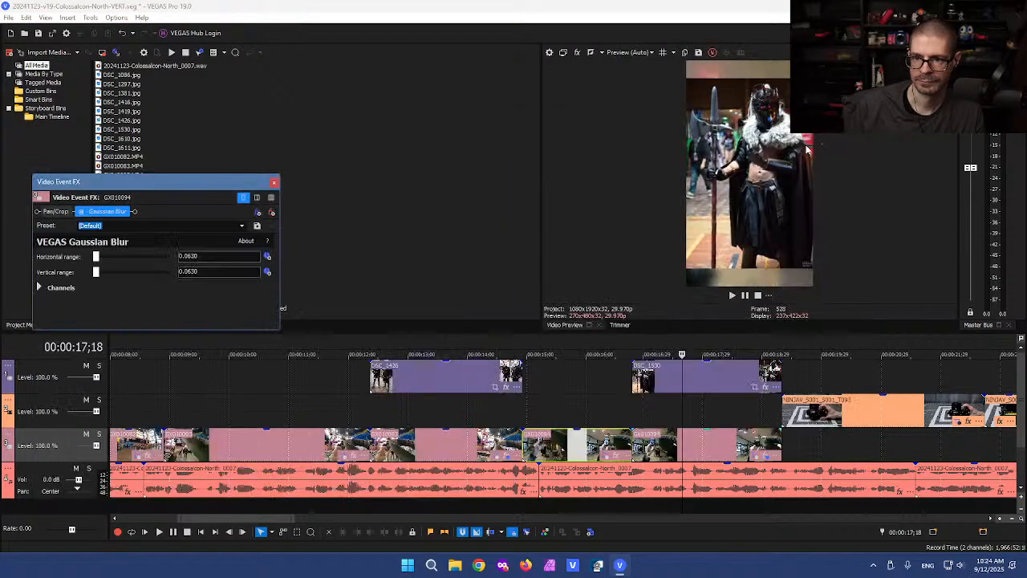
click(275, 183)
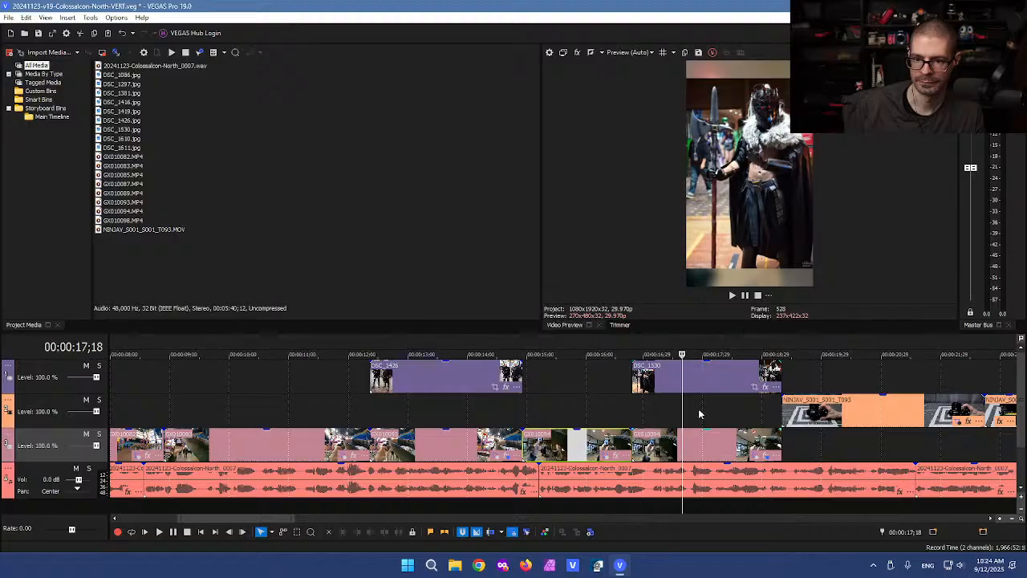
Step: Review around 19–27 seconds and recentre GX010083's Pan/Crop at X Center 1,027.6
click(819, 386)
scroll(818, 386, down, 1)
click(660, 380)
click(768, 403)
scroll(789, 406, up, 2)
drag(558, 403, 606, 393)
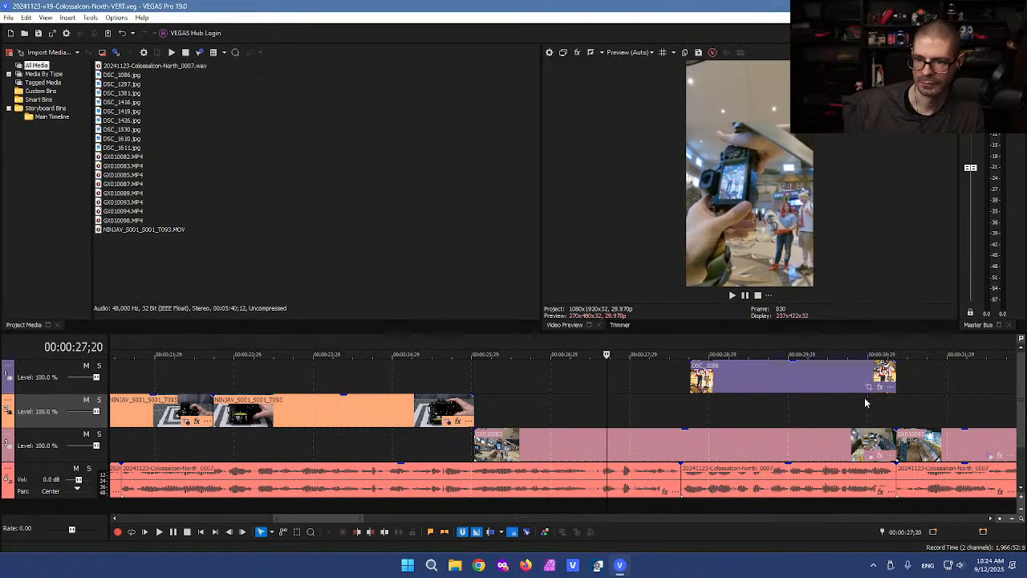
click(869, 455)
drag(340, 387, 356, 388)
drag(392, 262, 392, 263)
click(508, 183)
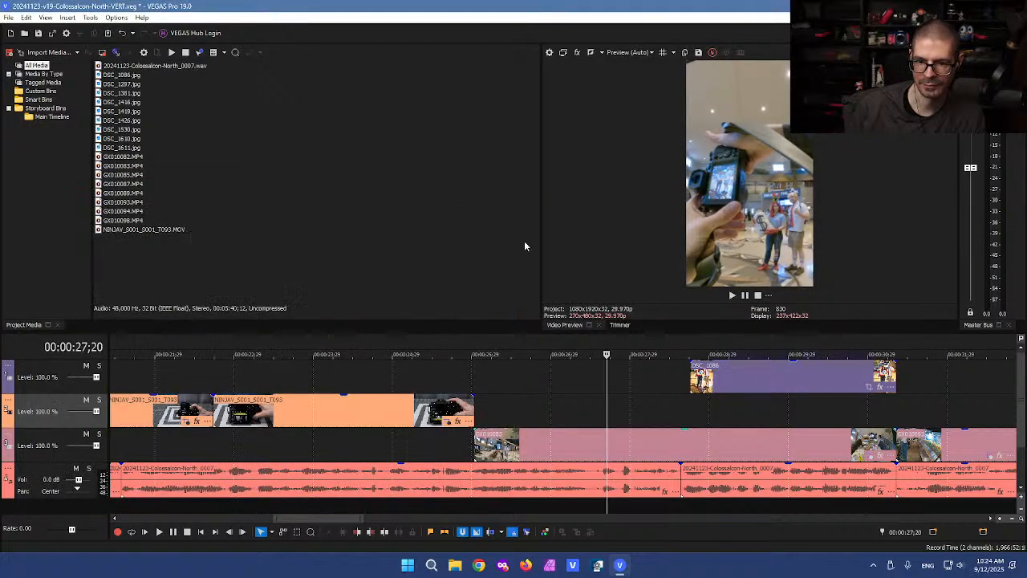
Step: Add a default Gaussian Blur to GX010083 and move playback to 33;00
click(804, 441)
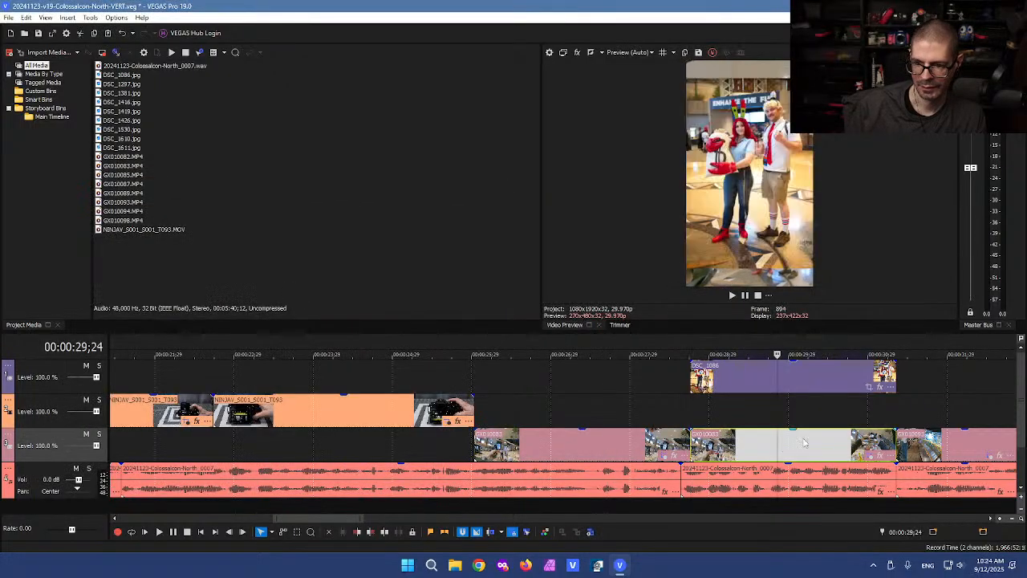
click(880, 455)
double_click(383, 239)
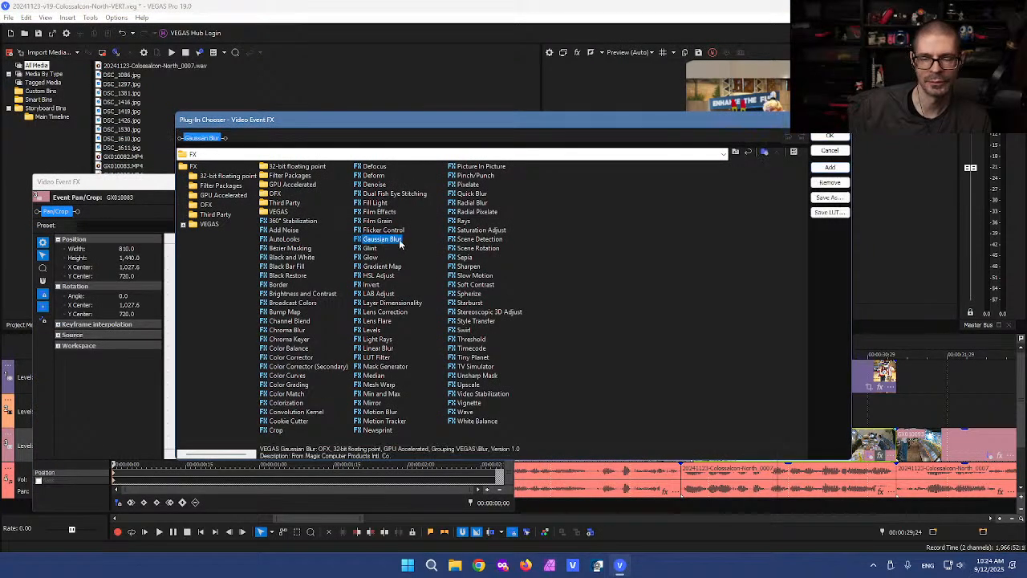
click(830, 136)
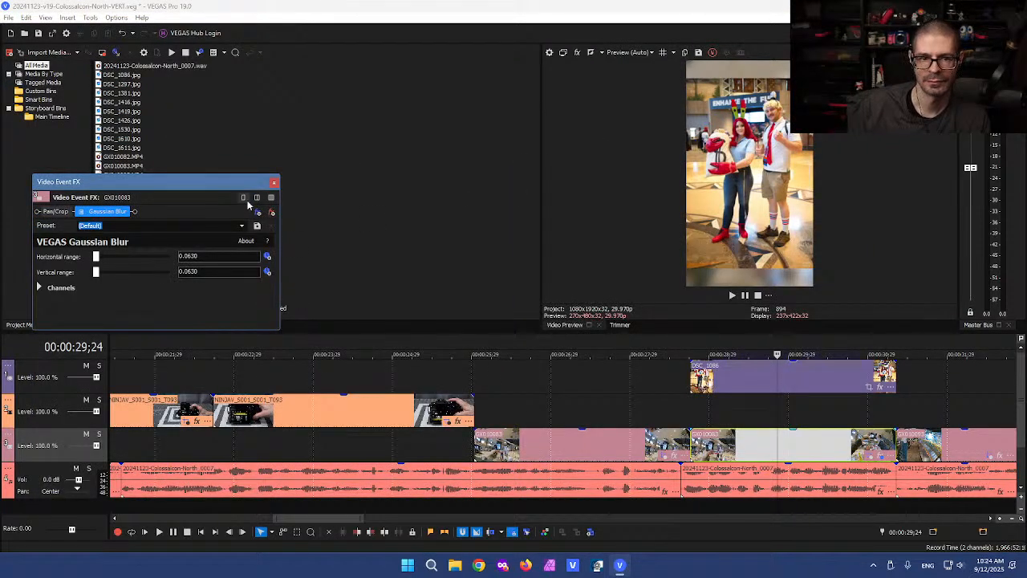
click(274, 183)
click(774, 411)
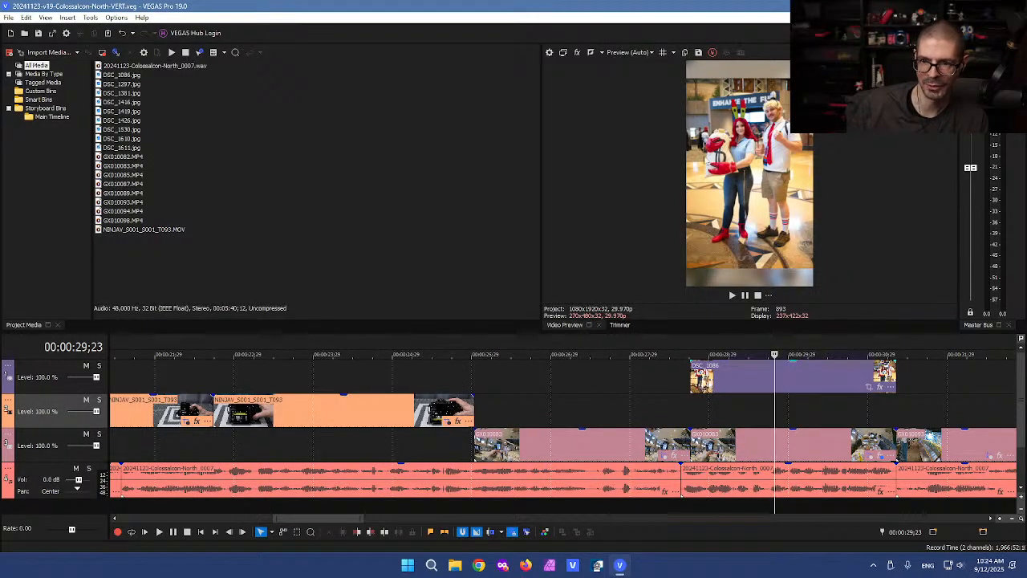
scroll(786, 426, down, 2)
click(685, 419)
scroll(706, 419, up, 2)
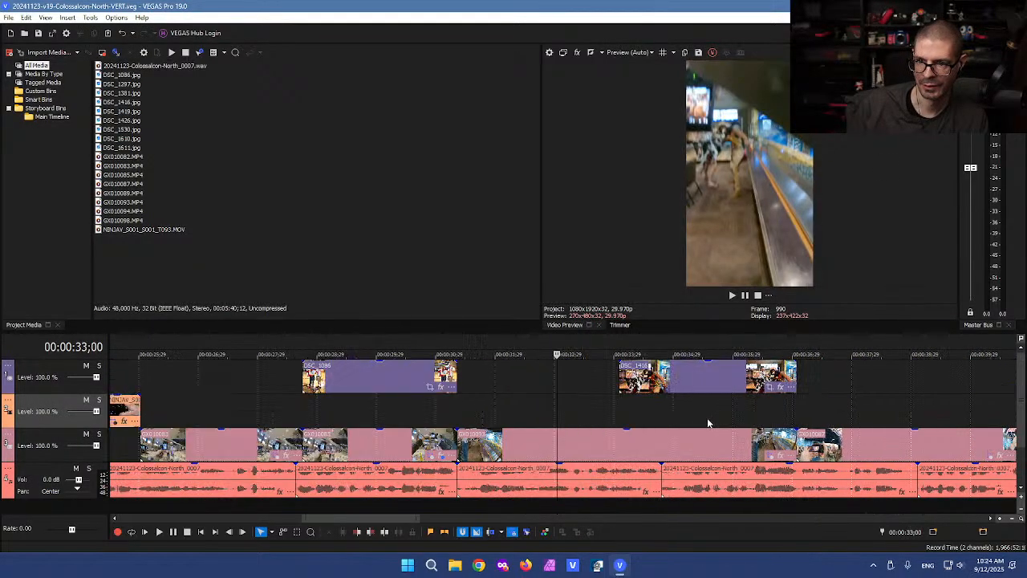
Step: Step playback around 32–34 seconds to check the GX010093 clip's framing
click(690, 418)
click(608, 416)
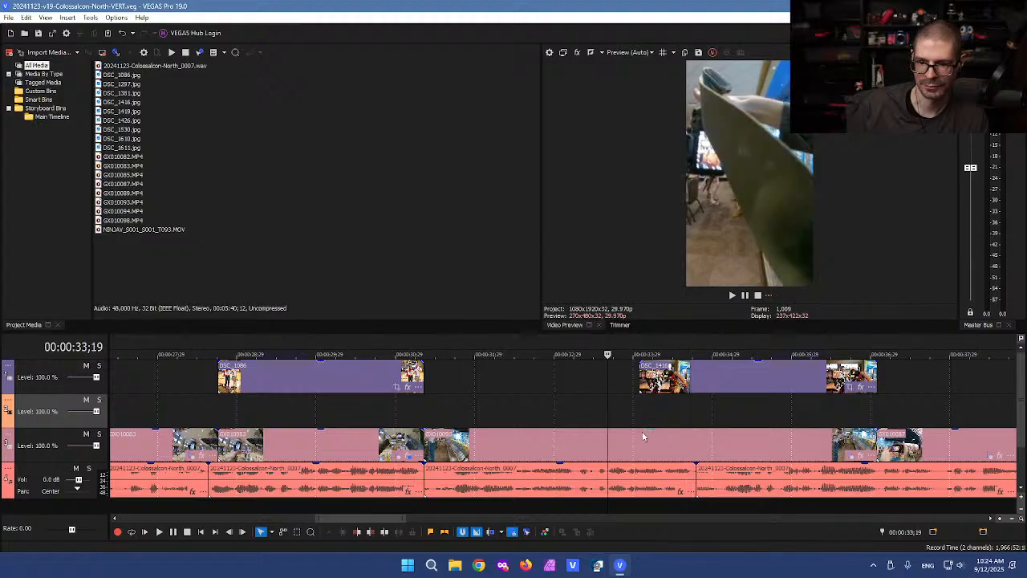
click(641, 436)
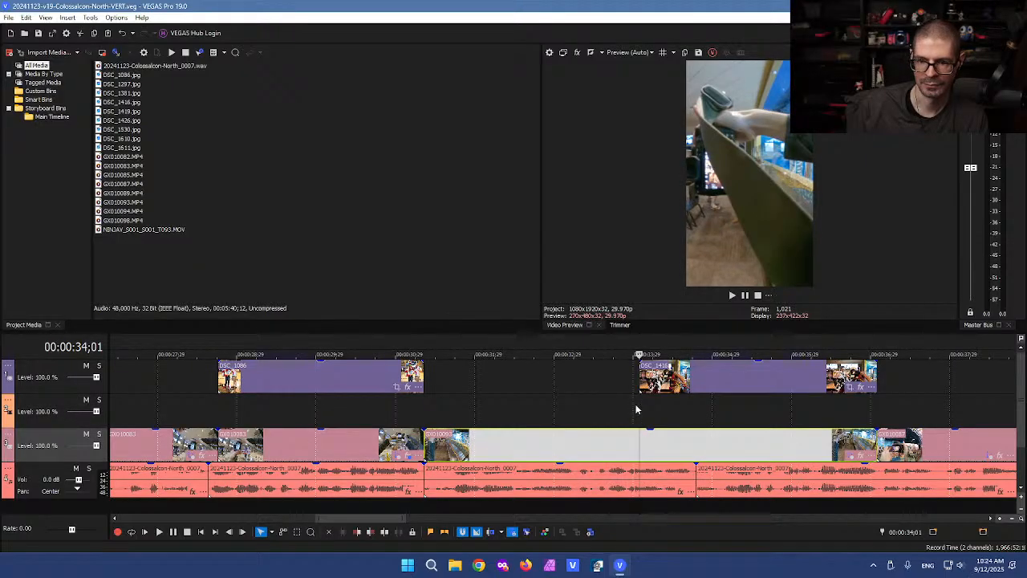
click(512, 405)
click(468, 404)
click(446, 395)
click(420, 395)
click(528, 397)
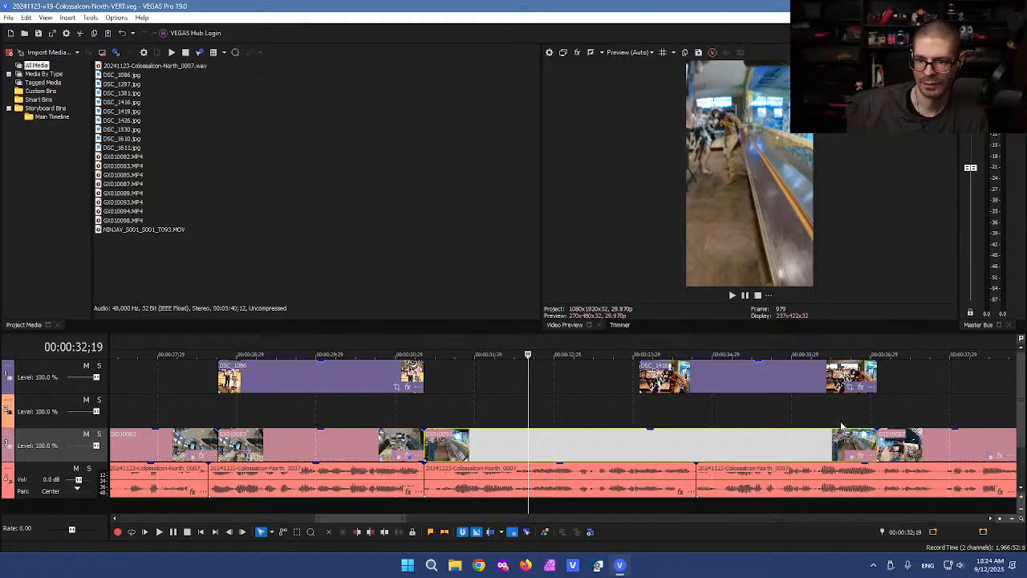
Step: Reposition the GX010093 clip's pan/crop frame, ending slightly shifted right
click(849, 454)
drag(316, 375, 246, 375)
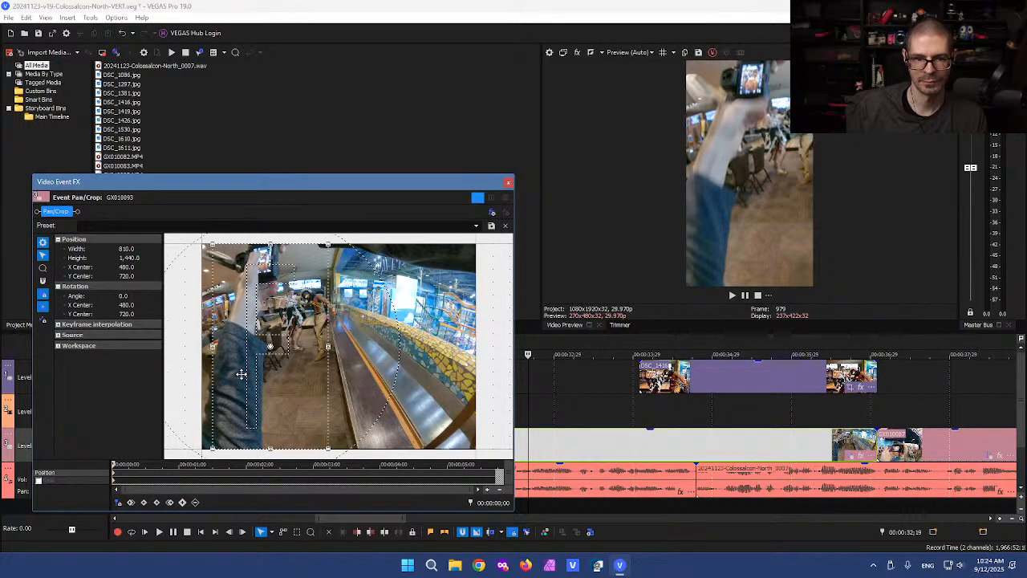
key(Left)
key(Left)
key(Left)
key(Left)
key(Left)
key(Left)
key(Left)
key(Left)
key(Left)
key(Left)
key(Left)
key(Left)
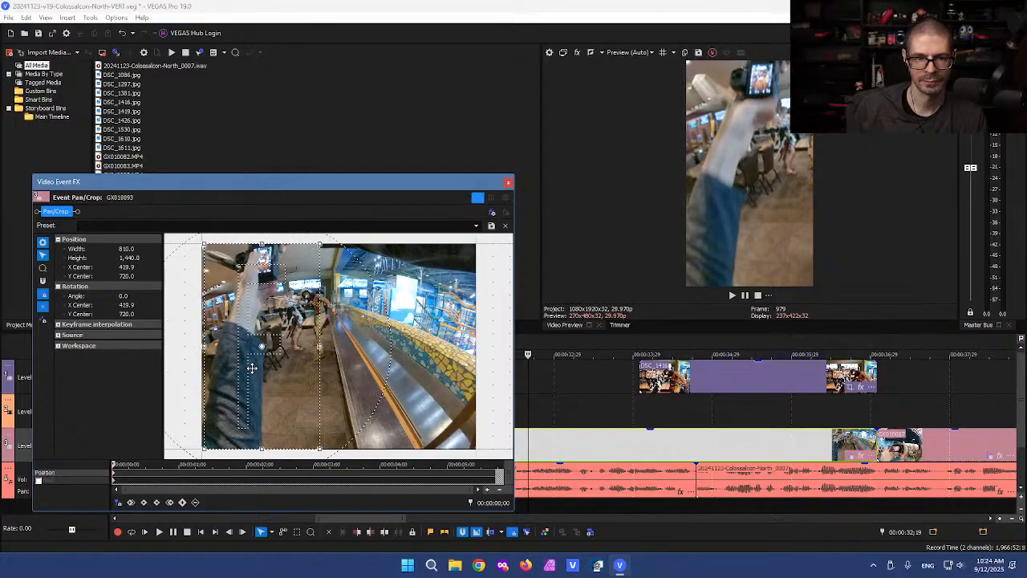
key(Left)
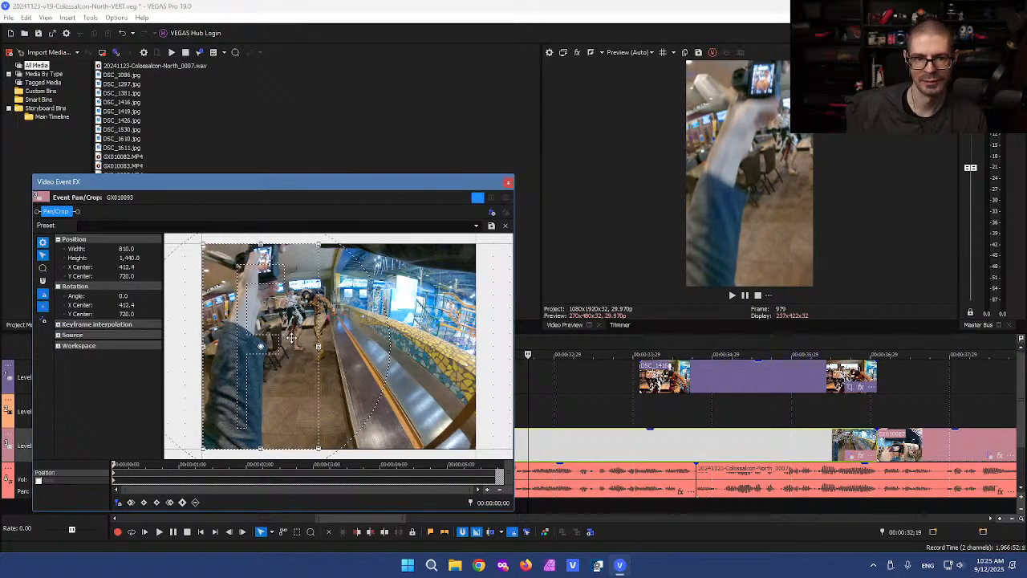
drag(287, 341, 292, 337)
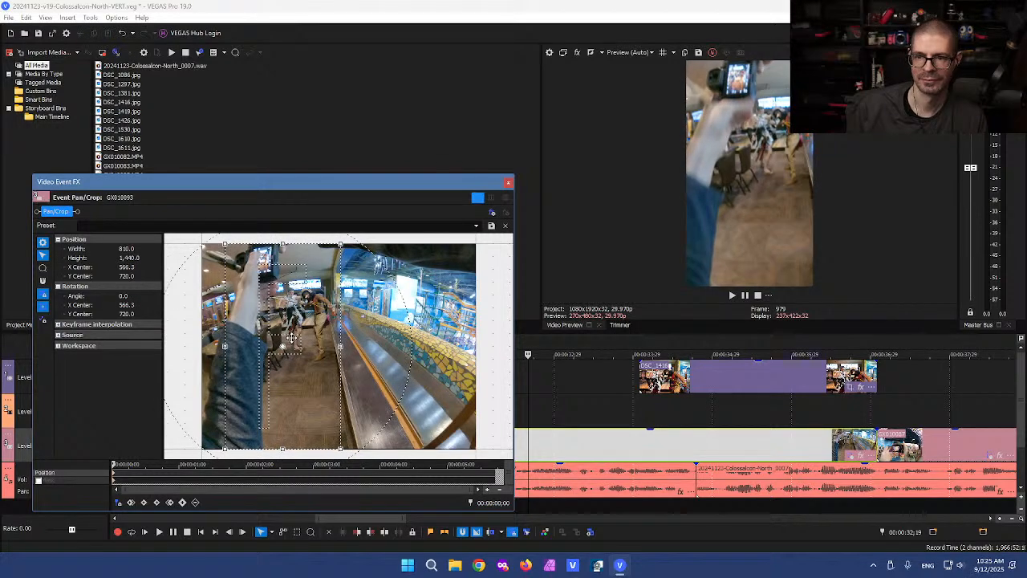
click(507, 183)
Step: Import the stills DSC_1405.jpg and DSC_1410.jpg into Project Media
click(669, 377)
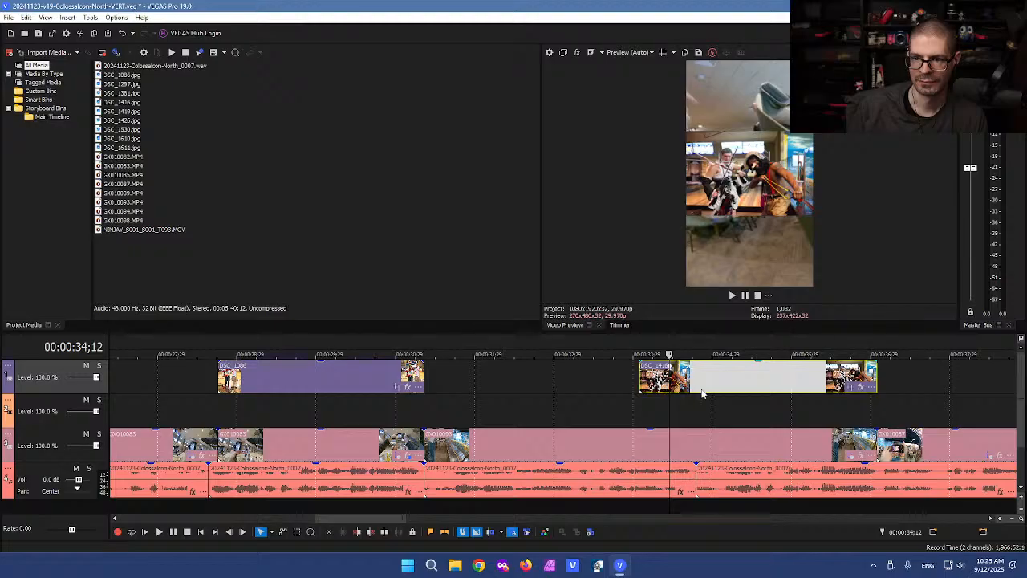
click(705, 382)
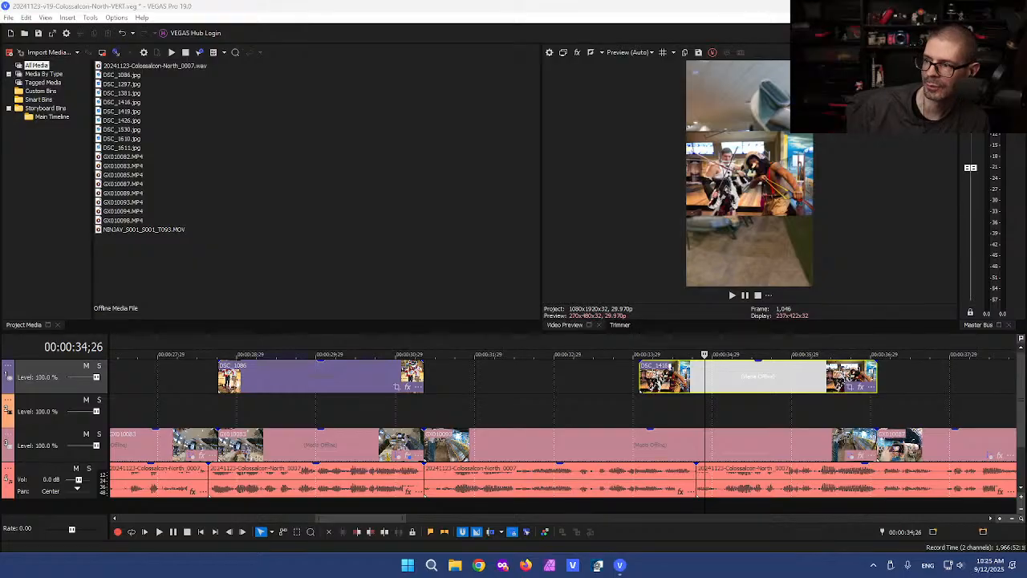
drag(299, 328, 187, 279)
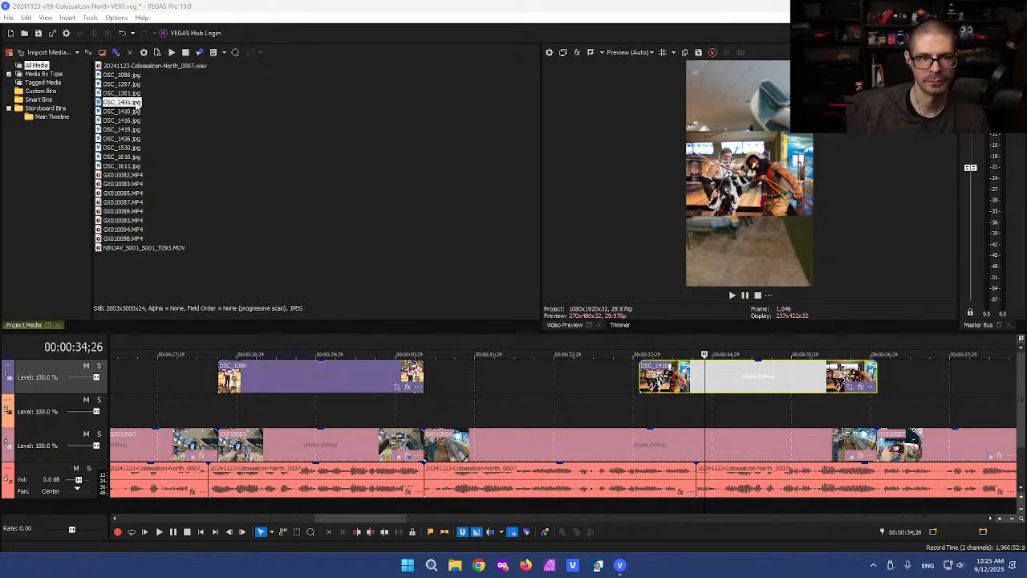
Step: Place both DSC_1405 and DSC_1410 stills on the second video track
shift+click(122, 111)
scroll(620, 427, down, 3)
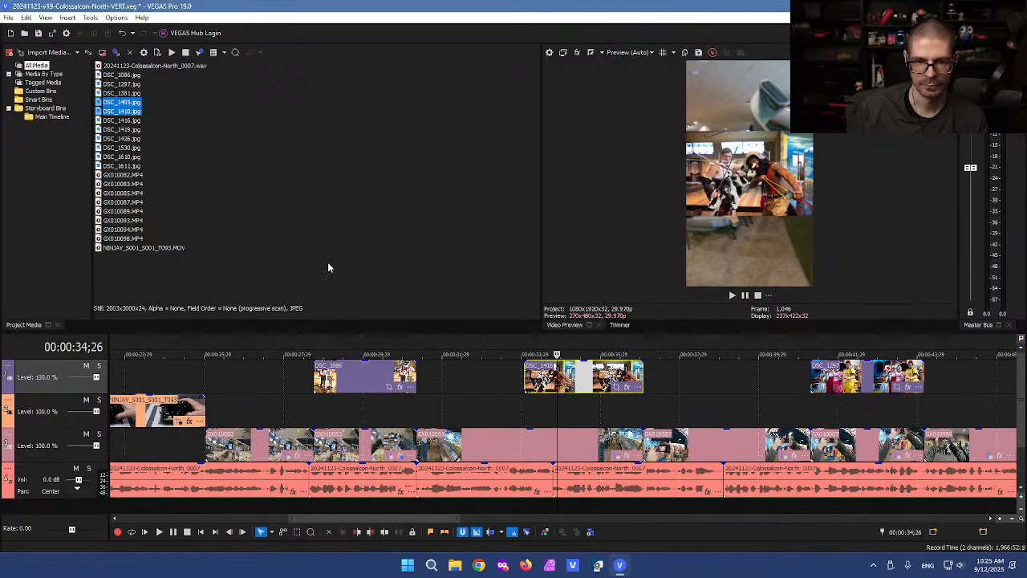
drag(335, 320, 407, 404)
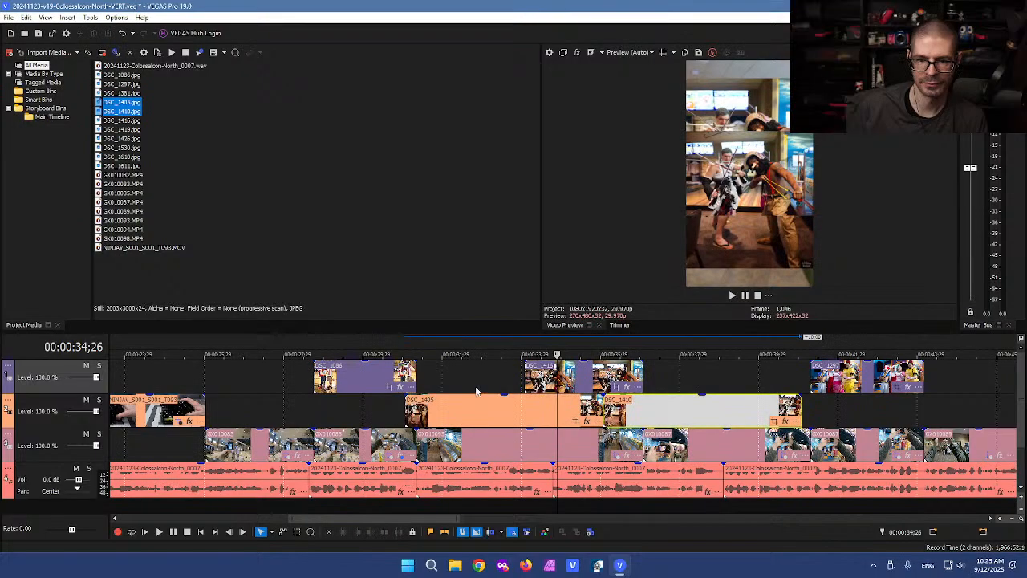
click(465, 376)
click(665, 382)
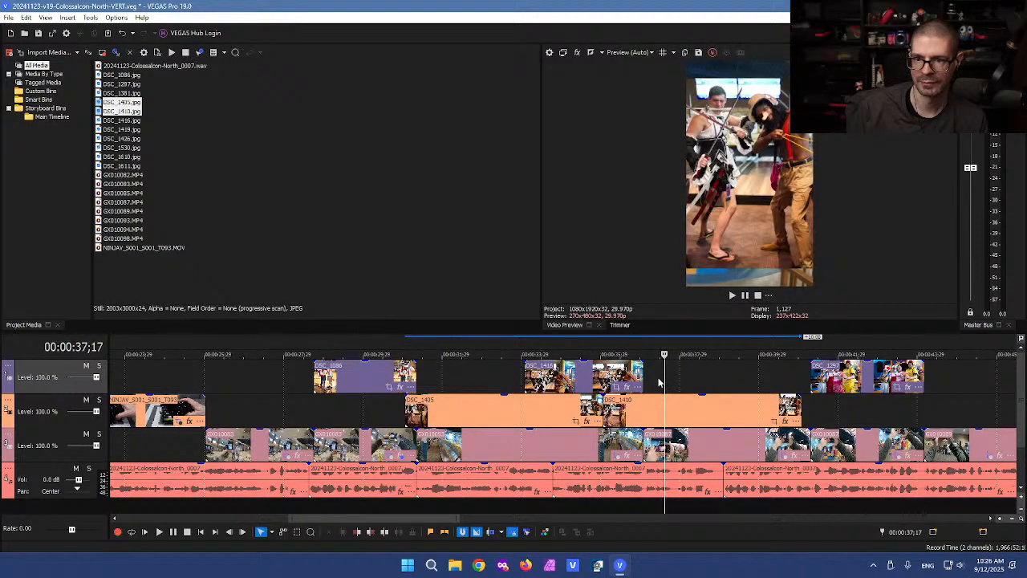
Step: Delete DSC_1405, shorten DSC_1410 and move it to the top track near 33;29, then collapse the NINJAY track
click(471, 420)
key(Delete)
drag(652, 409, 573, 411)
drag(721, 406, 642, 407)
click(545, 411)
drag(574, 423, 574, 379)
click(543, 410)
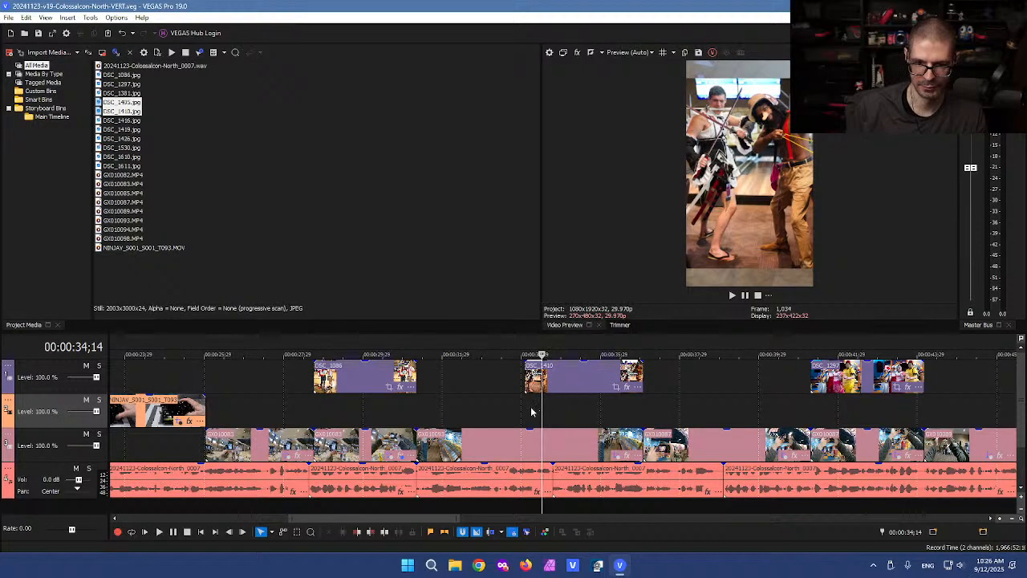
drag(52, 429, 50, 361)
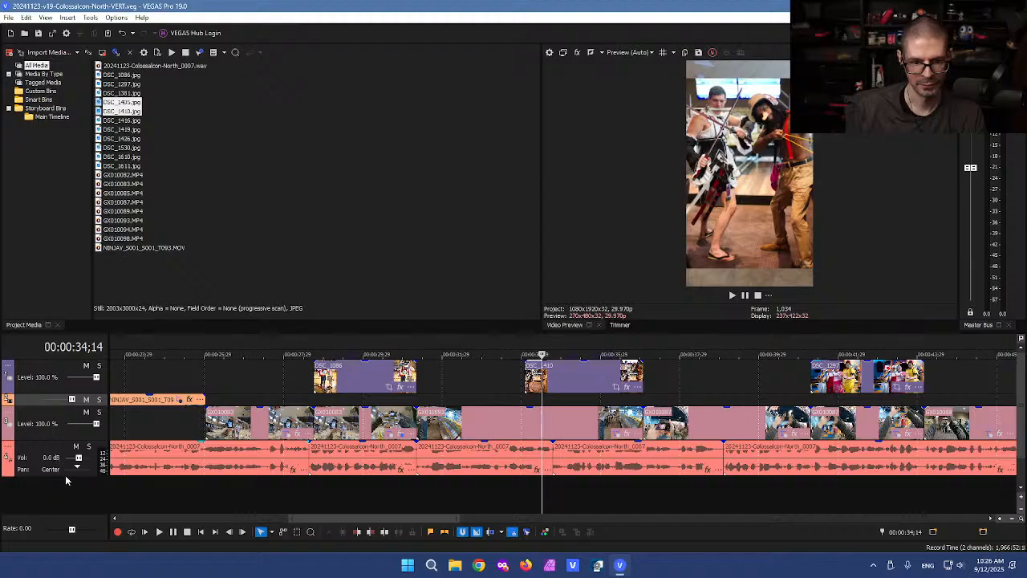
Step: Enlarge the audio track, cut out the short audio slice near 34;13, and close the gap
drag(67, 476, 68, 492)
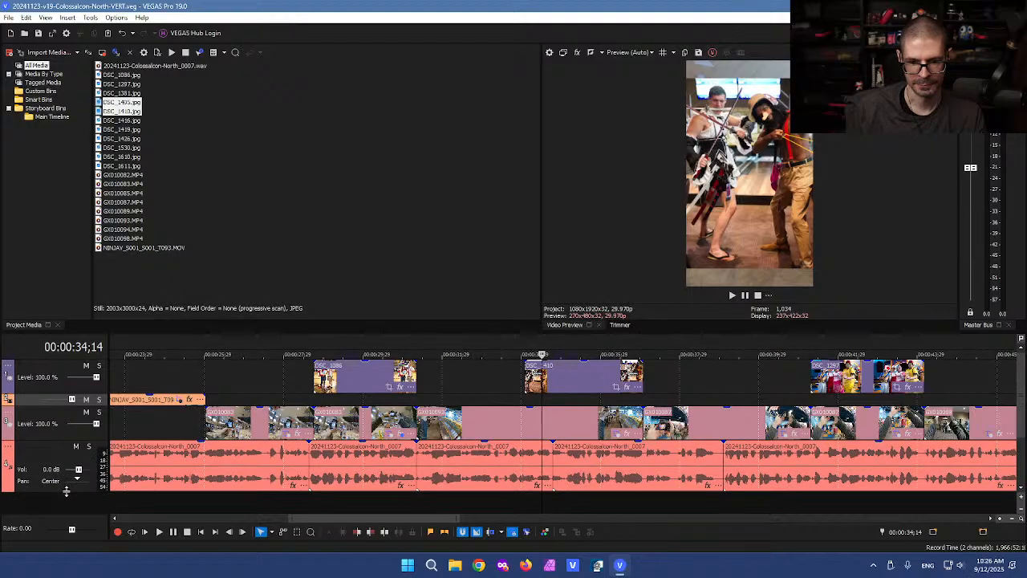
click(468, 389)
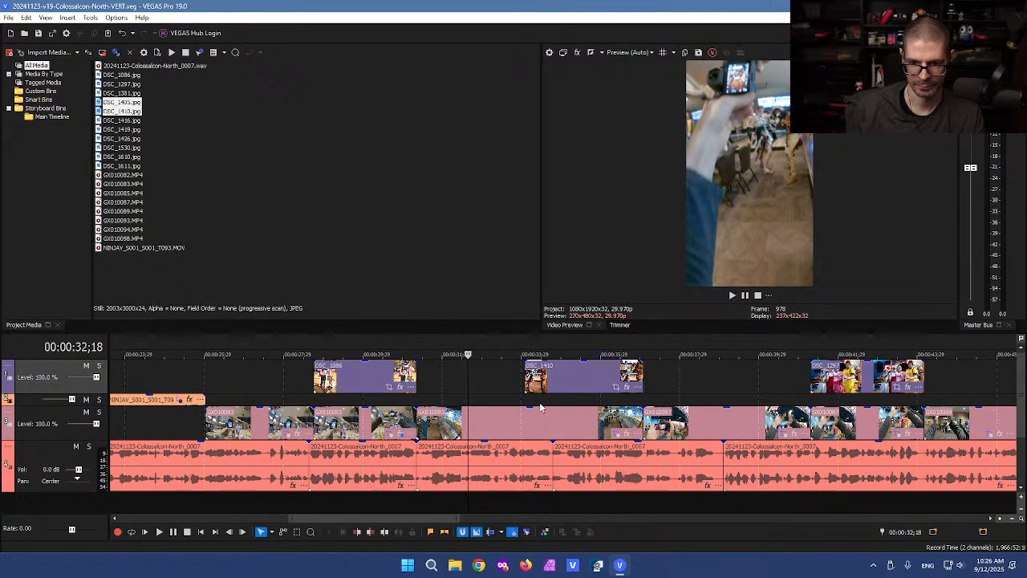
click(540, 402)
scroll(554, 414, up, 8)
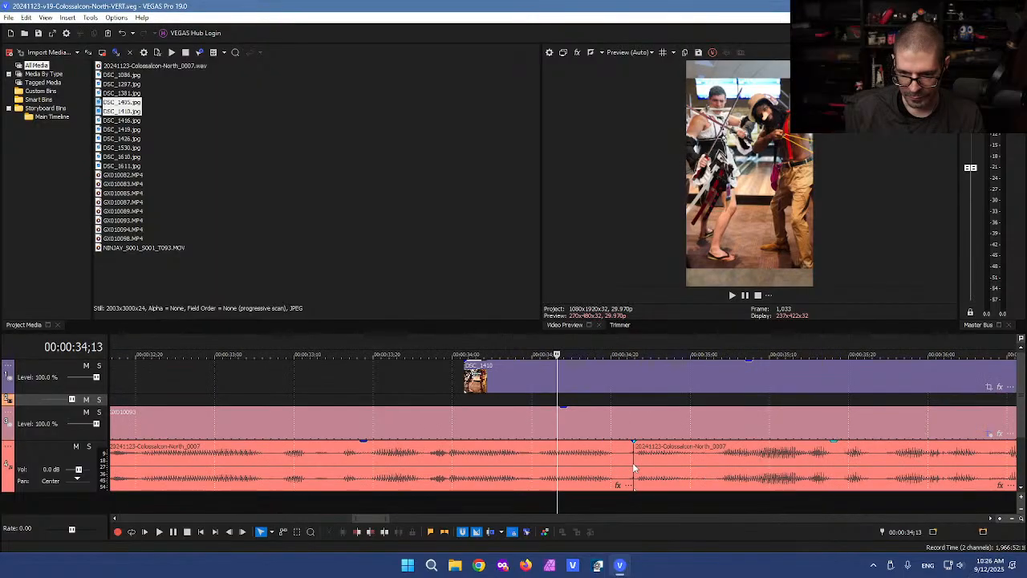
click(689, 466)
key(s)
click(698, 466)
key(Delete)
click(713, 469)
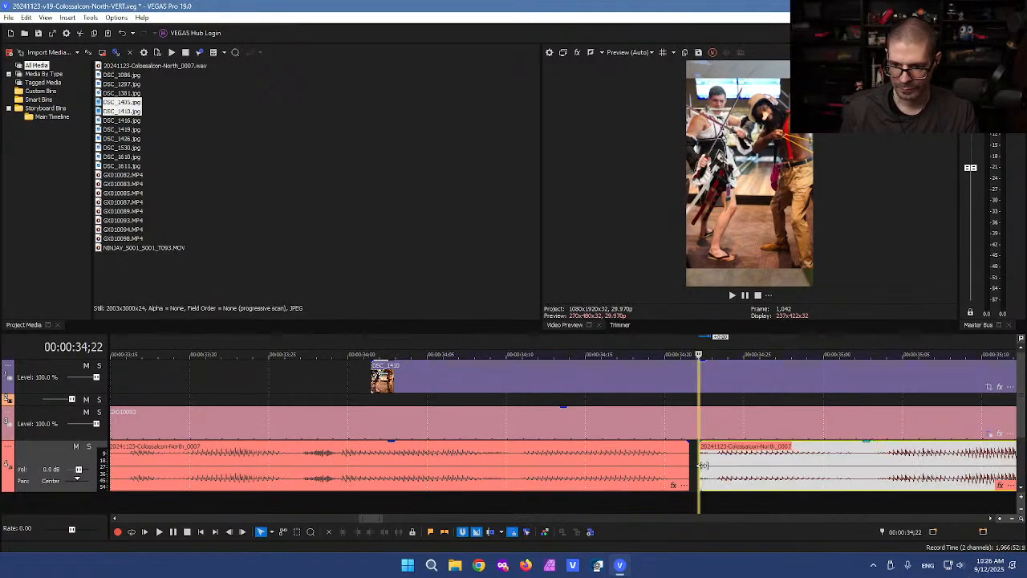
scroll(702, 489, down, 5)
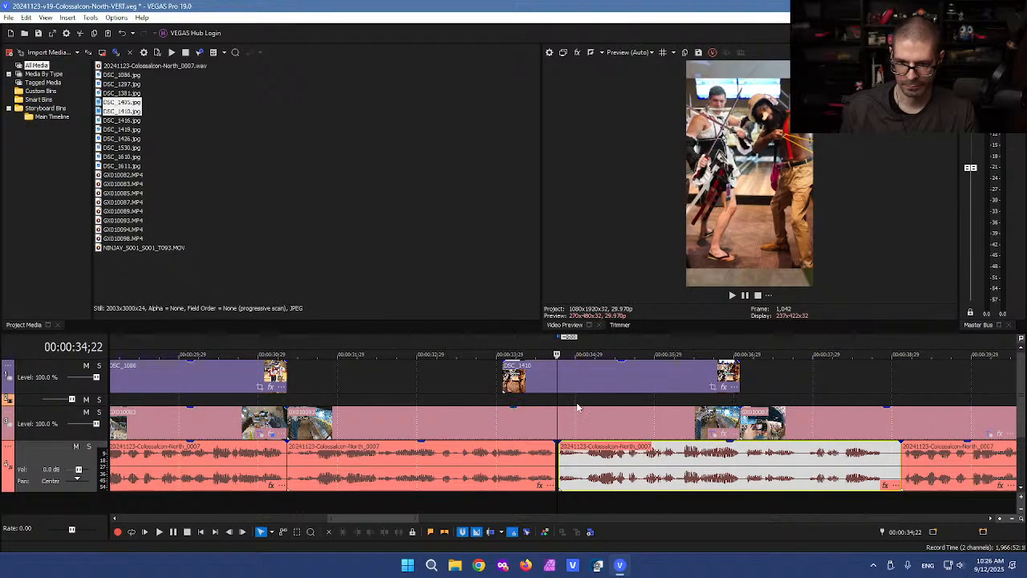
scroll(586, 469, up, 3)
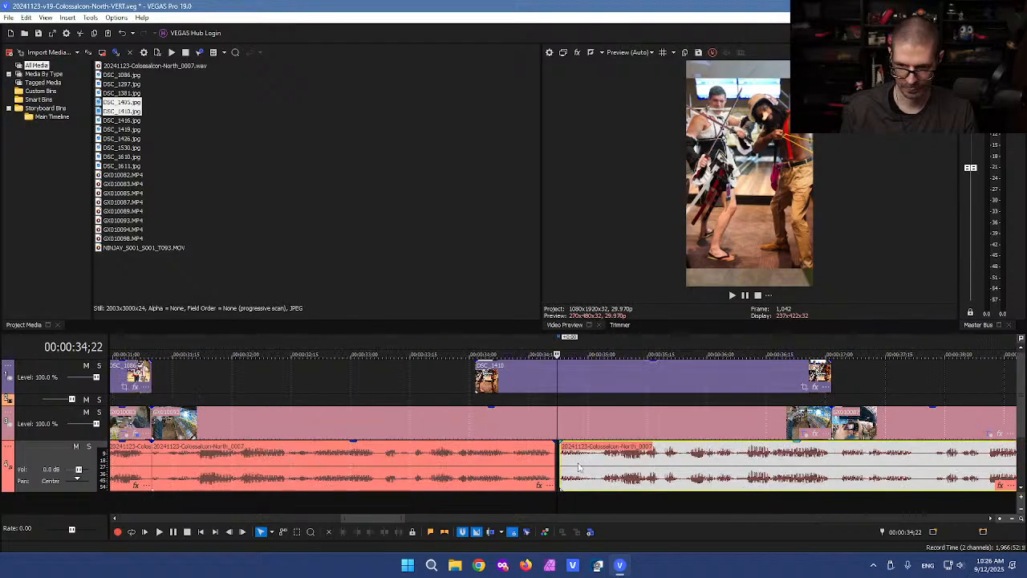
drag(594, 471, 586, 473)
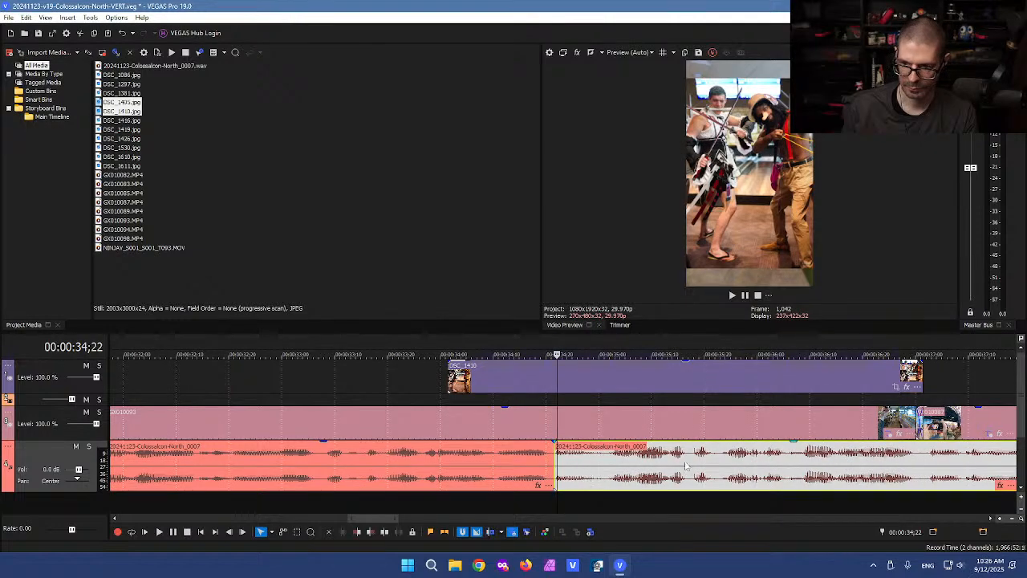
scroll(586, 474, down, 1)
Step: Shorten GX010093's end slightly and trim DSC_1410's end back to 37;00
click(715, 410)
scroll(736, 422, down, 2)
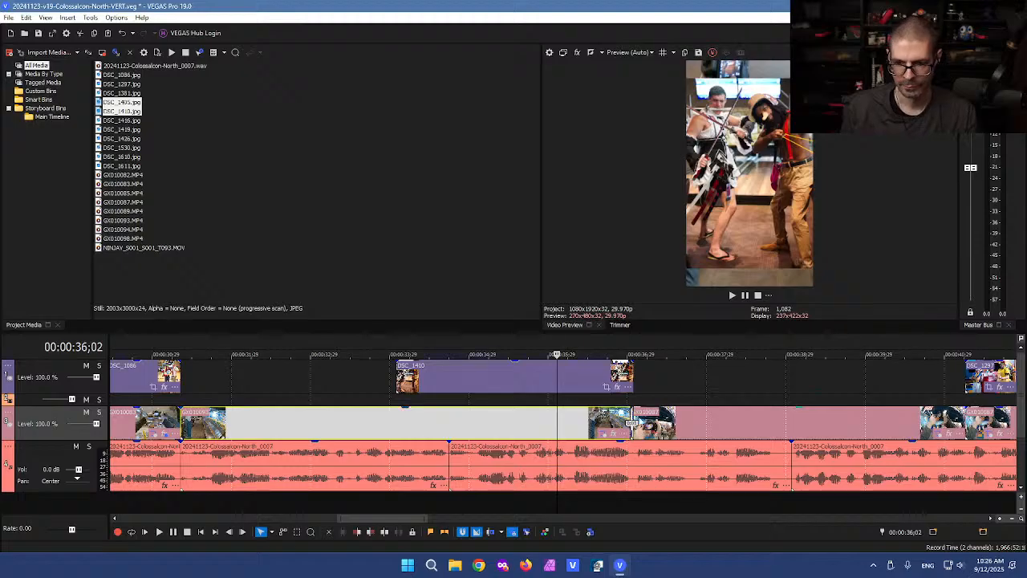
drag(631, 421, 627, 414)
drag(635, 377, 633, 373)
click(567, 375)
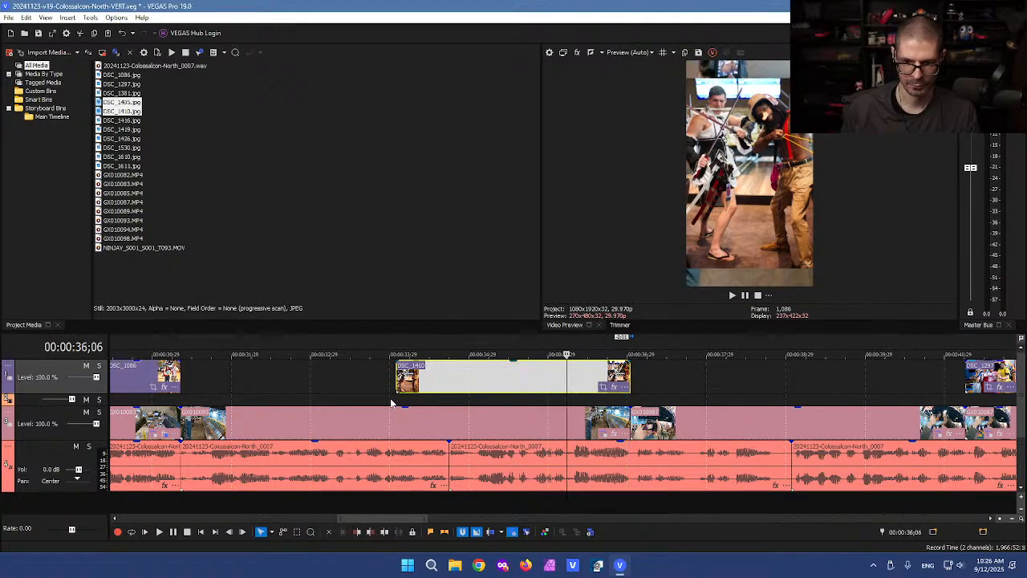
click(361, 390)
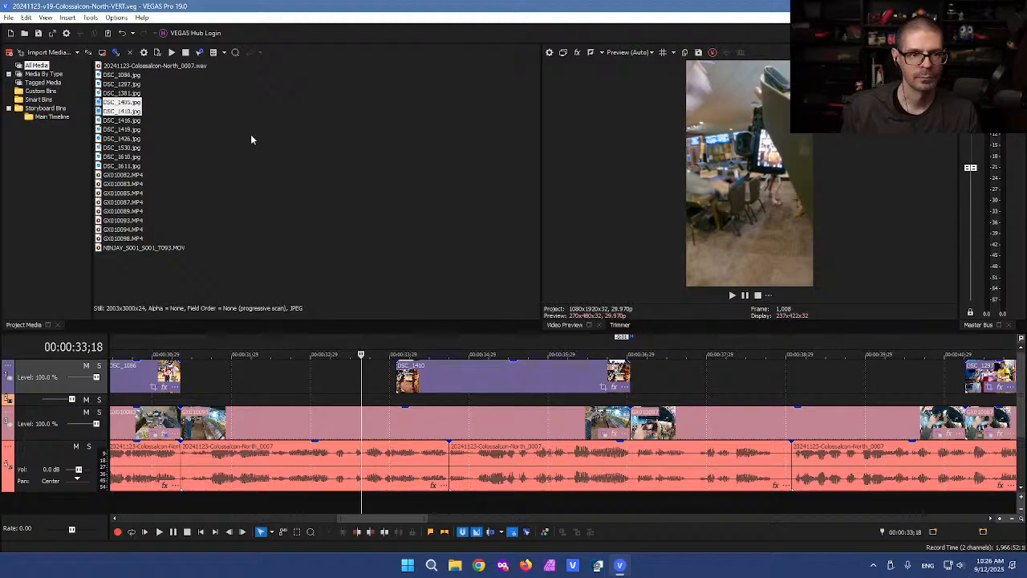
Step: Split GX010093 at 34;01 and bring up Event FX for its right-hand piece
click(351, 214)
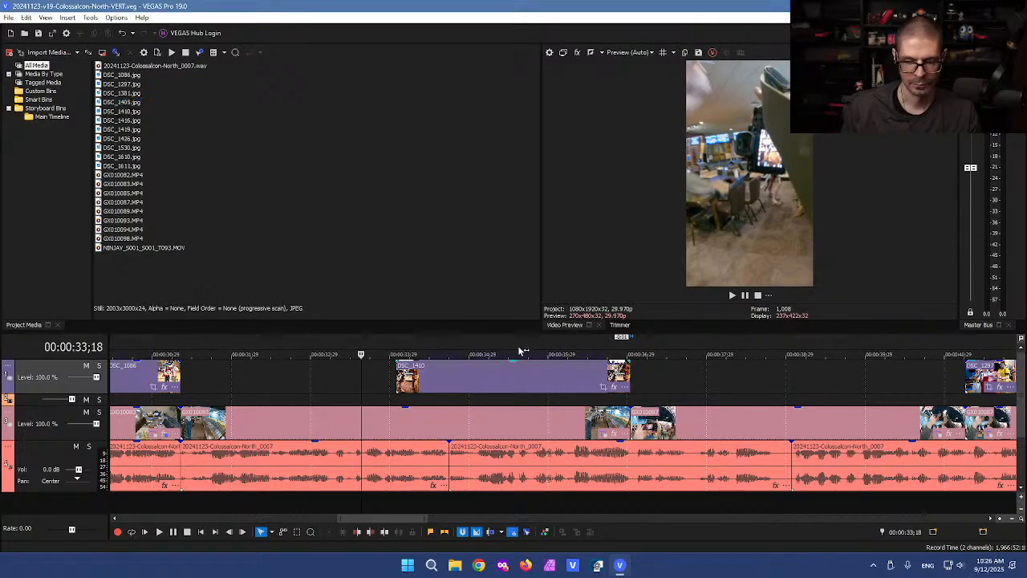
scroll(361, 404, down, 1)
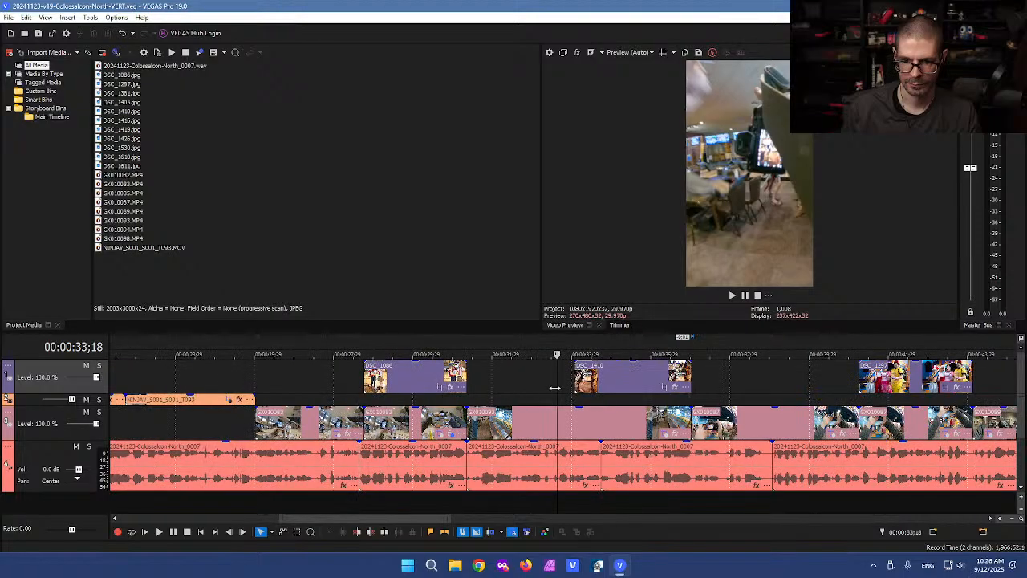
click(619, 382)
click(575, 419)
key(s)
click(615, 429)
click(670, 434)
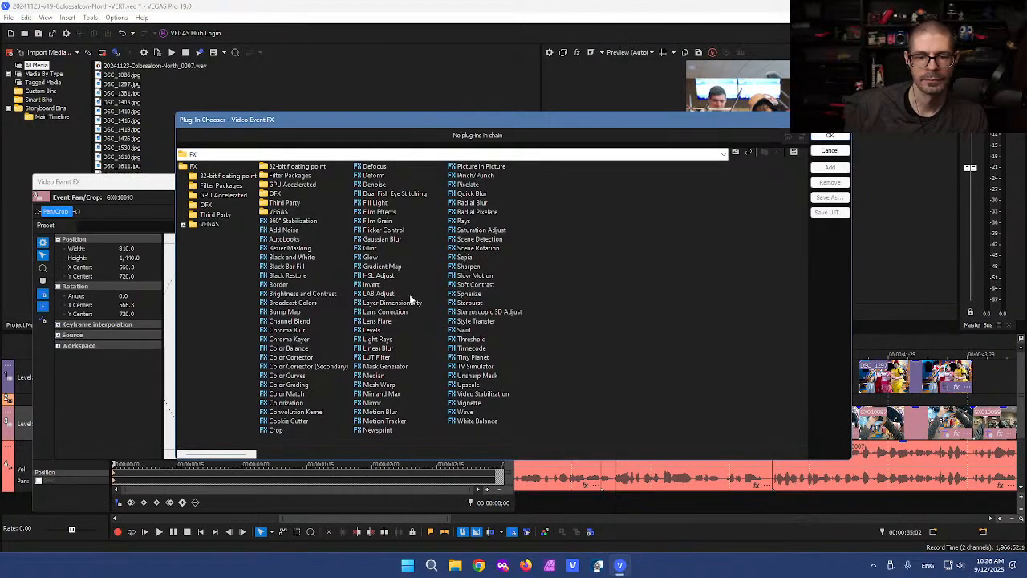
Step: Apply Gaussian Blur to the split clip piece and play back around 38-40 seconds
double_click(382, 240)
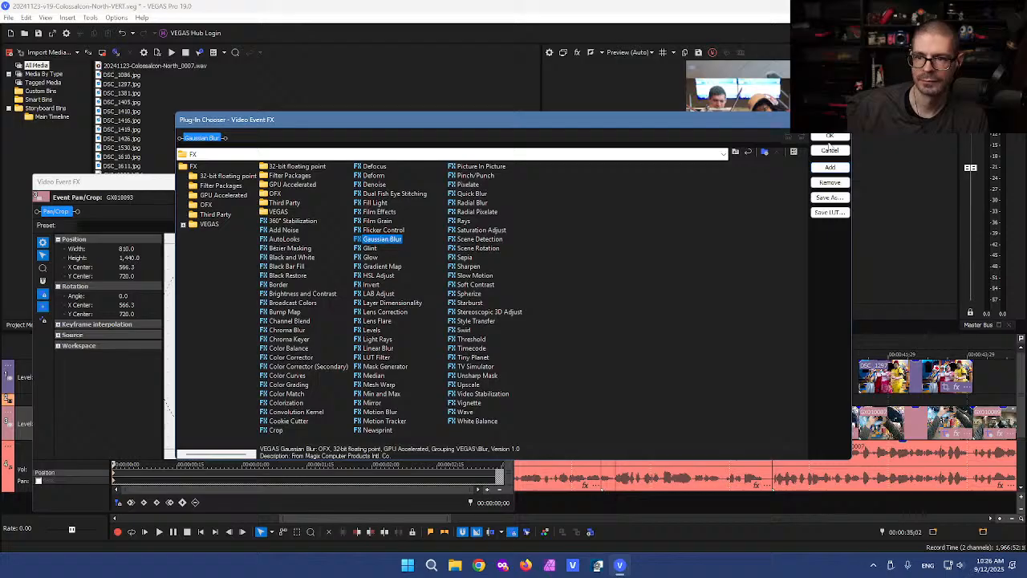
key(Return)
click(273, 181)
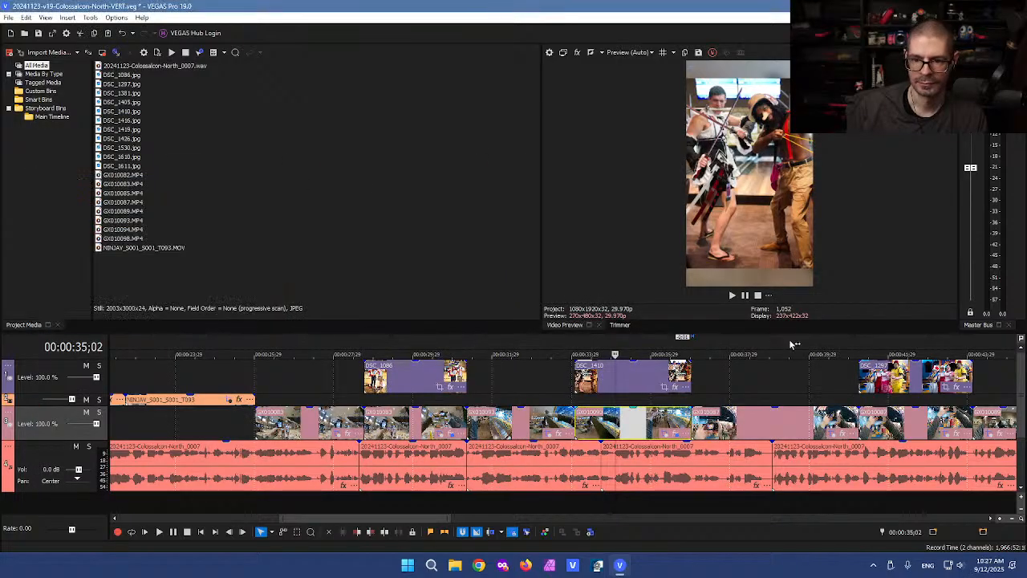
click(761, 384)
scroll(766, 389, down, 2)
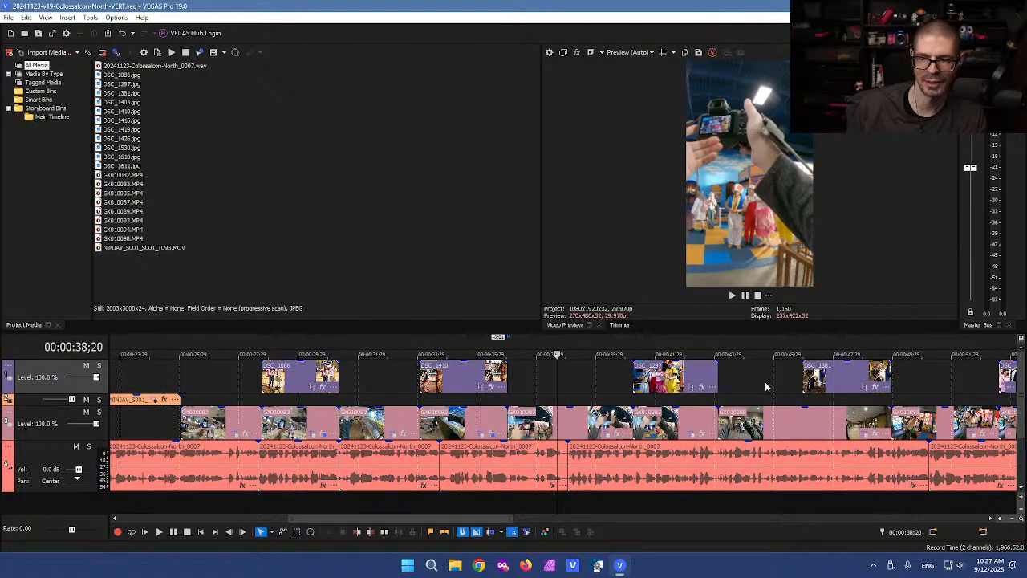
scroll(726, 382, down, 1)
scroll(583, 401, up, 2)
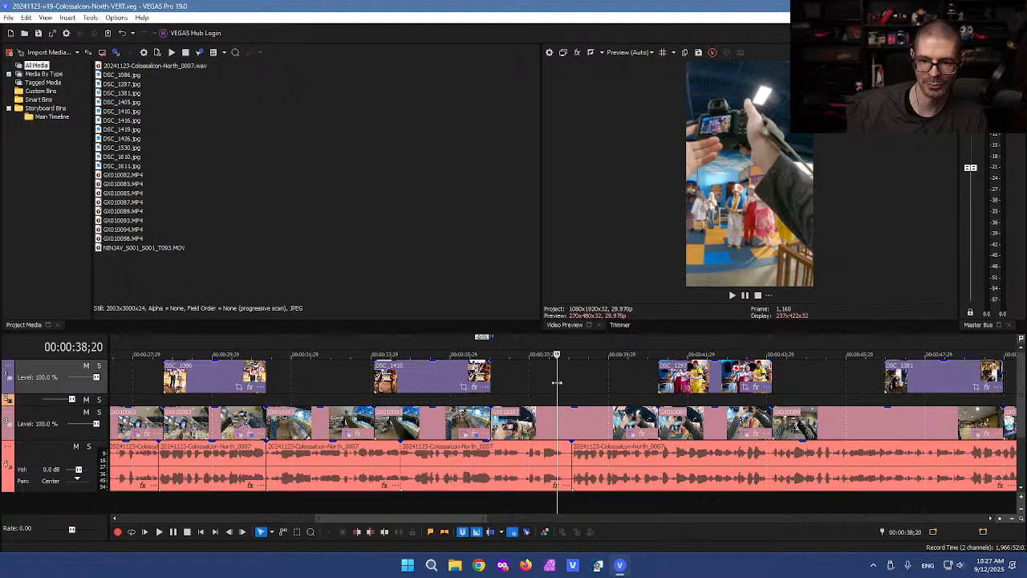
key(space)
drag(611, 379, 692, 388)
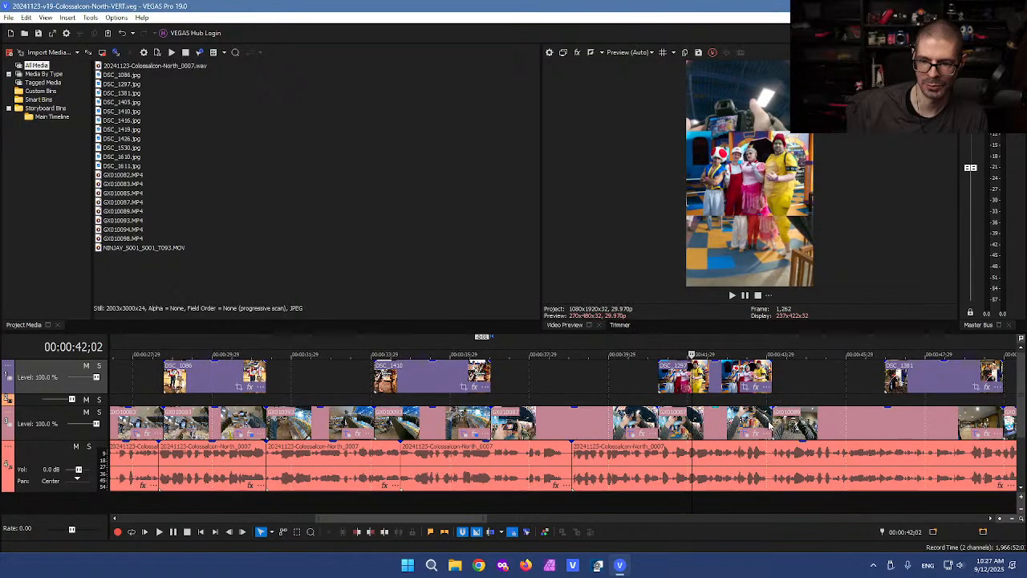
Step: Add Gaussian Blur to the next background video event
click(758, 434)
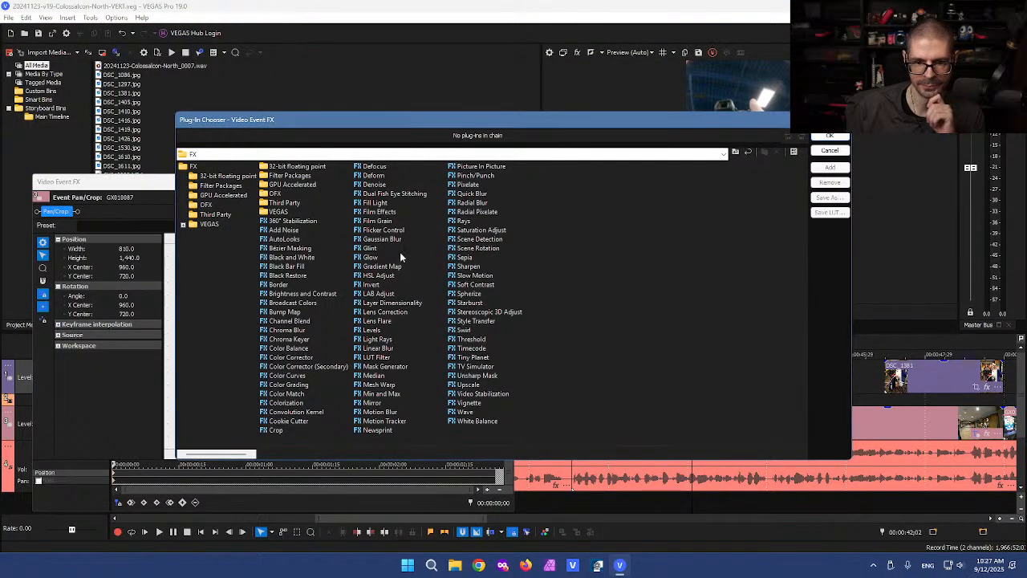
double_click(384, 238)
click(830, 137)
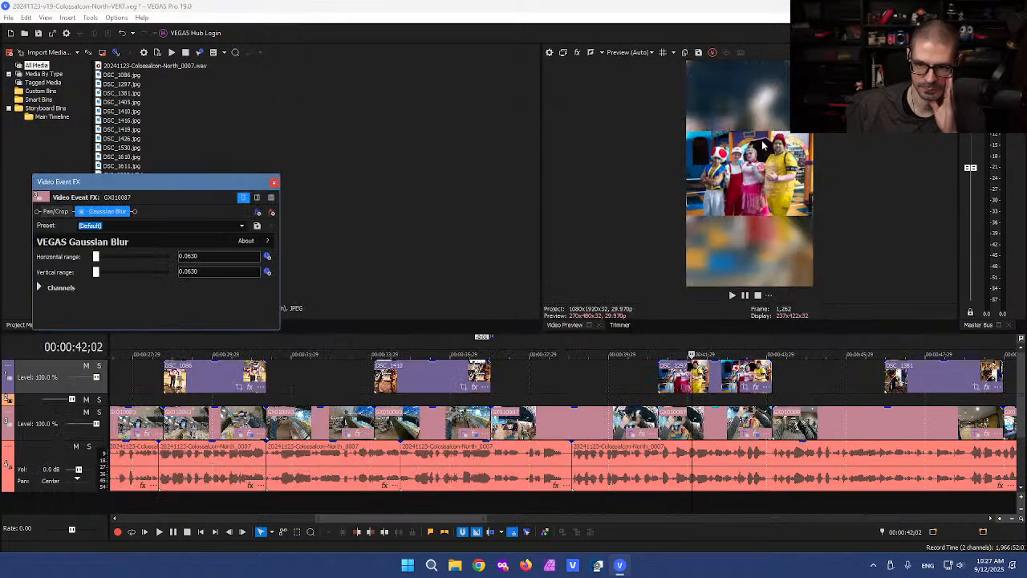
click(275, 183)
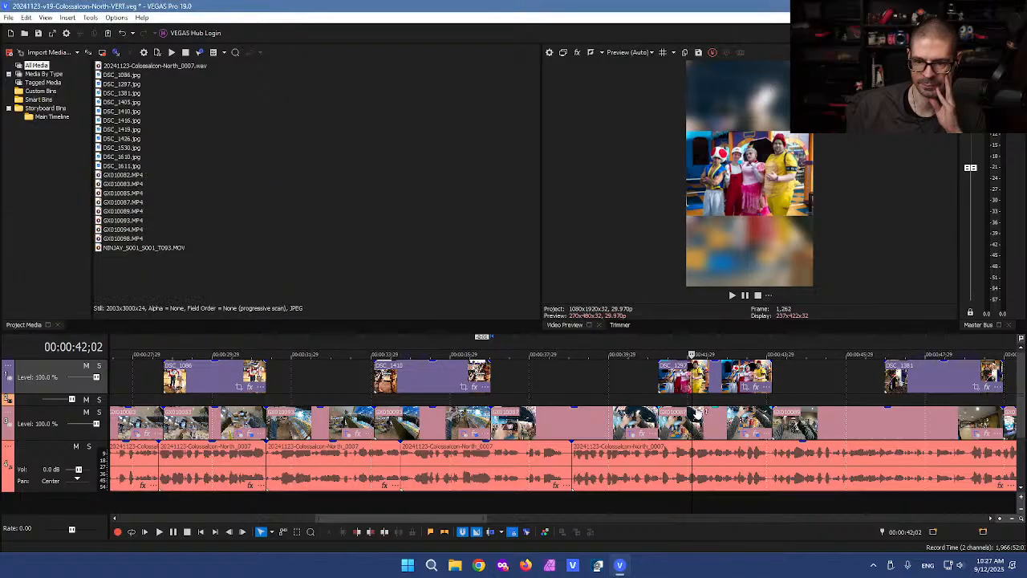
click(686, 397)
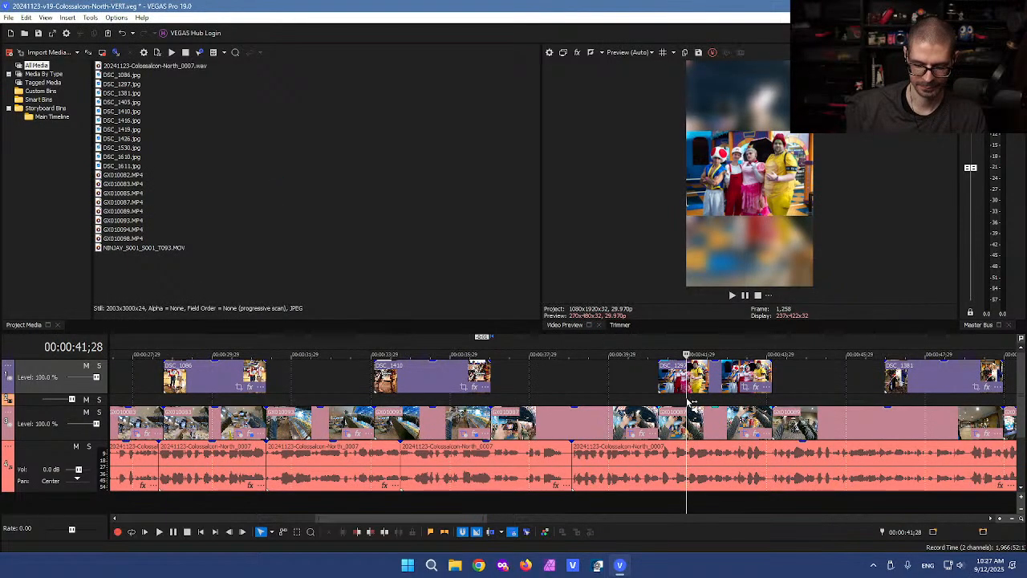
click(809, 389)
scroll(818, 385, down, 2)
scroll(817, 385, up, 2)
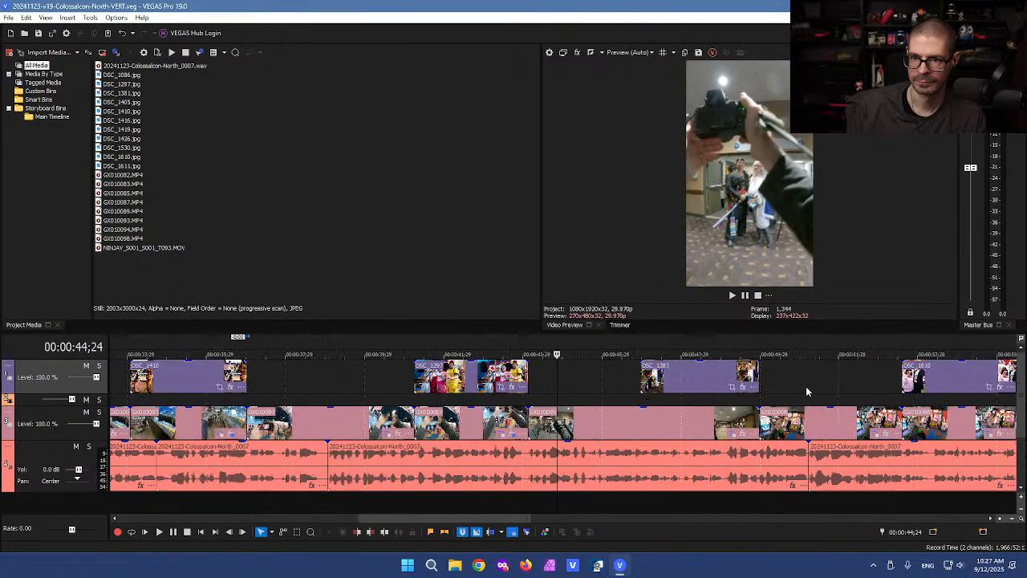
Step: Split the background event under the DSC_1381 photo and blur the split-off piece
click(671, 364)
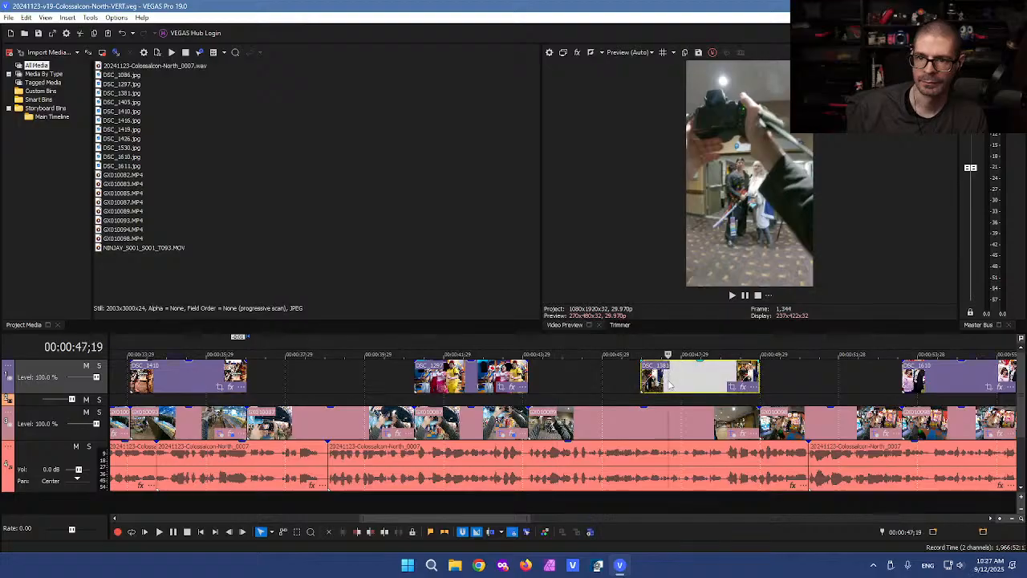
click(641, 417)
key(s)
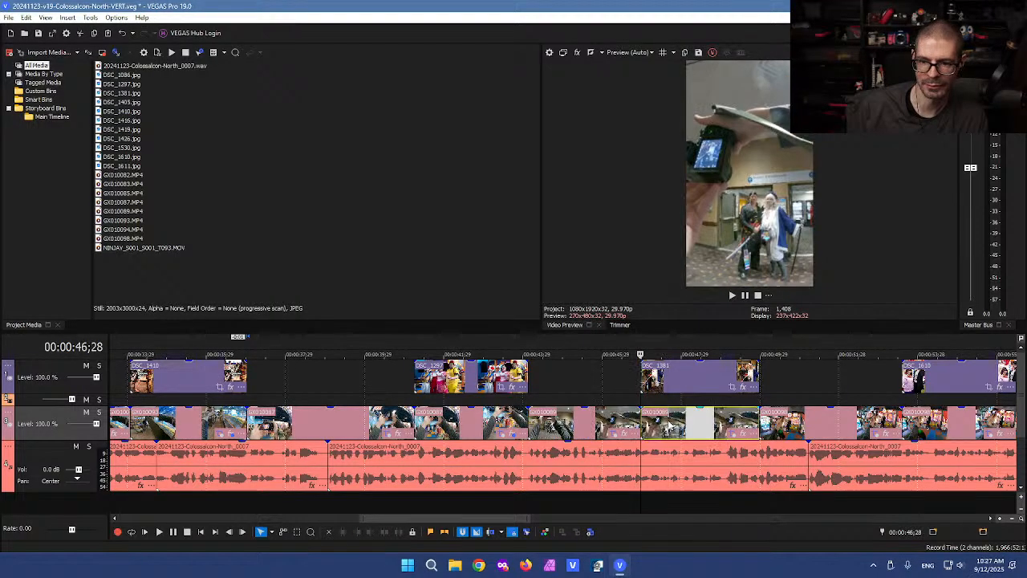
click(742, 435)
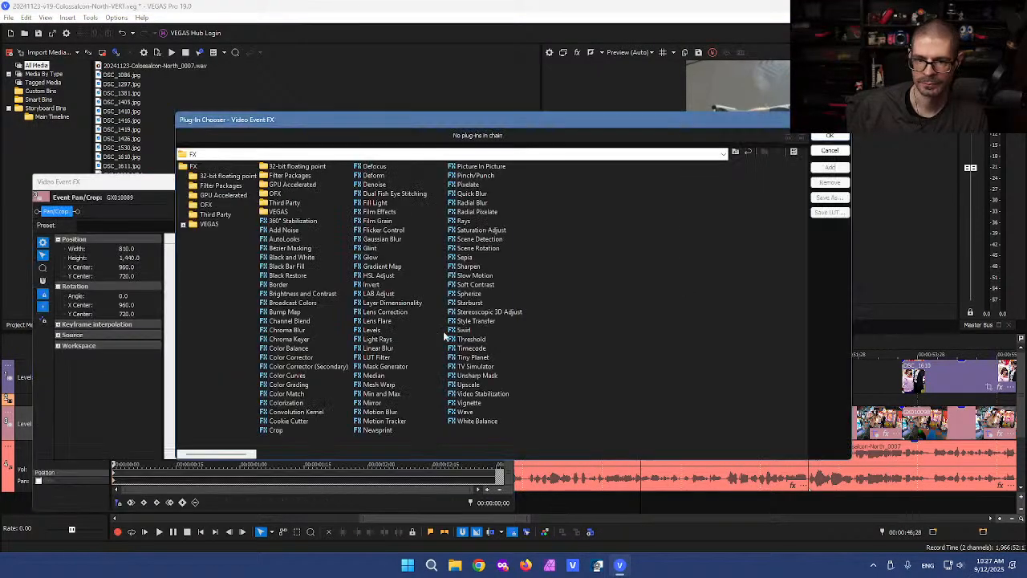
double_click(383, 239)
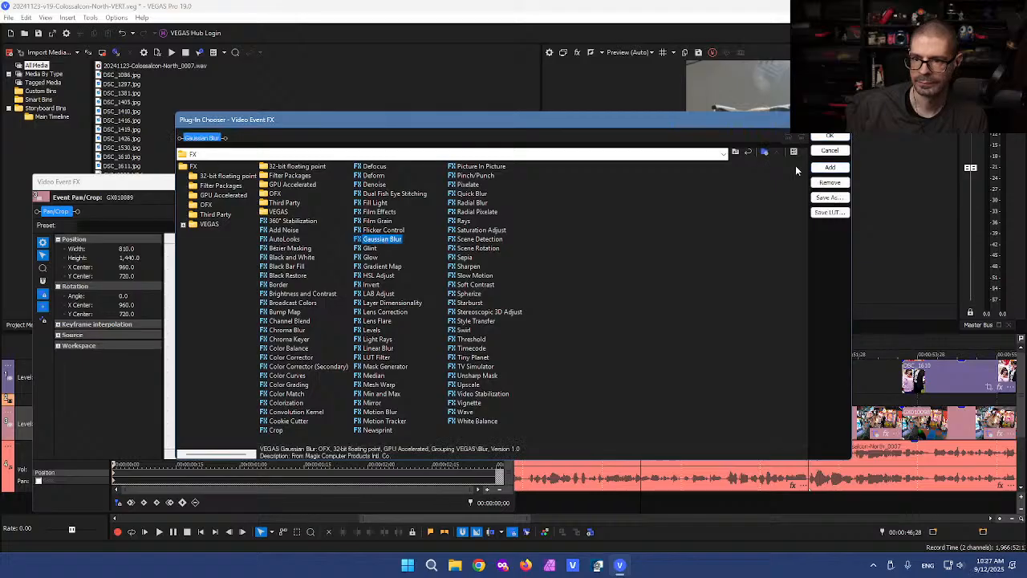
click(826, 136)
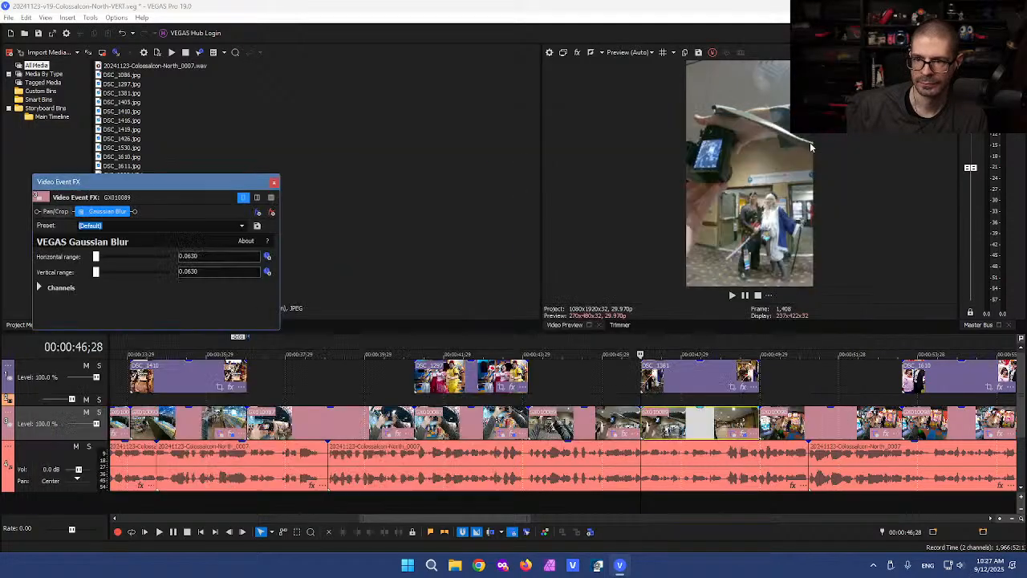
click(273, 182)
click(664, 399)
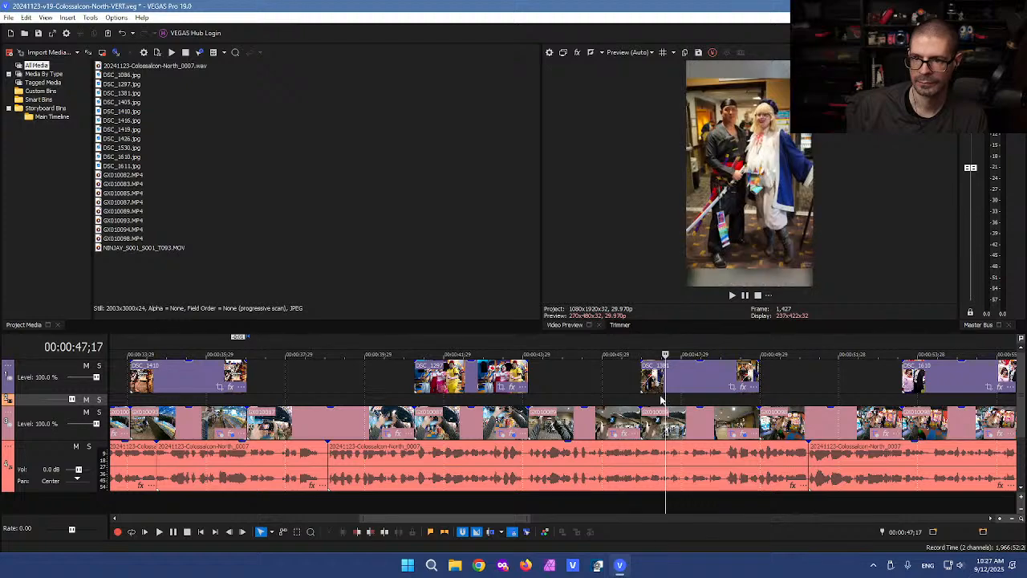
Step: Add Gaussian Blur to GX010098 and collapse the top photo track to minimum height
scroll(637, 406, down, 2)
click(506, 376)
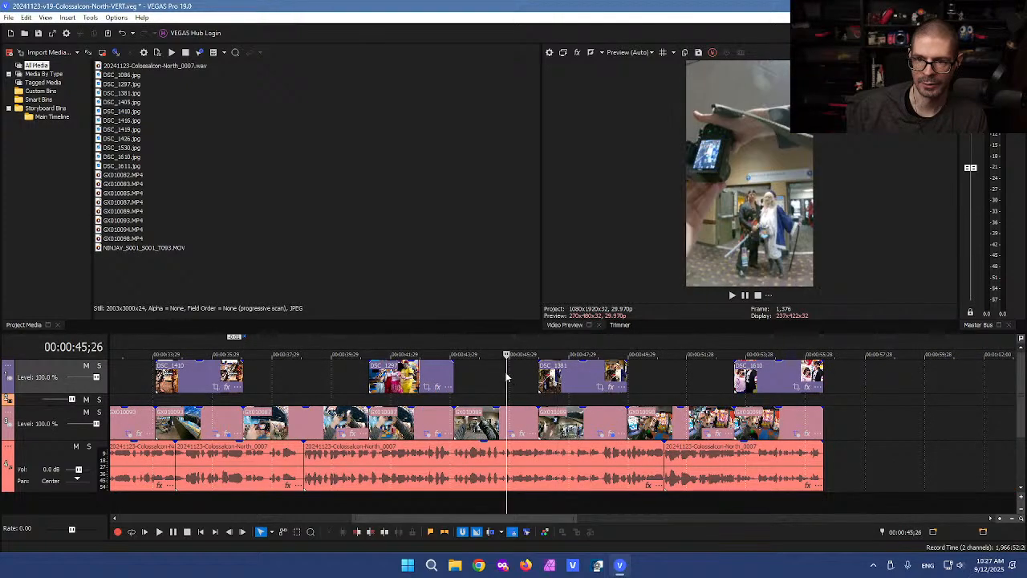
key(space)
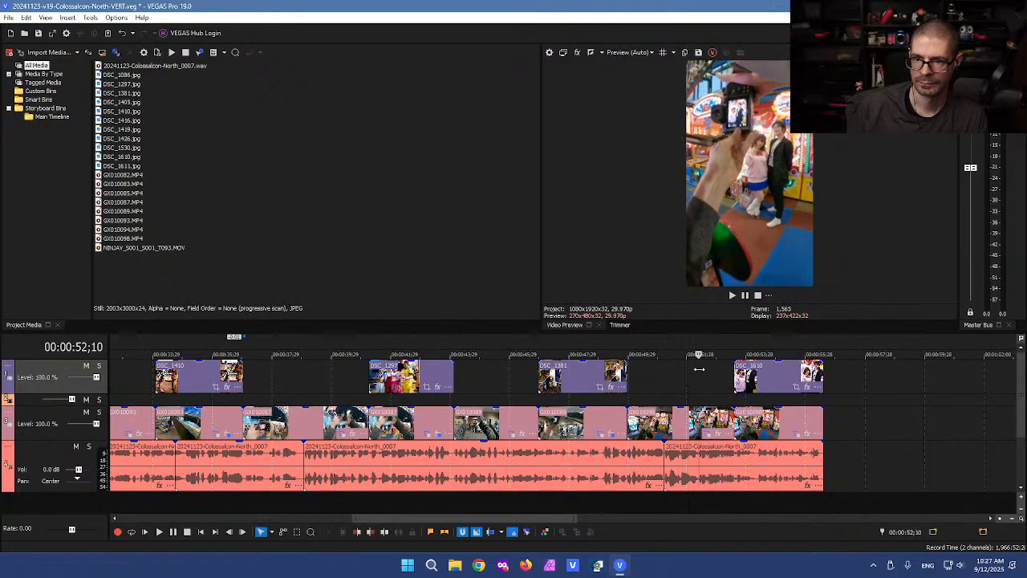
mouse_move(766, 367)
mouse_down()
mouse_move(782, 367)
mouse_move(770, 368)
mouse_up()
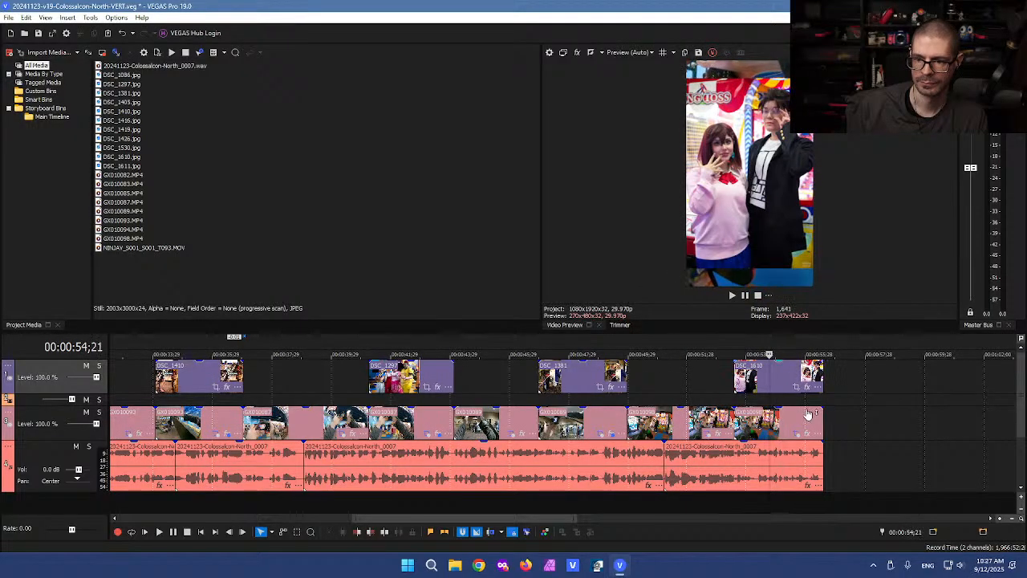
click(808, 435)
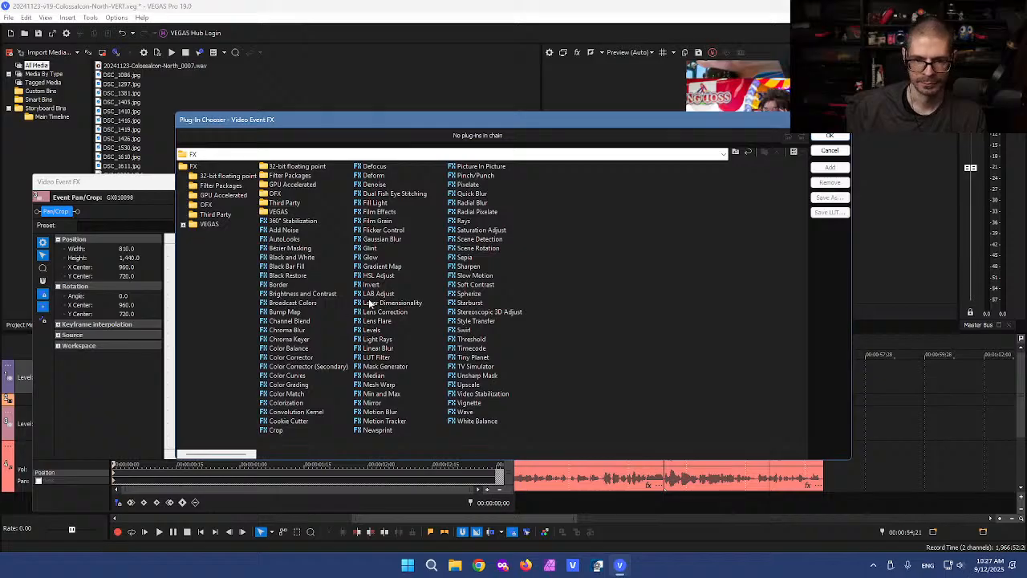
double_click(382, 239)
key(Return)
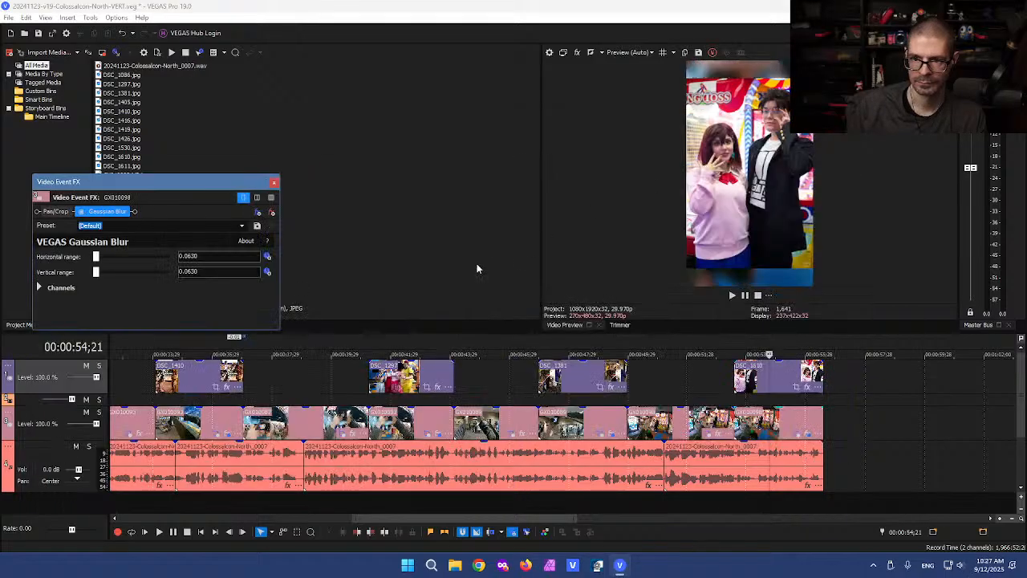
click(274, 183)
click(508, 377)
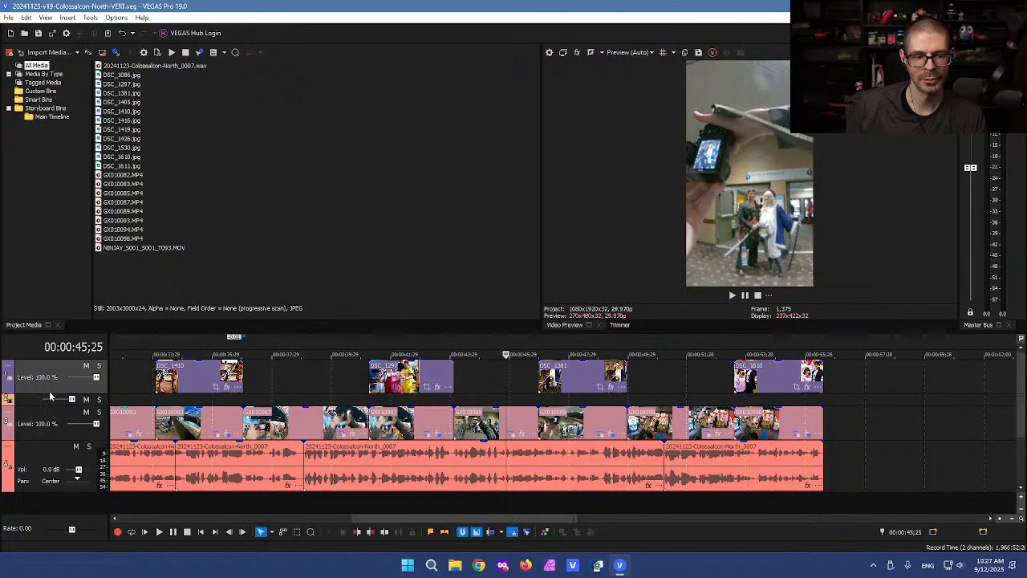
drag(49, 392, 41, 357)
Step: Insert a new empty video track at the top of the timeline
right_click(33, 367)
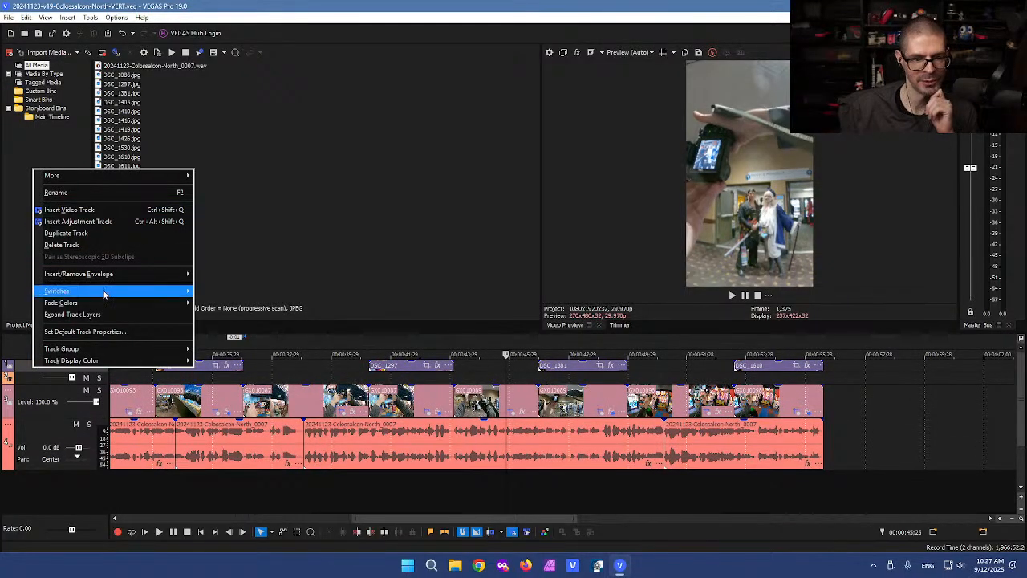
mouse_move(154, 294)
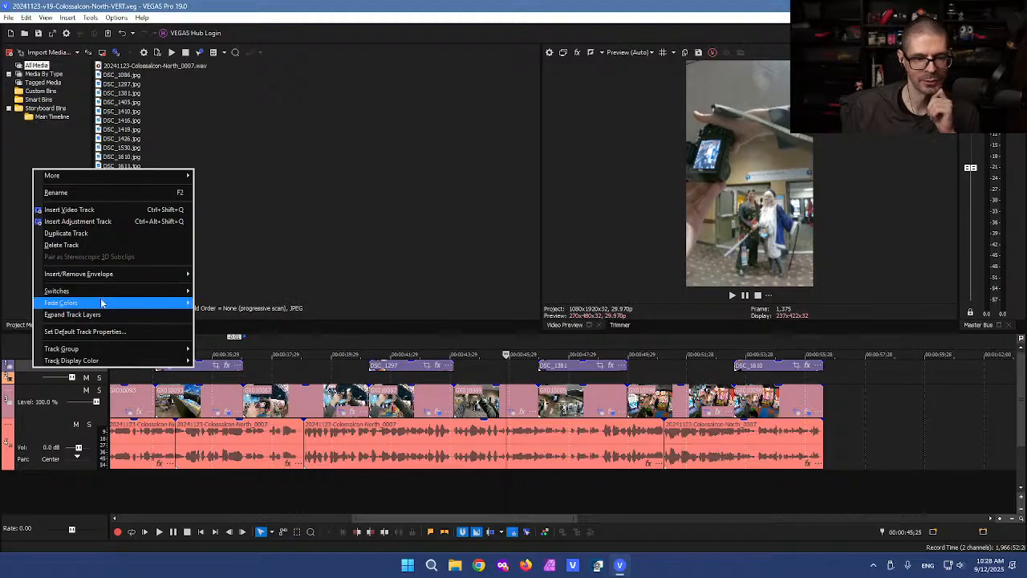
click(71, 210)
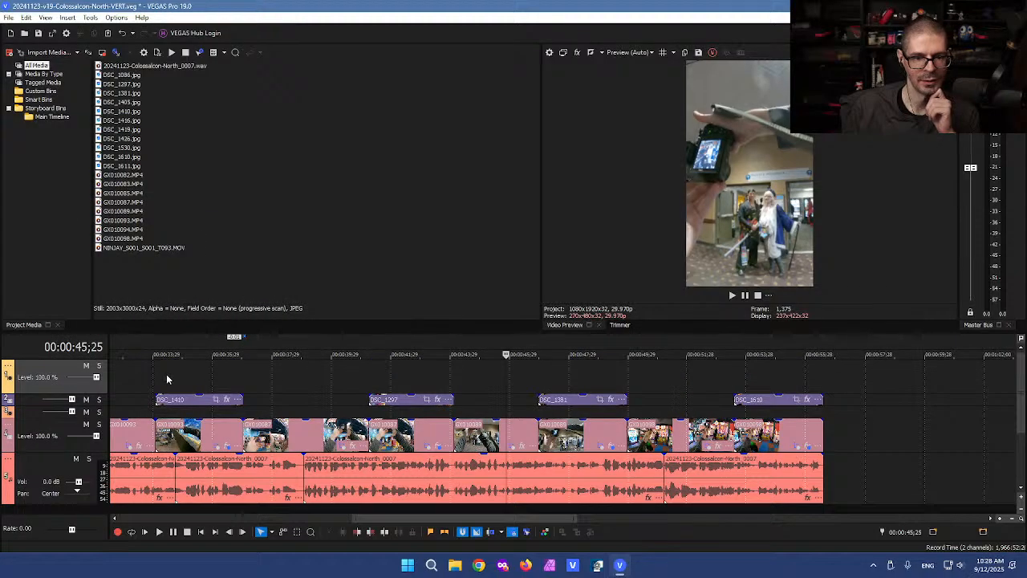
Step: Incrementally save the project as 20241123-v19-Colossalcon-North-VERT_0001.veg
click(130, 372)
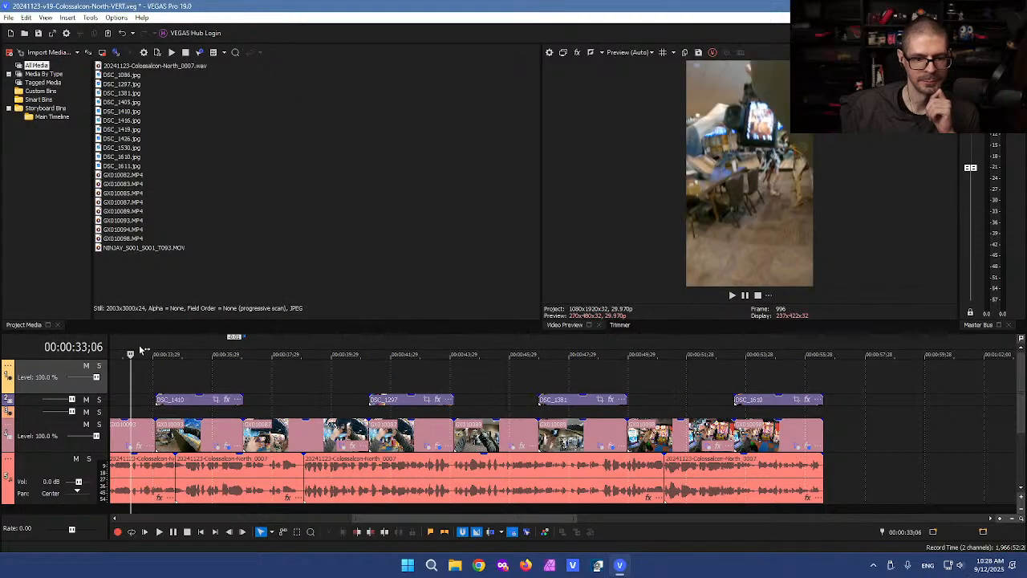
click(10, 18)
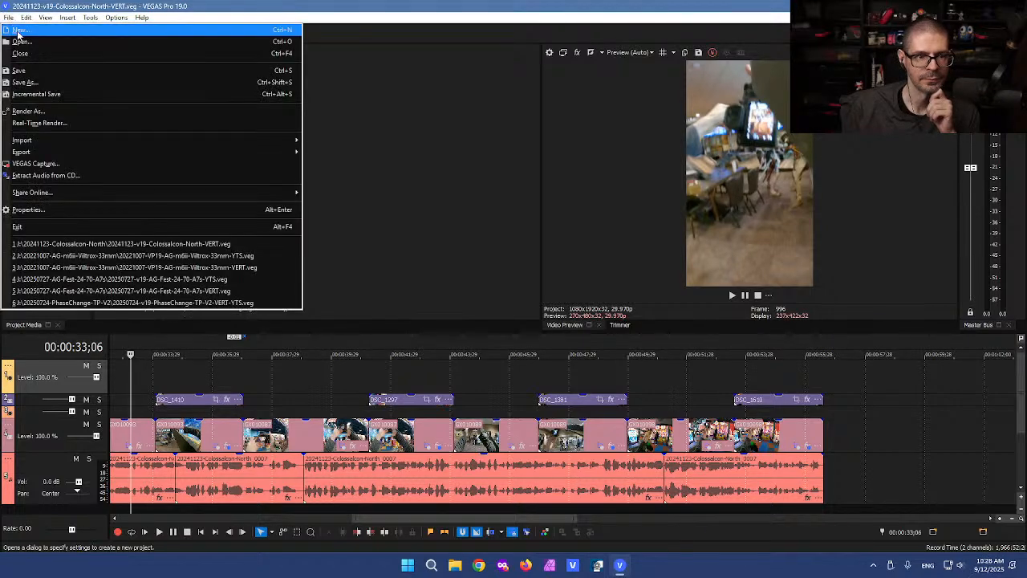
click(47, 94)
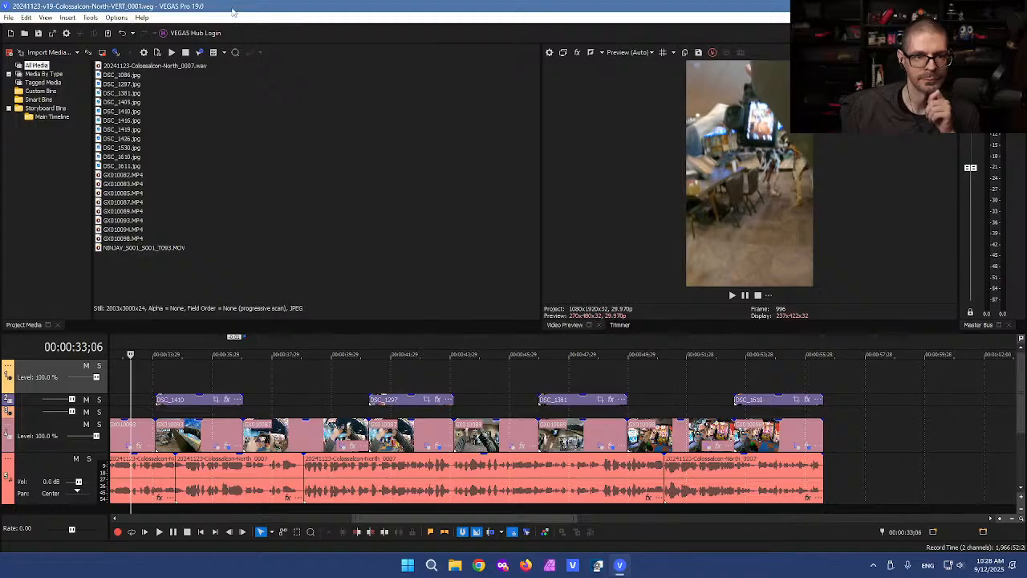
click(90, 20)
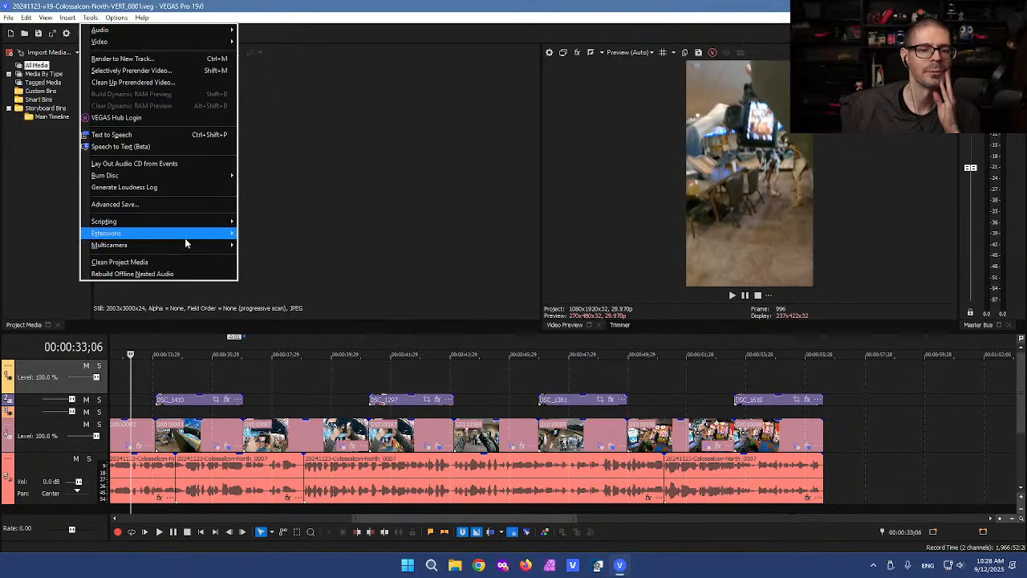
mouse_move(197, 221)
click(290, 227)
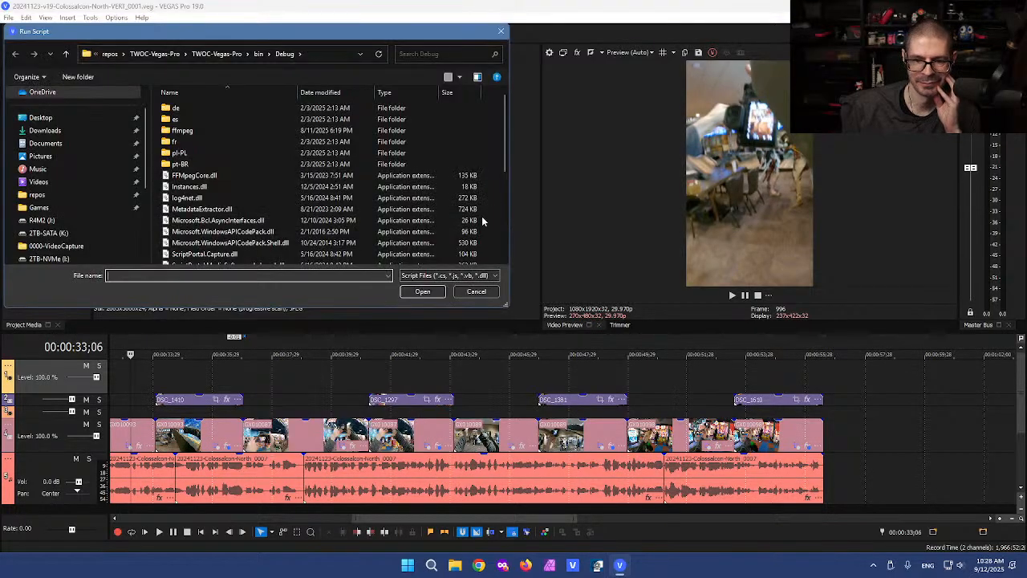
click(476, 291)
scroll(466, 401, down, 4)
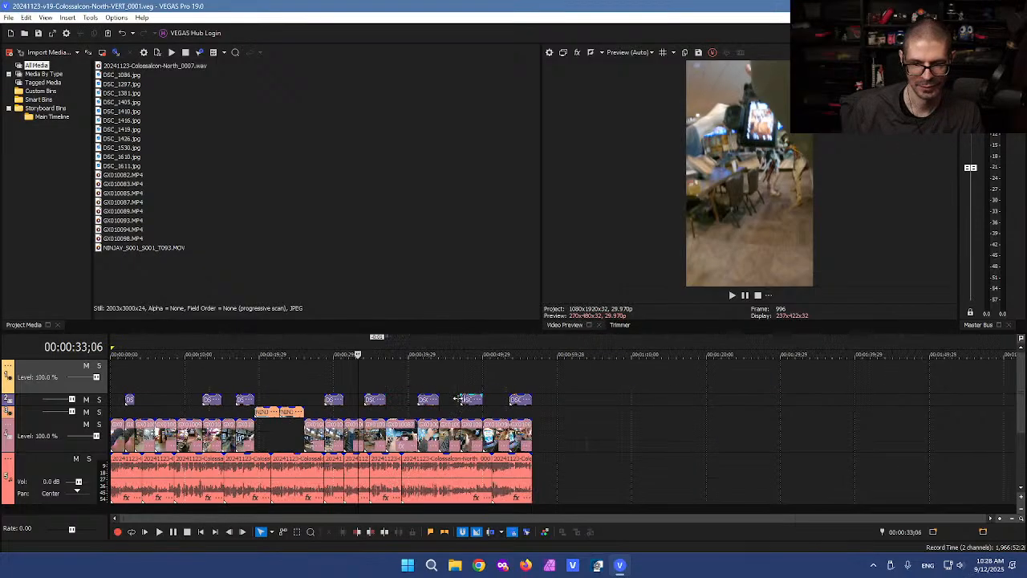
key(d)
key(d)
drag(575, 379, 113, 389)
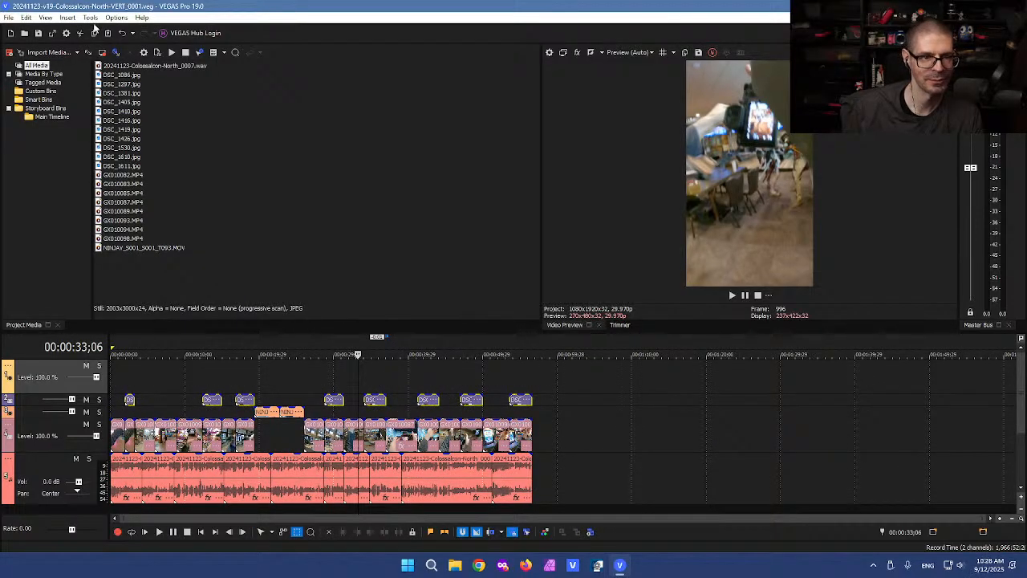
click(90, 17)
mouse_move(197, 226)
click(263, 221)
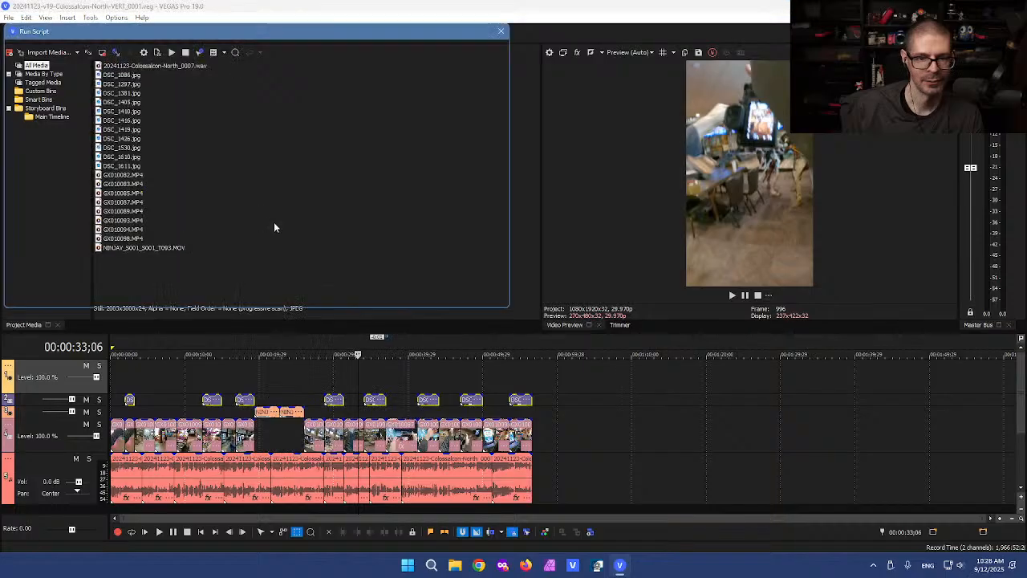
scroll(276, 224, down, 10)
click(218, 248)
key(Return)
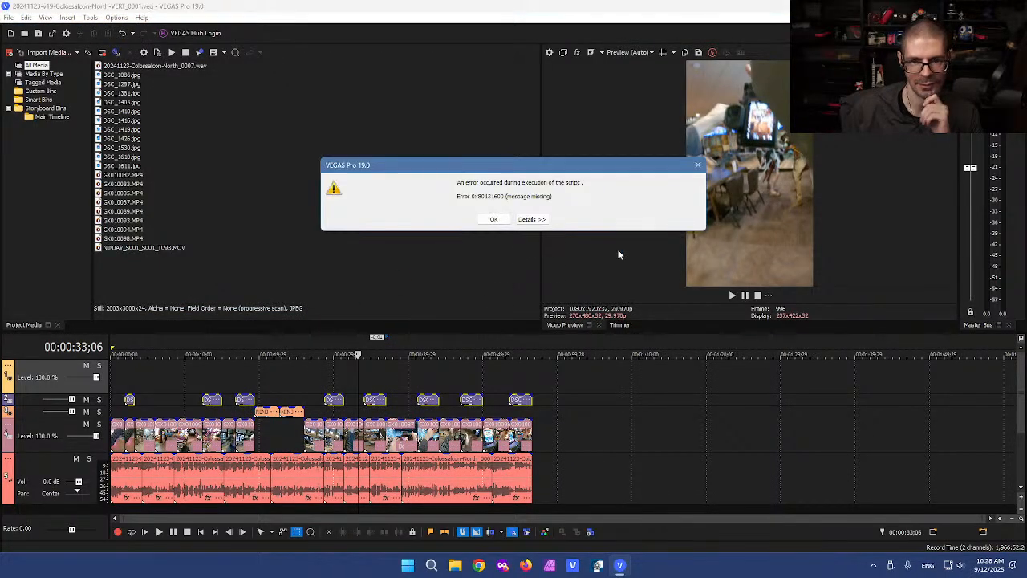
click(493, 220)
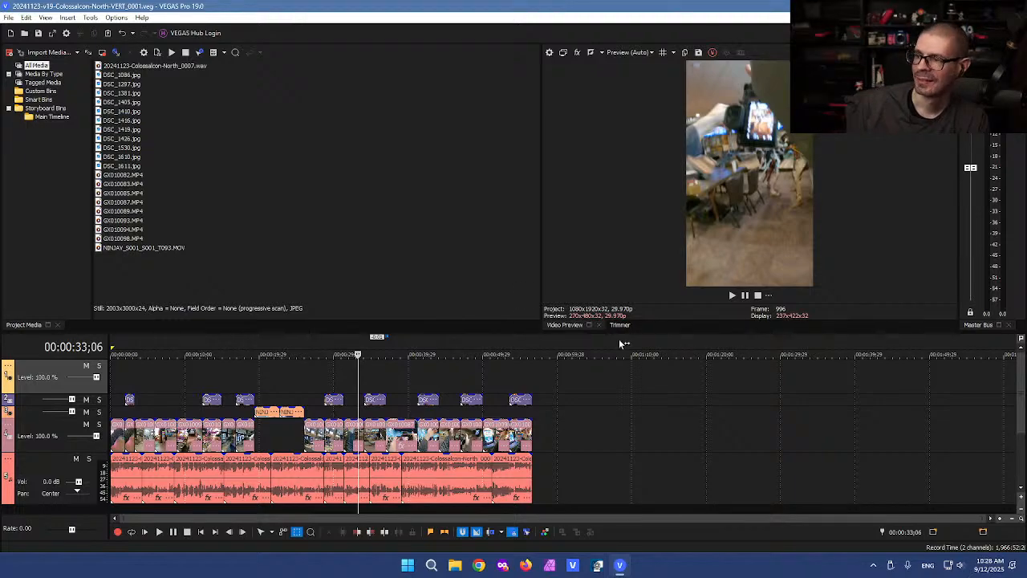
click(333, 378)
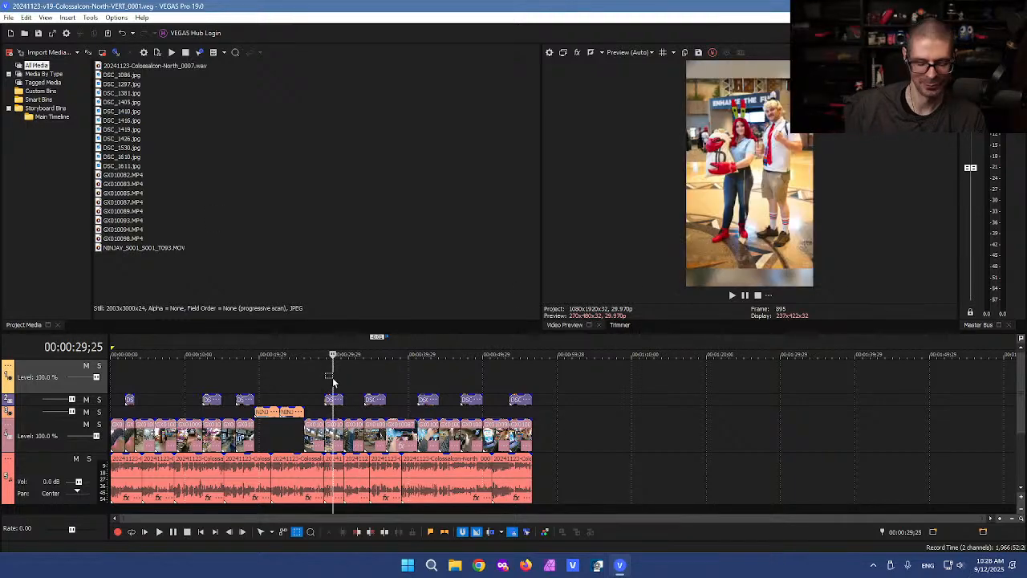
key(ctrl+d)
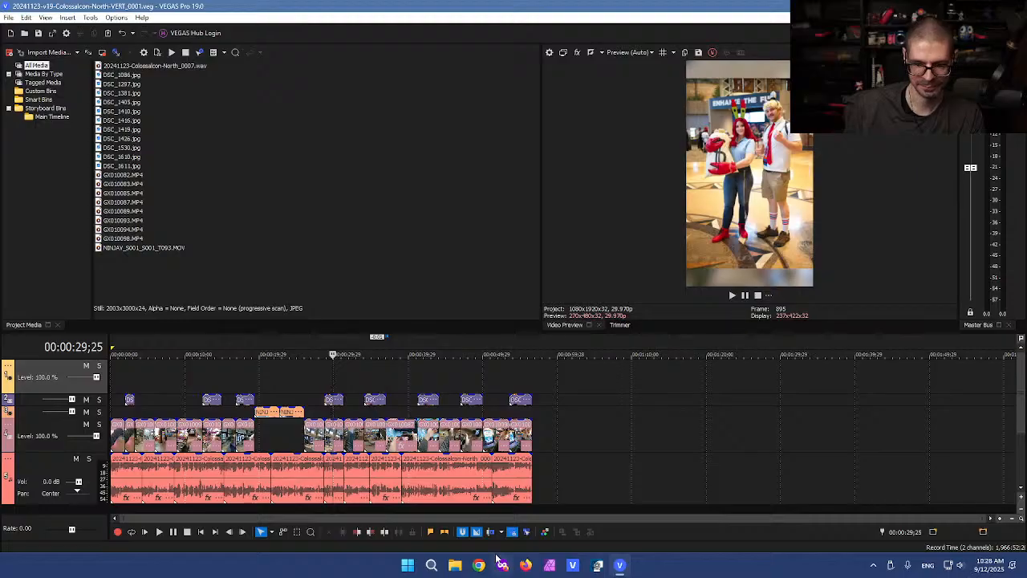
Step: In Solution Explorer, expand References and check the ScriptPortal.Vegas reference's library path
click(455, 566)
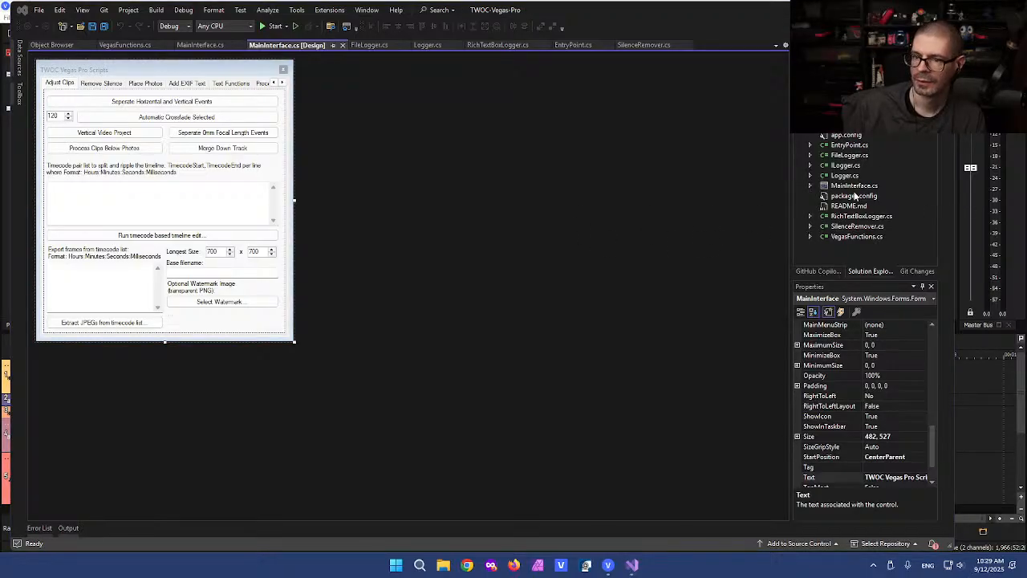
click(810, 115)
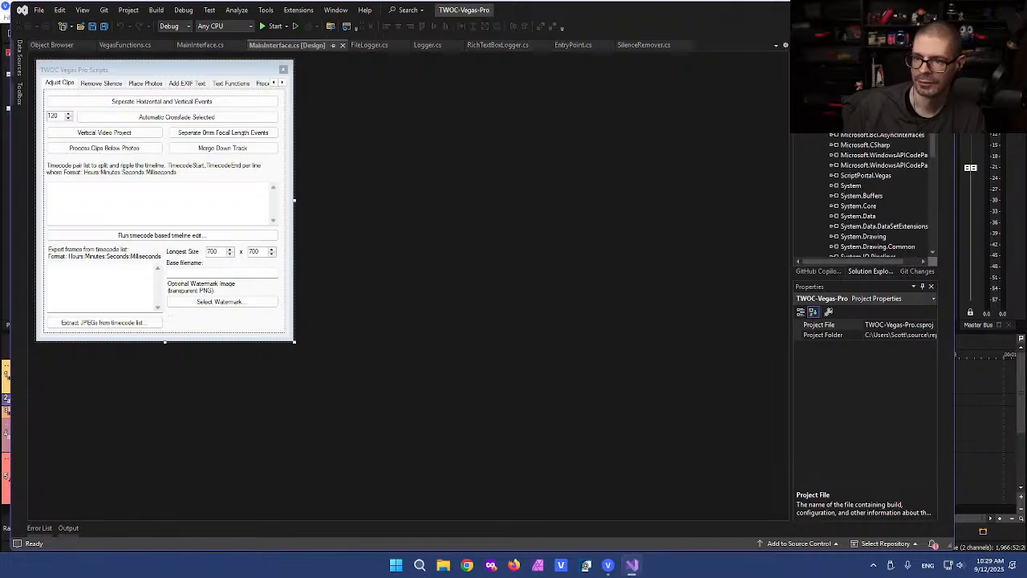
scroll(875, 197, down, 2)
scroll(874, 196, down, 2)
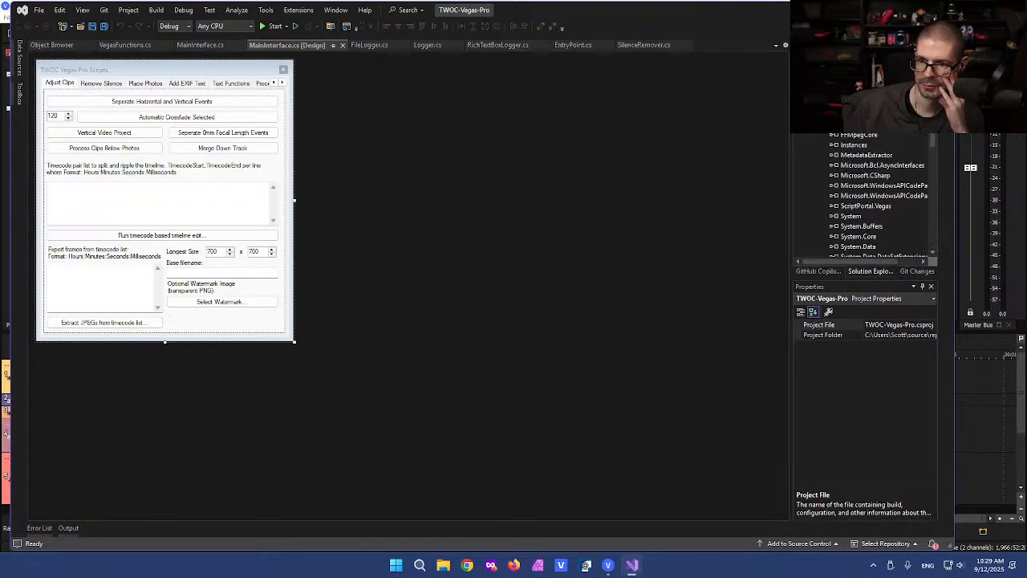
scroll(874, 197, down, 3)
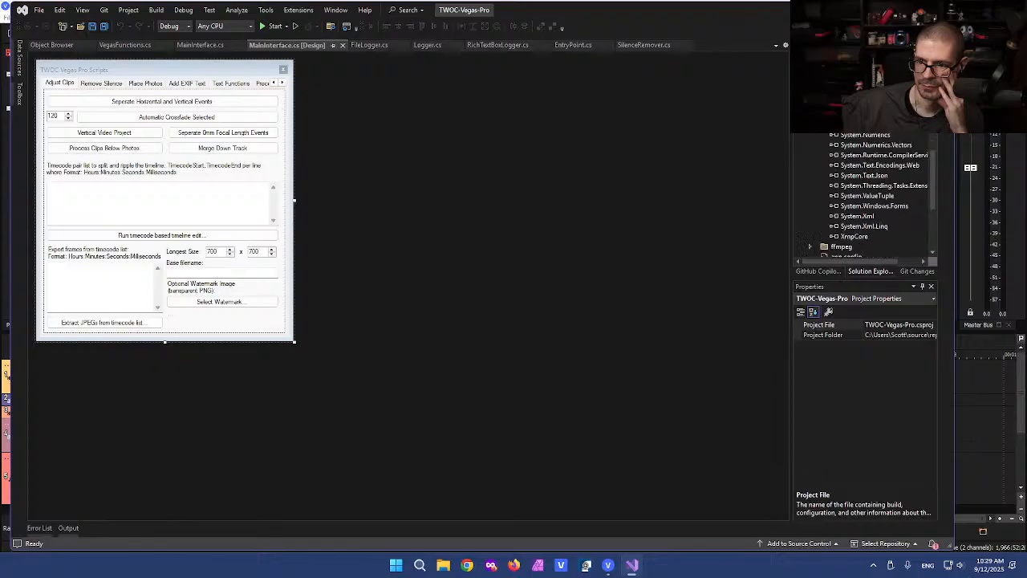
scroll(866, 197, up, 1)
scroll(870, 183, up, 4)
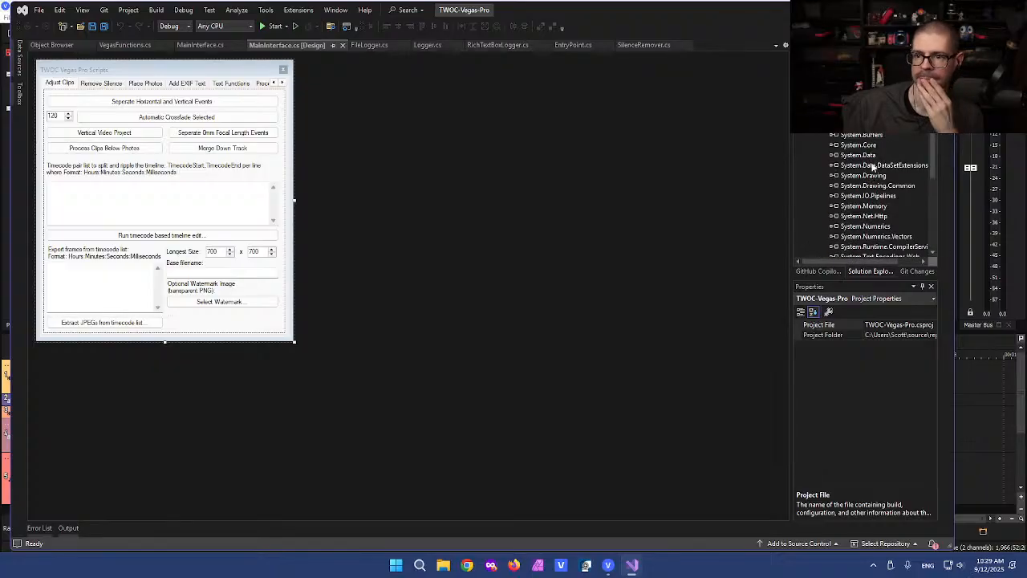
click(866, 145)
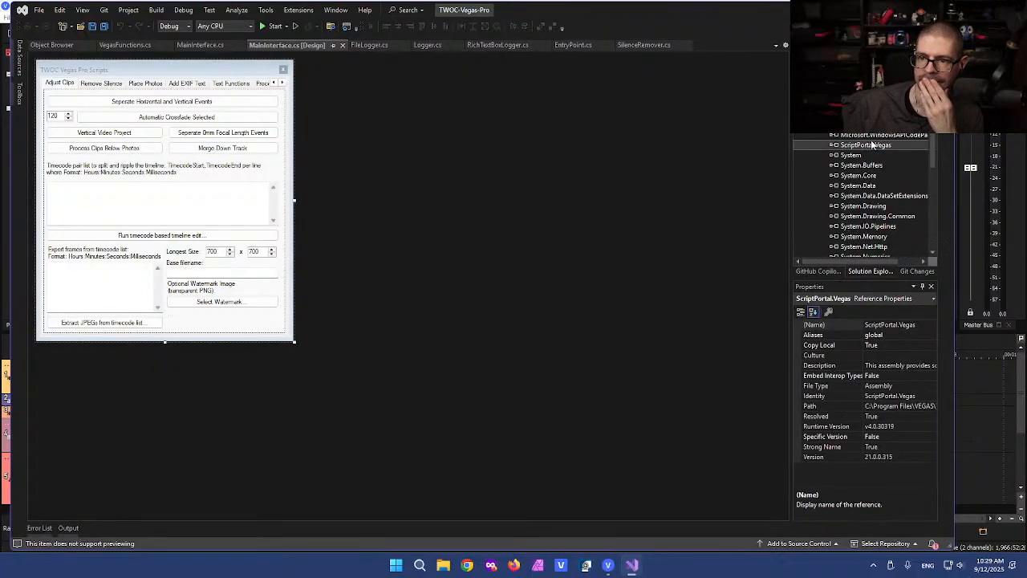
click(894, 406)
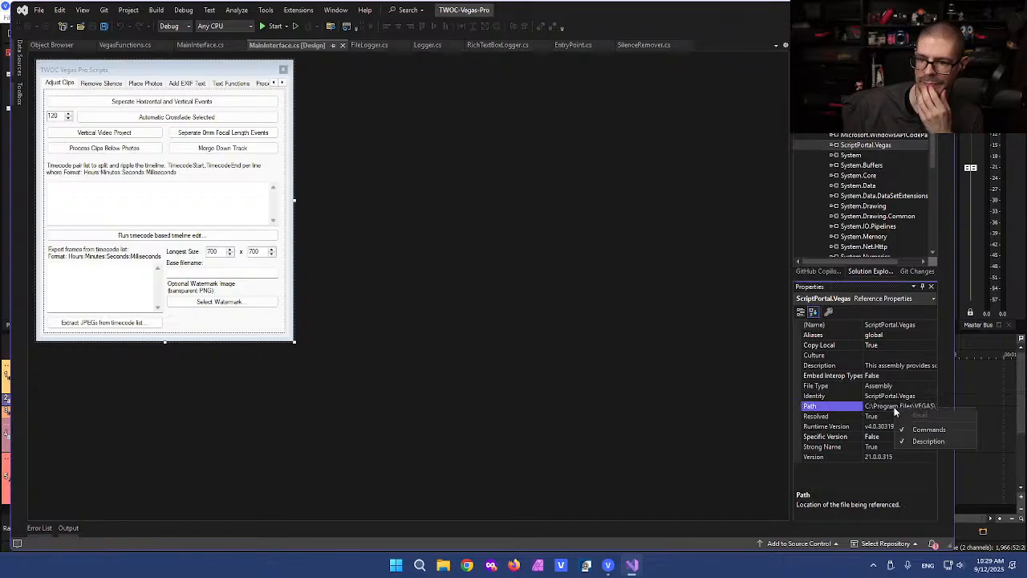
click(894, 406)
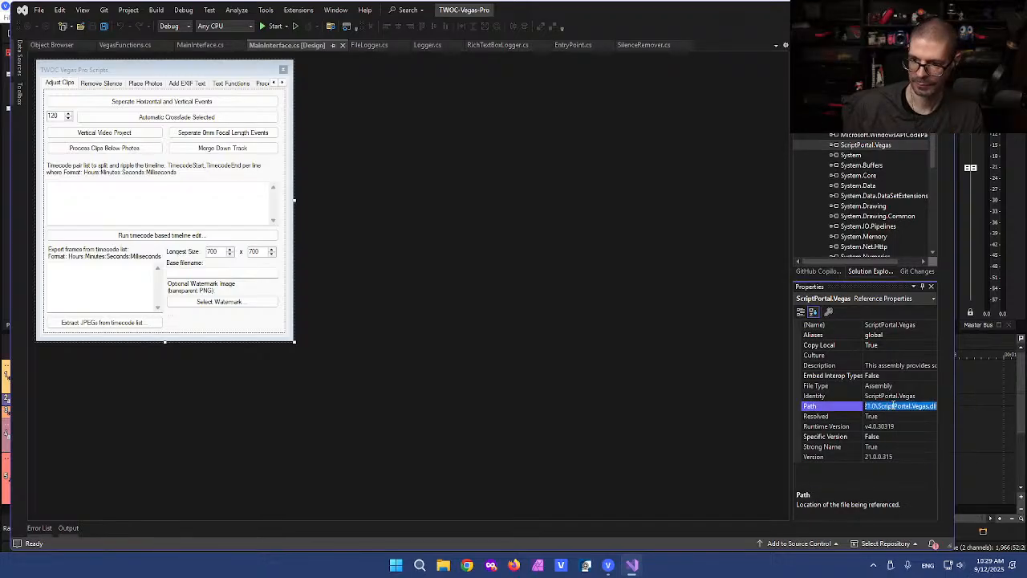
key(super+e)
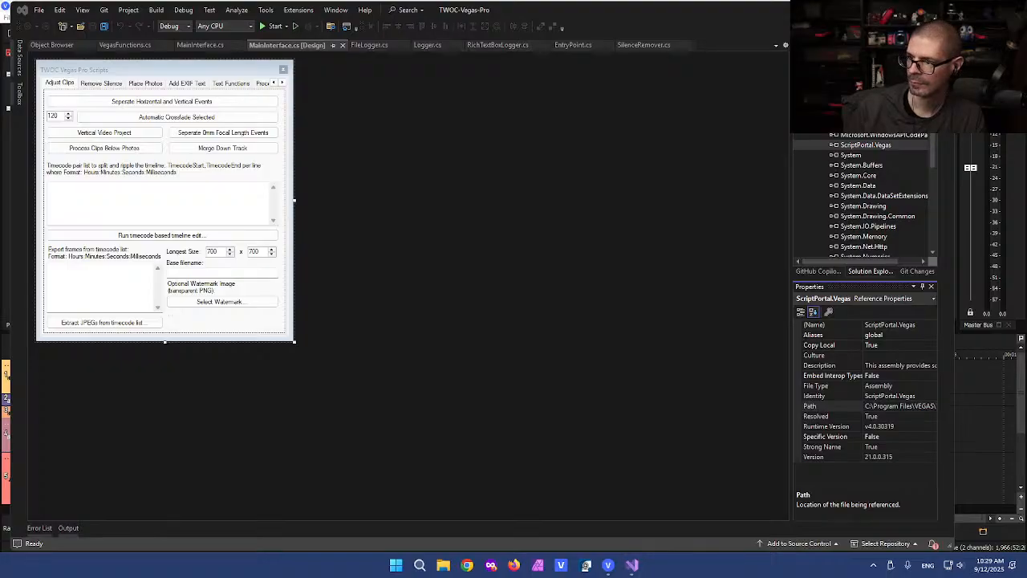
click(649, 283)
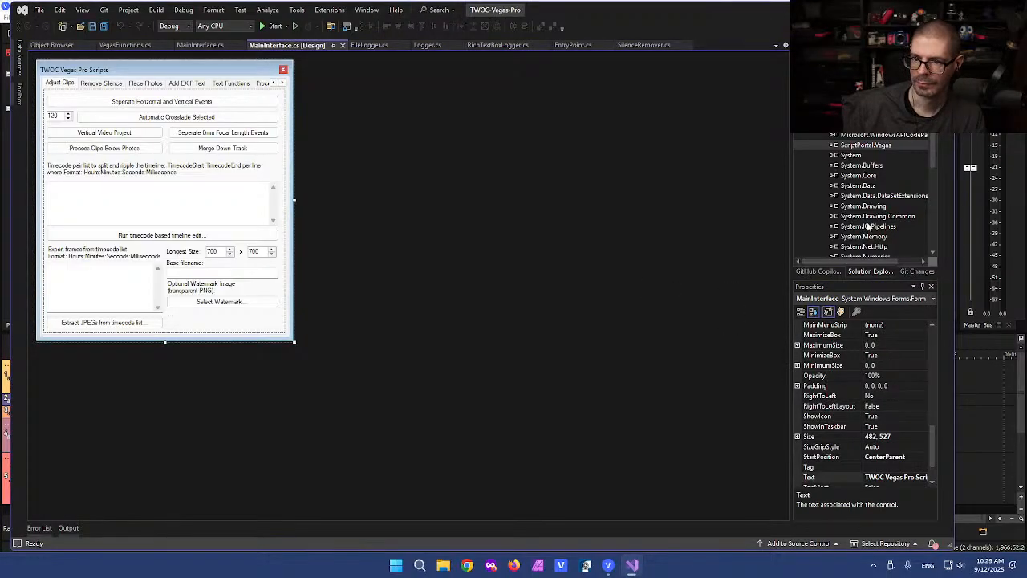
Step: Delete the version 21 ScriptPortal.Vegas reference from the project
click(866, 134)
click(862, 145)
key(Delete)
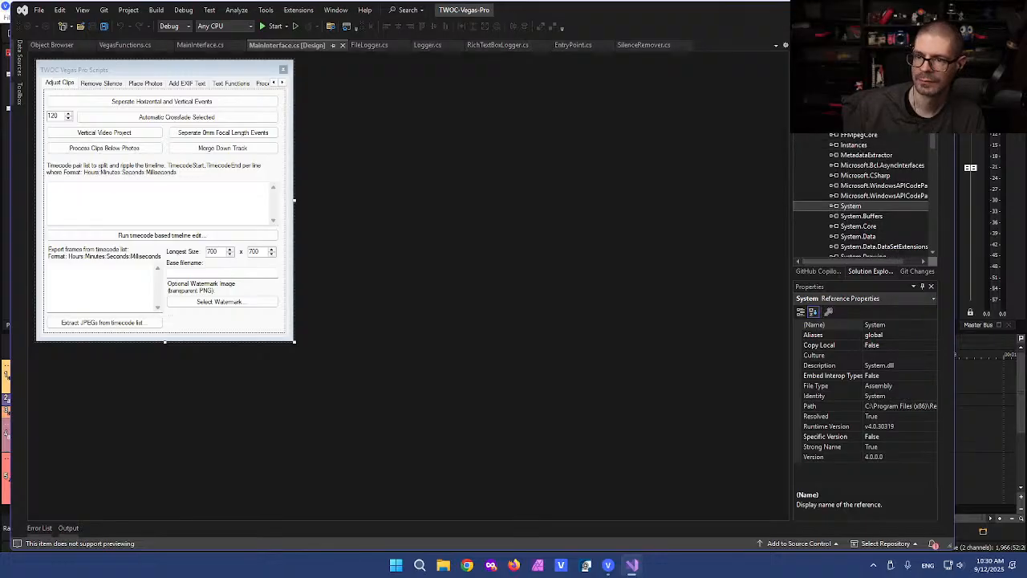
right_click(847, 117)
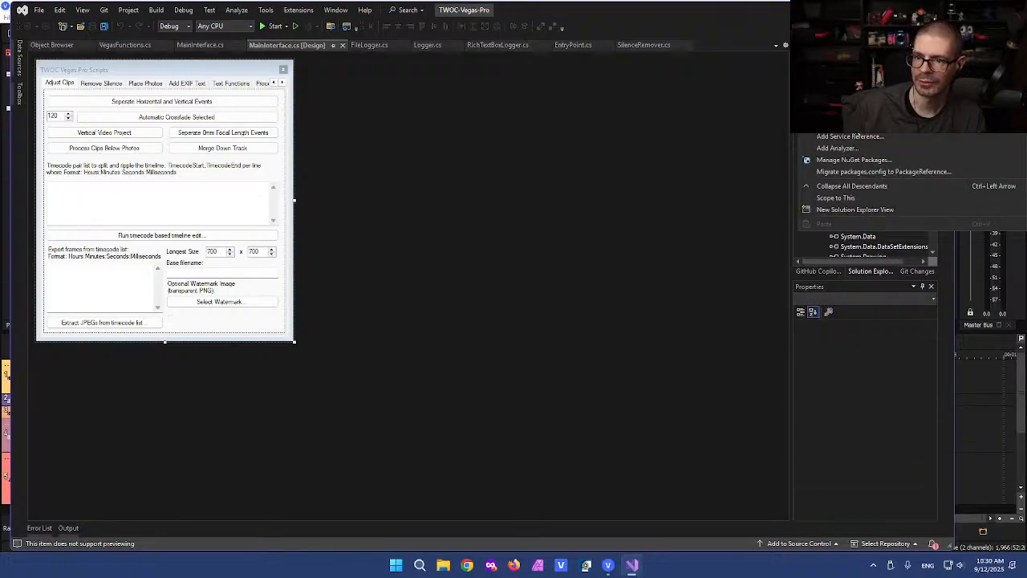
Step: Add a reference to VEGAS 19's ScriptPortal.Vegas.dll via Add Reference > Browse
click(850, 125)
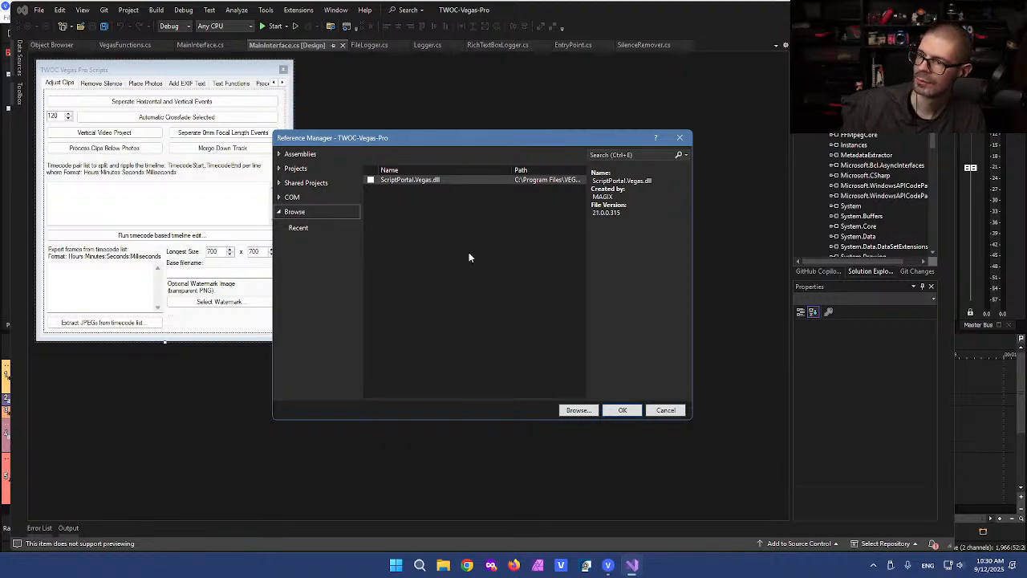
click(1026, 211)
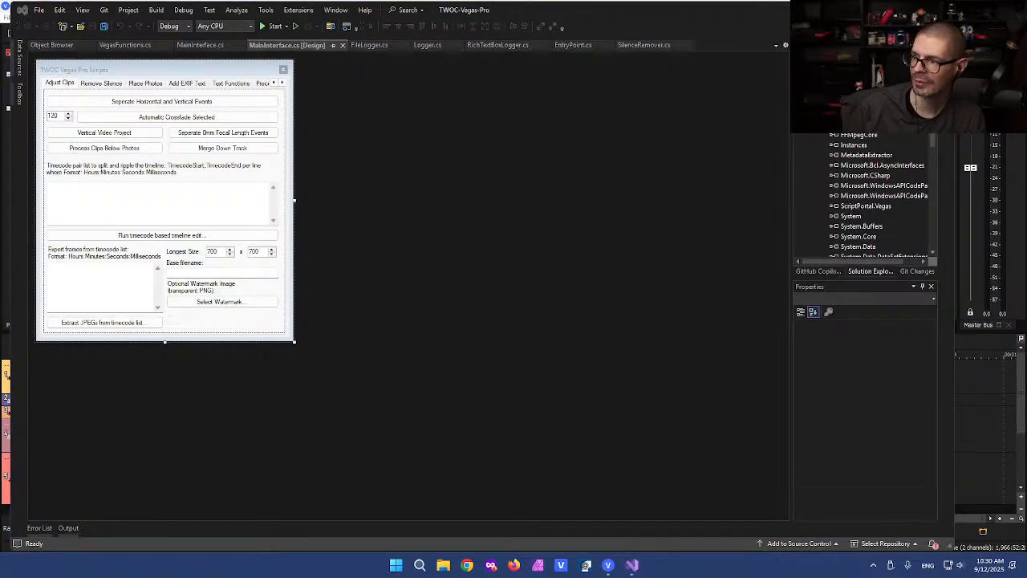
click(864, 206)
Step: Maximize Visual Studio, Save All, build the solution, and return to VEGAS Pro
mouse_move(810, 9)
mouse_down()
mouse_move(825, 40)
mouse_move(802, 0)
mouse_up()
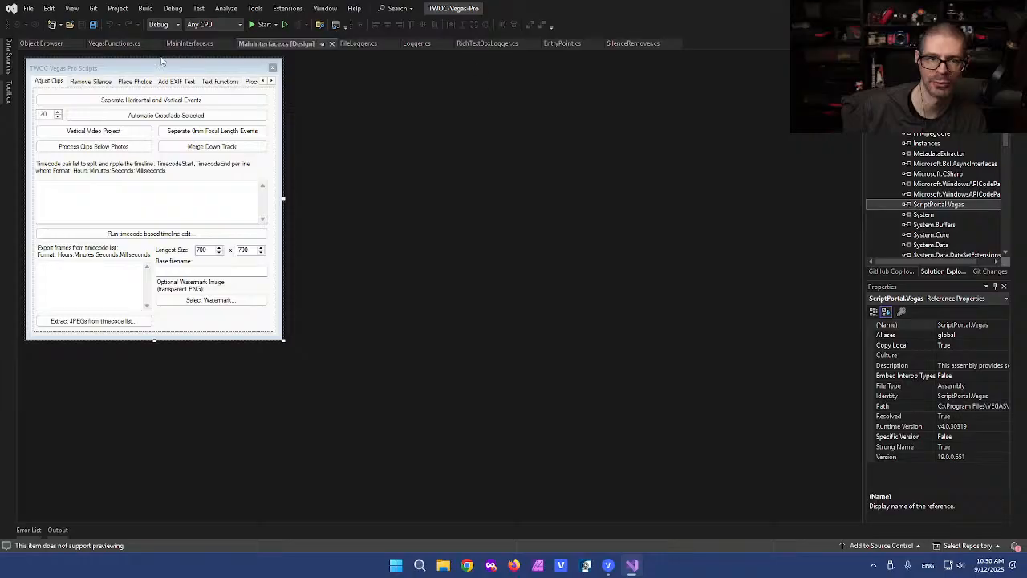
click(93, 24)
click(145, 8)
click(164, 30)
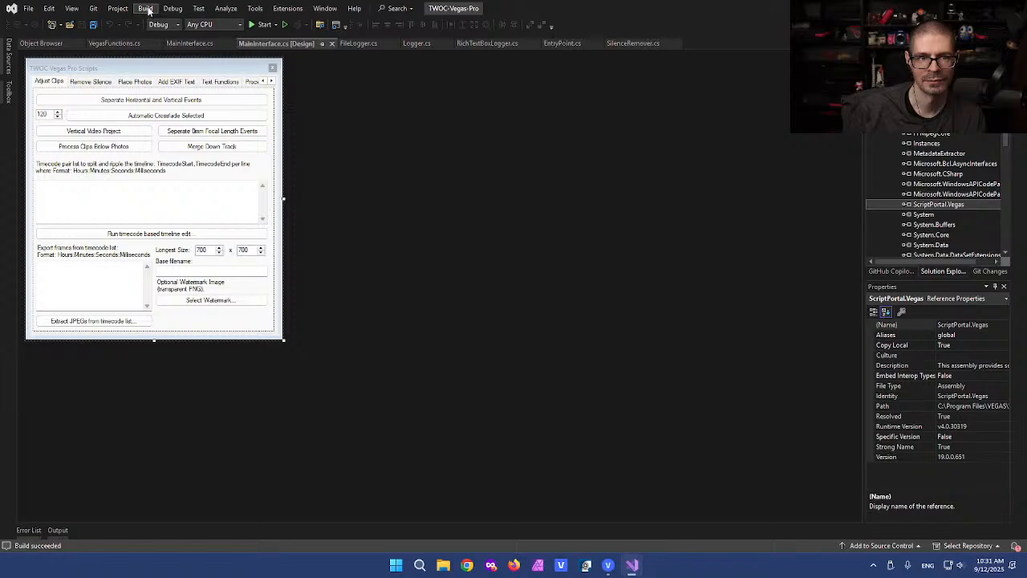
click(208, 72)
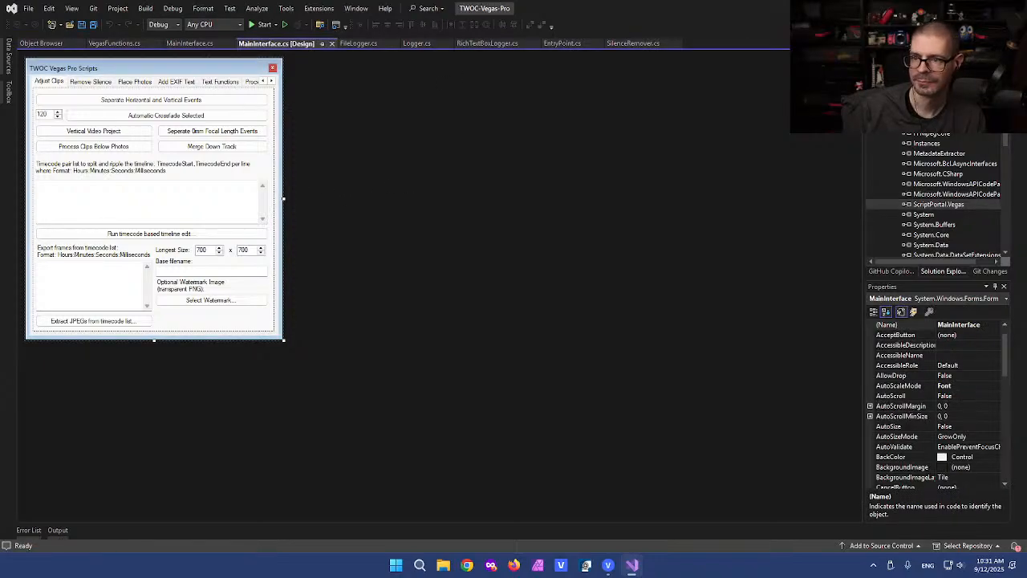
click(965, 7)
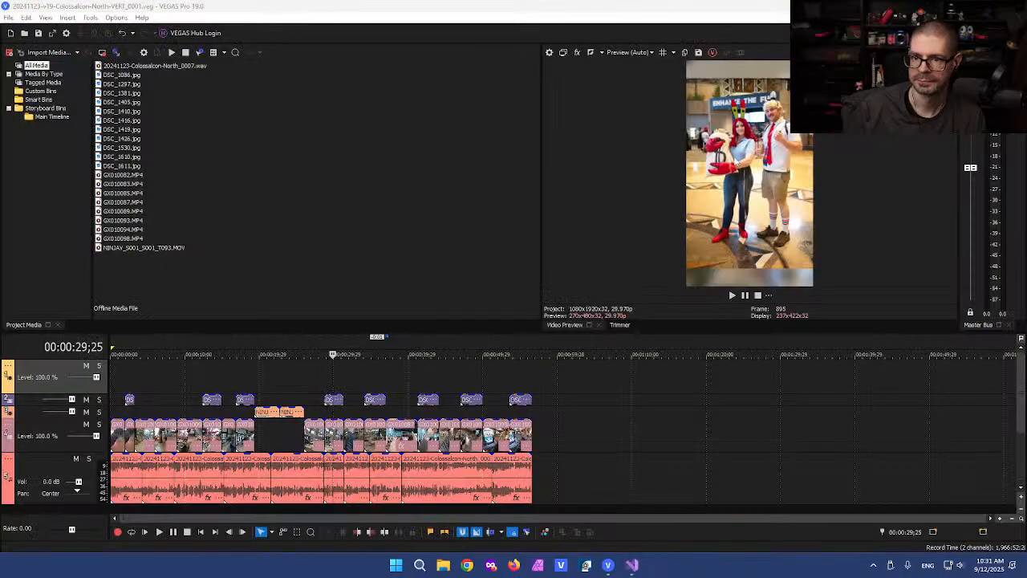
Step: Run TWOC-Vegas-Pro.dll from bin\Debug, read the missing 'FromVegas' error details, and dismiss it
click(341, 238)
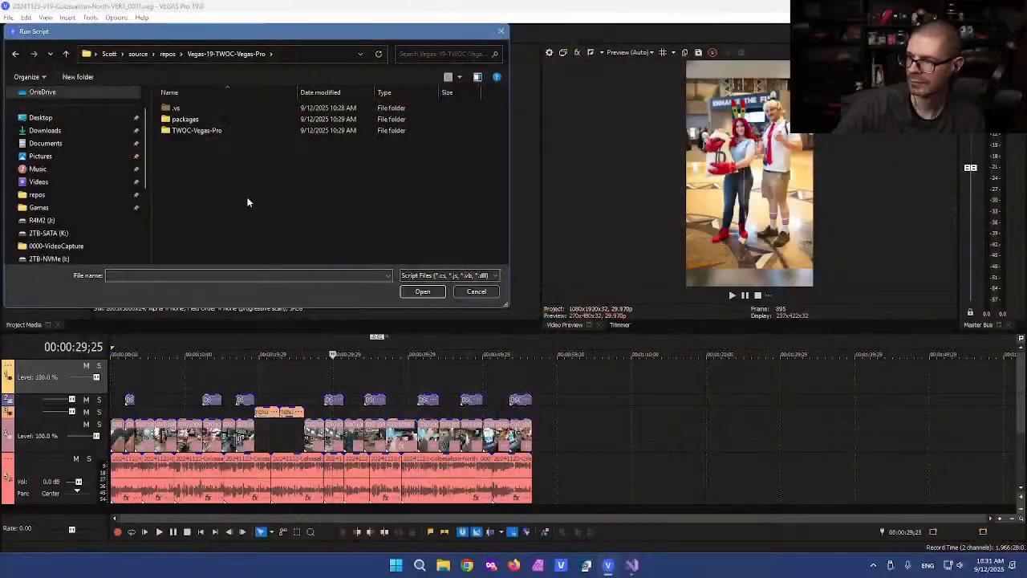
double_click(198, 131)
double_click(198, 119)
double_click(197, 116)
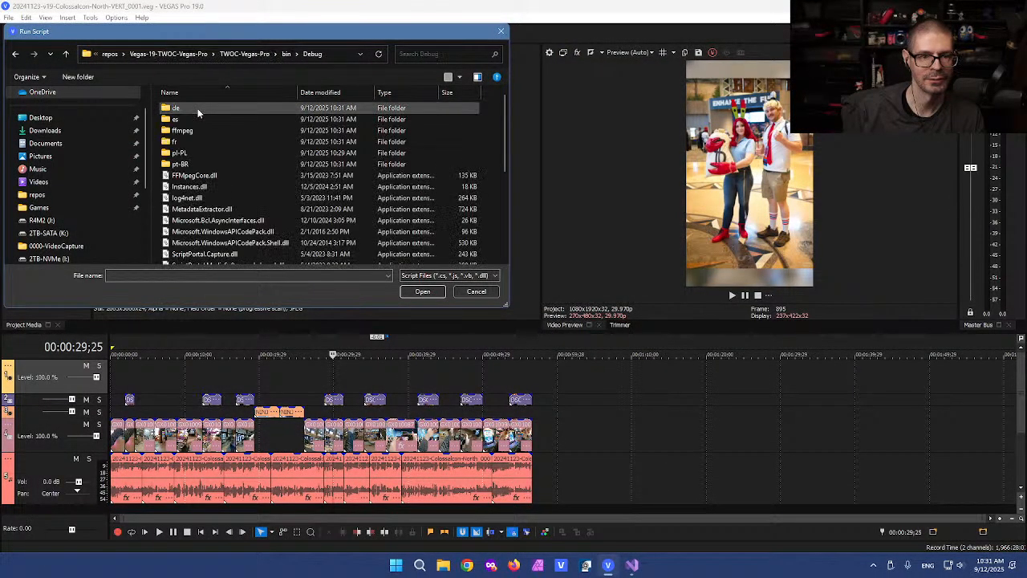
scroll(232, 169, down, 10)
click(210, 246)
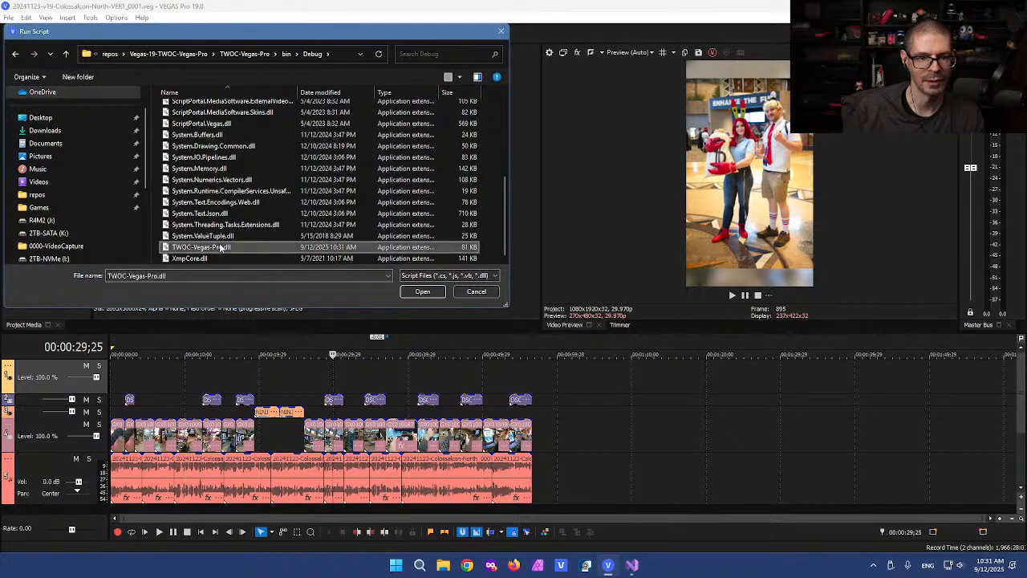
click(414, 292)
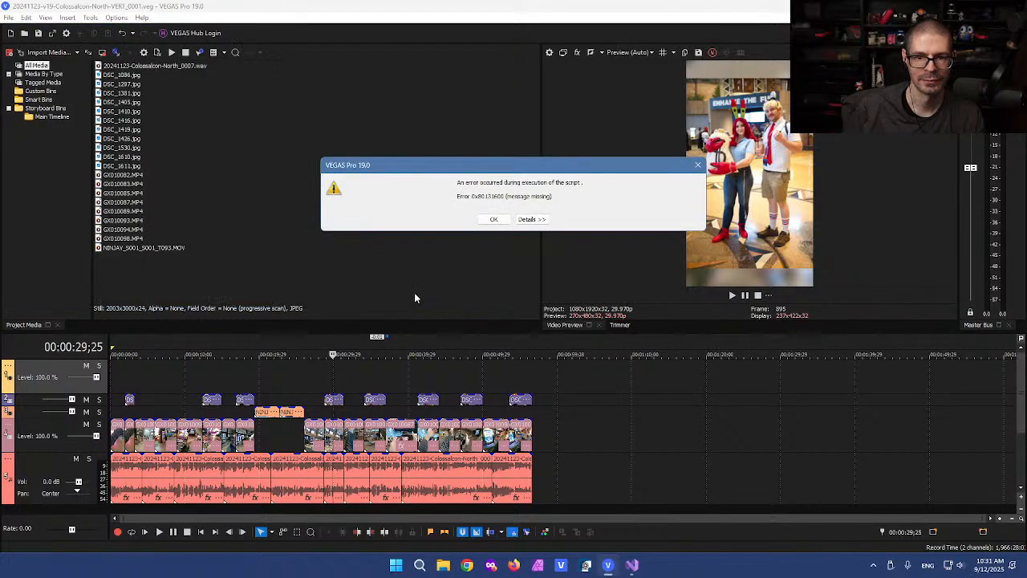
click(531, 220)
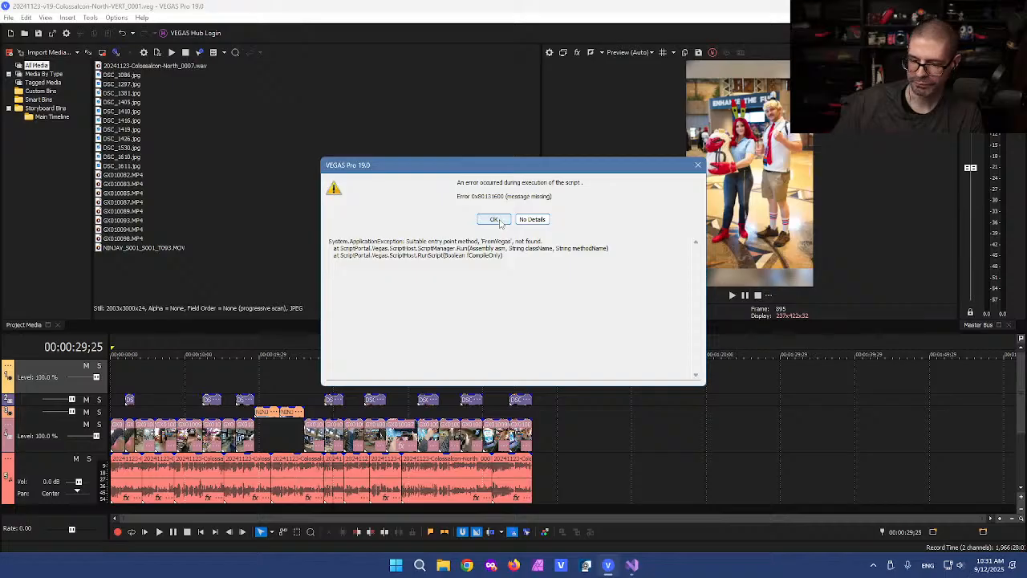
click(494, 220)
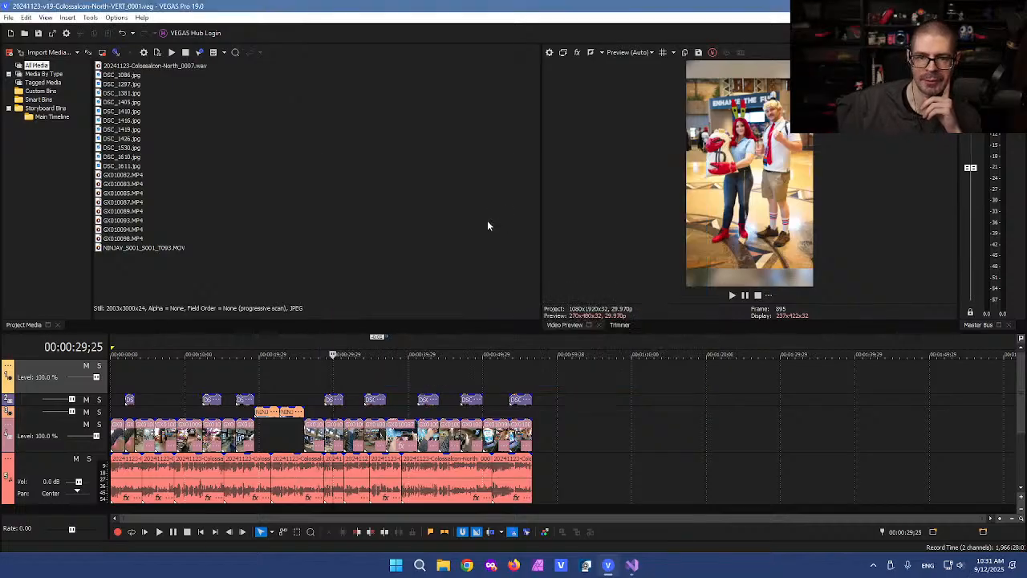
click(632, 564)
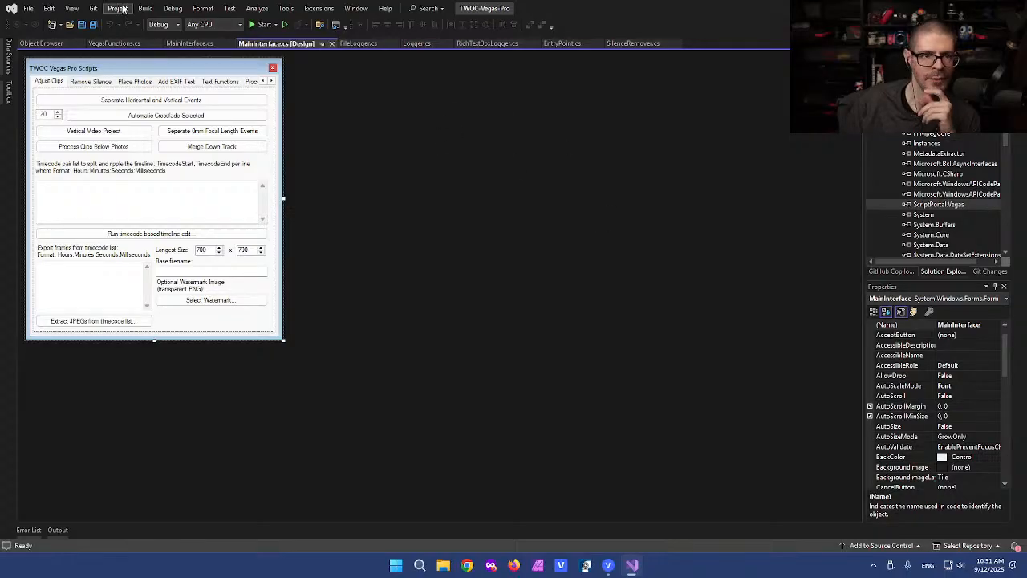
Step: Clean the project and solution, rebuild and build the solution, then Save All
click(151, 9)
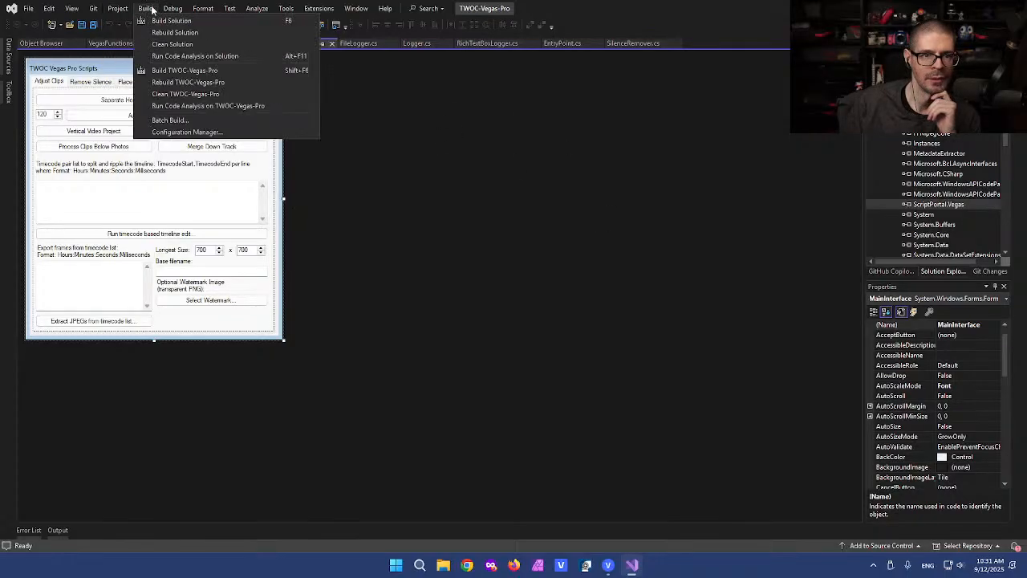
click(179, 95)
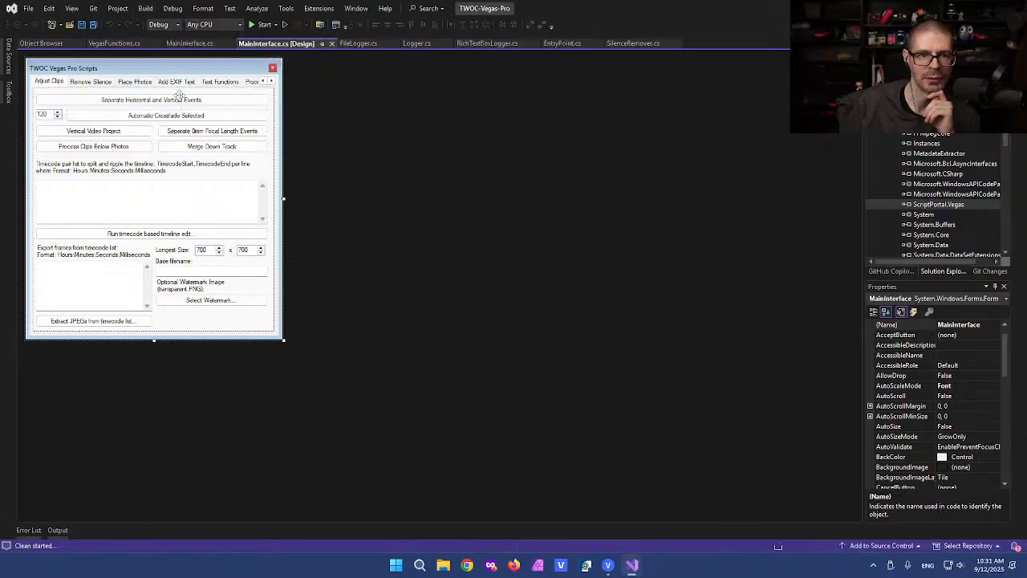
click(145, 9)
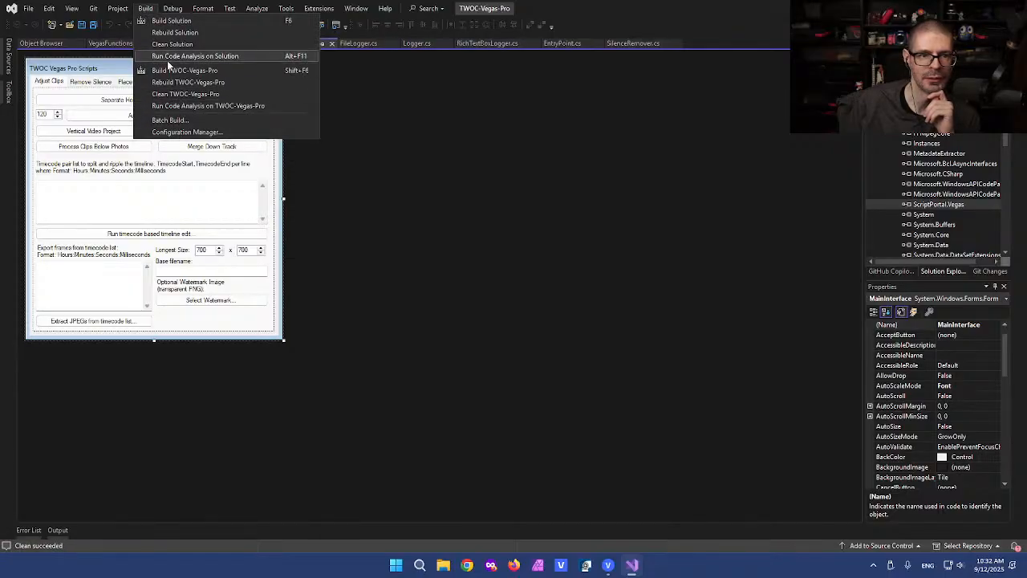
click(166, 46)
click(146, 9)
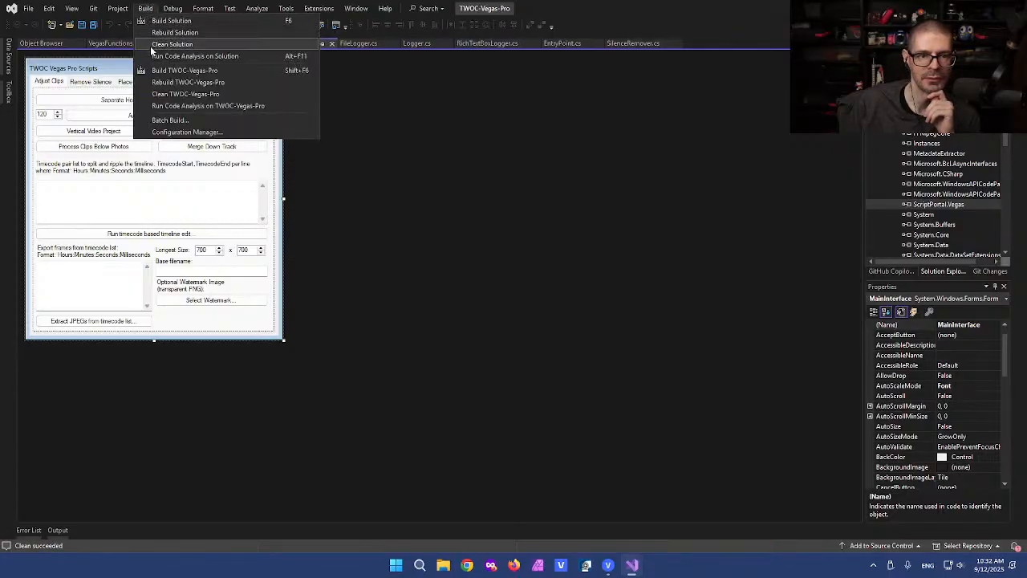
click(175, 33)
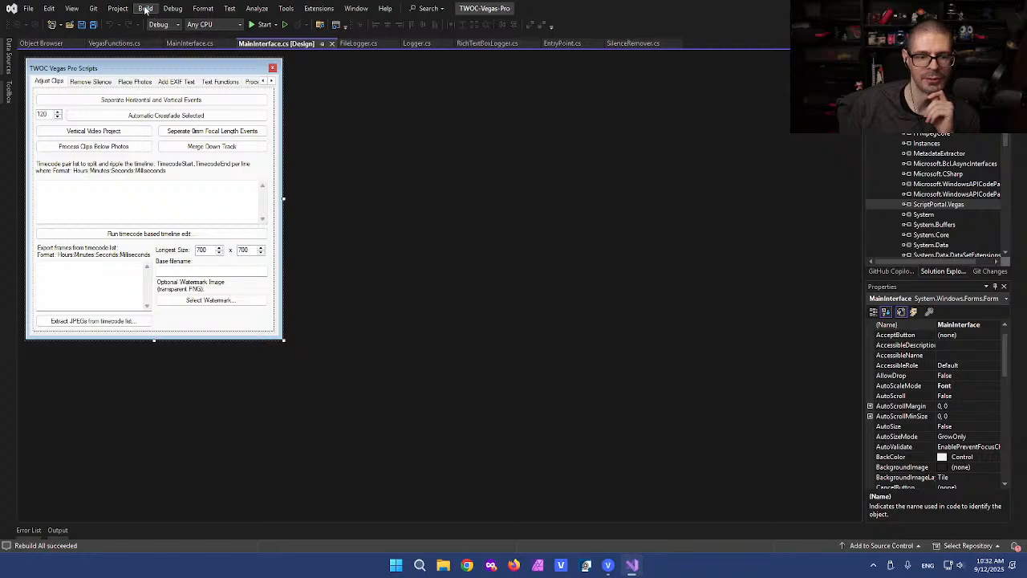
click(134, 9)
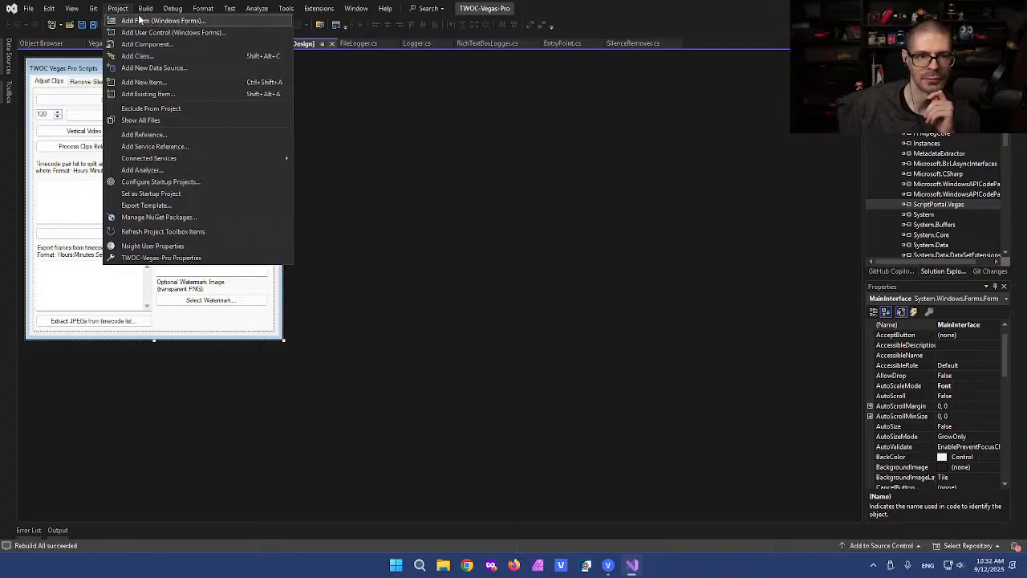
click(150, 20)
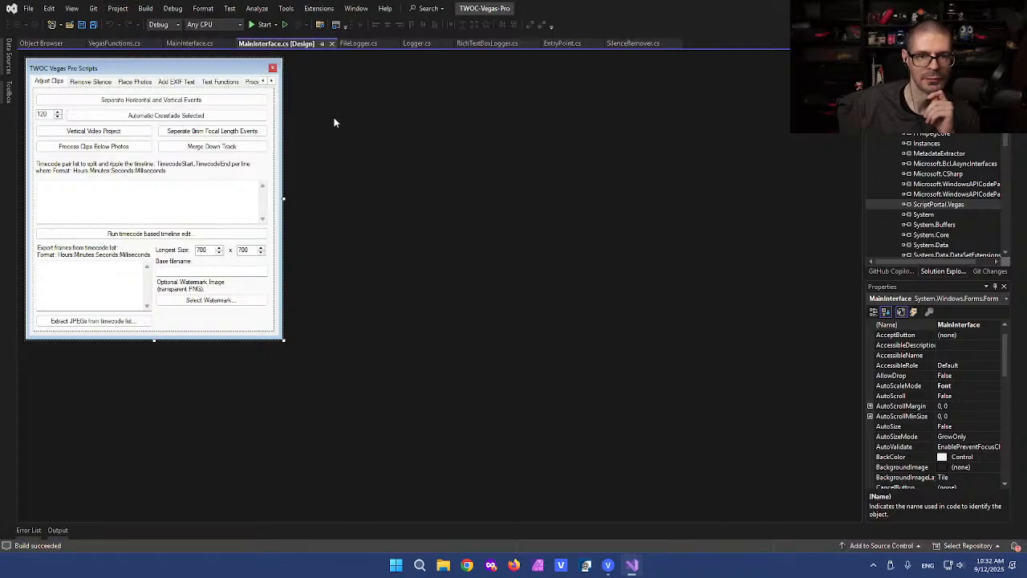
click(93, 24)
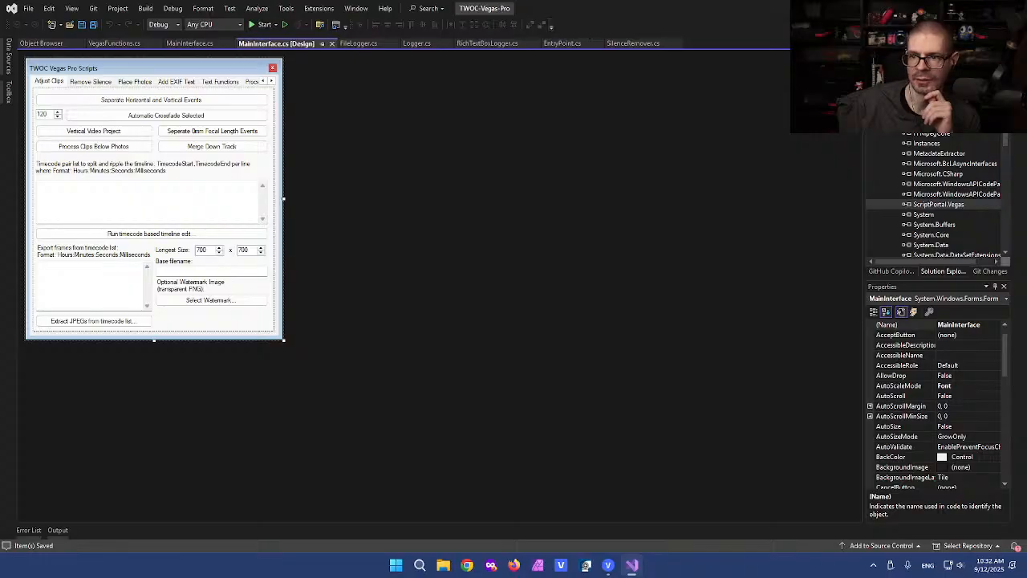
Step: Confirm ScriptPortal.Vegas points to the VEGAS Pro 19.0 install, version 19.0.0.651, then open MainInterface.cs
scroll(957, 209, down, 1)
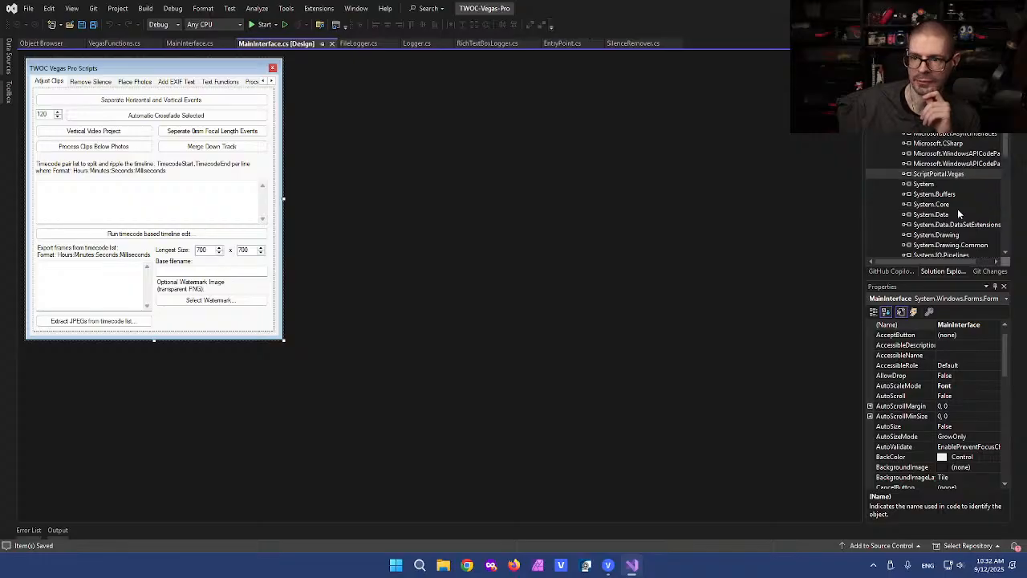
click(938, 173)
drag(863, 410, 755, 417)
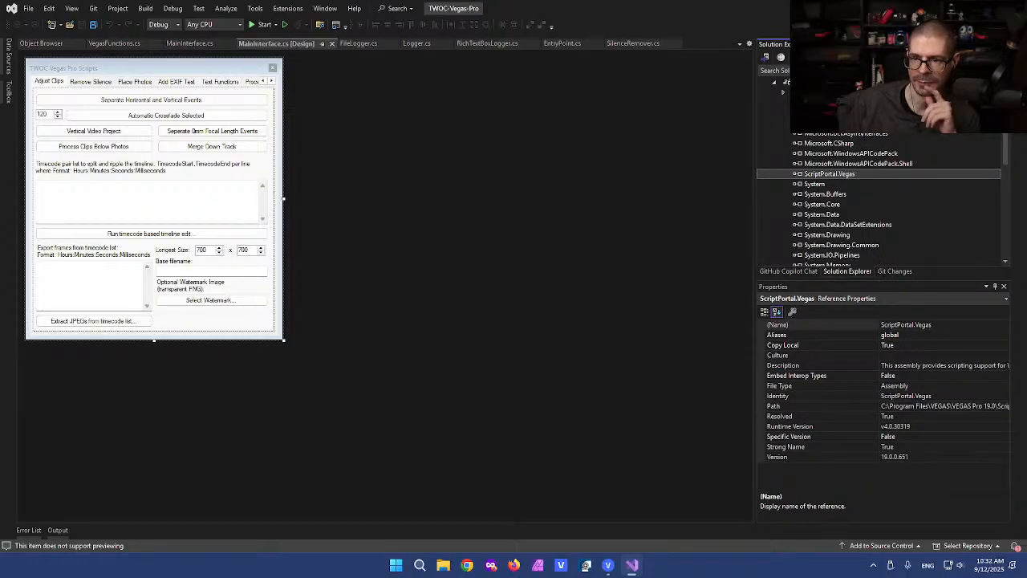
scroll(857, 190, up, 1)
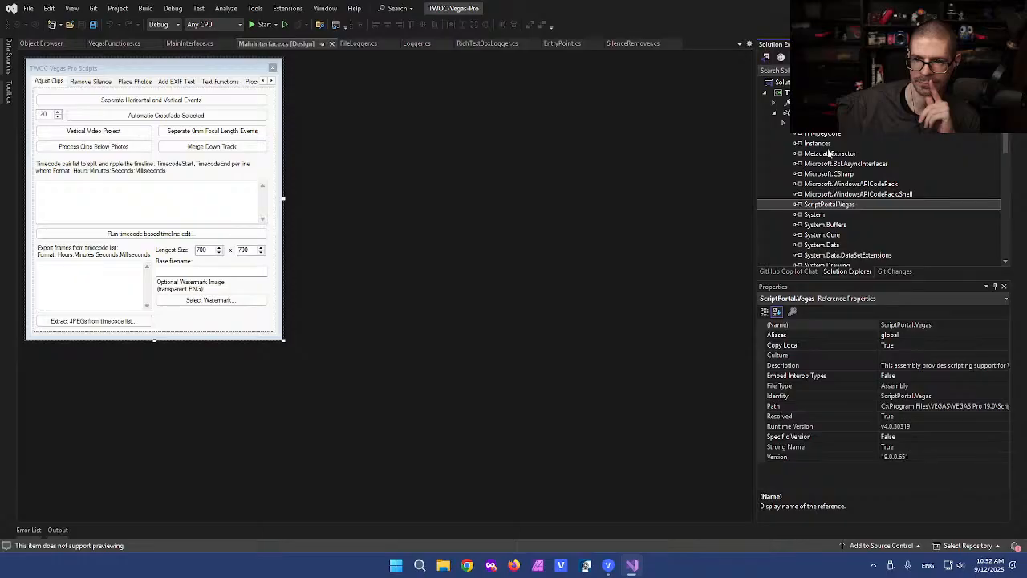
scroll(827, 176, down, 7)
scroll(822, 183, up, 2)
double_click(150, 67)
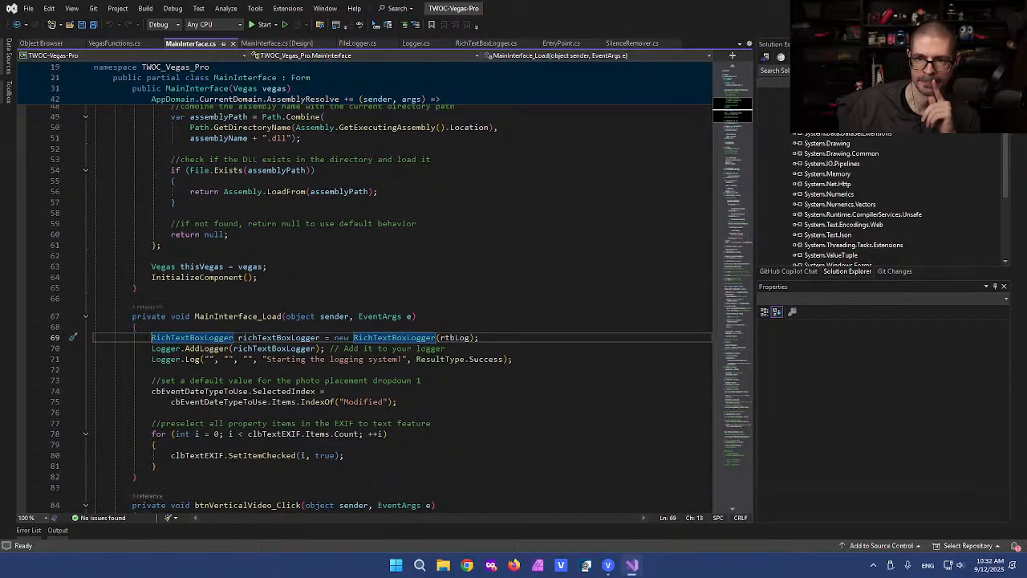
Step: Collapse References, review EntryPoint.cs and its FromVegas method, then minimize Visual Studio
scroll(965, 152, up, 4)
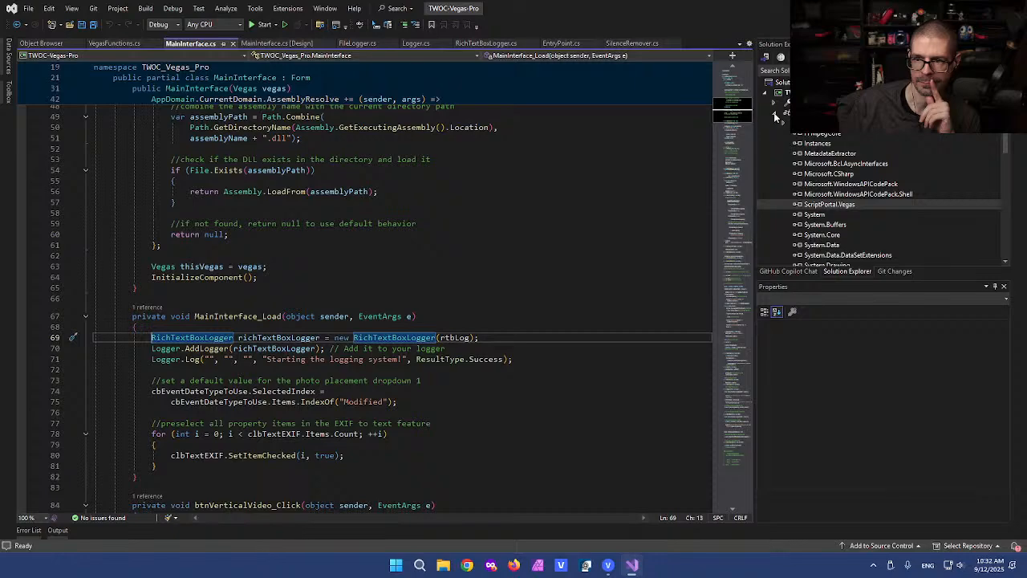
click(775, 114)
click(816, 186)
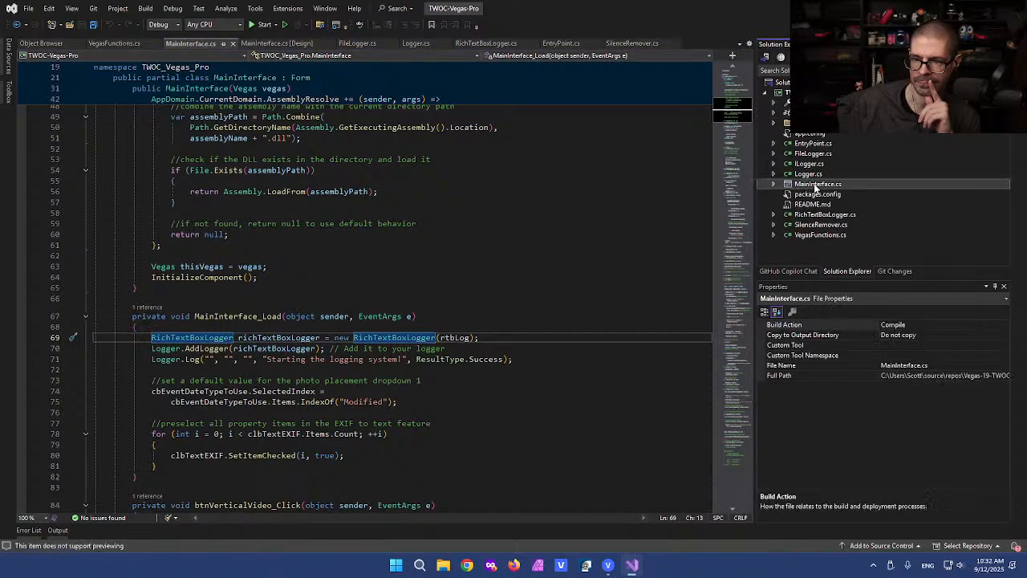
double_click(811, 142)
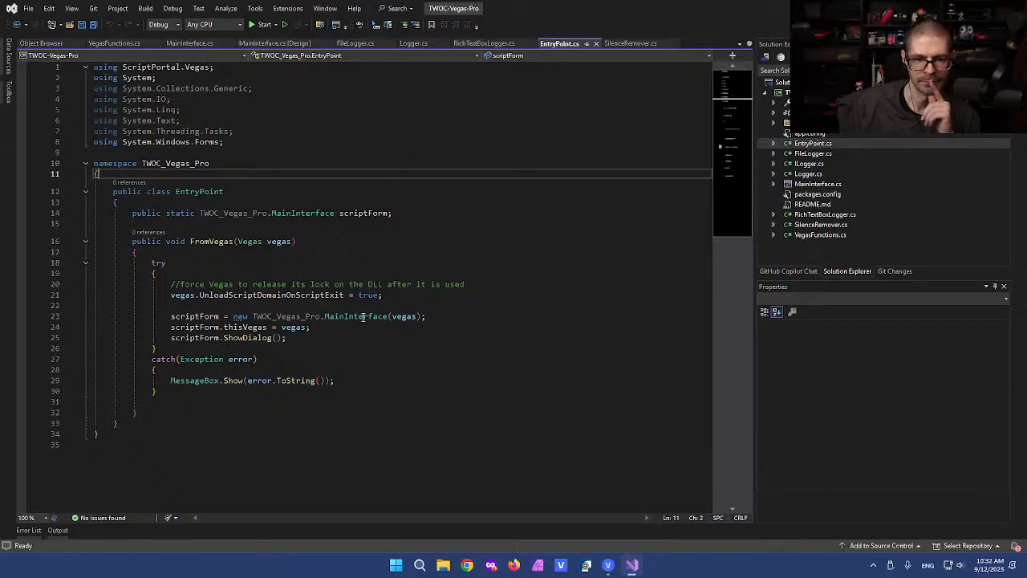
click(418, 212)
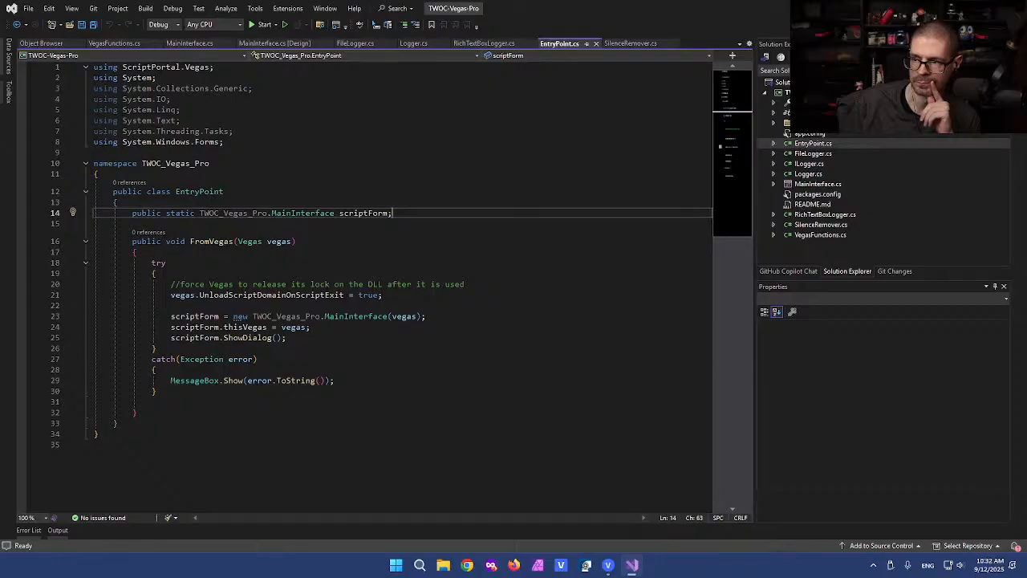
click(965, 8)
click(317, 381)
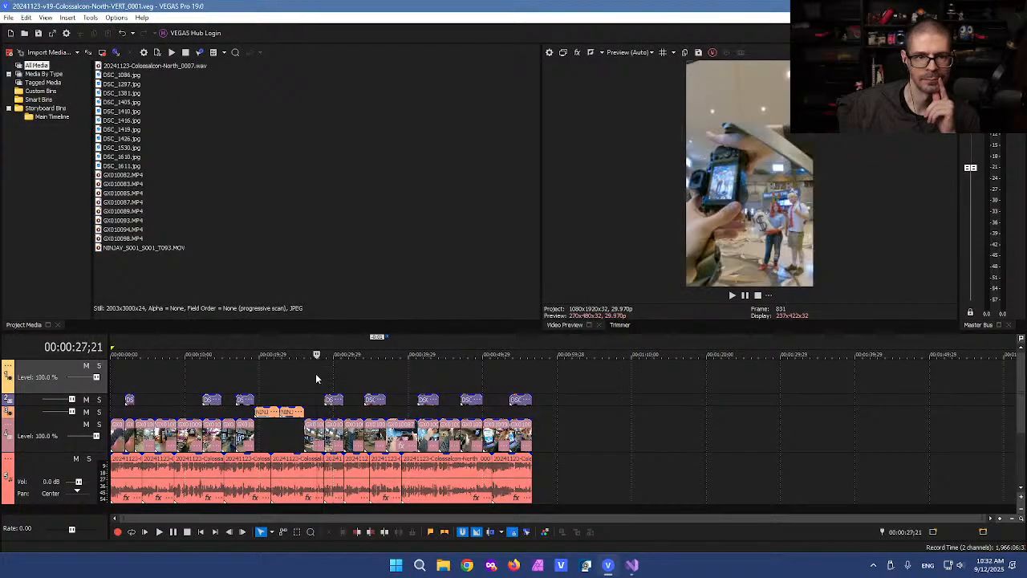
Step: Run TWOC-Vegas-Pro.dll via Tools > Scripting > Run Script and highlight the 'FromVegas' not-found error
click(90, 17)
mouse_move(176, 221)
click(254, 225)
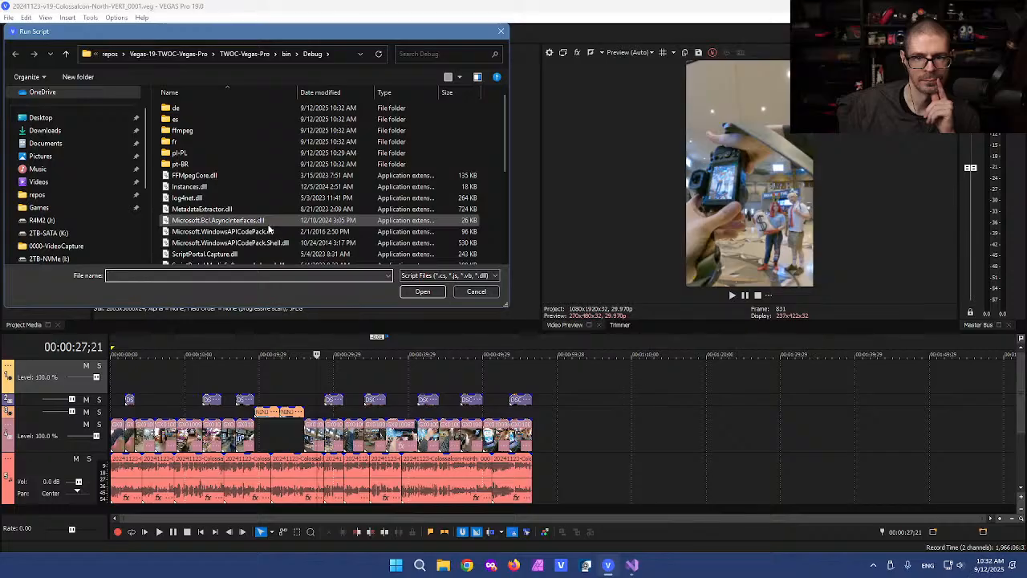
scroll(266, 231, down, 4)
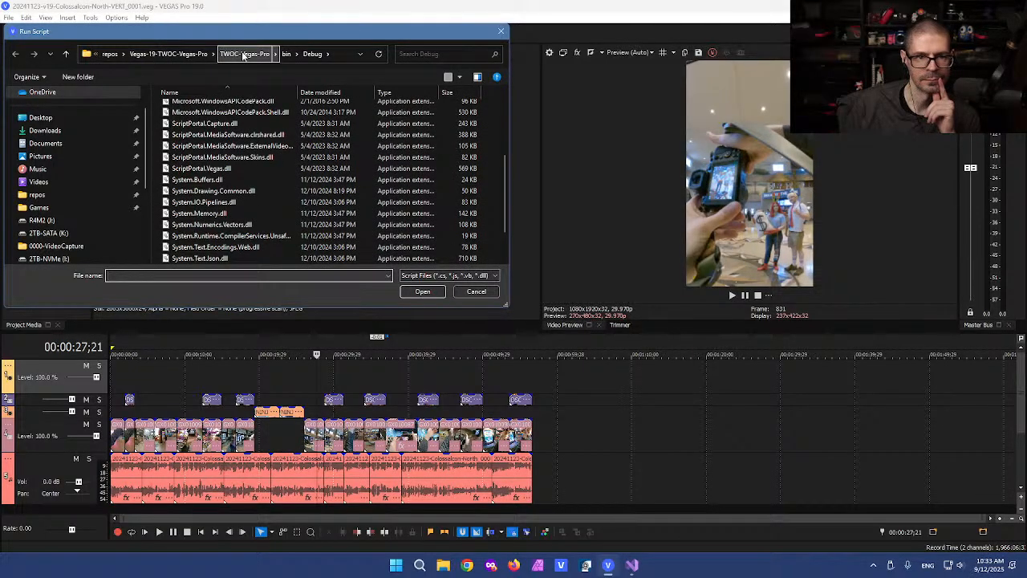
scroll(208, 181, down, 2)
click(201, 246)
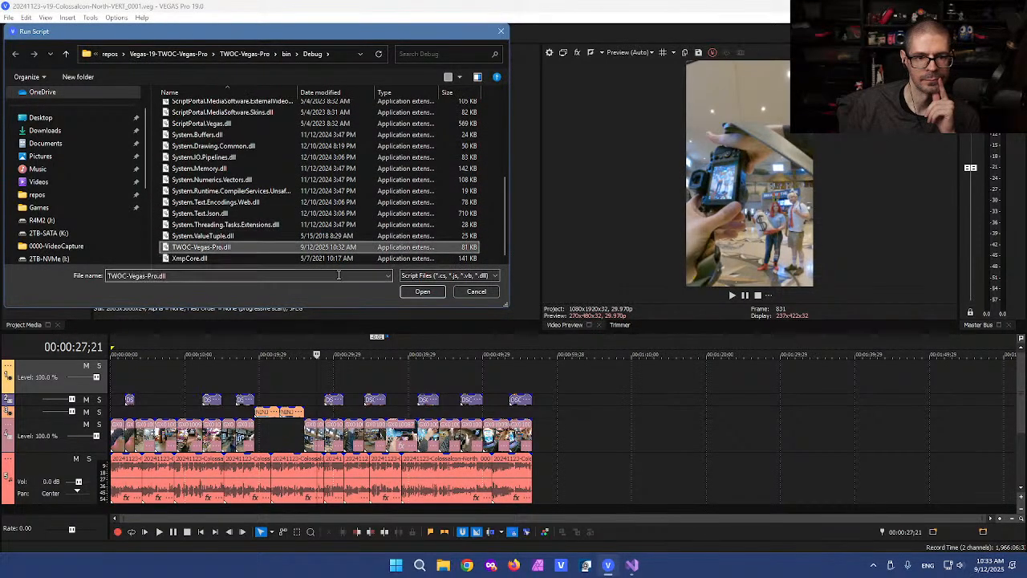
click(422, 291)
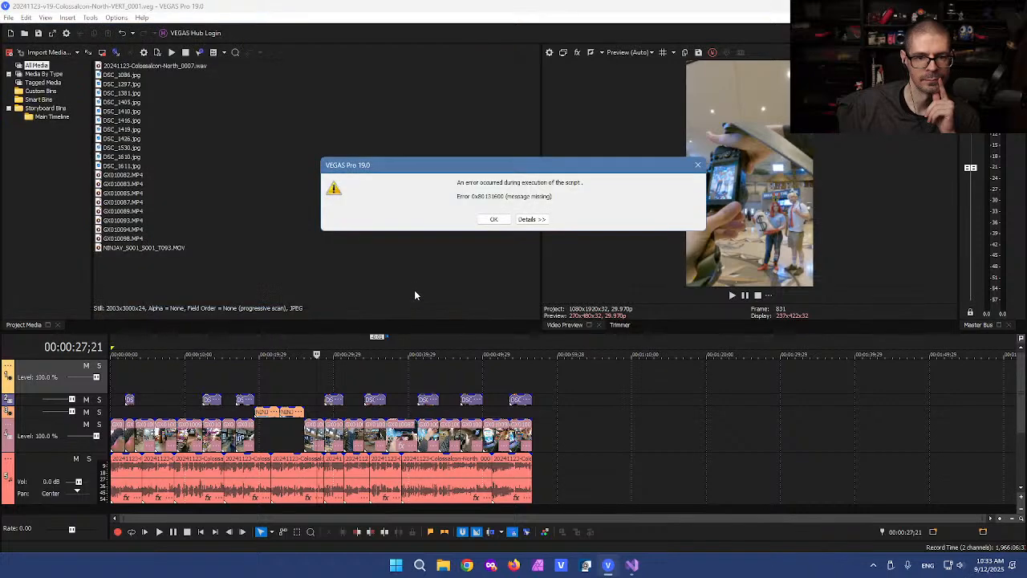
click(531, 219)
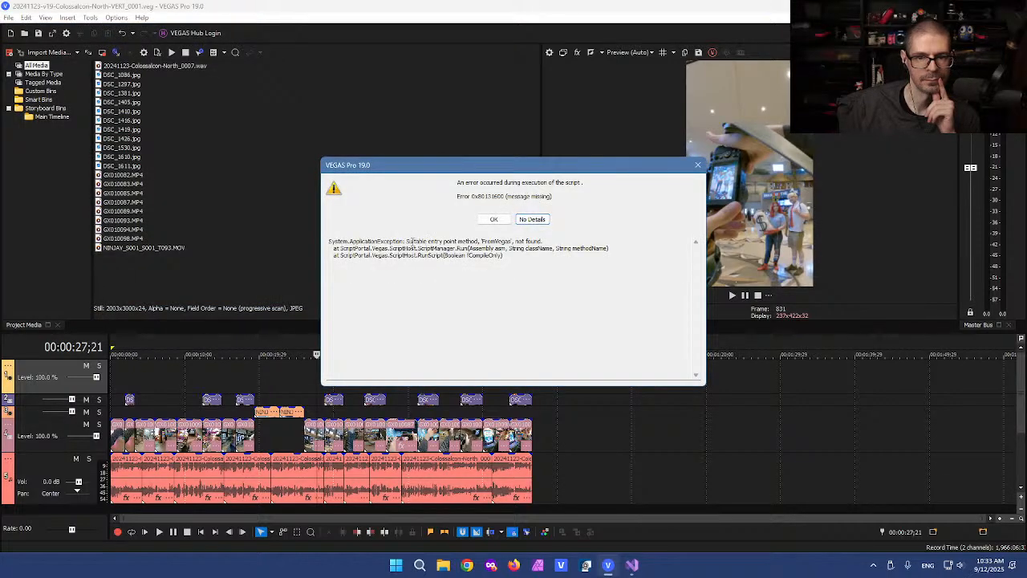
drag(406, 241, 546, 259)
Step: Dismiss the script error dialog and close VEGAS Pro 19.0
click(546, 259)
click(697, 165)
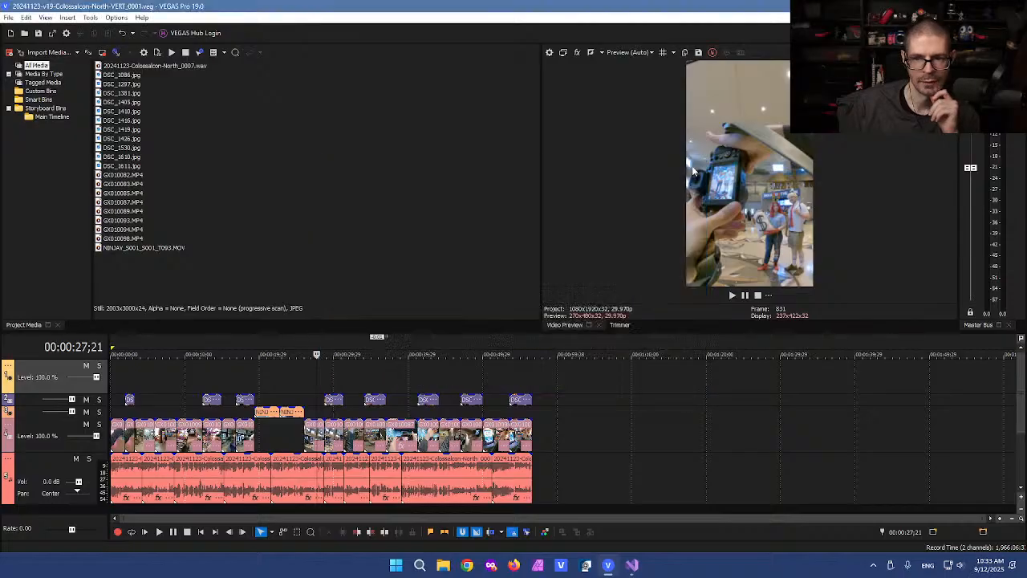
click(1014, 5)
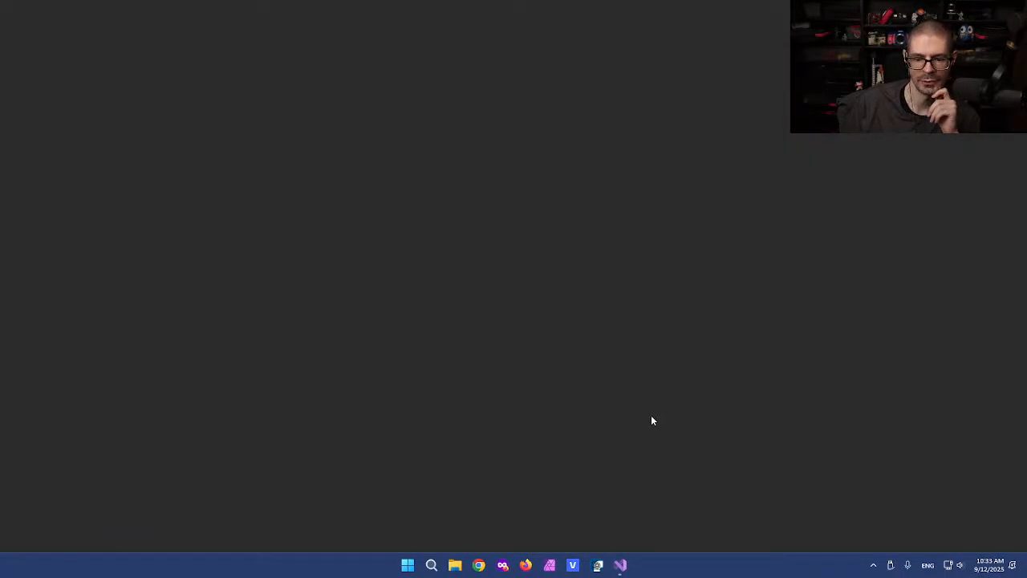
mouse_move(620, 567)
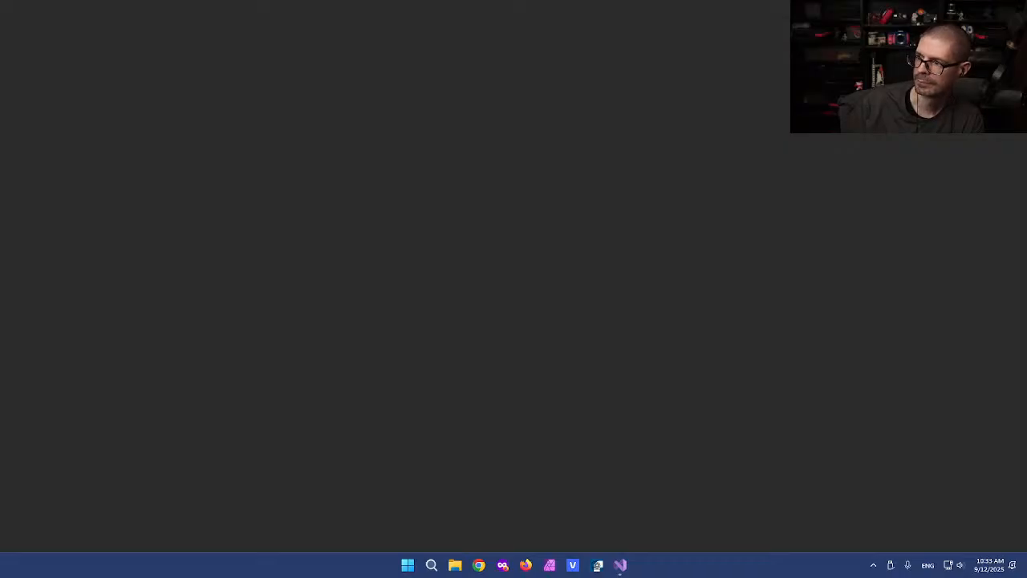
Step: Bring Visual Studio back to the front and rebuild the solution
click(621, 565)
click(154, 8)
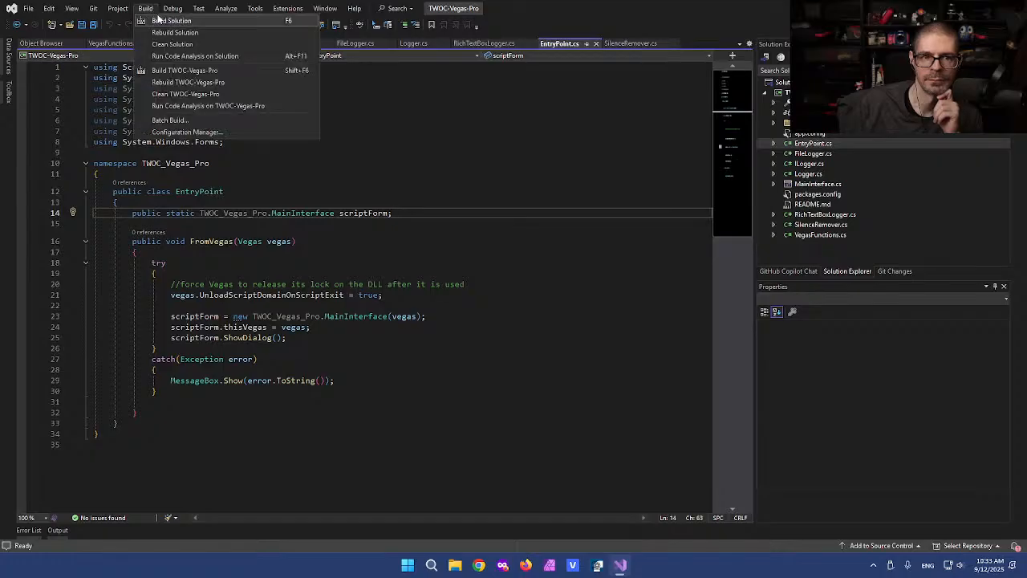
click(160, 21)
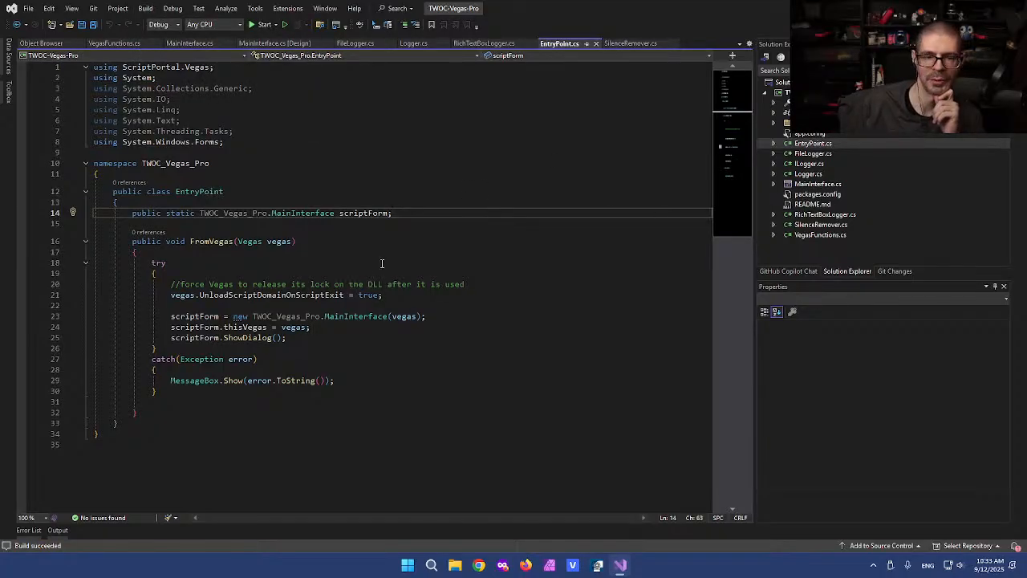
Step: Inspect the EntryPoint class and select the FromVegas method name
click(348, 190)
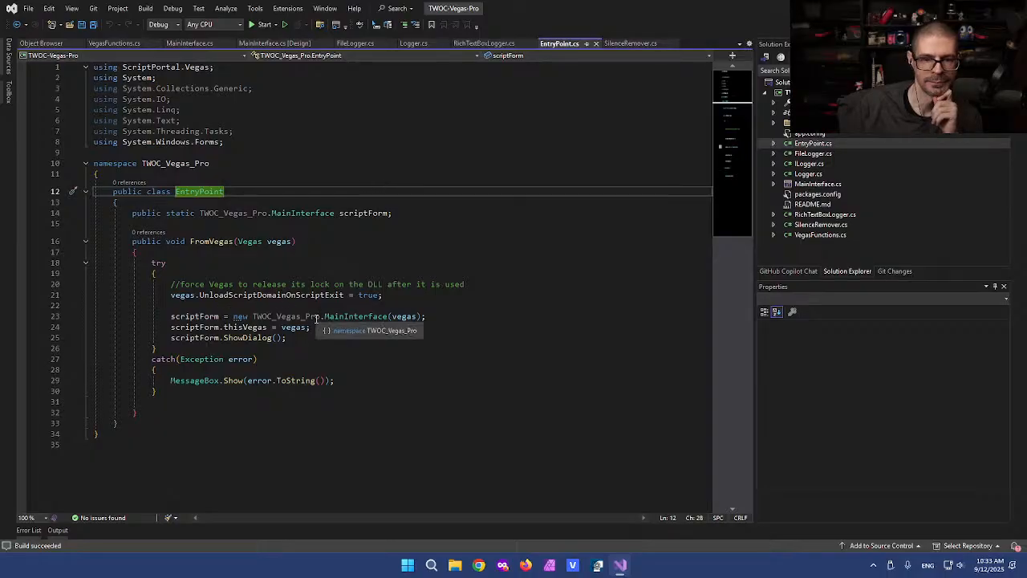
double_click(204, 241)
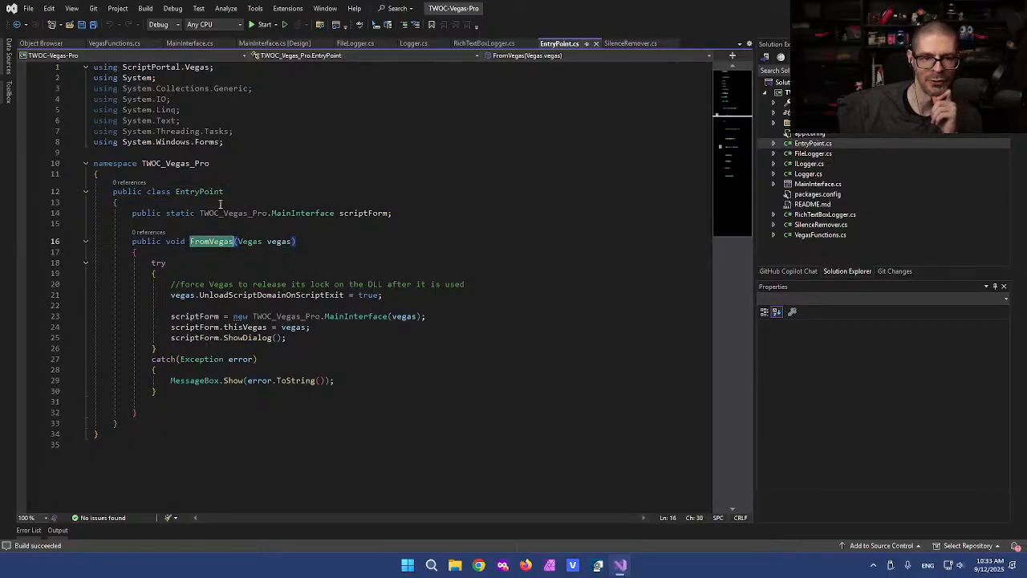
click(362, 151)
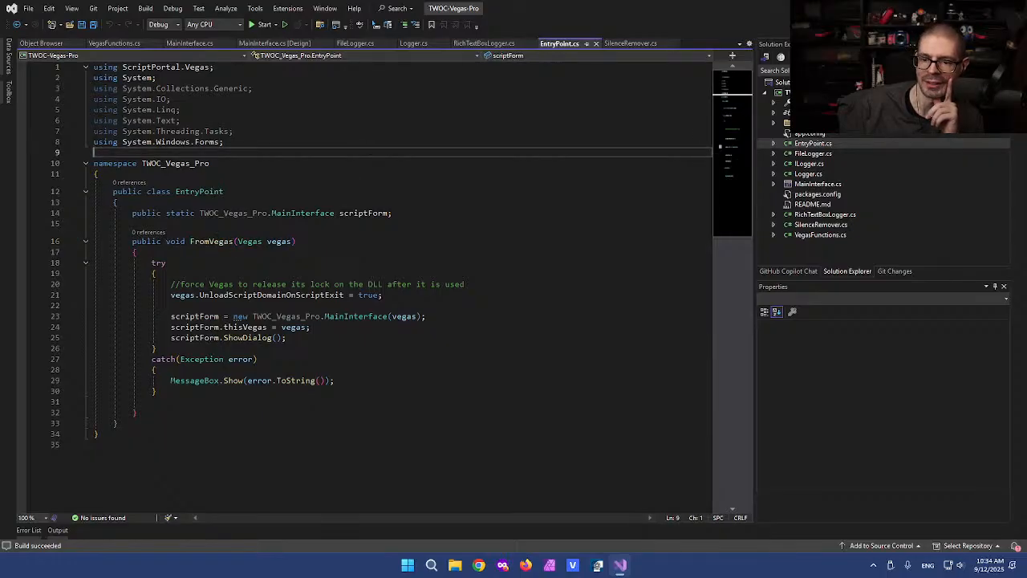
Step: Relaunch VEGAS Pro 19.0 from the Creative Apps Start folder and dismiss the Pro 23 upgrade offer
click(407, 565)
click(539, 250)
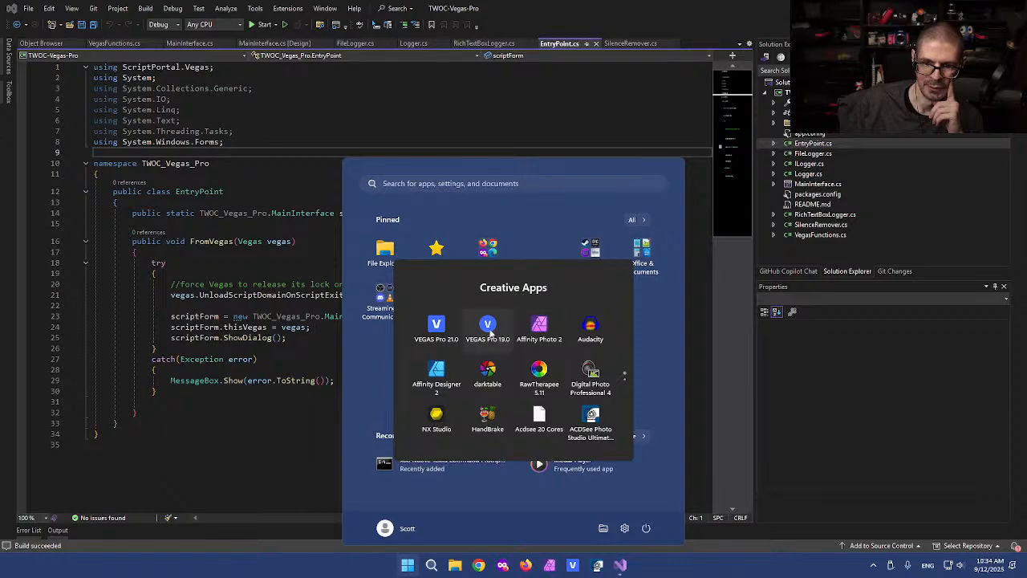
click(488, 323)
click(487, 325)
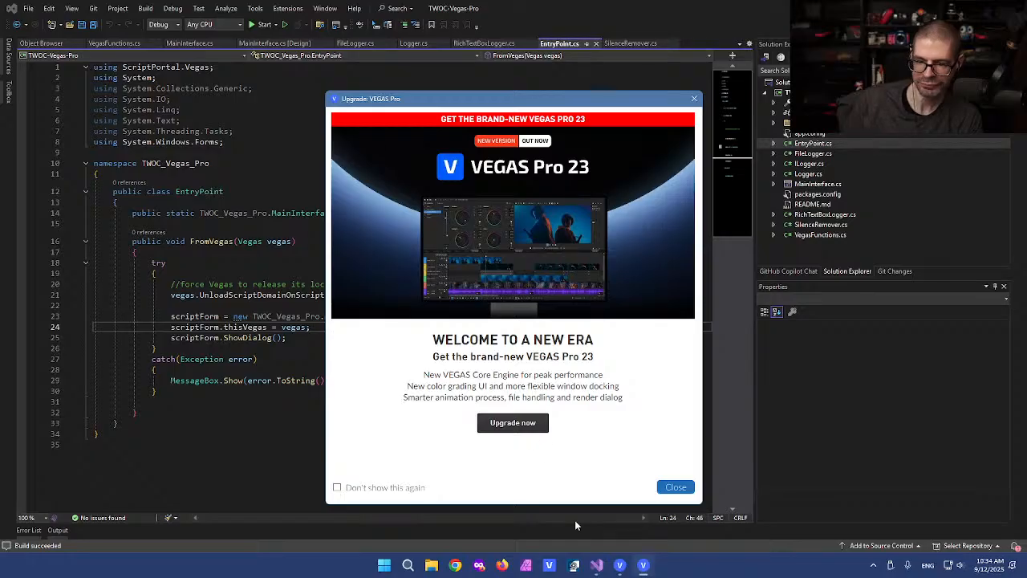
click(675, 487)
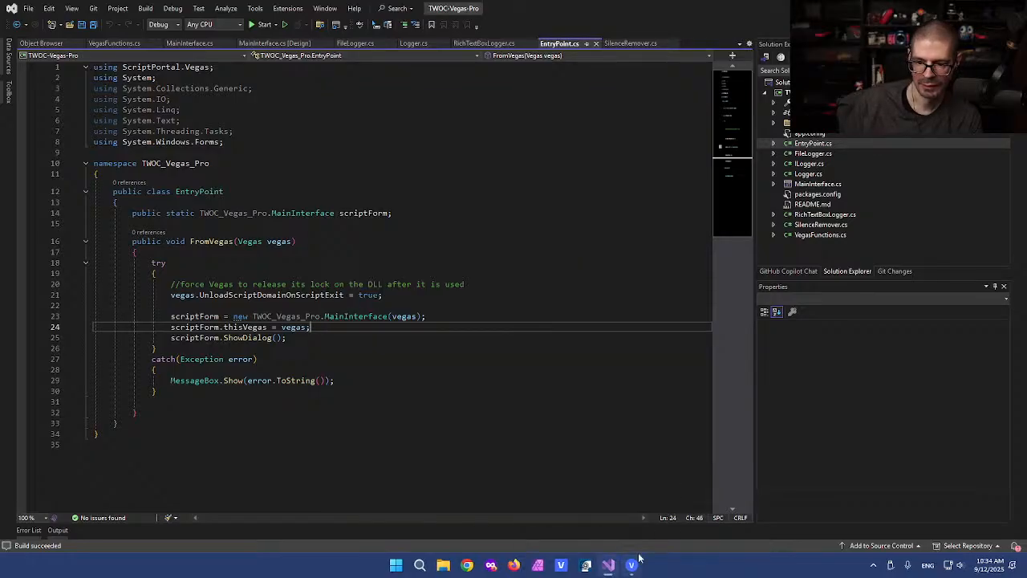
click(631, 566)
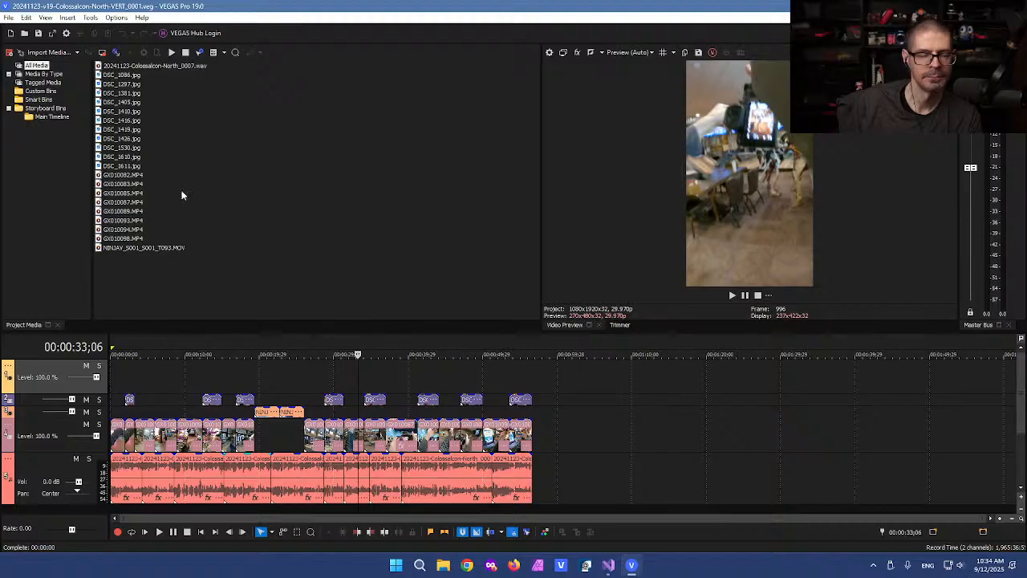
click(89, 18)
mouse_move(195, 221)
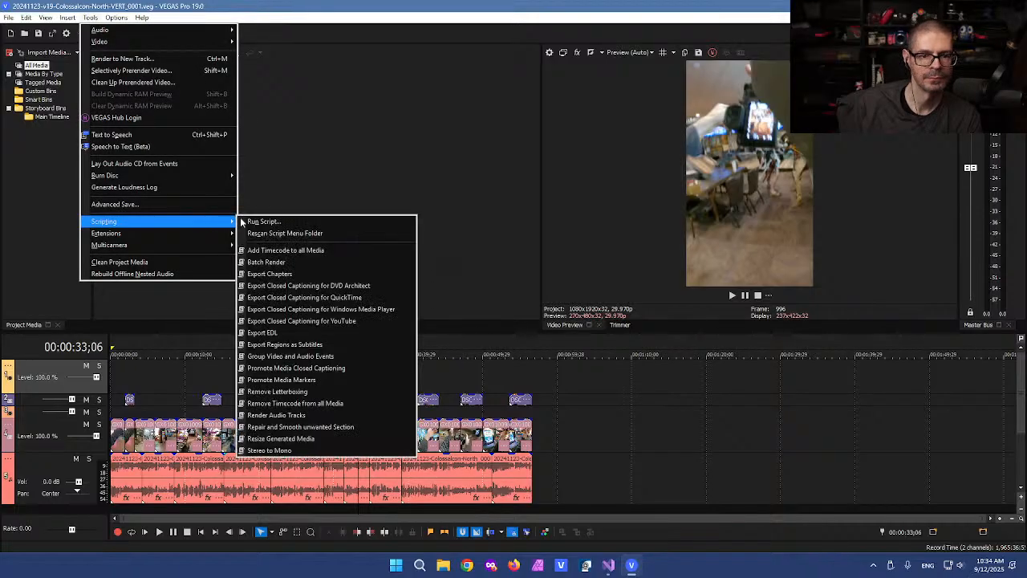
click(257, 222)
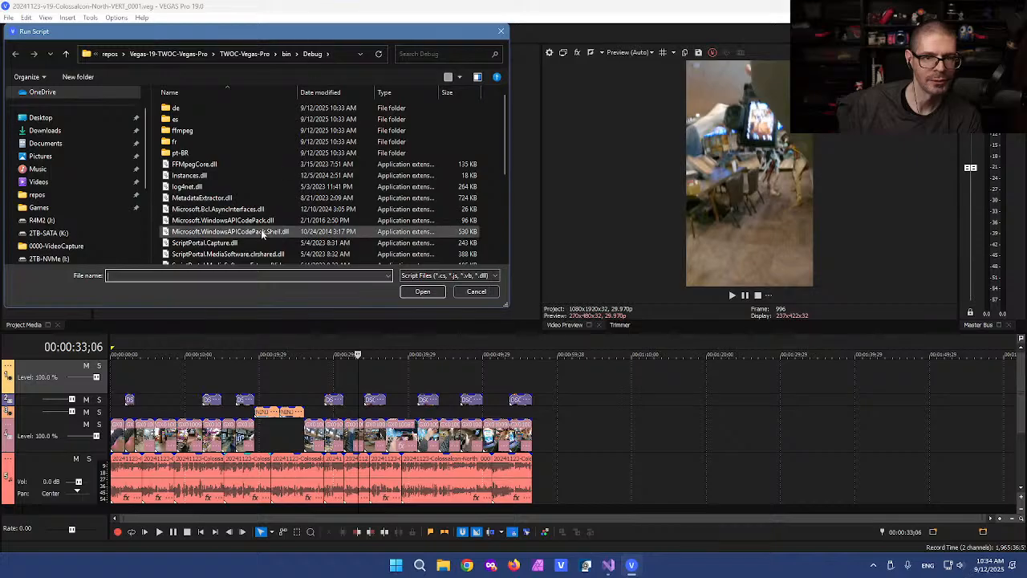
scroll(247, 232, down, 5)
click(200, 247)
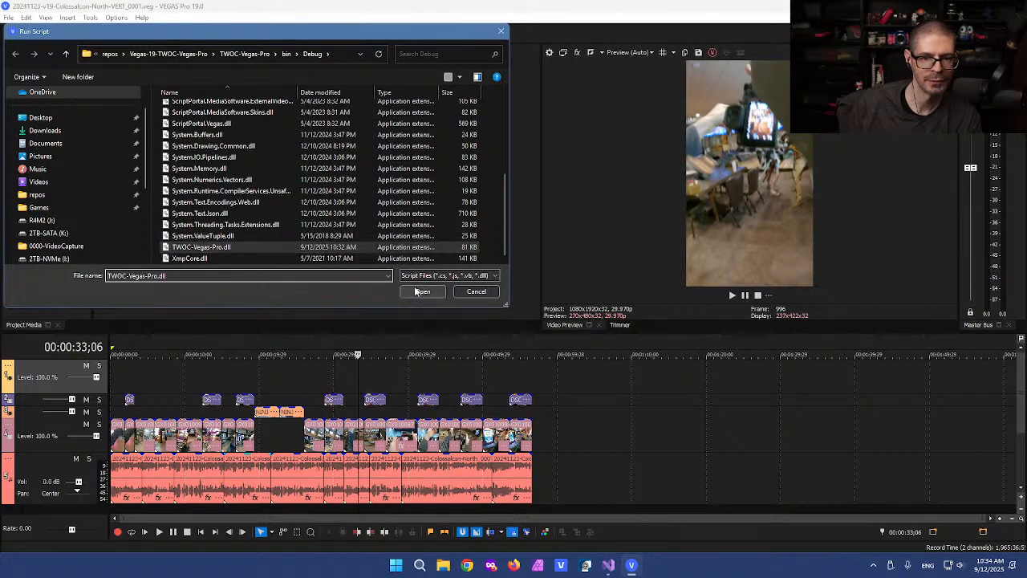
click(421, 291)
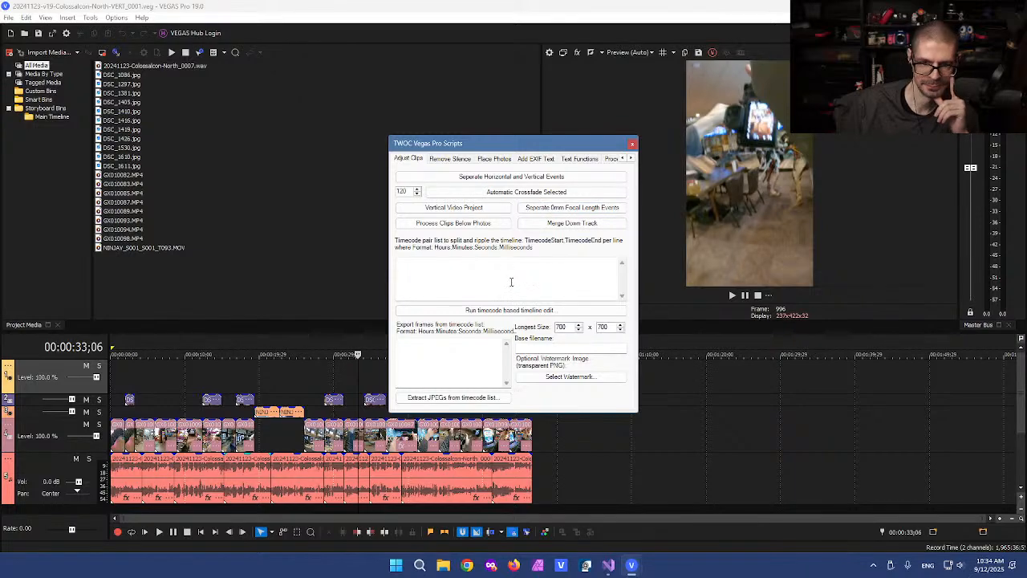
click(529, 159)
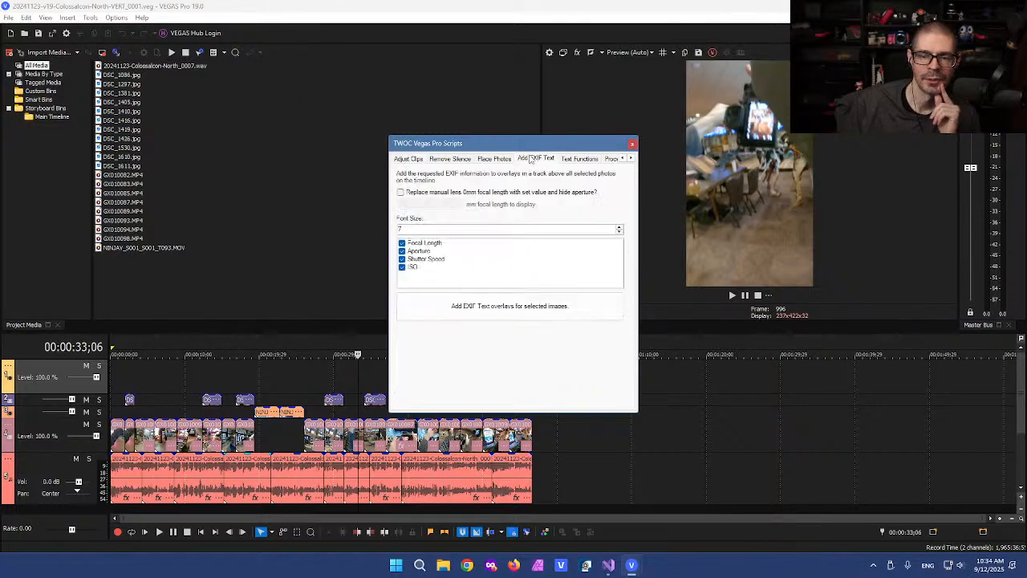
click(631, 145)
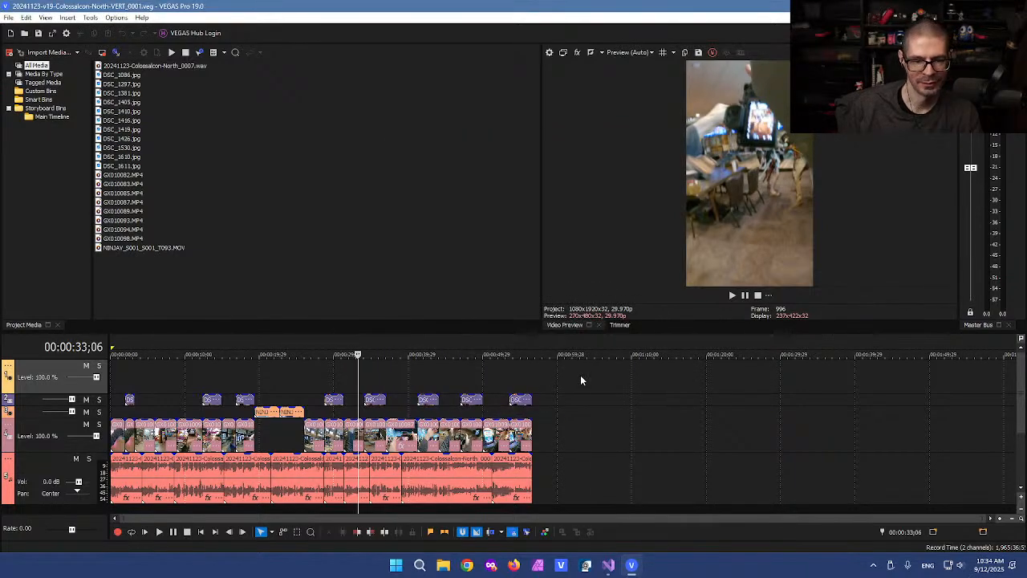
click(580, 375)
Step: Box-select the eight photo events, then select the GX010085 clip near 00:00:01;27
key(d)
key(d)
drag(585, 380, 61, 403)
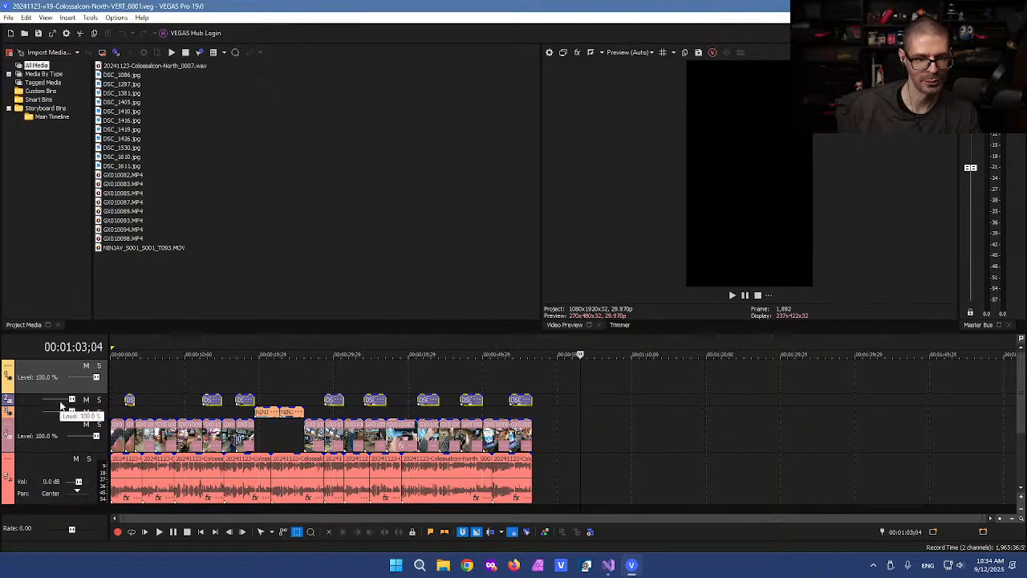
click(141, 386)
click(125, 388)
scroll(176, 385, up, 3)
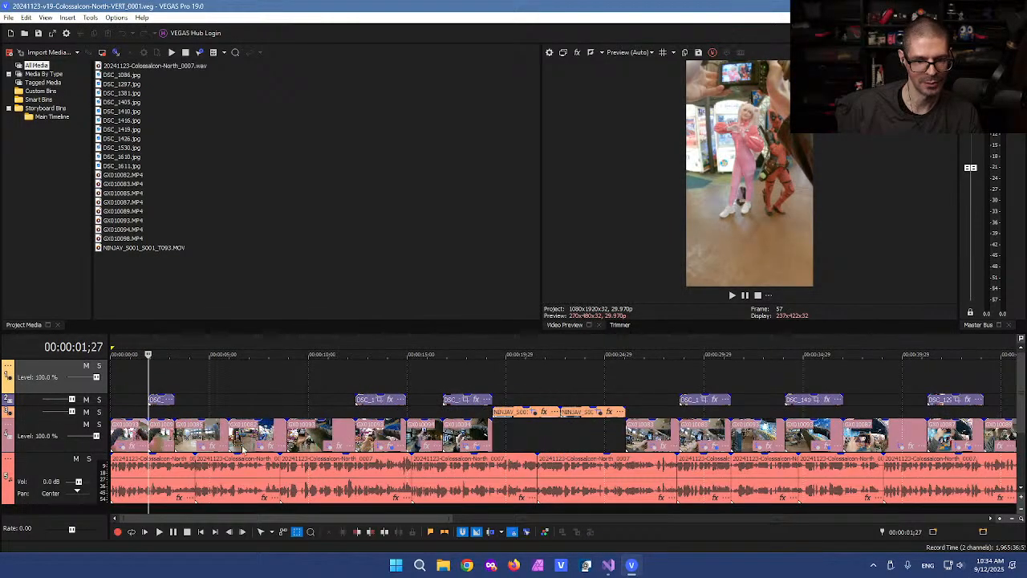
click(190, 440)
scroll(201, 442, up, 2)
Step: Trim GX010085's start later, extend the preceding clip to close the gap, and lengthen DSC_1419
key(ctrl+d)
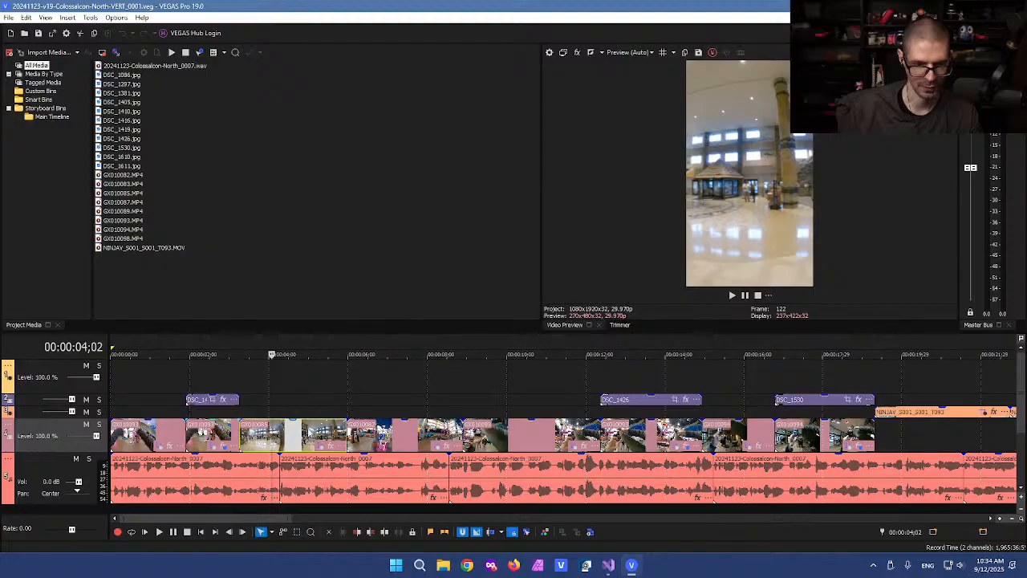
drag(240, 438, 249, 438)
mouse_move(348, 437)
mouse_down()
mouse_move(359, 435)
mouse_move(328, 437)
mouse_up()
drag(238, 437, 259, 440)
drag(238, 398, 260, 399)
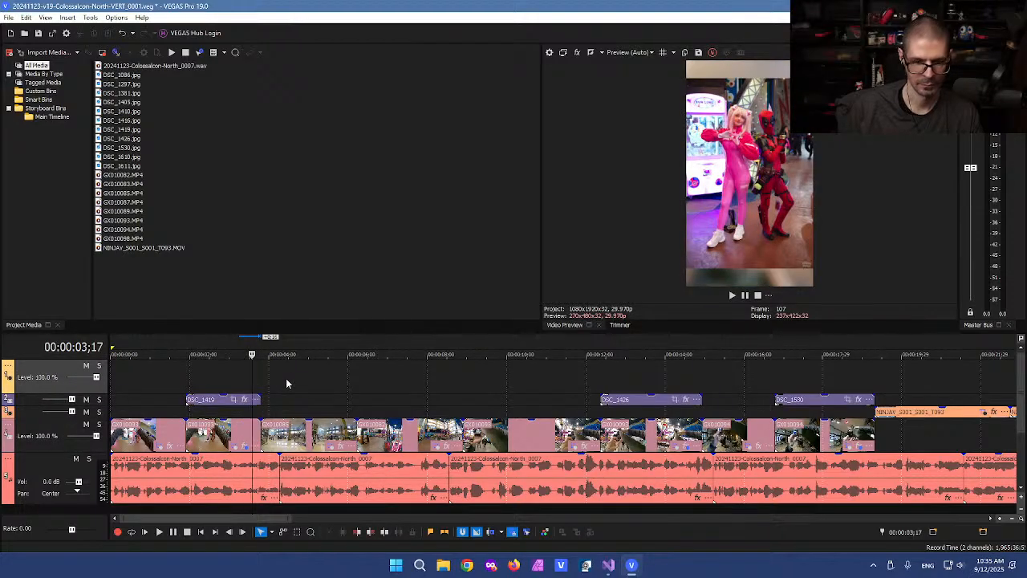
Step: Box-select all the photo events on the overlay track
scroll(228, 388, down, 5)
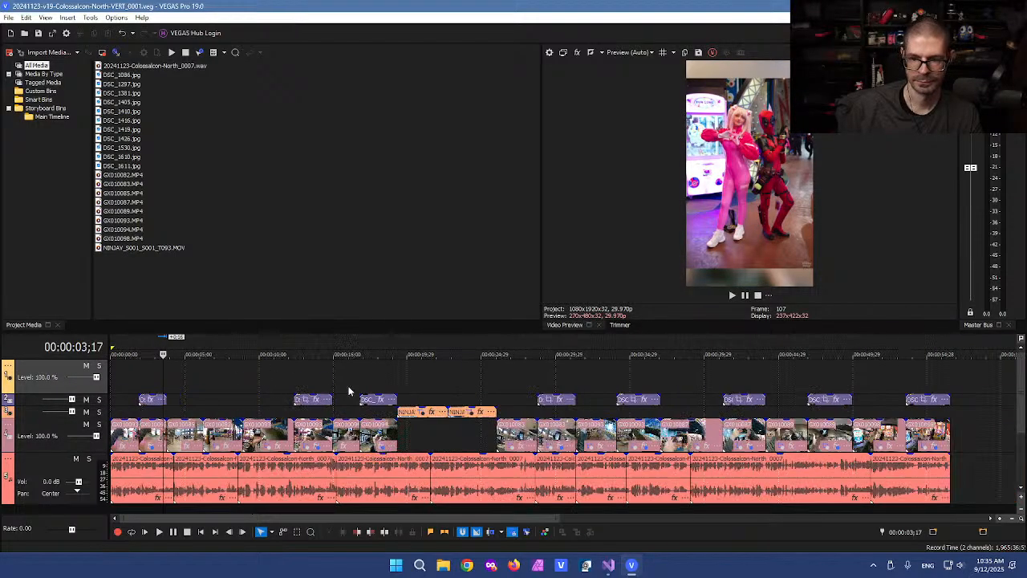
key(d)
drag(702, 376, 118, 401)
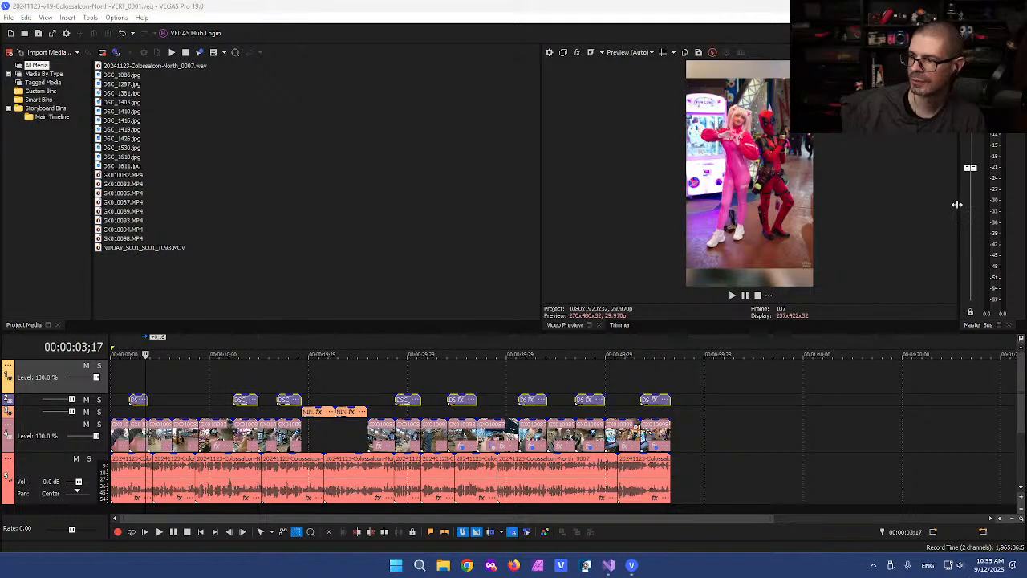
click(90, 18)
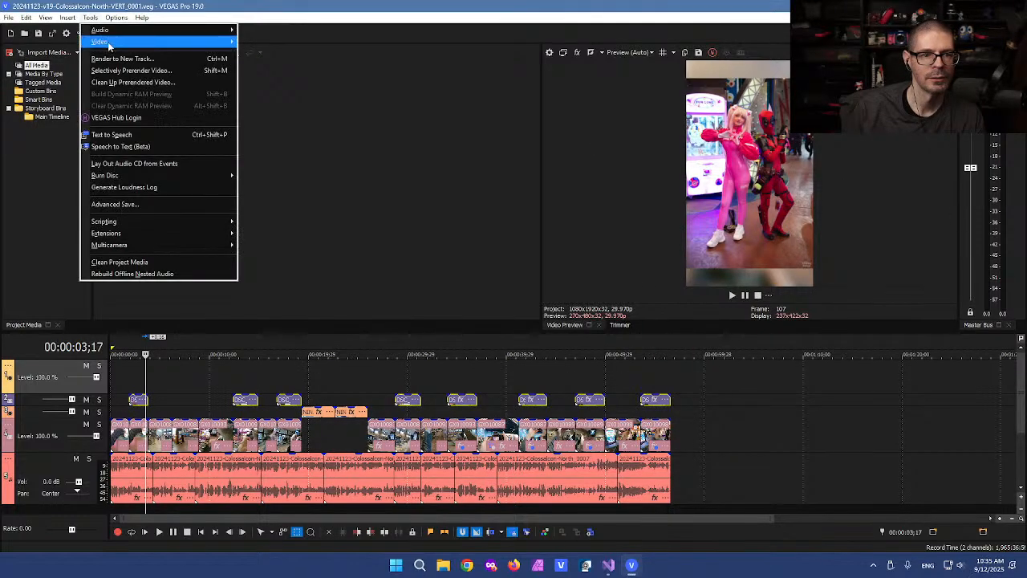
Step: Run the TWOC-Vegas-Pro.dll script and add EXIF text overlays above the selected photos
mouse_move(201, 222)
click(272, 221)
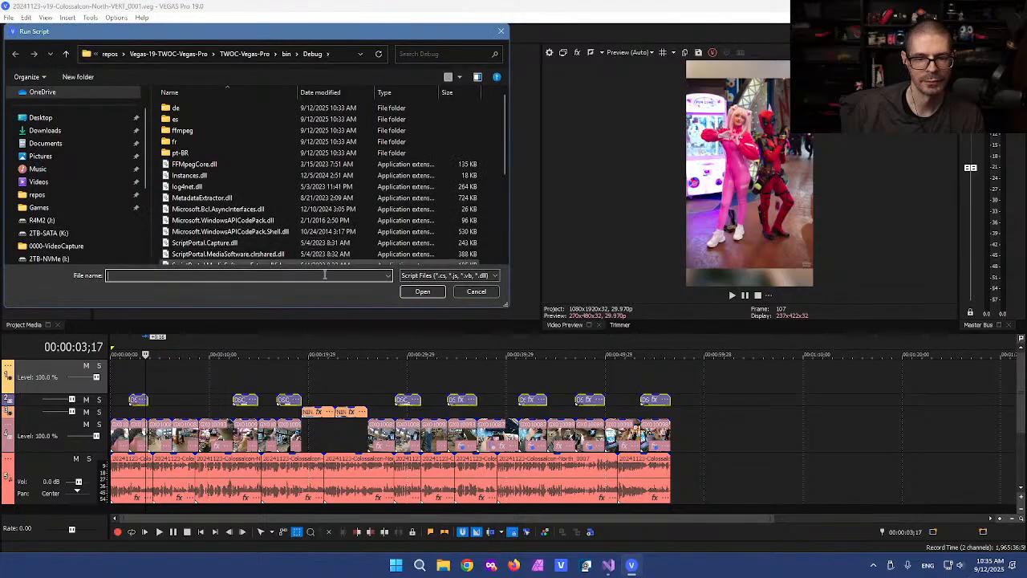
click(228, 247)
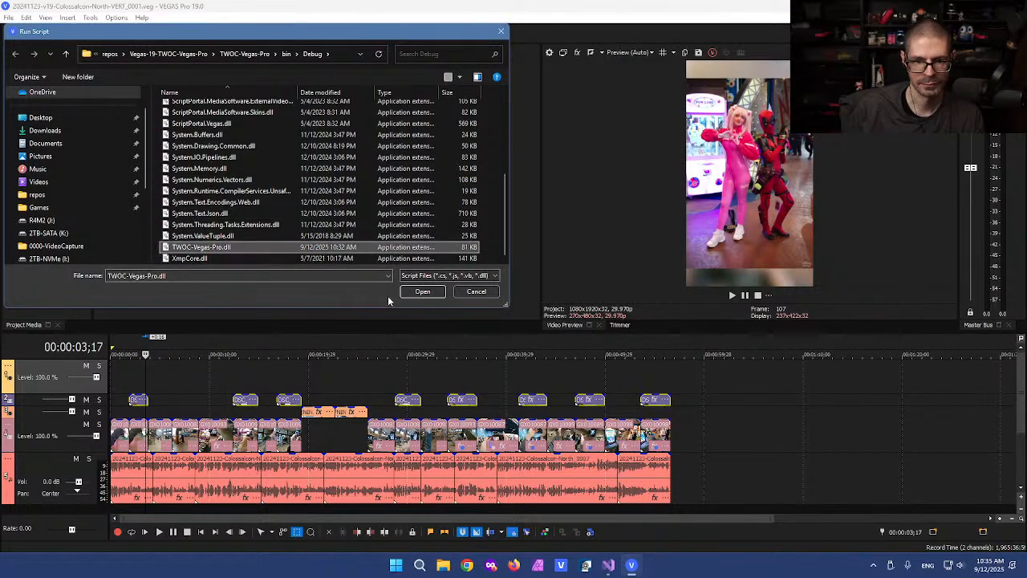
click(420, 290)
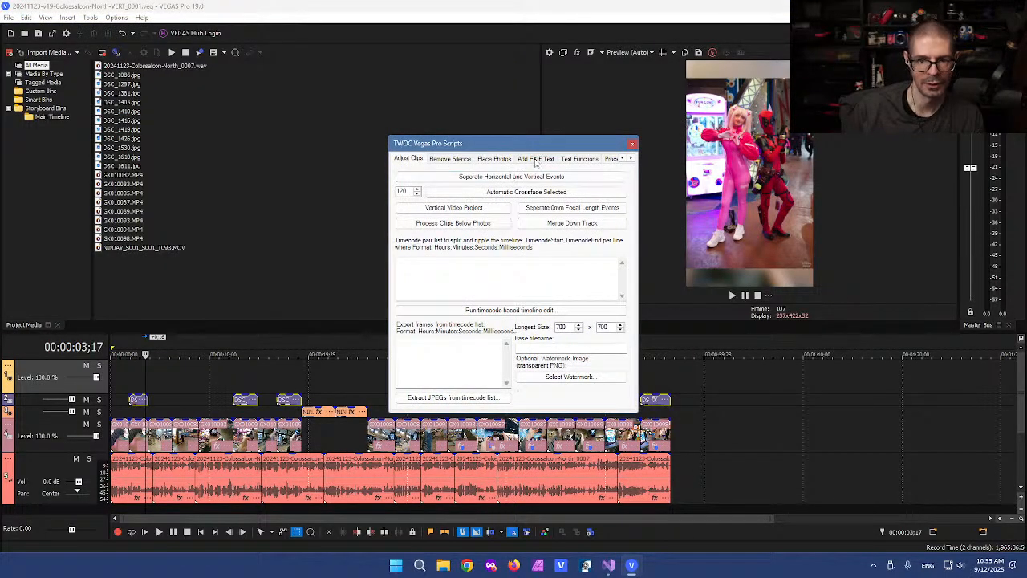
click(536, 158)
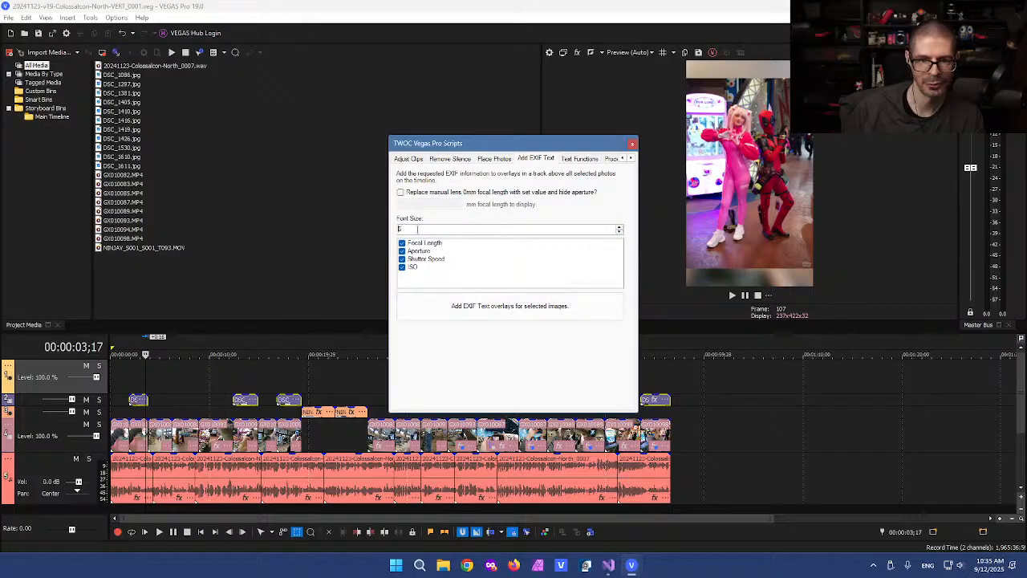
click(490, 308)
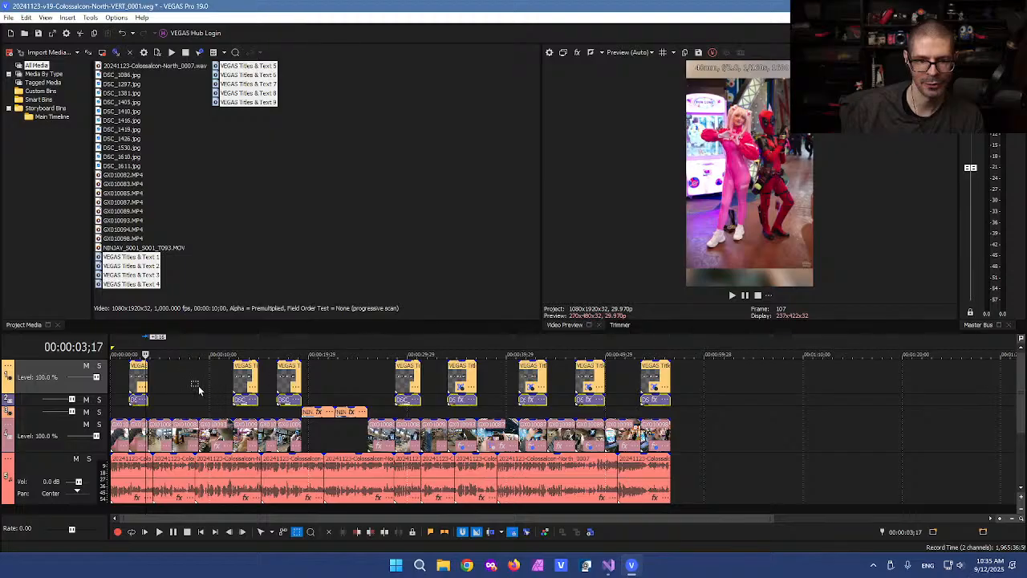
click(141, 374)
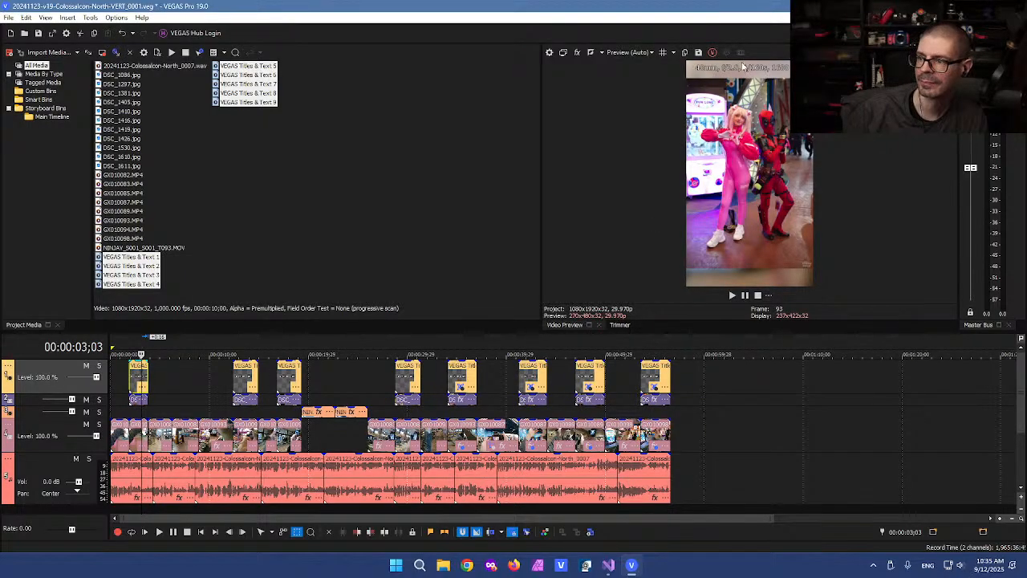
Step: Widen the Video Preview and move the playhead to 00:00:10;03
drag(540, 142, 464, 142)
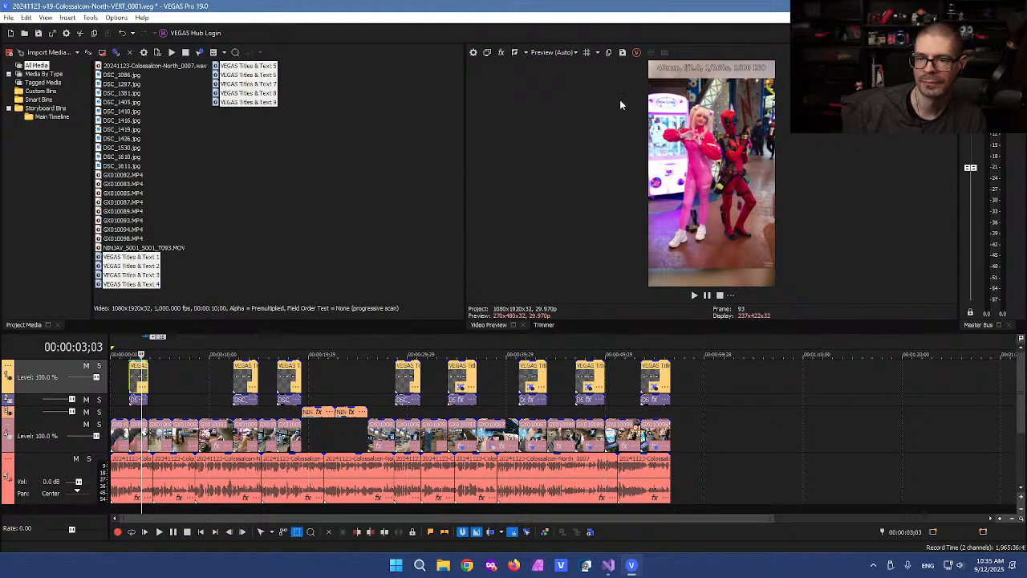
click(210, 378)
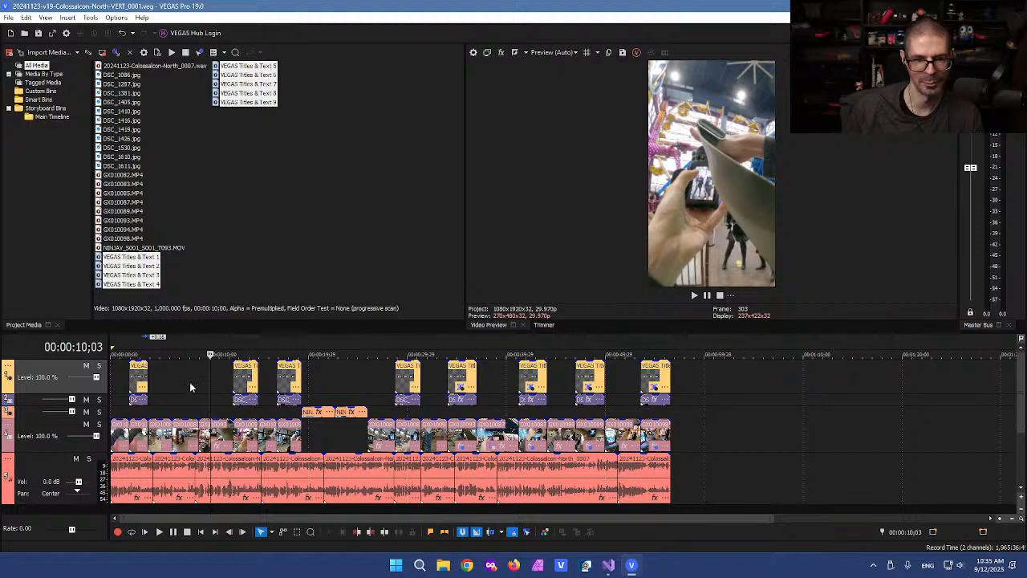
scroll(224, 375, up, 3)
Step: Check the EXIF caption on each photo, from the first through the one near 54 seconds
click(169, 379)
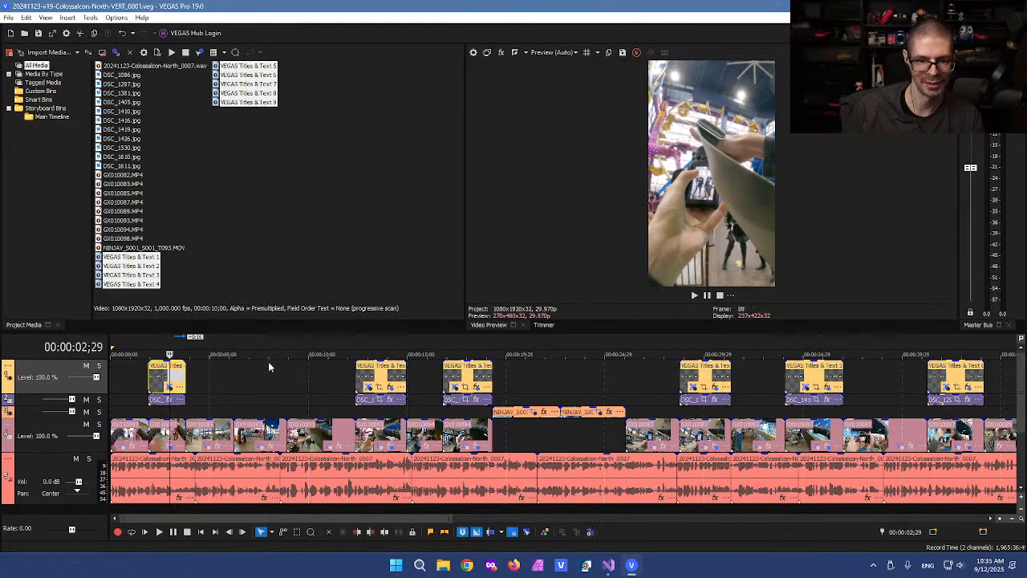
click(389, 376)
click(463, 374)
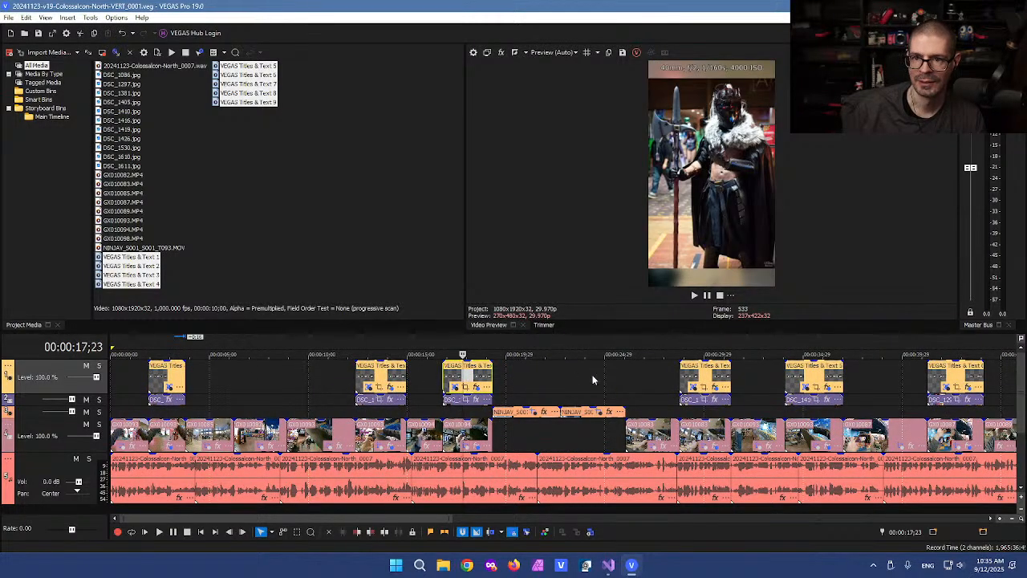
click(706, 375)
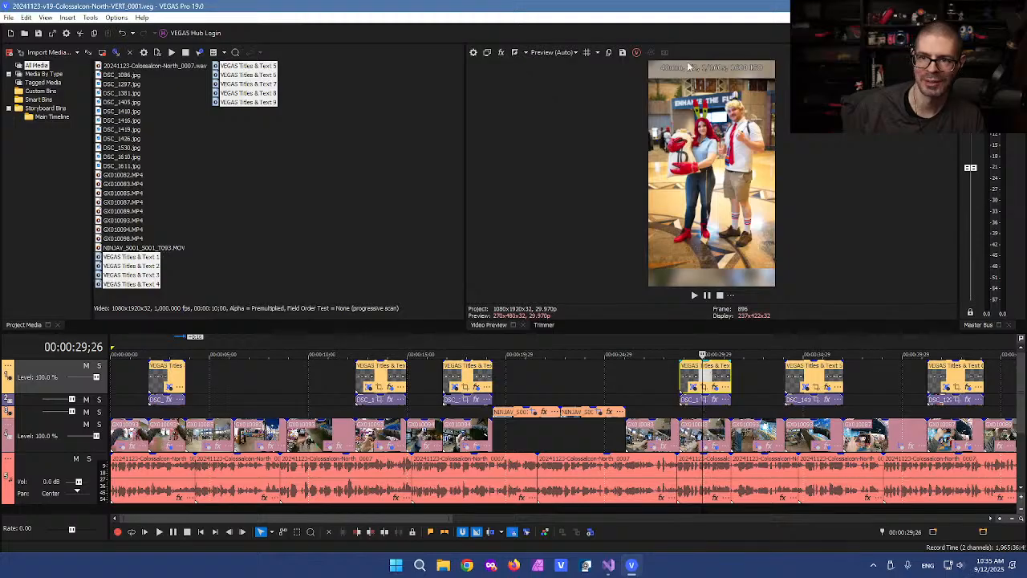
click(814, 376)
click(957, 377)
scroll(957, 377, down, 1)
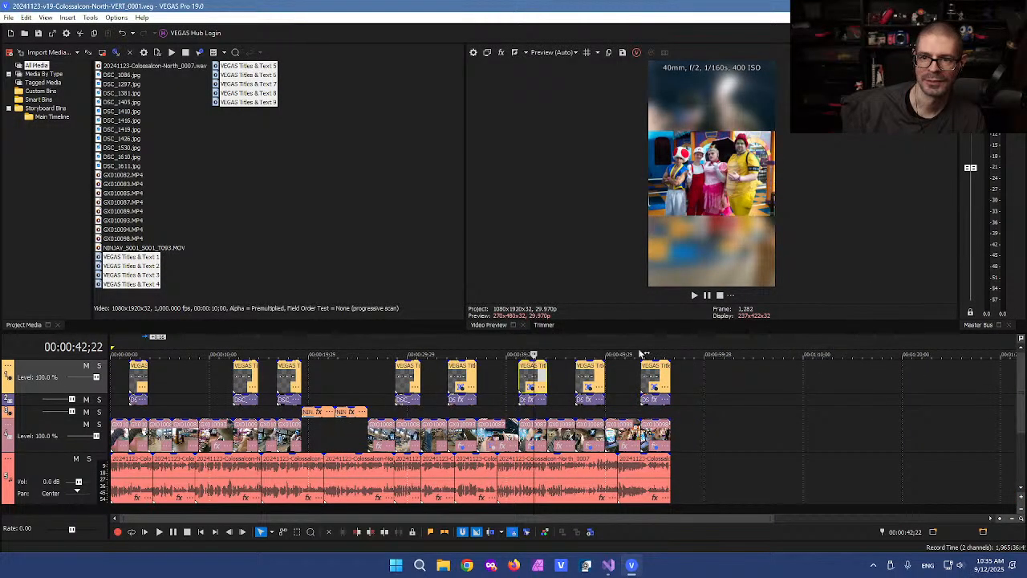
click(591, 379)
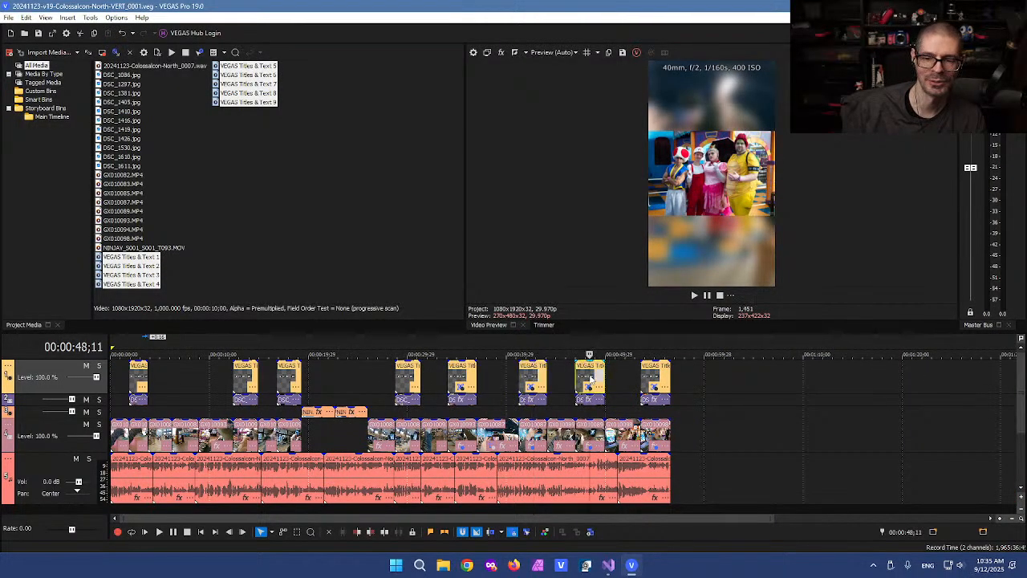
click(656, 379)
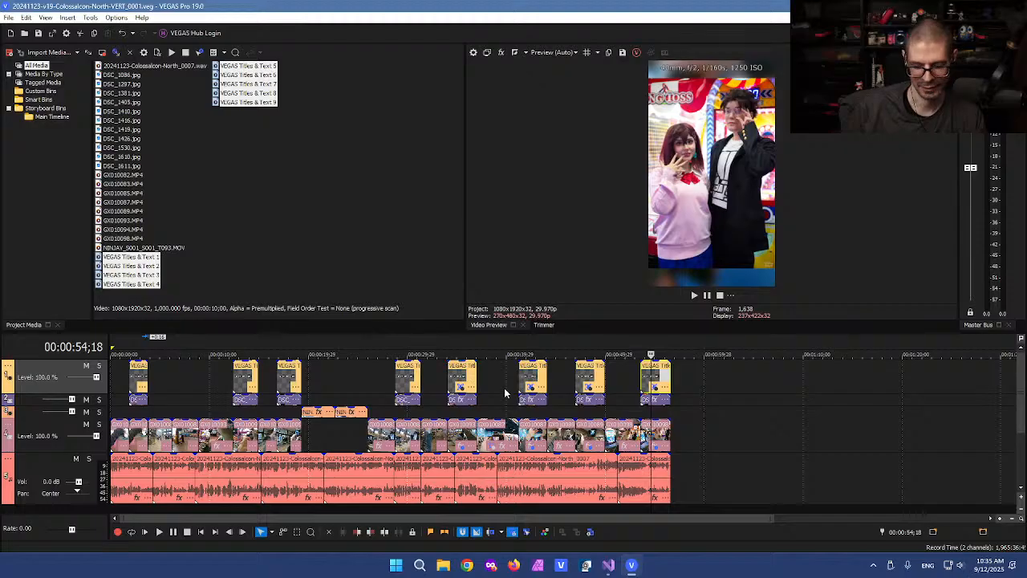
Step: Deselect the new title items in the media list and park the playhead at 00:00:09;13
click(344, 275)
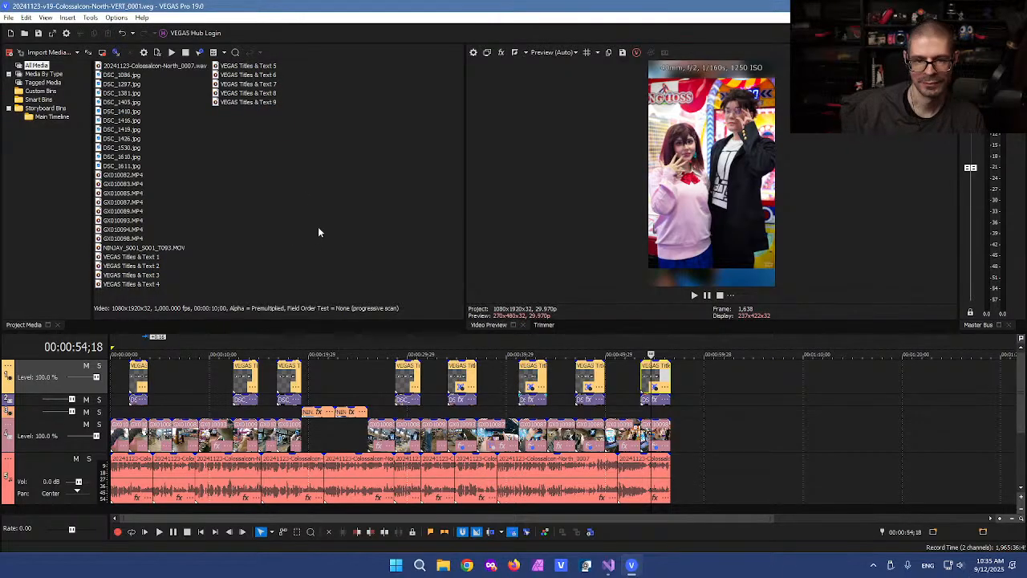
click(347, 380)
click(327, 376)
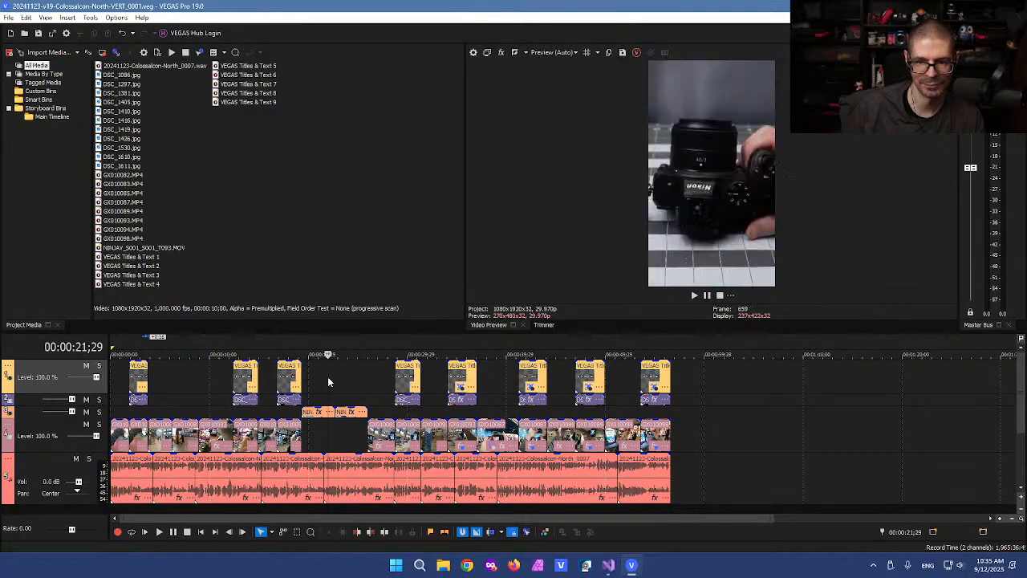
click(204, 376)
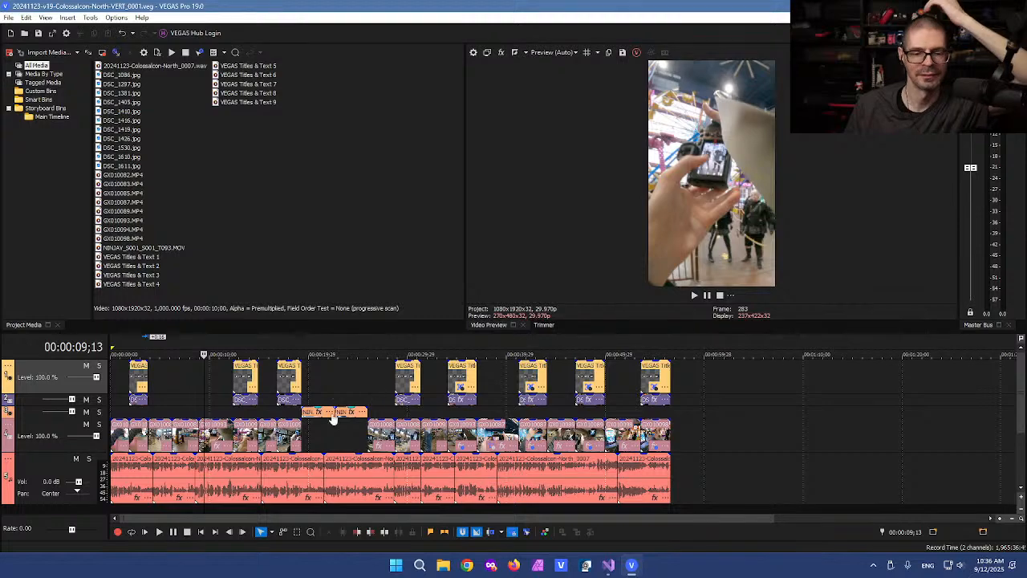
click(9, 17)
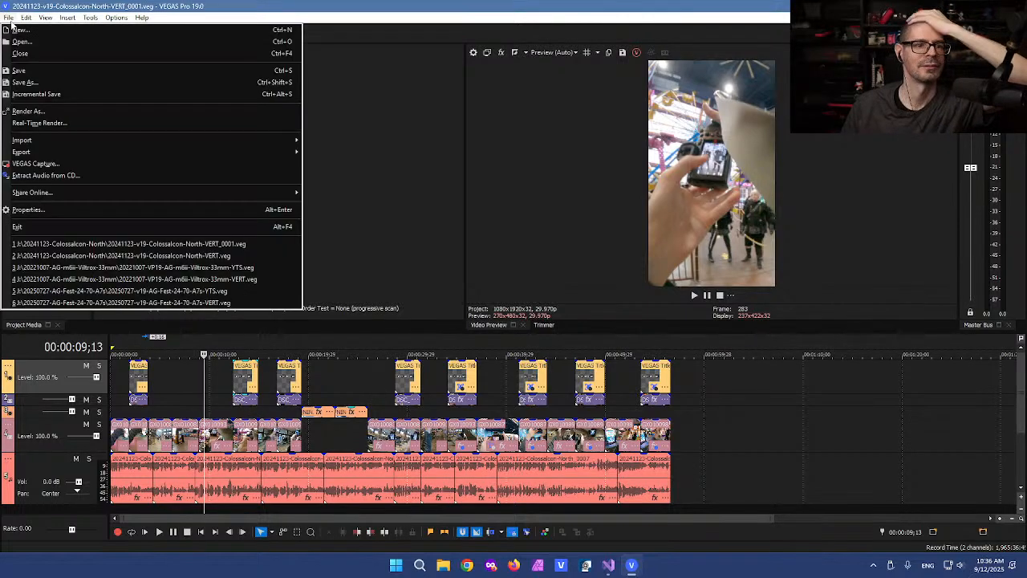
Step: Render to 20241123-v19-Colossalcon-North-VERT_0001.mp4 with the MAGIX AVC/AAC SJW 9:16 1080p 29.97 fps template
click(104, 111)
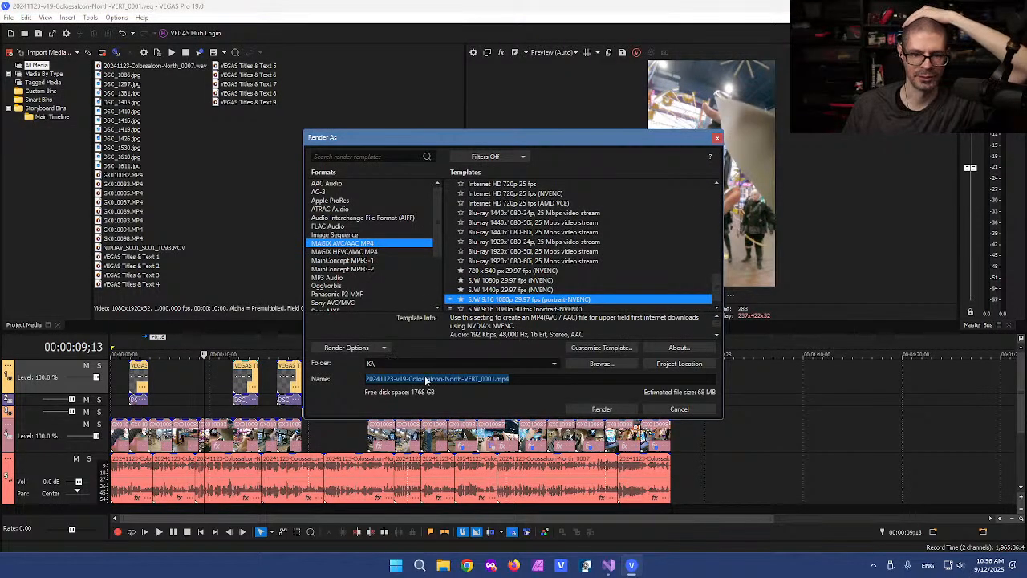
scroll(483, 303, down, 1)
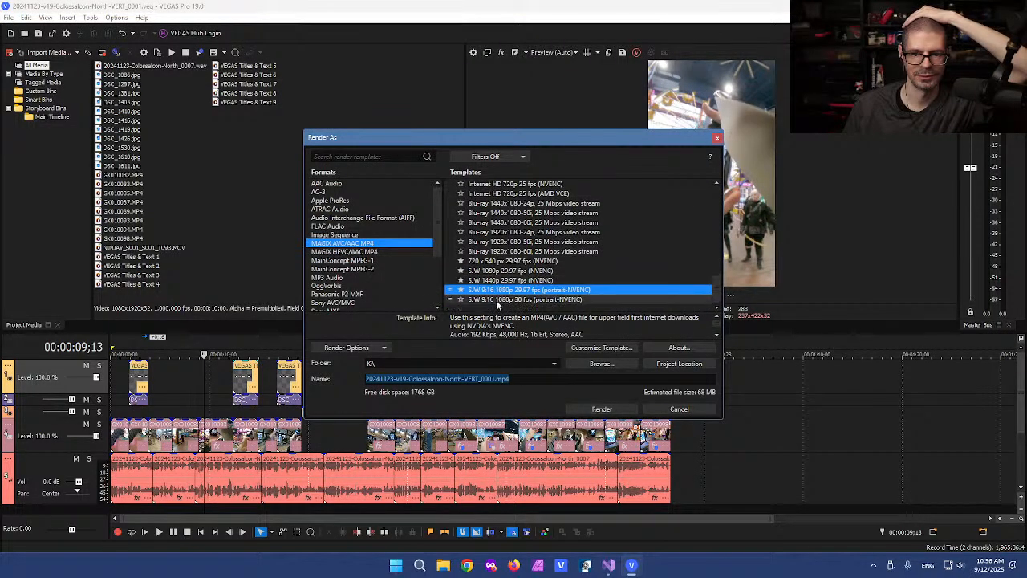
click(494, 289)
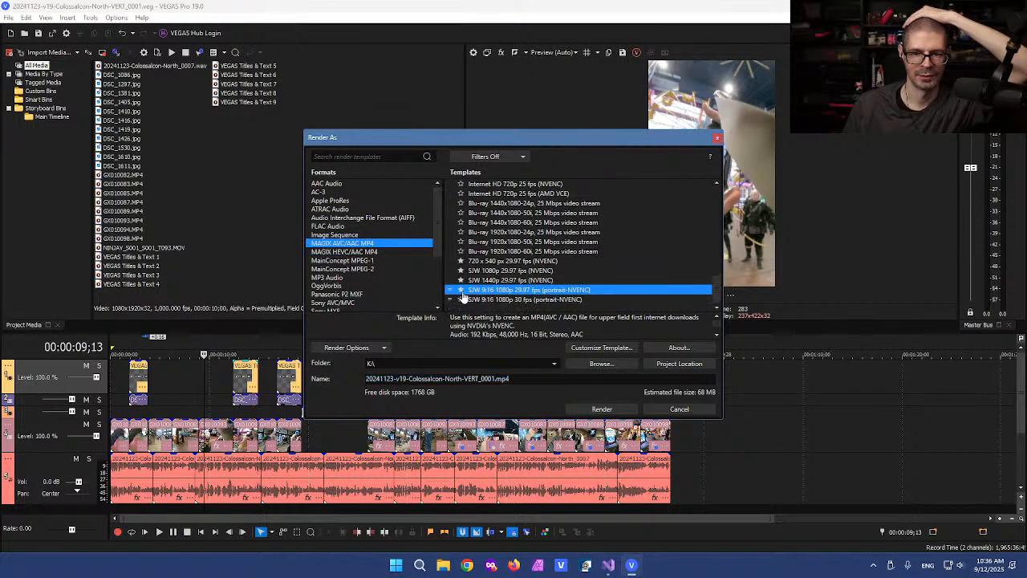
click(595, 410)
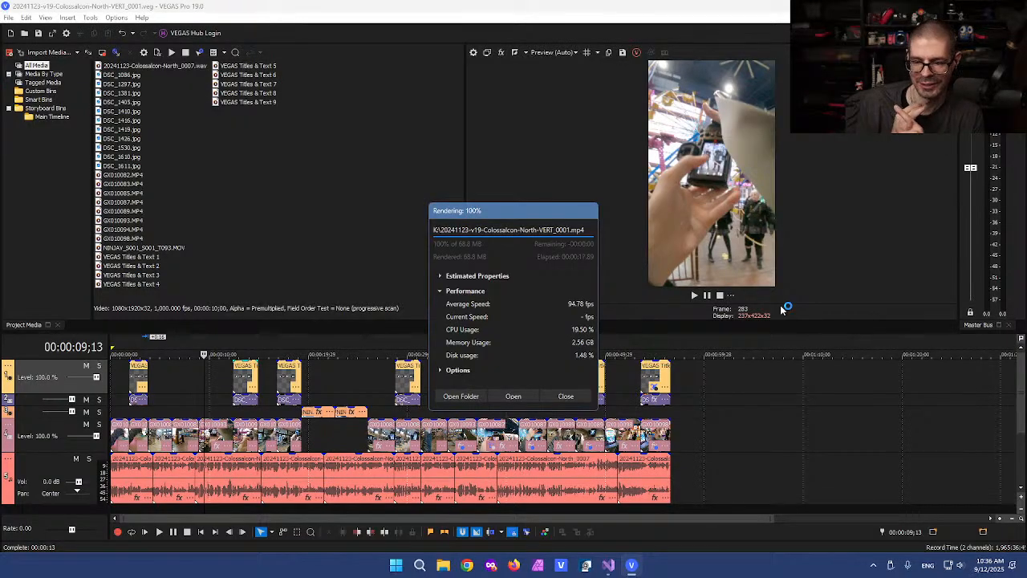
click(566, 395)
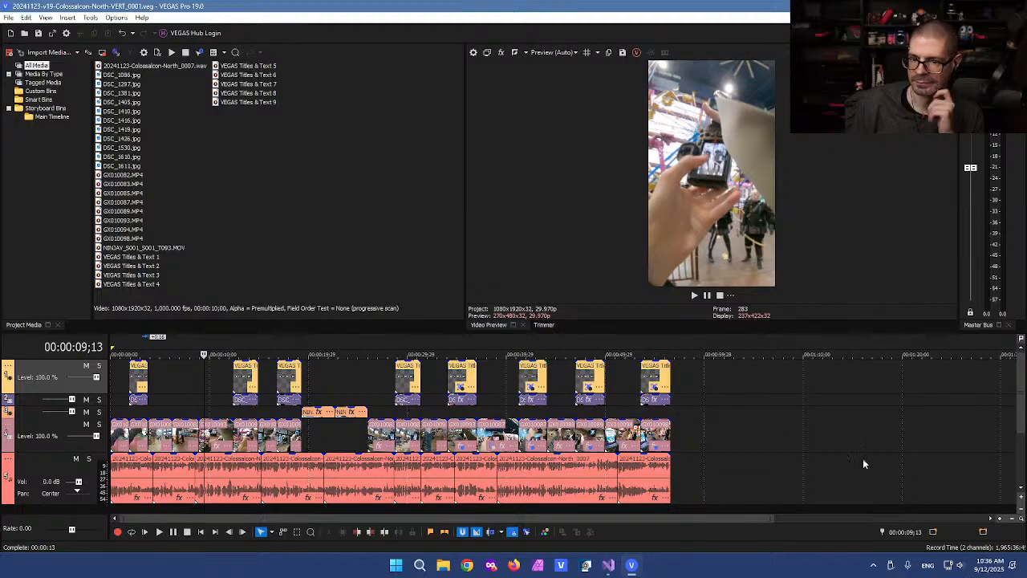
click(724, 369)
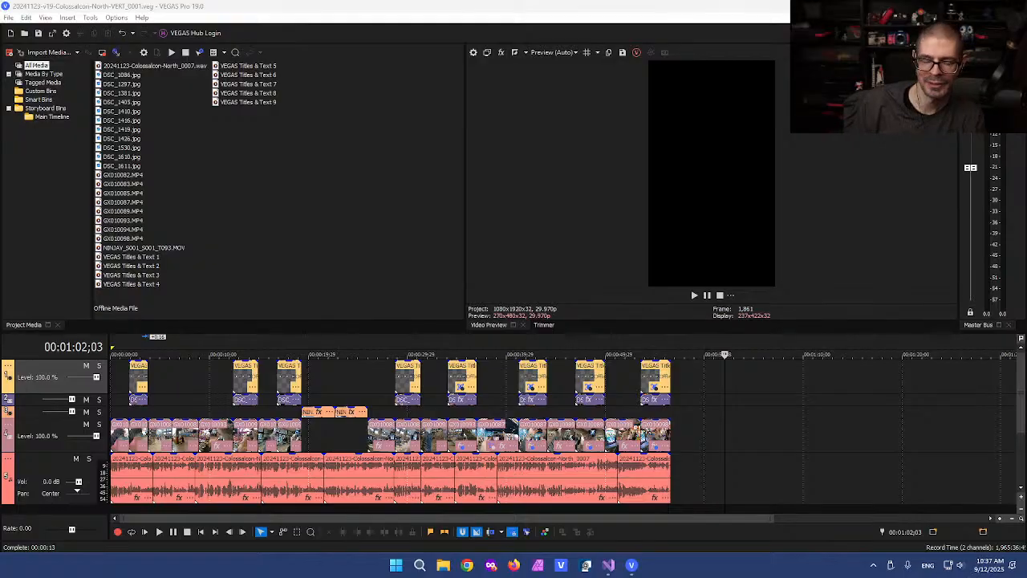
click(362, 386)
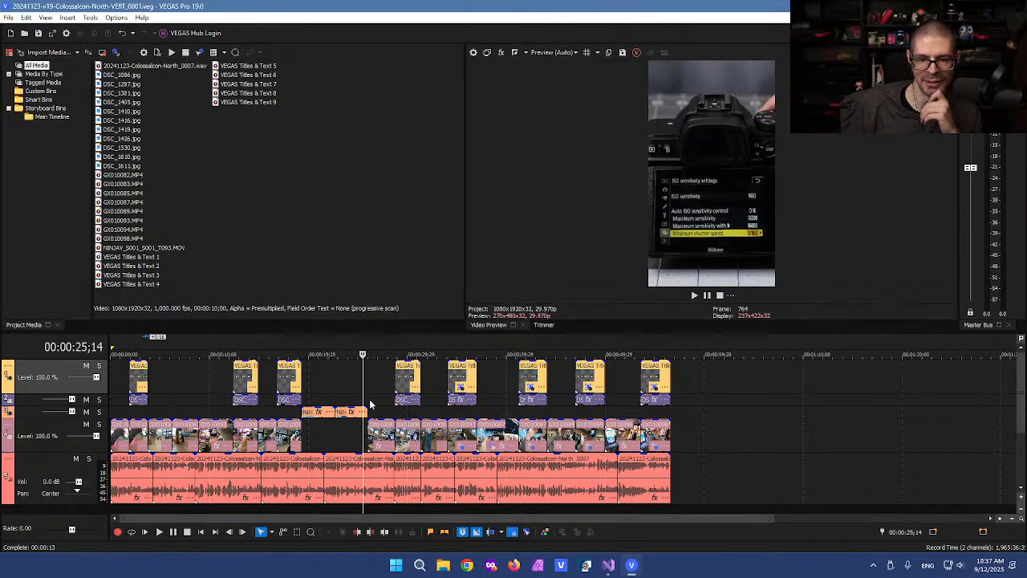
click(376, 404)
click(411, 415)
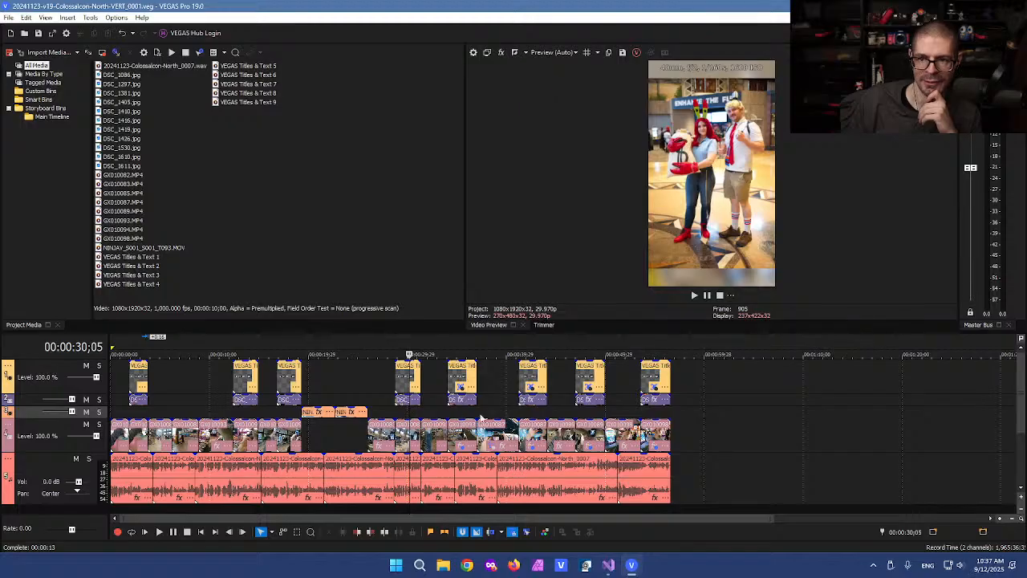
click(461, 415)
click(528, 413)
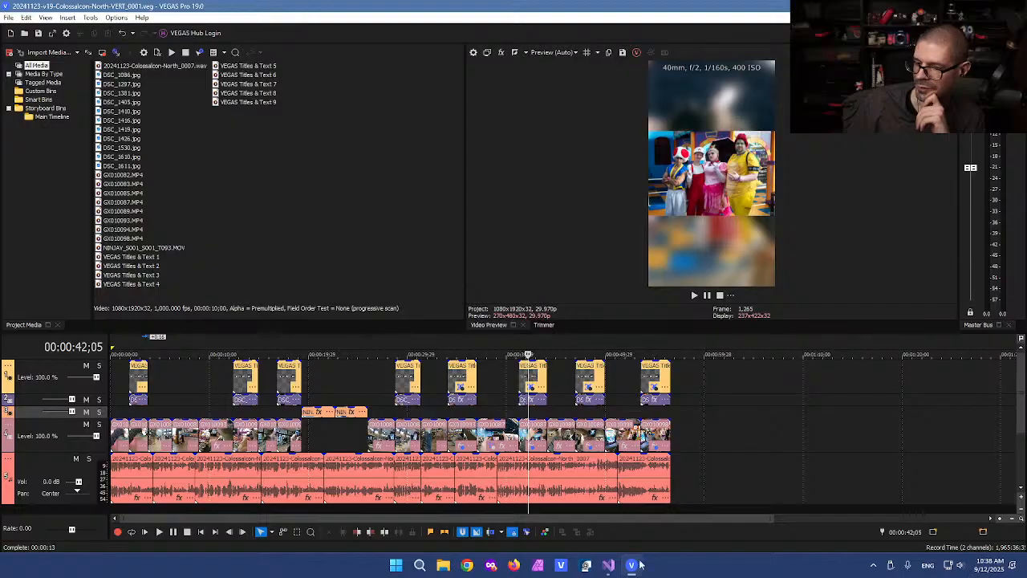
Step: Load photographybanzai.com in Firefox and open the Canon M6 Mark II garden photowalk post
click(490, 564)
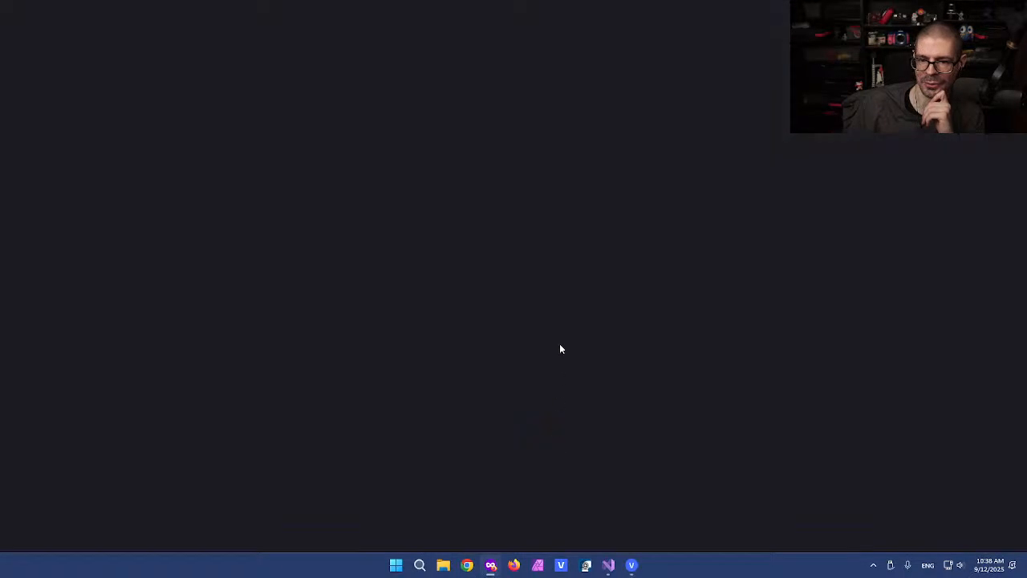
text(photo)
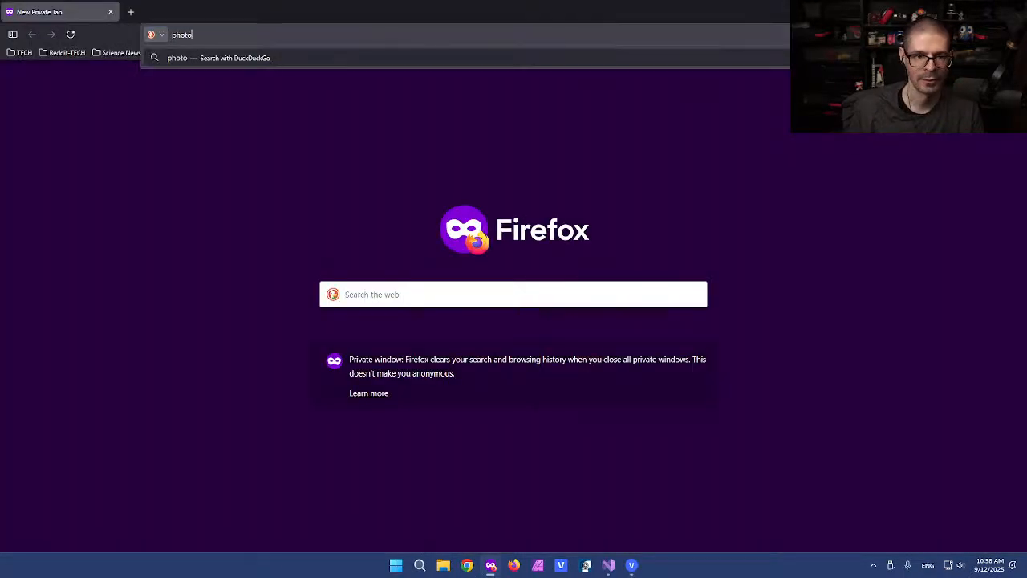
text(graphybanzai.com)
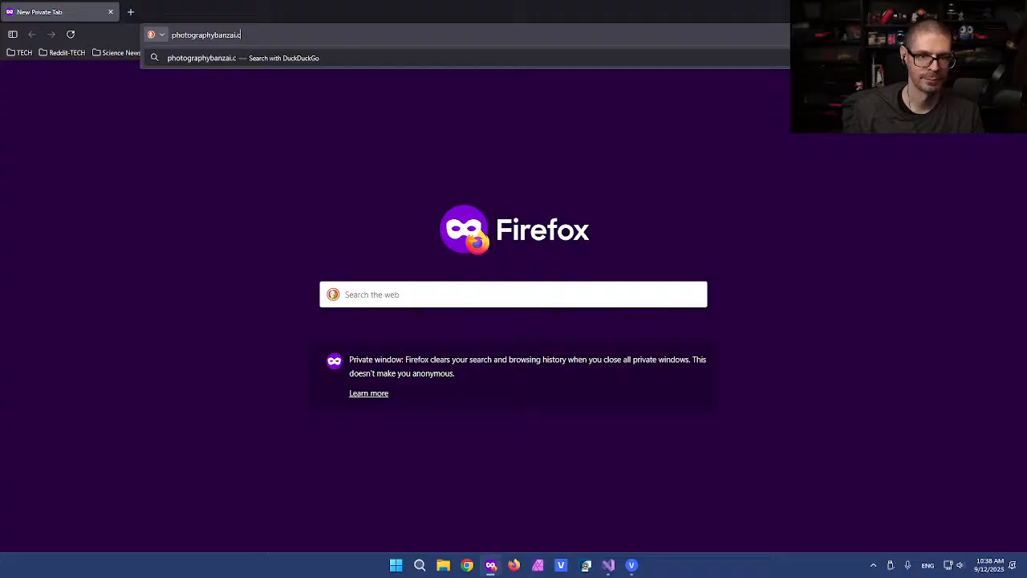
key(Return)
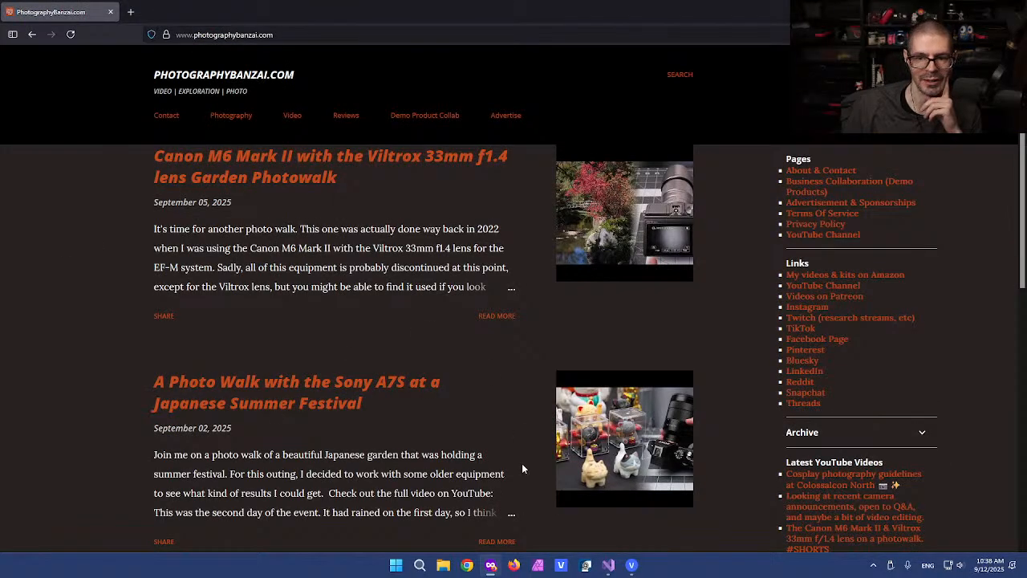
click(296, 186)
Step: Highlight the Canon M6 Mark II article's title text
scroll(144, 321, down, 3)
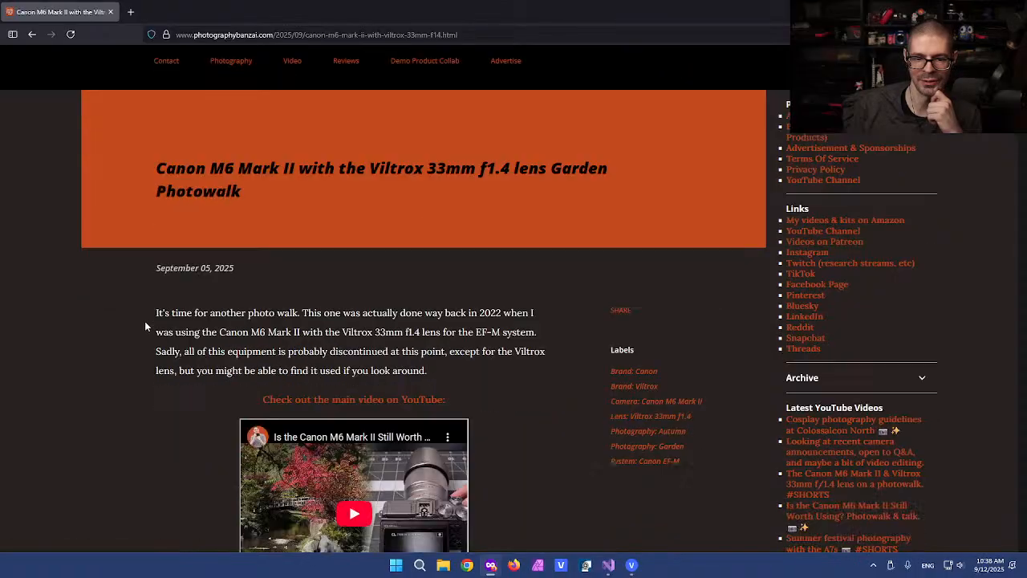
scroll(143, 322, up, 3)
drag(164, 223, 325, 248)
click(264, 214)
drag(226, 223, 347, 246)
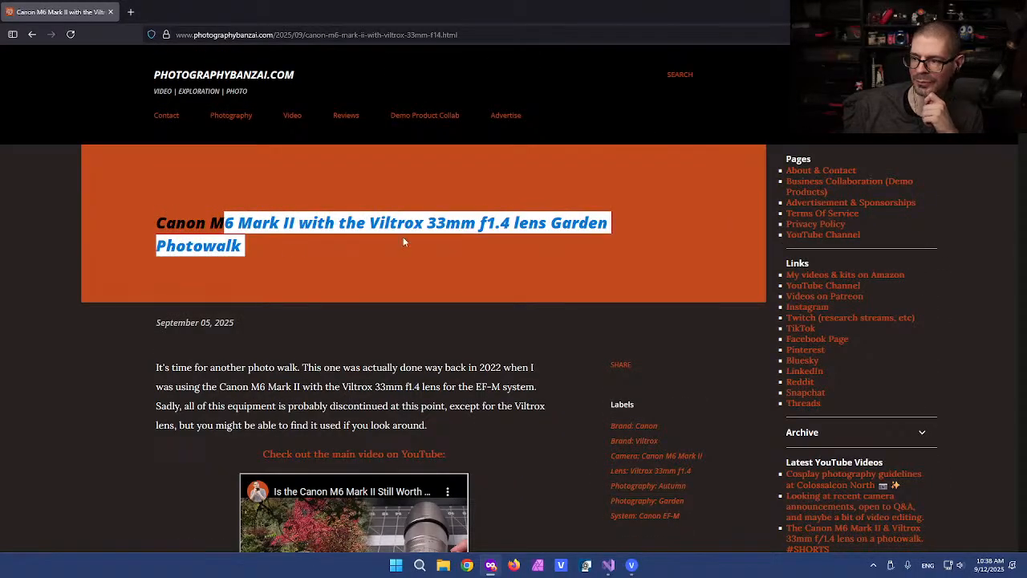
Step: Scroll through the Canon M6 Mark II article and clear the title highlight
scroll(479, 336, down, 3)
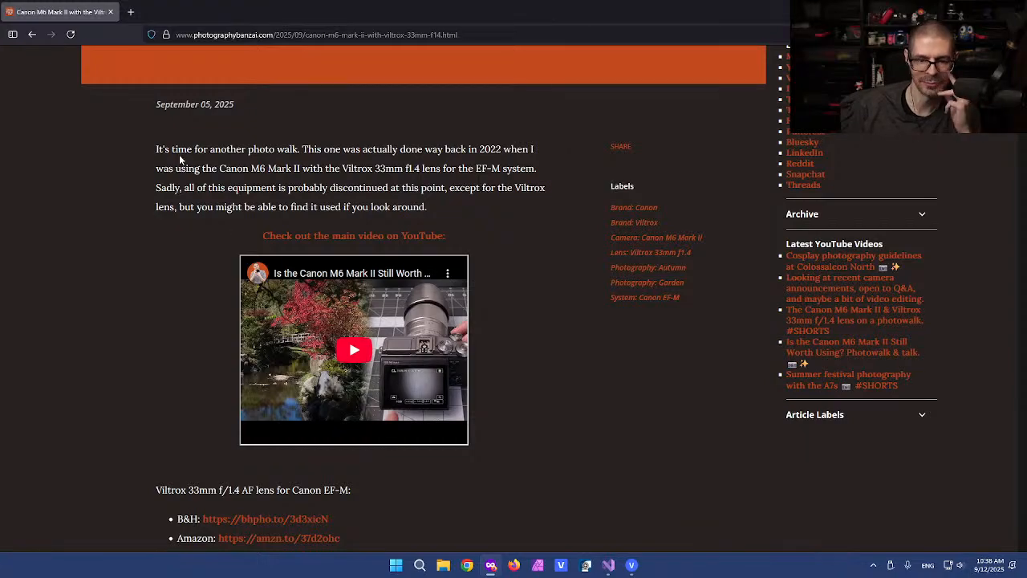
scroll(179, 160, down, 9)
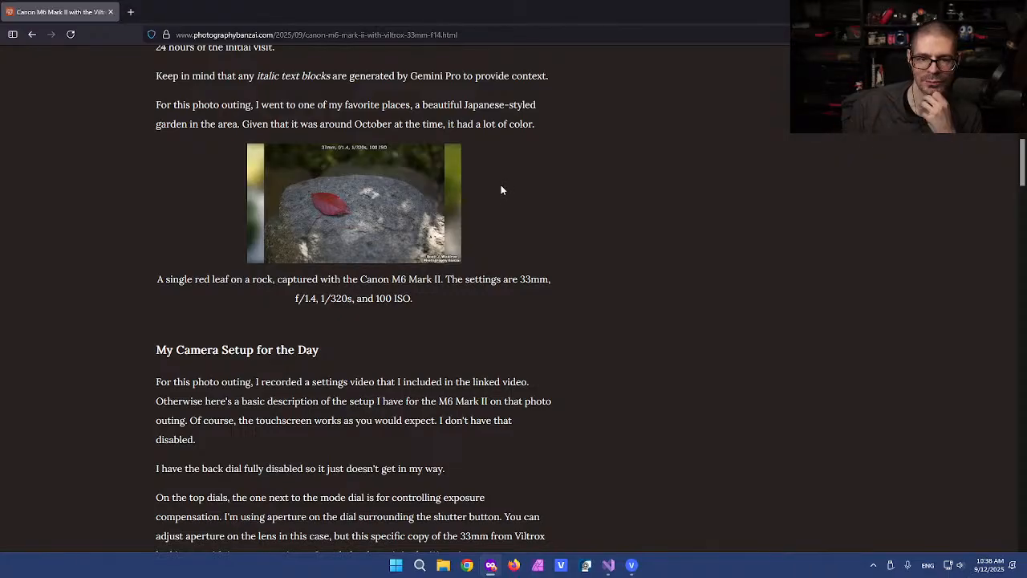
scroll(499, 189, down, 2)
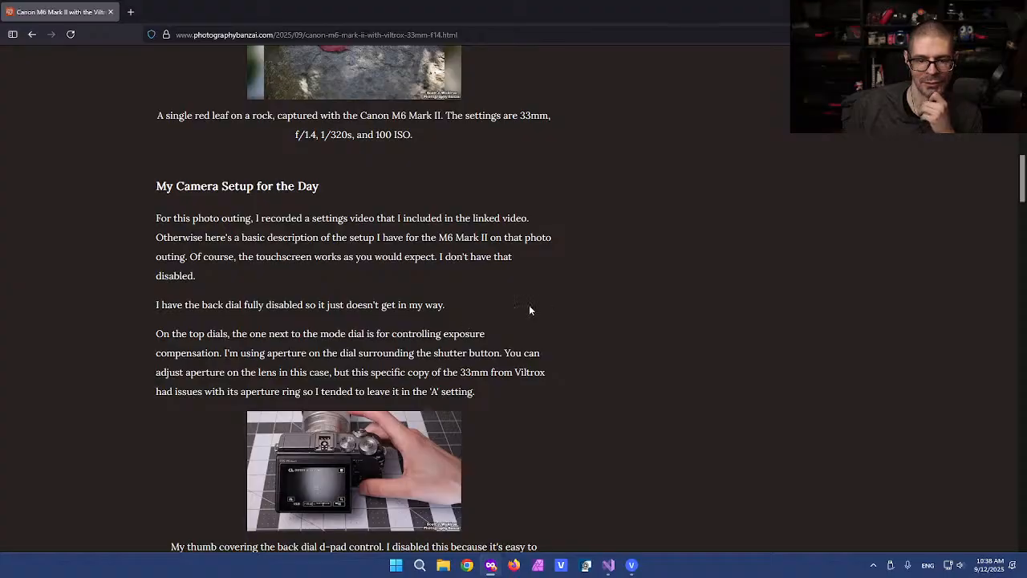
scroll(223, 173, down, 6)
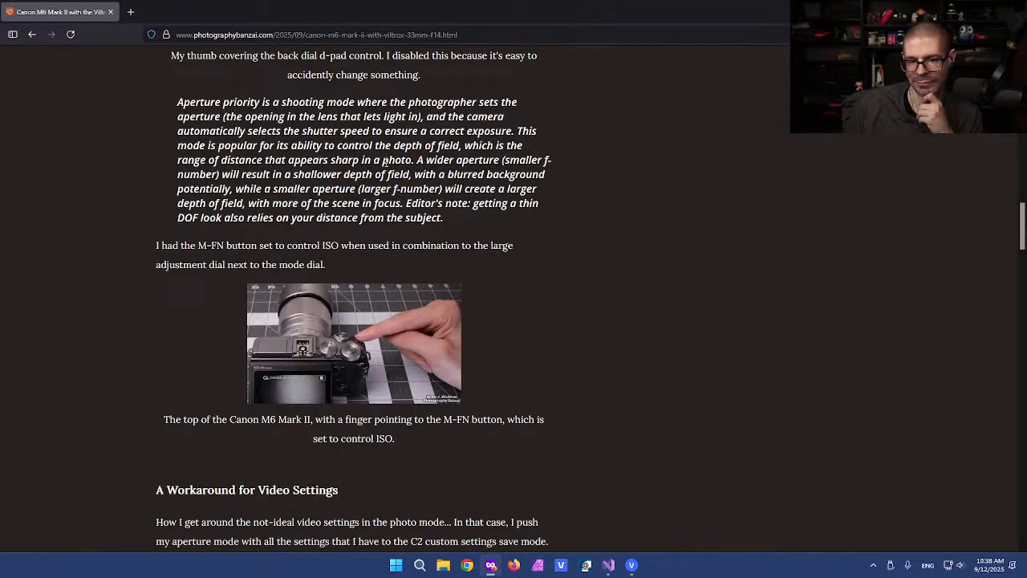
scroll(385, 163, down, 2)
scroll(319, 166, down, 4)
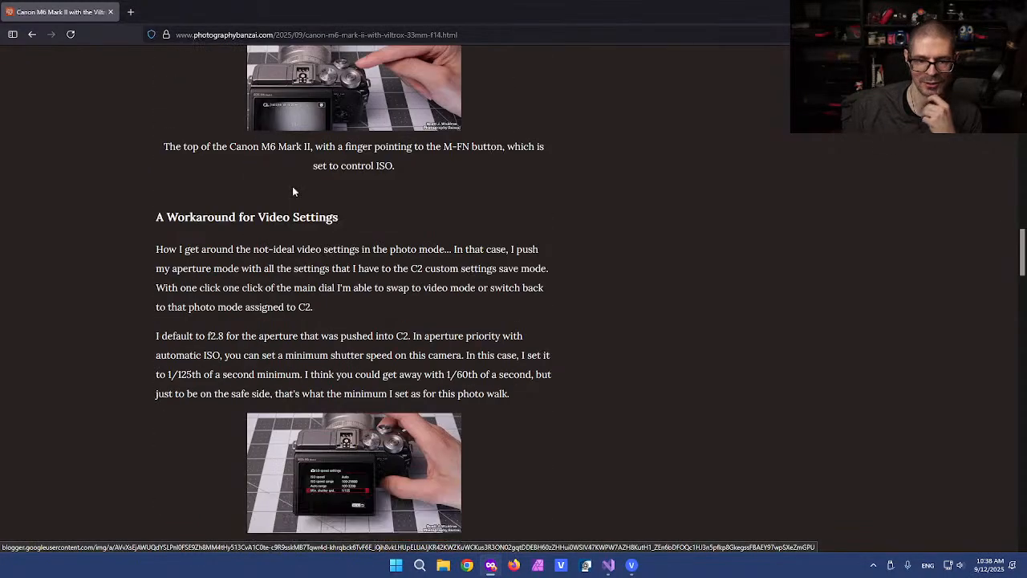
scroll(418, 193, down, 6)
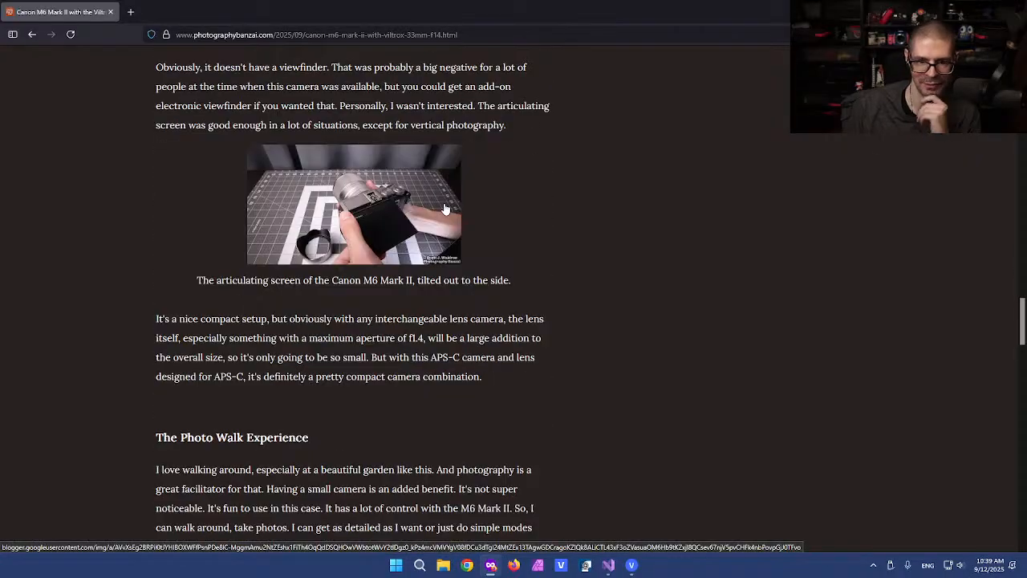
scroll(318, 164, down, 5)
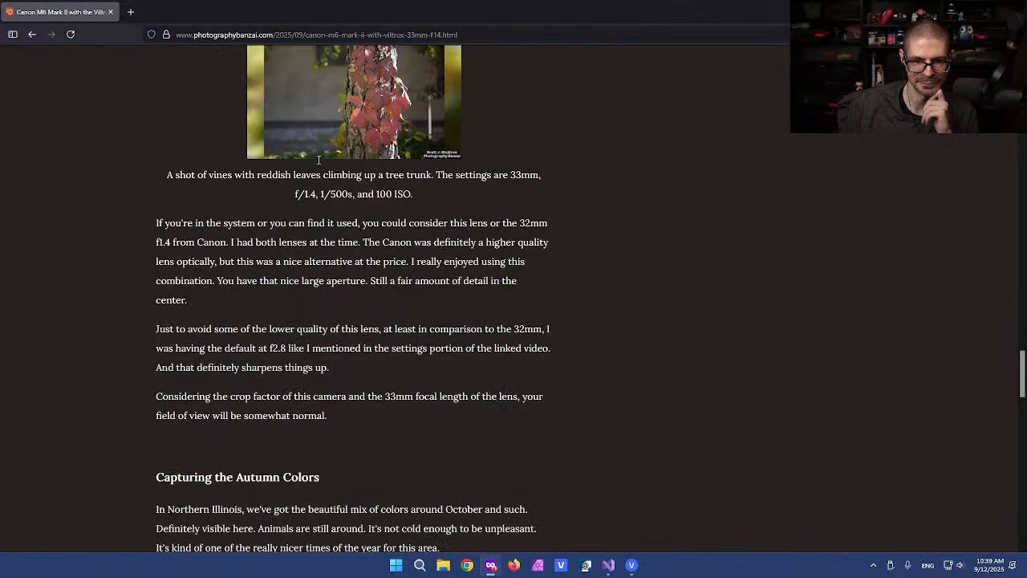
scroll(318, 159, down, 17)
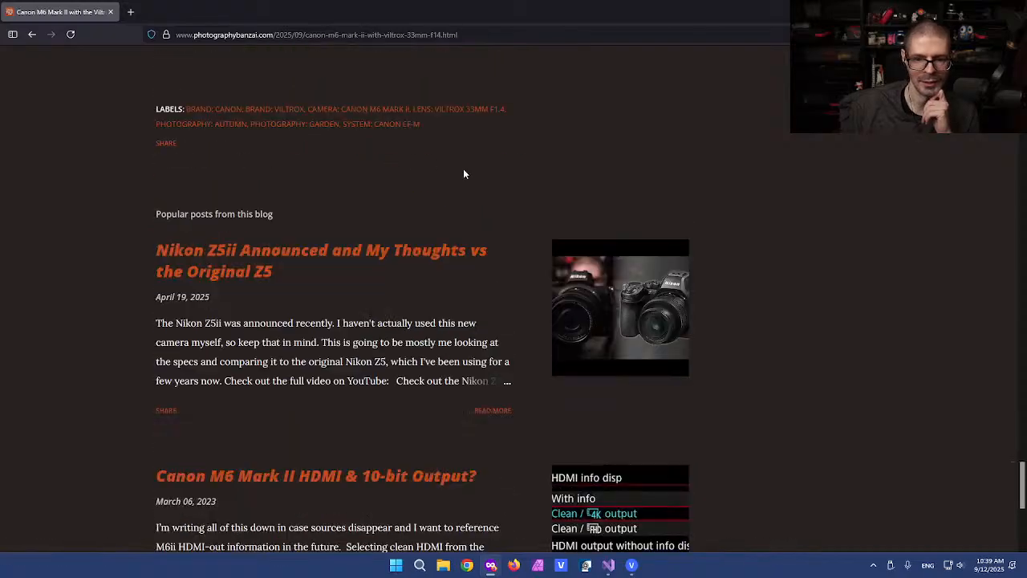
scroll(463, 173, up, 16)
scroll(470, 171, up, 18)
scroll(471, 175, up, 18)
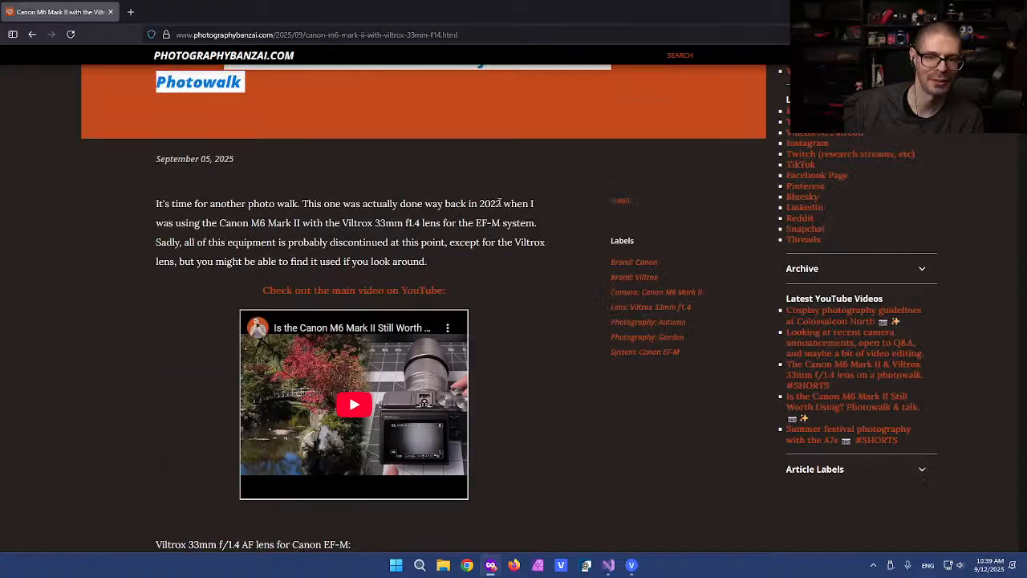
scroll(417, 191, up, 2)
click(320, 331)
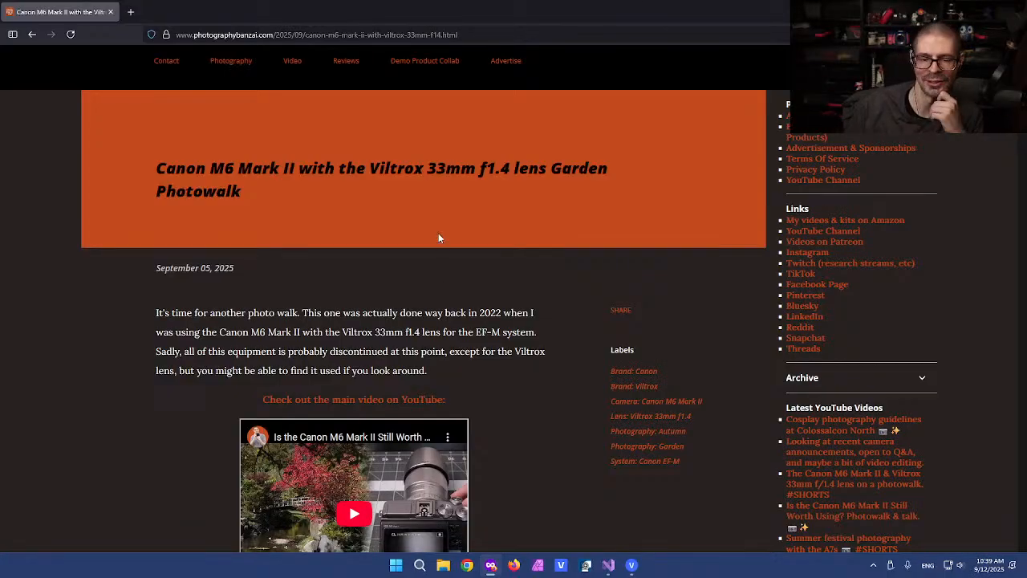
scroll(509, 331, down, 4)
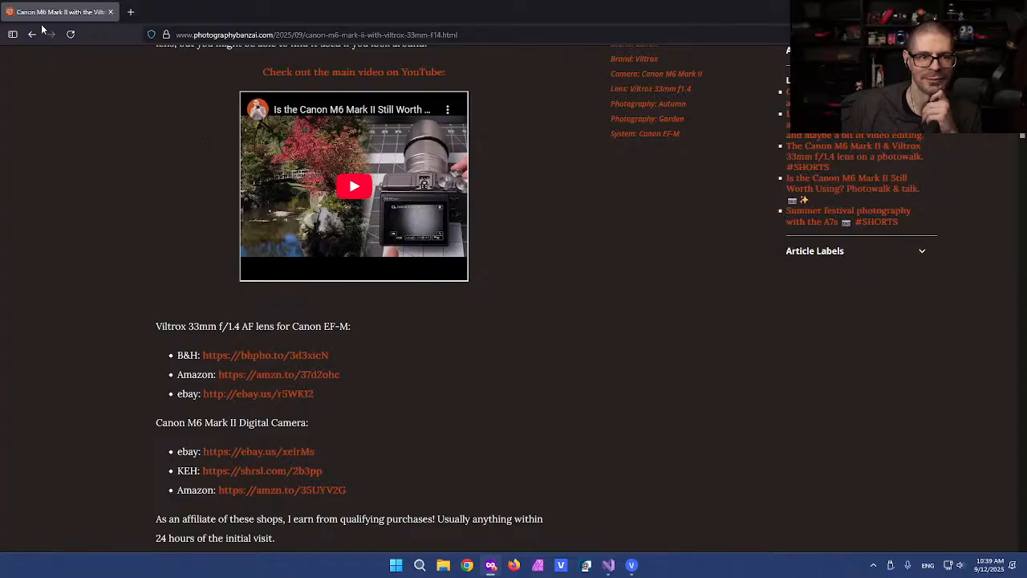
Step: Return to the blog's home page and open the Sony A7S summer festival article
click(32, 34)
scroll(148, 264, down, 6)
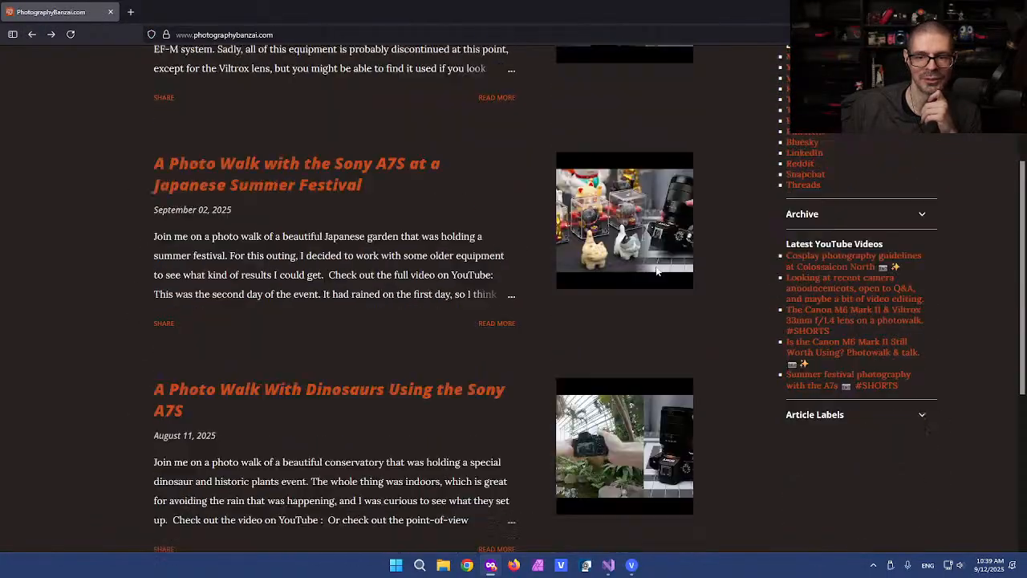
scroll(615, 250, down, 1)
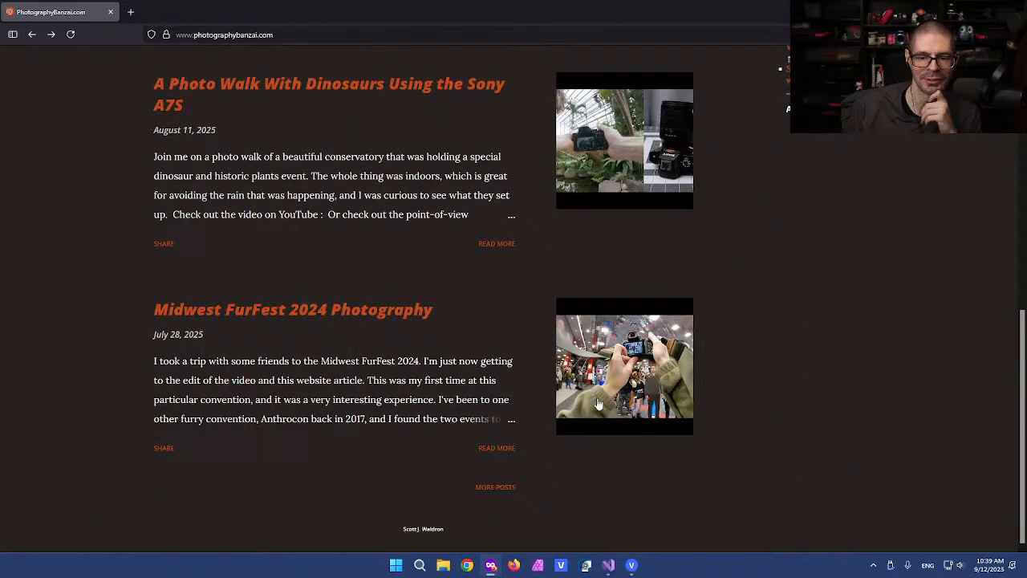
scroll(639, 278, up, 7)
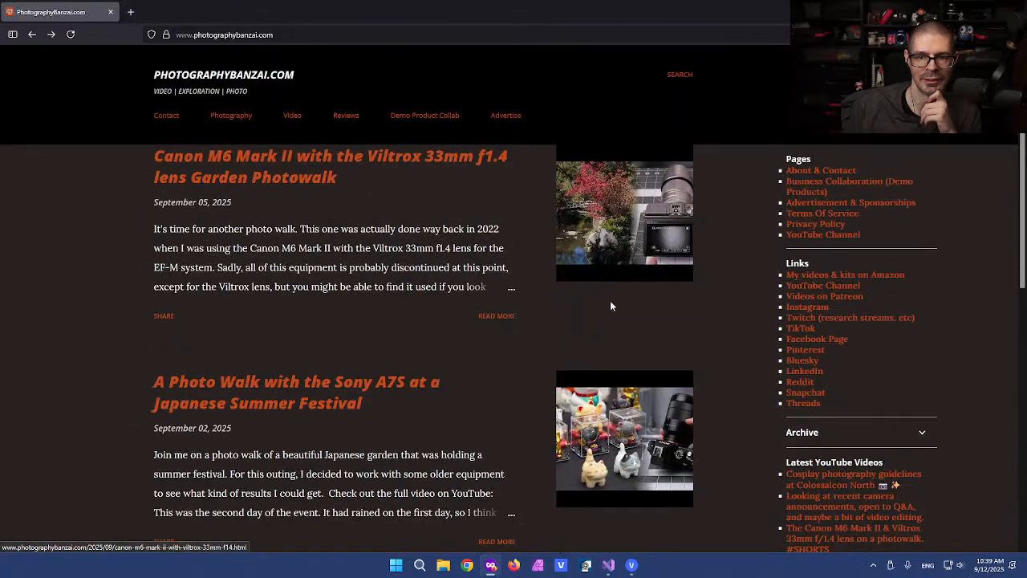
scroll(610, 306, down, 1)
click(269, 293)
Step: View the camera and garden stream photos enlarged in the Sony A7S article
scroll(141, 389, down, 3)
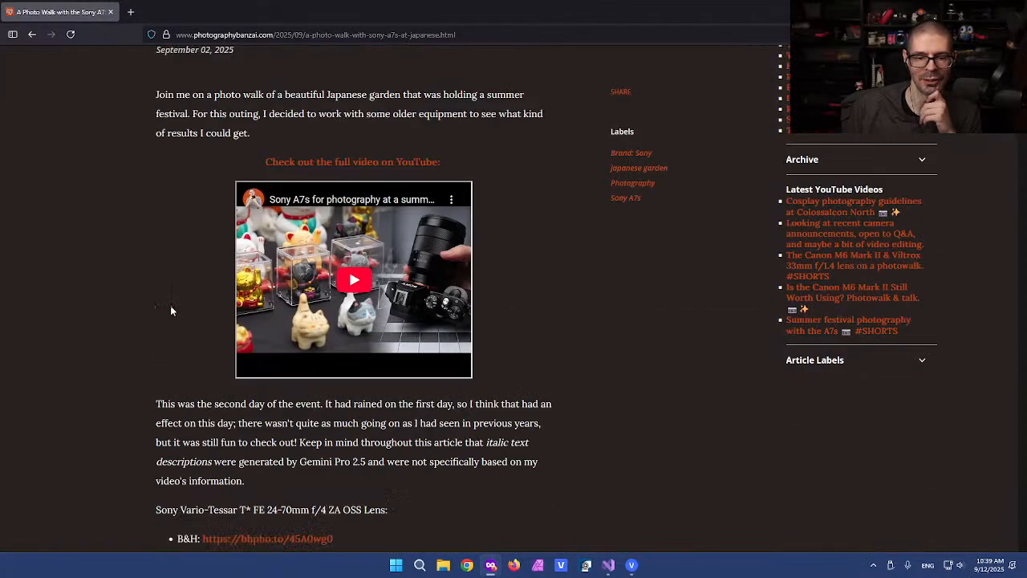
scroll(343, 265, up, 1)
scroll(130, 305, down, 8)
scroll(131, 311, down, 3)
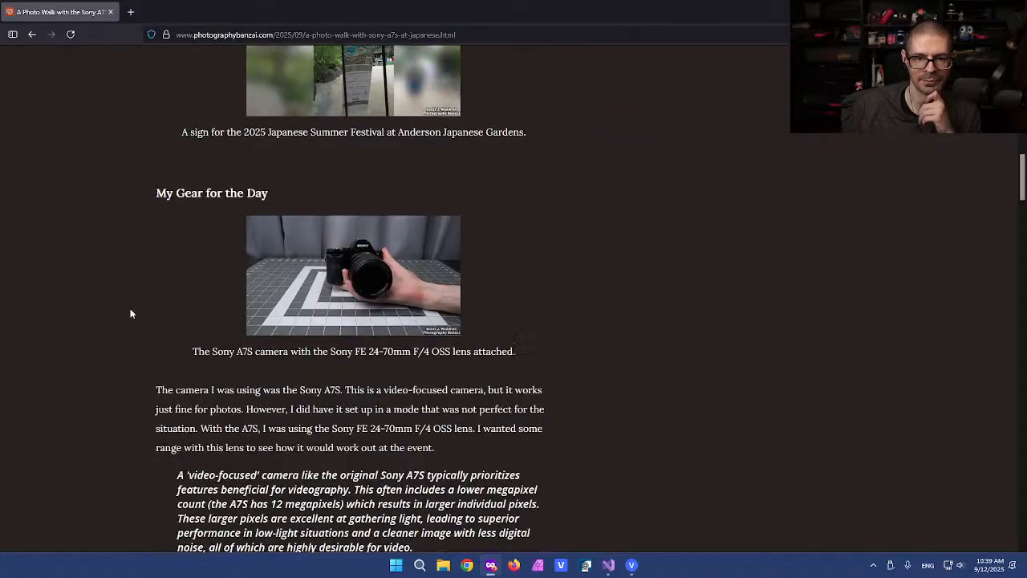
scroll(369, 200, down, 3)
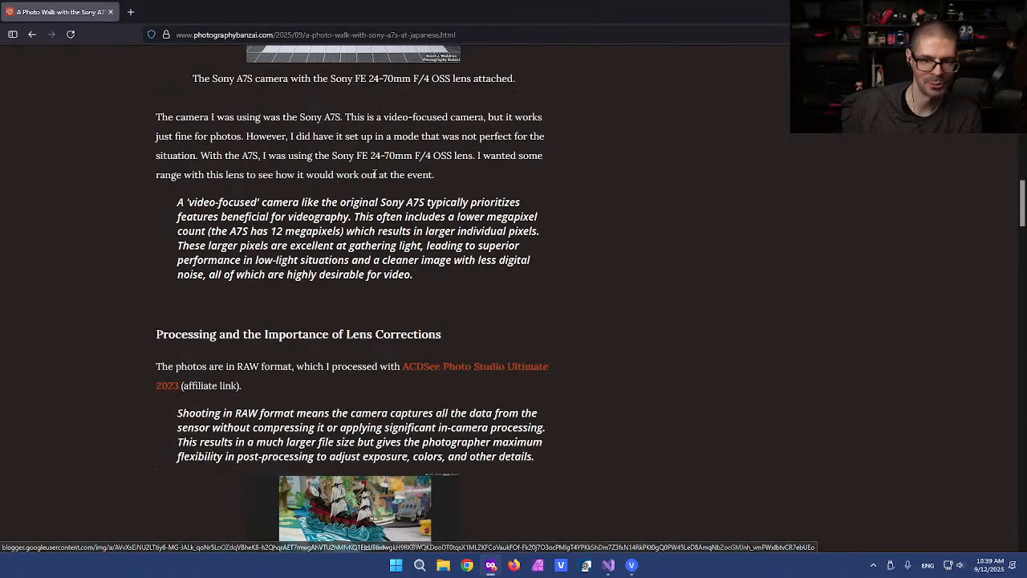
scroll(367, 215, up, 4)
click(367, 215)
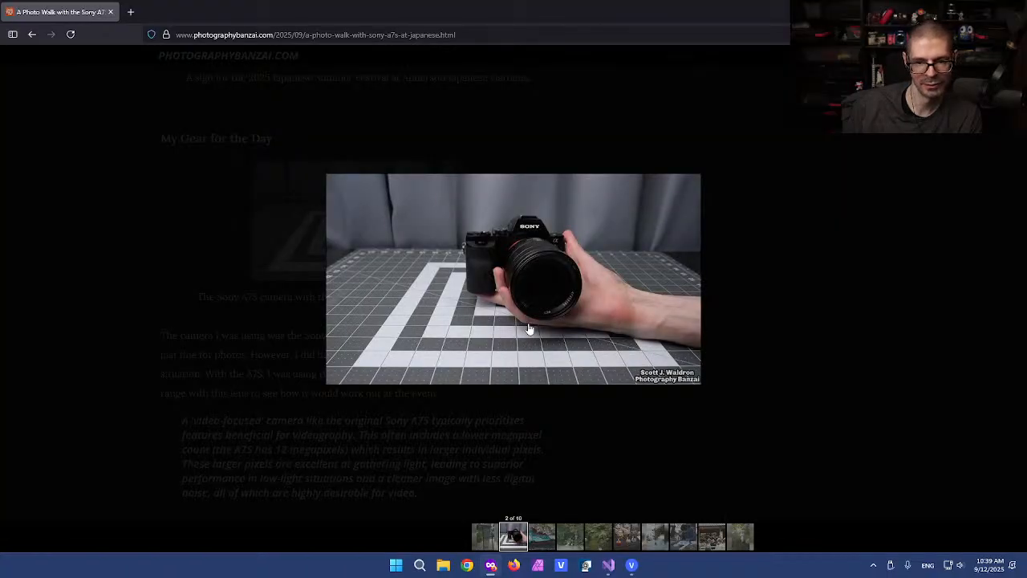
click(225, 313)
scroll(215, 307, down, 10)
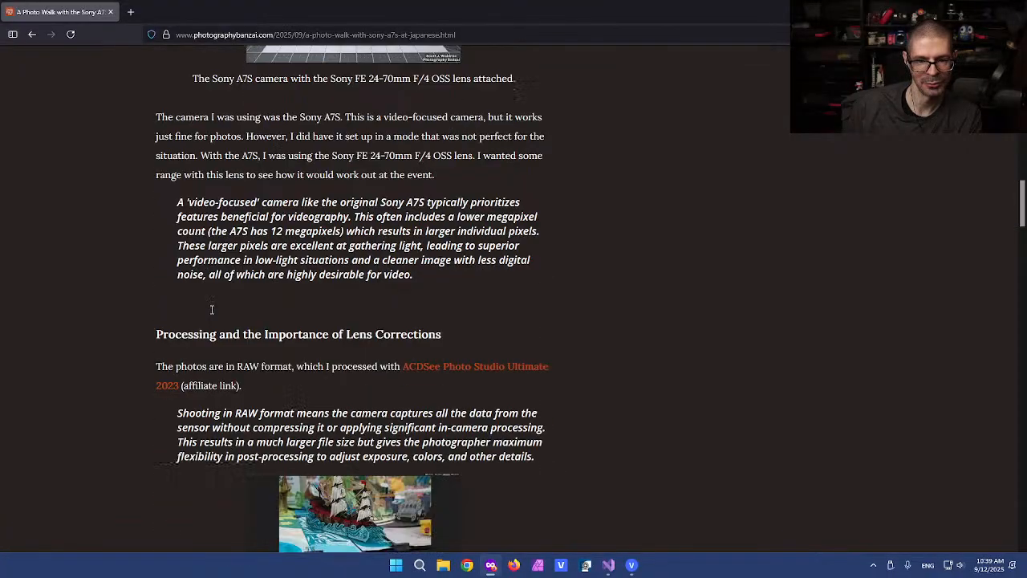
scroll(210, 307, down, 14)
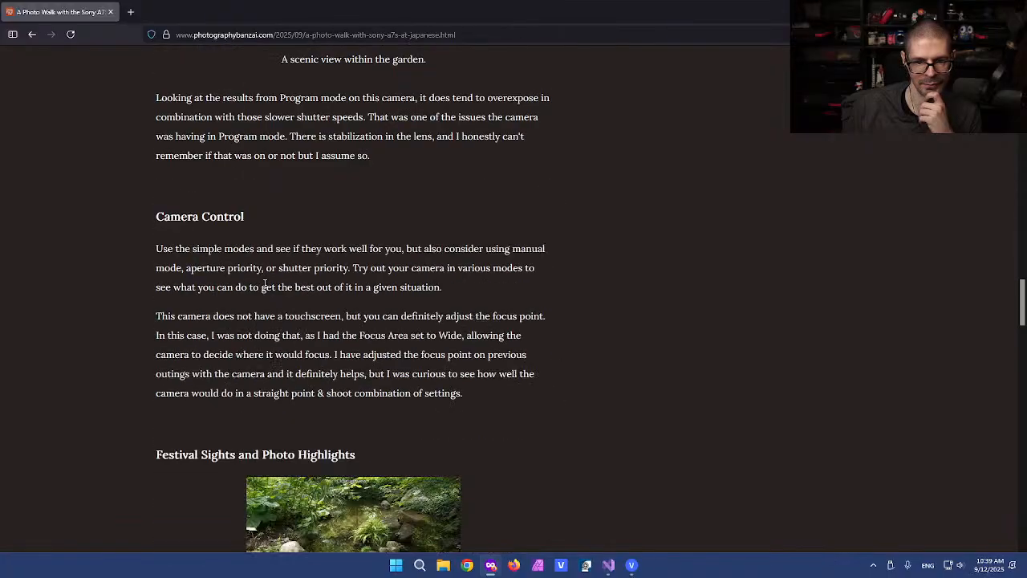
scroll(367, 201, down, 2)
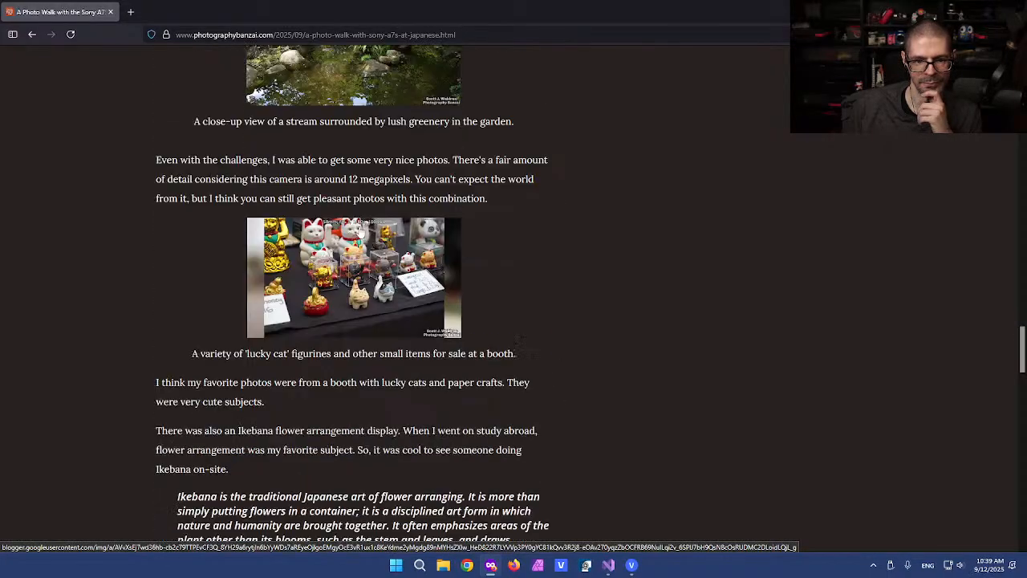
scroll(369, 224, up, 3)
click(371, 204)
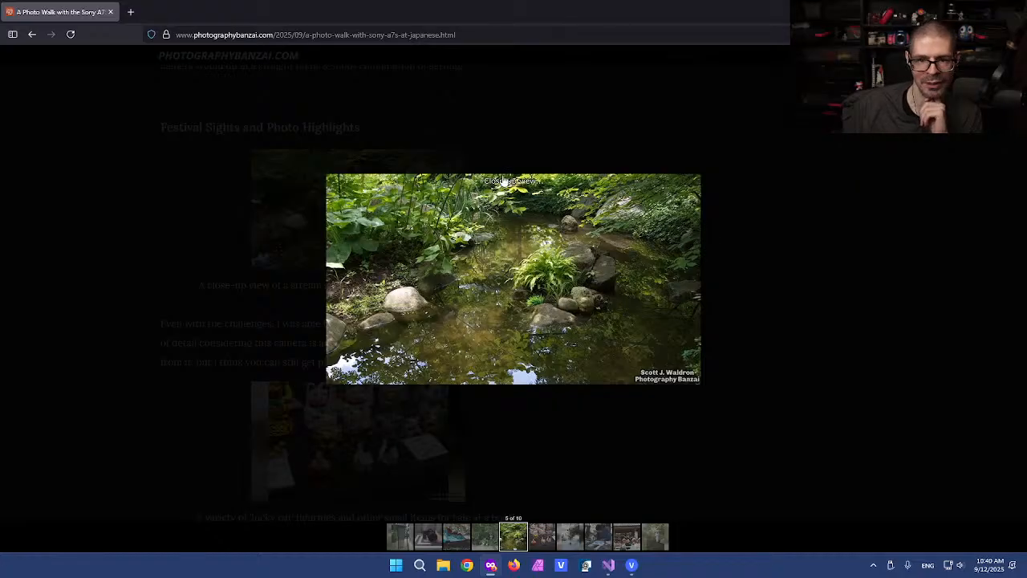
click(224, 298)
Step: Return to the home page and open the dinosaur photo walk article
scroll(197, 321, down, 10)
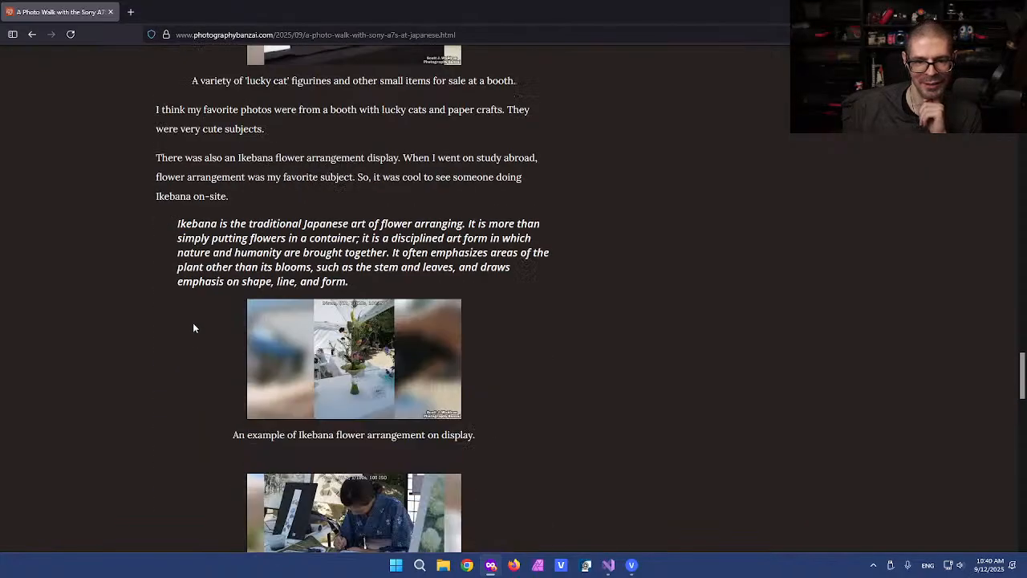
scroll(194, 323, down, 7)
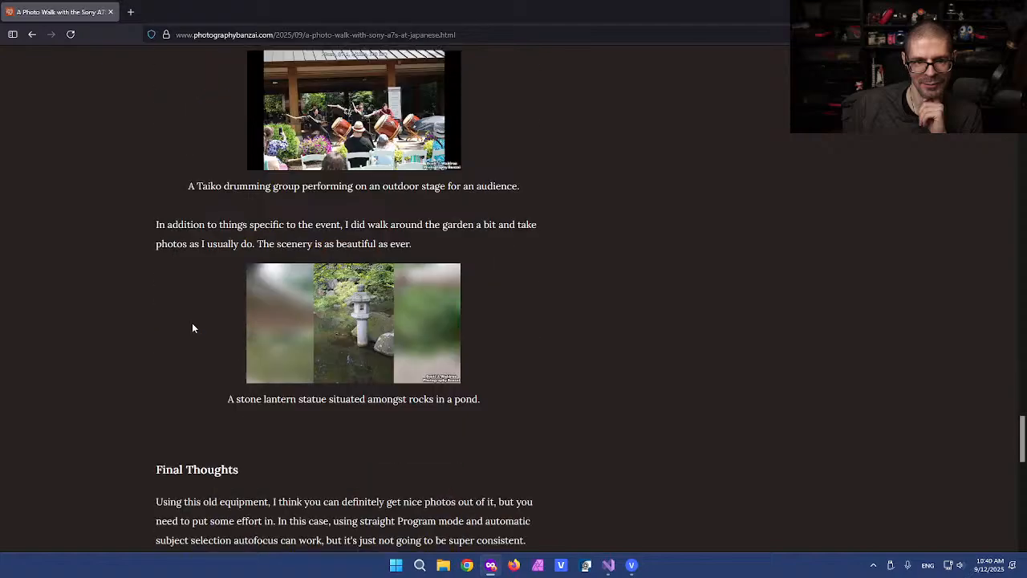
scroll(192, 322, up, 3)
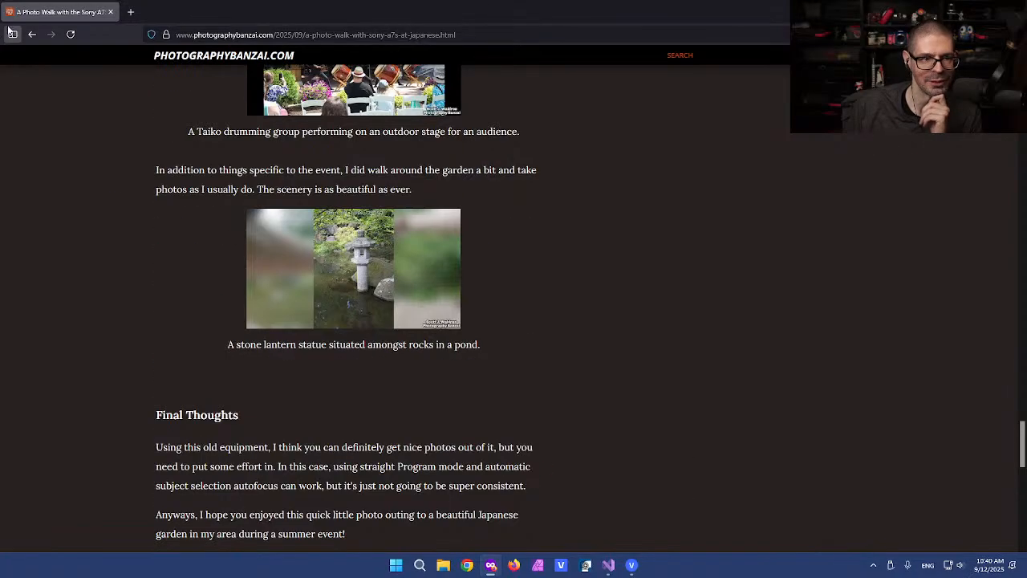
click(33, 33)
scroll(190, 391, down, 3)
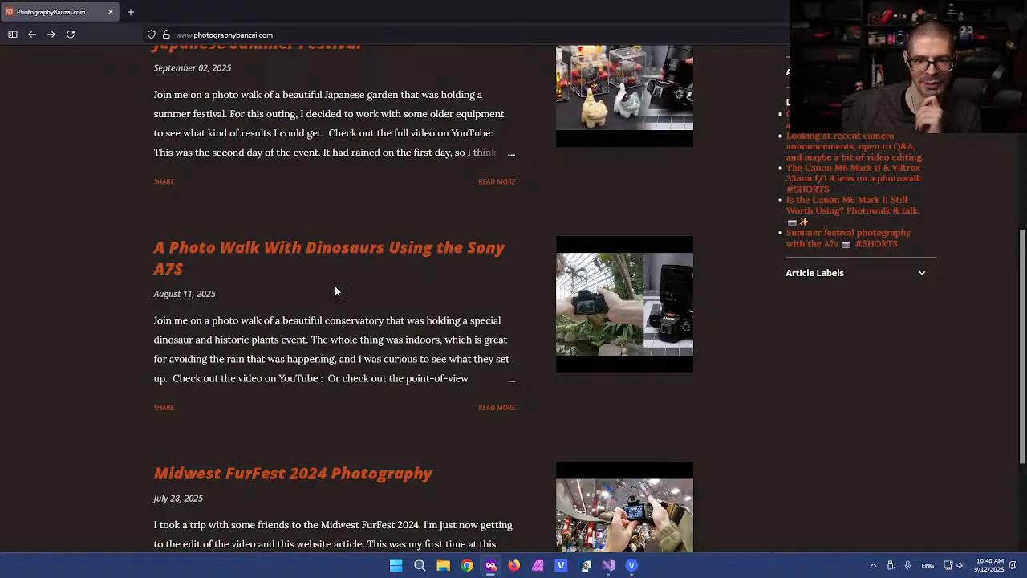
click(317, 251)
Step: Read the dinosaur article to its end and go back to the post listing
scroll(499, 438, down, 6)
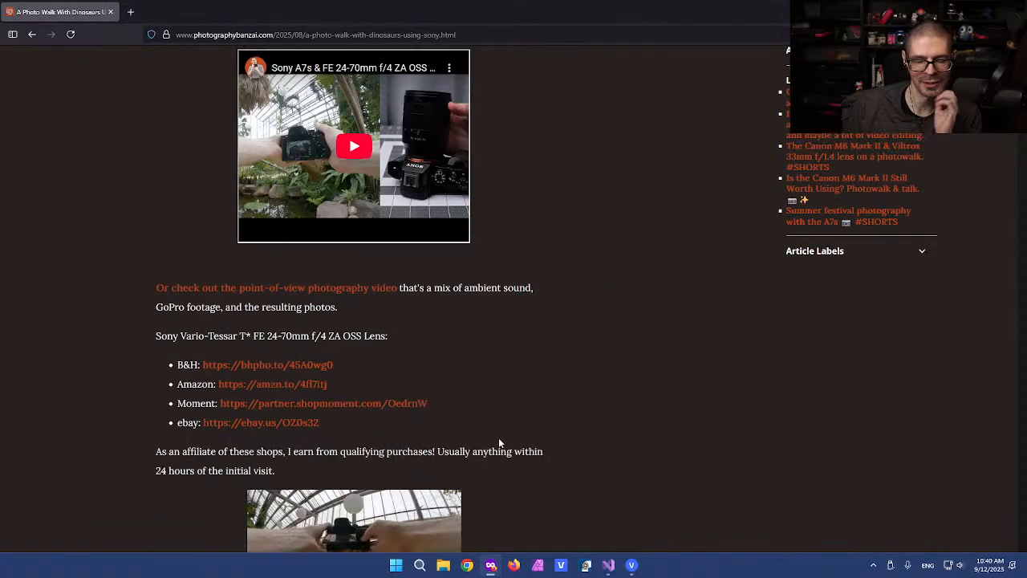
scroll(497, 440, down, 2)
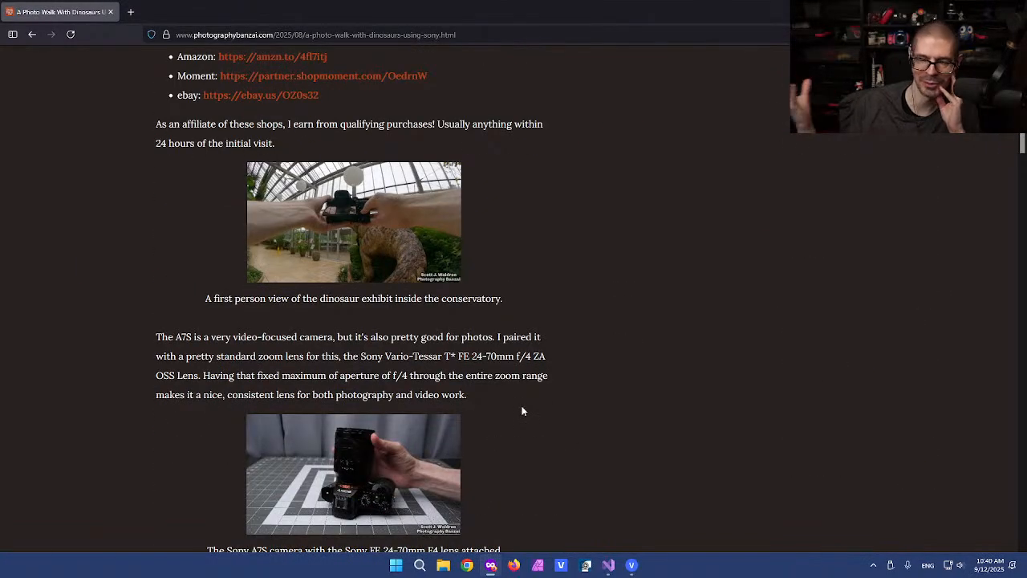
scroll(538, 389, down, 12)
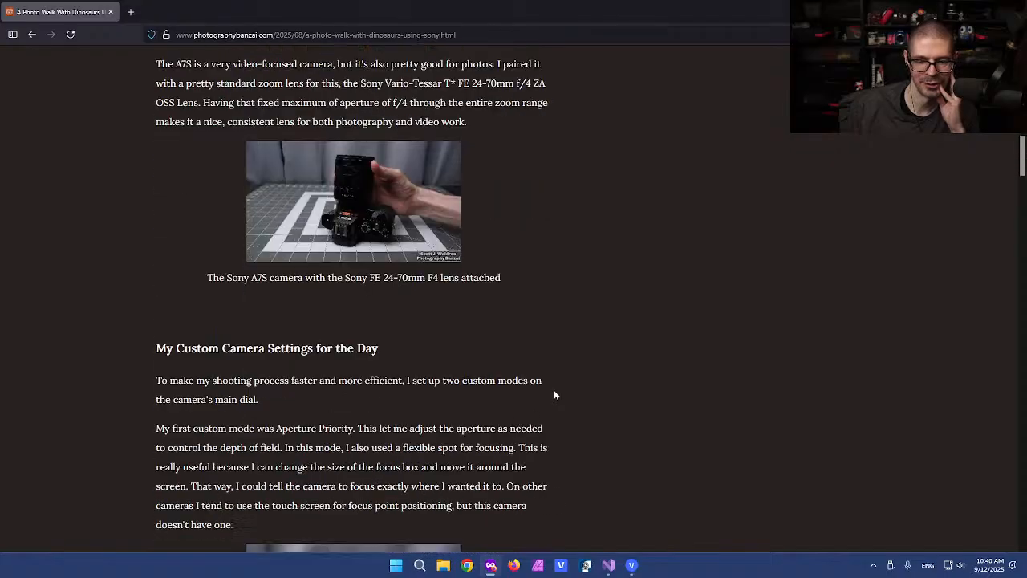
scroll(551, 396, down, 1)
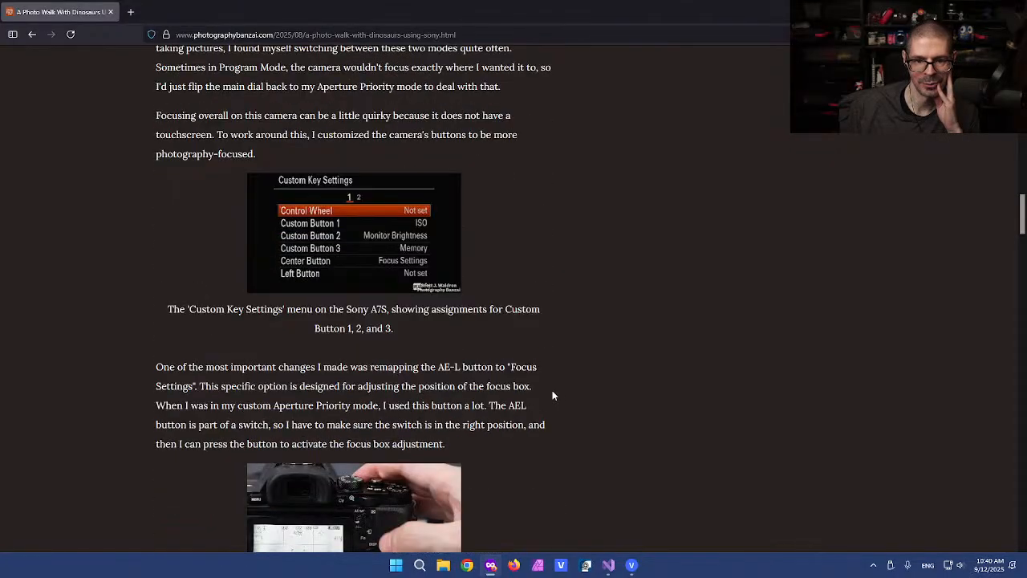
scroll(503, 373, down, 1)
scroll(503, 373, down, 1)
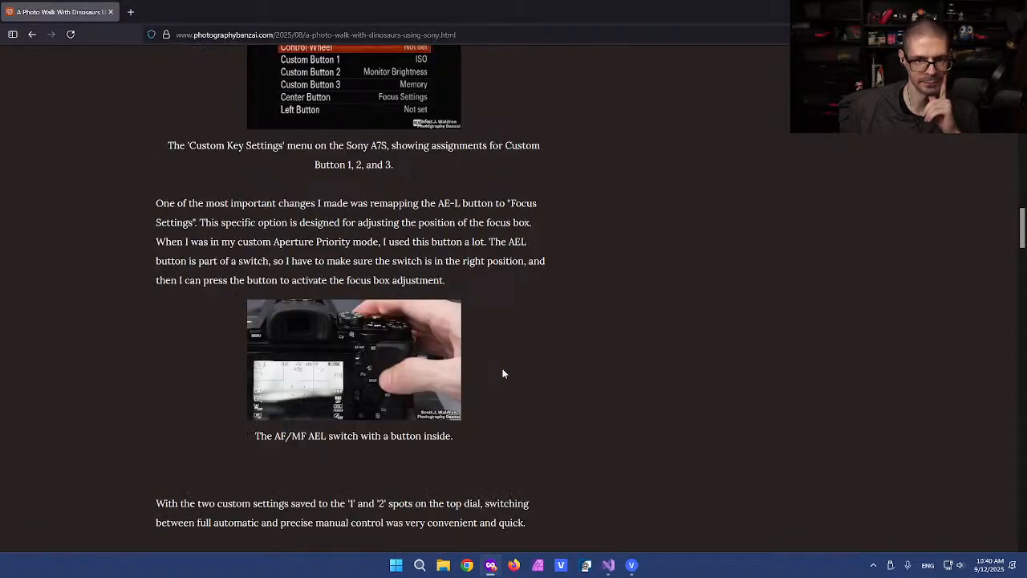
scroll(503, 373, down, 20)
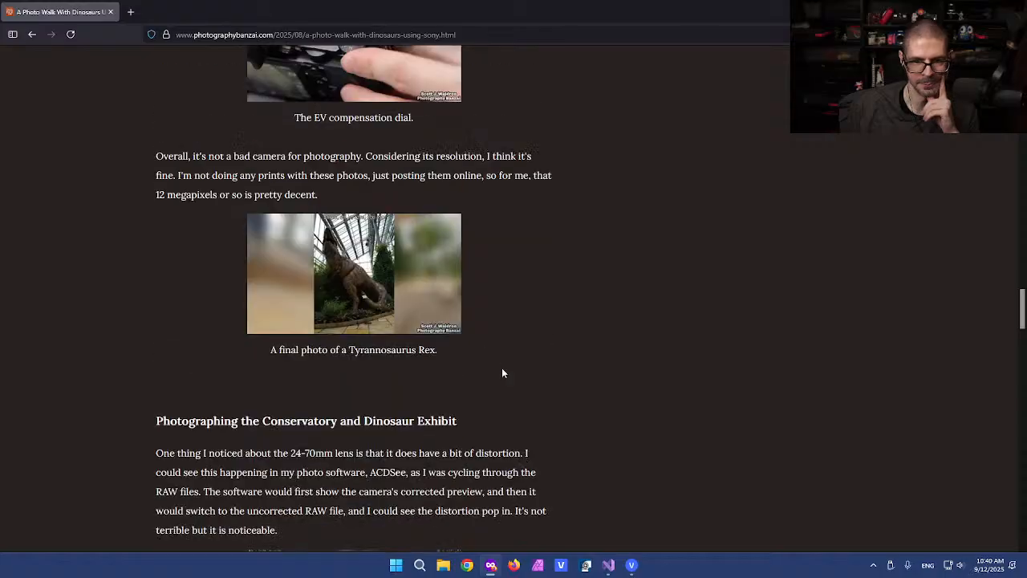
scroll(499, 369, down, 6)
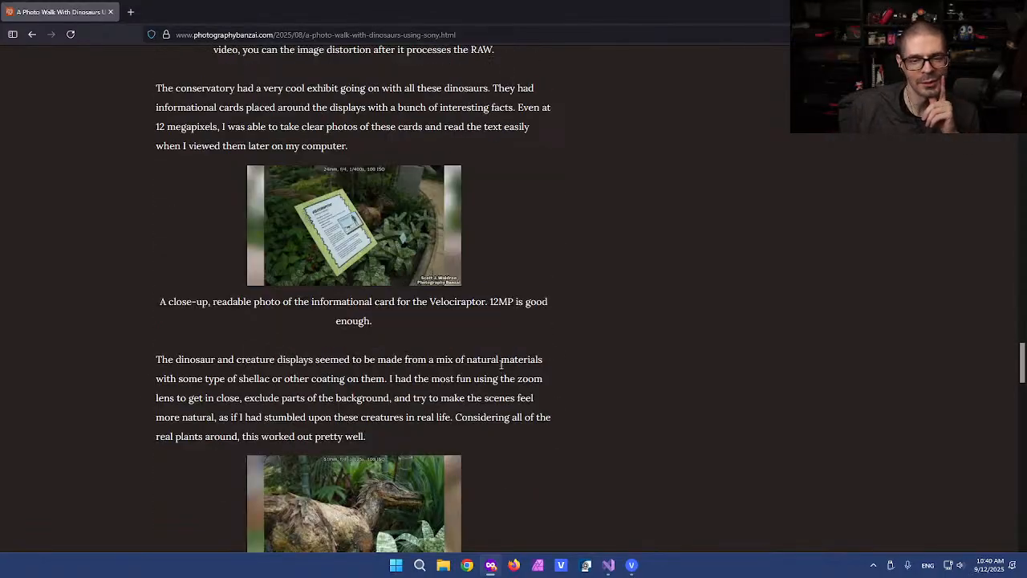
scroll(500, 369, down, 13)
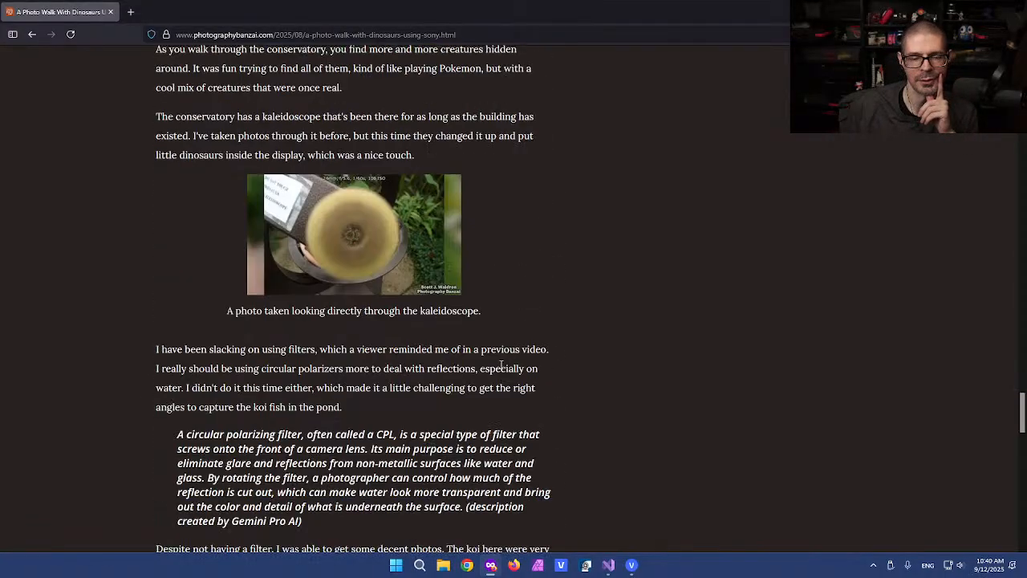
scroll(500, 369, down, 2)
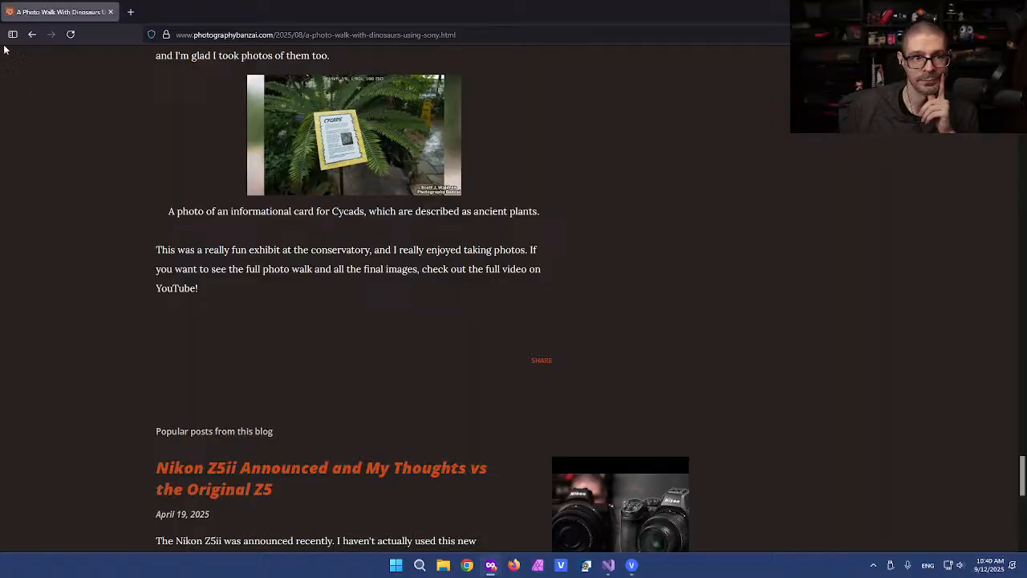
click(32, 34)
scroll(120, 304, down, 5)
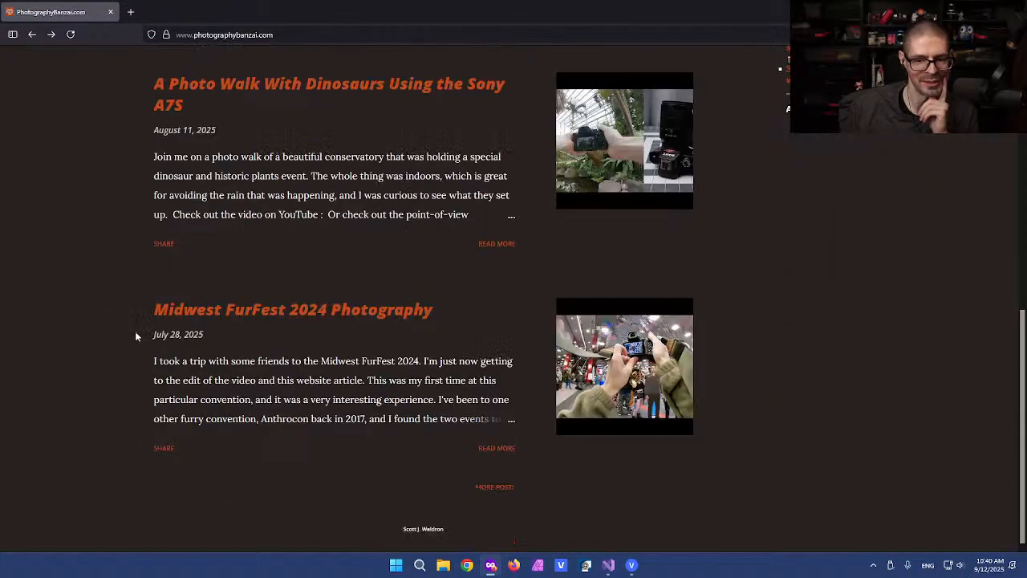
click(243, 311)
scroll(463, 339, down, 3)
scroll(463, 339, down, 5)
scroll(505, 319, down, 3)
scroll(505, 319, down, 4)
scroll(506, 315, down, 3)
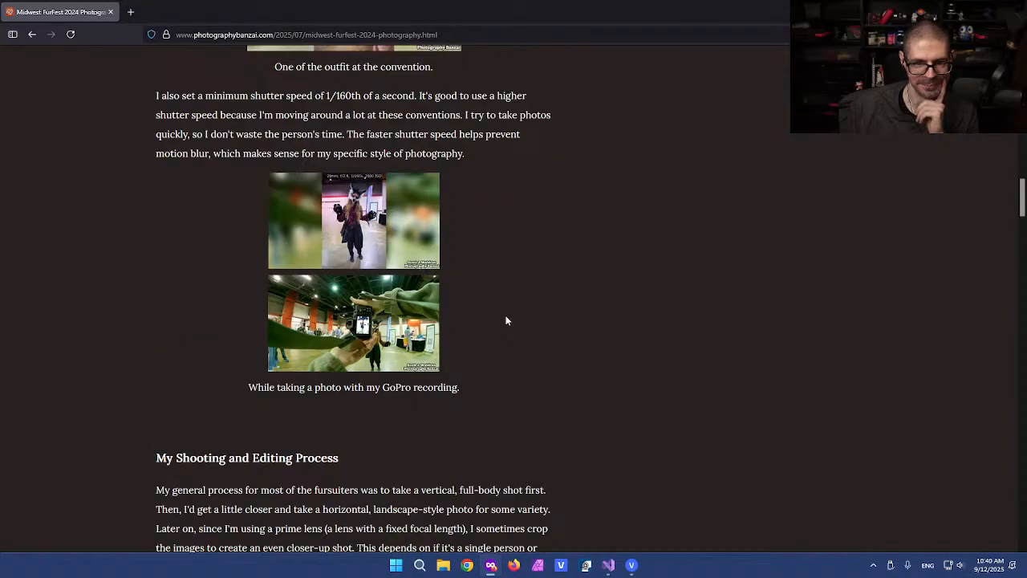
scroll(331, 309, down, 5)
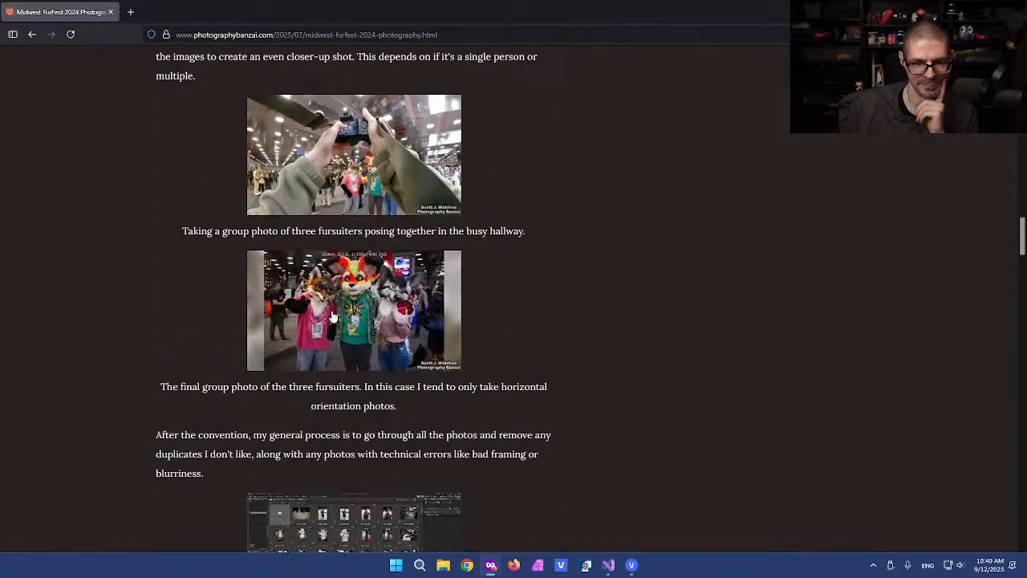
scroll(331, 313, down, 5)
scroll(332, 309, up, 2)
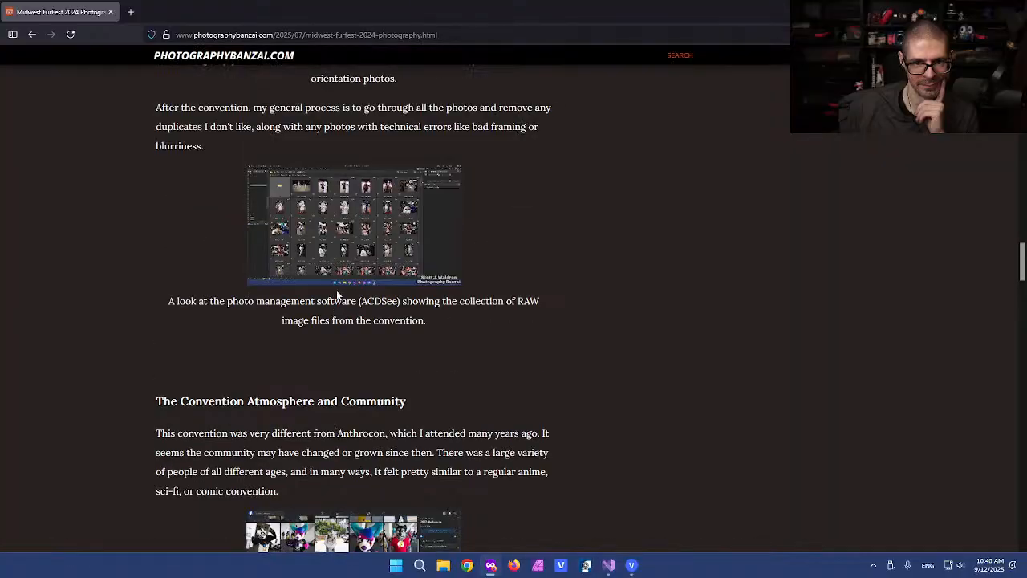
click(358, 247)
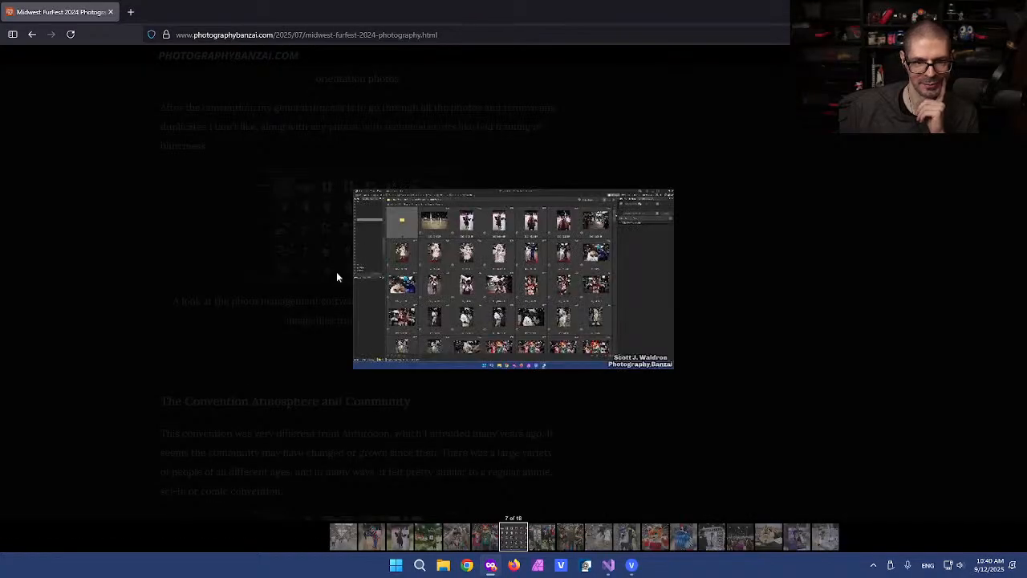
click(253, 319)
scroll(254, 321, down, 5)
scroll(253, 324, down, 12)
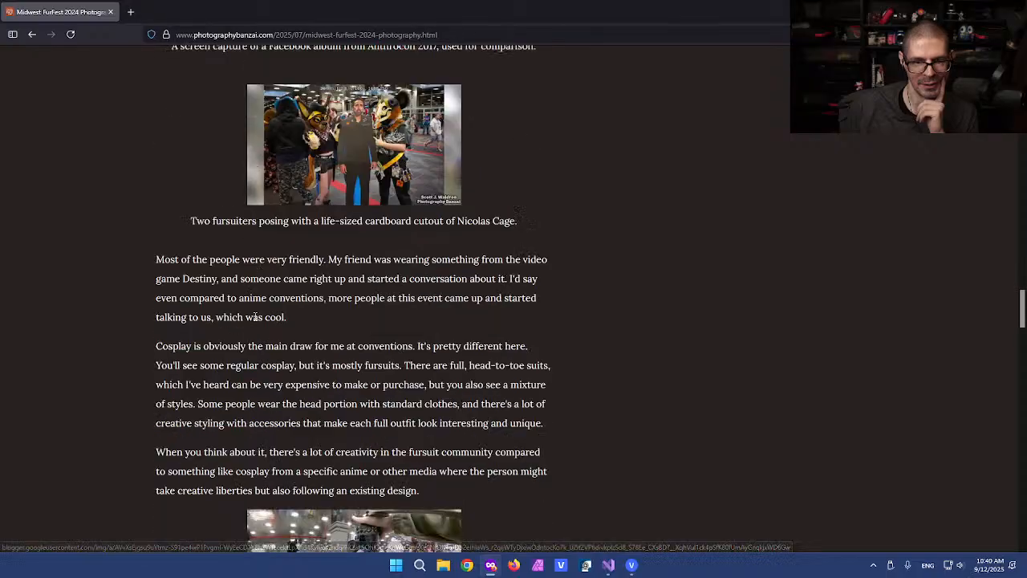
scroll(254, 320, down, 15)
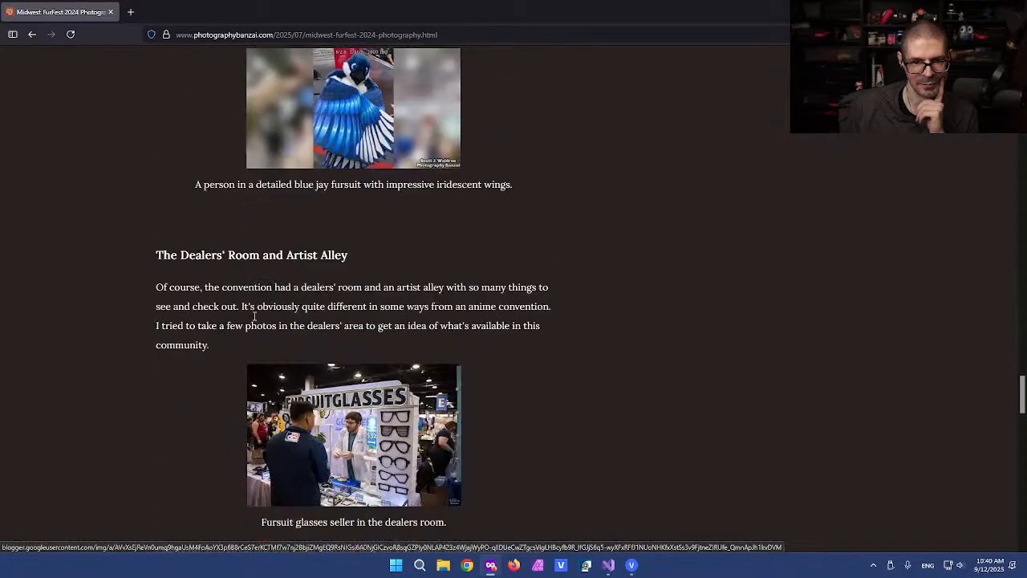
scroll(254, 321, down, 3)
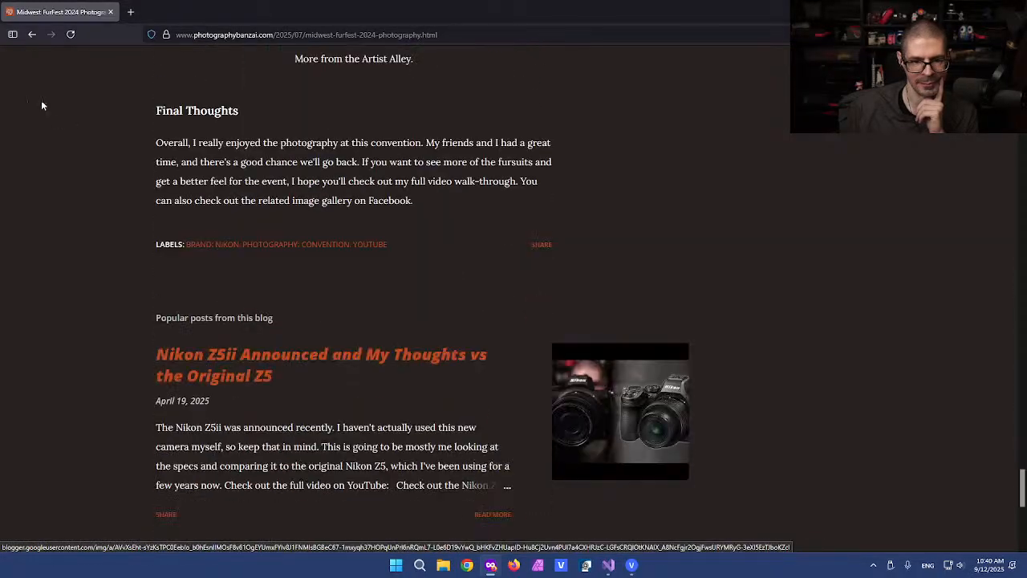
click(32, 35)
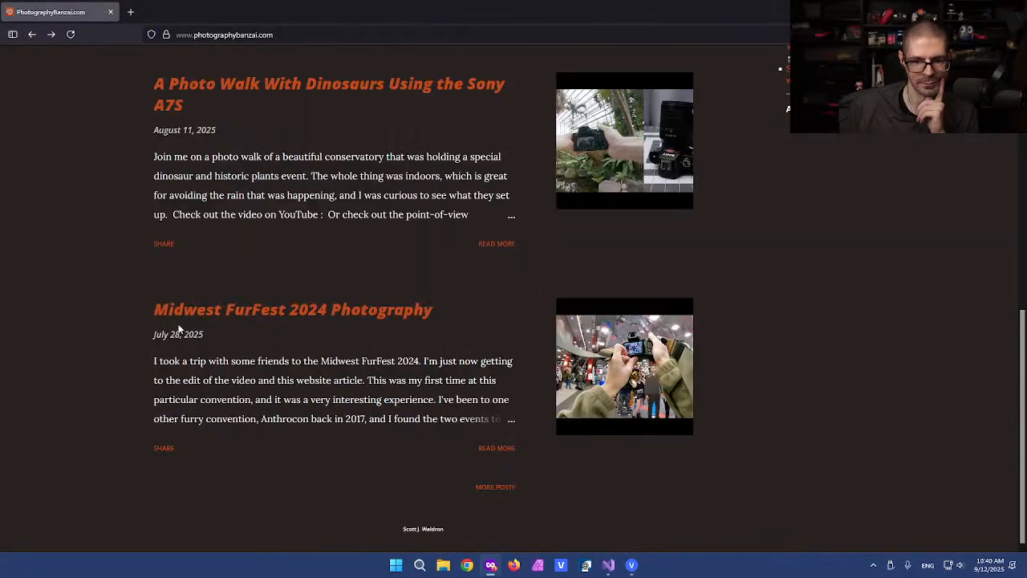
Step: Load the older posts page and open the Product photography with Immi Ramen article
click(491, 487)
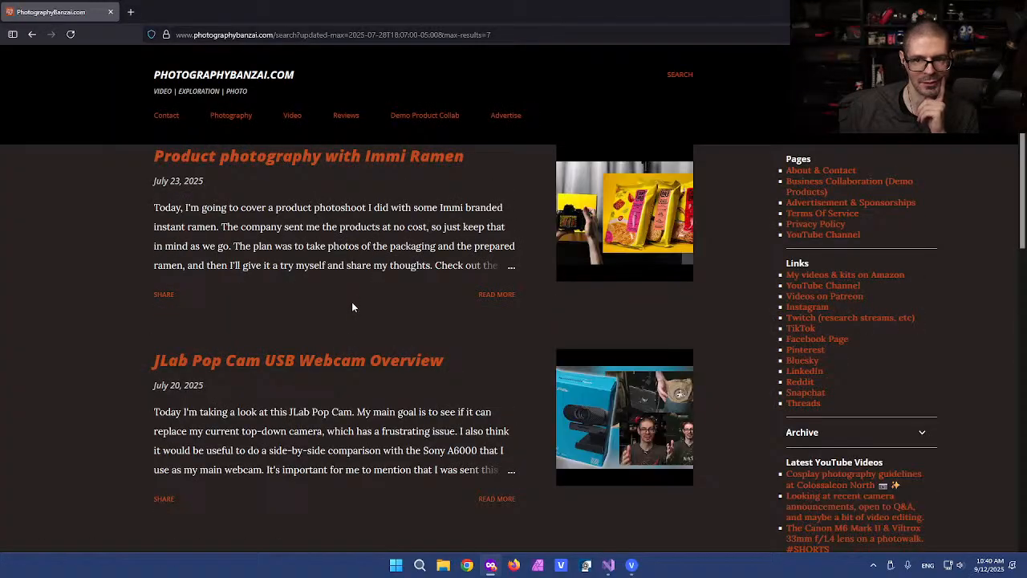
click(293, 160)
scroll(196, 311, down, 2)
scroll(196, 310, down, 8)
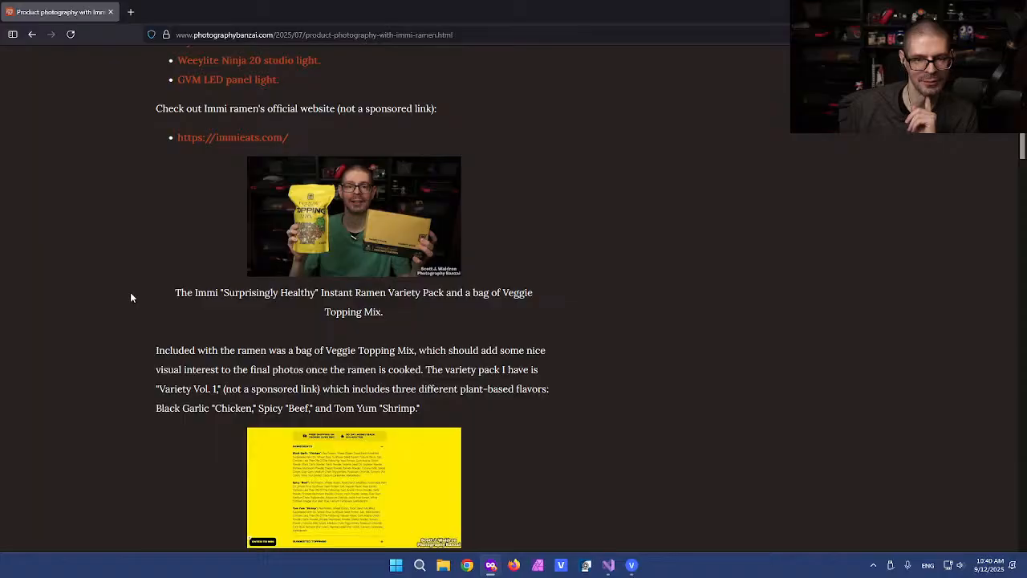
scroll(130, 297, down, 3)
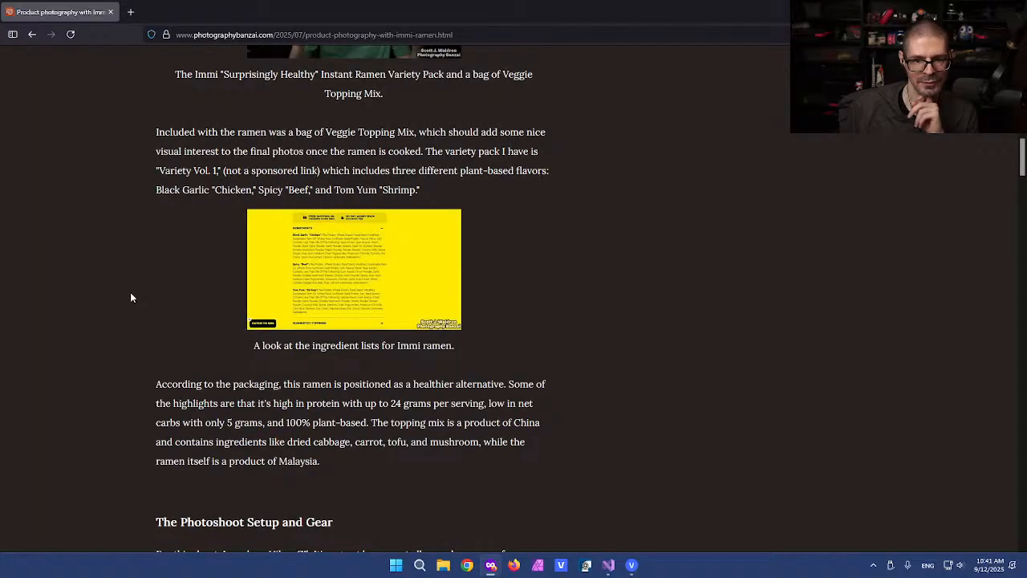
scroll(131, 297, down, 3)
scroll(131, 297, down, 3)
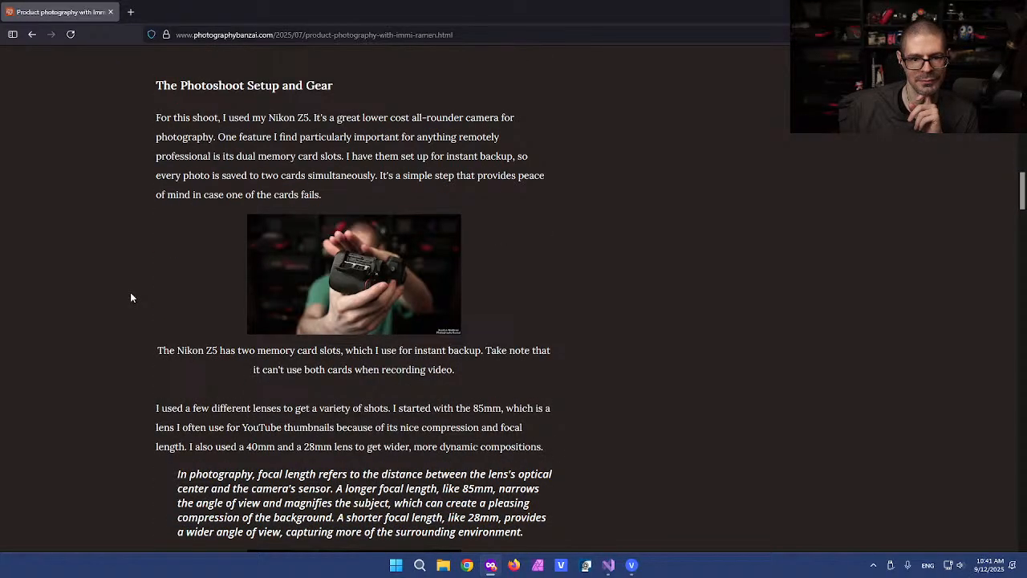
Step: View the Nikon Z5 memory card and red-folder ramen photos enlarged
click(341, 245)
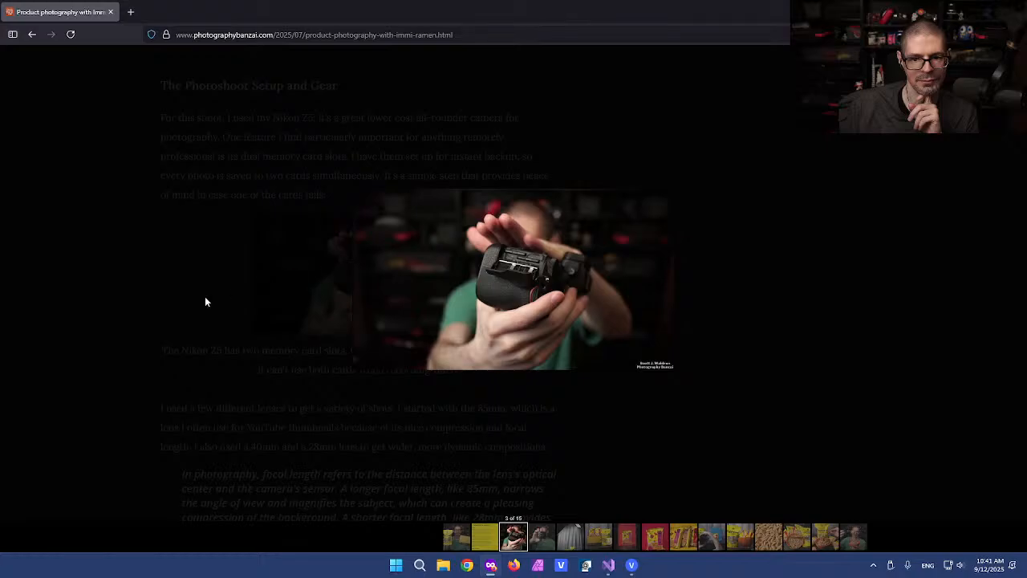
click(206, 300)
scroll(206, 301, down, 9)
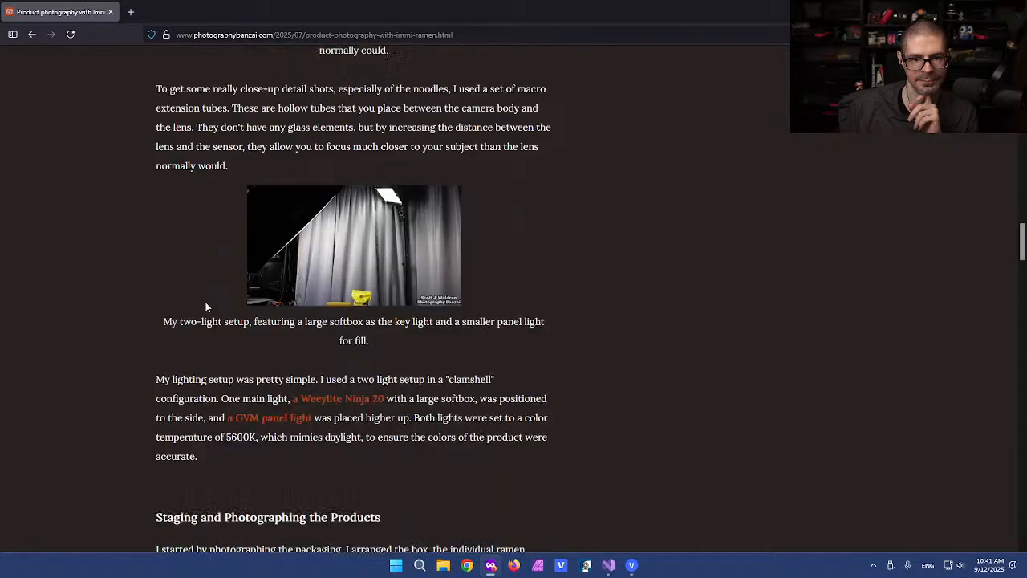
scroll(205, 302, down, 6)
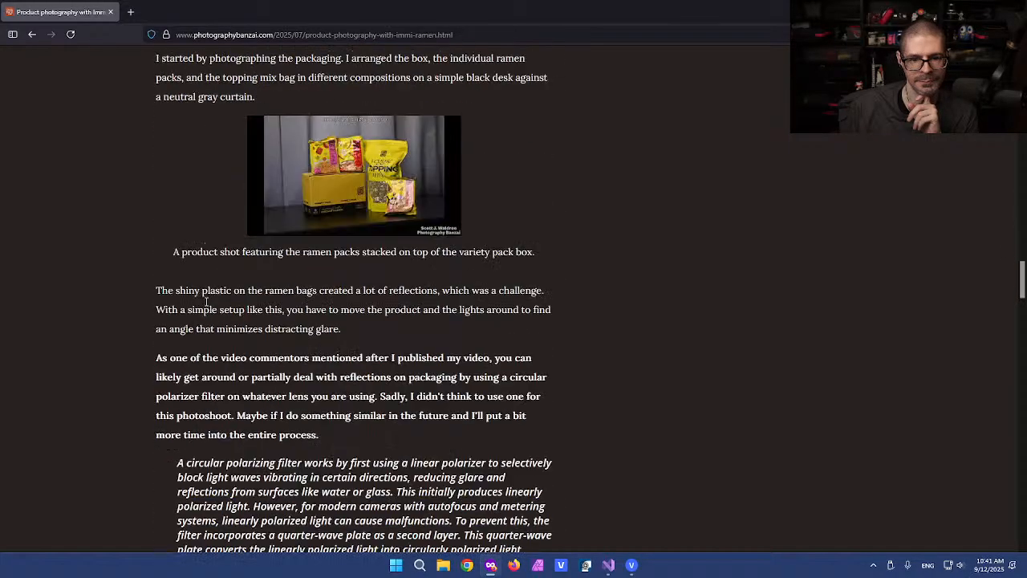
scroll(205, 303, down, 8)
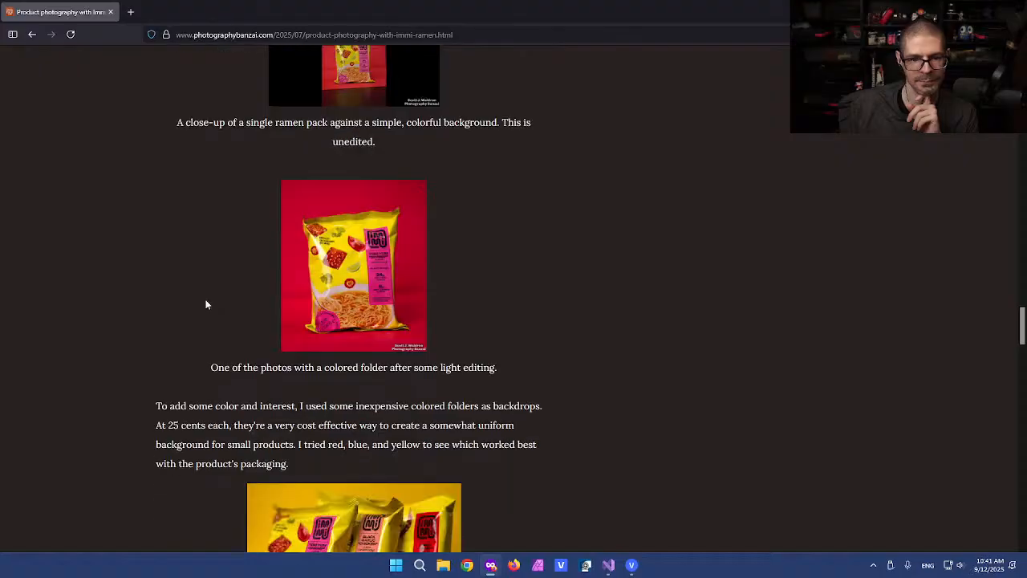
click(333, 257)
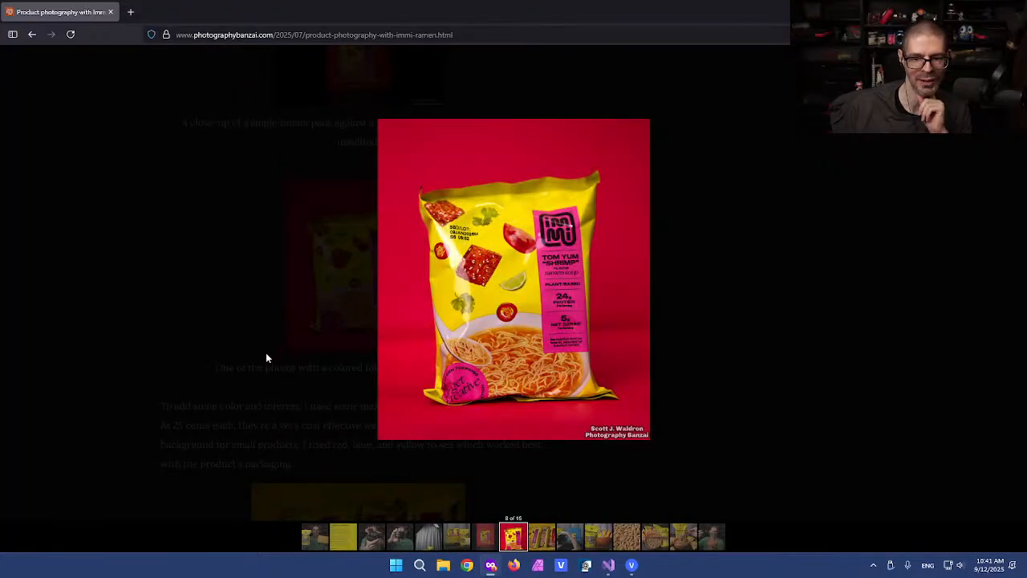
click(212, 346)
scroll(205, 337, down, 3)
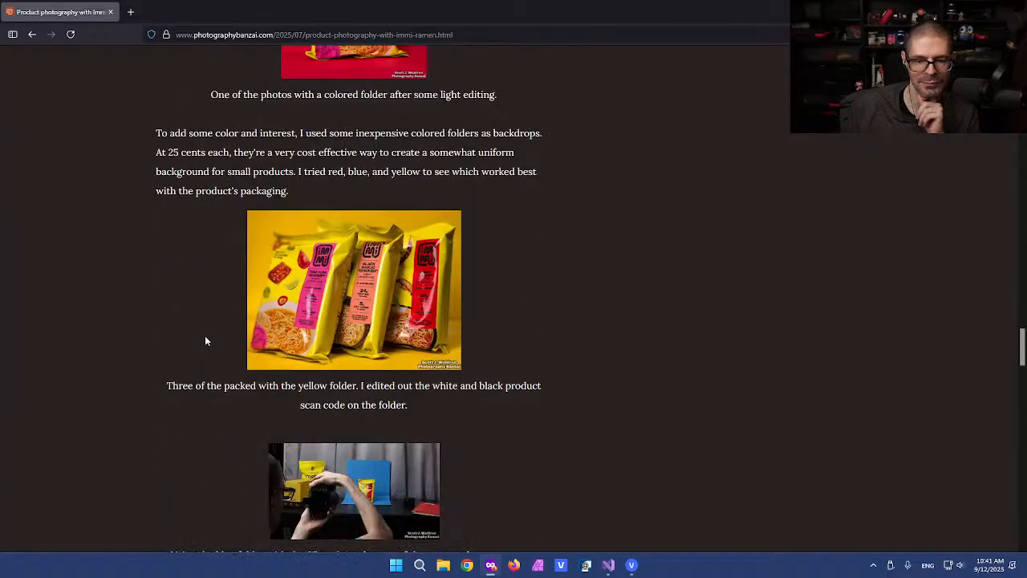
scroll(204, 341, down, 1)
Step: View the yellow-folder three-pack, blue-folder setup and red-folder ramen photos enlarged, one at a time
click(355, 246)
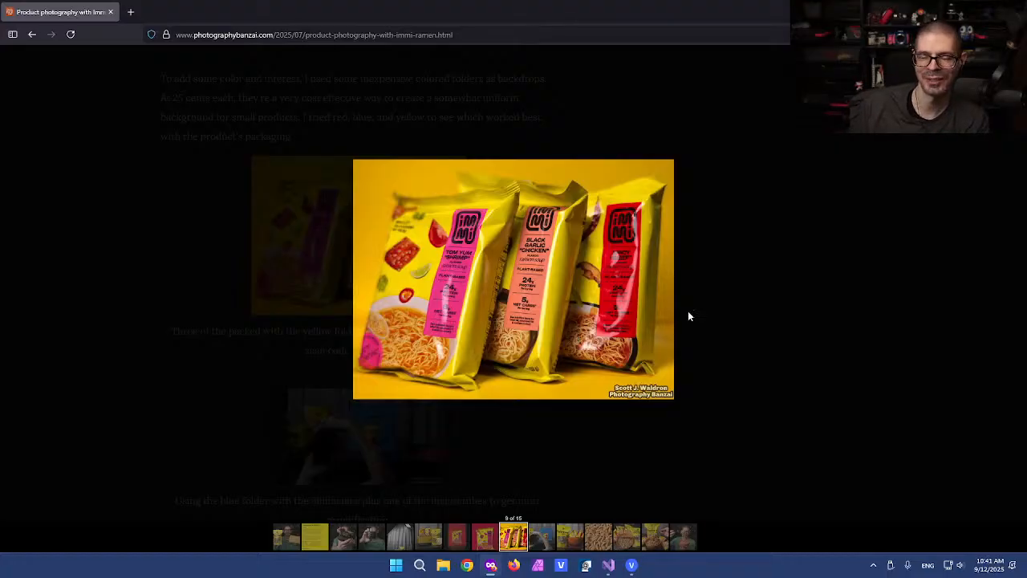
click(713, 257)
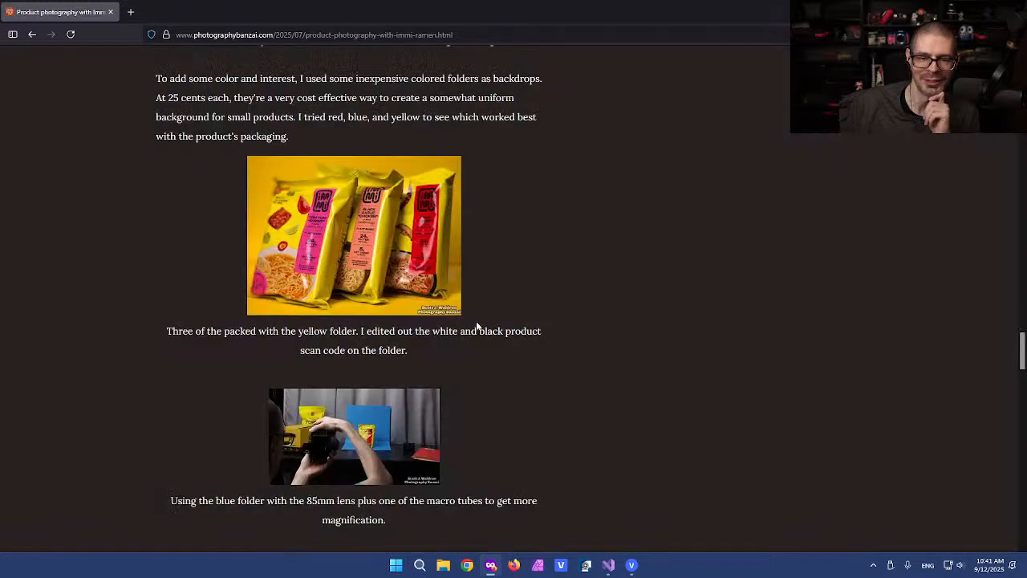
scroll(481, 317, down, 2)
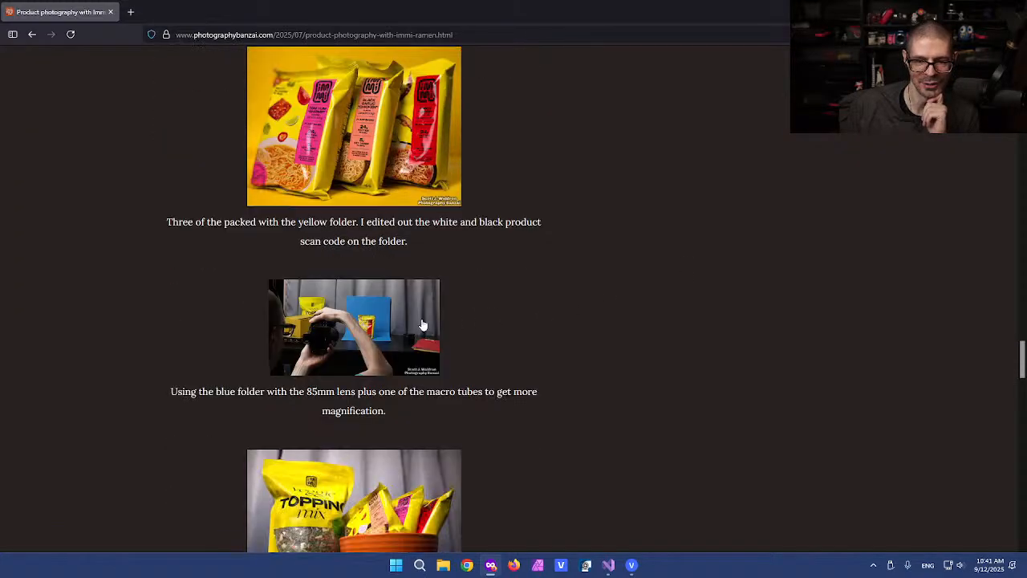
scroll(366, 321, down, 2)
click(369, 228)
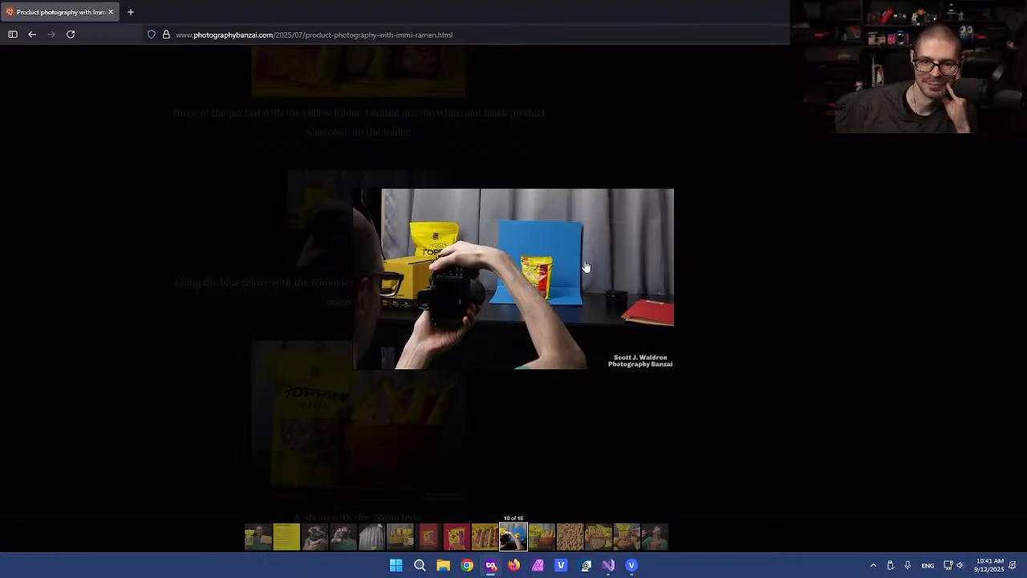
click(726, 271)
scroll(603, 312, up, 3)
scroll(604, 312, up, 3)
click(365, 239)
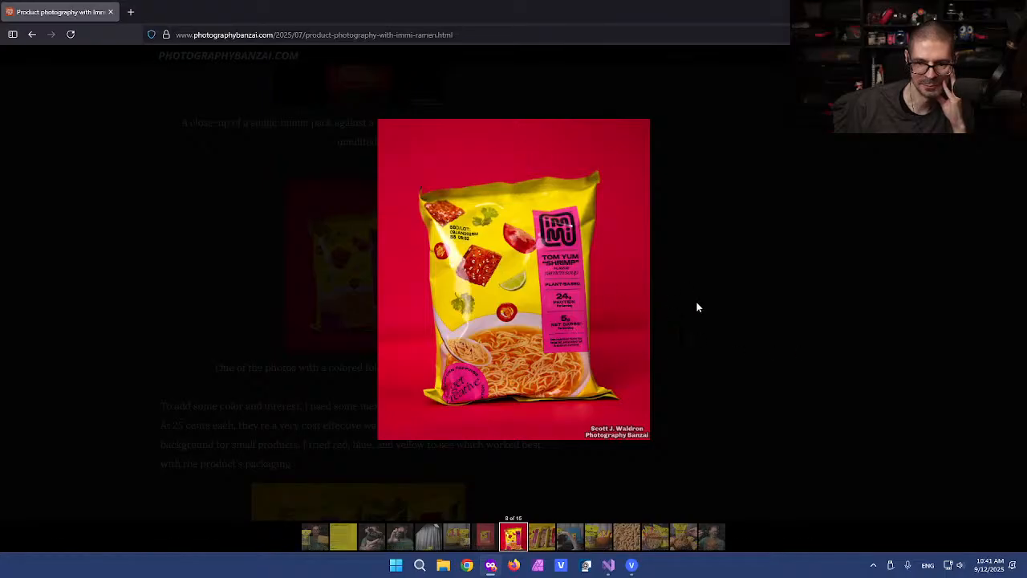
click(738, 296)
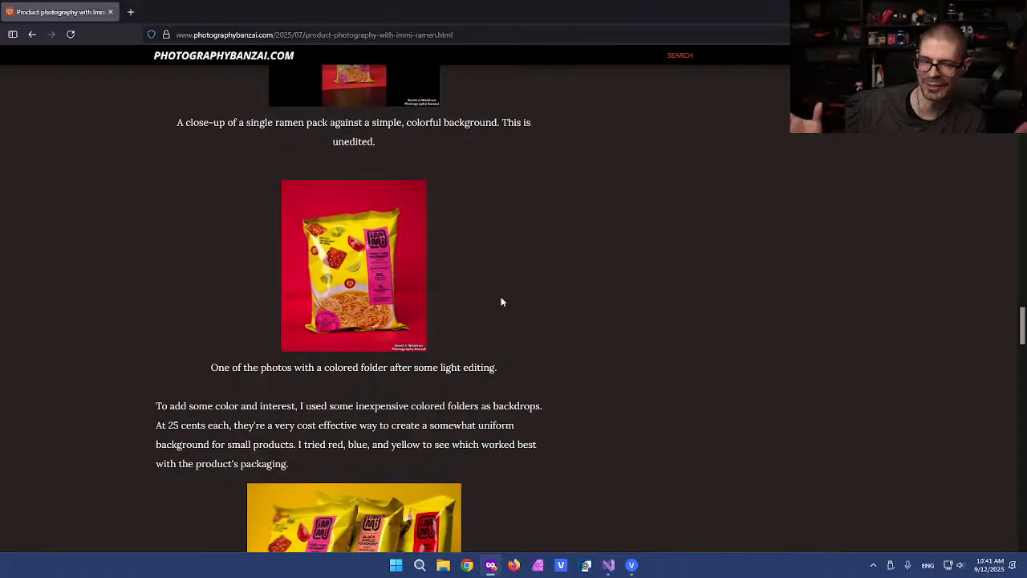
Step: Browse the photo gallery from the yellow three-pack photo, then restore Firefox to a smaller window over VEGAS Pro
scroll(536, 288, down, 2)
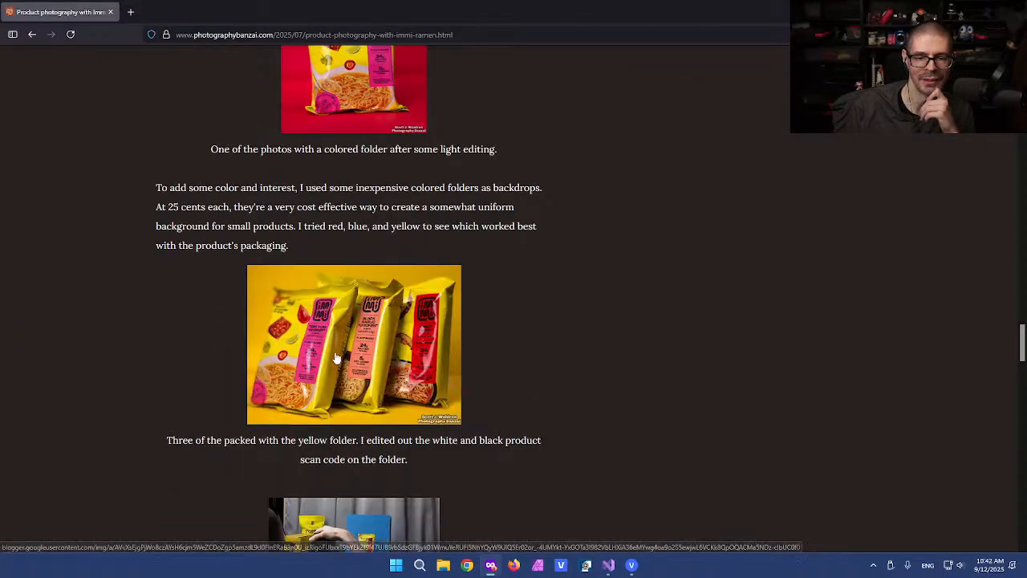
click(337, 359)
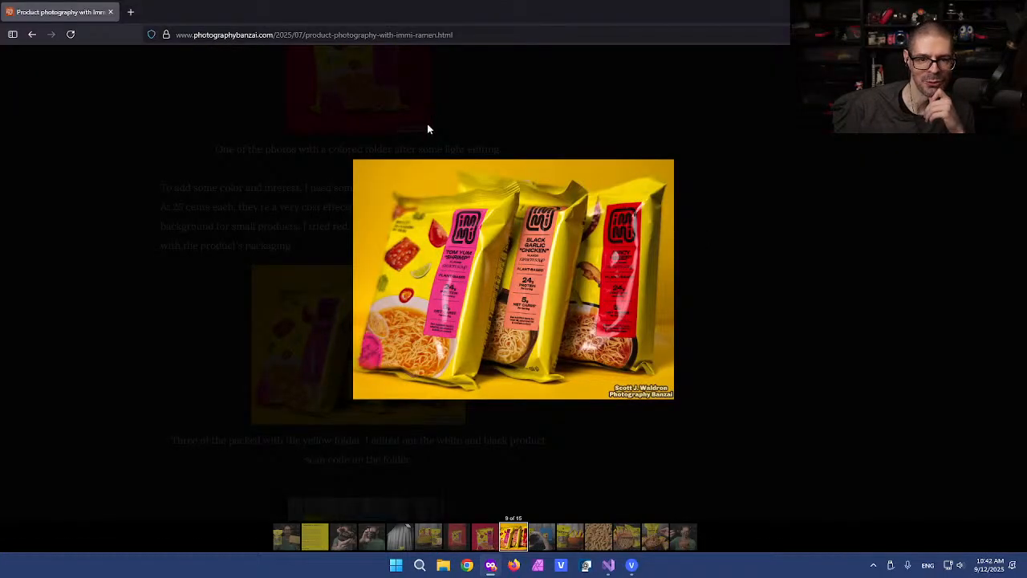
scroll(514, 410, down, 2)
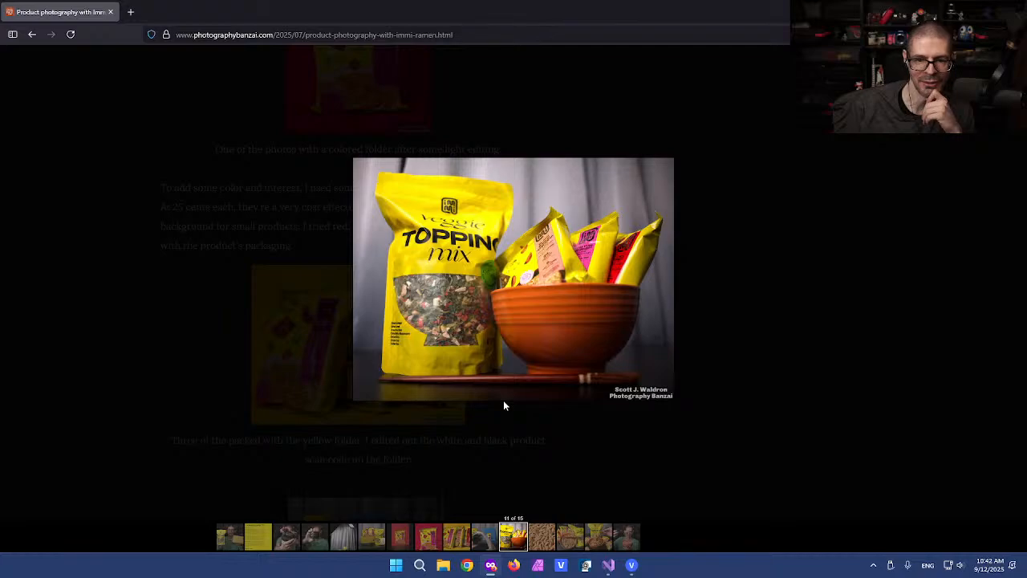
scroll(593, 441, down, 3)
scroll(594, 444, down, 1)
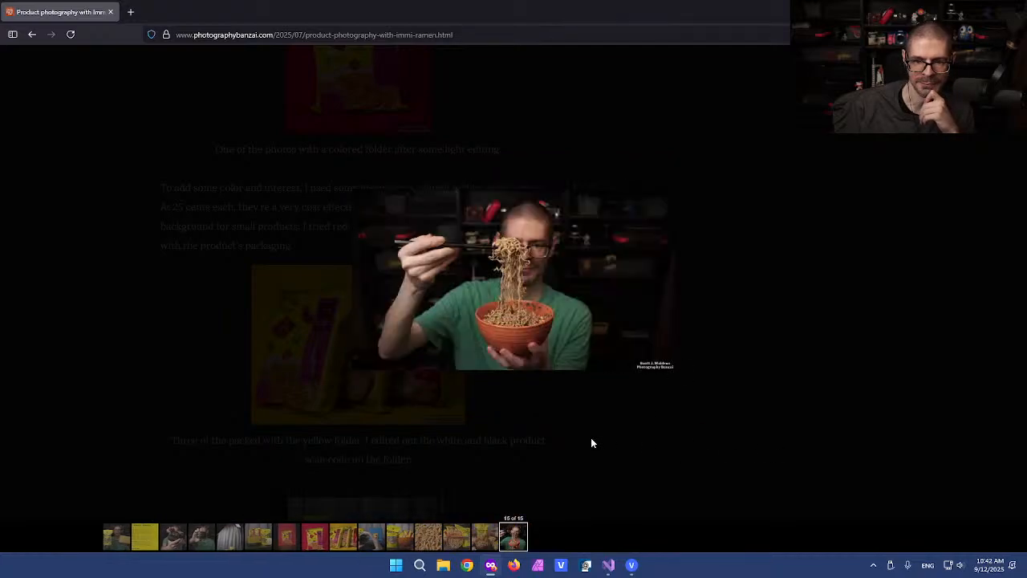
scroll(590, 435, up, 6)
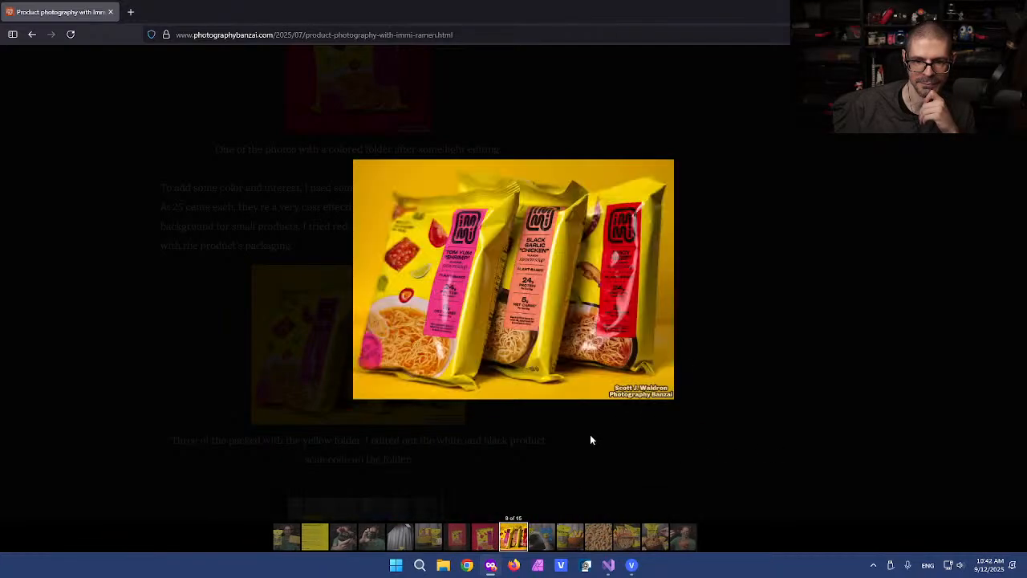
click(817, 249)
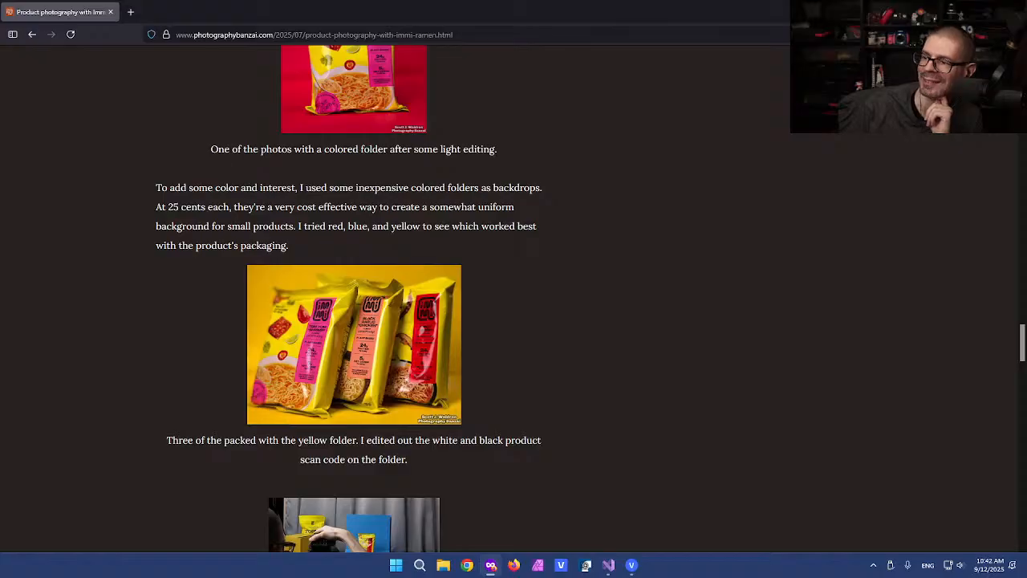
drag(528, 6, 546, 272)
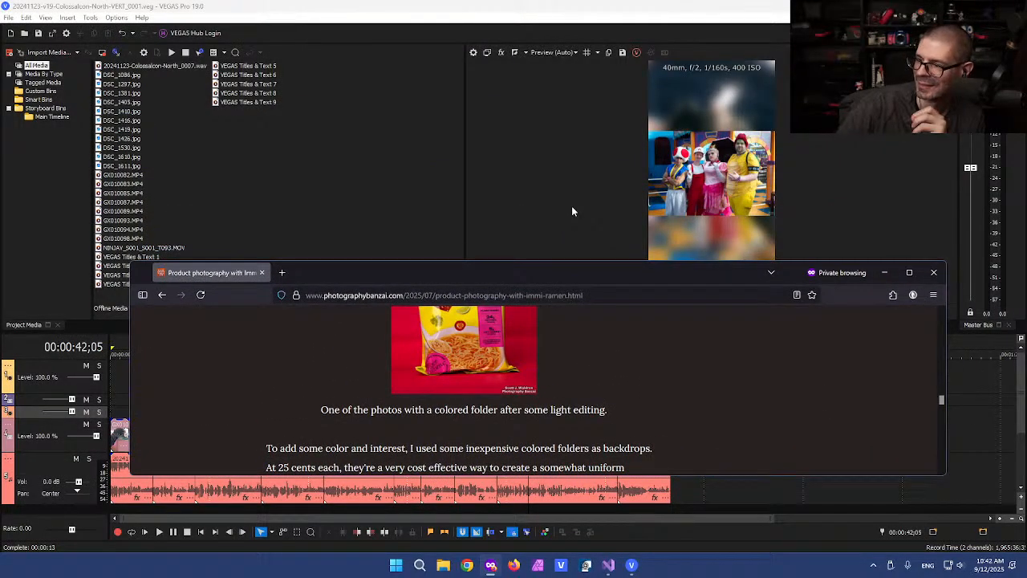